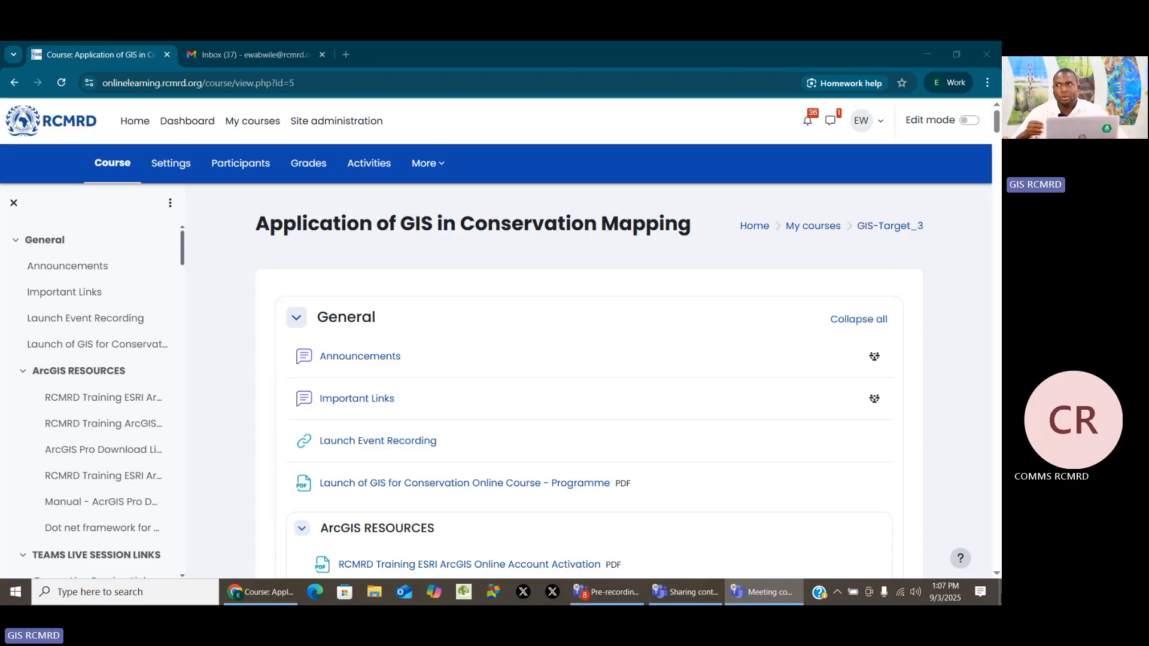
Launch ArcGIS Pro
{"action": "left_click", "coordinate": [9, 601]}
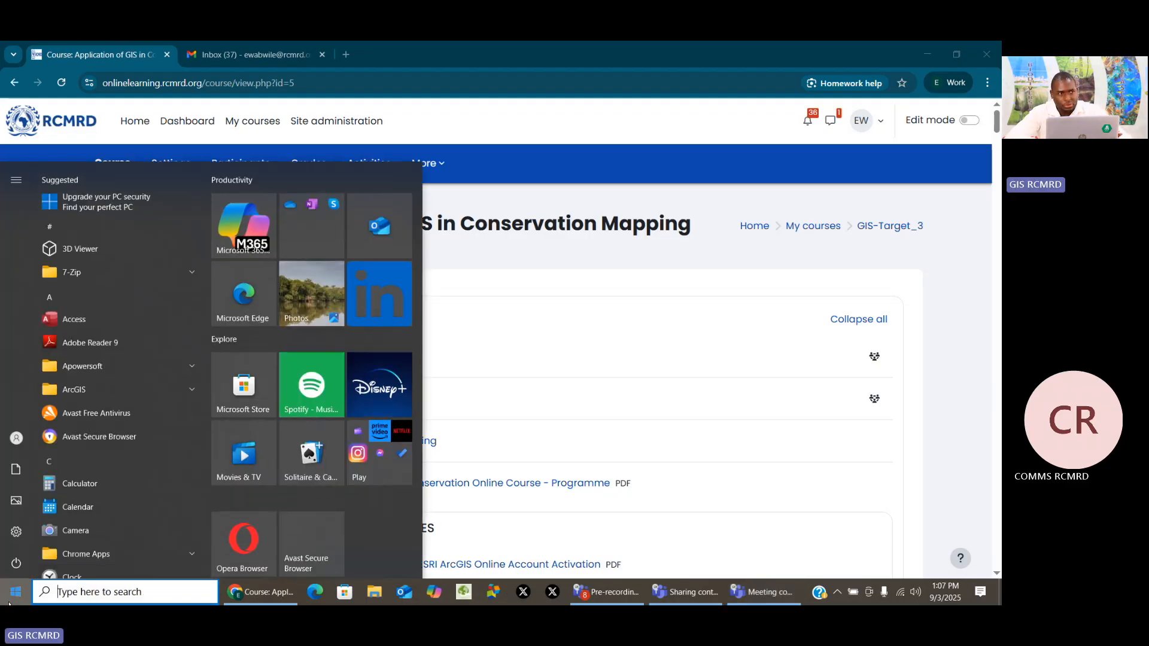
{"action": "type", "text": "arc"}
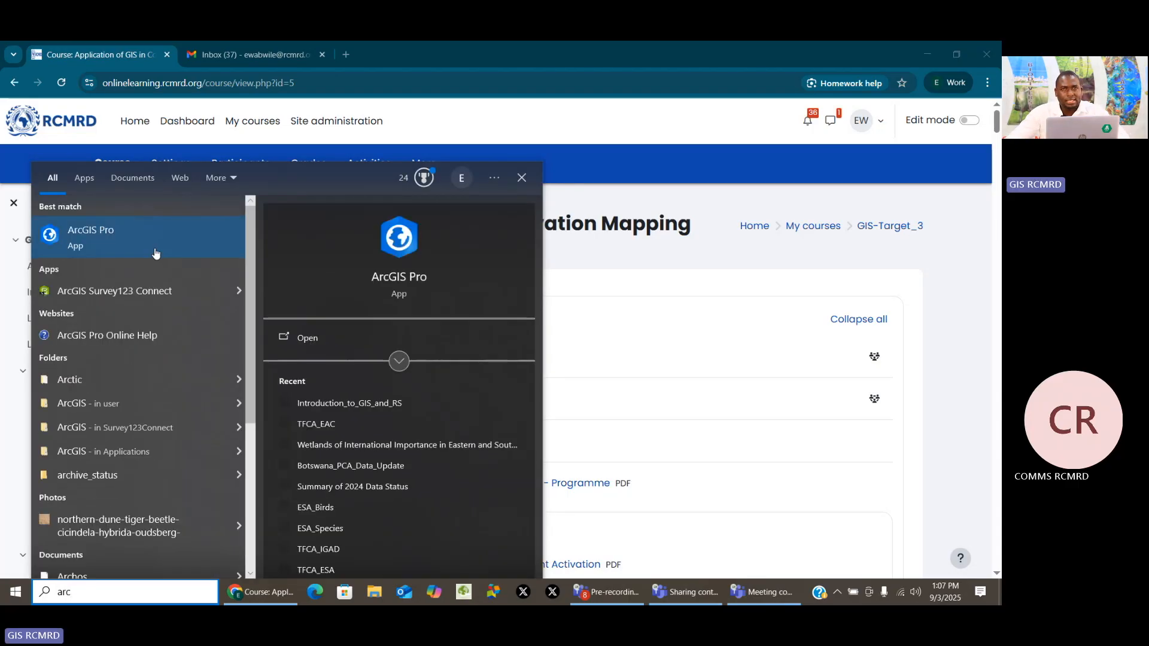
{"action": "left_click", "coordinate": [155, 253]}
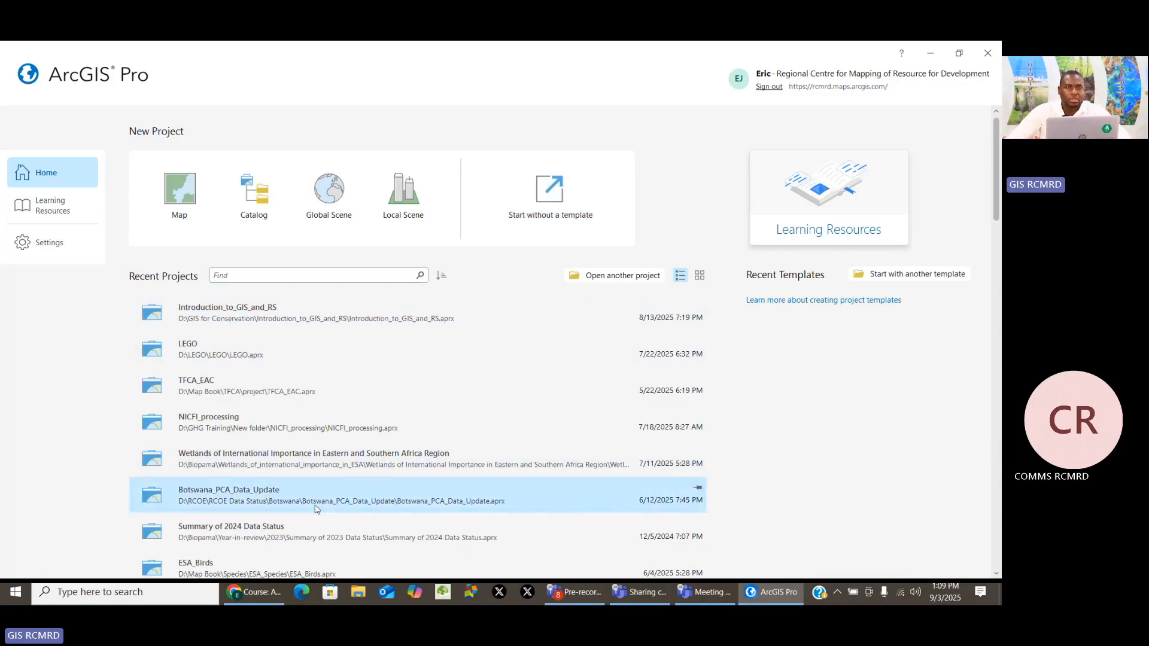
{"action": "scroll", "coordinate": [281, 419], "scroll_direction": "down", "scroll_amount": 5}
{"action": "scroll", "coordinate": [282, 436], "scroll_direction": "up", "scroll_amount": 5}
{"action": "scroll", "coordinate": [283, 438], "scroll_direction": "down", "scroll_amount": 9}
{"action": "scroll", "coordinate": [284, 438], "scroll_direction": "down", "scroll_amount": 3}
{"action": "scroll", "coordinate": [285, 425], "scroll_direction": "up", "scroll_amount": 9}
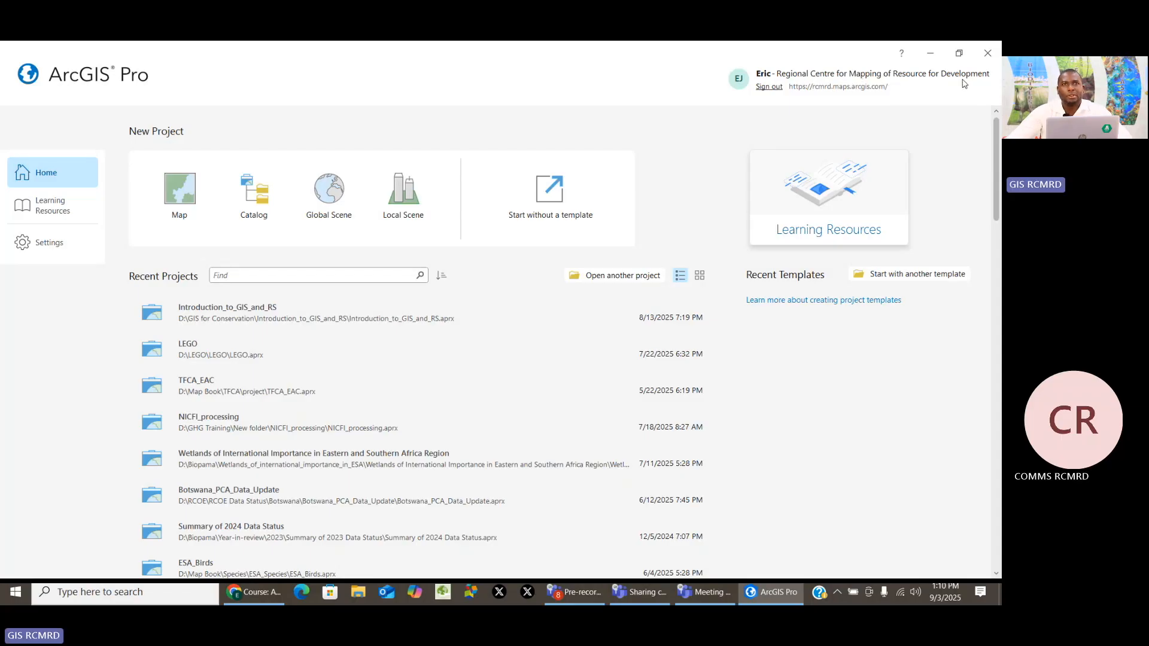
Sign out of the current ArcGIS account and sign in again with the RCMRD Training organization account
{"action": "left_click", "coordinate": [771, 88]}
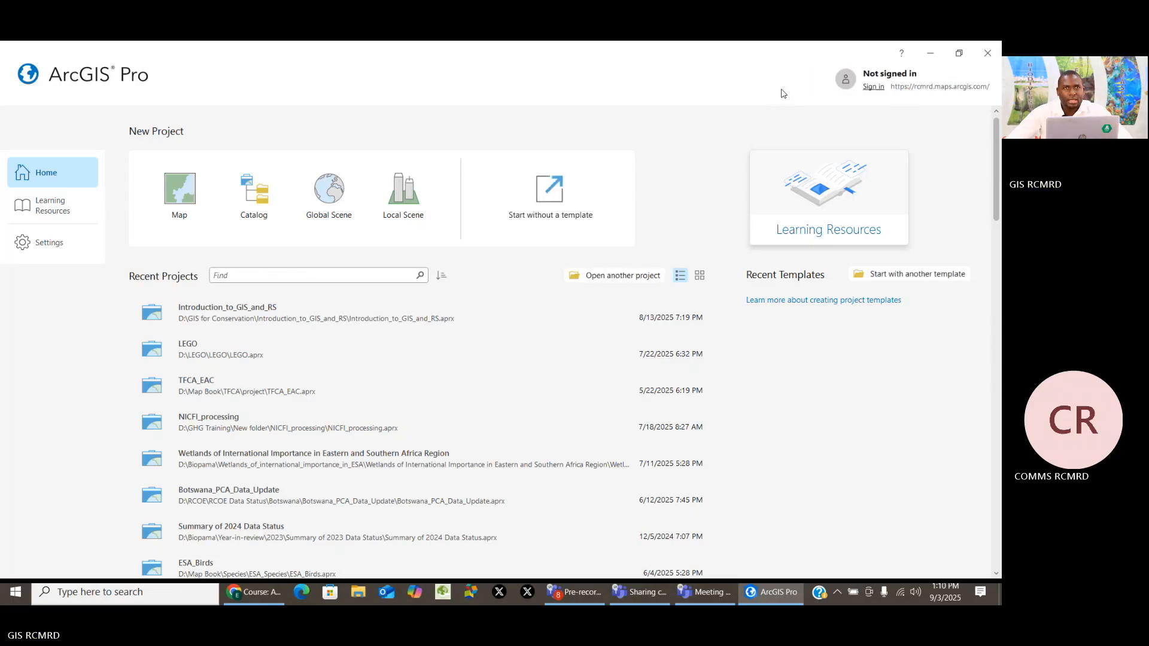
{"action": "left_click", "coordinate": [873, 88]}
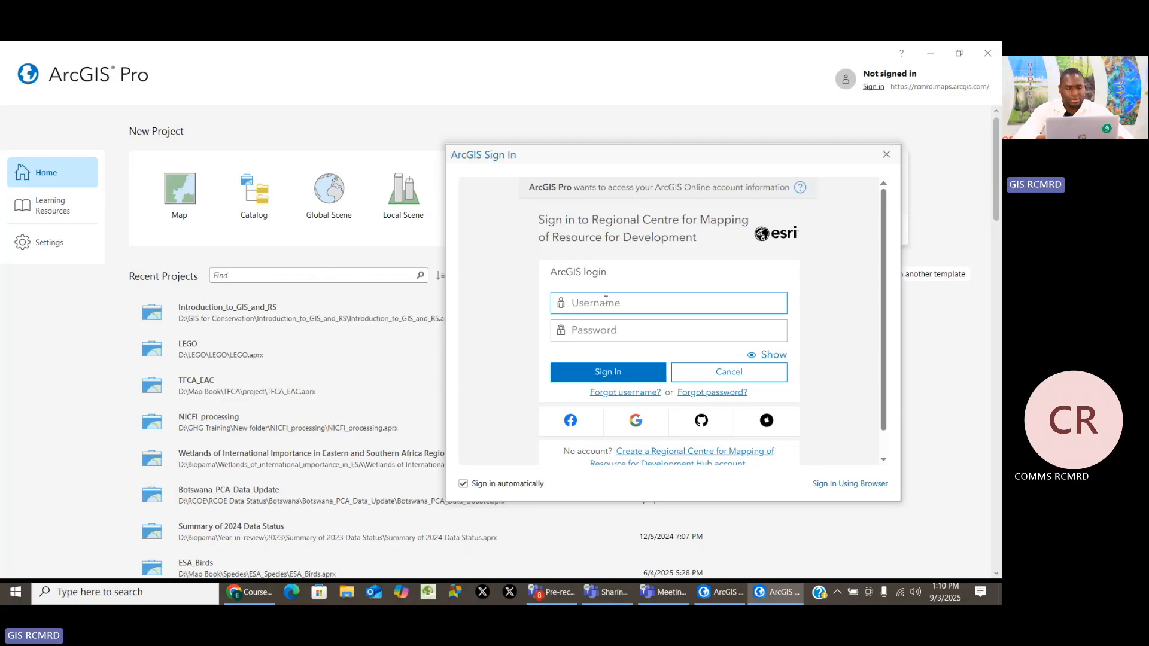
{"action": "type", "text": "ewa"}
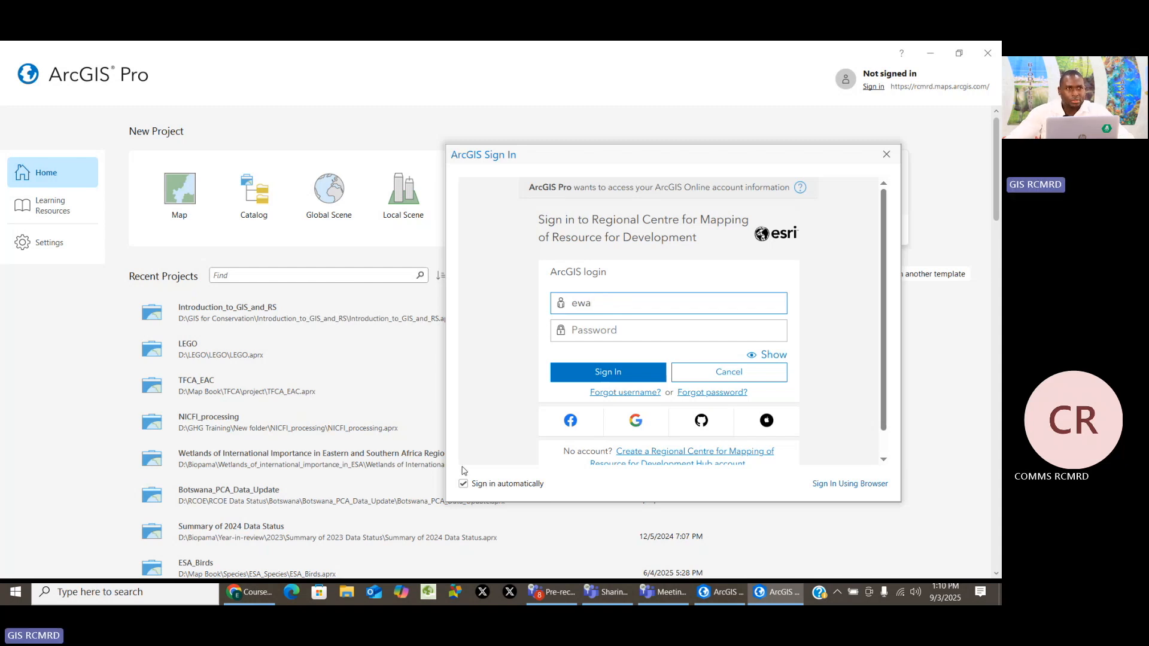
{"action": "left_click", "coordinate": [250, 592]}
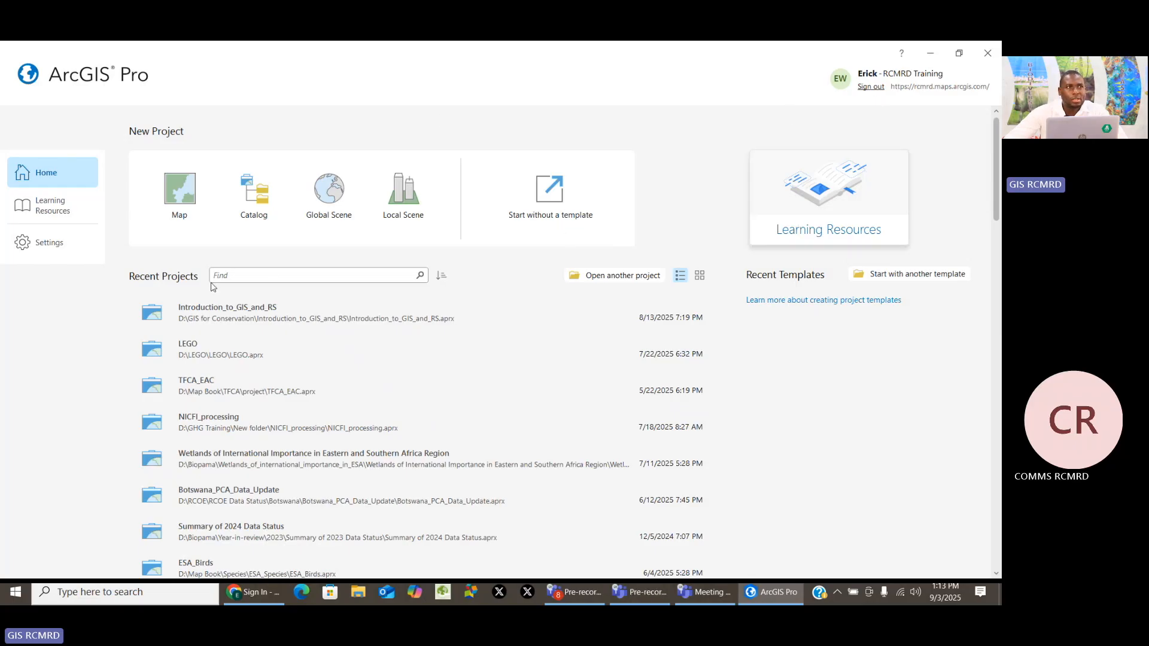
Start a new project from the Map template and name it WDPA_Update
{"action": "left_click", "coordinate": [181, 194]}
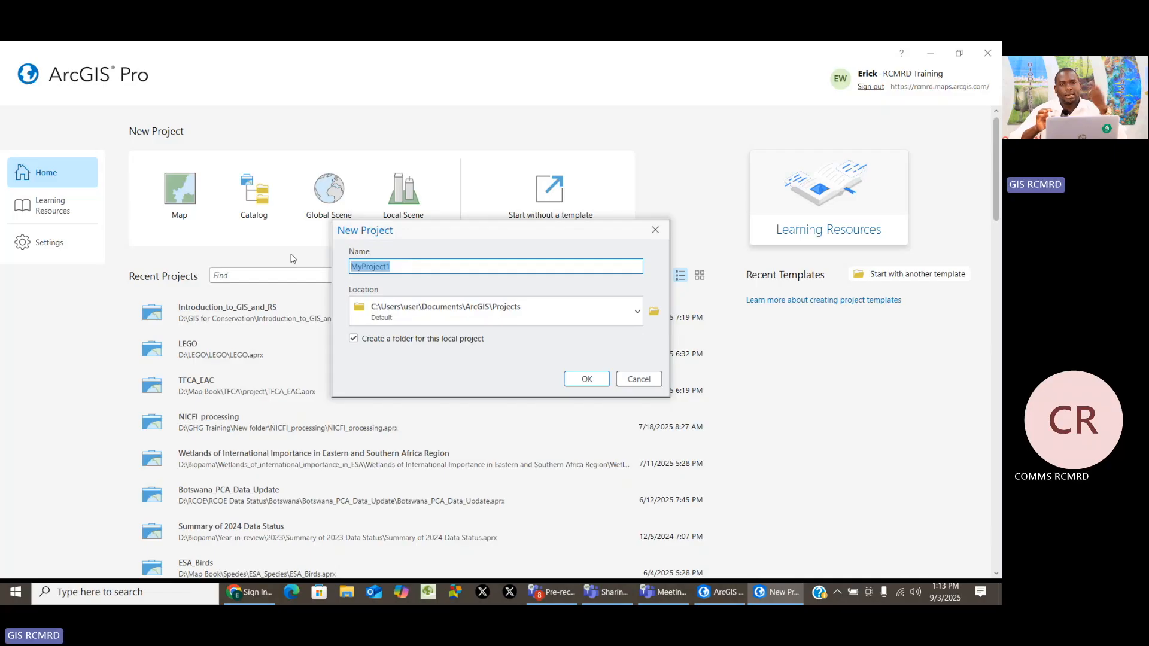
{"action": "type", "text": "WDPA"}
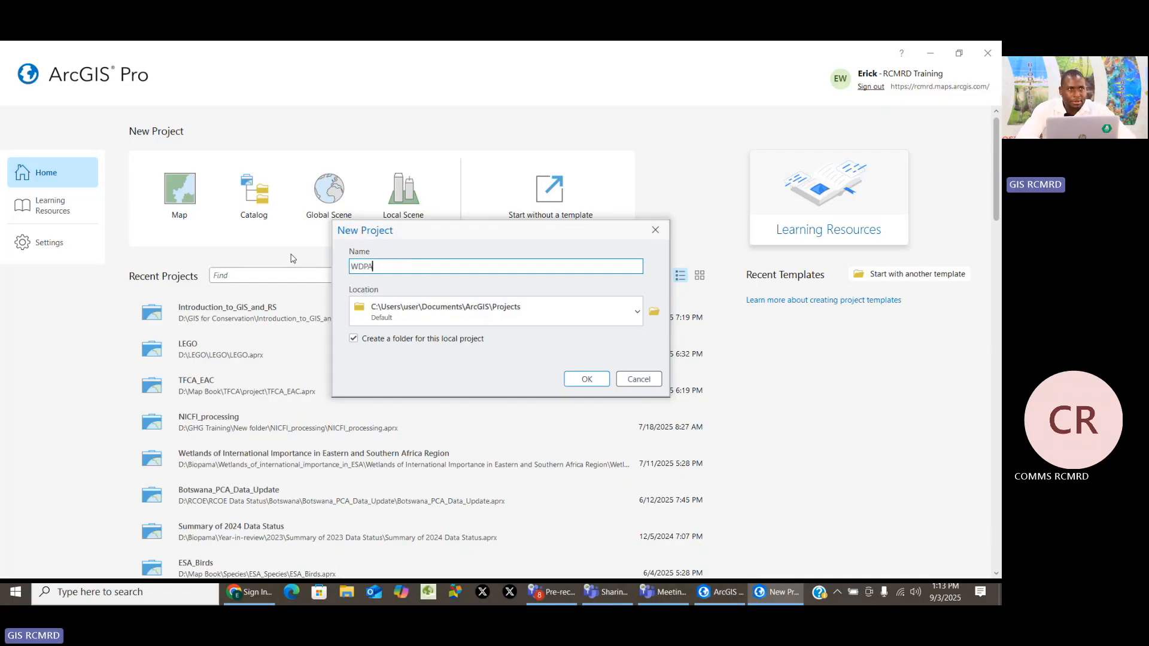
{"action": "key", "text": "BackSpace"}
{"action": "type", "text": "_"}
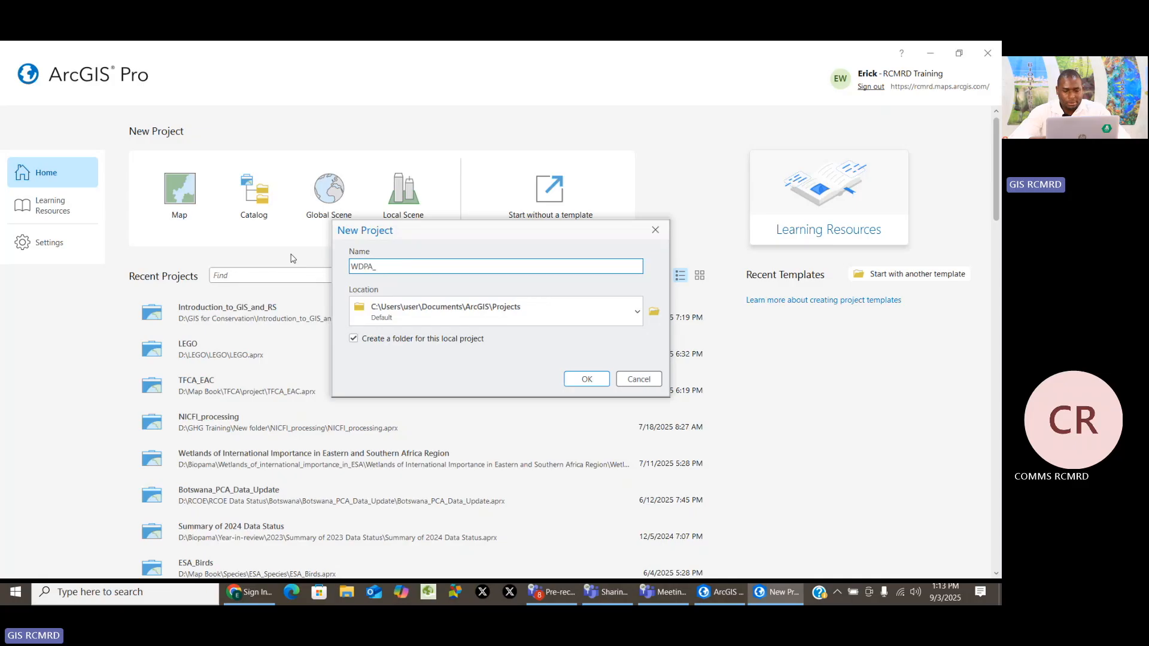
{"action": "type", "text": "pdate"}
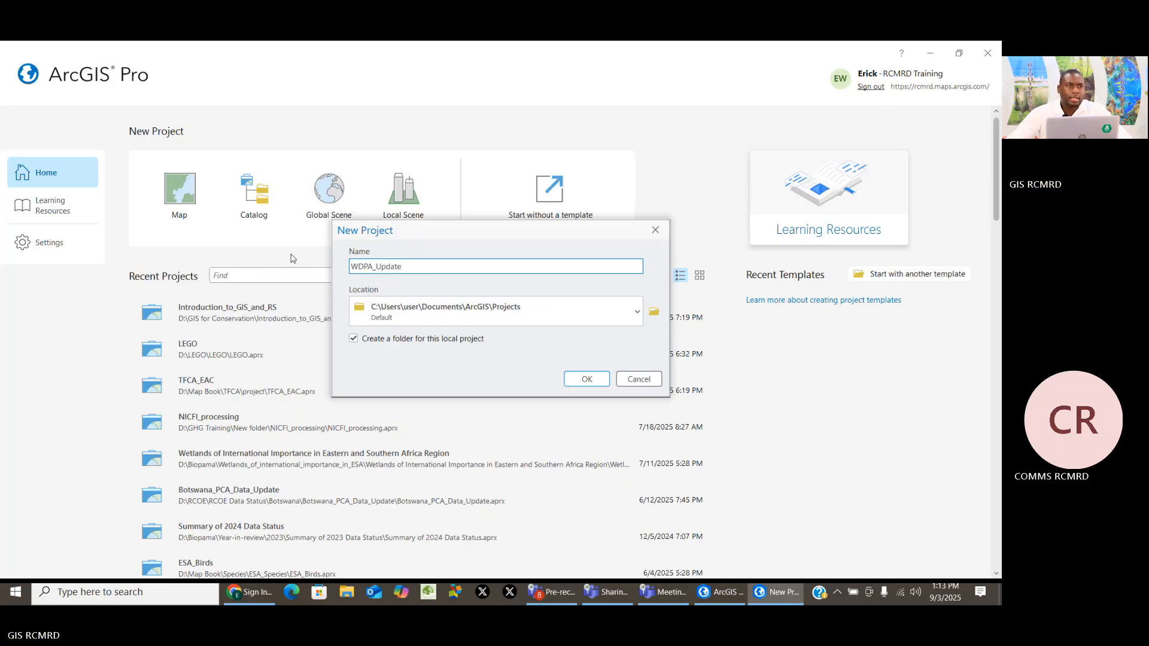
Browse for the new project's location and open New Volume (D:) under This PC
{"action": "left_click", "coordinate": [638, 311]}
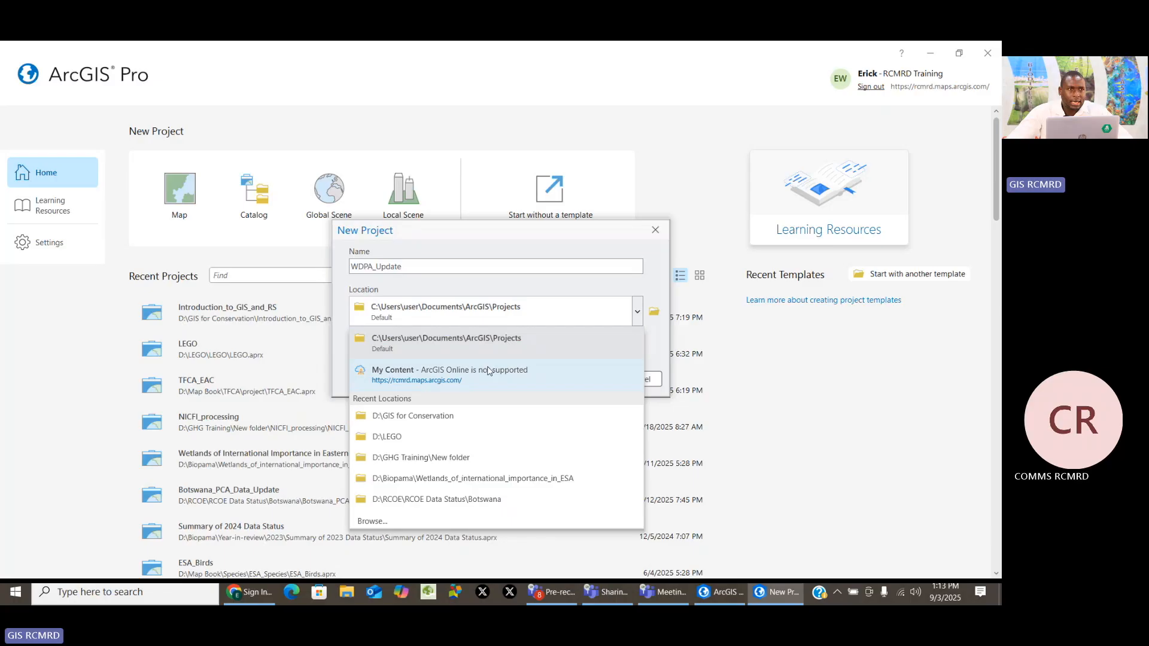
{"action": "left_click", "coordinate": [382, 526]}
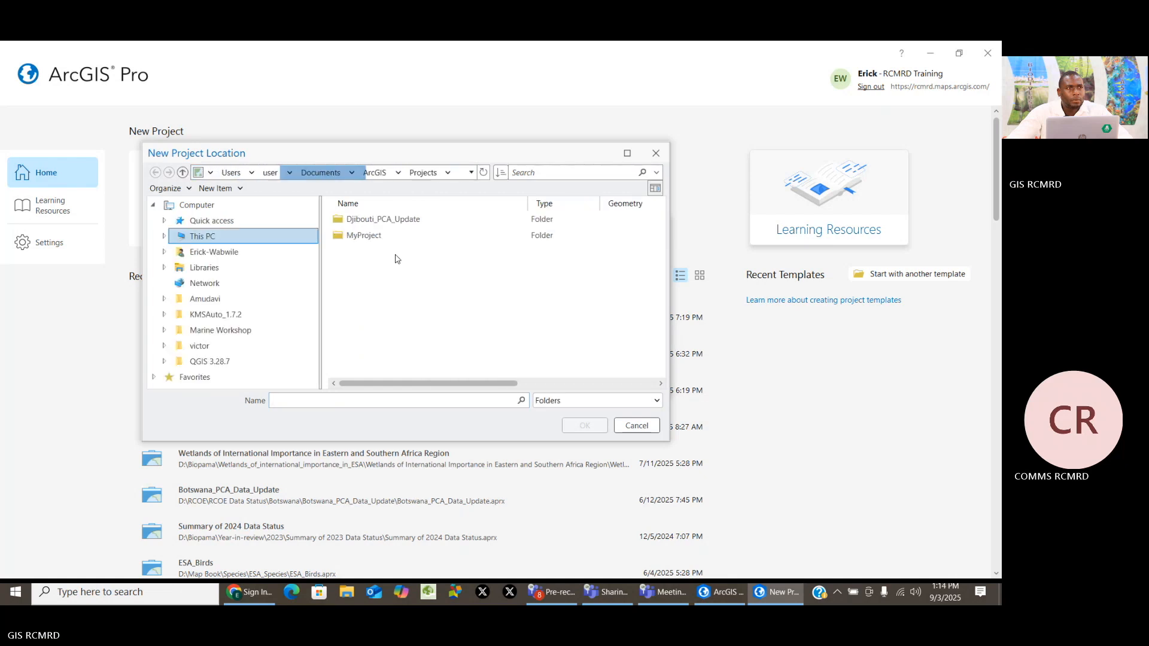
{"action": "left_click", "coordinate": [200, 238]}
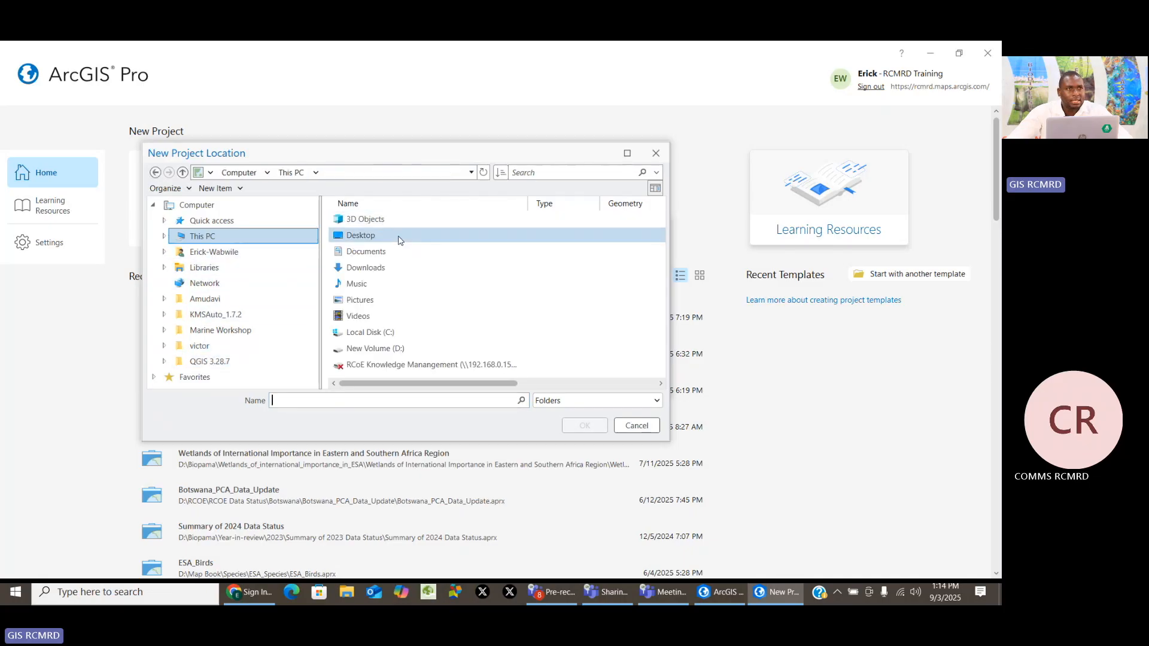
{"action": "double_click", "coordinate": [371, 348]}
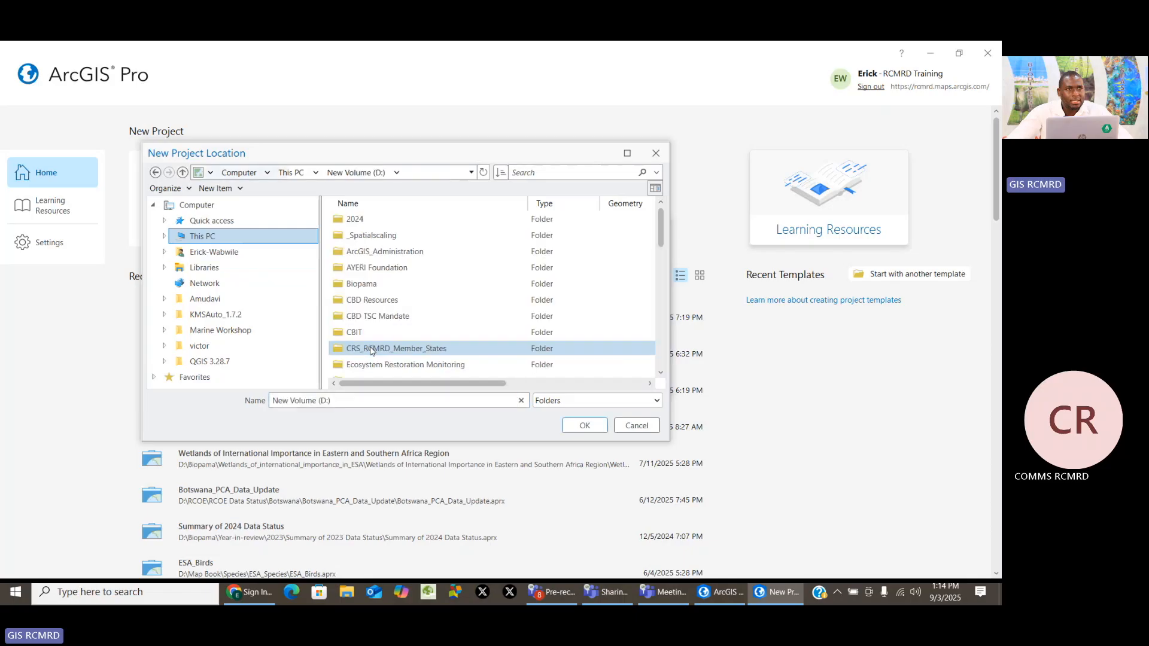
Hide the Geometry column and sort the drive's folders by date modified, newest first
{"action": "right_click", "coordinate": [628, 207]}
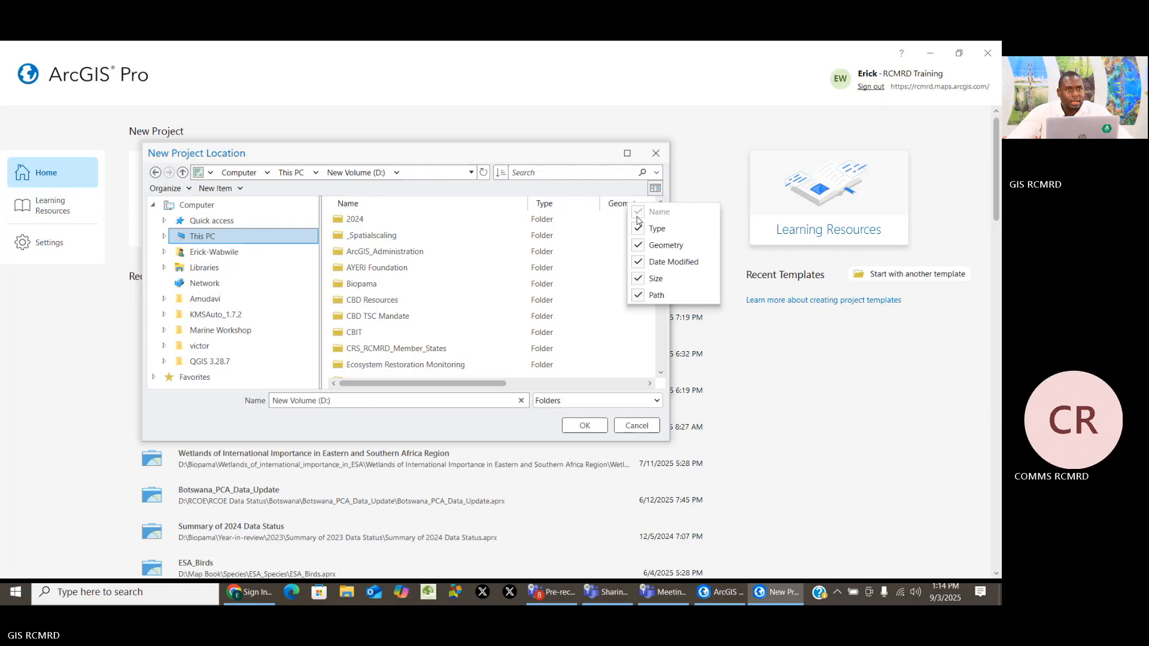
{"action": "left_click", "coordinate": [635, 248]}
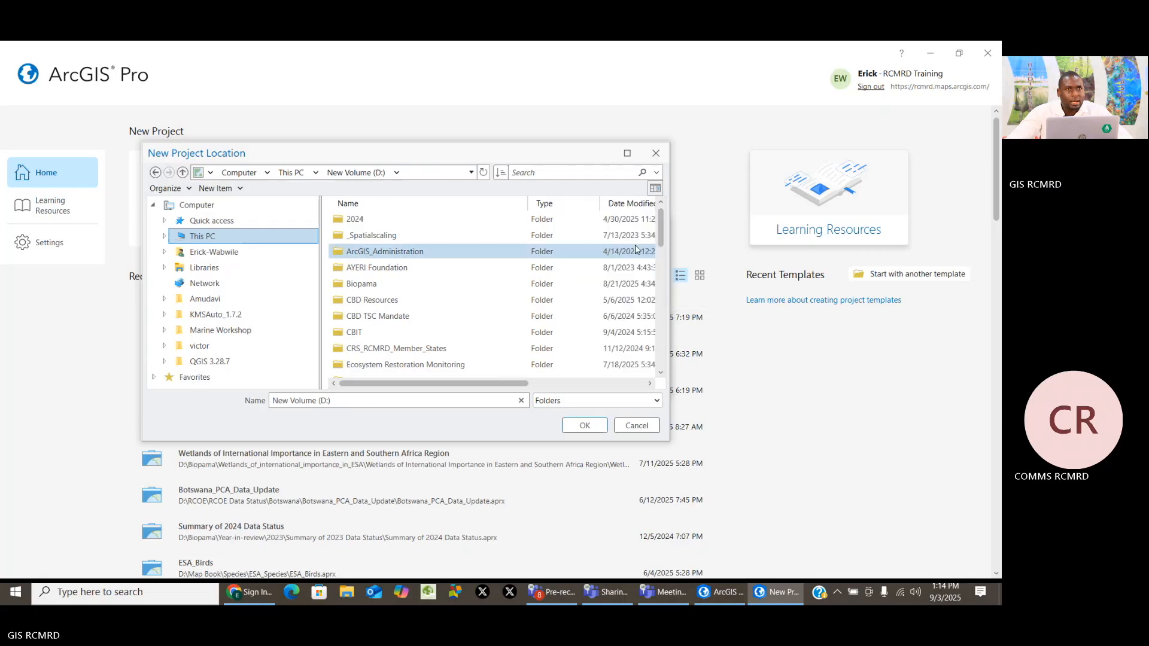
{"action": "left_click", "coordinate": [629, 204]}
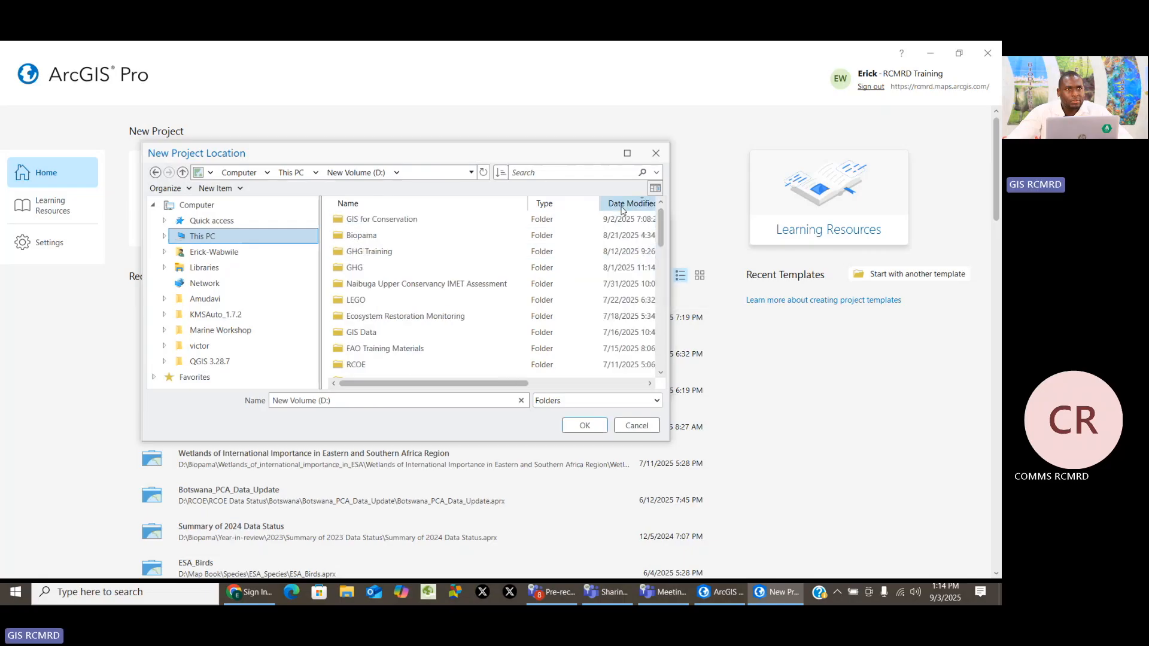
Choose the GIS for Conservation folder as the location and create the project in its own folder
{"action": "double_click", "coordinate": [376, 220]}
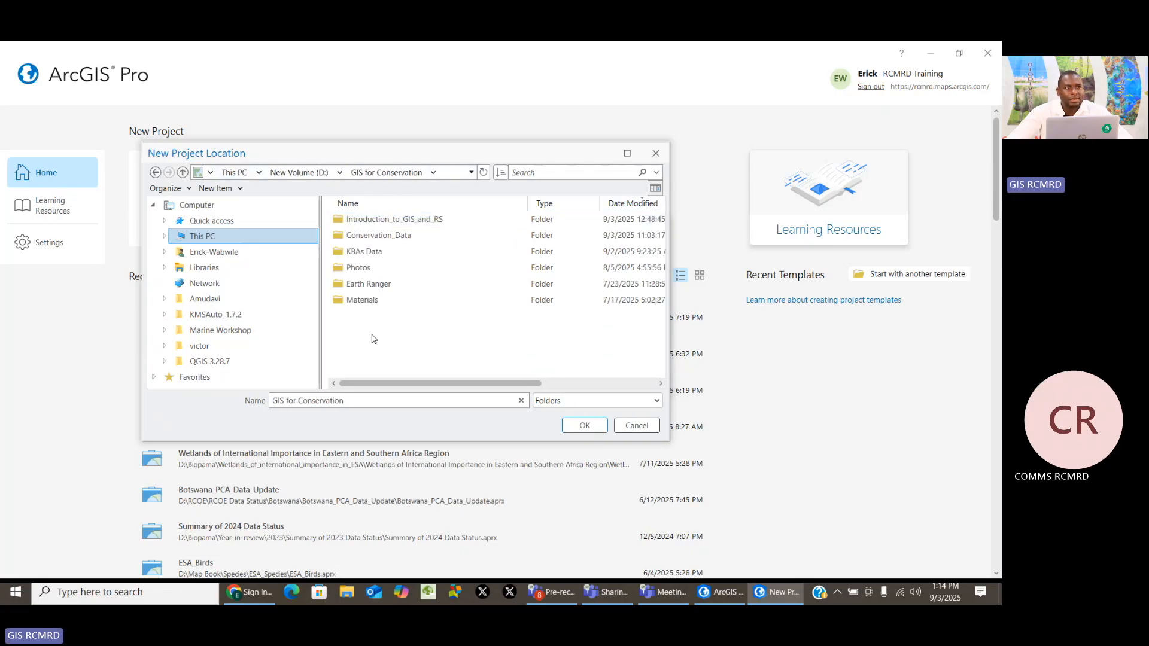
{"action": "left_click", "coordinate": [448, 300]}
{"action": "left_click", "coordinate": [487, 343]}
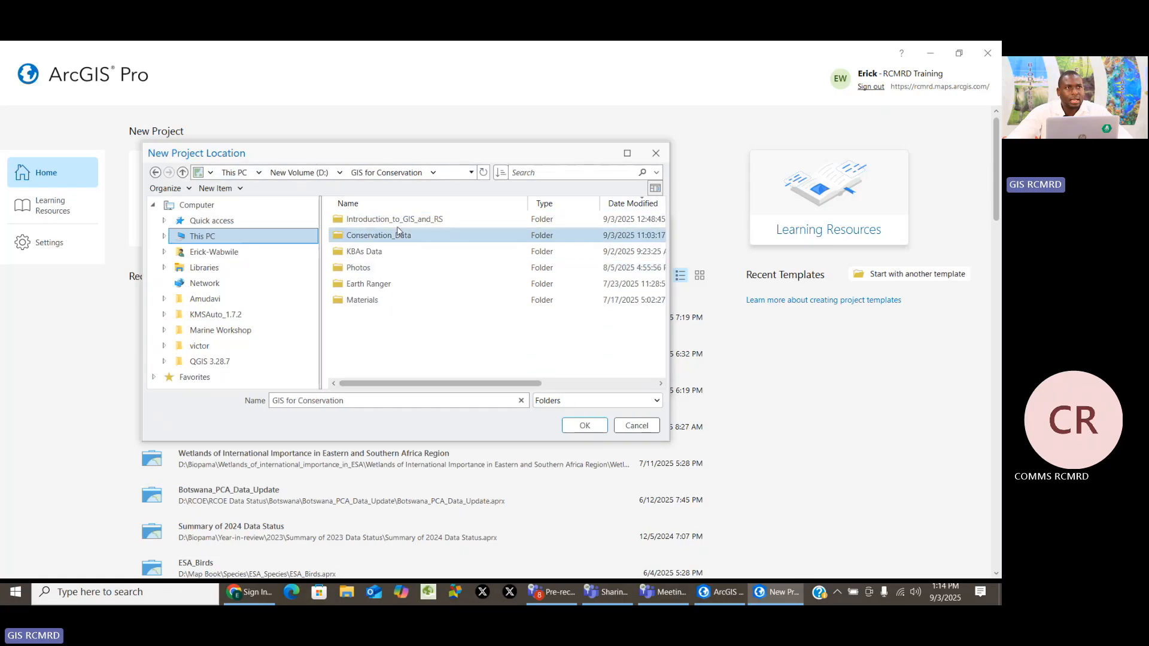
{"action": "left_click", "coordinate": [585, 426]}
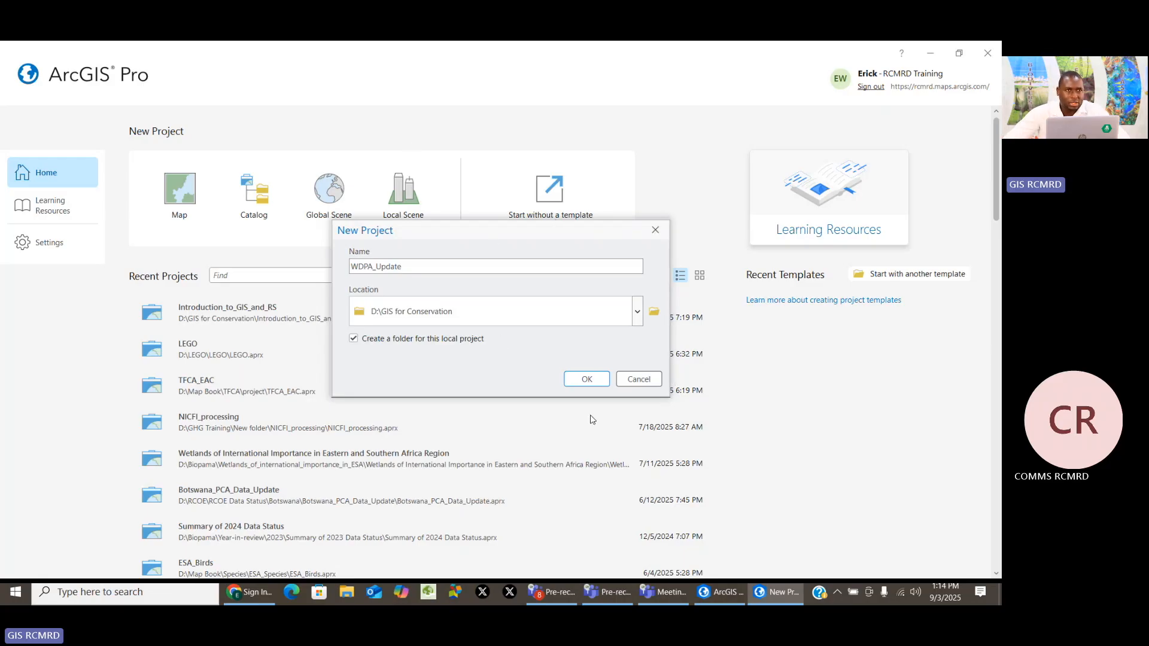
{"action": "left_click", "coordinate": [587, 378]}
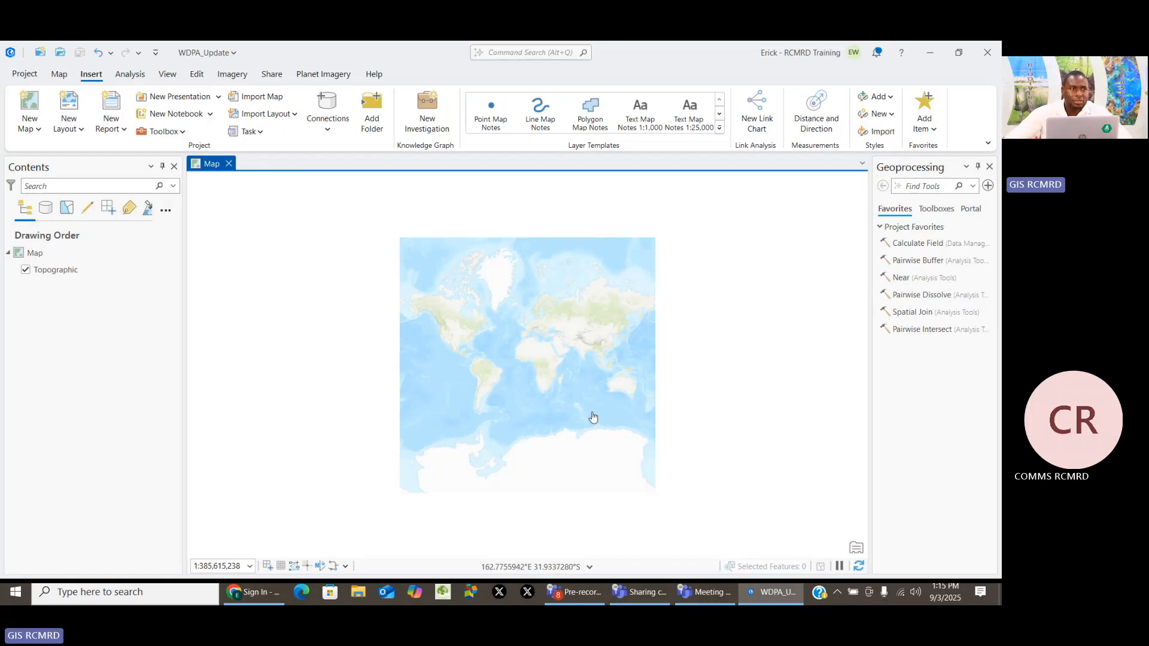
Switch to Chrome and open the protectedplanet.net website in a new tab
{"action": "left_click", "coordinate": [255, 592]}
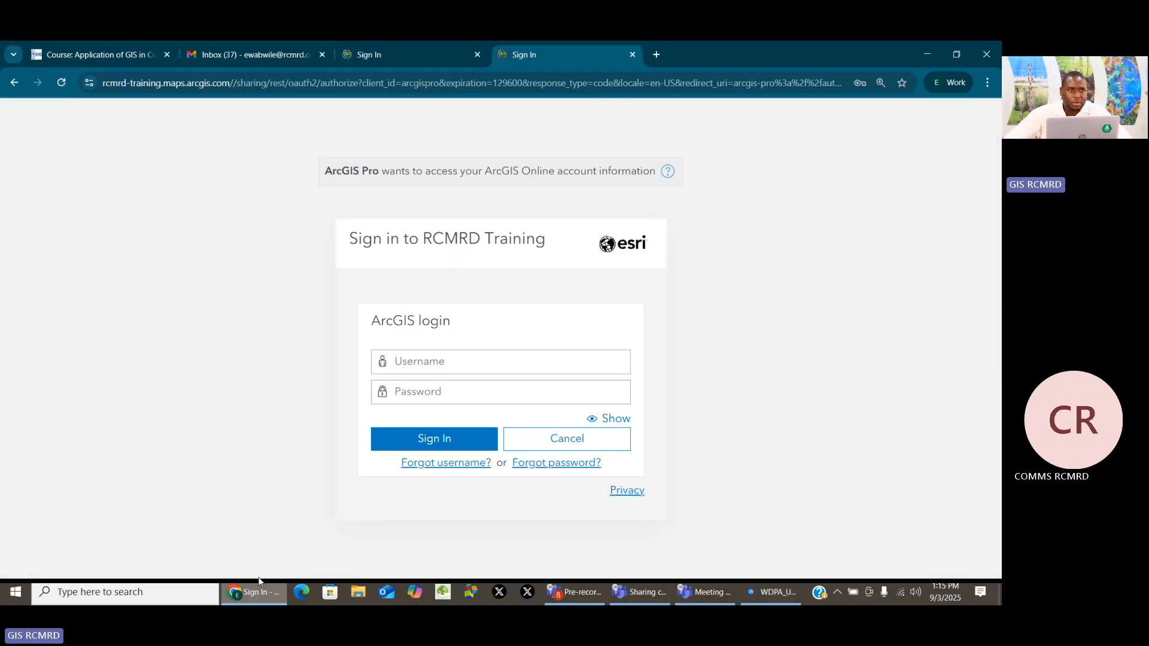
{"action": "left_click", "coordinate": [657, 54]}
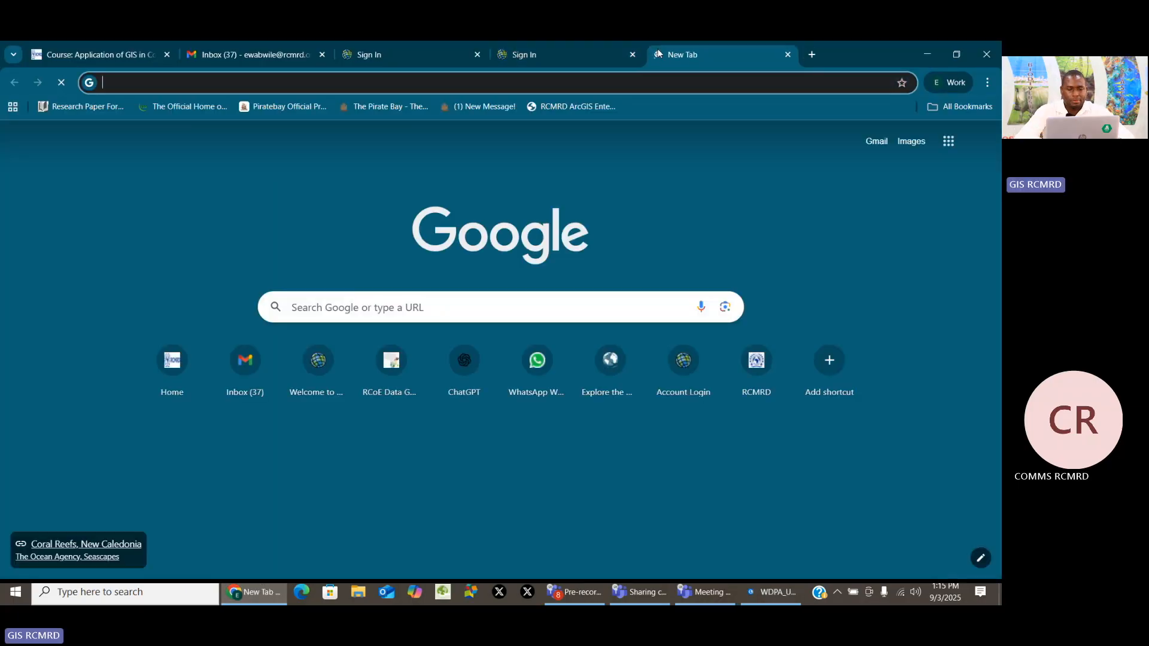
{"action": "type", "text": "protected"}
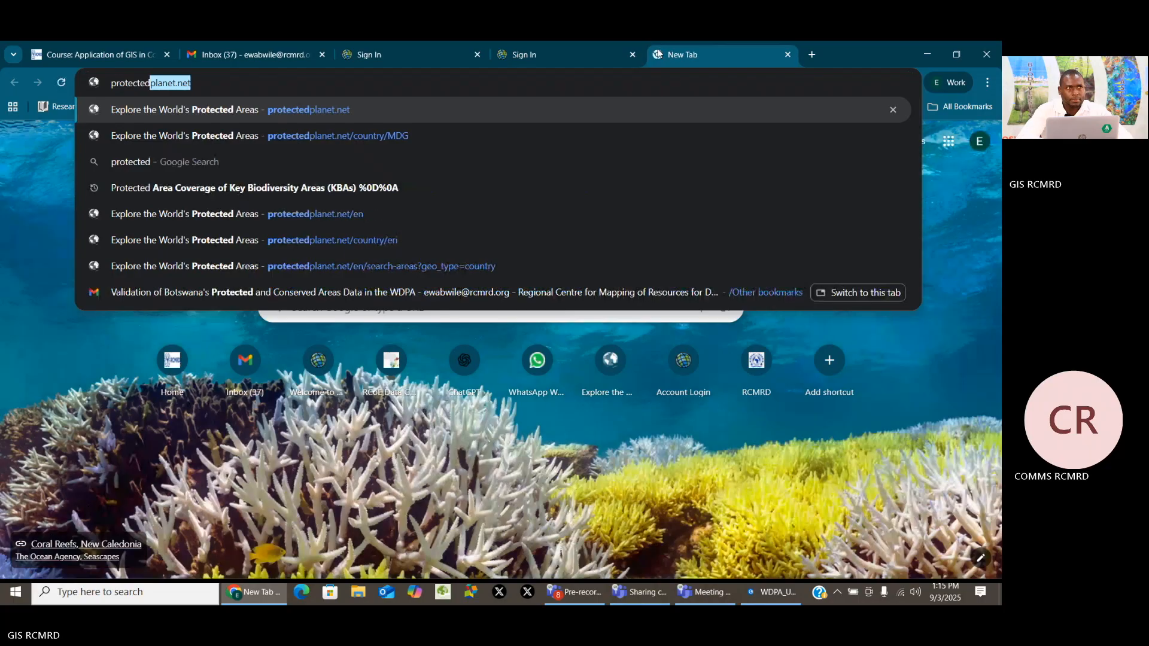
{"action": "key", "text": "Return"}
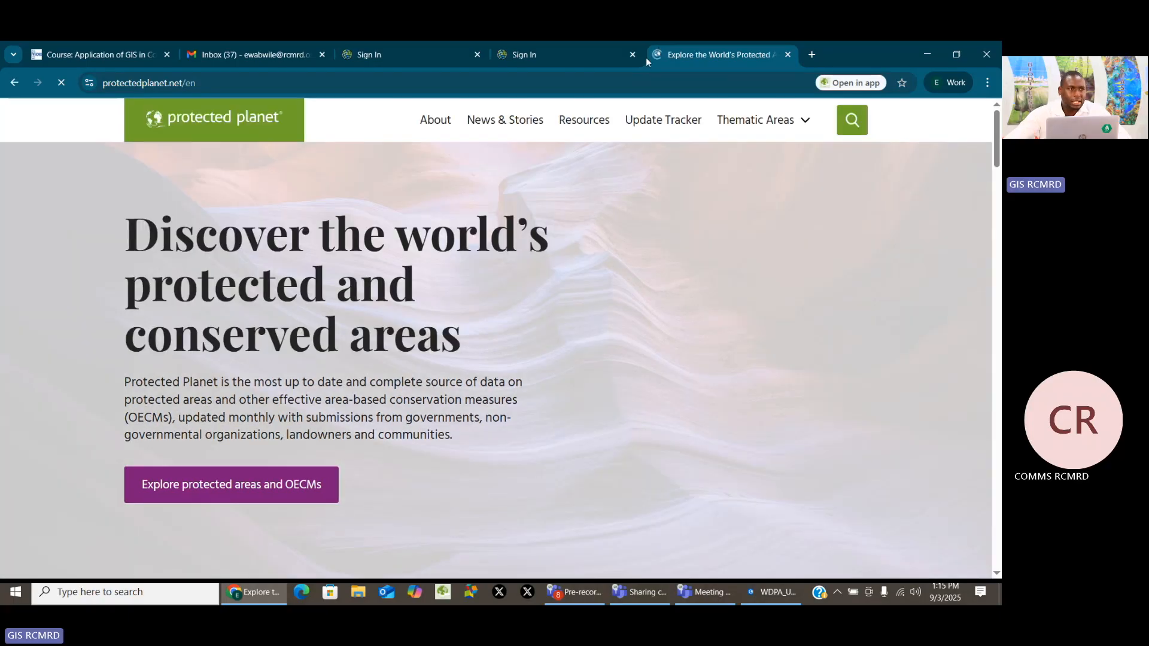
Explore the protected areas and OECMs, listing them by country
{"action": "left_click", "coordinate": [215, 496]}
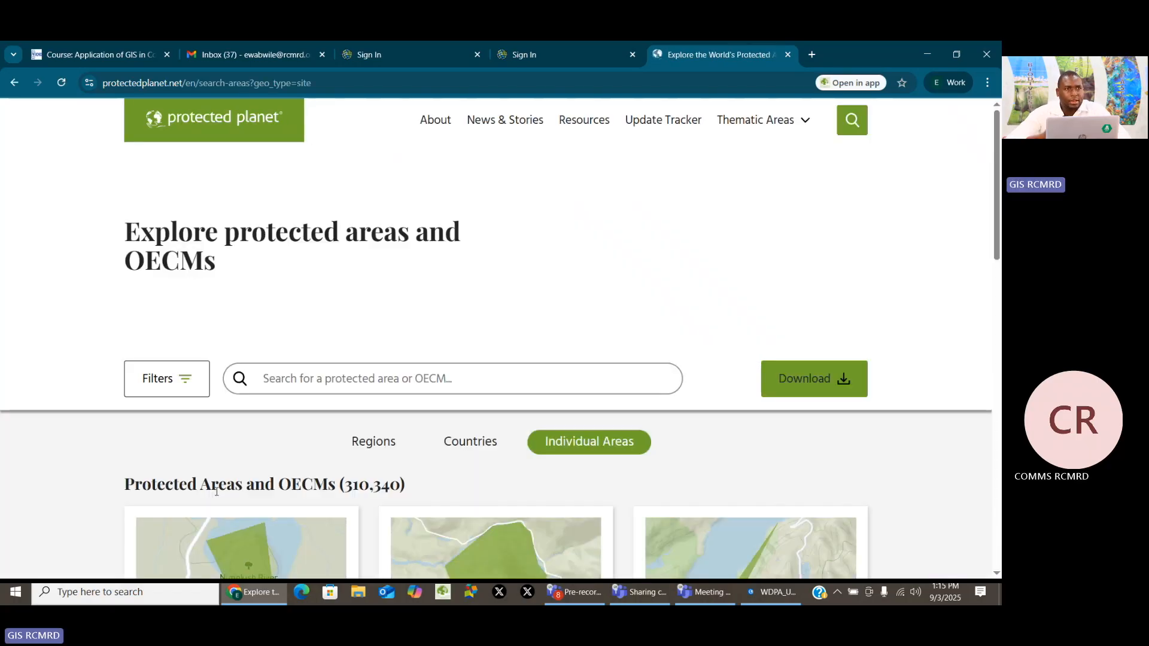
{"action": "left_click", "coordinate": [478, 451]}
{"action": "scroll", "coordinate": [455, 347], "scroll_direction": "down", "scroll_amount": 3}
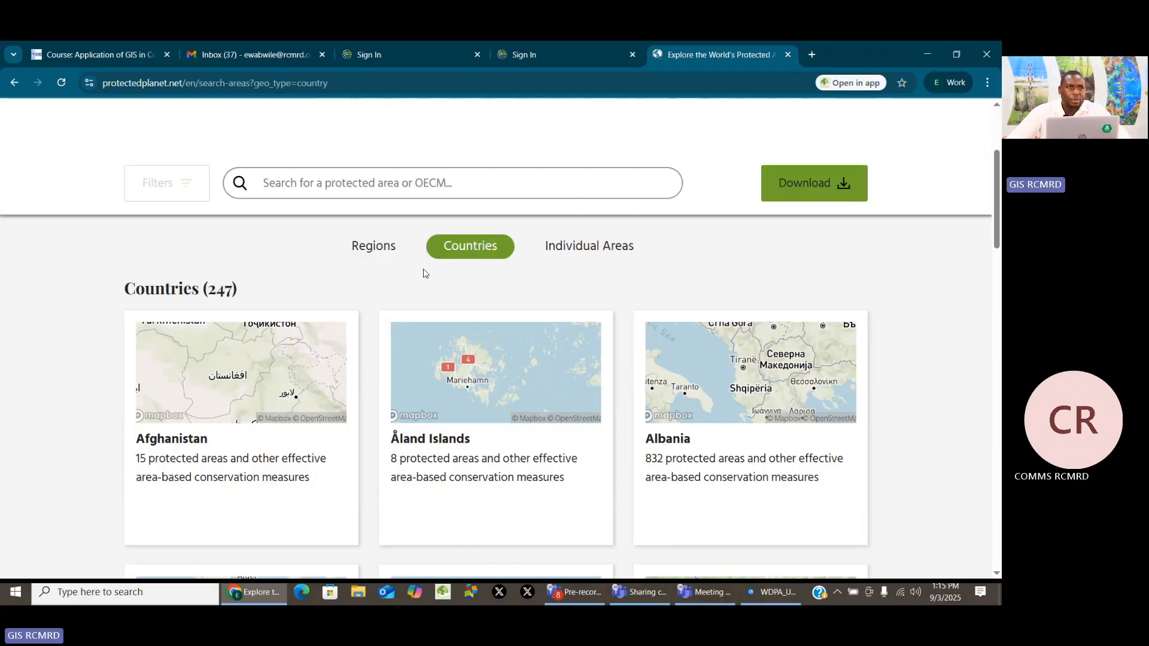
Search the countries for kenya and open Kenya's country page
{"action": "left_click", "coordinate": [473, 191]}
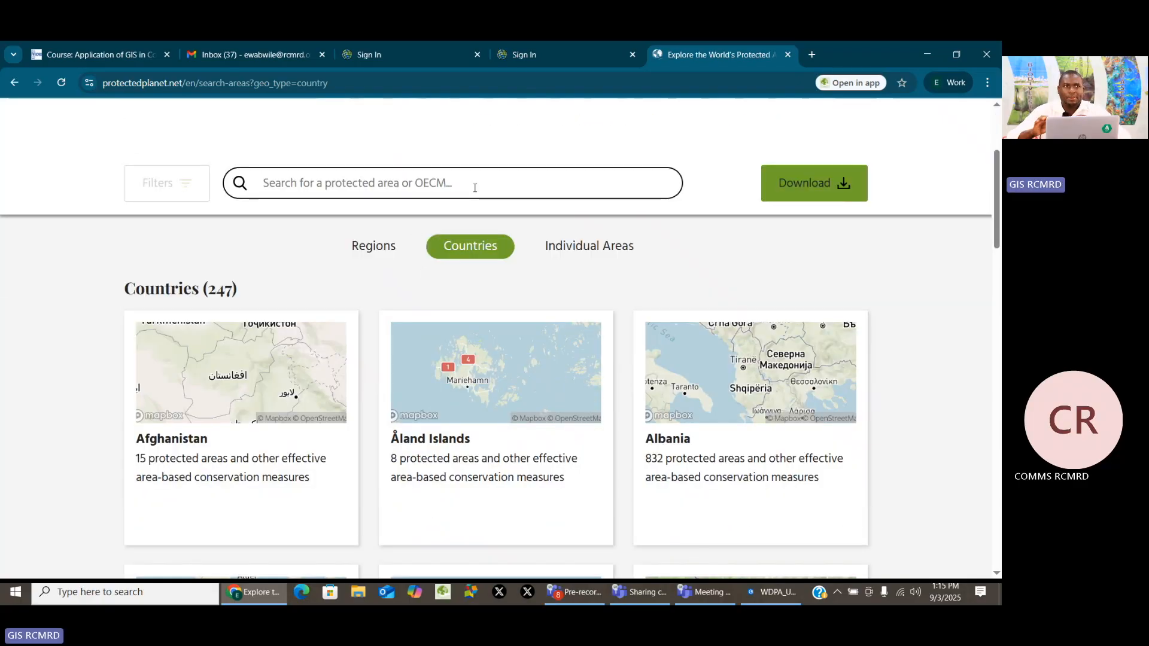
{"action": "type", "text": "kenya"}
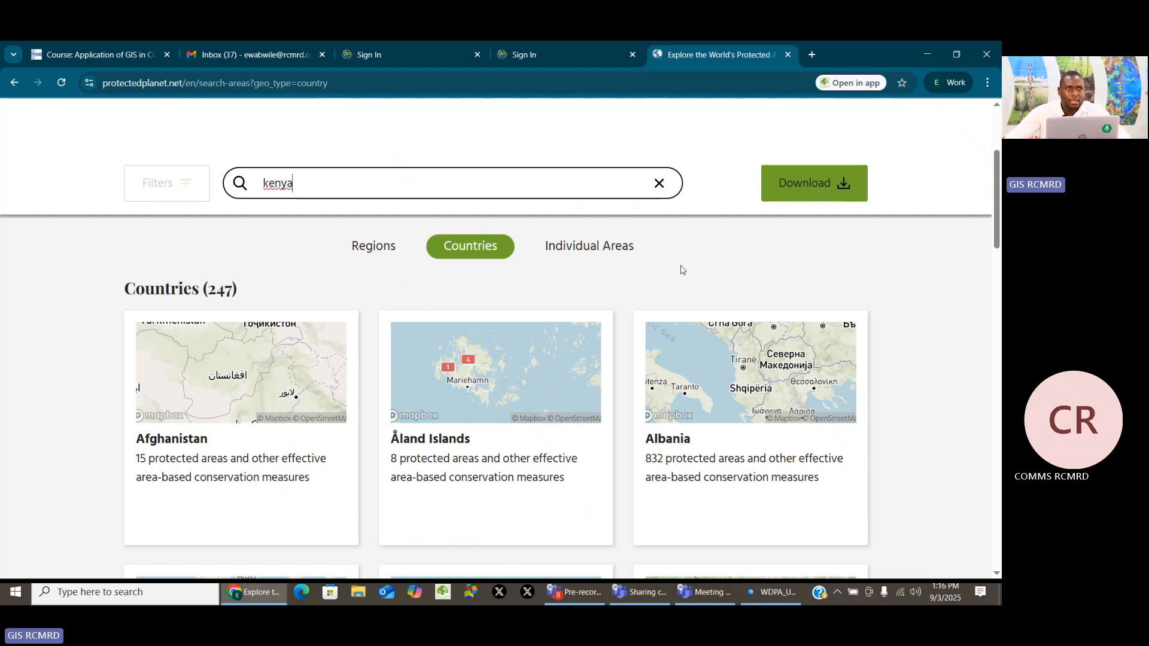
{"action": "key", "text": "Return"}
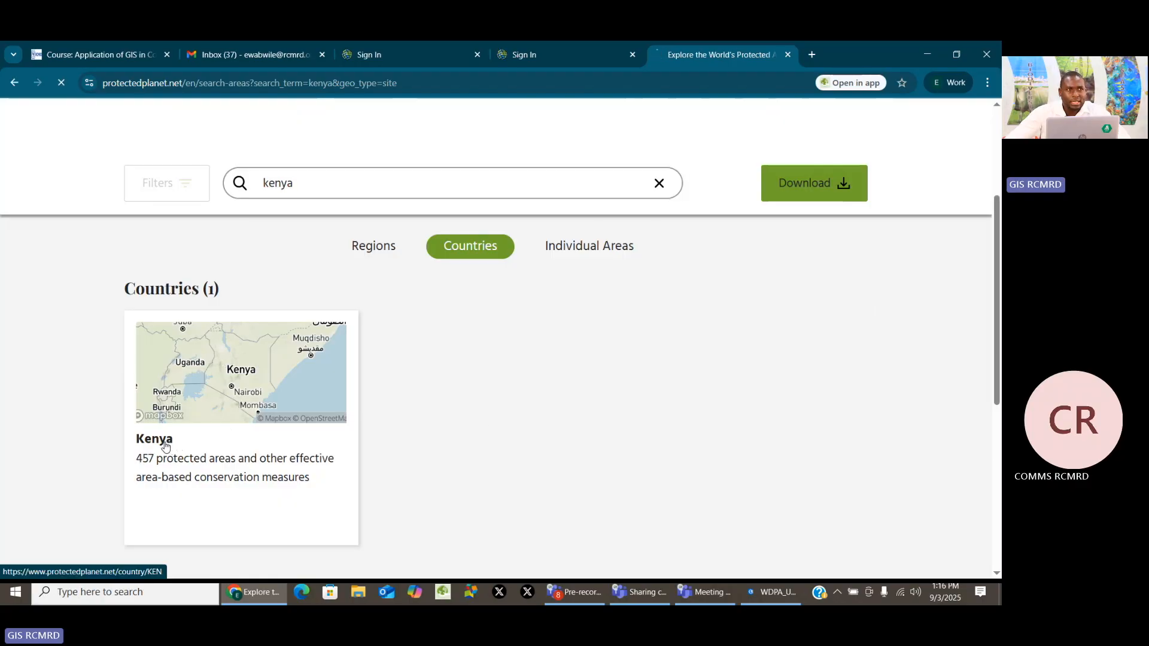
{"action": "left_click", "coordinate": [166, 446]}
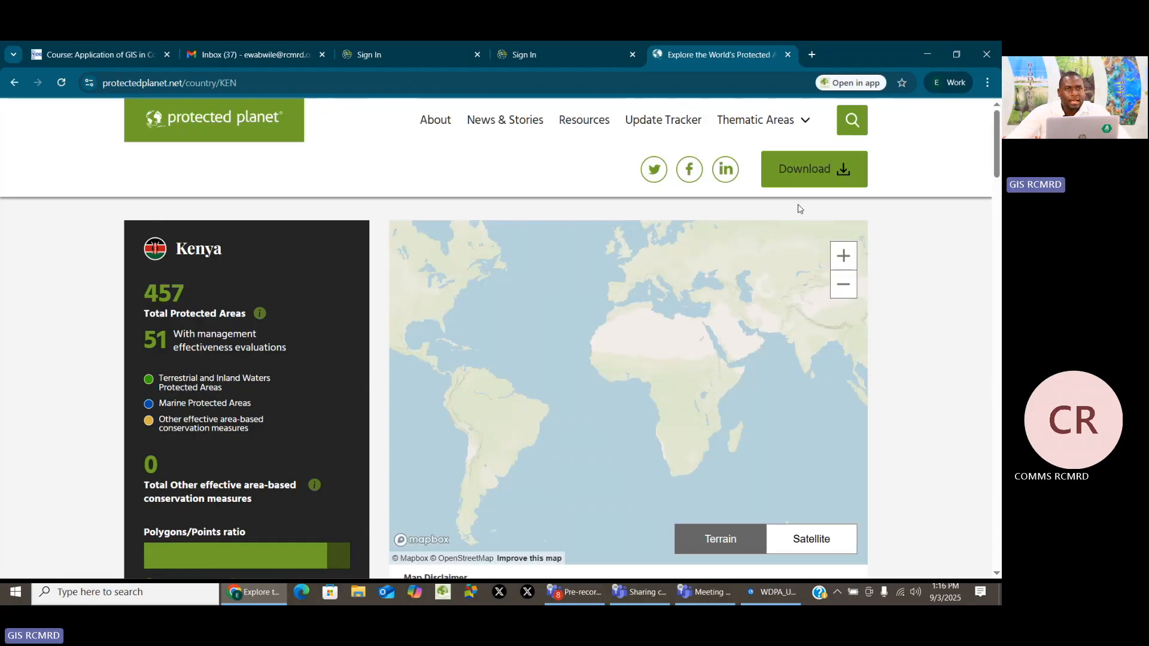
Download Kenya's protected areas data as a File Geodatabase for non-commercial use
{"action": "left_click", "coordinate": [844, 172]}
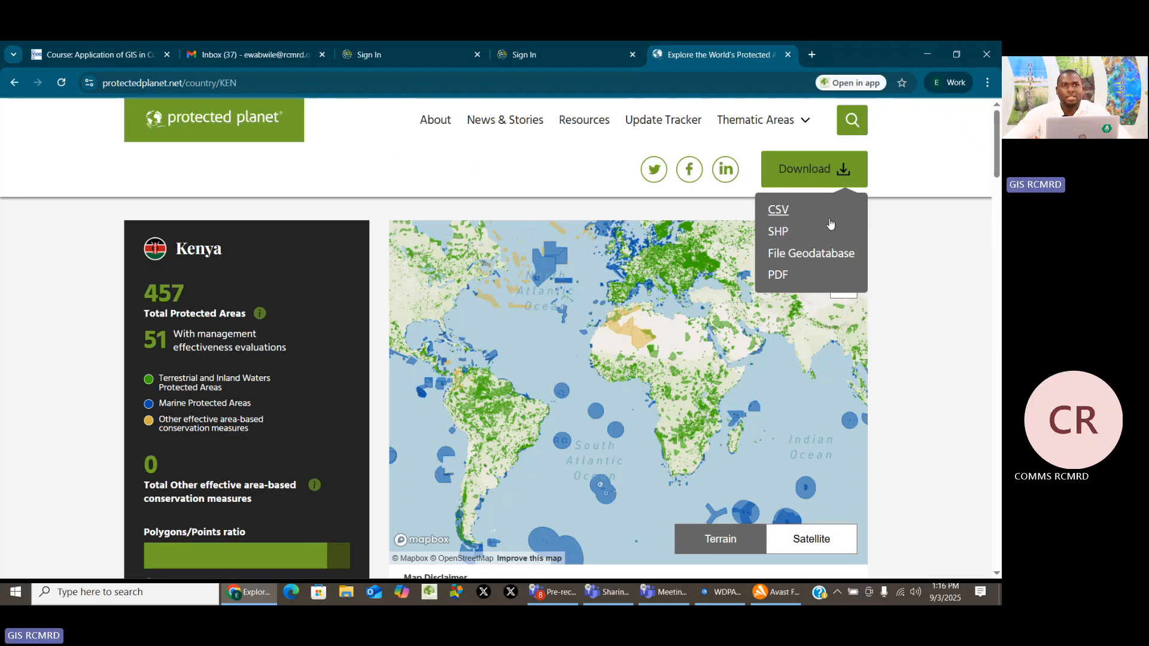
{"action": "left_click", "coordinate": [826, 259]}
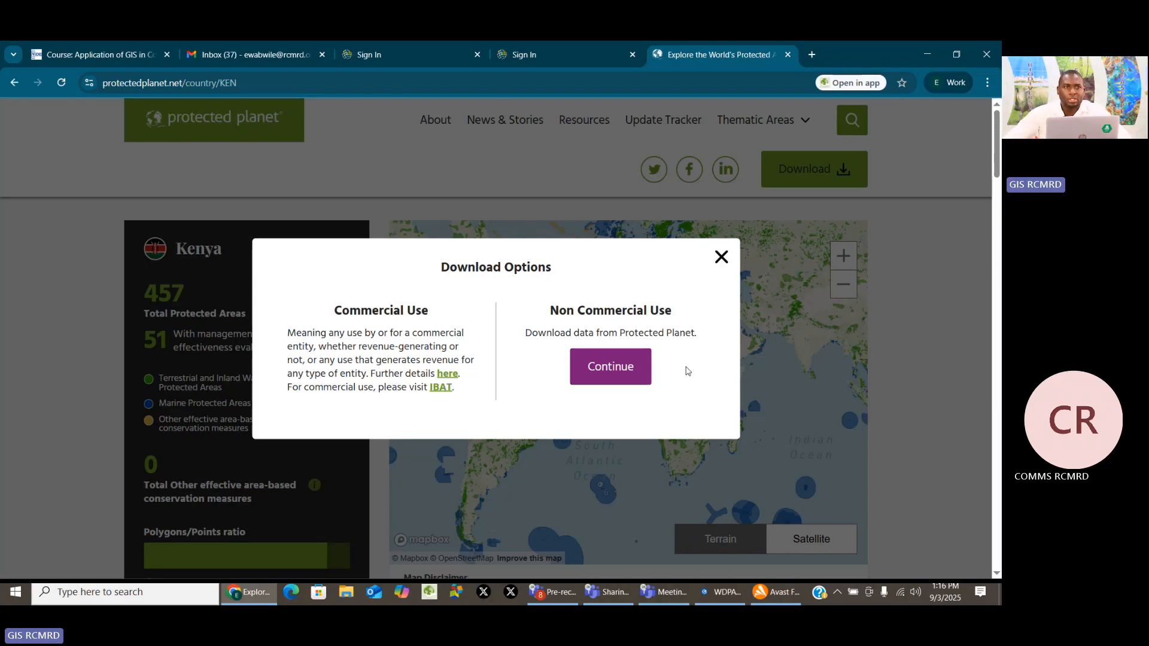
{"action": "left_click", "coordinate": [616, 362]}
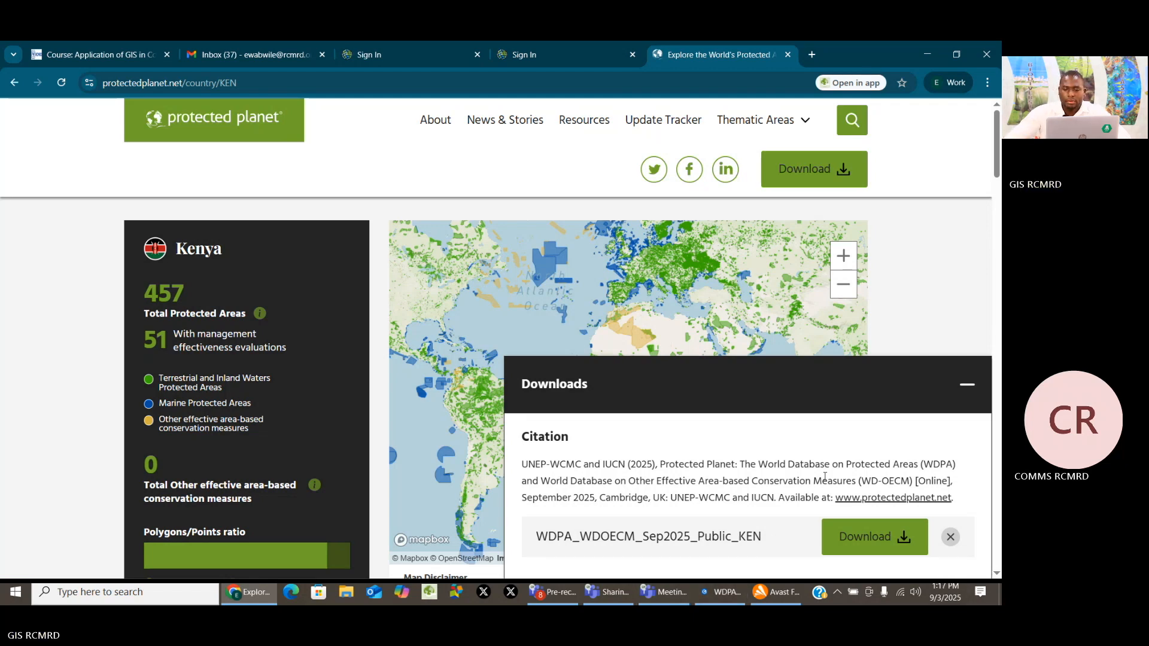
{"action": "left_click", "coordinate": [872, 544]}
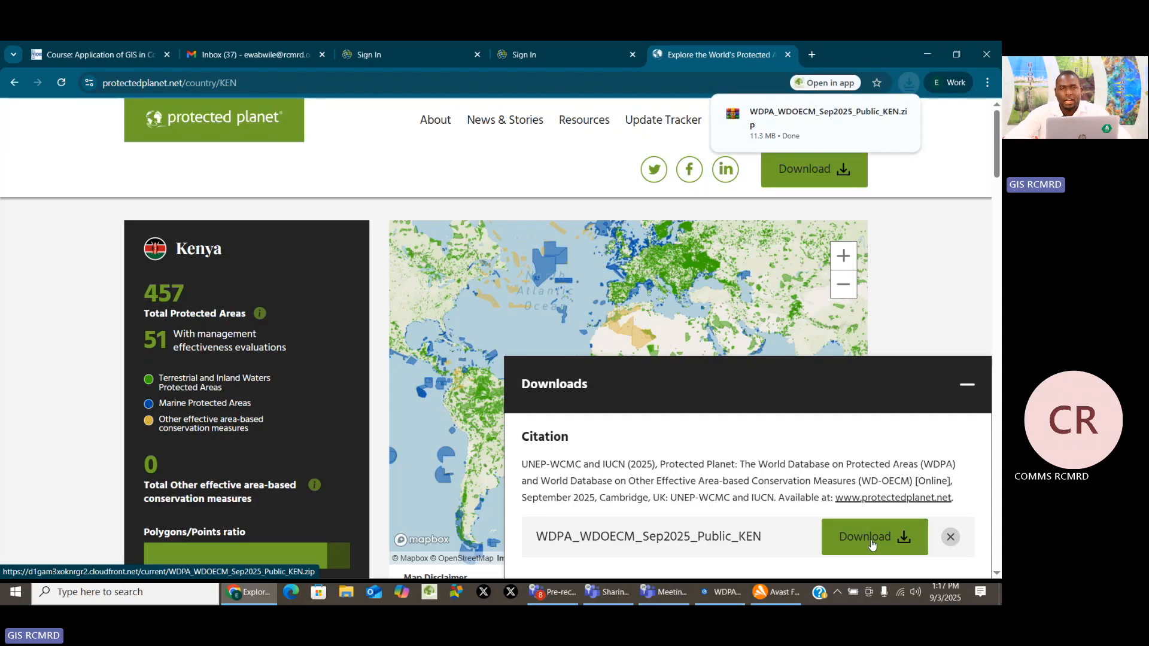
Show the downloaded WDPA_WDOECM_Sep2025_Public_KEN archive in its folder and extract it to a folder of the same name
{"action": "mouse_move", "coordinate": [860, 123]}
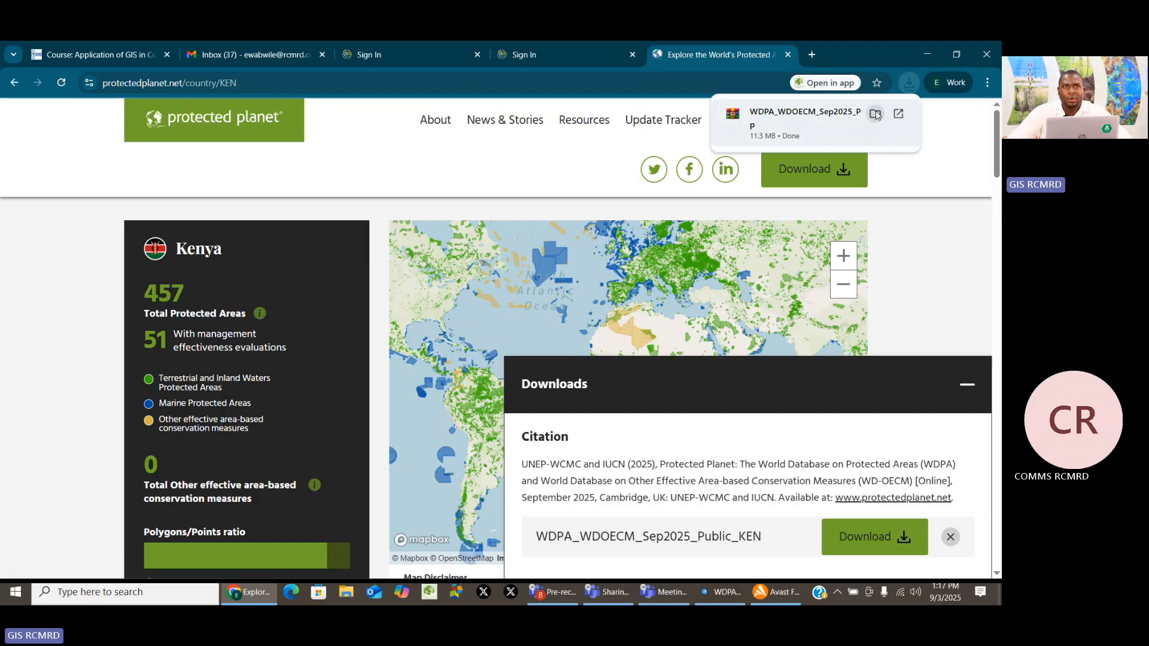
{"action": "left_click", "coordinate": [875, 114]}
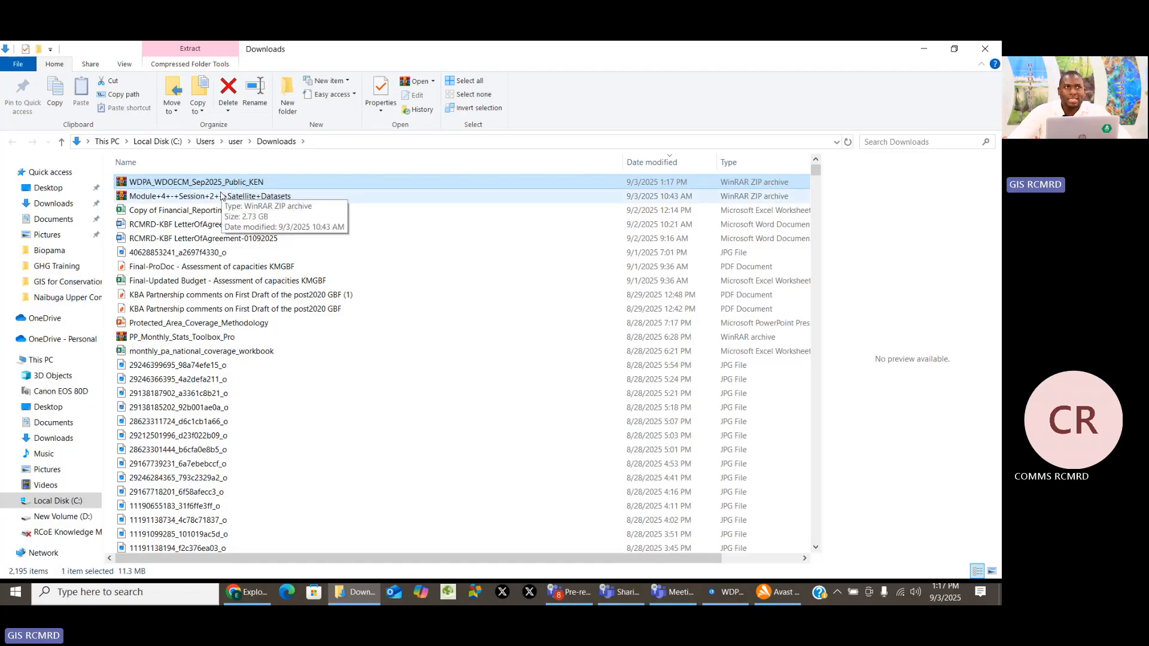
{"action": "right_click", "coordinate": [214, 183]}
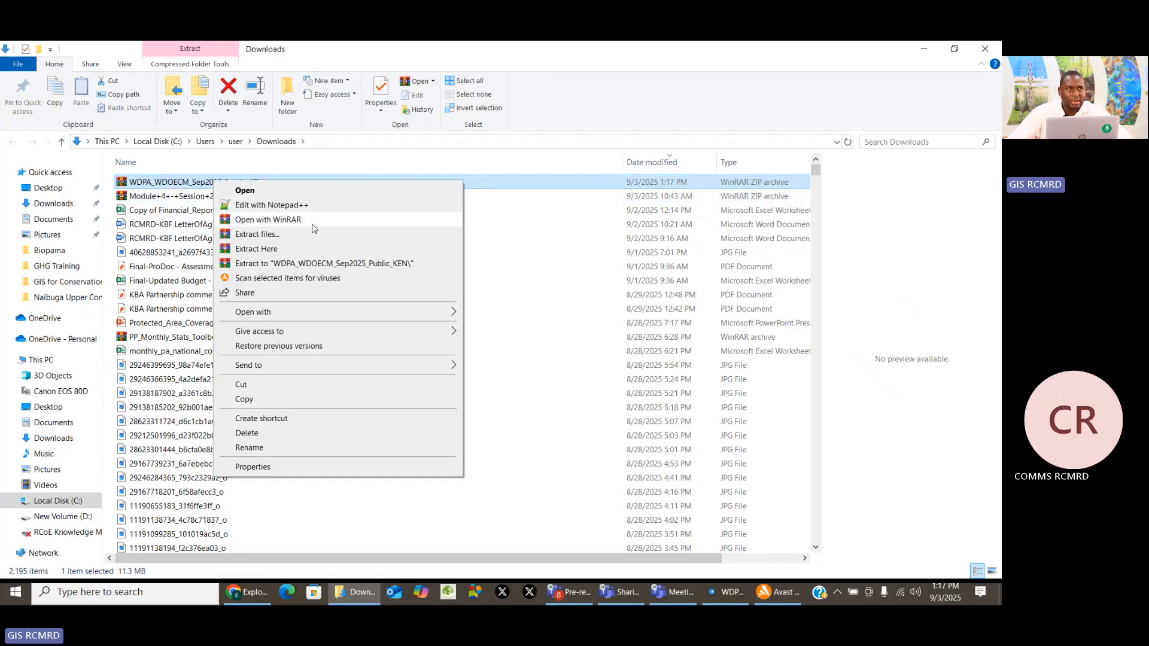
{"action": "left_click", "coordinate": [267, 264]}
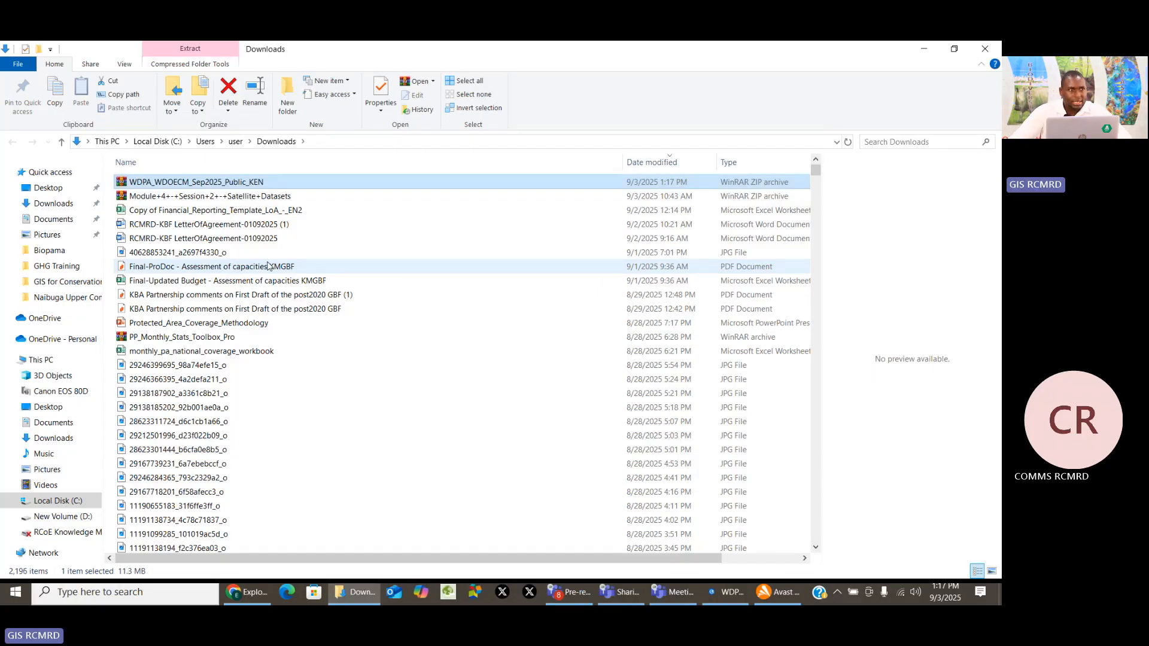
Find the extracted WDPA_WDOECM_Sep2025_Public_KEN folder in Downloads and open it
{"action": "scroll", "coordinate": [248, 246], "scroll_direction": "down", "scroll_amount": 1}
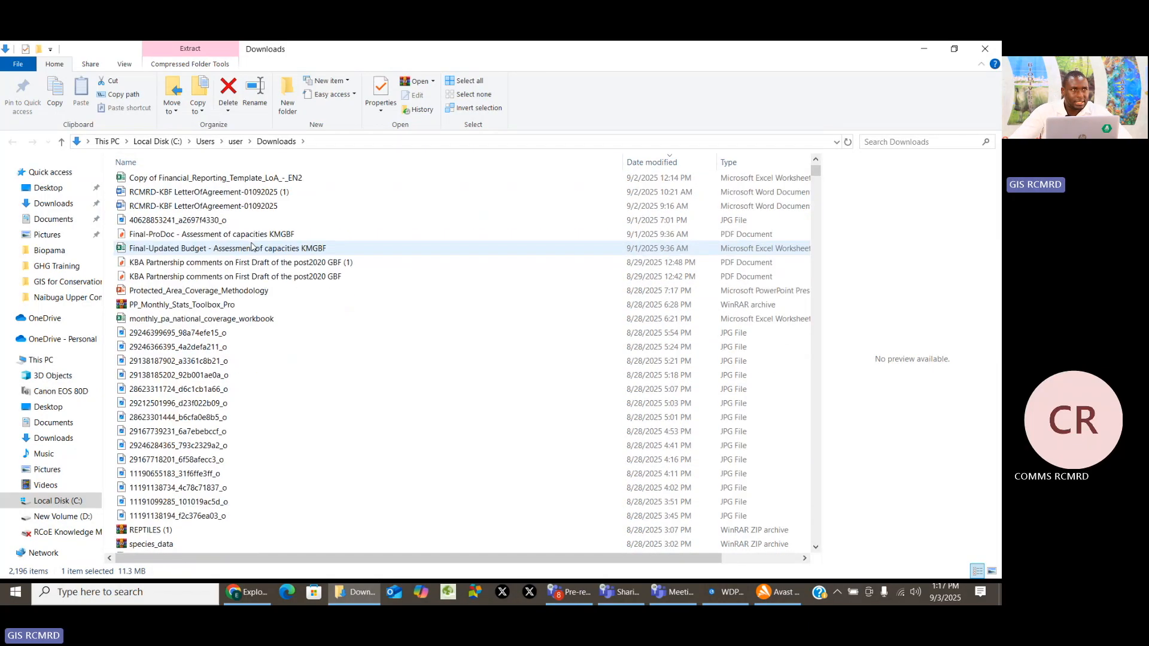
{"action": "scroll", "coordinate": [248, 245], "scroll_direction": "up", "scroll_amount": 1}
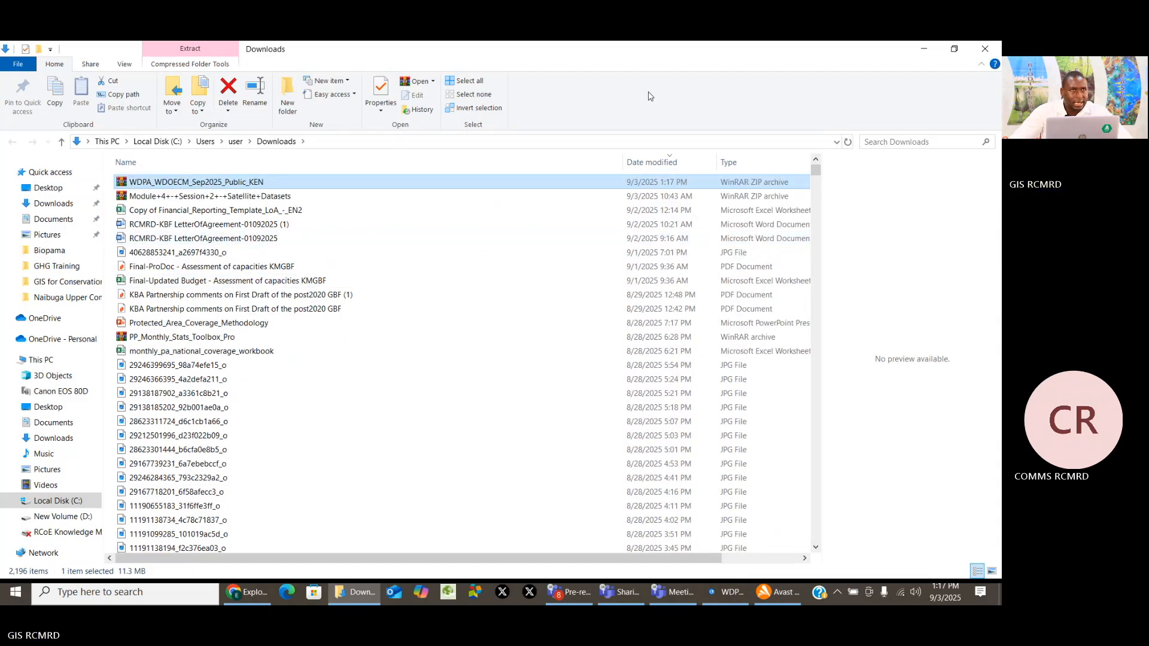
{"action": "left_click", "coordinate": [659, 170]}
{"action": "left_click", "coordinate": [657, 167]}
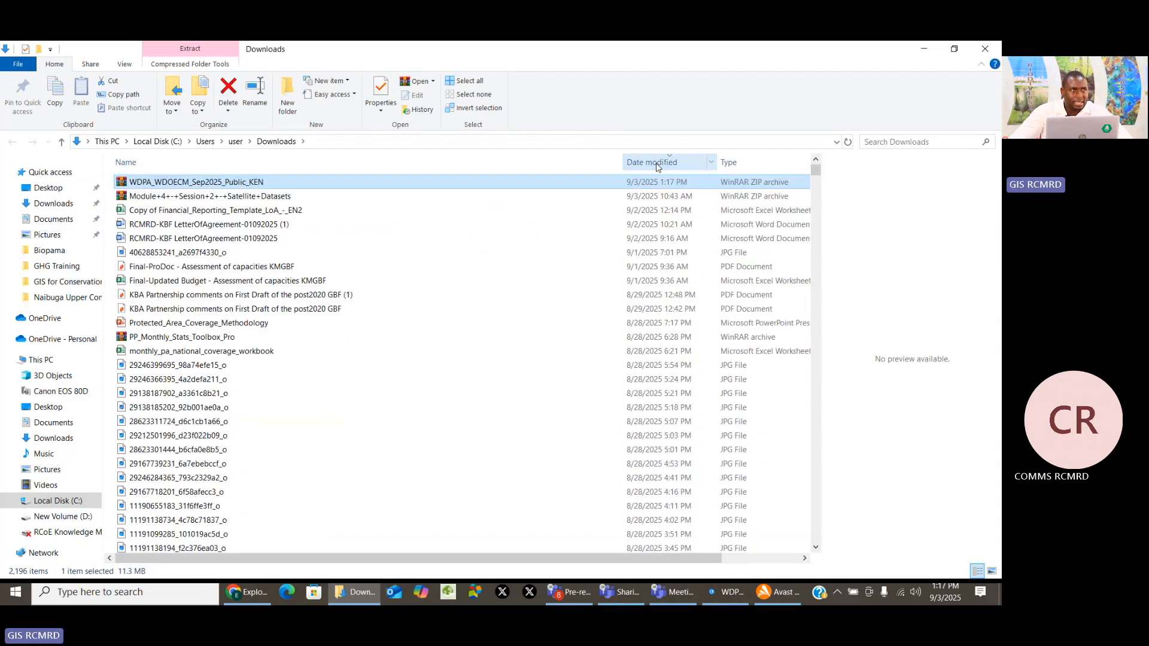
{"action": "scroll", "coordinate": [179, 230], "scroll_direction": "down", "scroll_amount": 1}
{"action": "scroll", "coordinate": [179, 230], "scroll_direction": "up", "scroll_amount": 1}
{"action": "scroll", "coordinate": [198, 229], "scroll_direction": "down", "scroll_amount": 12}
{"action": "scroll", "coordinate": [202, 228], "scroll_direction": "down", "scroll_amount": 10}
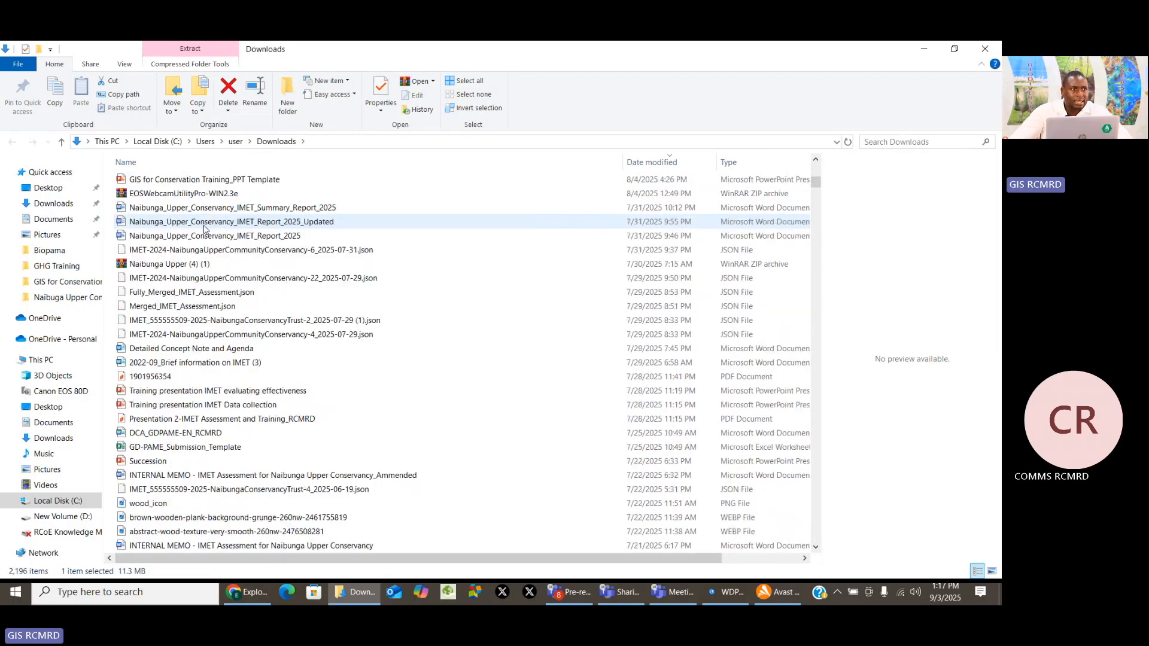
{"action": "scroll", "coordinate": [206, 228], "scroll_direction": "up", "scroll_amount": 20}
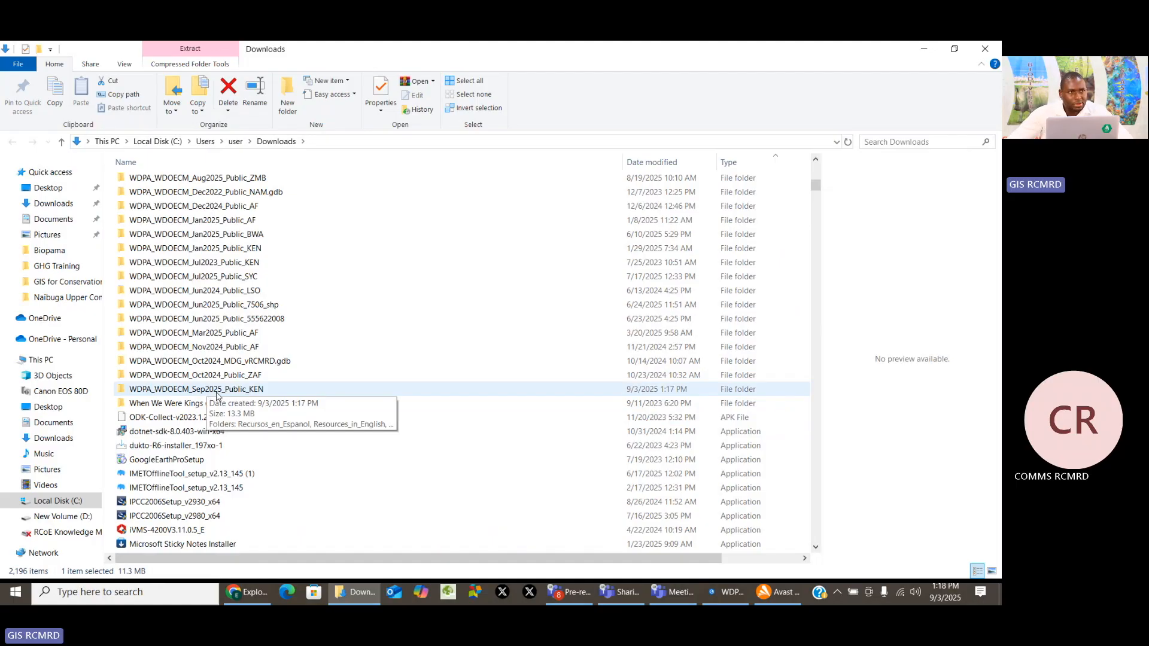
{"action": "double_click", "coordinate": [212, 389]}
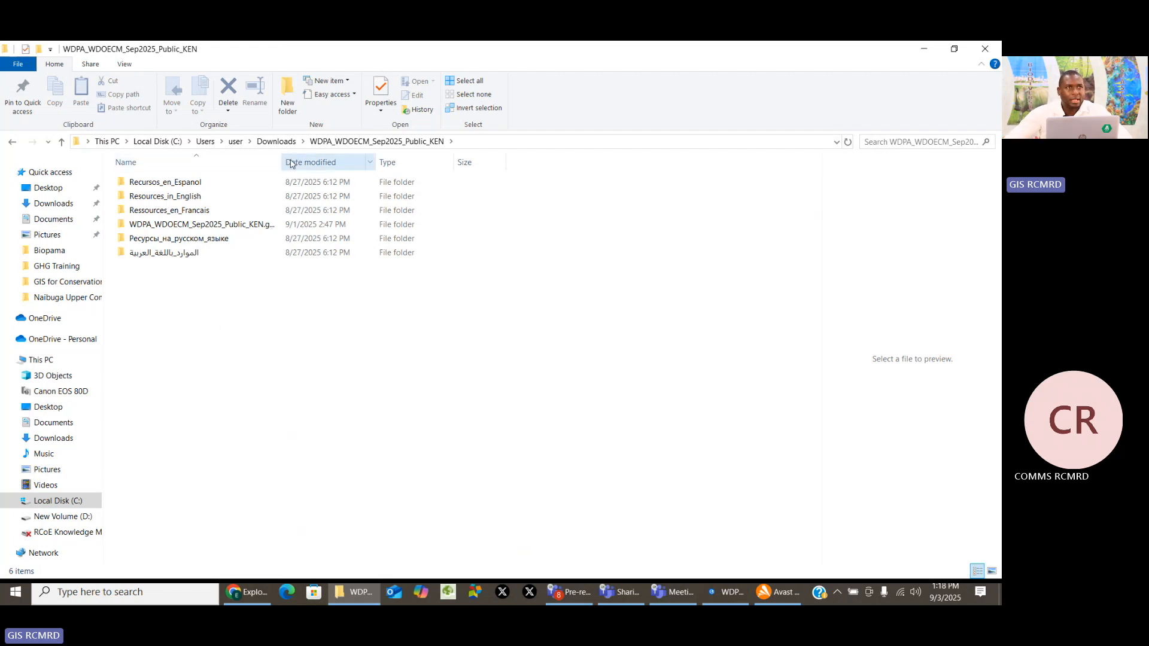
Examine the extracted contents with full file names, including the Resources_in_English folder, and return to the parent folder
{"action": "left_click_drag", "start_coordinate": [282, 162], "coordinate": [433, 162]}
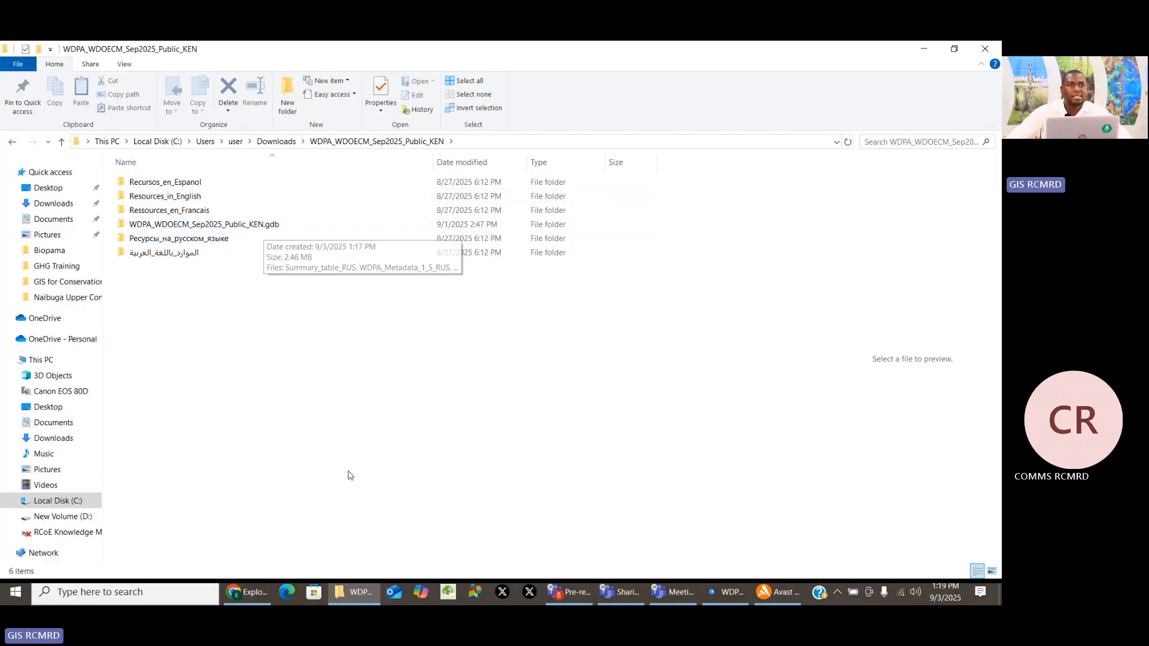
{"action": "double_click", "coordinate": [178, 196]}
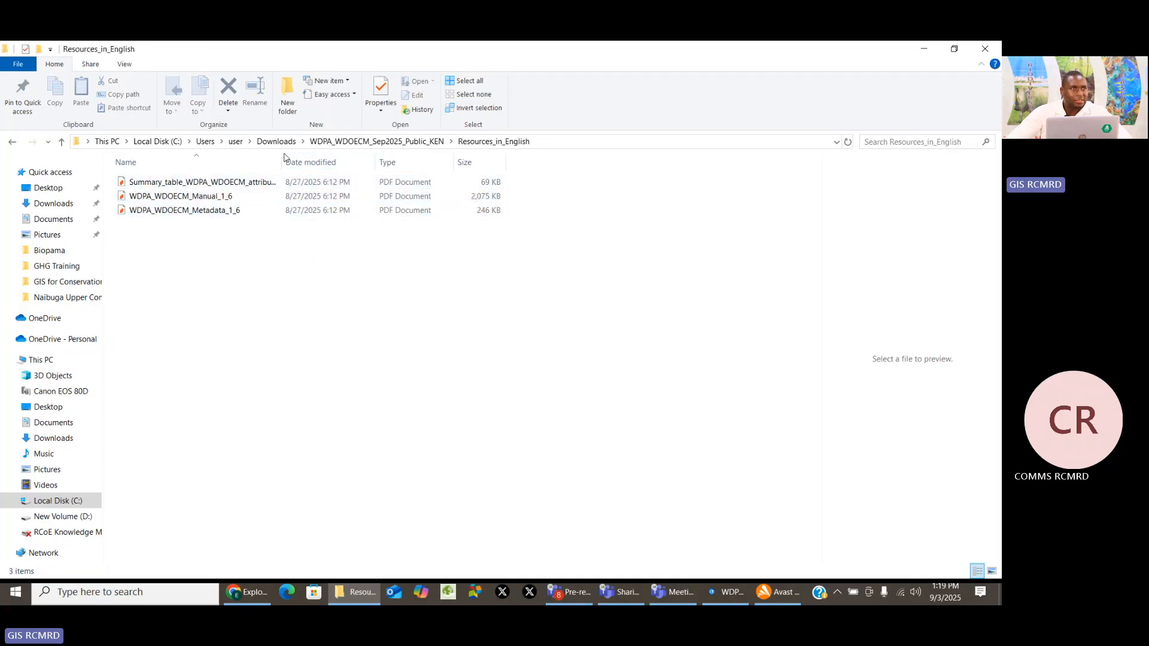
{"action": "left_click_drag", "start_coordinate": [280, 162], "coordinate": [390, 167]}
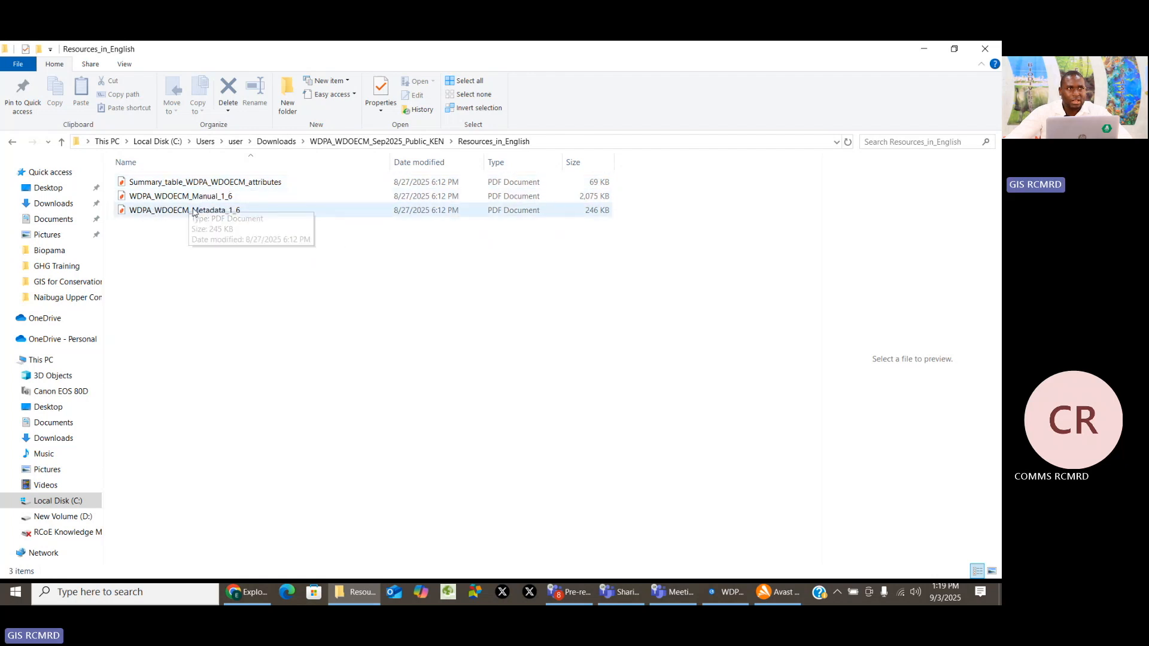
{"action": "left_click", "coordinate": [382, 142]}
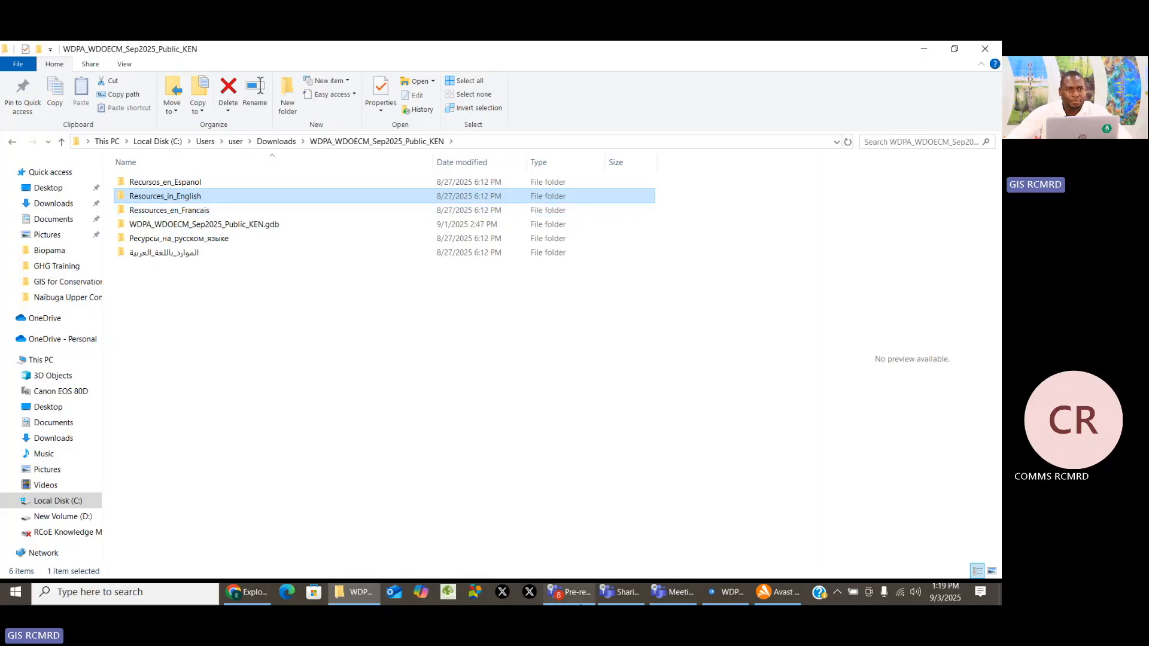
Switch to ArcGIS Pro, start adding data to the map and browse to the computer's Downloads folder
{"action": "left_click", "coordinate": [712, 596]}
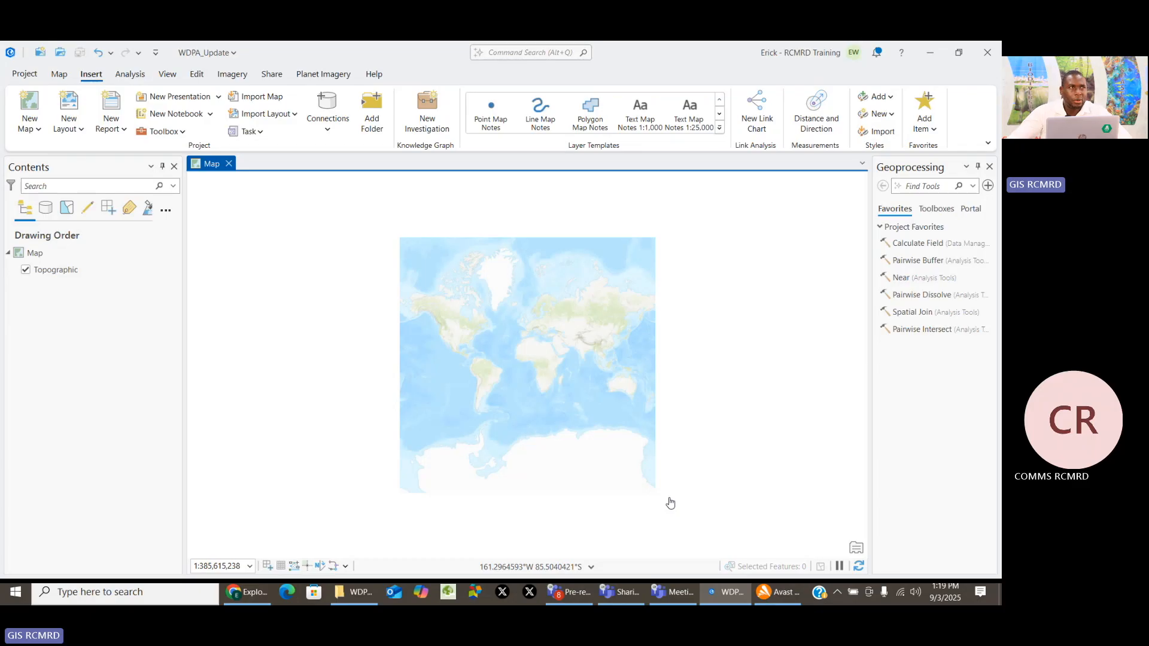
{"action": "left_click", "coordinate": [58, 74]}
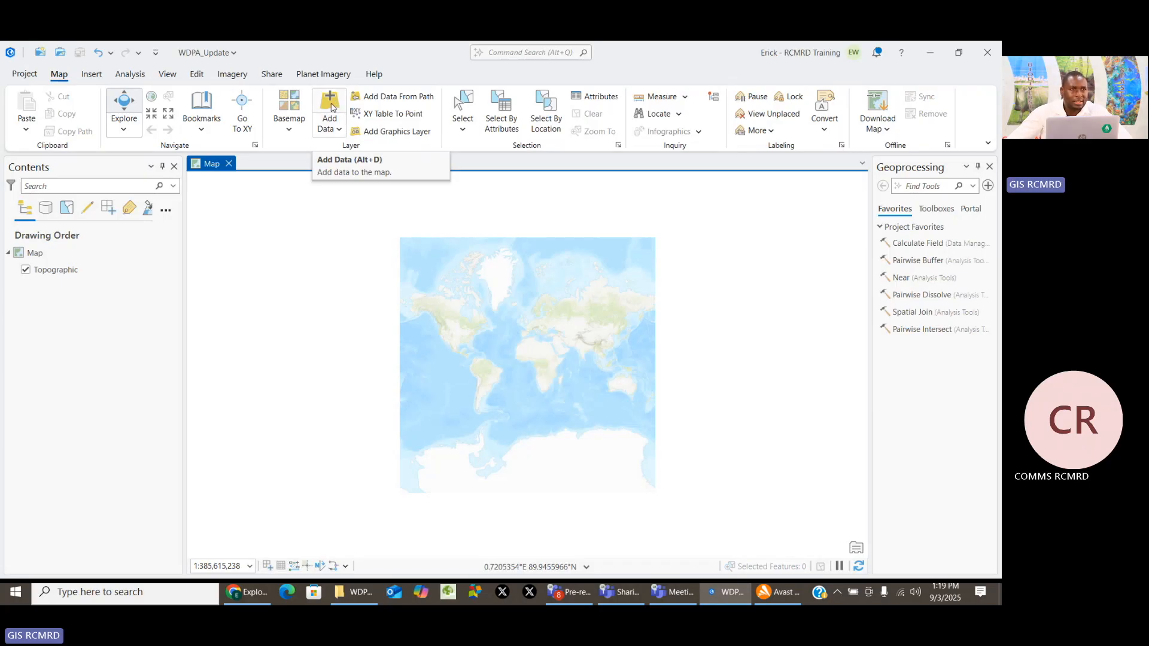
{"action": "left_click", "coordinate": [332, 107]}
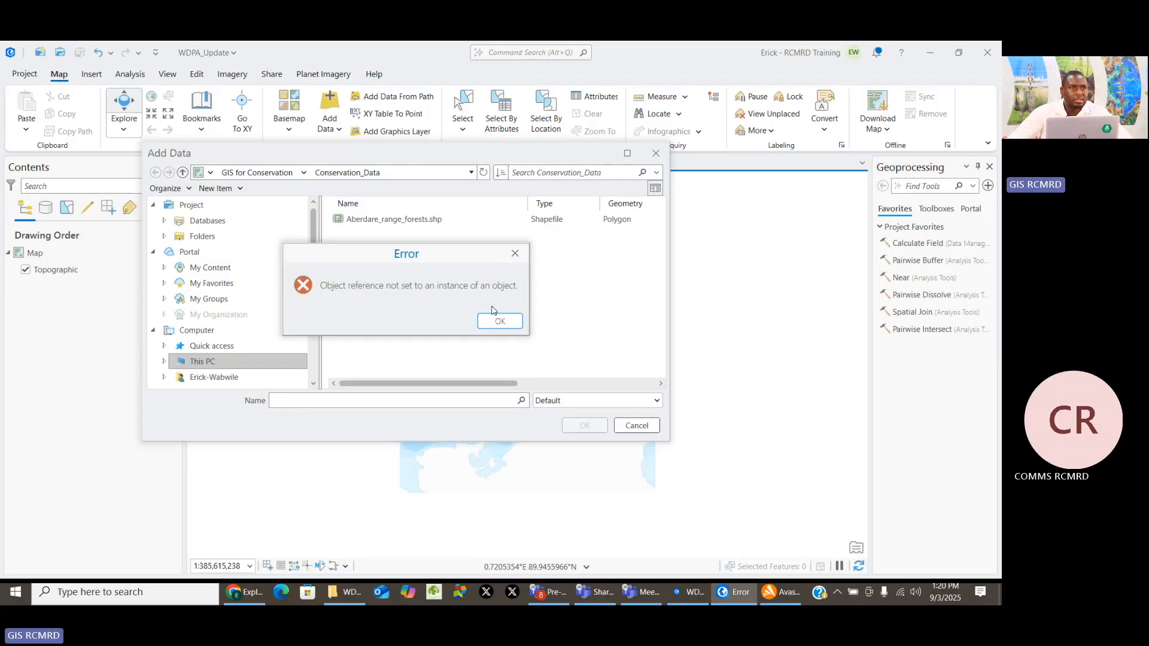
{"action": "left_click", "coordinate": [502, 322]}
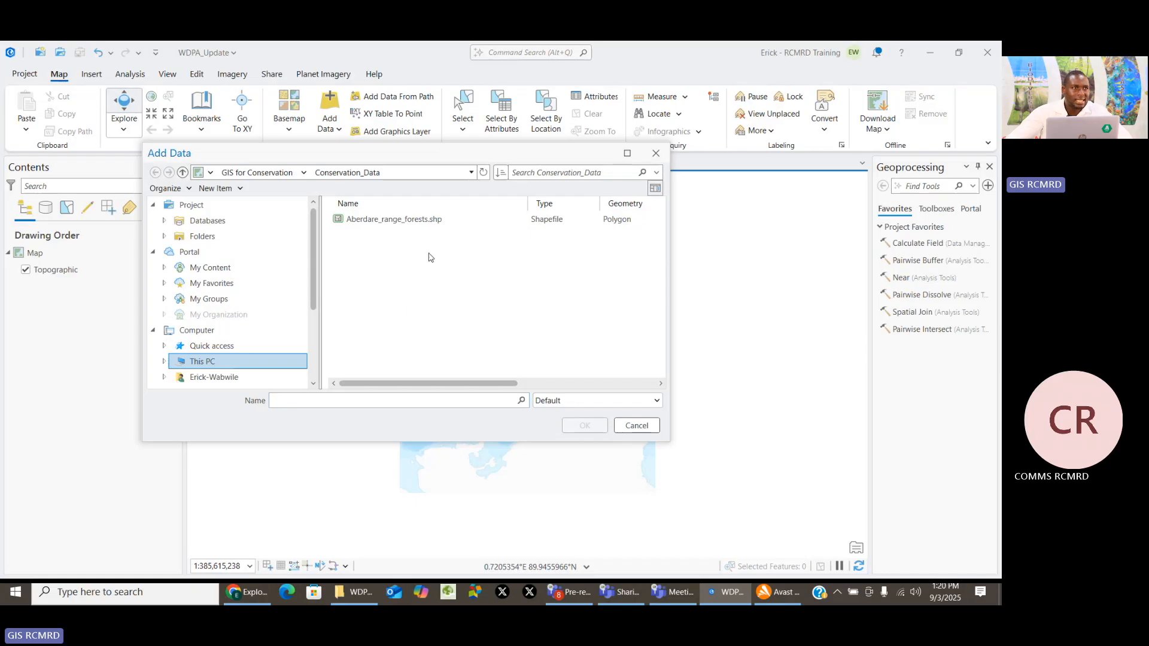
{"action": "left_click", "coordinate": [196, 367]}
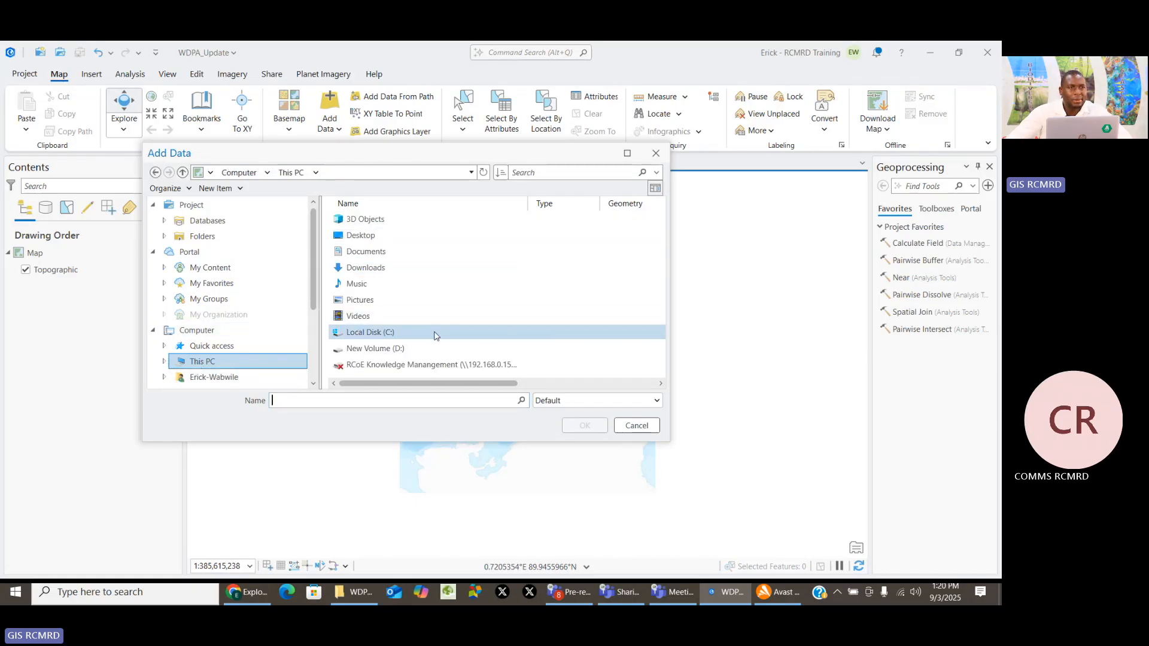
{"action": "left_click", "coordinate": [356, 270]}
{"action": "double_click", "coordinate": [355, 271]}
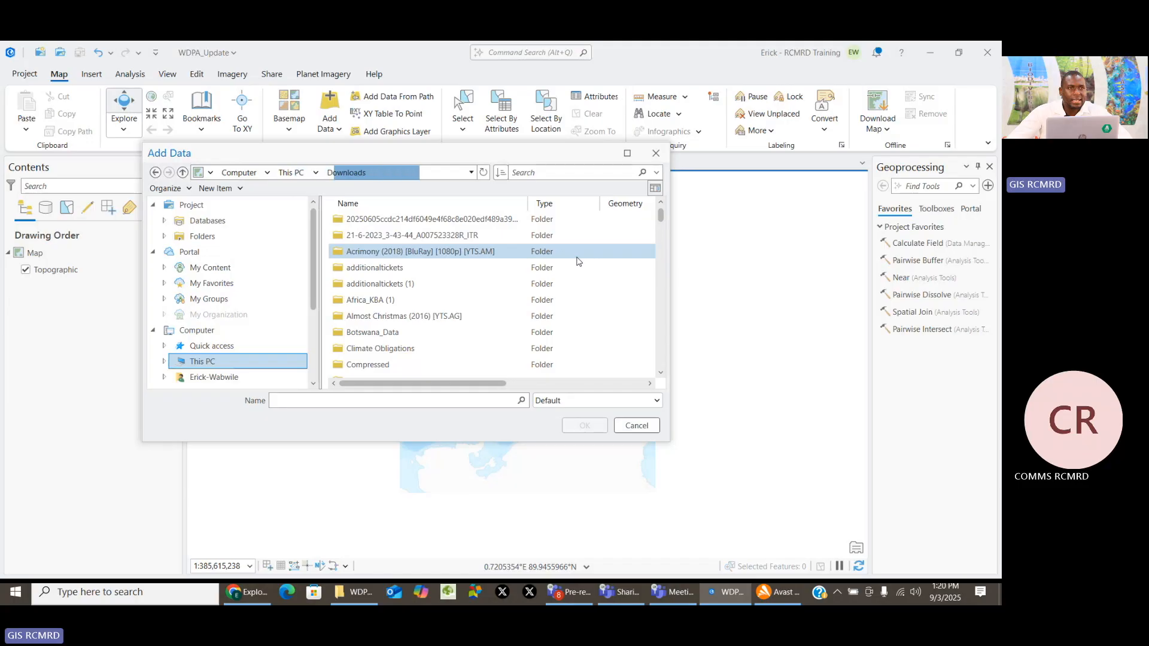
Hide the Geometry column in the file listing and sort the Downloads items by date modified
{"action": "right_click", "coordinate": [617, 205]}
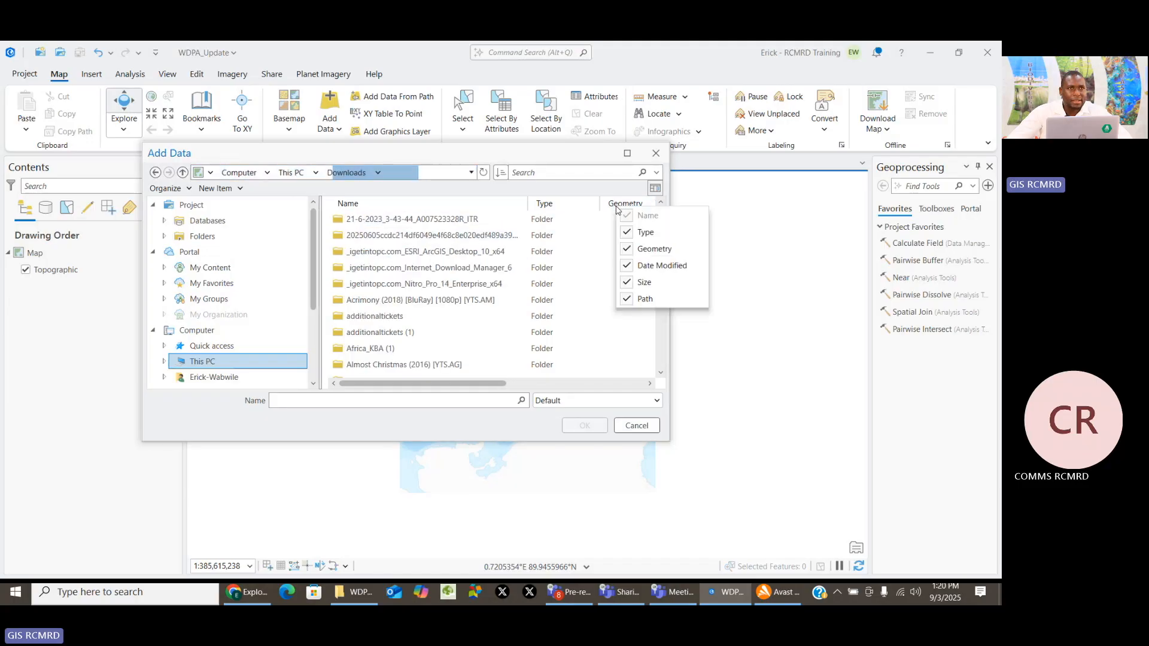
{"action": "left_click", "coordinate": [625, 246]}
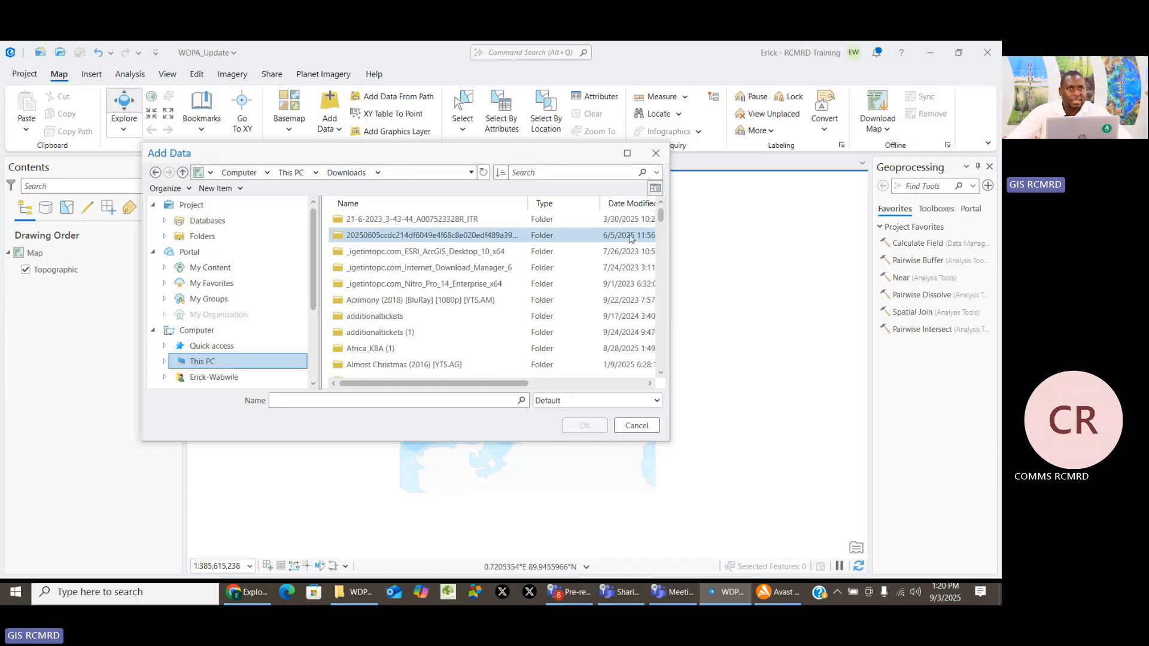
{"action": "left_click", "coordinate": [623, 204]}
Open the WDPA_WDOECM_Sep2025_Public_KEN folder and the WDPA_WDOECM_Sep2025_Public_KEN.gdb geodatabase inside it
{"action": "scroll", "coordinate": [479, 269], "scroll_direction": "down", "scroll_amount": 10}
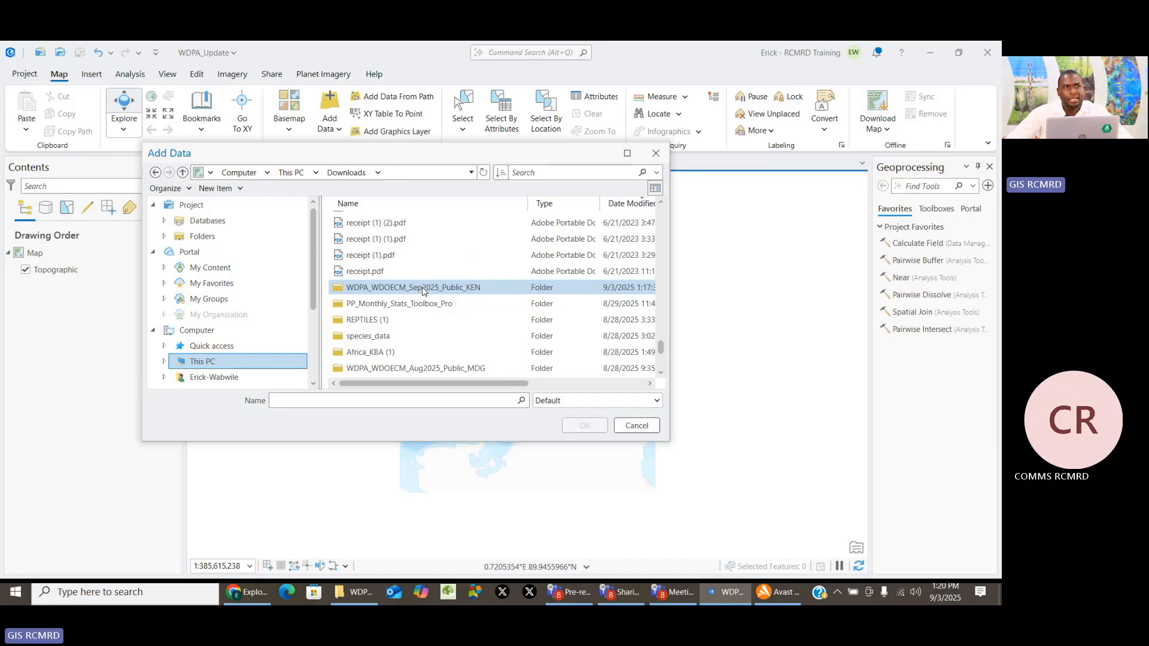
{"action": "double_click", "coordinate": [475, 289]}
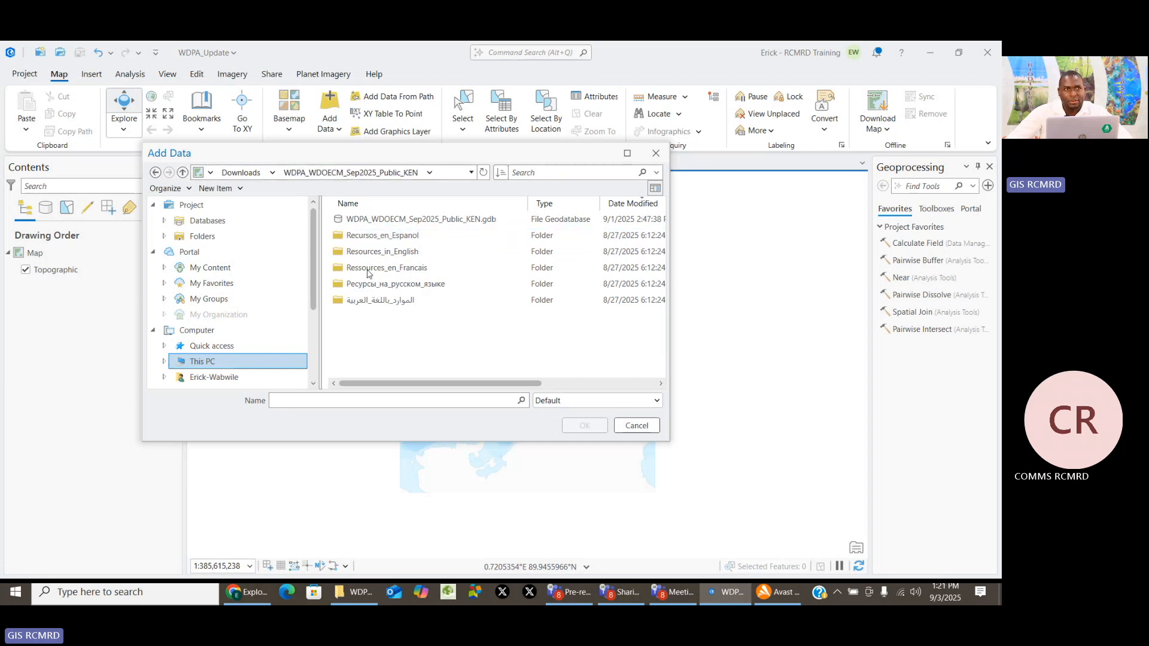
{"action": "double_click", "coordinate": [409, 220]}
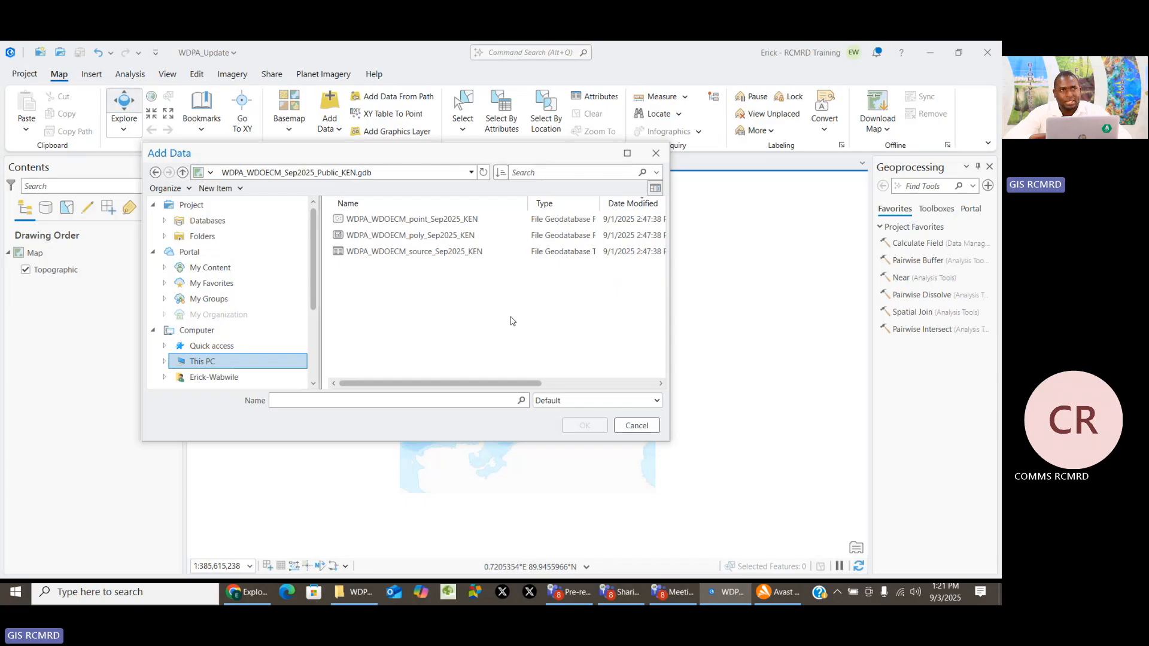
Add the WDPA_WDOECM_point_Sep2025_KEN and WDPA_WDOECM_poly_Sep2025_KEN feature classes together to the map
{"action": "left_click", "coordinate": [412, 222]}
{"action": "left_click", "coordinate": [416, 237]}
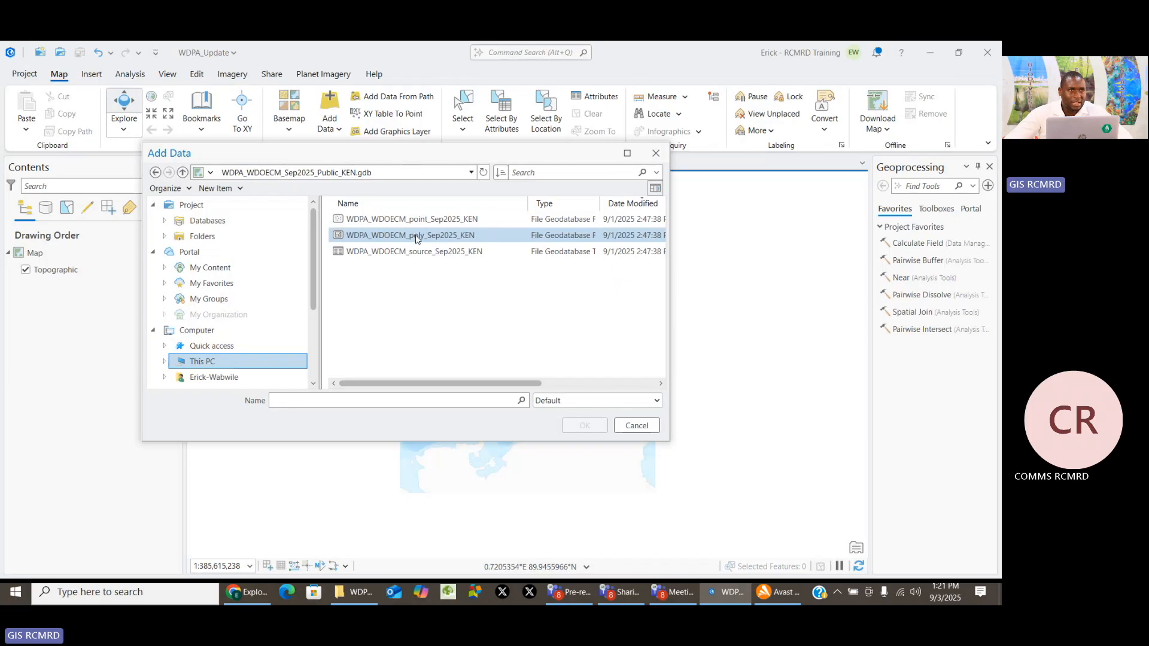
{"action": "left_click", "coordinate": [418, 253]}
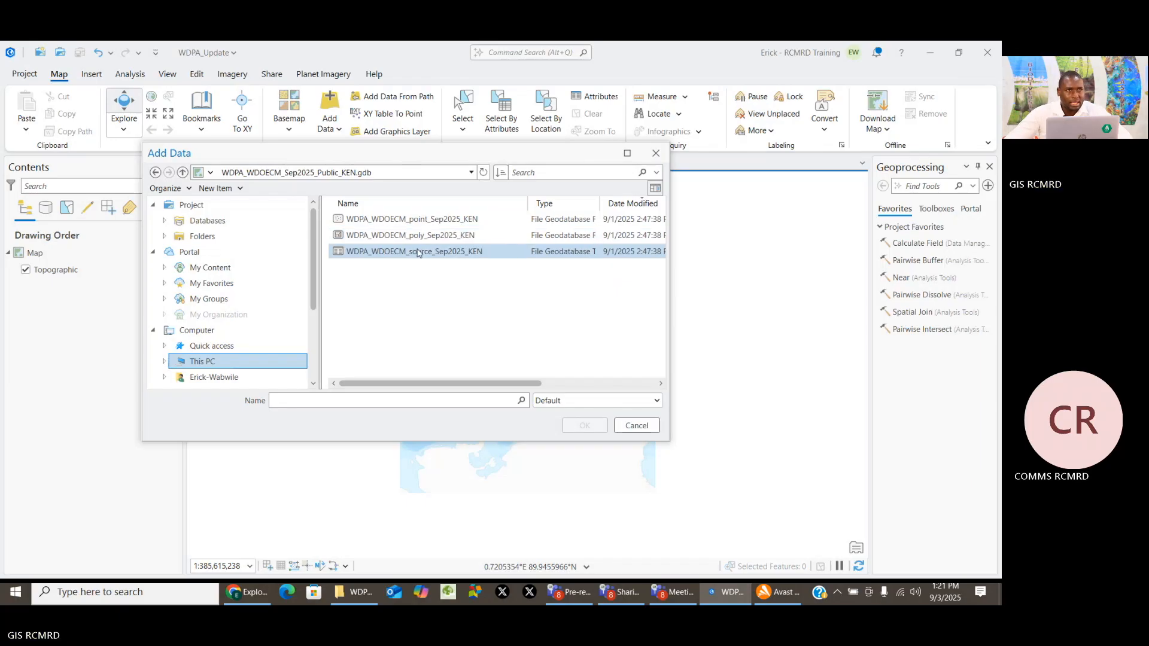
{"action": "left_click", "coordinate": [440, 238]}
{"action": "left_click", "coordinate": [454, 223]}
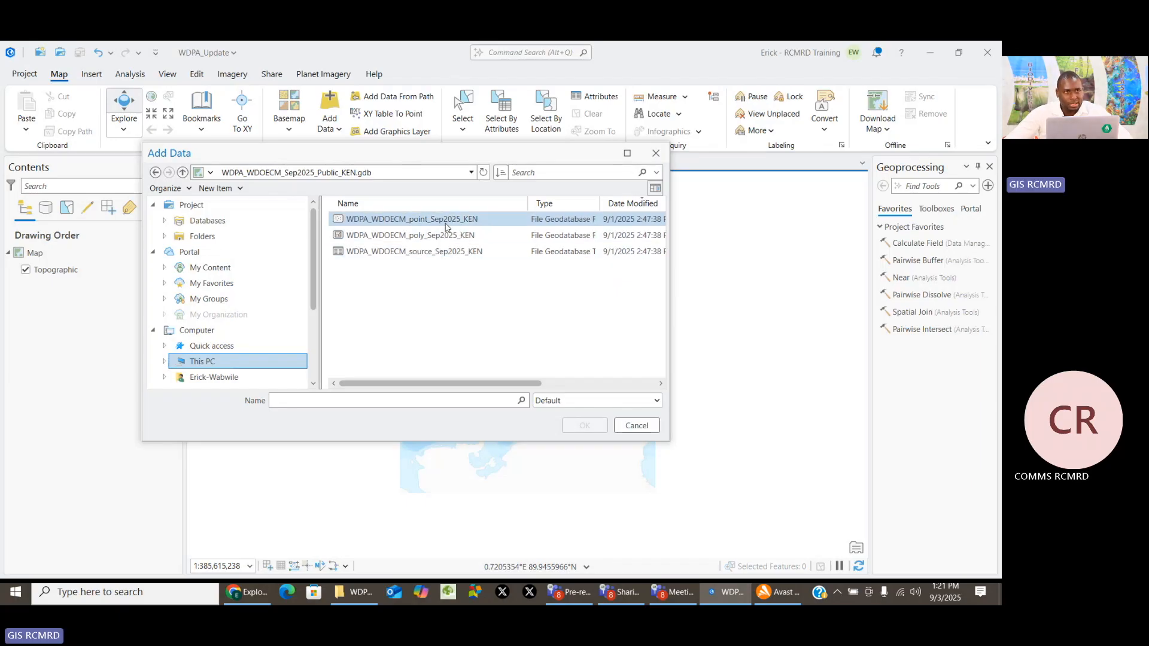
{"action": "left_click", "coordinate": [446, 225]}
{"action": "left_click", "coordinate": [452, 240], "text": "shift"}
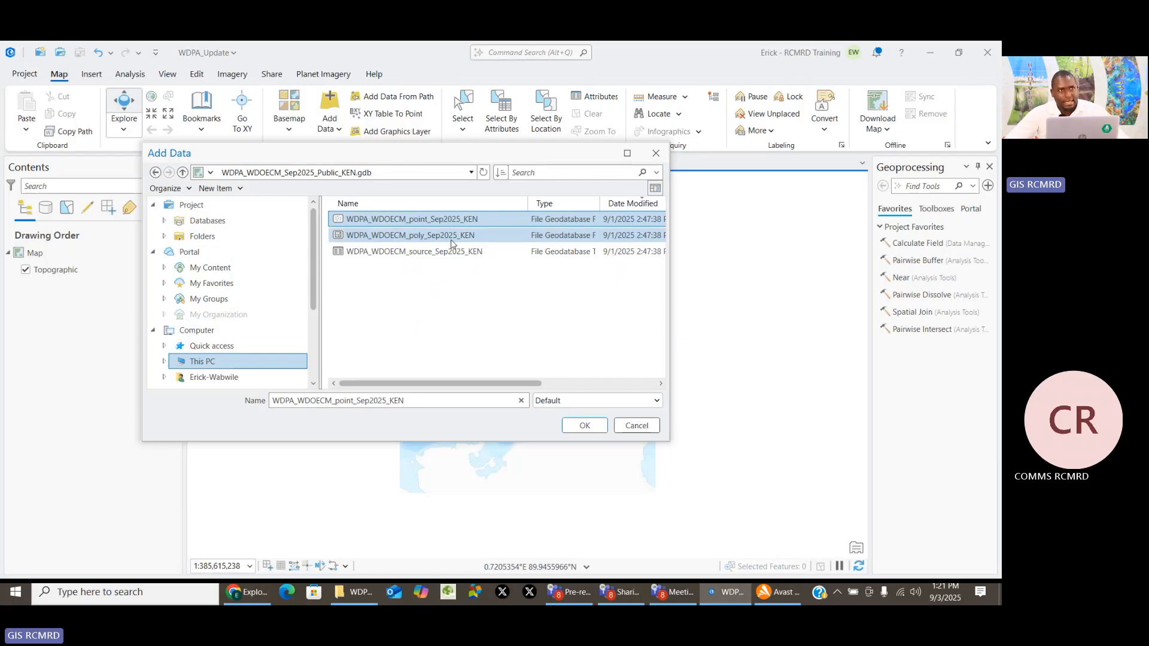
{"action": "left_click", "coordinate": [488, 219]}
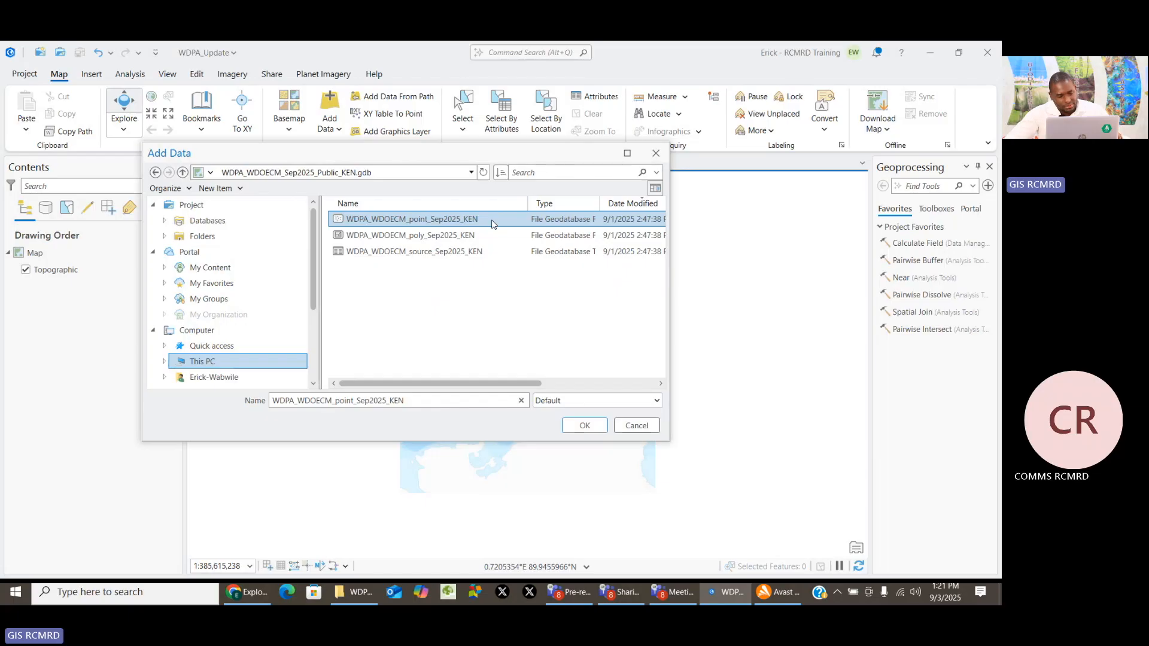
{"action": "left_click", "coordinate": [453, 239], "text": "shift"}
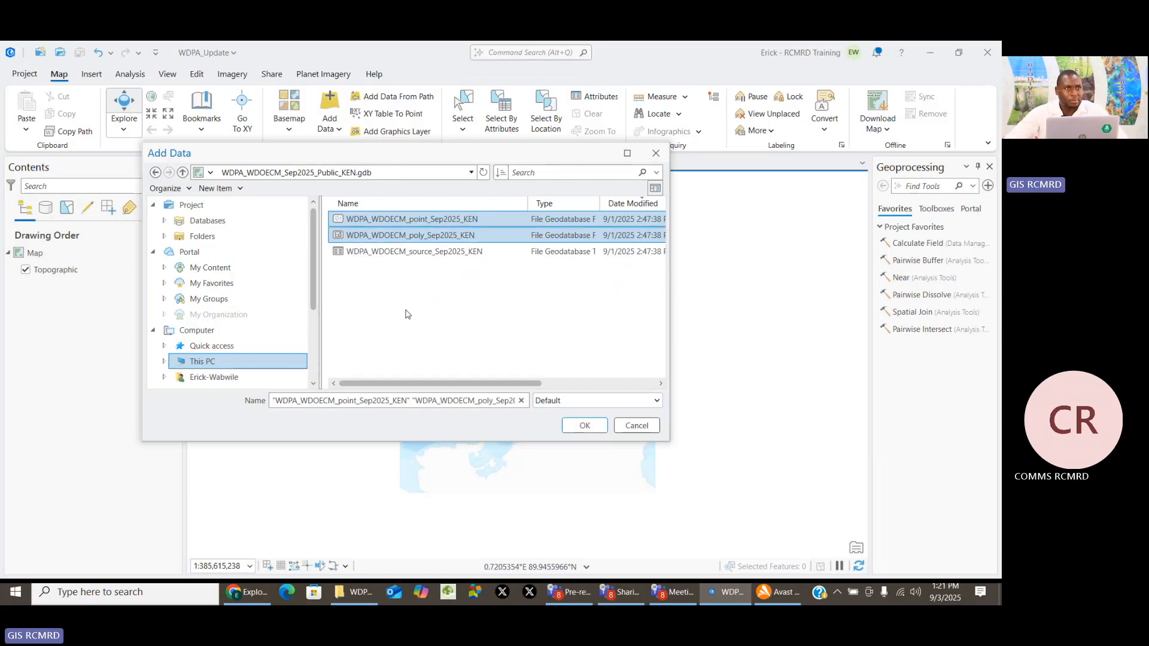
{"action": "left_click", "coordinate": [426, 247], "text": "shift"}
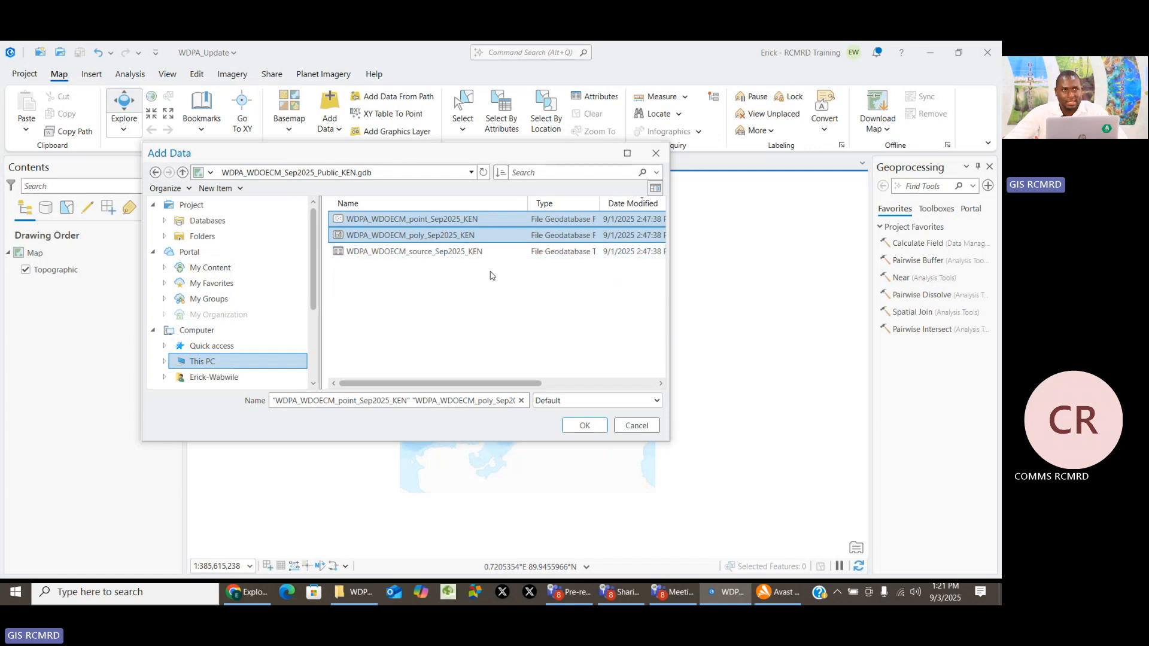
{"action": "left_click", "coordinate": [584, 426]}
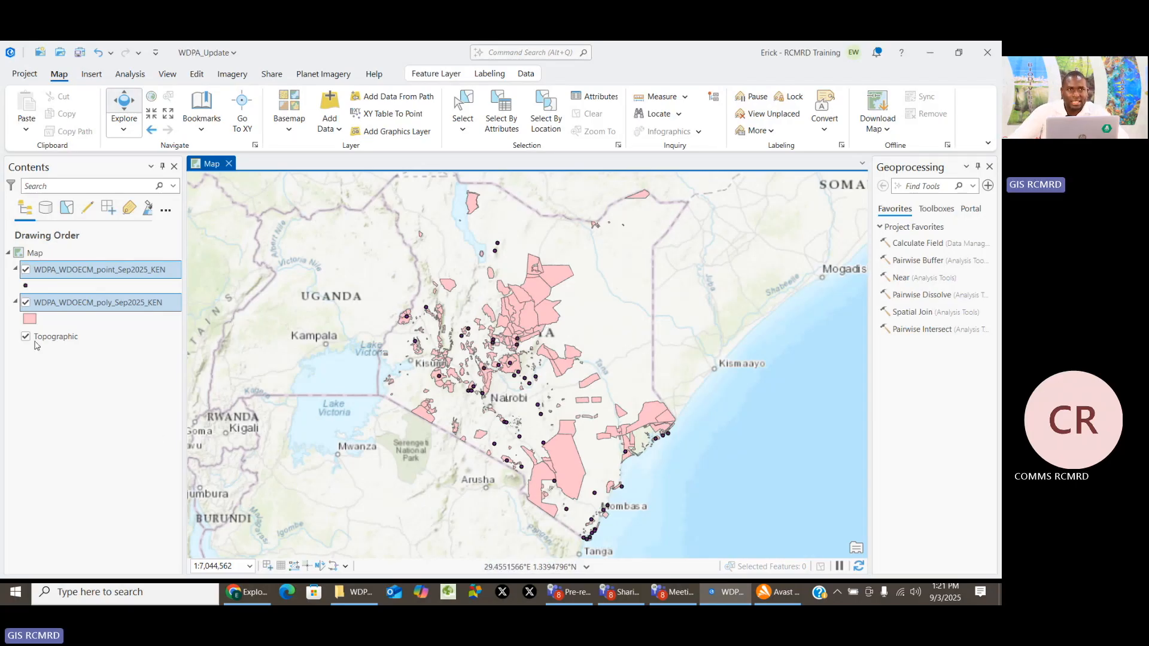
Select only the WDPA_WDOECM_poly_Sep2025_KEN layer and open its attribute table
{"action": "left_click", "coordinate": [120, 446]}
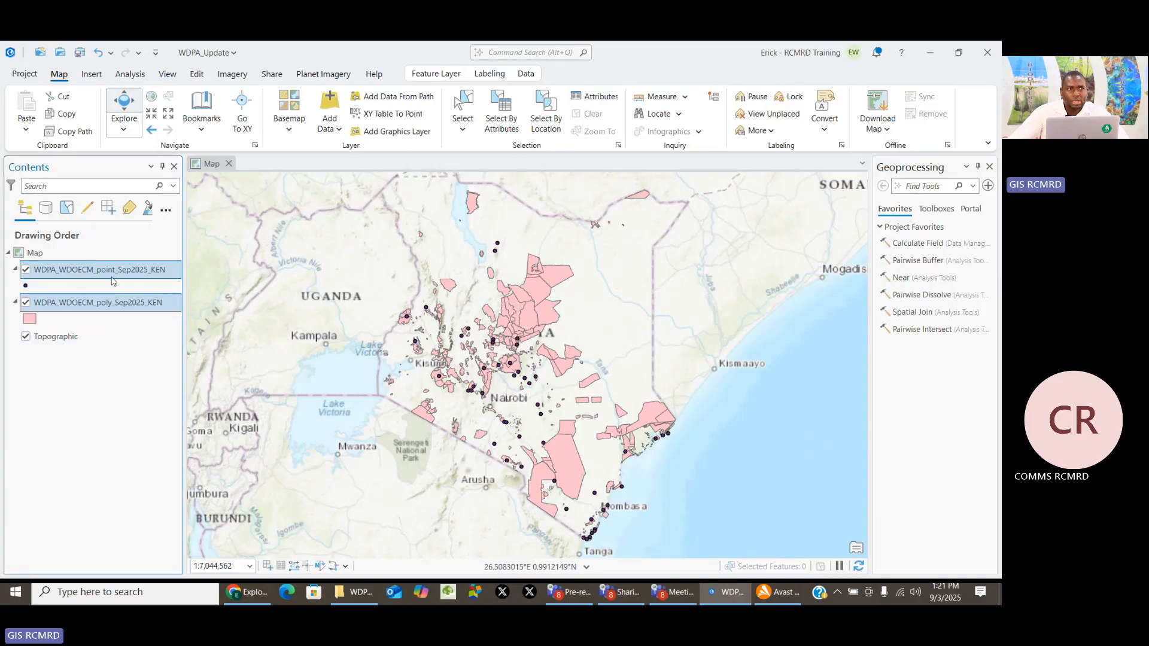
{"action": "left_click", "coordinate": [114, 302], "text": "ctrl"}
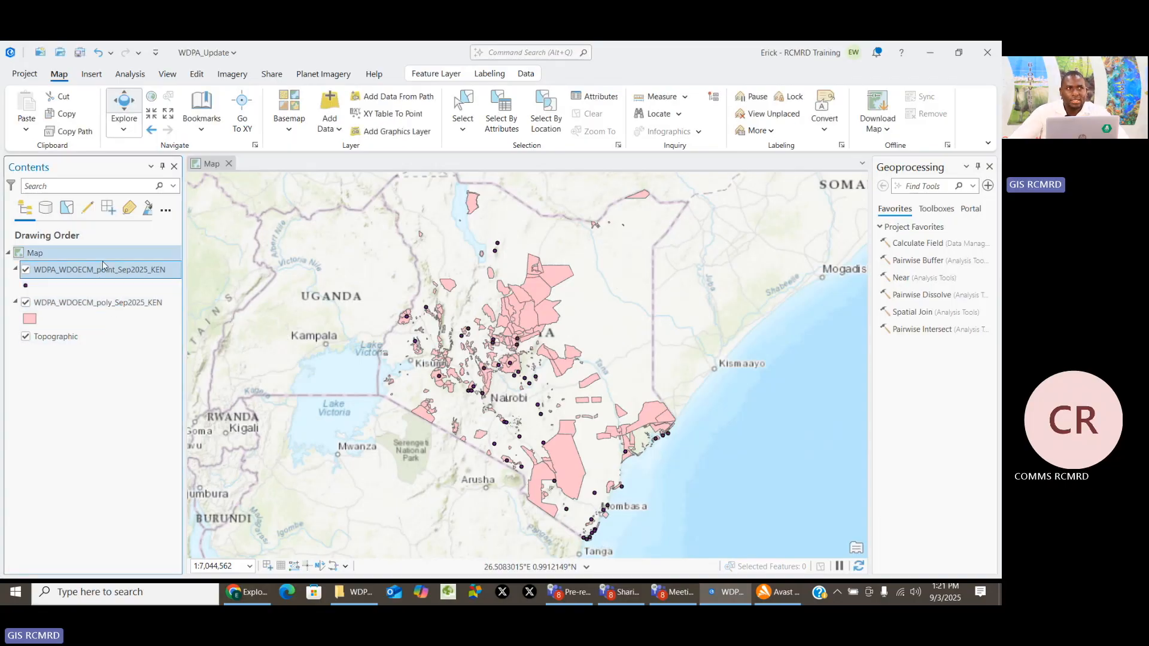
{"action": "left_click", "coordinate": [121, 303]}
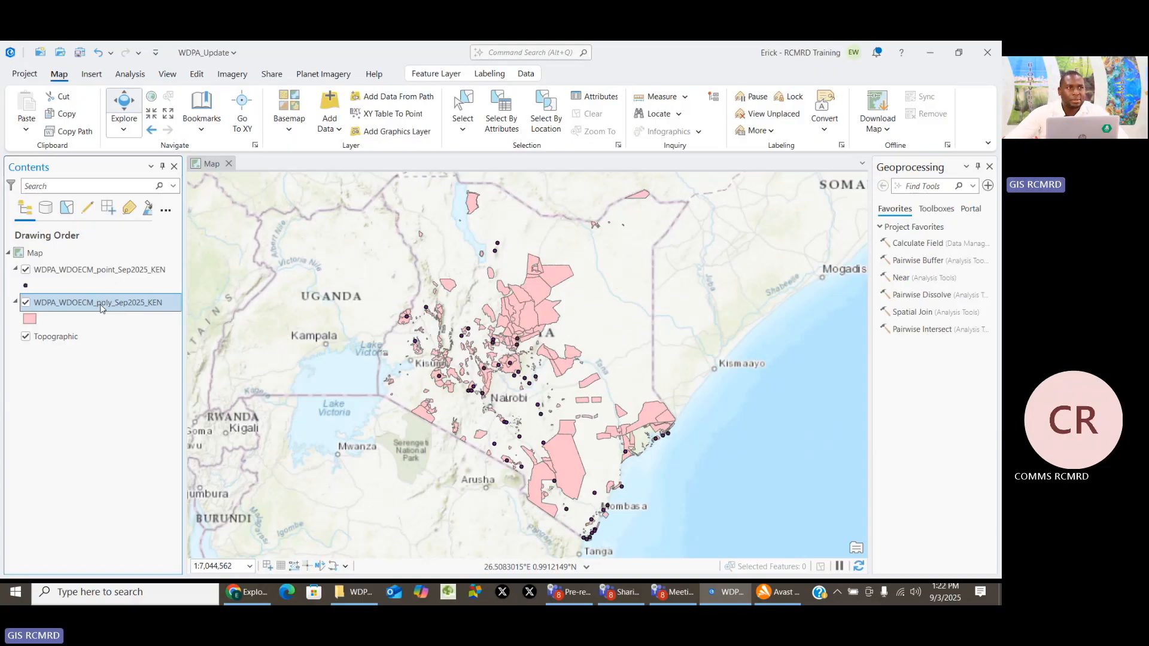
{"action": "right_click", "coordinate": [100, 309]}
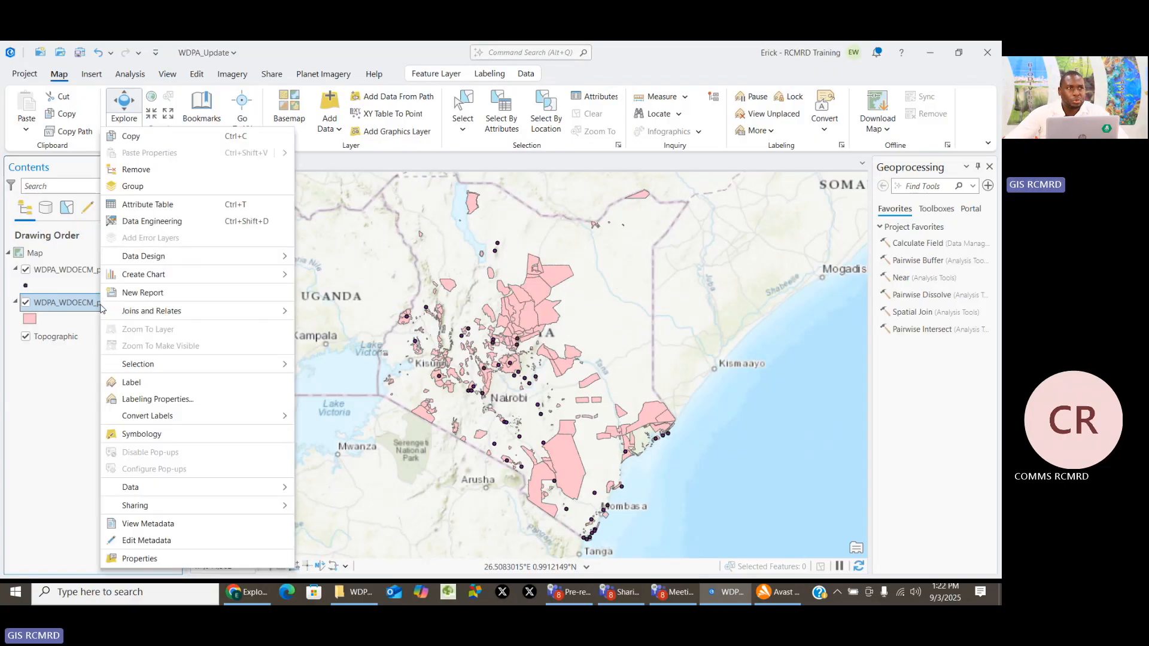
{"action": "left_click", "coordinate": [139, 206]}
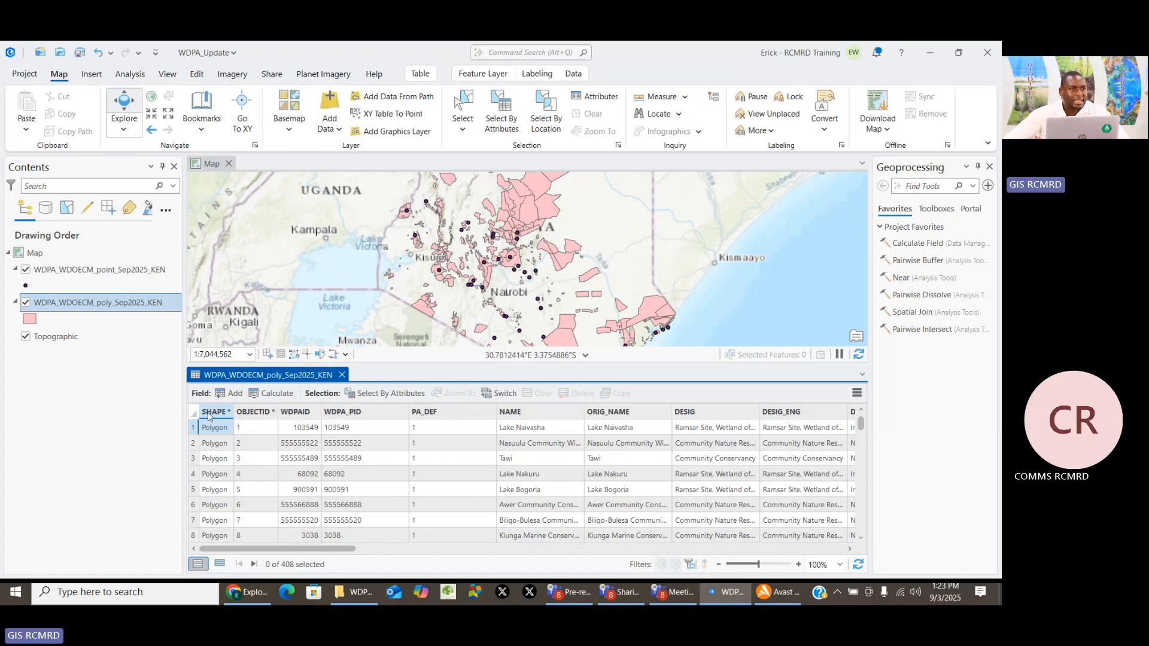
Select the first eight records in the polygon attribute table as a range, and clear the selection
{"action": "left_click", "coordinate": [194, 429]}
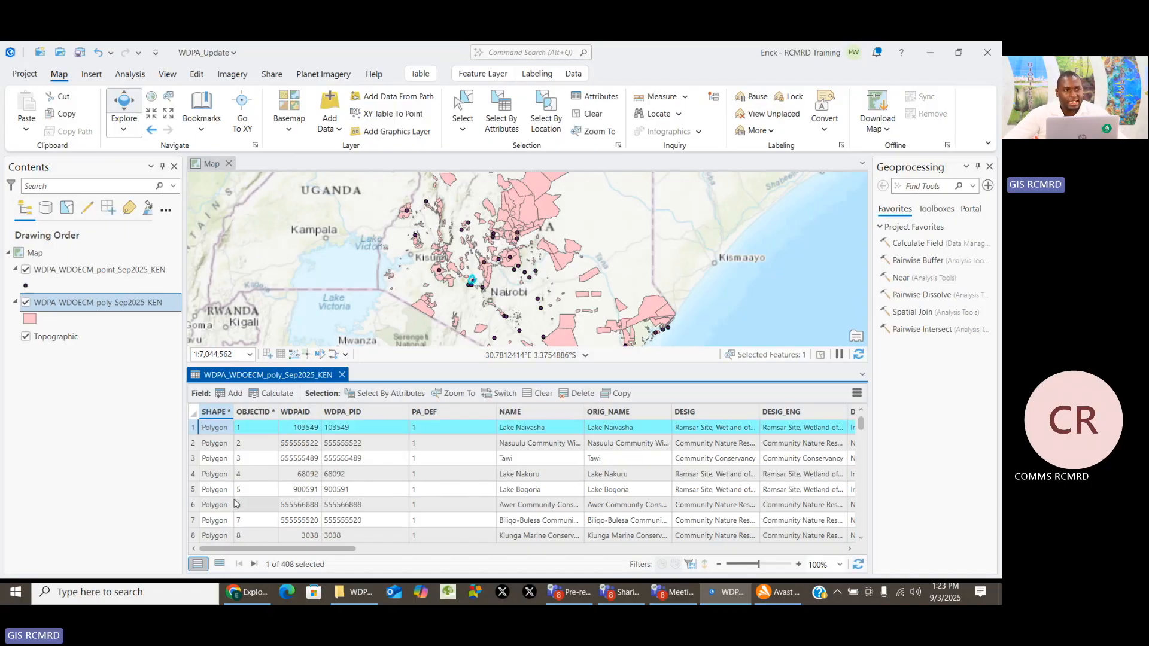
{"action": "scroll", "coordinate": [203, 537], "scroll_direction": "right", "scroll_amount": 3}
{"action": "scroll", "coordinate": [203, 541], "scroll_direction": "down", "scroll_amount": 3}
{"action": "scroll", "coordinate": [203, 543], "scroll_direction": "up", "scroll_amount": 4}
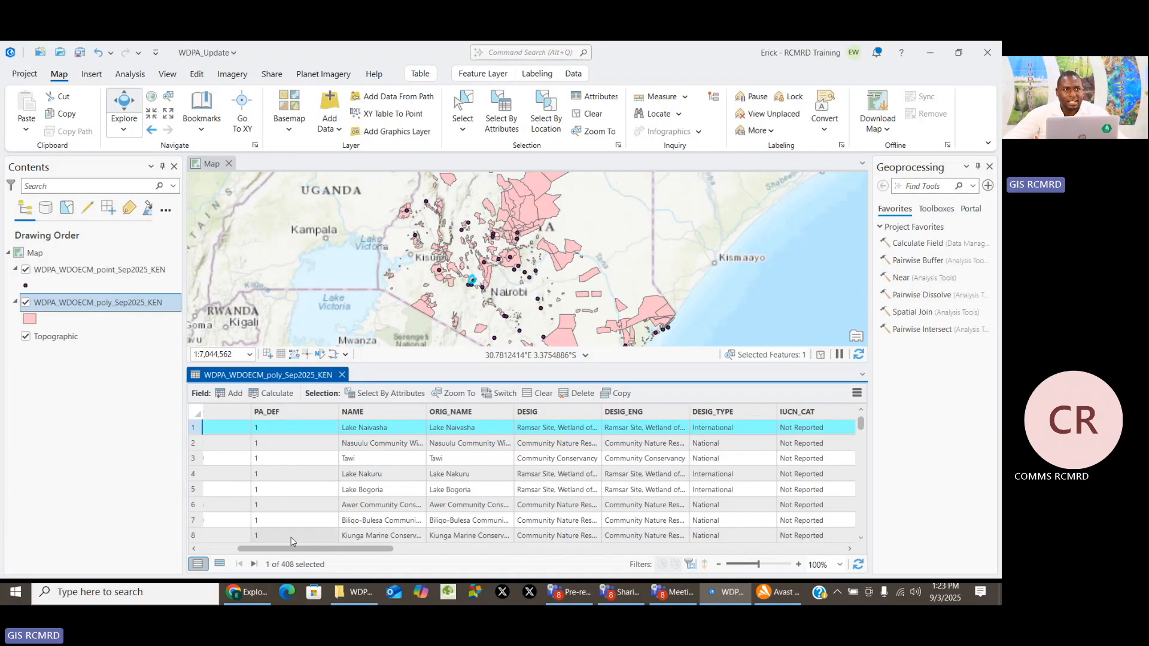
{"action": "scroll", "coordinate": [203, 543], "scroll_direction": "left", "scroll_amount": 3}
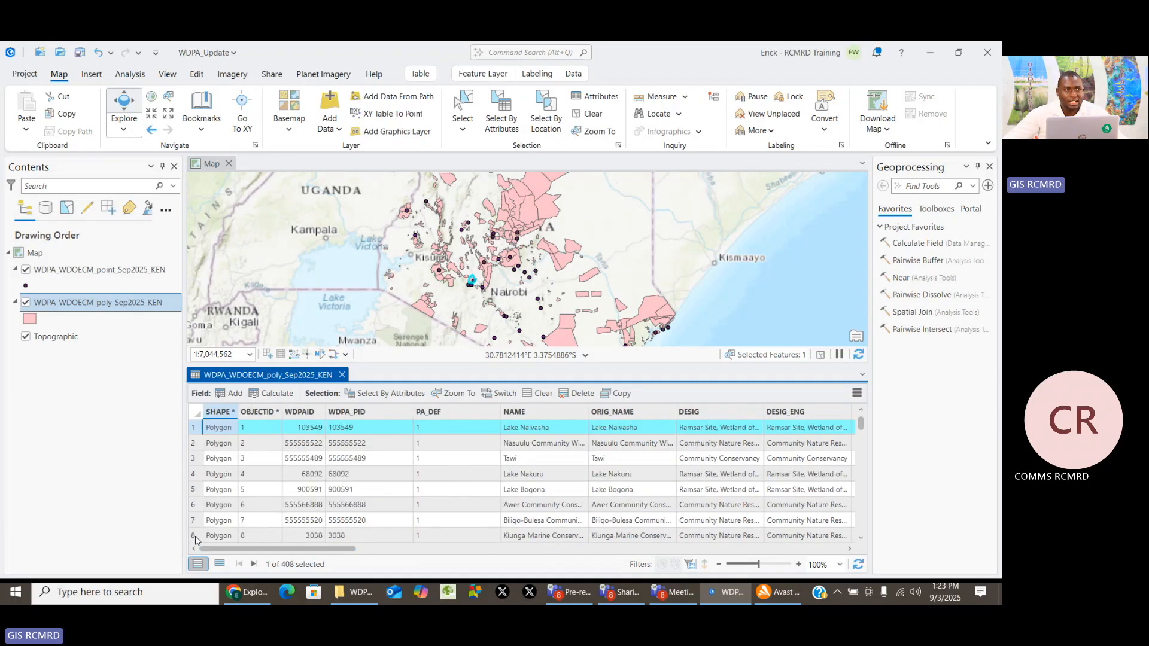
{"action": "left_click", "coordinate": [194, 536], "text": "shift"}
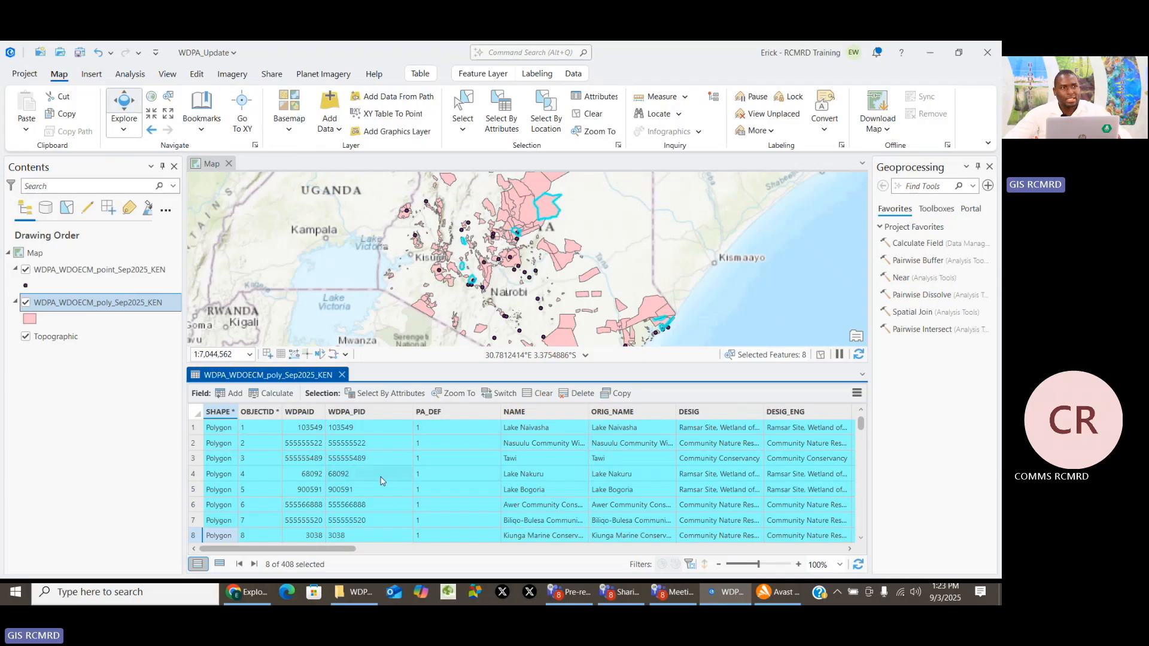
{"action": "left_click", "coordinate": [529, 395]}
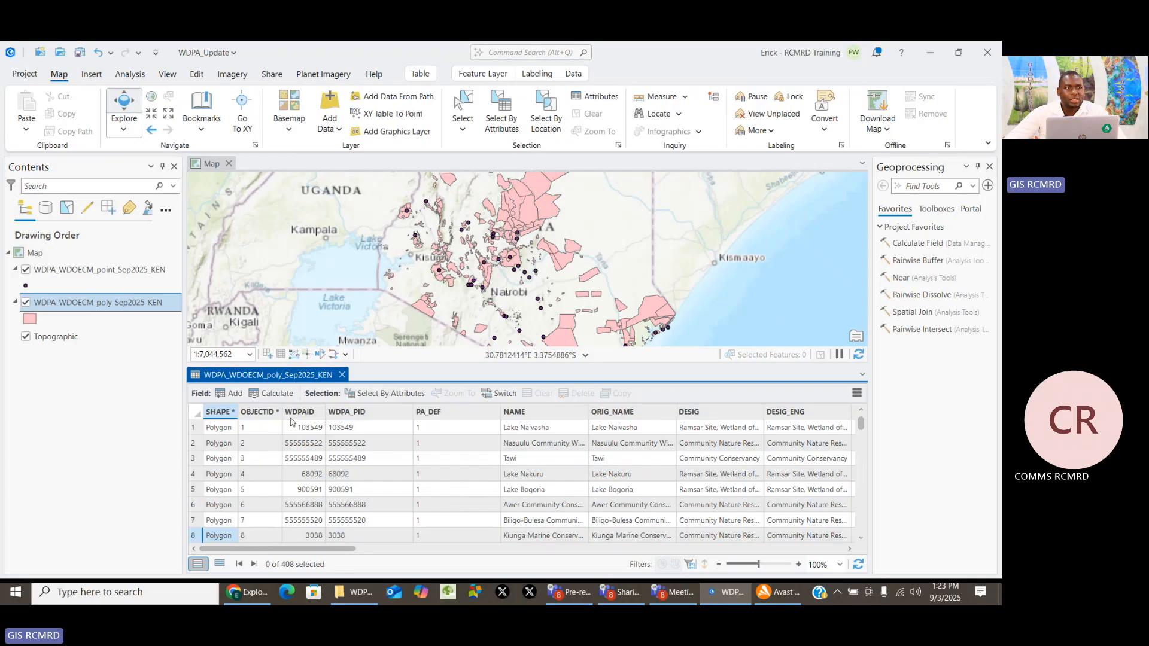
Try selecting individual records among the first three rows of the polygon table, and clear the selection
{"action": "left_click", "coordinate": [197, 427]}
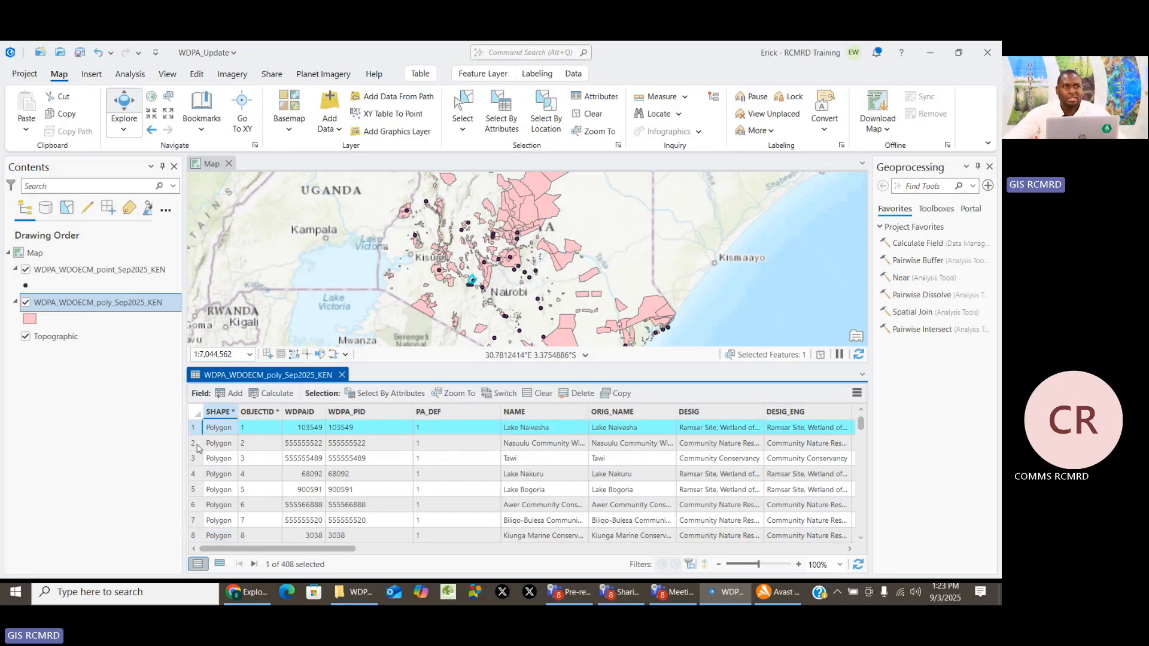
{"action": "left_click_drag", "start_coordinate": [197, 444], "coordinate": [198, 459]}
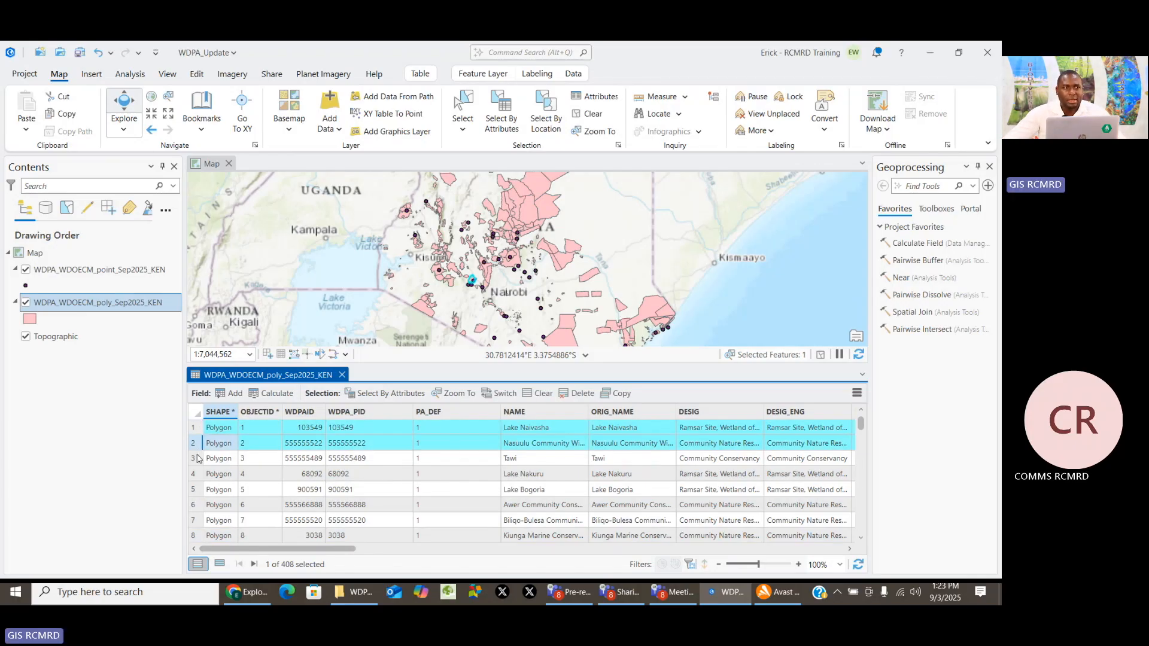
{"action": "left_click", "coordinate": [360, 490]}
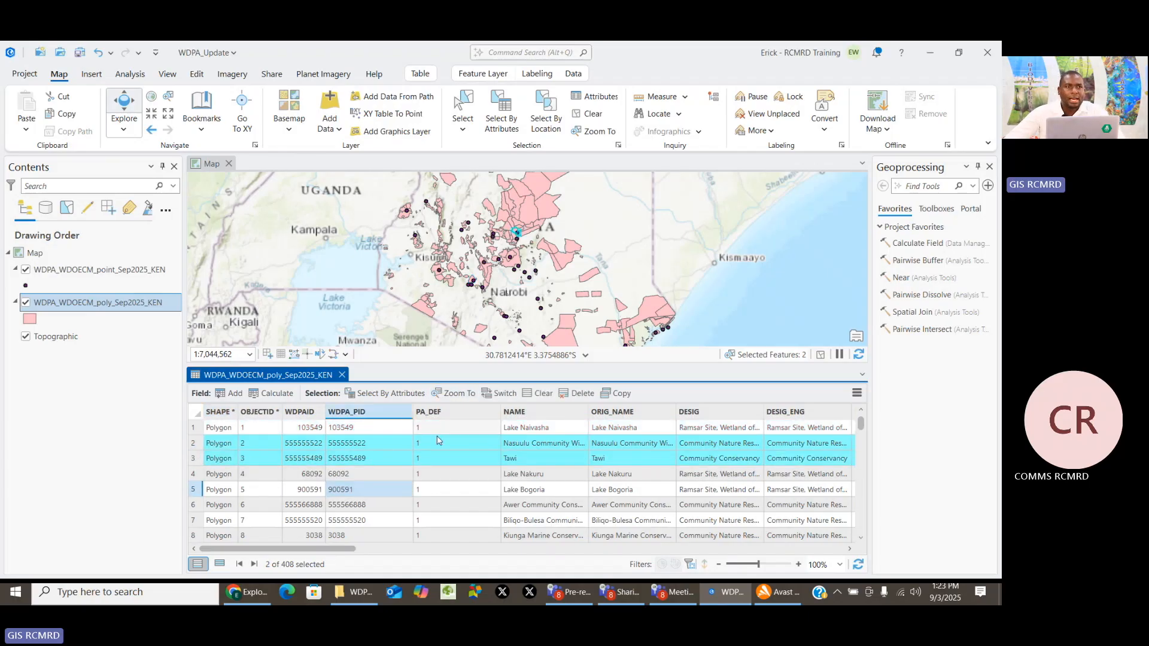
{"action": "left_click", "coordinate": [542, 396]}
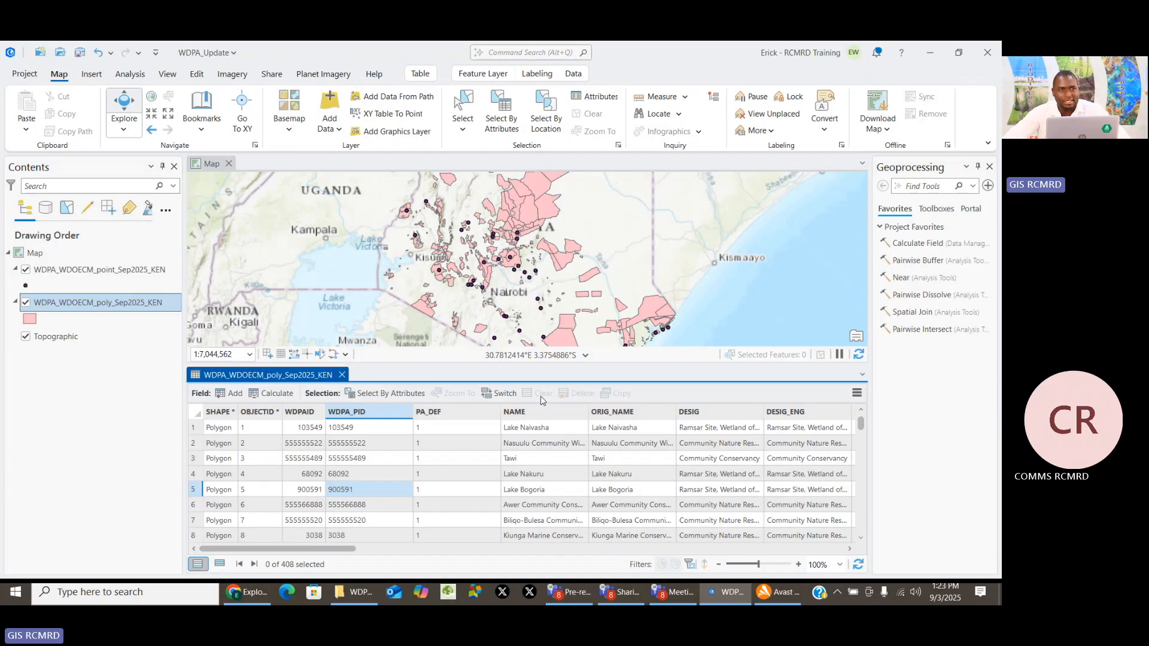
Delete all records from the WDPA_WDOECM_poly_Sep2025_KEN layer by switching the empty selection, and save the edits
{"action": "left_click", "coordinate": [504, 394]}
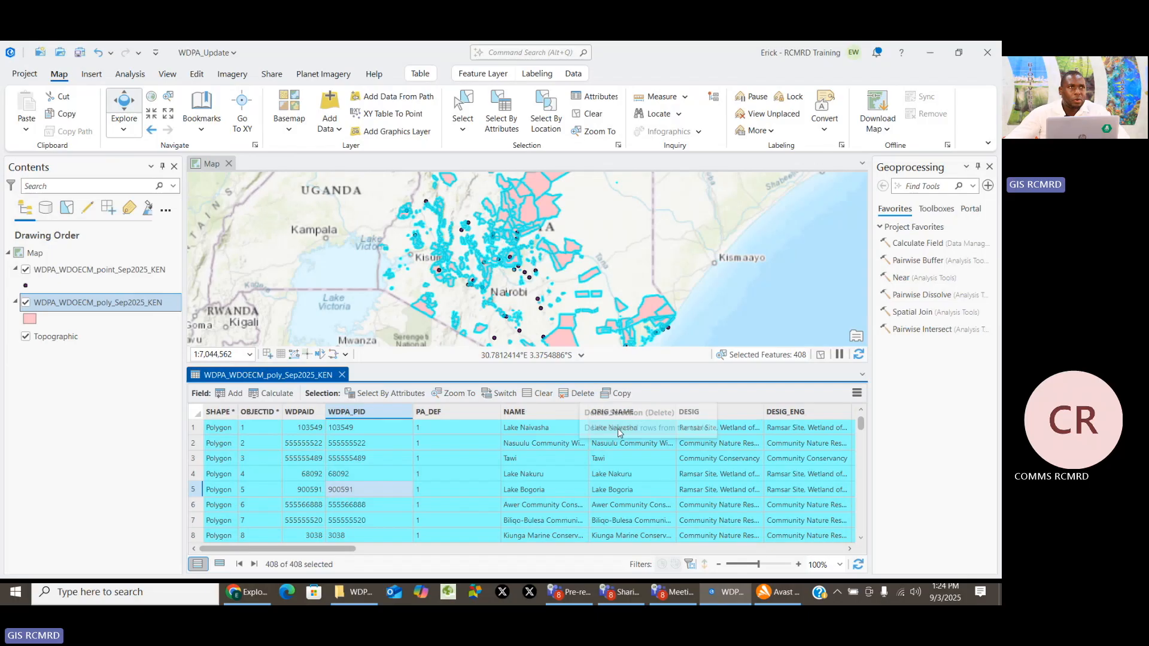
{"action": "left_click", "coordinate": [197, 74]}
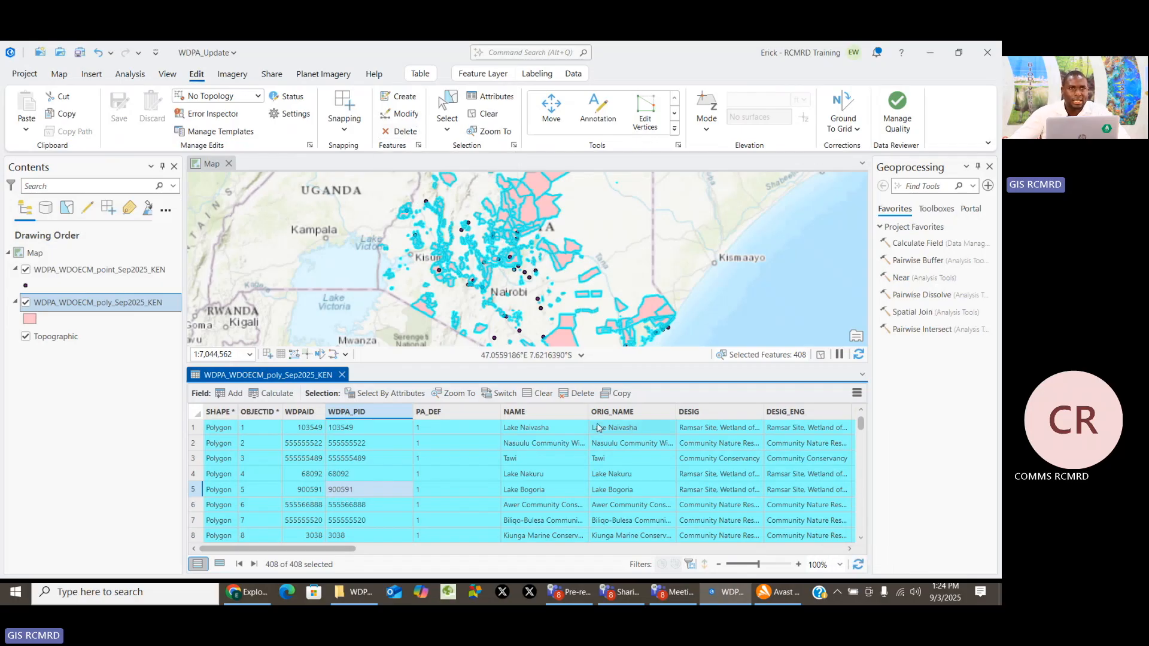
{"action": "left_click", "coordinate": [579, 395]}
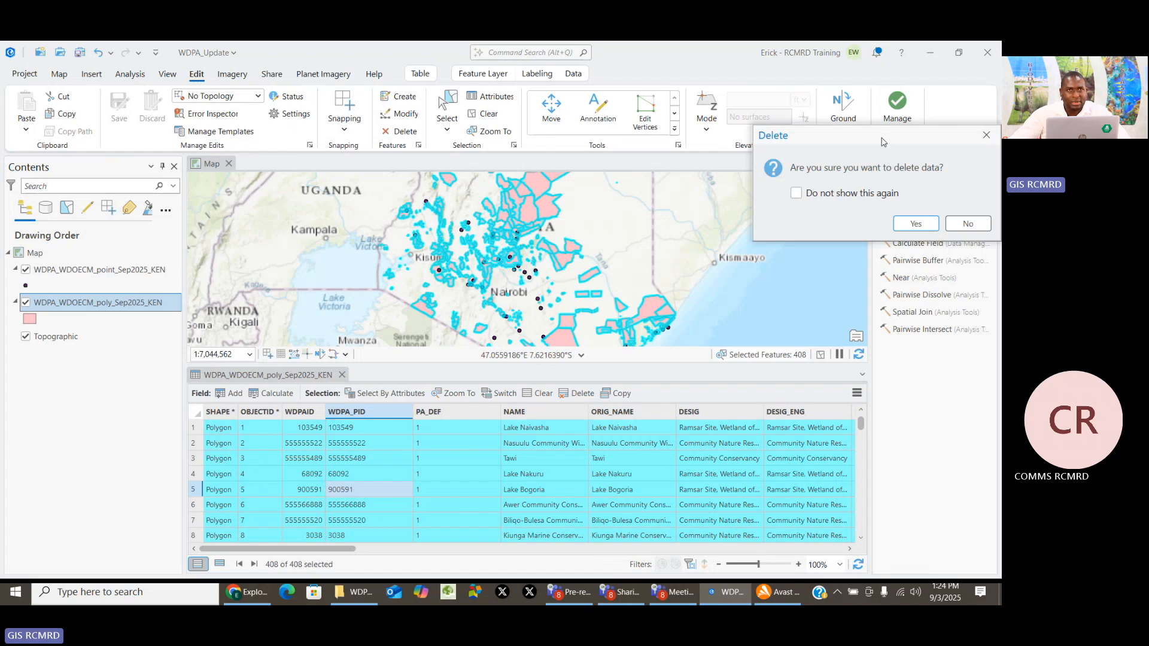
{"action": "left_click_drag", "start_coordinate": [877, 141], "coordinate": [626, 177]}
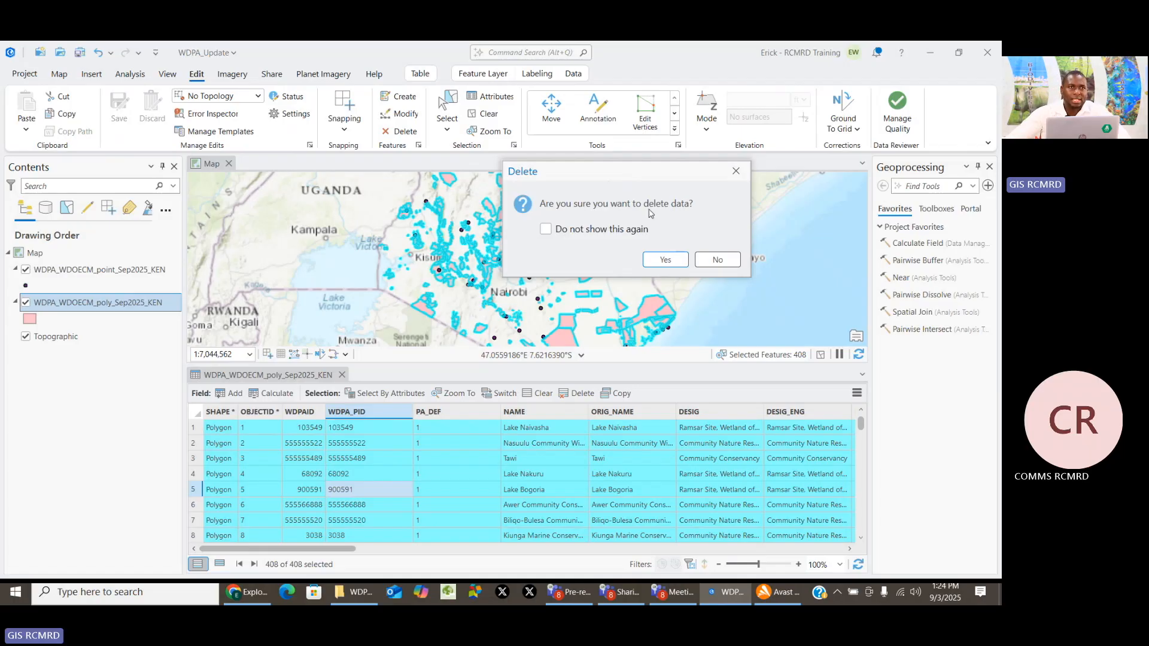
{"action": "left_click", "coordinate": [663, 261]}
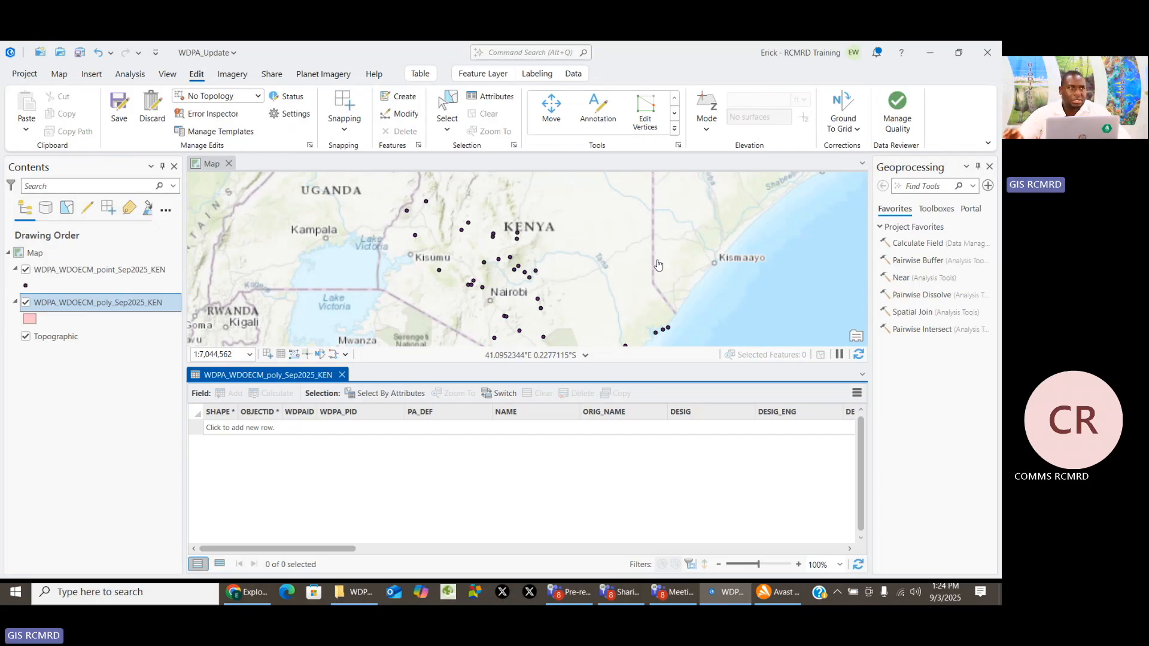
{"action": "left_click", "coordinate": [114, 106]}
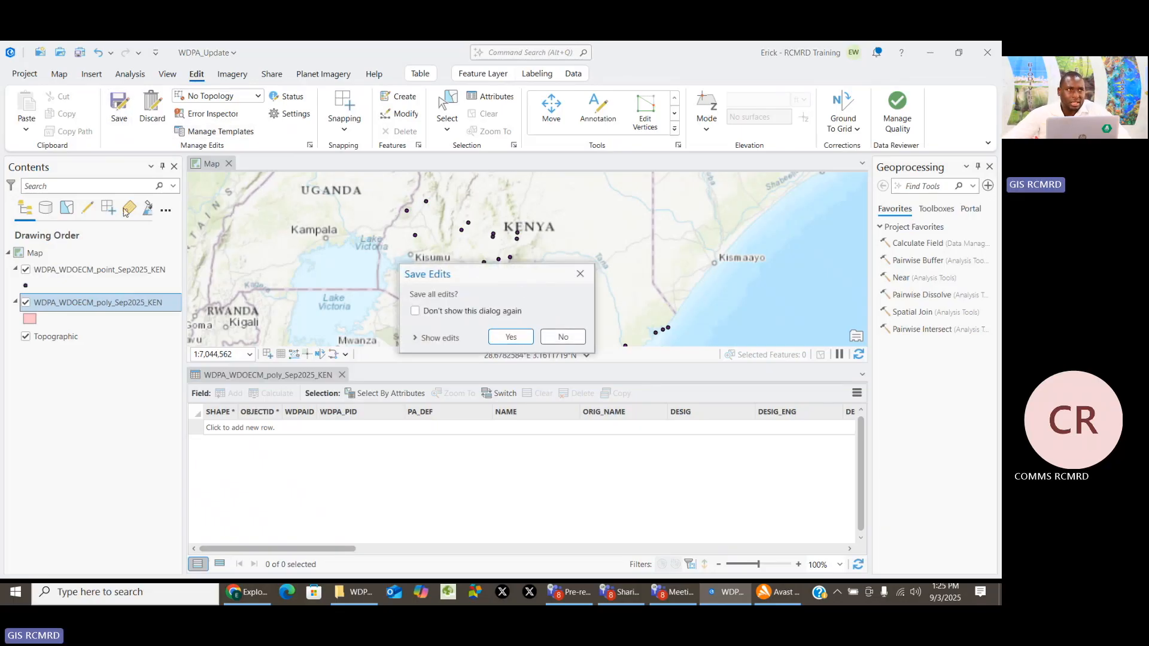
{"action": "left_click", "coordinate": [512, 337]}
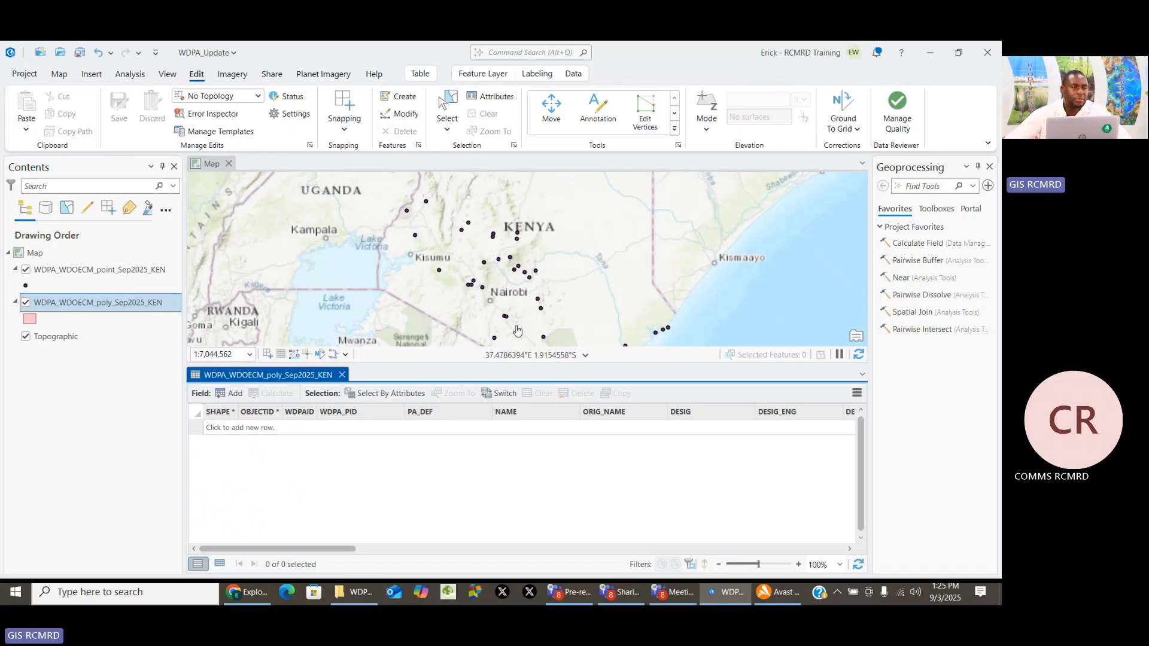
Delete all records from the WDPA_WDOECM_point_Sep2025_KEN layer through its attribute table, and close the Geoprocessing pane
{"action": "right_click", "coordinate": [113, 274]}
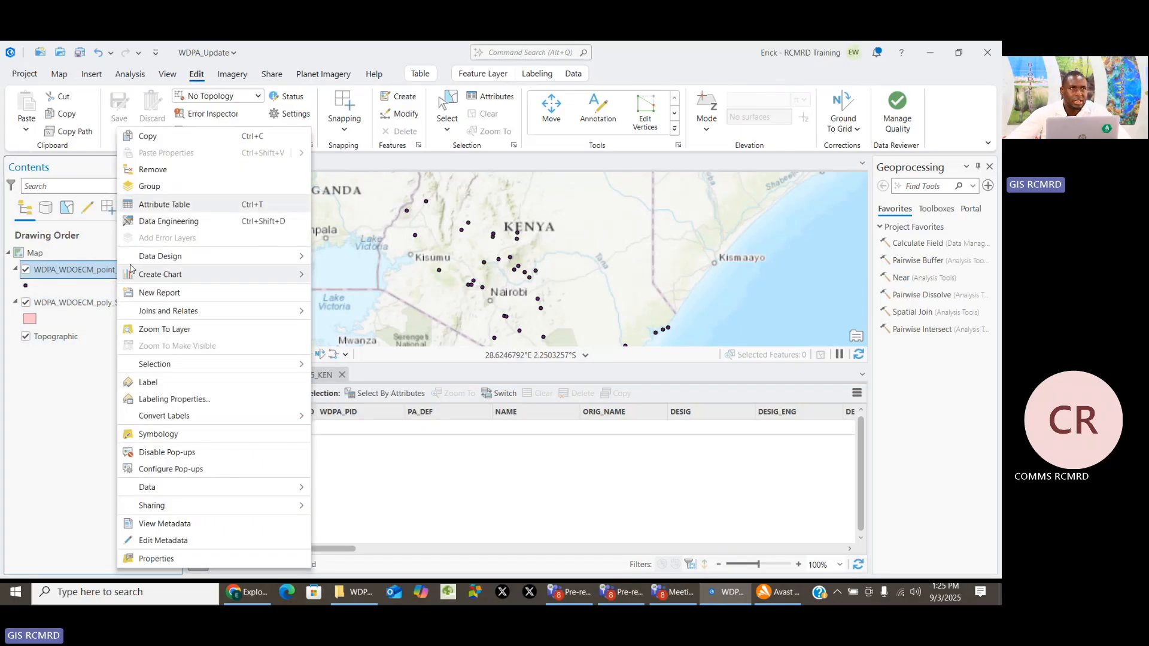
{"action": "left_click", "coordinate": [164, 204]}
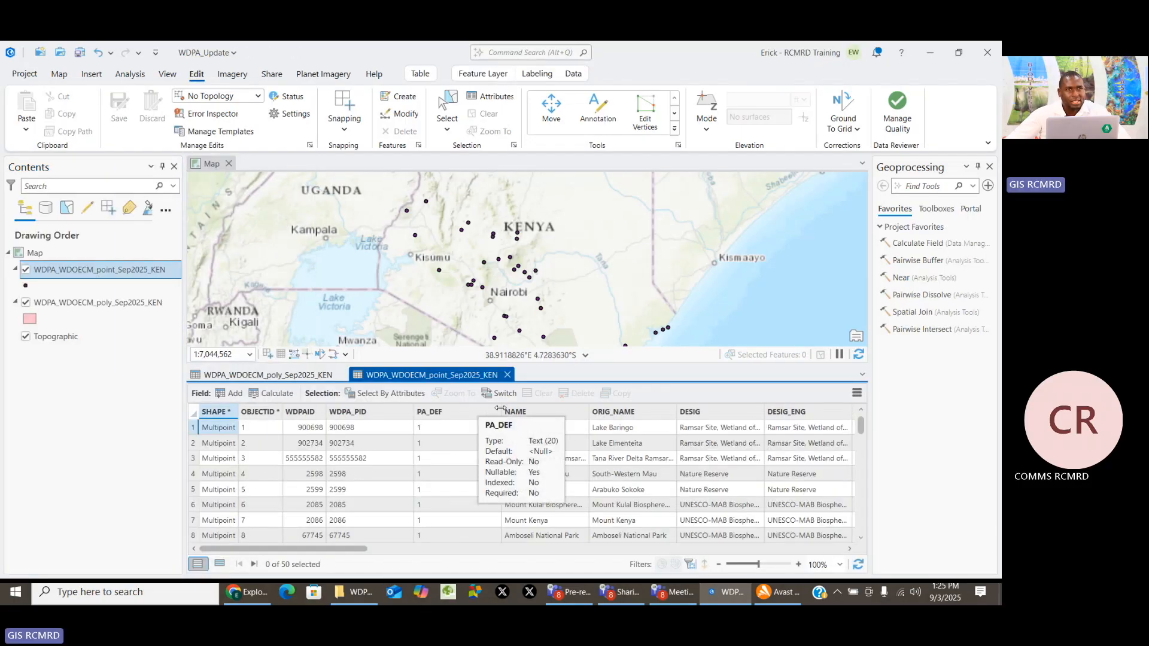
{"action": "left_click", "coordinate": [500, 394]}
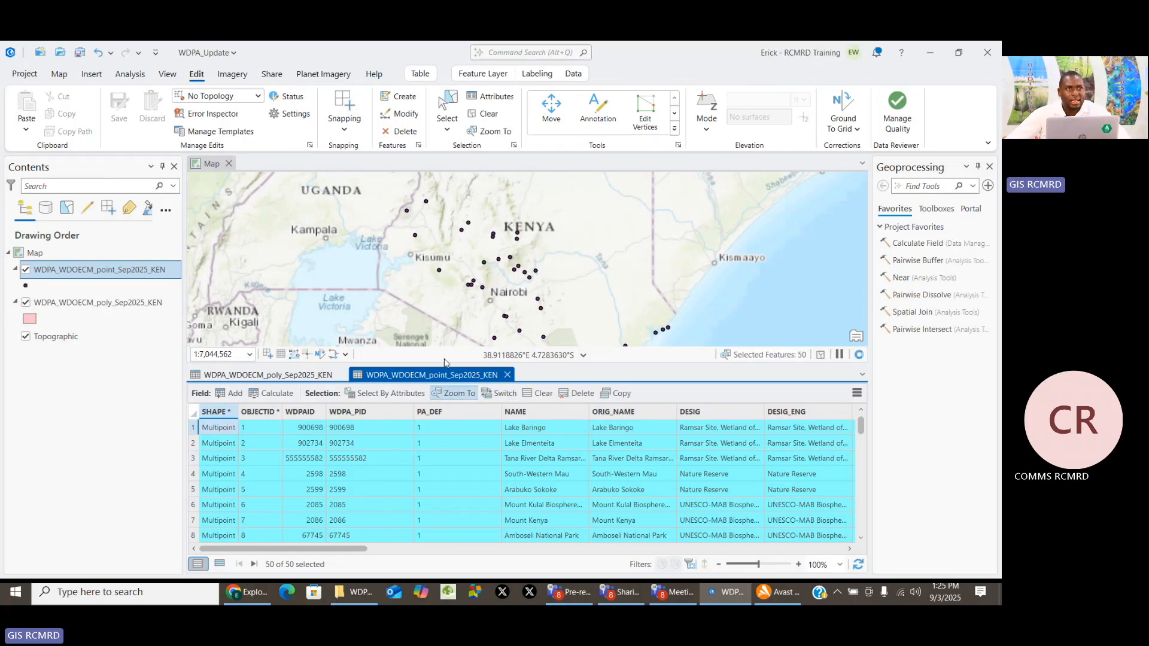
{"action": "left_click", "coordinate": [405, 132]}
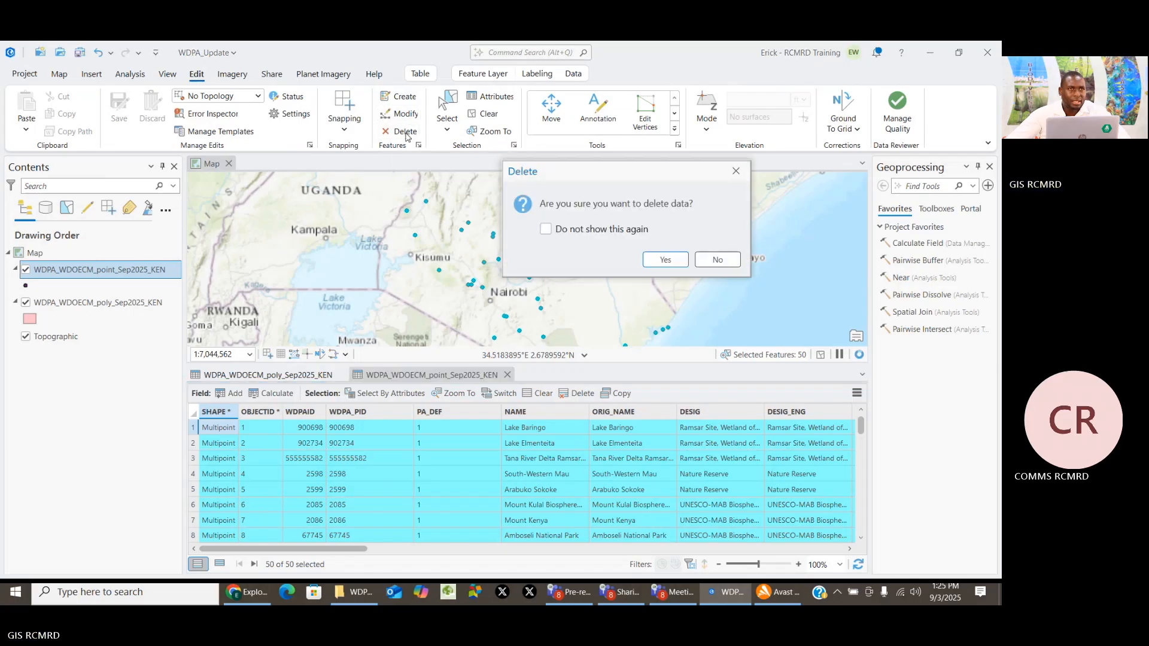
{"action": "left_click", "coordinate": [666, 260]}
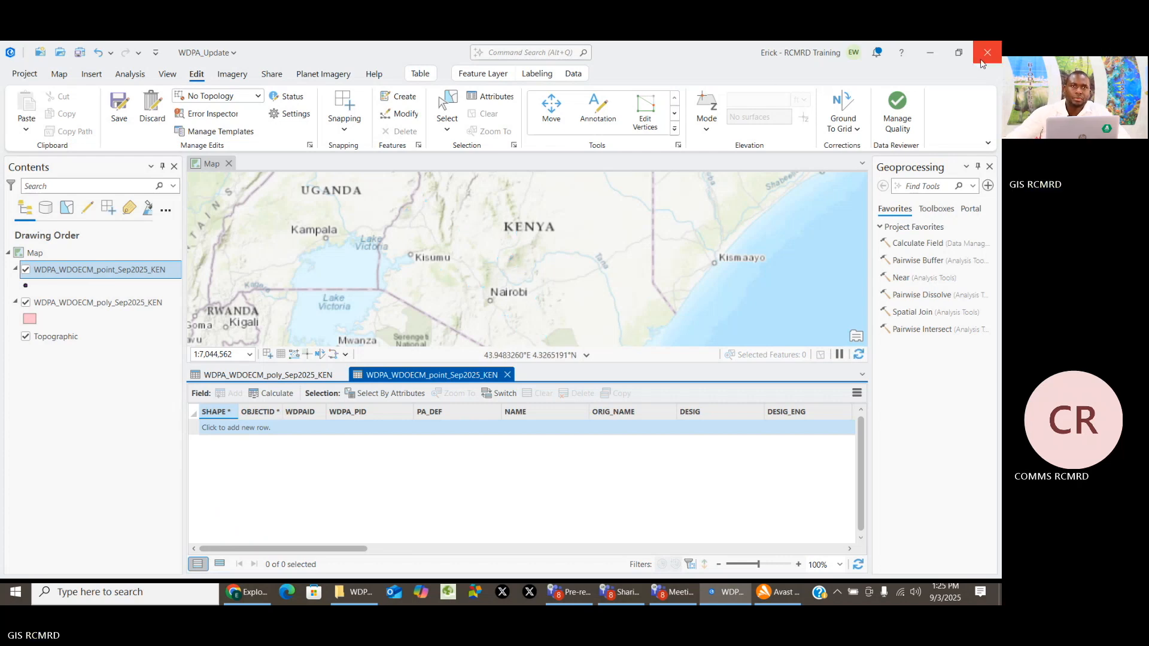
{"action": "left_click", "coordinate": [989, 166]}
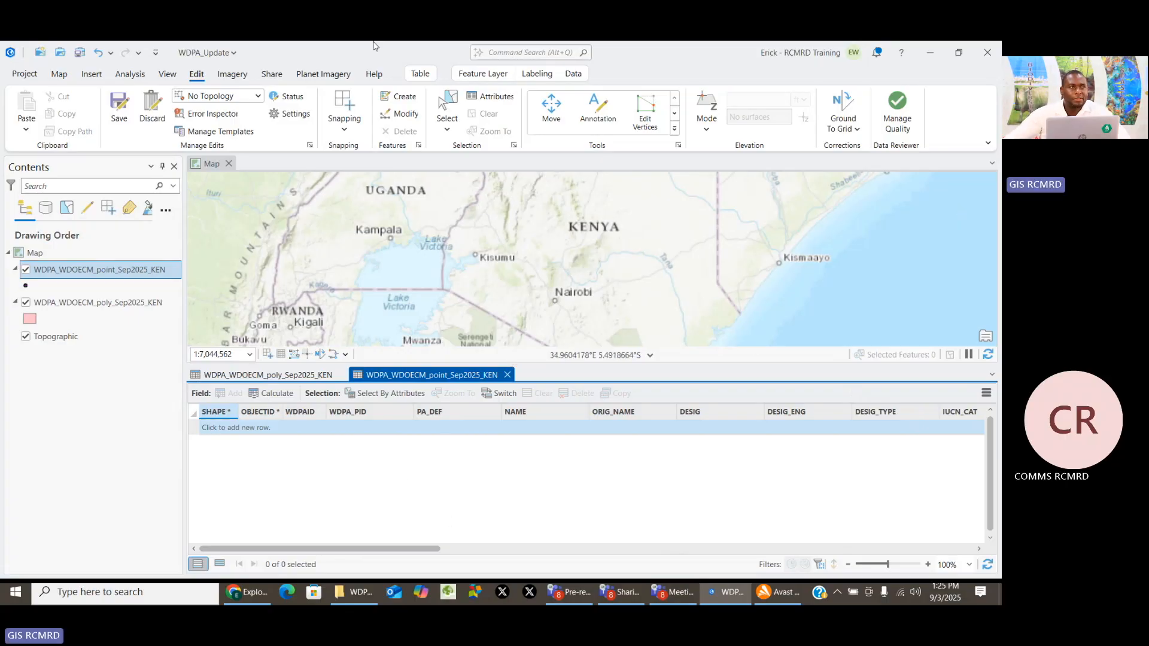
Save all edits made to the emptied WDPA_WDOECM_point_Sep2025_KEN layer
{"action": "left_click", "coordinate": [118, 105]}
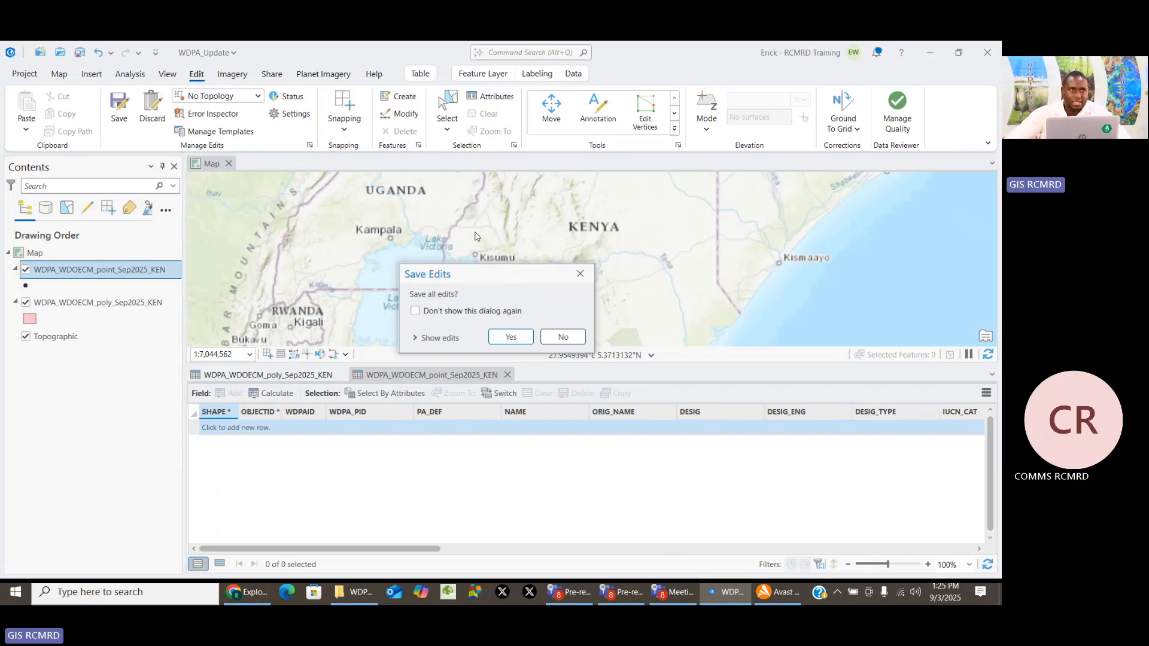
{"action": "left_click", "coordinate": [512, 336]}
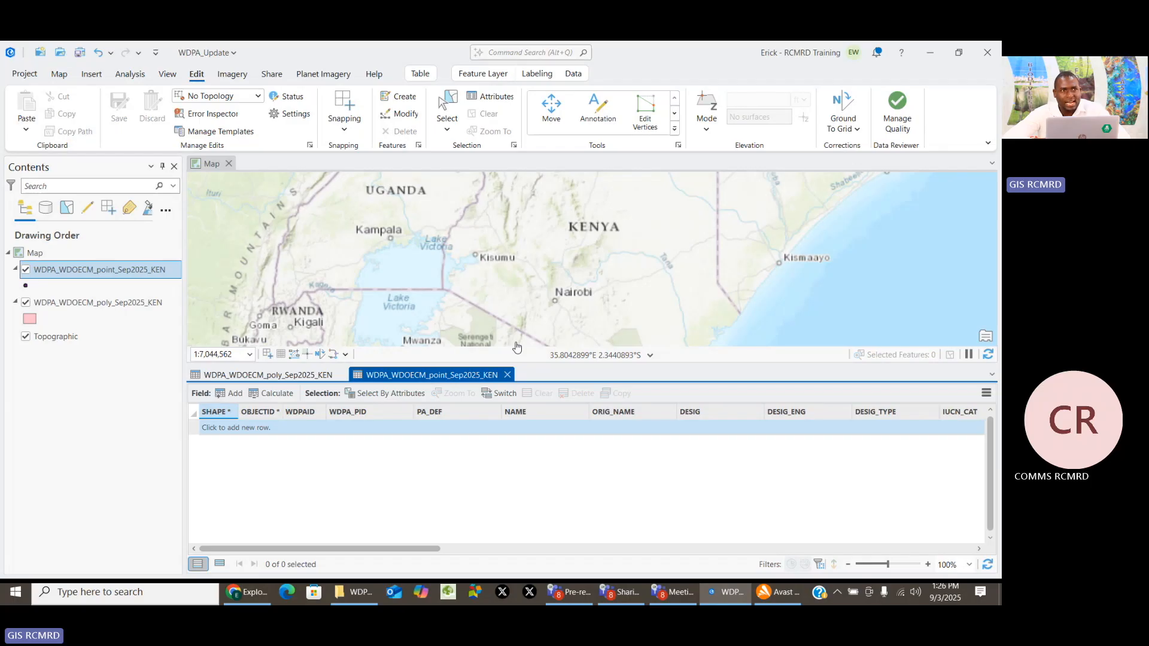
Add a project folder connection to WDPA_WDOECM_Sep2025_Public_KEN in Downloads, showing modification dates and sorting by newest to locate it
{"action": "left_click", "coordinate": [168, 77]}
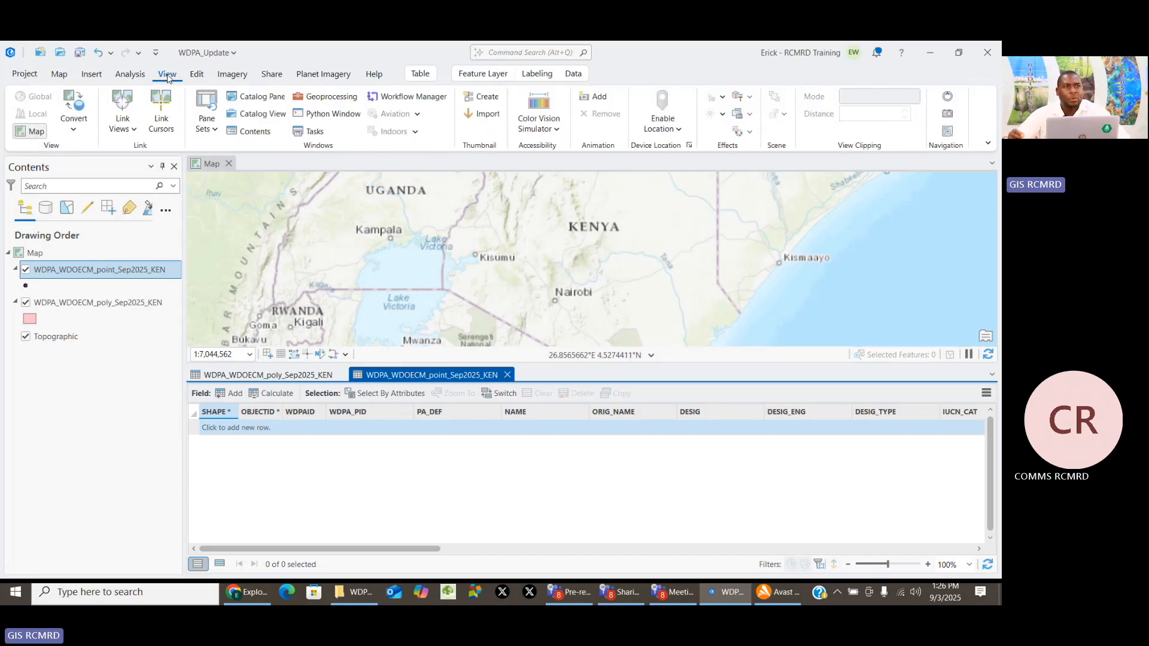
{"action": "left_click", "coordinate": [266, 98]}
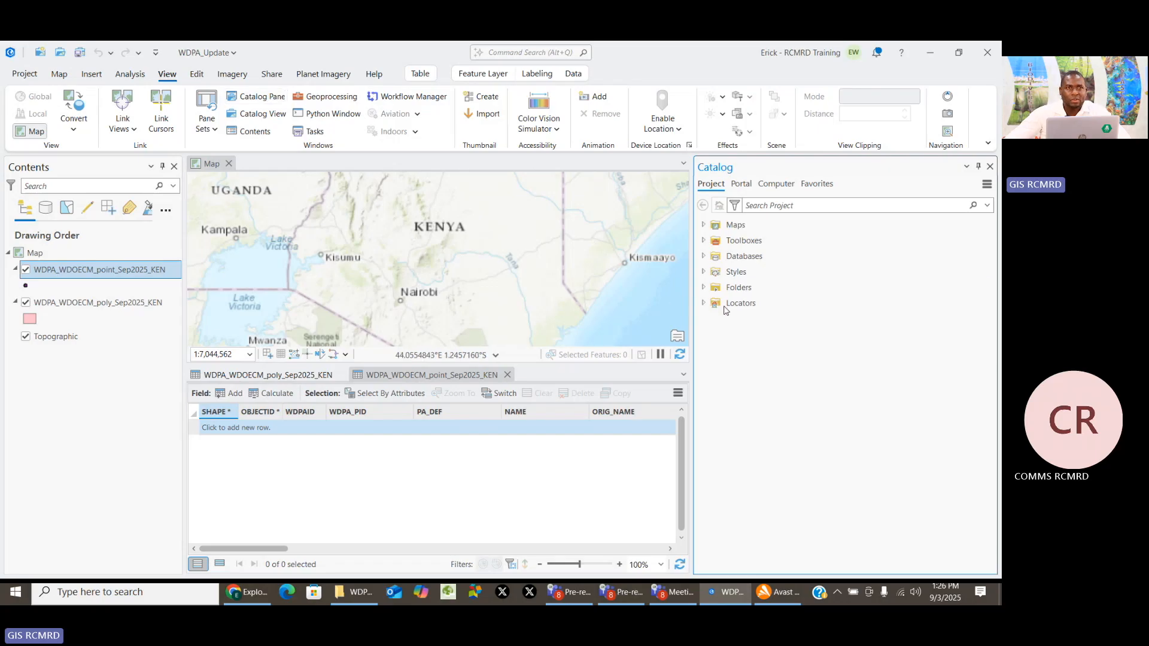
{"action": "left_click", "coordinate": [704, 288]}
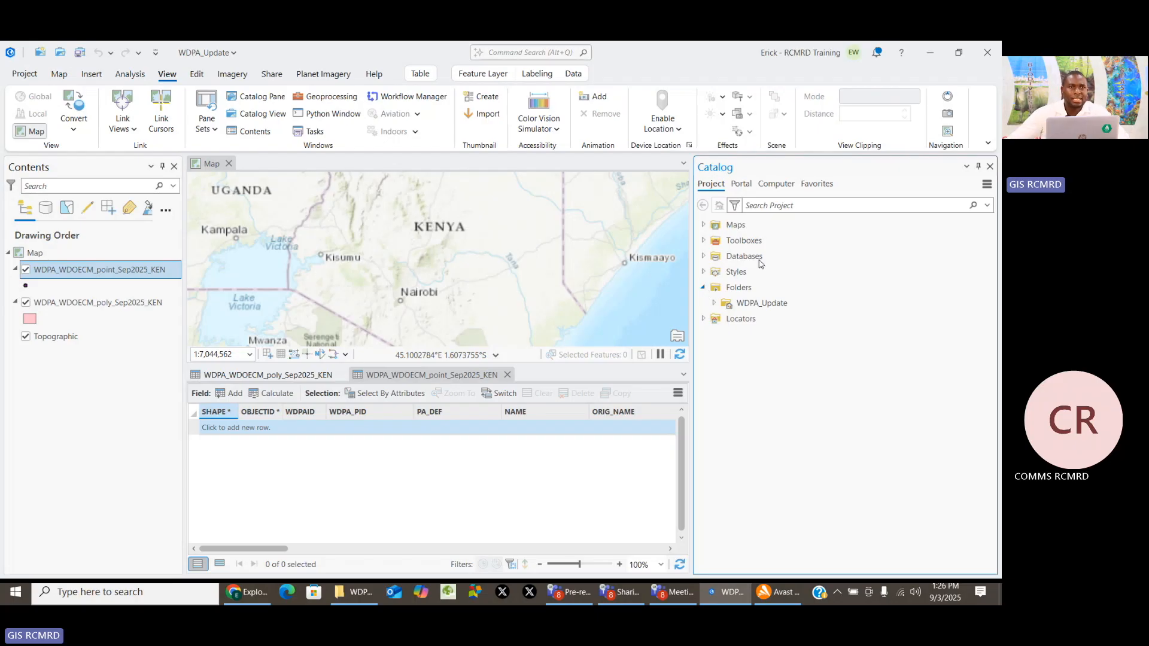
{"action": "right_click", "coordinate": [736, 289]}
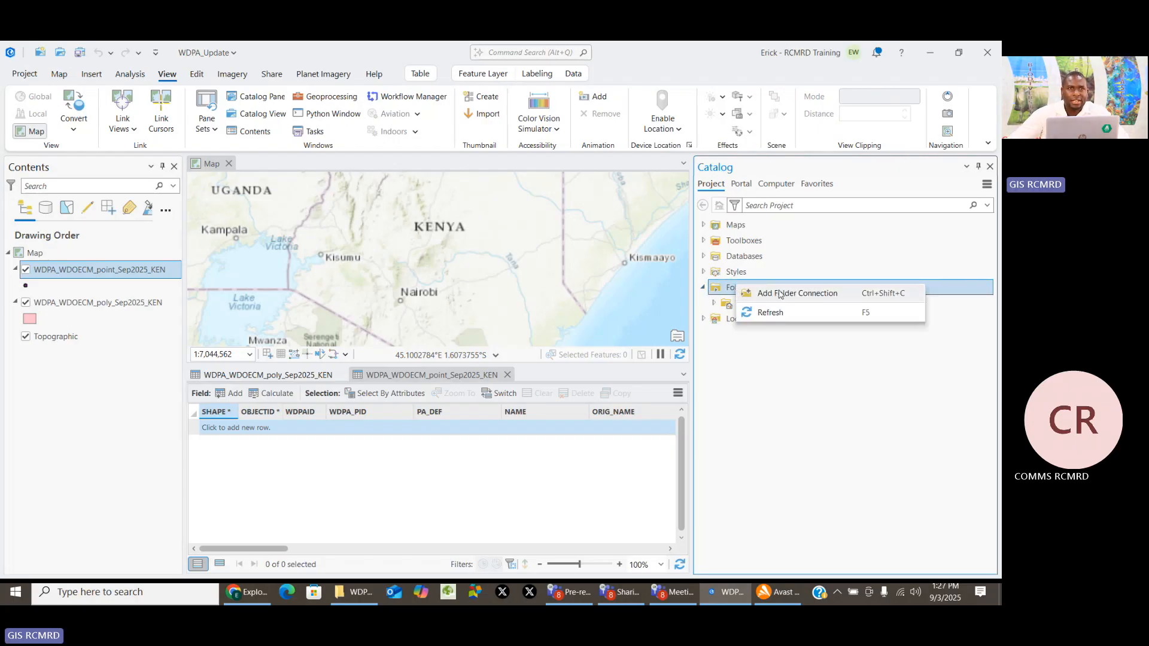
{"action": "left_click", "coordinate": [780, 293]}
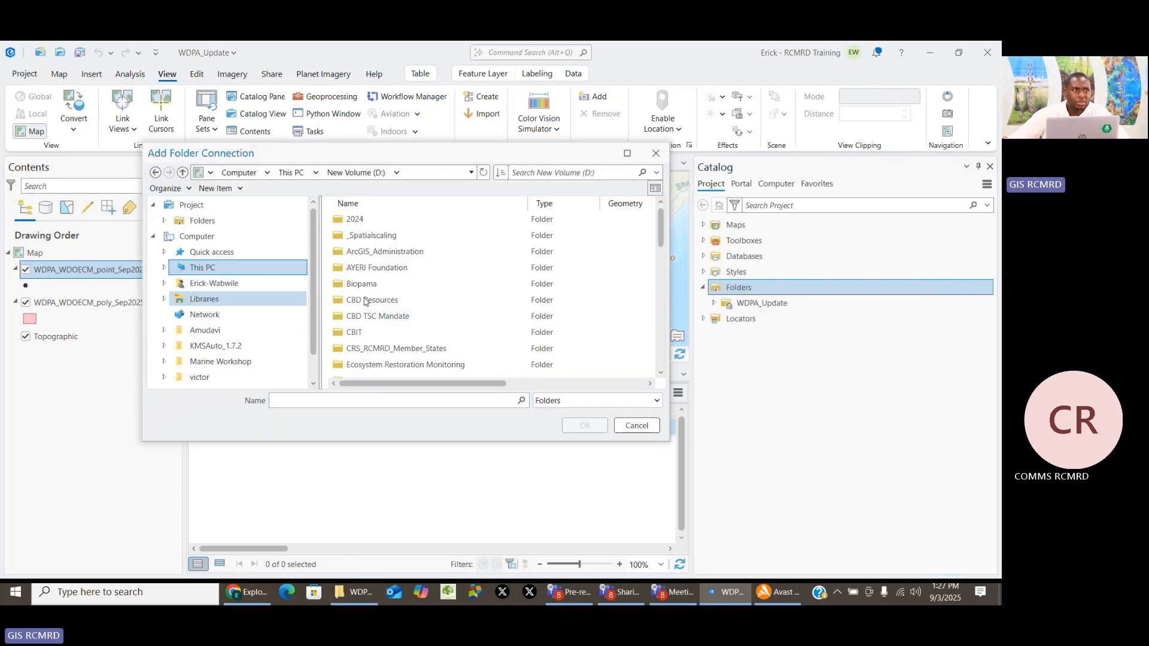
{"action": "left_click", "coordinate": [202, 267]}
{"action": "double_click", "coordinate": [358, 271]}
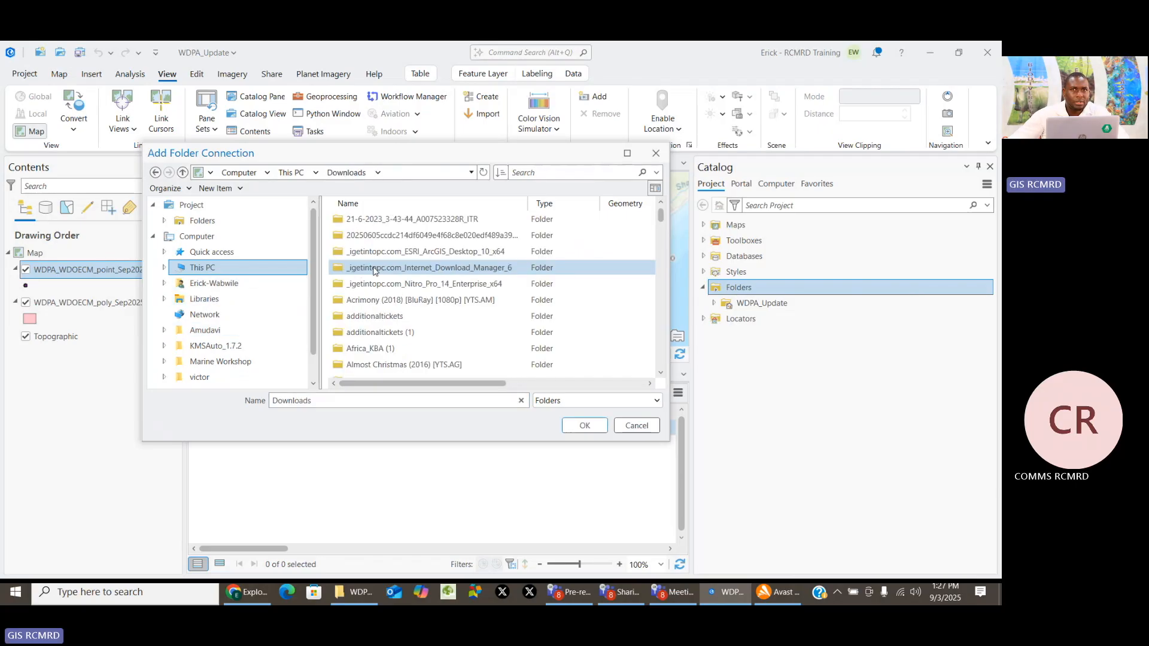
{"action": "right_click", "coordinate": [626, 210]}
{"action": "left_click", "coordinate": [636, 250]}
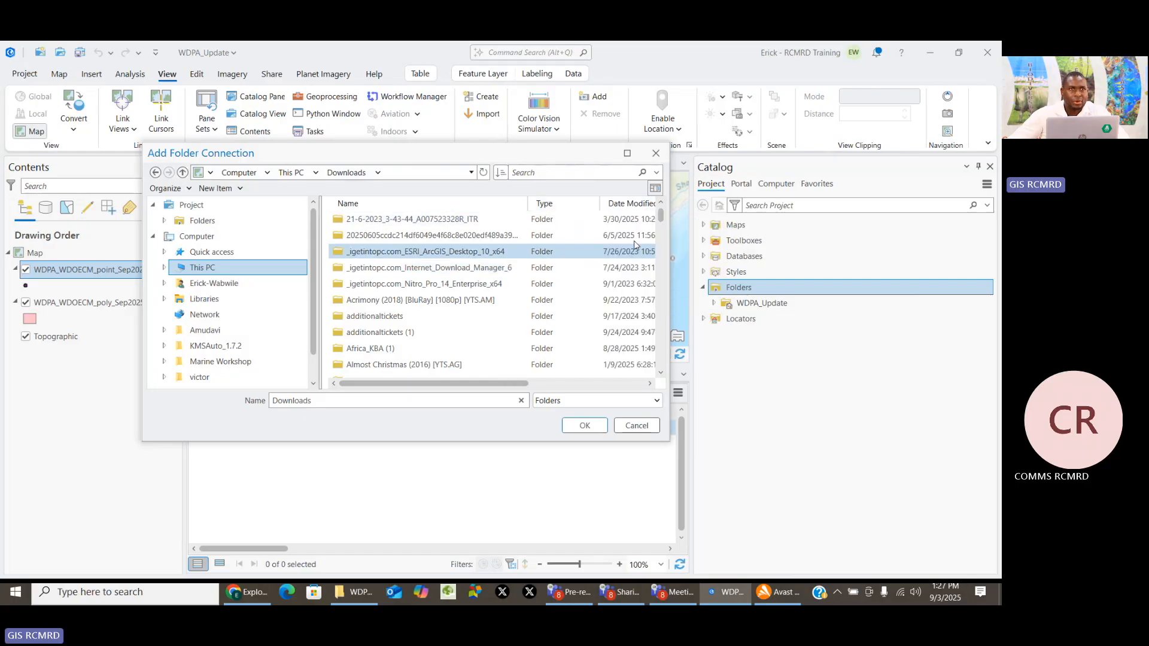
{"action": "left_click", "coordinate": [626, 207]}
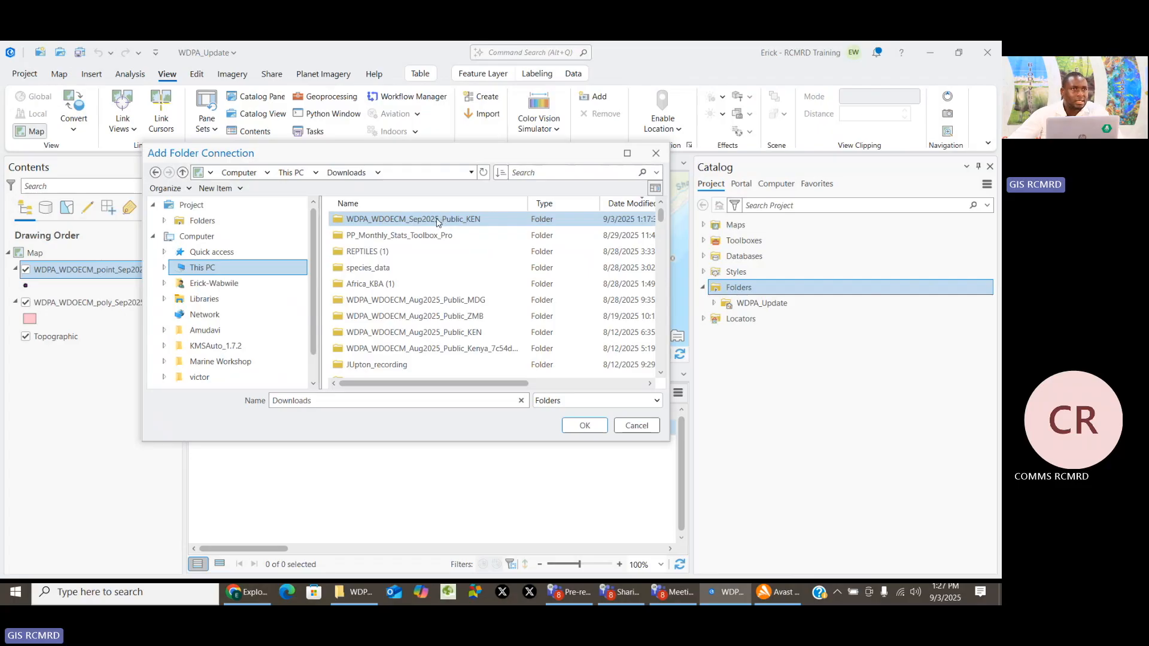
{"action": "left_click", "coordinate": [476, 221]}
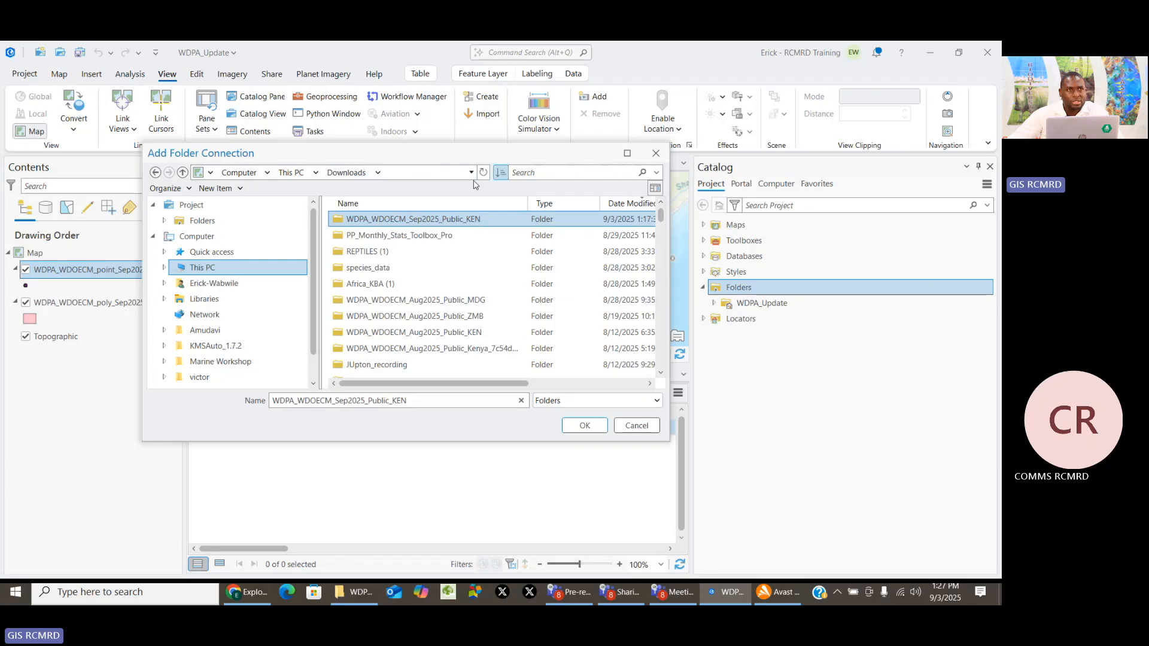
{"action": "left_click", "coordinate": [580, 423]}
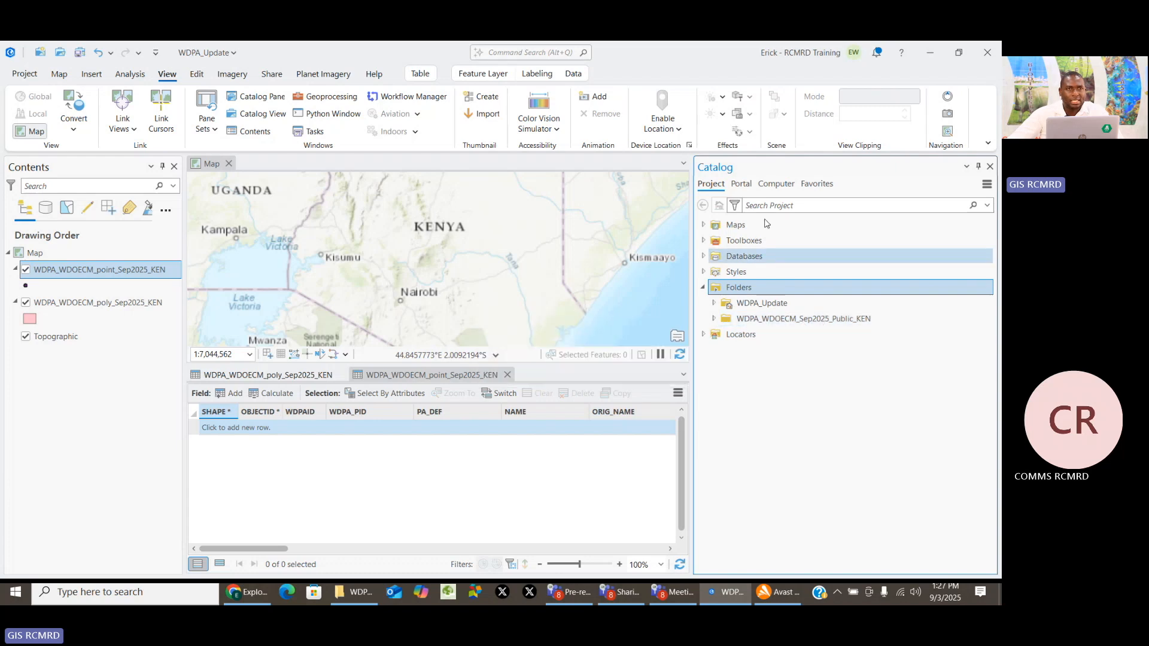
Rename the point feature class in WDPA_WDOECM_Sep2025_Public_KEN.gdb as WDPA_WDOECM_point_Schema
{"action": "left_click", "coordinate": [714, 320]}
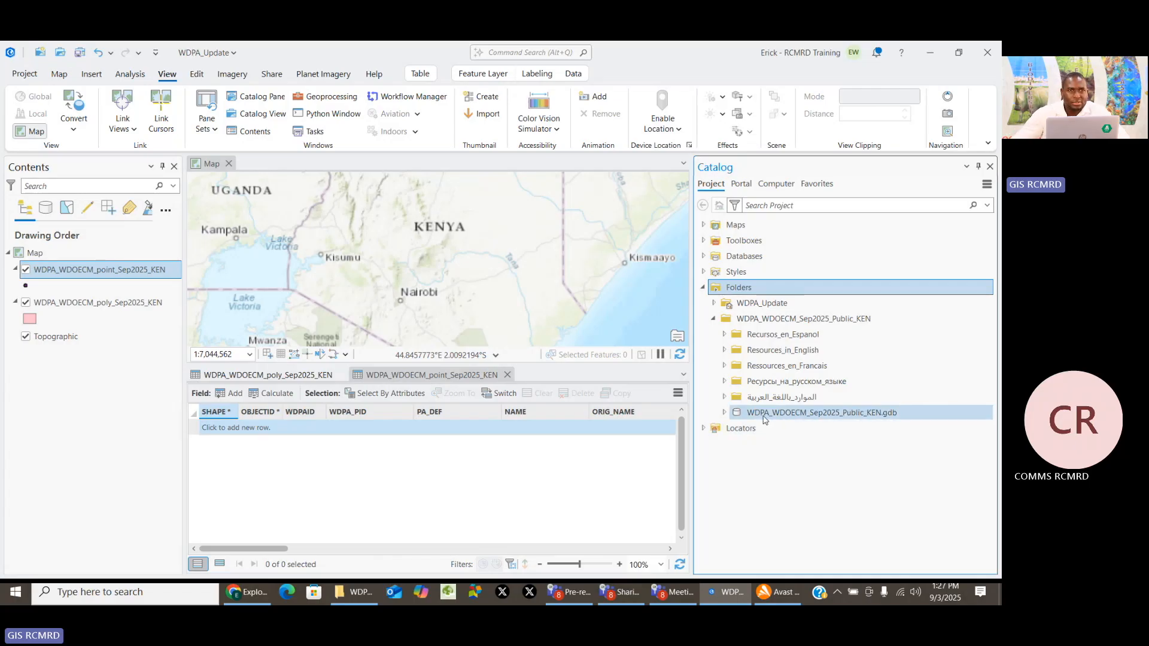
{"action": "mouse_move", "coordinate": [756, 418]}
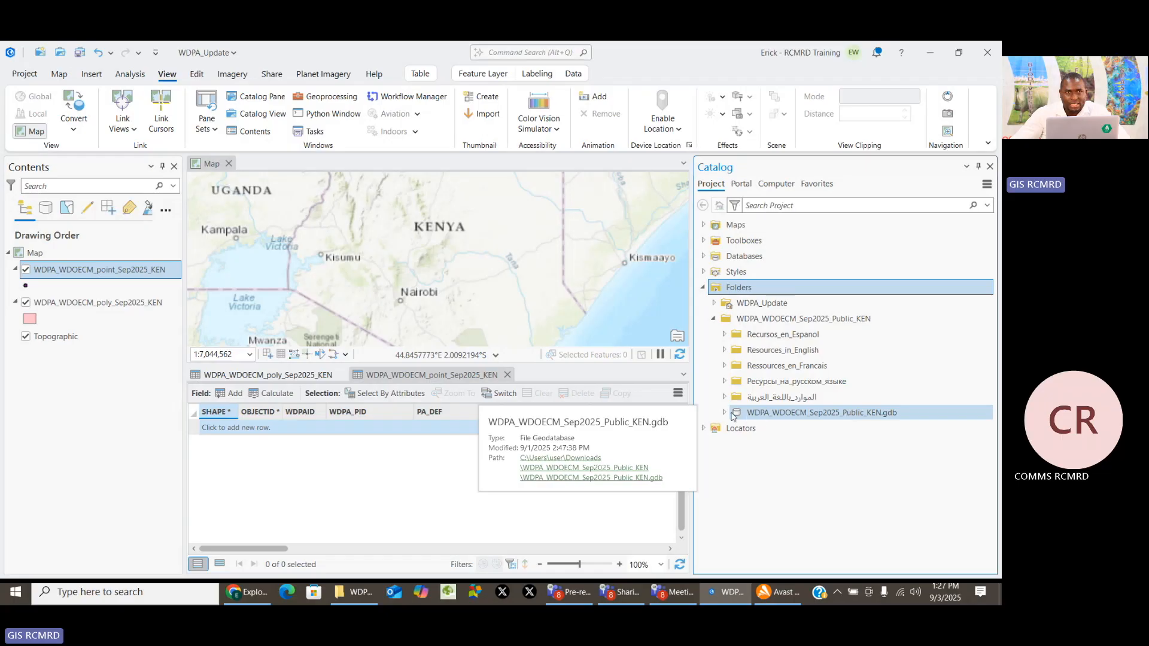
{"action": "left_click", "coordinate": [725, 413]}
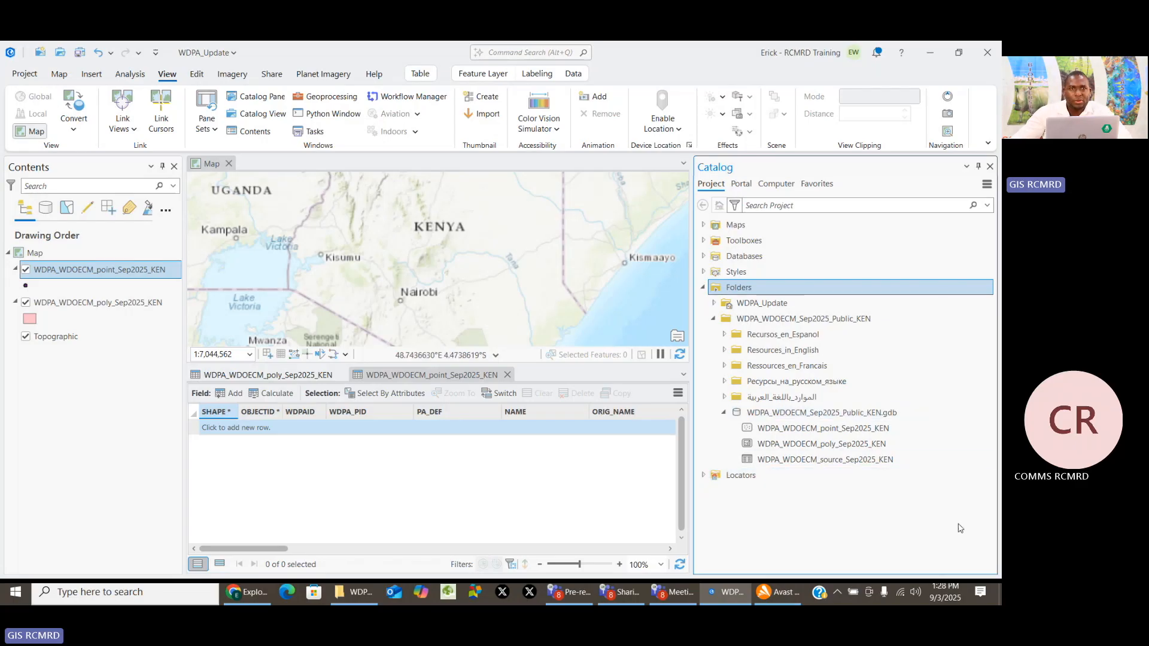
{"action": "mouse_move", "coordinate": [860, 432]}
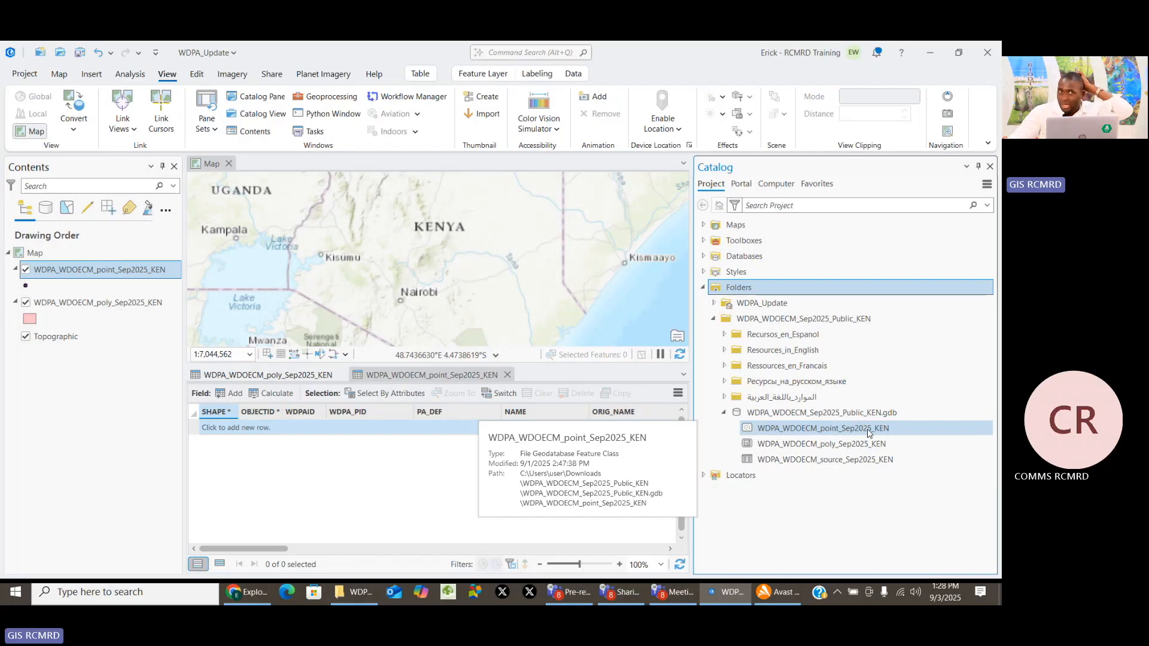
{"action": "left_click", "coordinate": [872, 431]}
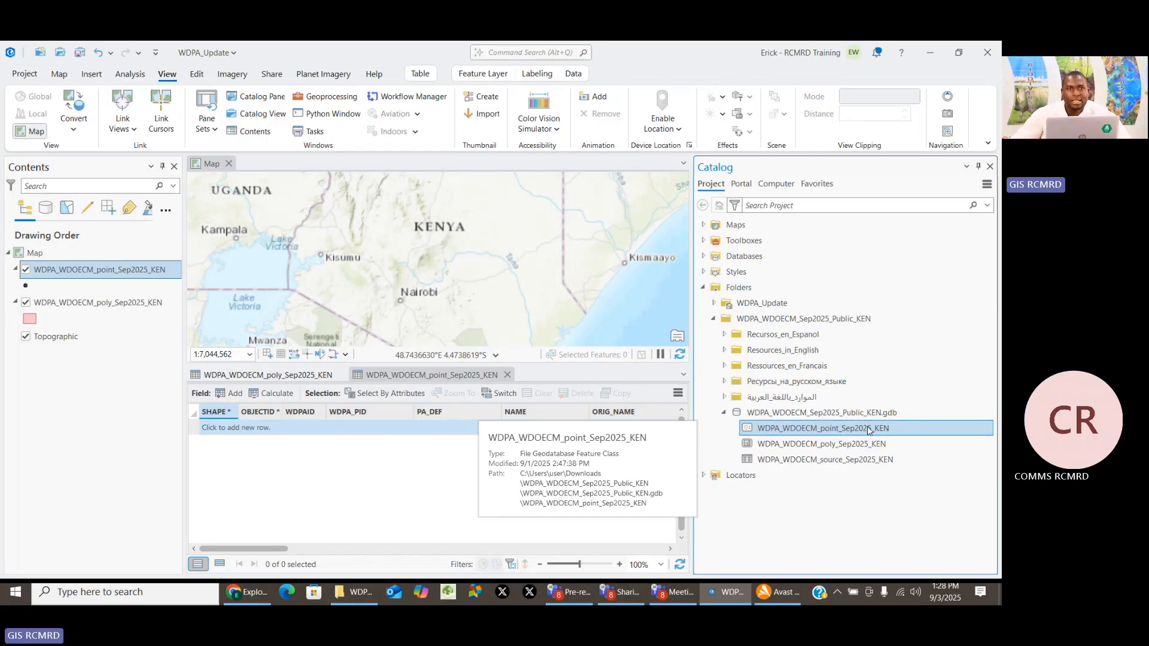
{"action": "right_click", "coordinate": [869, 431]}
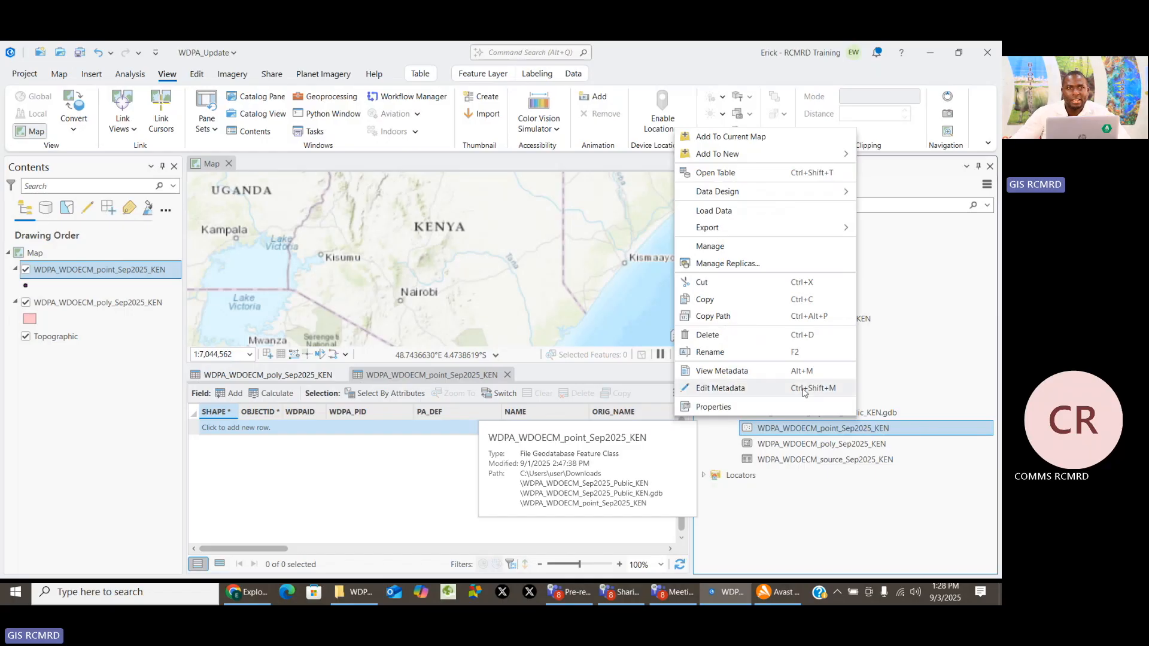
{"action": "left_click", "coordinate": [772, 353]}
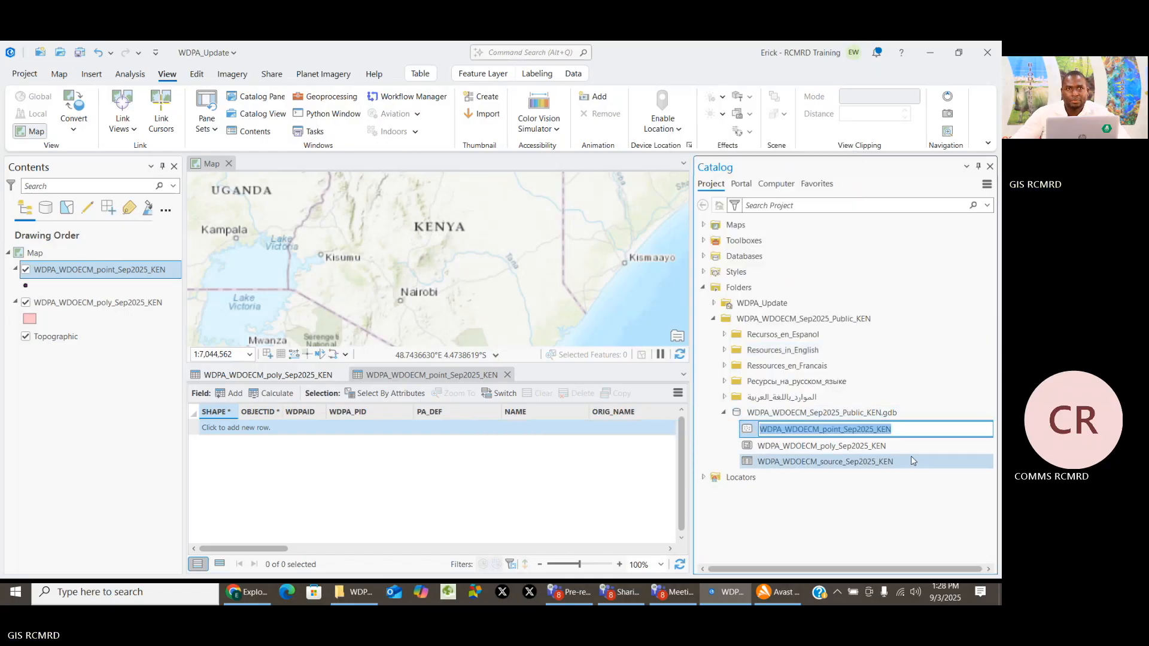
{"action": "left_click", "coordinate": [888, 429]}
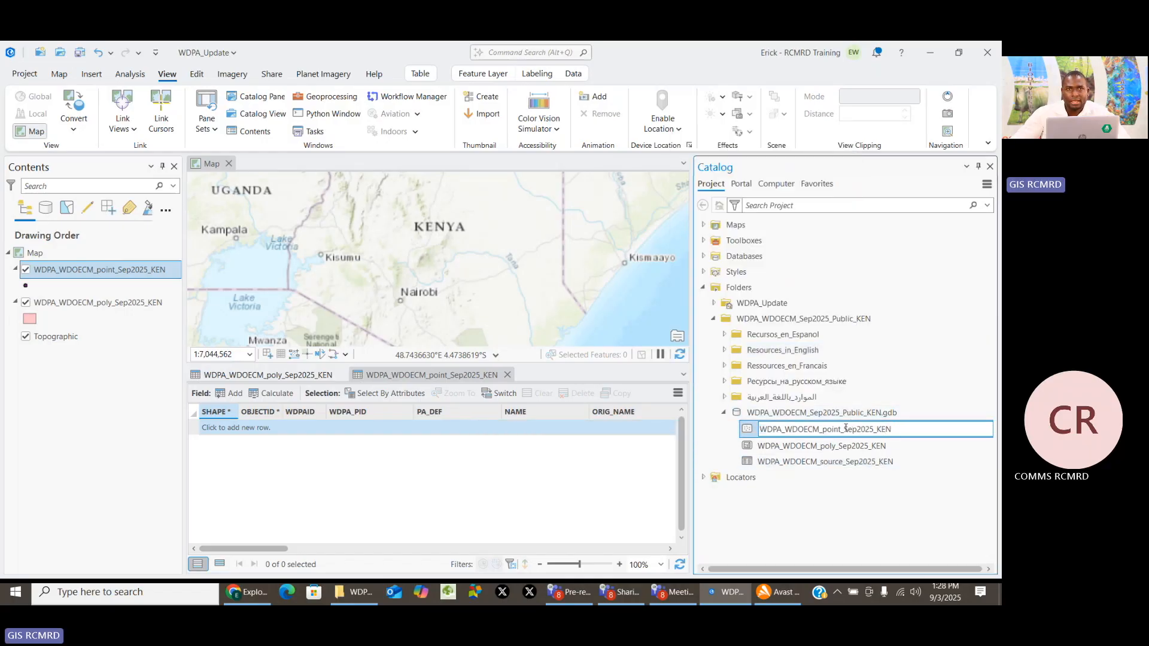
{"action": "left_click_drag", "start_coordinate": [845, 429], "coordinate": [901, 430]}
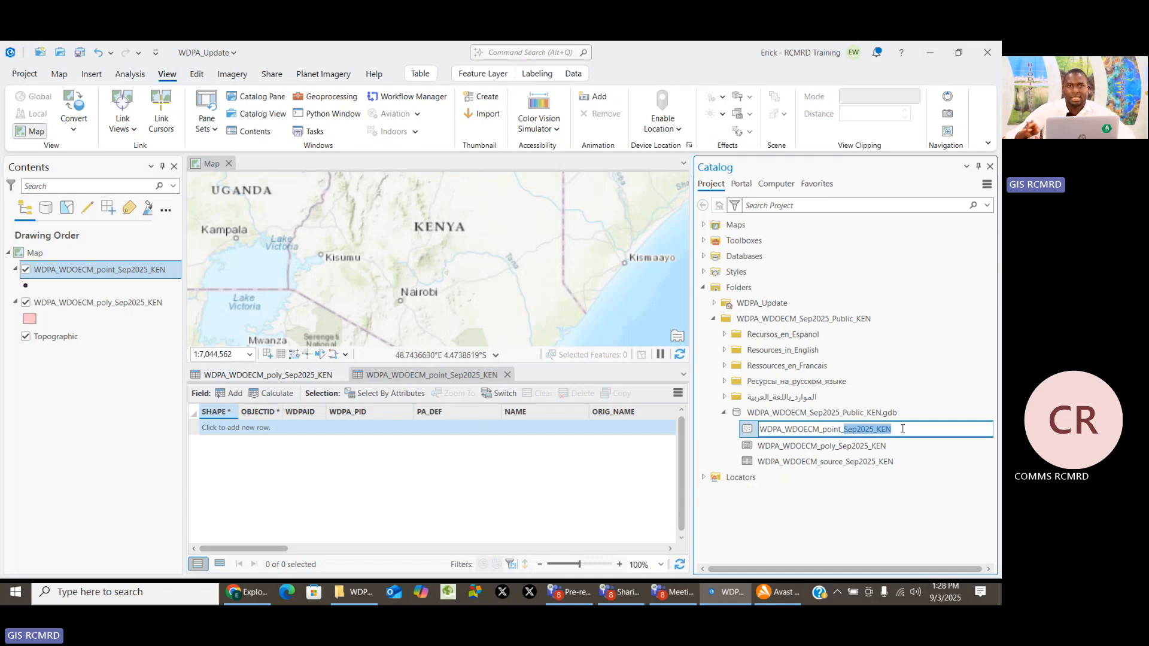
{"action": "type", "text": "Schema"}
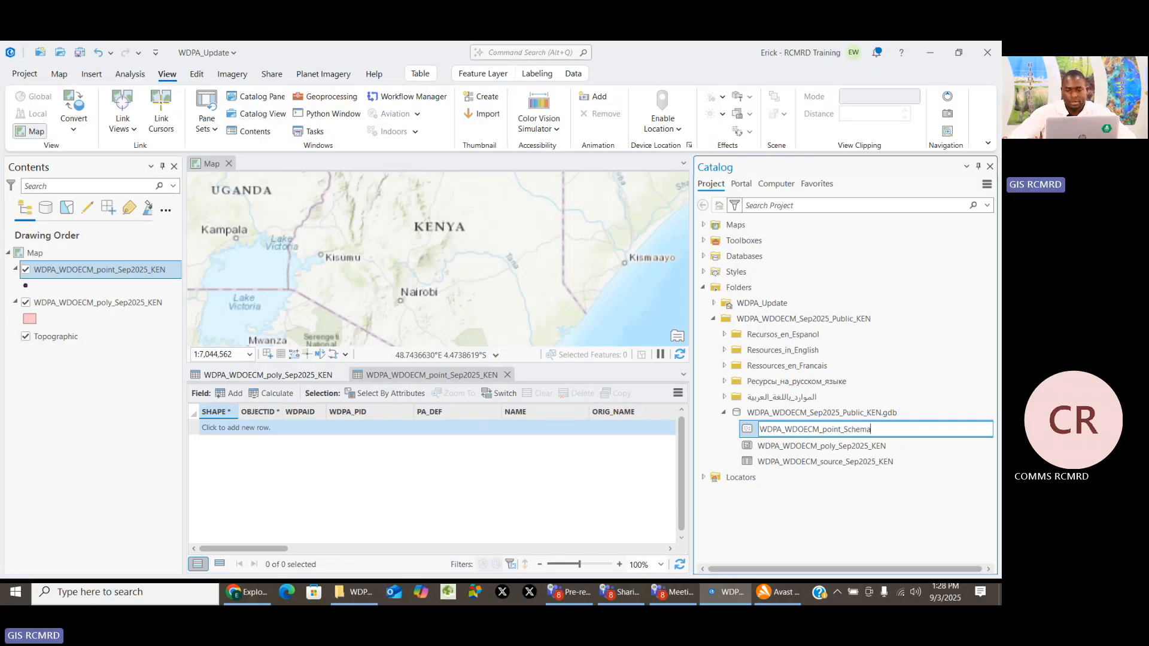
{"action": "key", "text": "Return"}
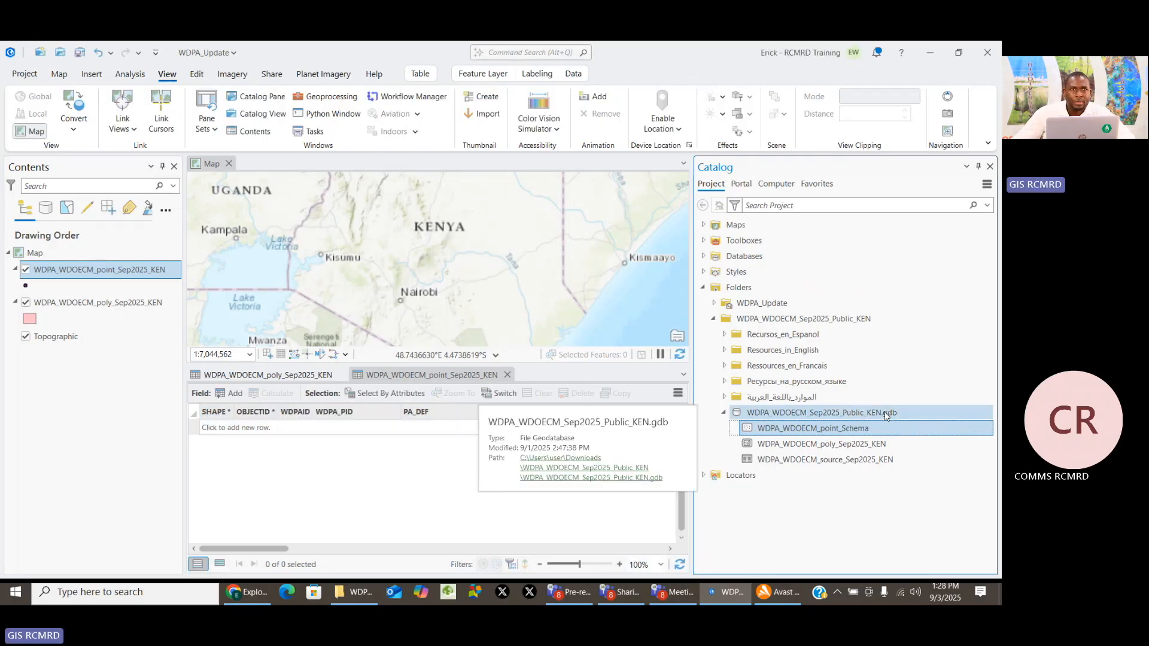
Rename the polygon feature class in the same geodatabase as WDPA_WDOECM_poly_Schema
{"action": "right_click", "coordinate": [846, 450]}
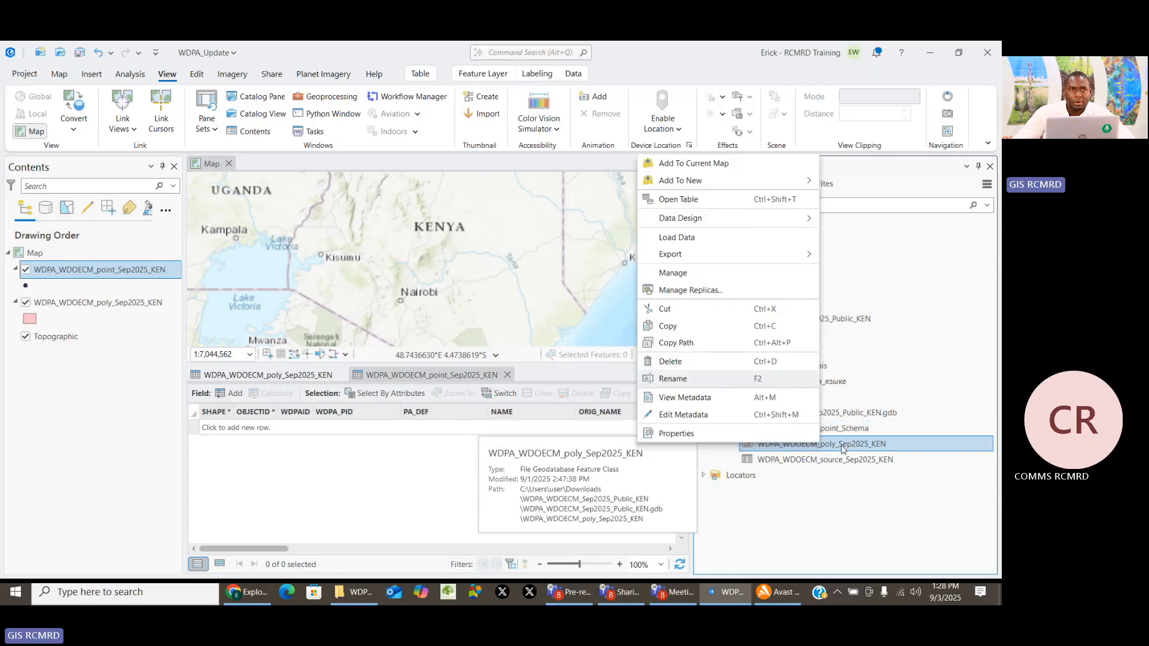
{"action": "left_click", "coordinate": [727, 379]}
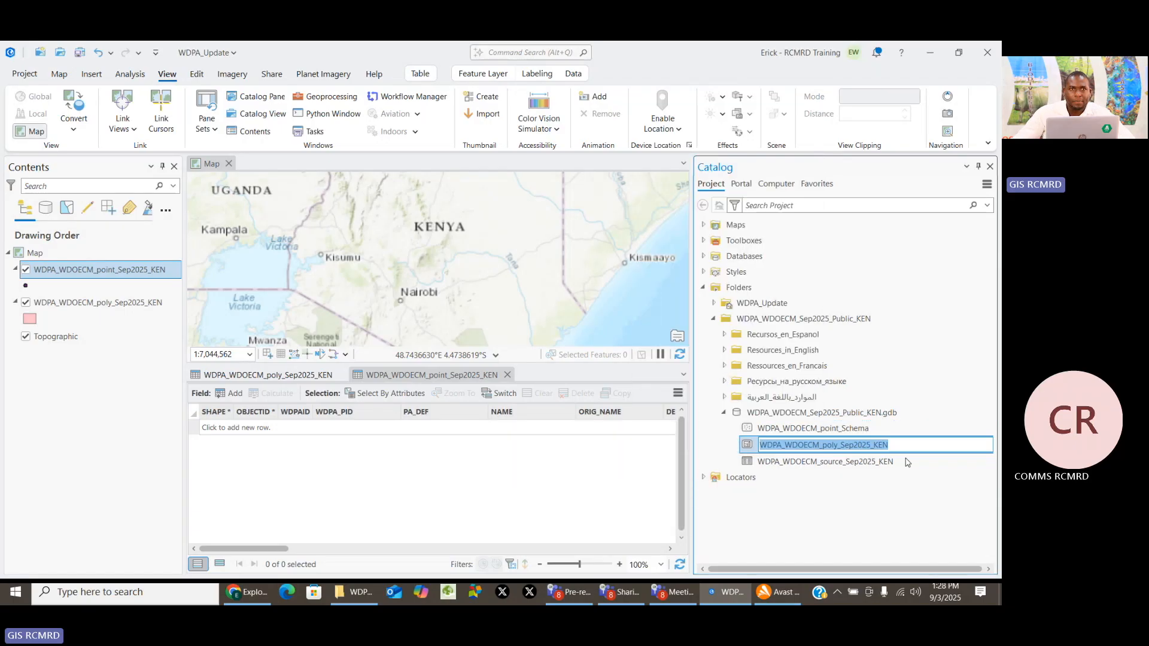
{"action": "left_click", "coordinate": [898, 444]}
{"action": "left_click_drag", "start_coordinate": [898, 445], "coordinate": [846, 440]}
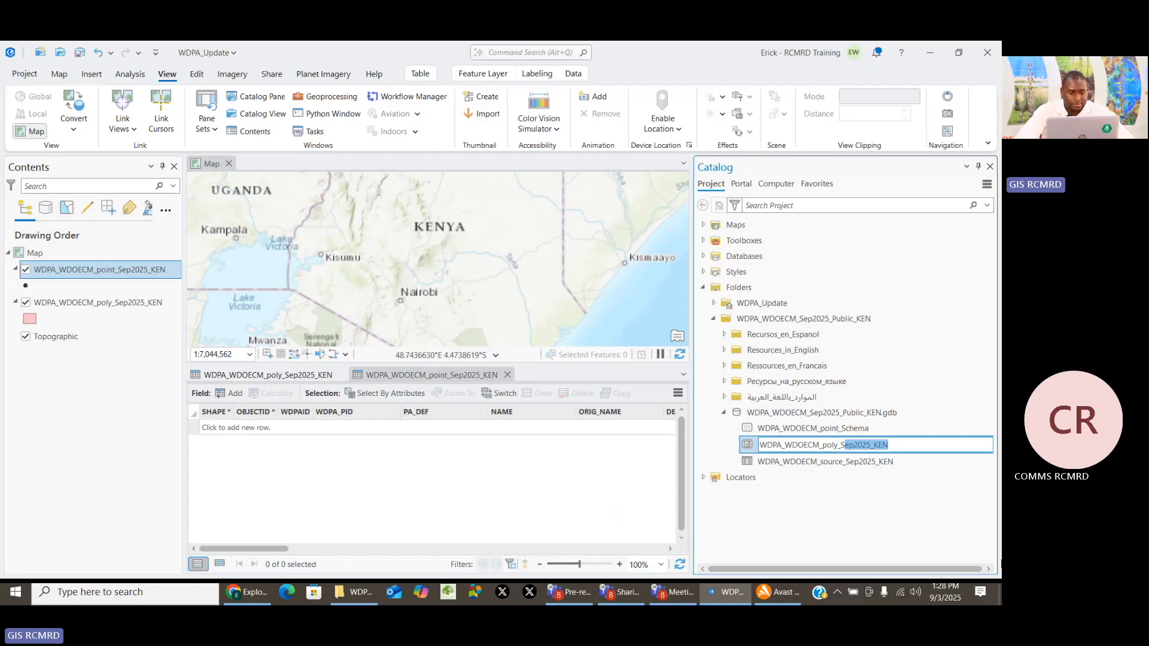
{"action": "type", "text": "chema"}
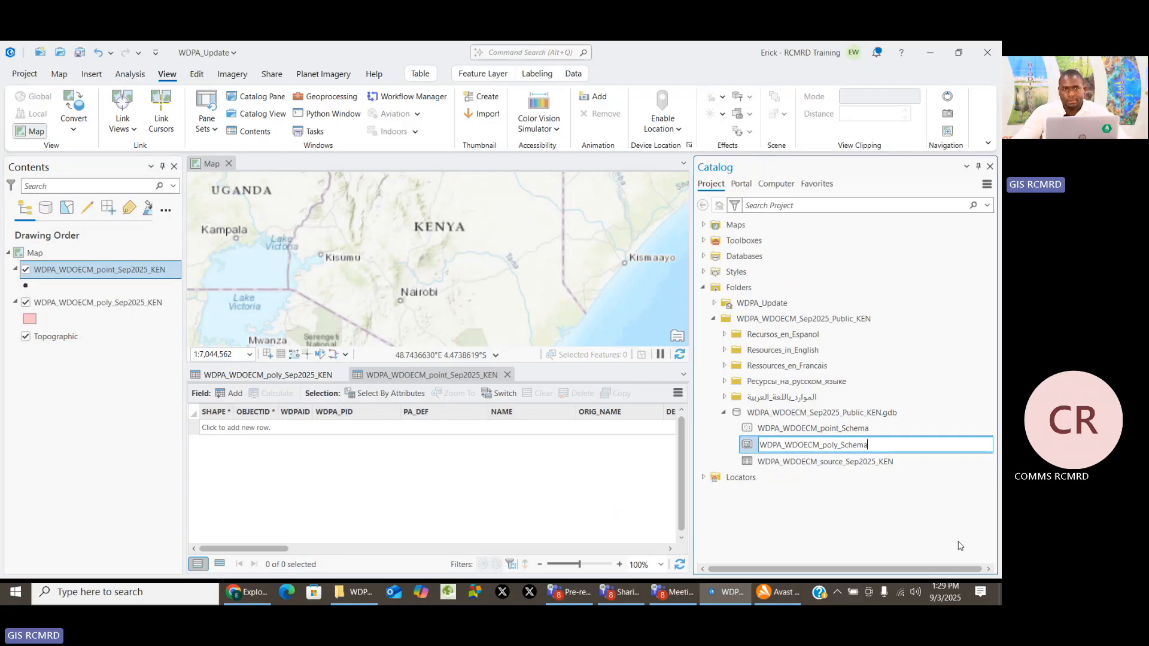
{"action": "key", "text": "Return"}
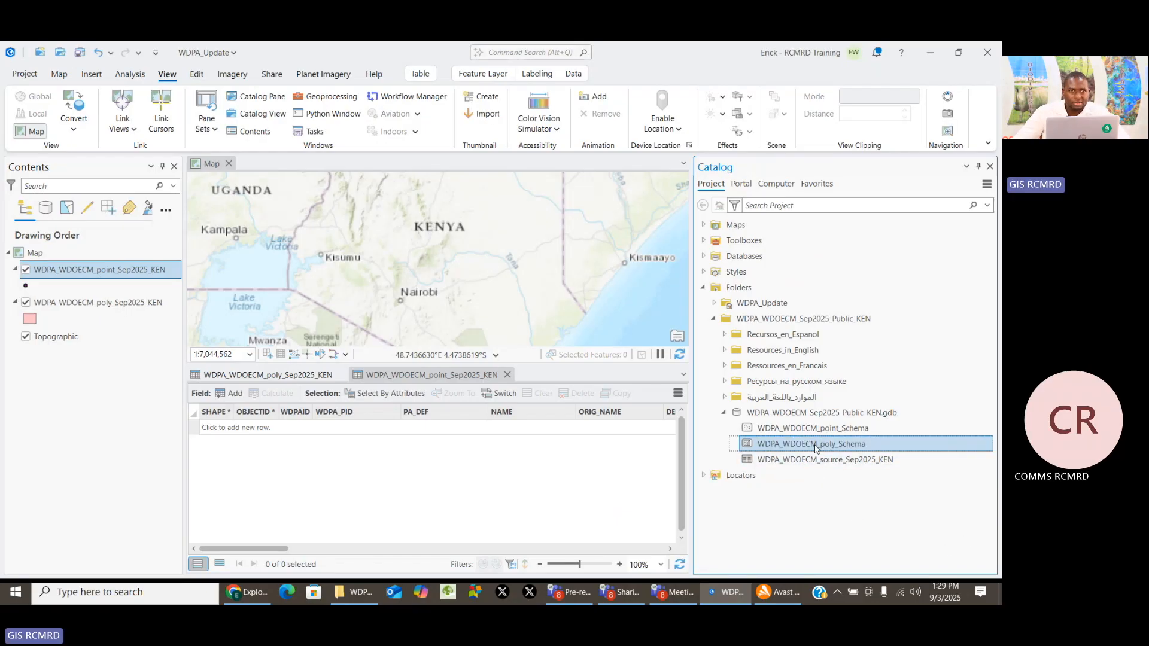
Add the WDPA_WDOECM_point_Schema and WDPA_WDOECM_poly_Schema feature classes together to the map
{"action": "mouse_move", "coordinate": [811, 467]}
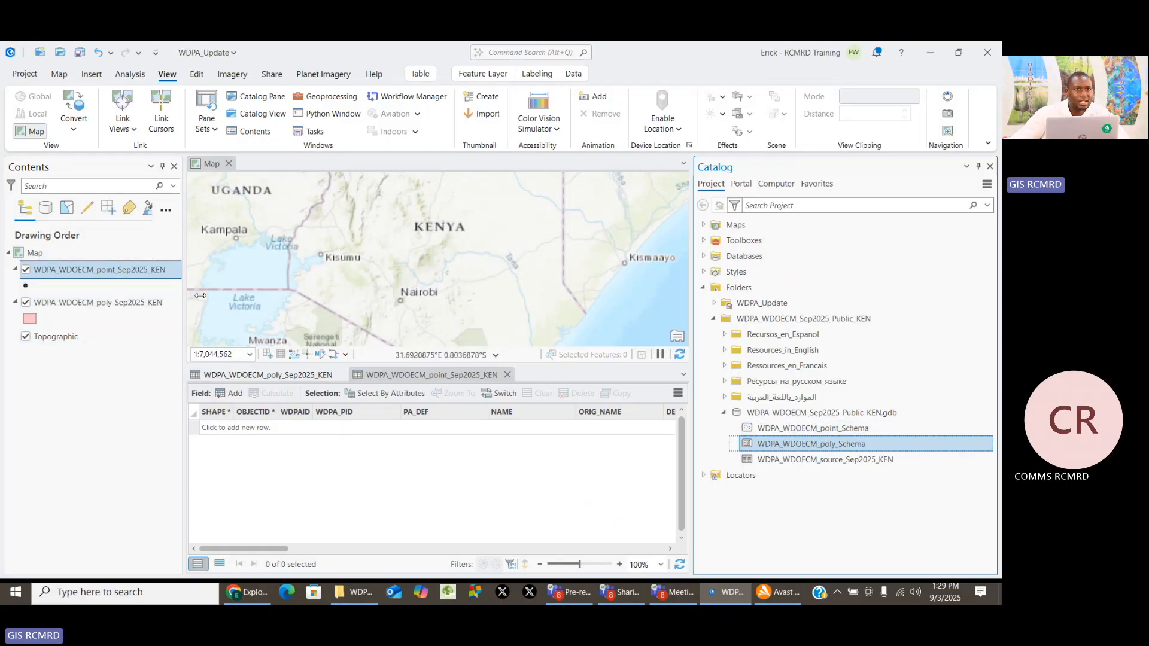
{"action": "mouse_move", "coordinate": [763, 429]}
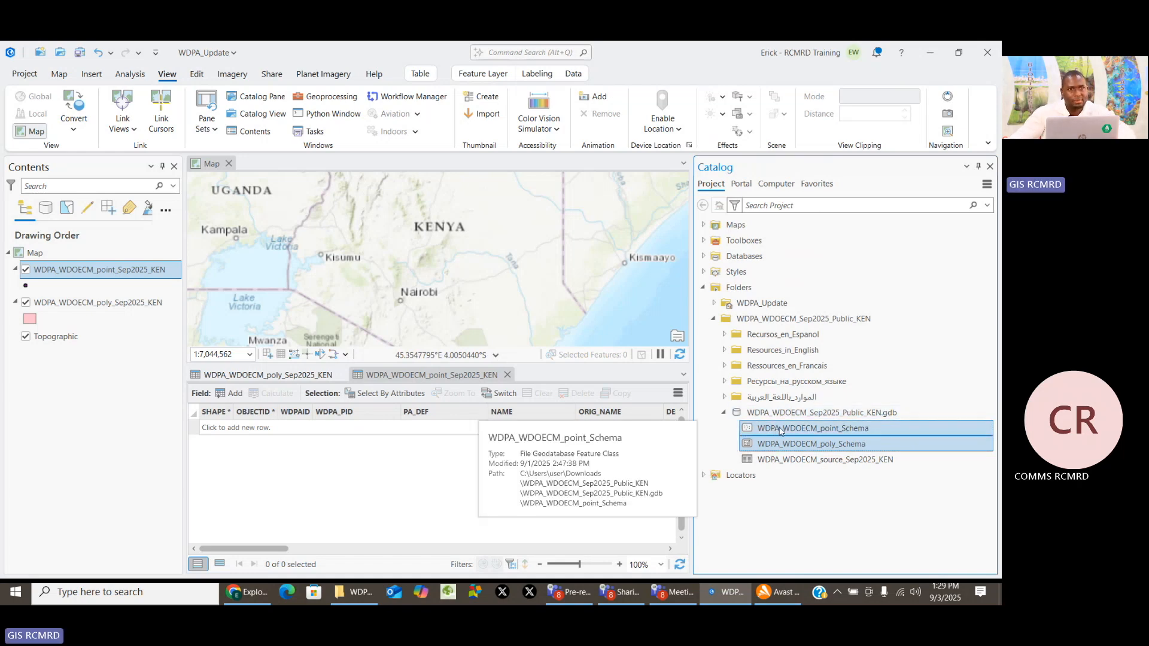
{"action": "left_click_drag", "start_coordinate": [776, 431], "coordinate": [299, 270]}
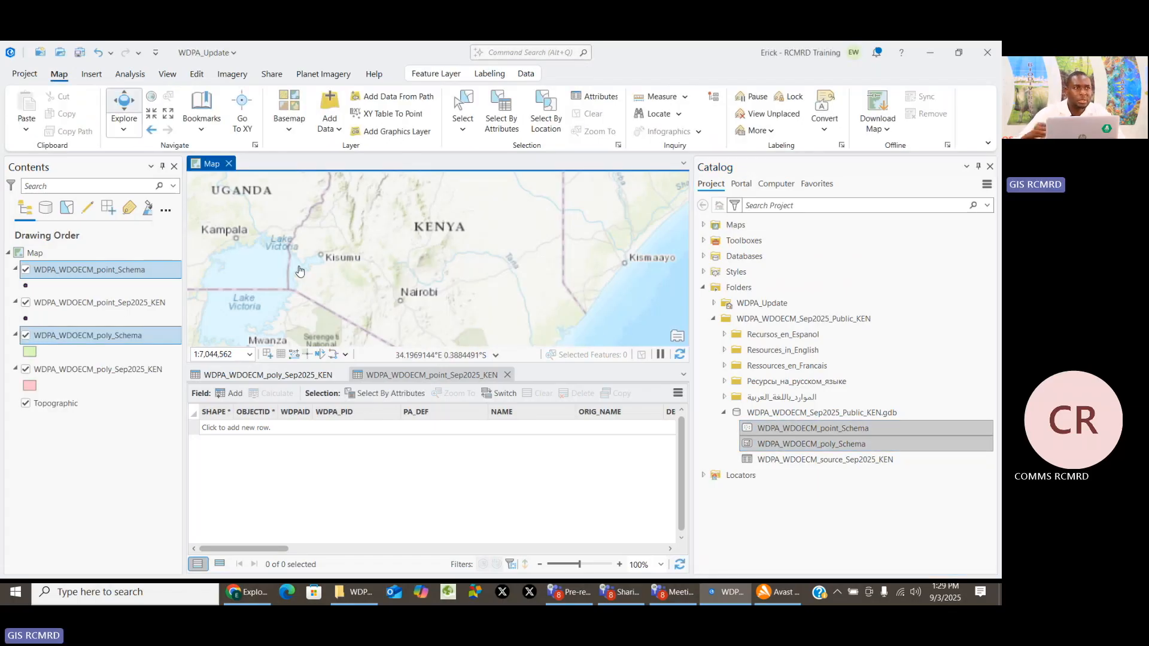
Remove the WDPA_WDOECM_point_Sep2025_KEN and WDPA_WDOECM_poly_Sep2025_KEN layers from the map, keeping both schema layers, and close the Catalog
{"action": "left_click", "coordinate": [96, 302]}
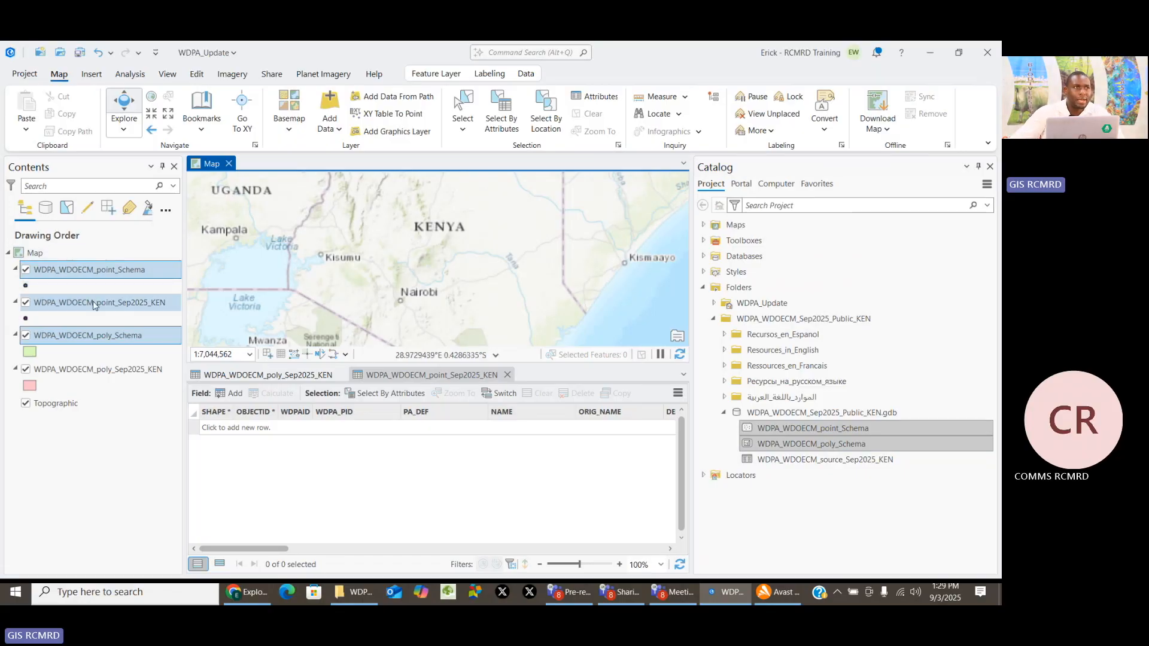
{"action": "left_click", "coordinate": [123, 370], "text": "shift"}
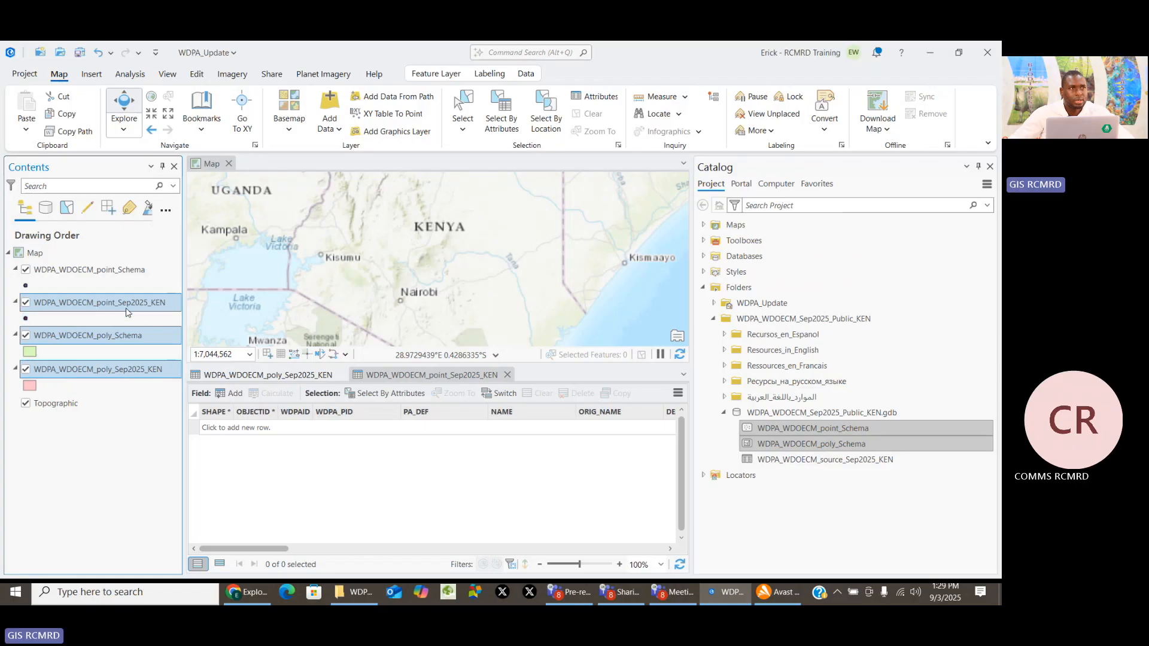
{"action": "left_click", "coordinate": [129, 317]}
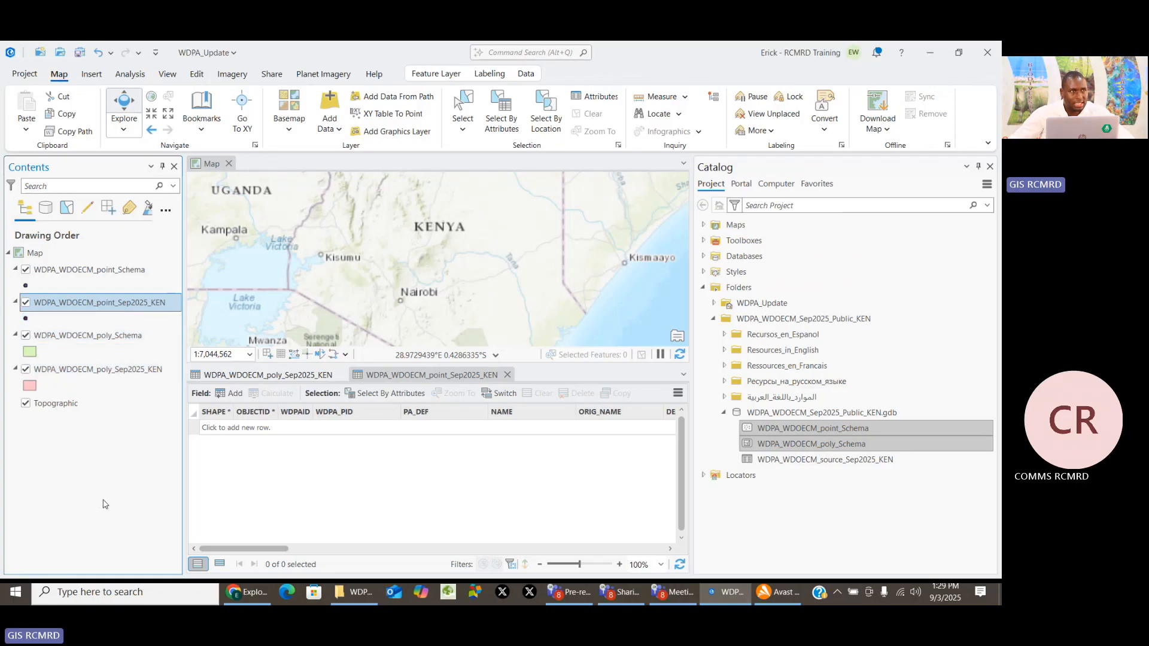
{"action": "left_click", "coordinate": [110, 383], "text": "ctrl"}
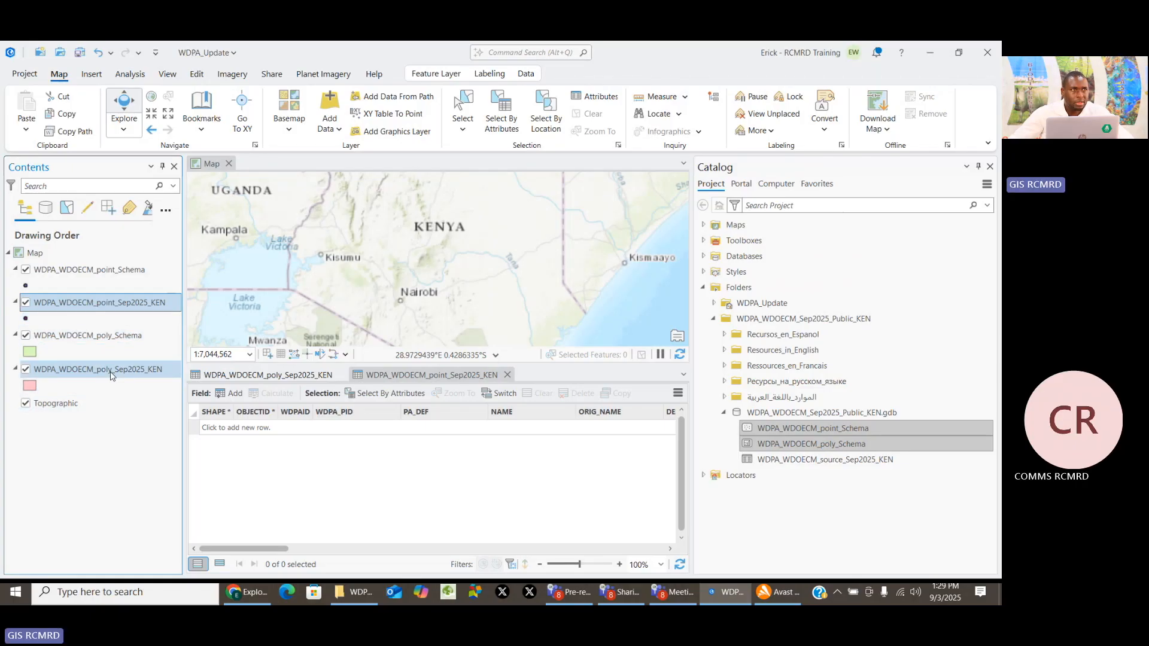
{"action": "right_click", "coordinate": [112, 305]}
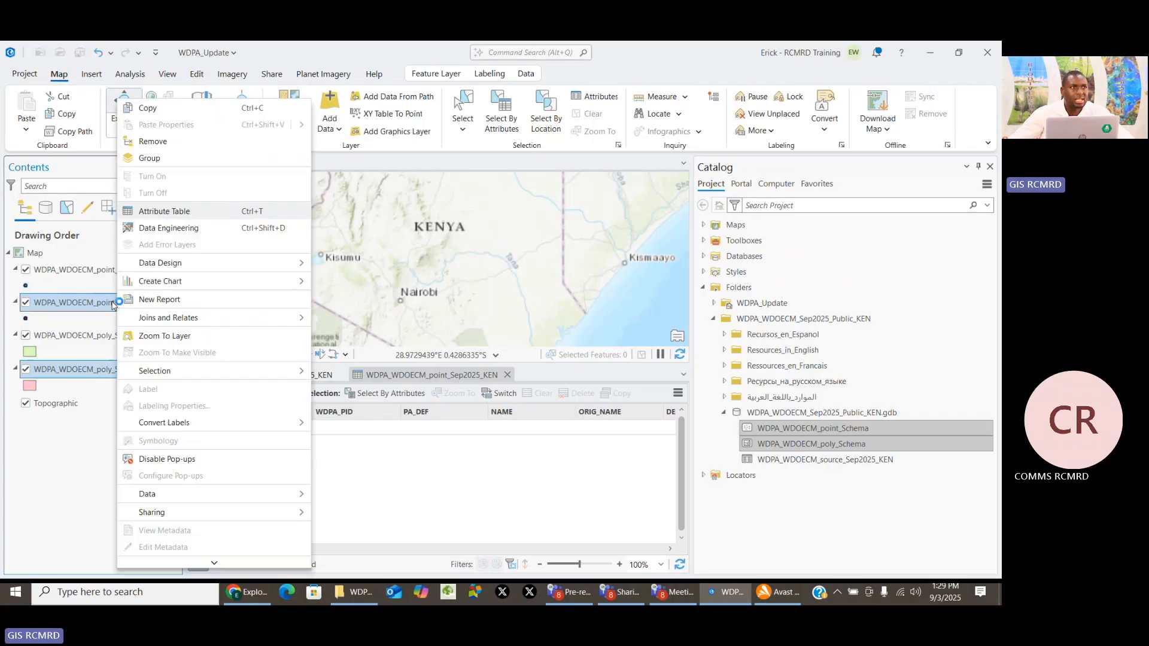
{"action": "left_click", "coordinate": [148, 142]}
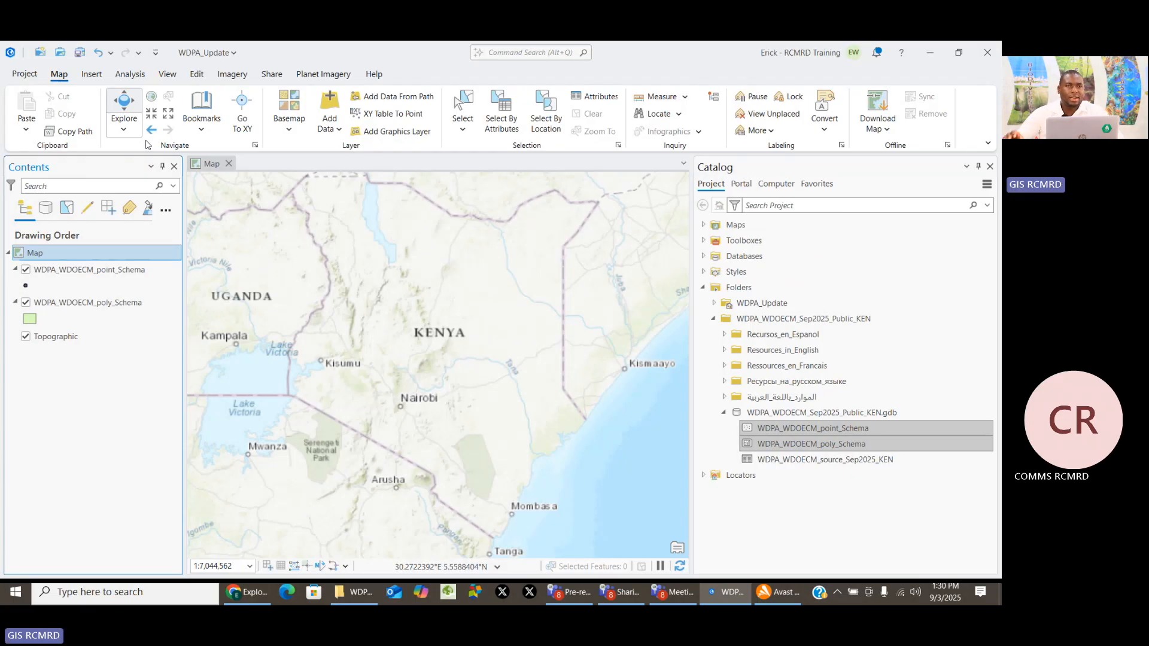
{"action": "left_click", "coordinate": [990, 167]}
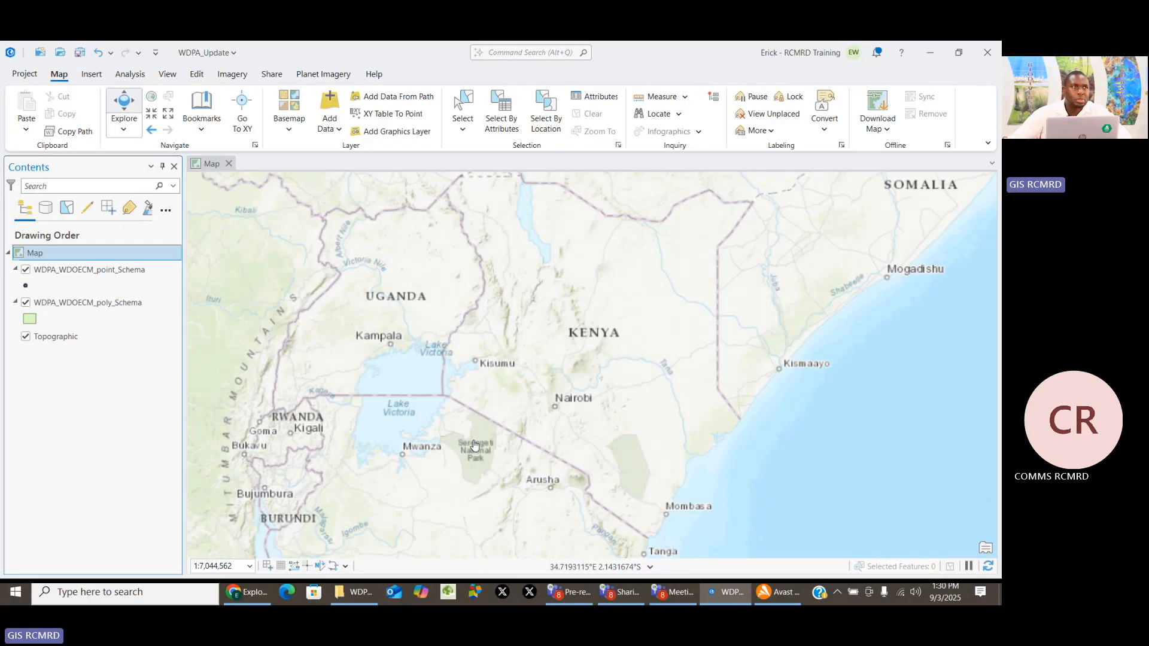
Find the Append geoprocessing tool and set its target dataset to WDPA_WDOECM_poly_Schema
{"action": "left_click", "coordinate": [136, 74]}
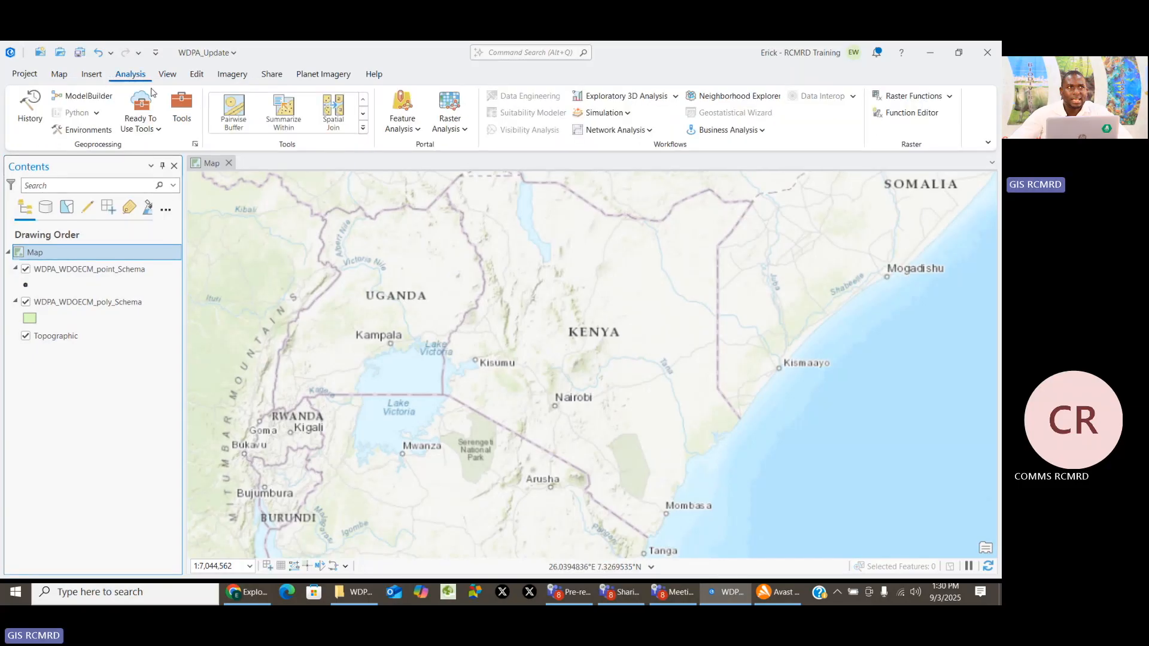
{"action": "left_click", "coordinate": [181, 110]}
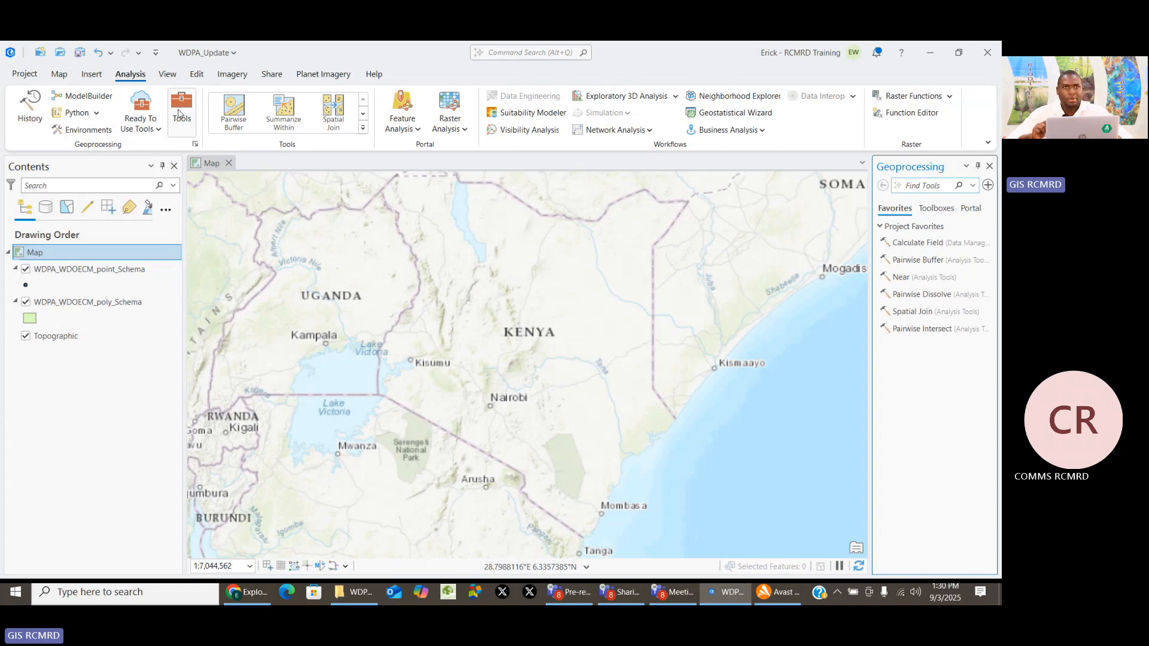
{"action": "type", "text": "append"}
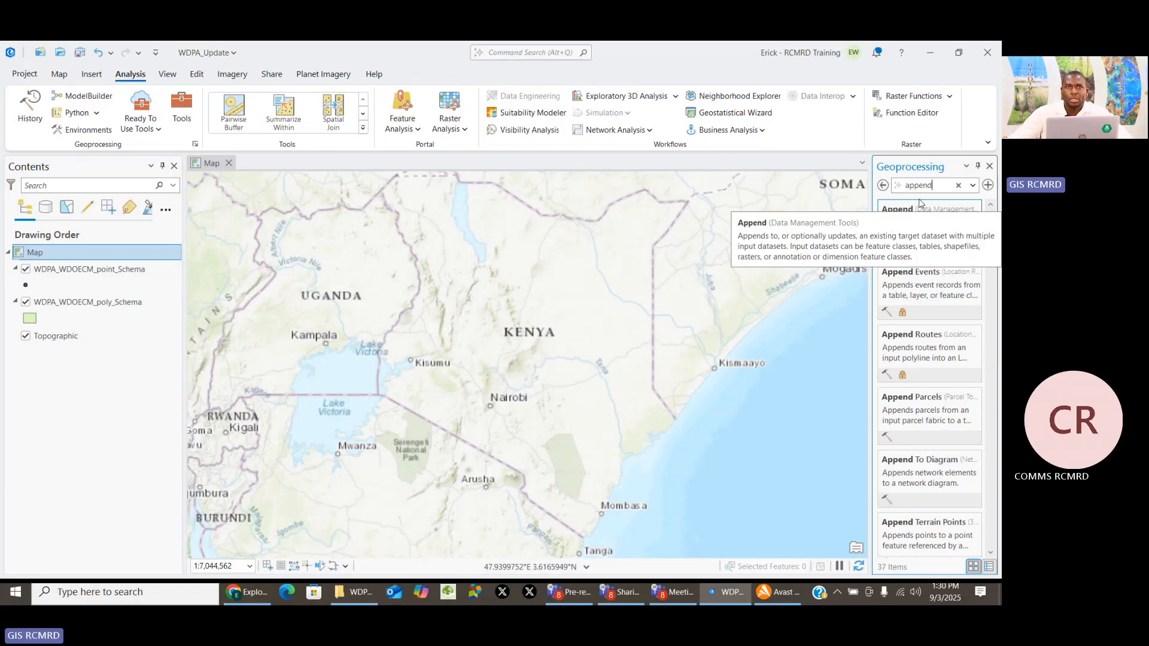
{"action": "left_click", "coordinate": [906, 218]}
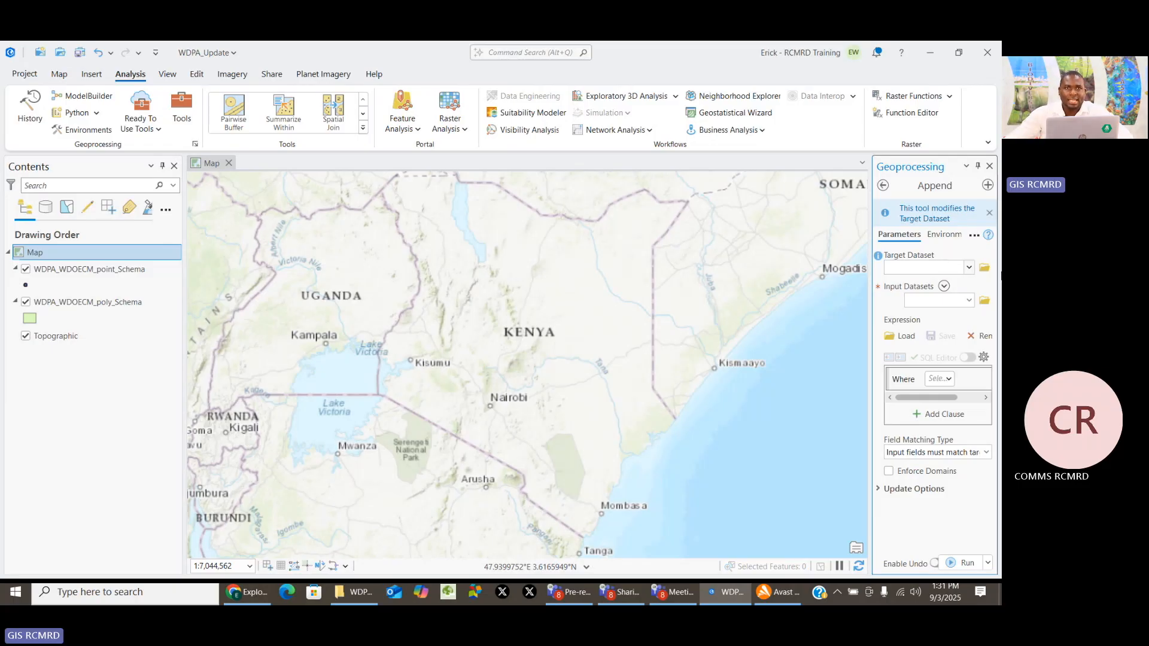
{"action": "left_click", "coordinate": [969, 268]}
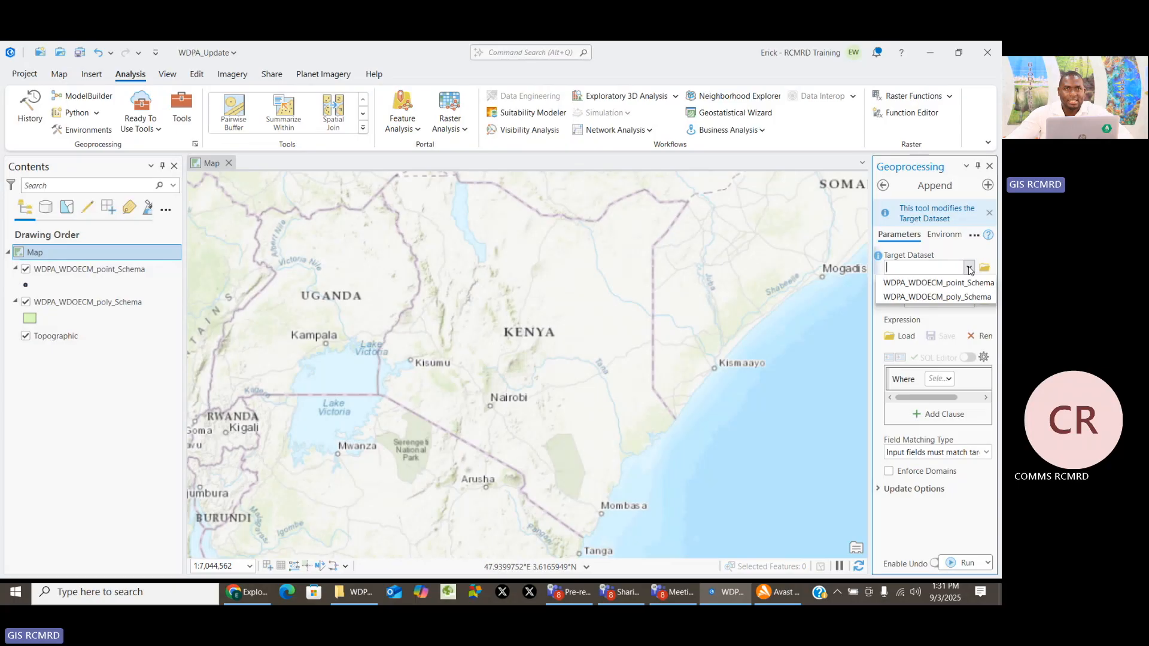
{"action": "left_click", "coordinate": [954, 297]}
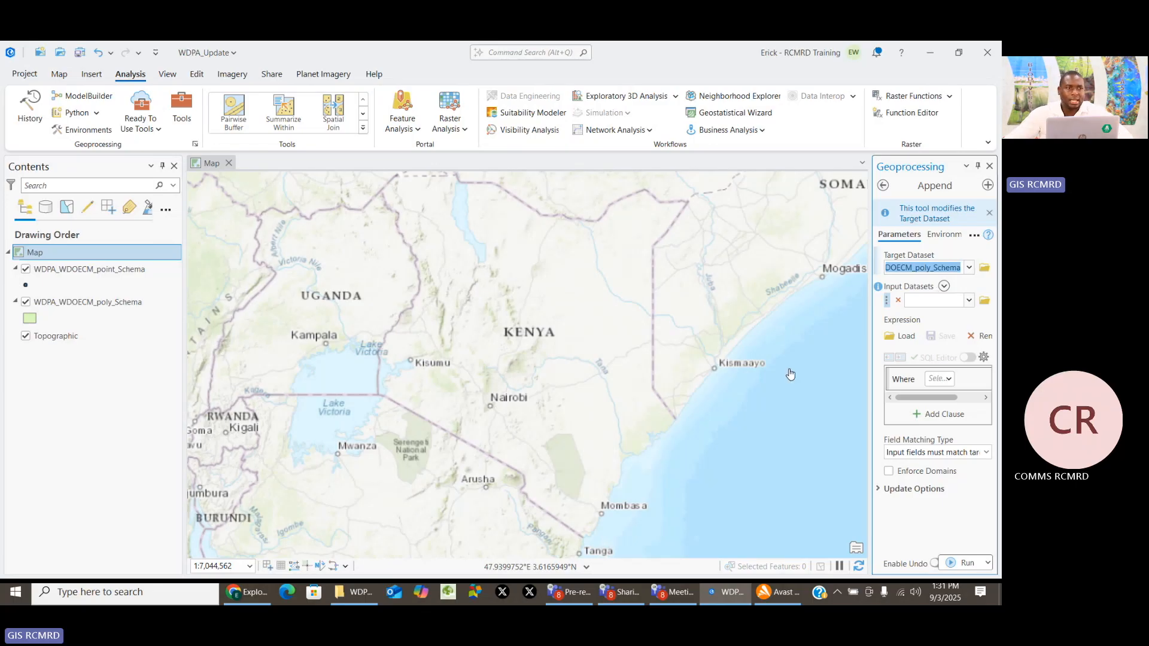
Switch to Chrome and open the course section Module 2: Protected Areas Database Management (Intermediate)
{"action": "left_click", "coordinate": [248, 597]}
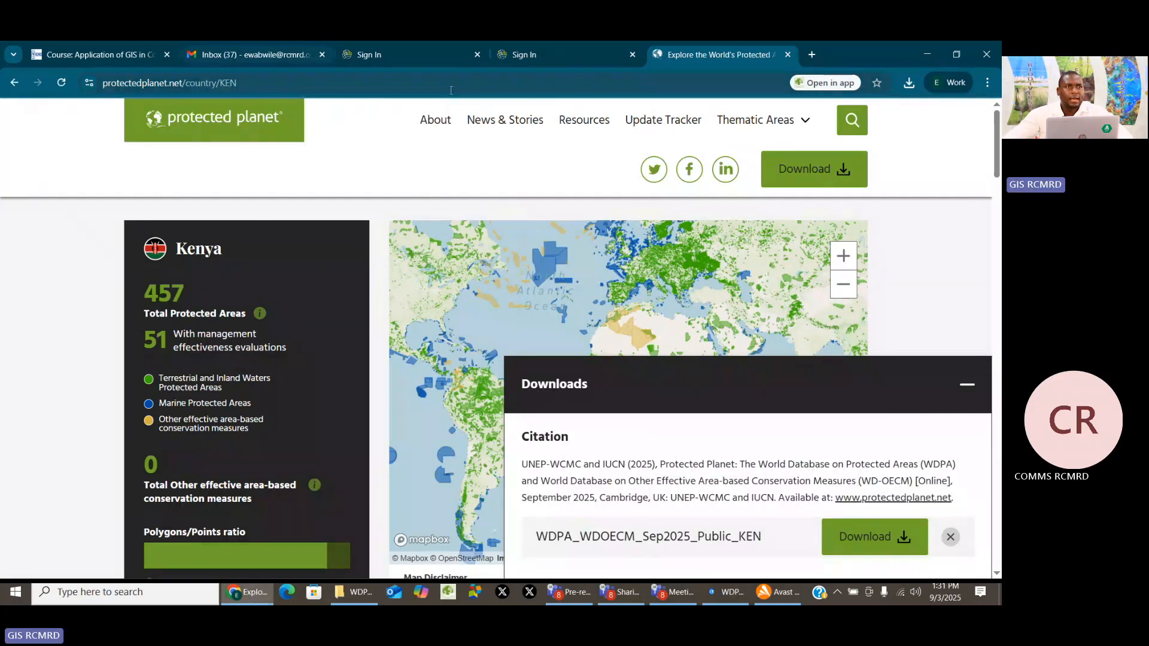
{"action": "left_click", "coordinate": [96, 54]}
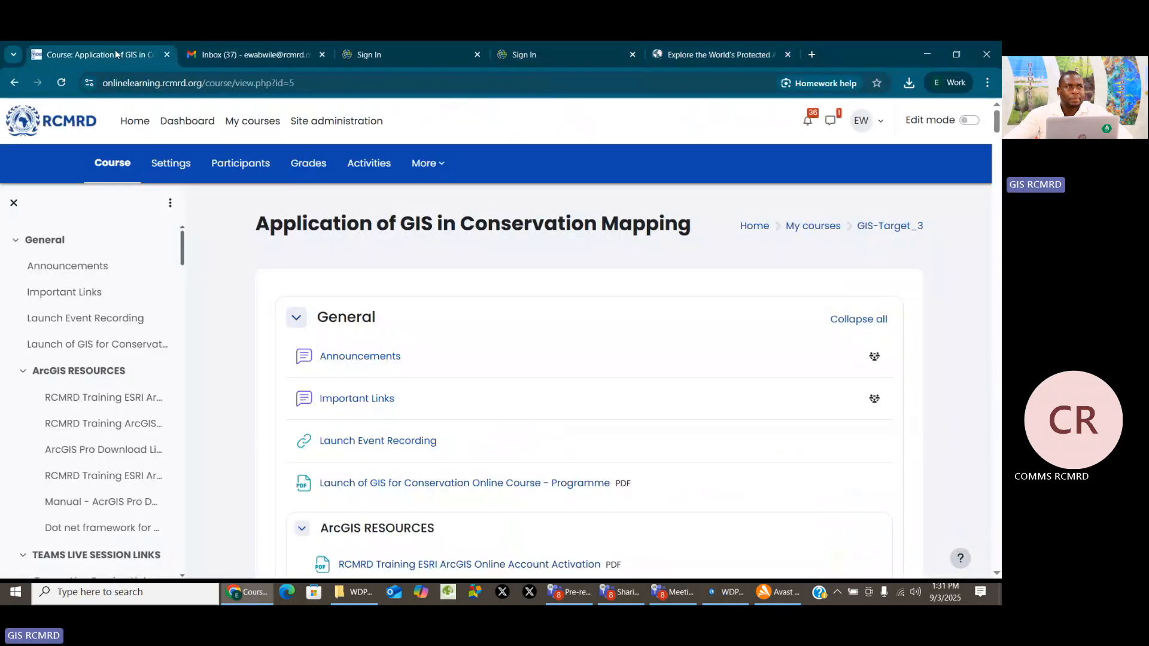
{"action": "scroll", "coordinate": [151, 427], "scroll_direction": "down", "scroll_amount": 5}
{"action": "scroll", "coordinate": [90, 506], "scroll_direction": "down", "scroll_amount": 10}
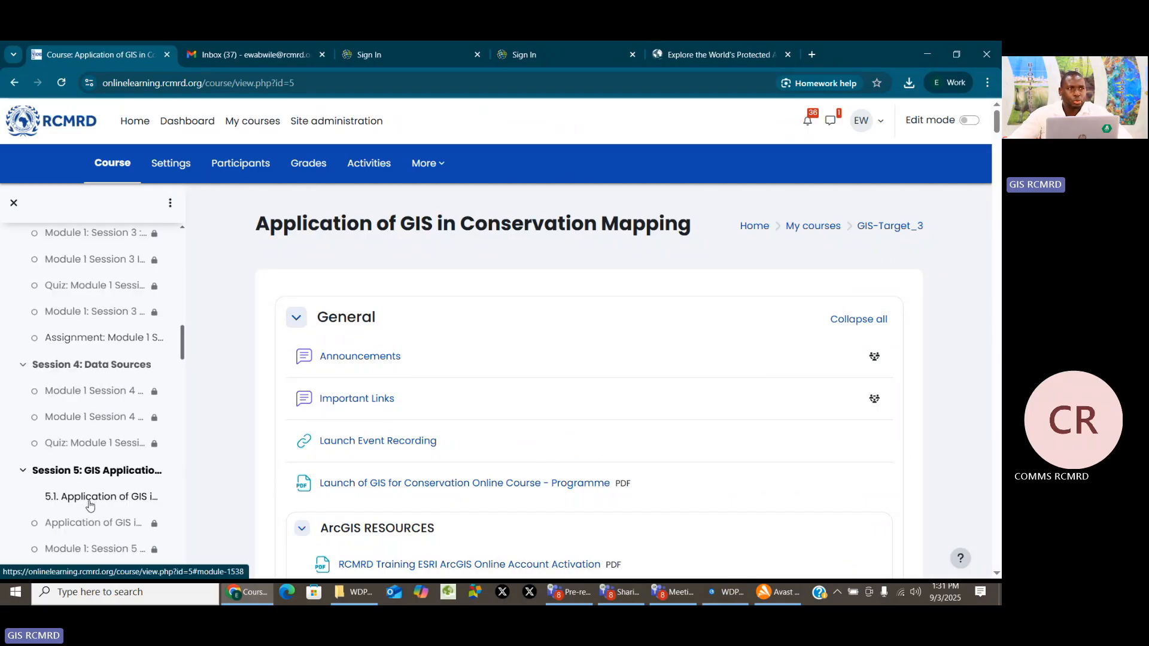
{"action": "scroll", "coordinate": [90, 506], "scroll_direction": "down", "scroll_amount": 5}
{"action": "left_click", "coordinate": [96, 407]}
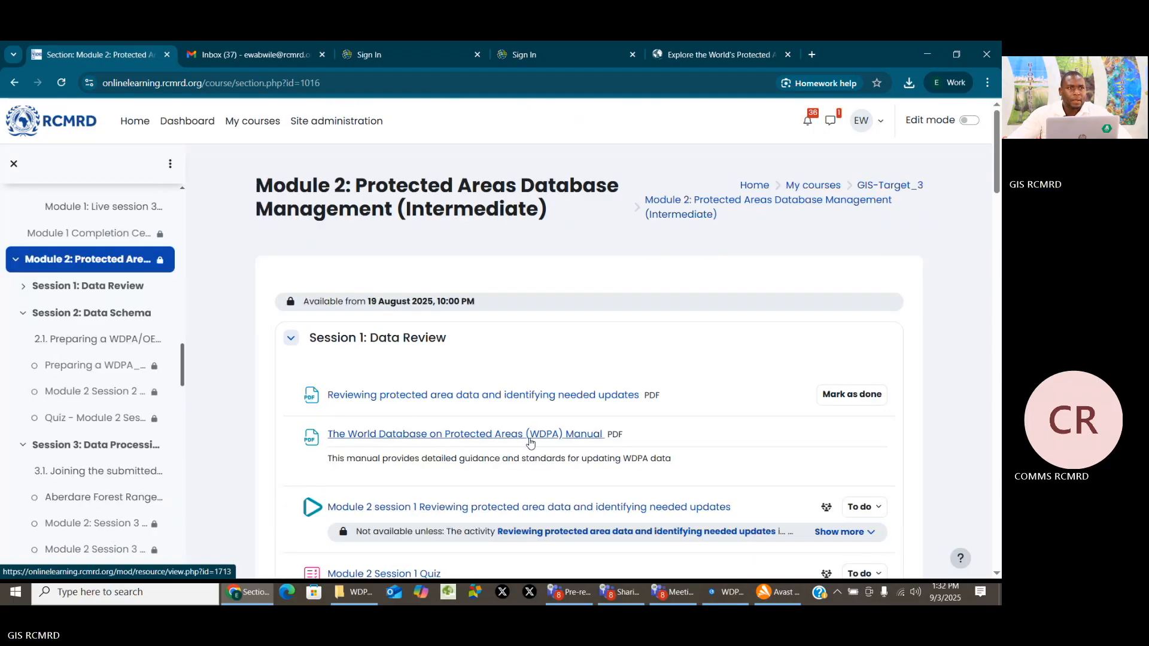
Download the Aberdare Forest Ranges Data file from Session 3: Data Processing
{"action": "scroll", "coordinate": [530, 443], "scroll_direction": "down", "scroll_amount": 4}
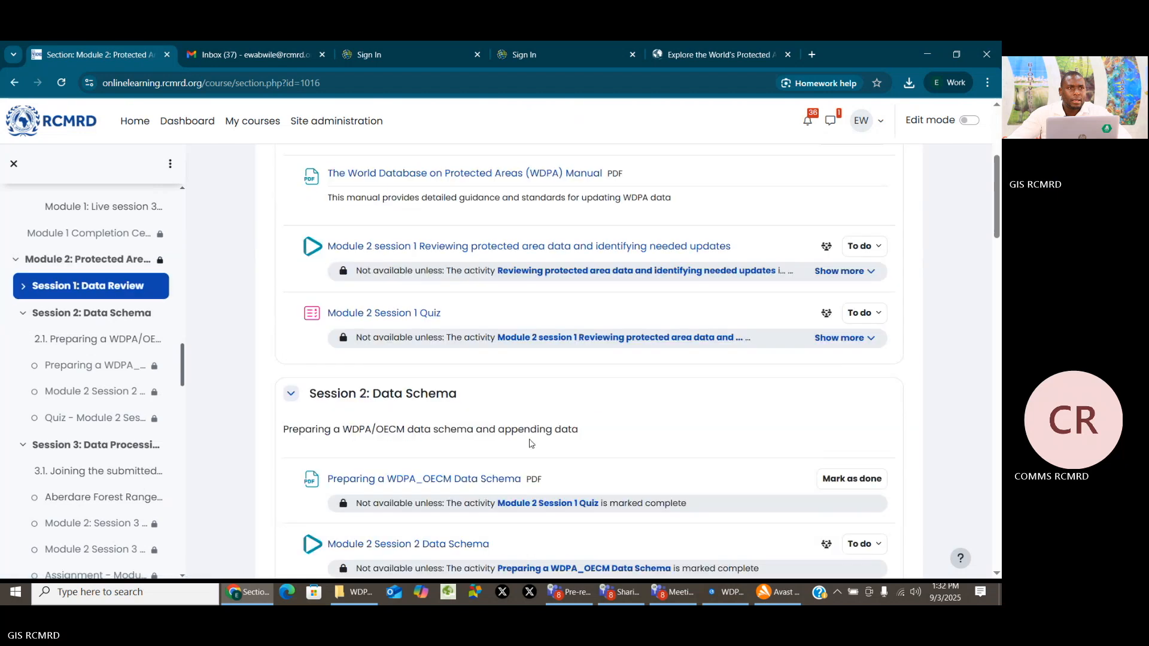
{"action": "scroll", "coordinate": [530, 443], "scroll_direction": "down", "scroll_amount": 2}
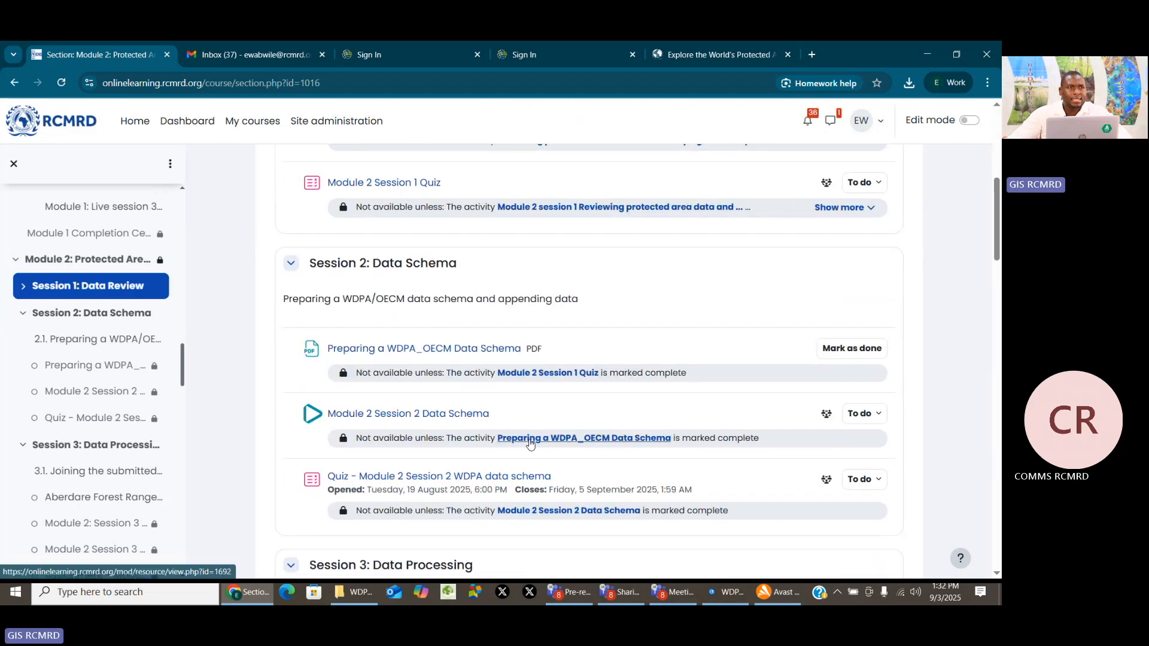
{"action": "scroll", "coordinate": [530, 443], "scroll_direction": "down", "scroll_amount": 3}
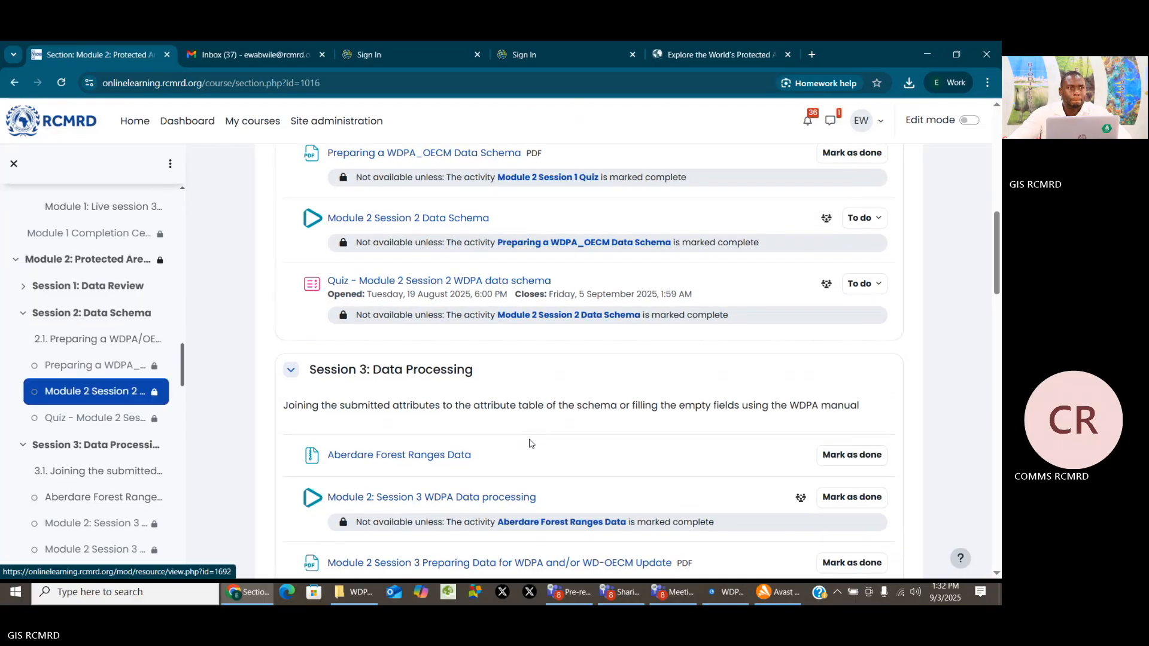
{"action": "scroll", "coordinate": [529, 443], "scroll_direction": "up", "scroll_amount": 2}
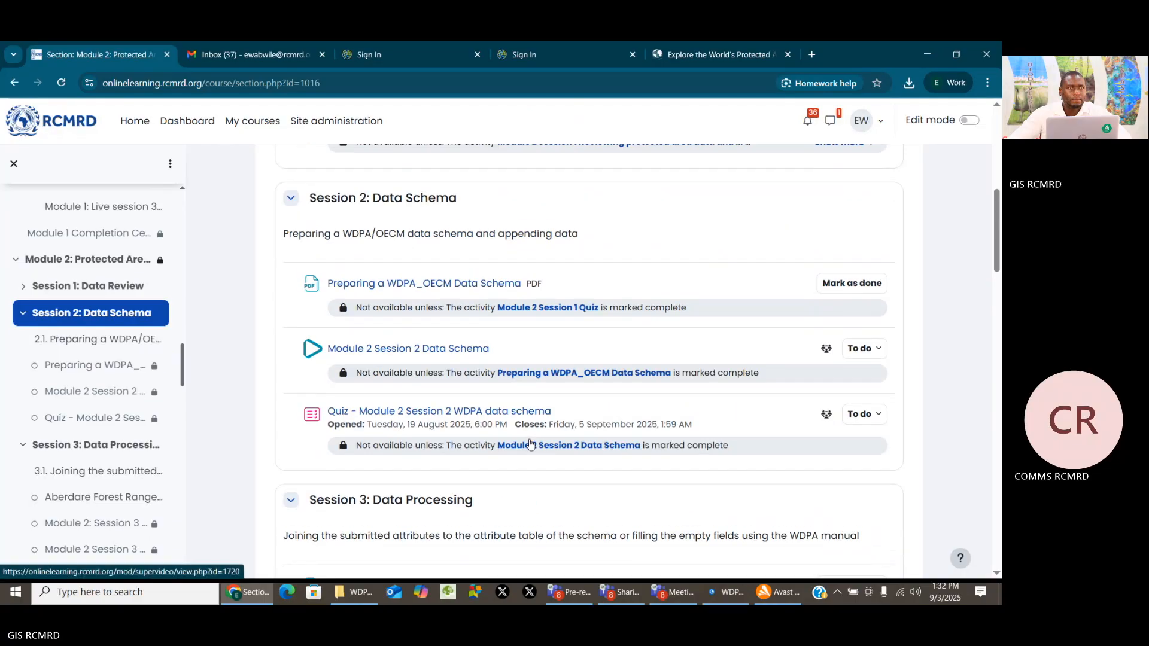
{"action": "scroll", "coordinate": [530, 443], "scroll_direction": "up", "scroll_amount": 7}
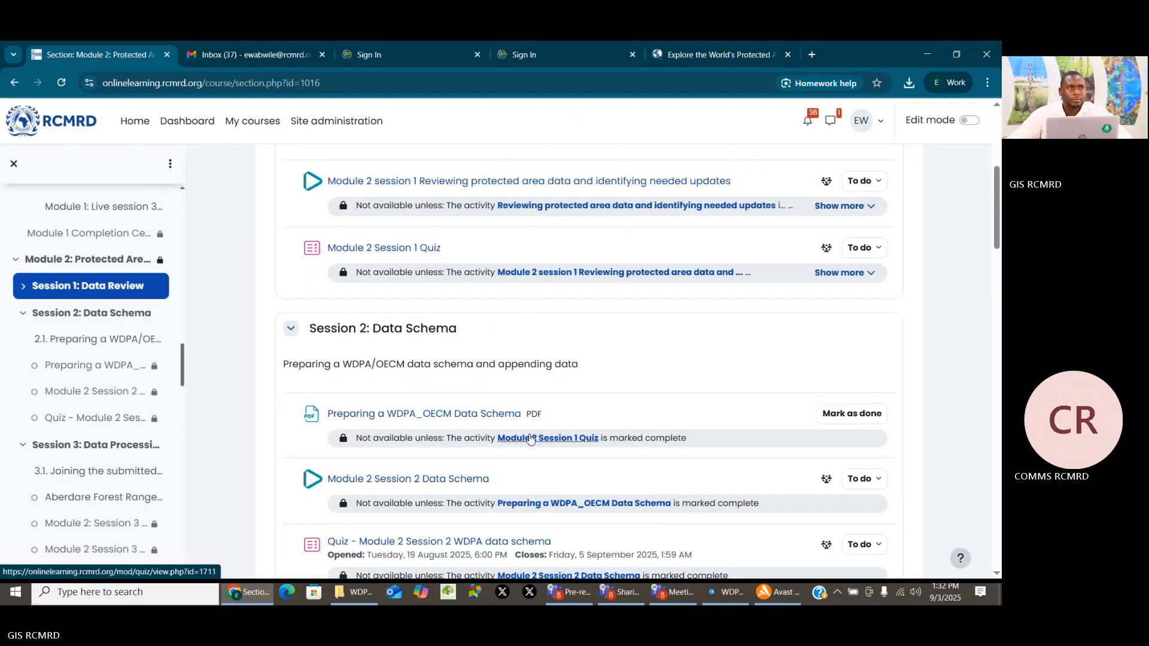
{"action": "scroll", "coordinate": [530, 437], "scroll_direction": "down", "scroll_amount": 6}
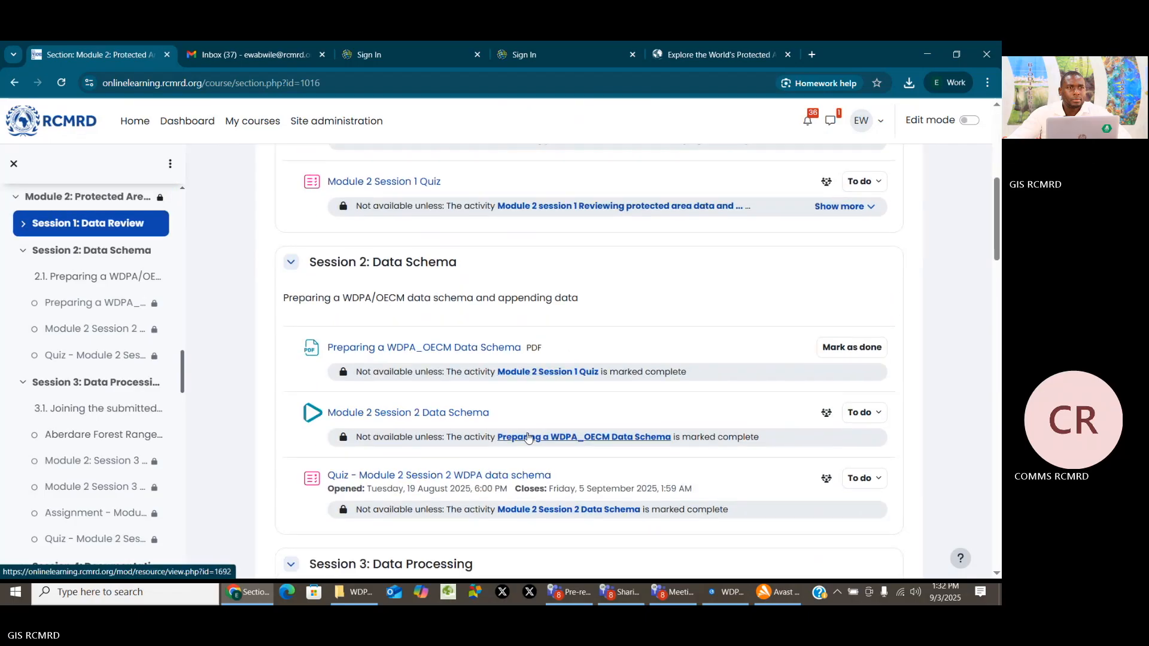
{"action": "scroll", "coordinate": [530, 434], "scroll_direction": "down", "scroll_amount": 4}
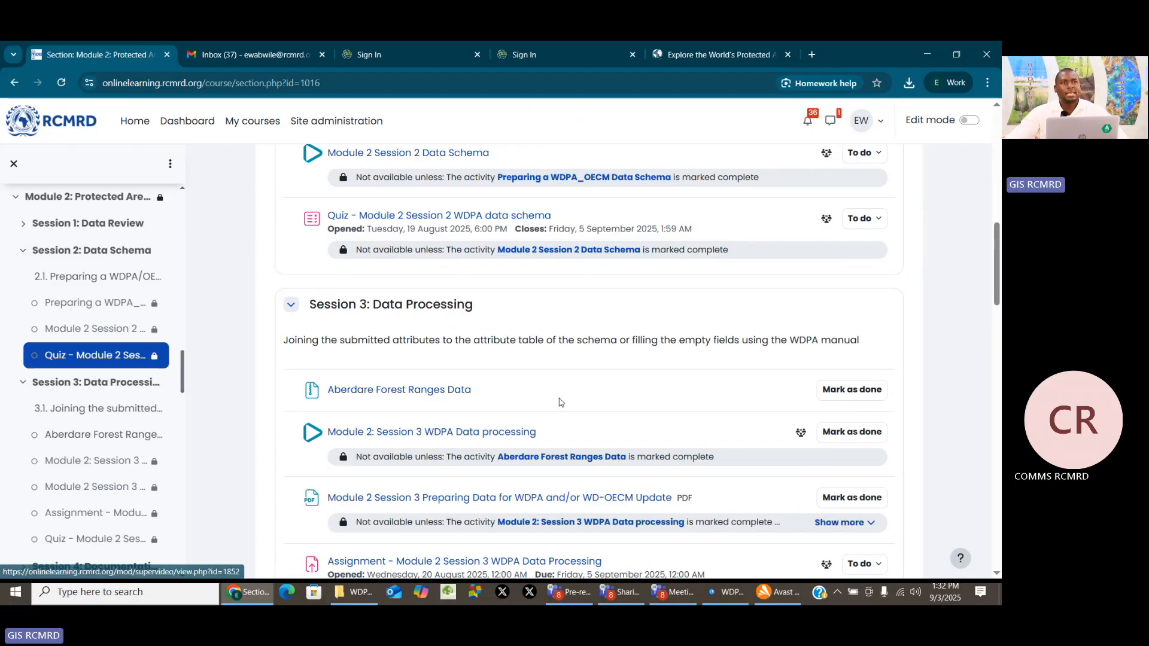
{"action": "scroll", "coordinate": [456, 408], "scroll_direction": "down", "scroll_amount": 1}
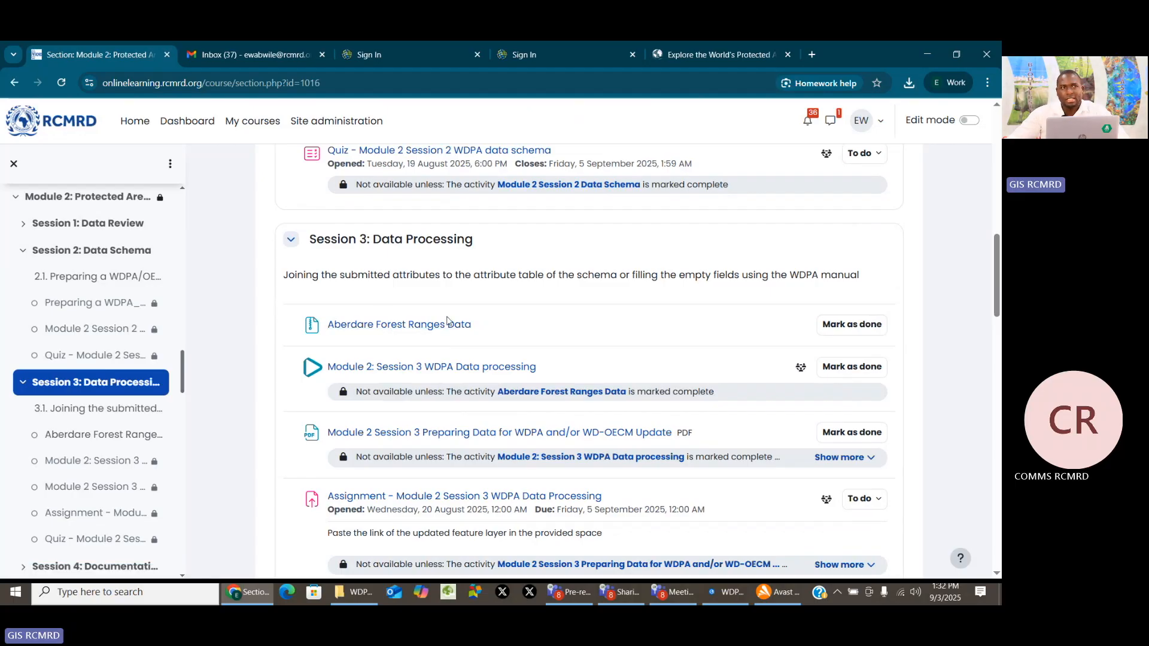
{"action": "left_click", "coordinate": [356, 328]}
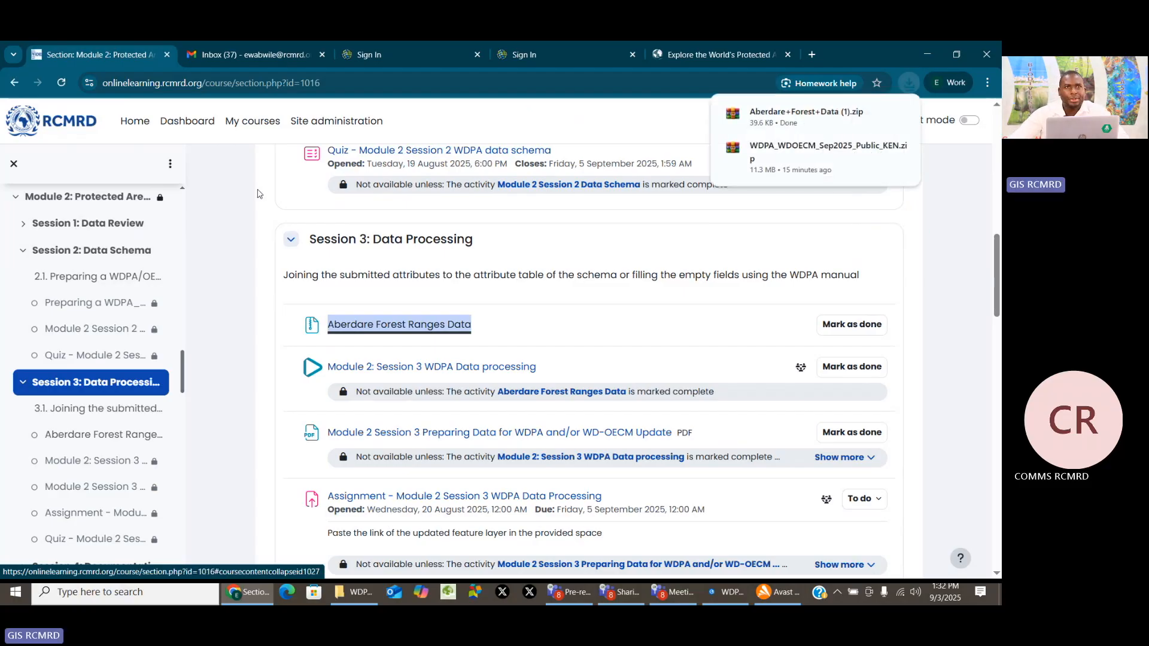
Locate the downloaded Aberdare+Forest+Data (1) archive in the Downloads folder and extract it
{"action": "mouse_move", "coordinate": [813, 114]}
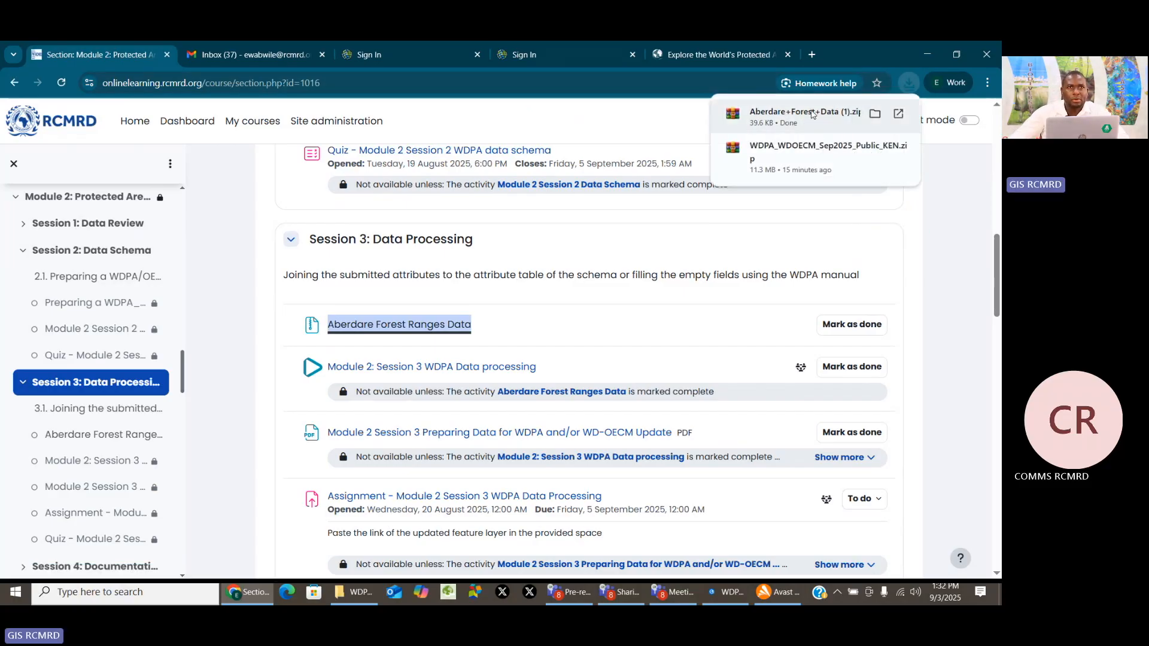
{"action": "left_click", "coordinate": [876, 115]}
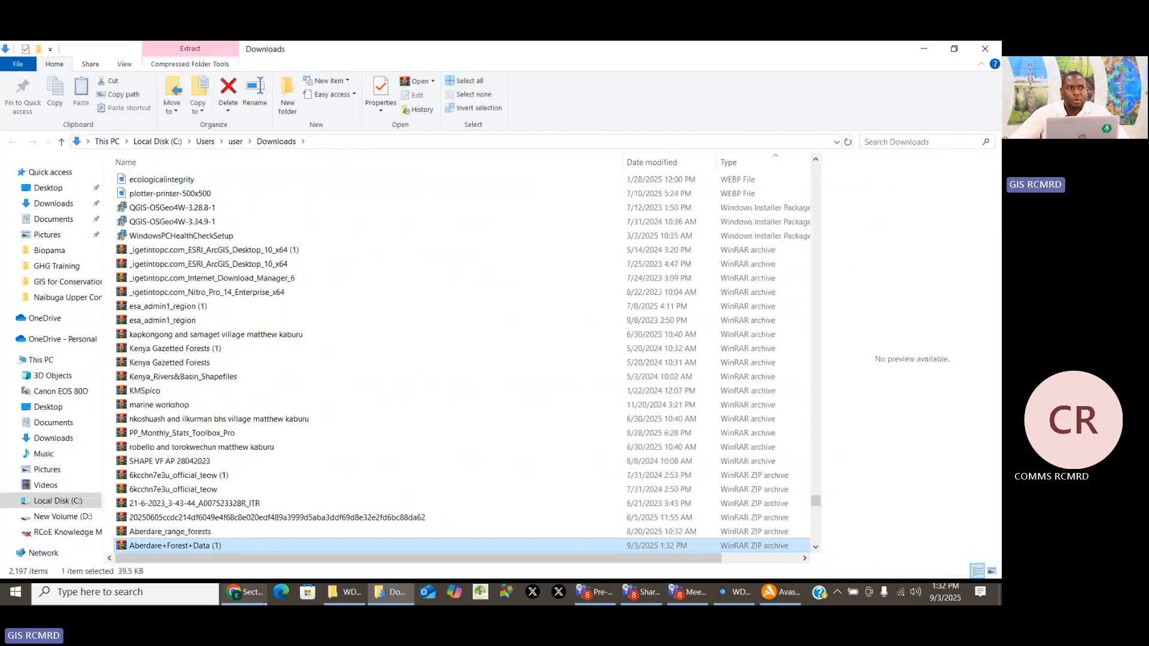
{"action": "scroll", "coordinate": [228, 527], "scroll_direction": "down", "scroll_amount": 4}
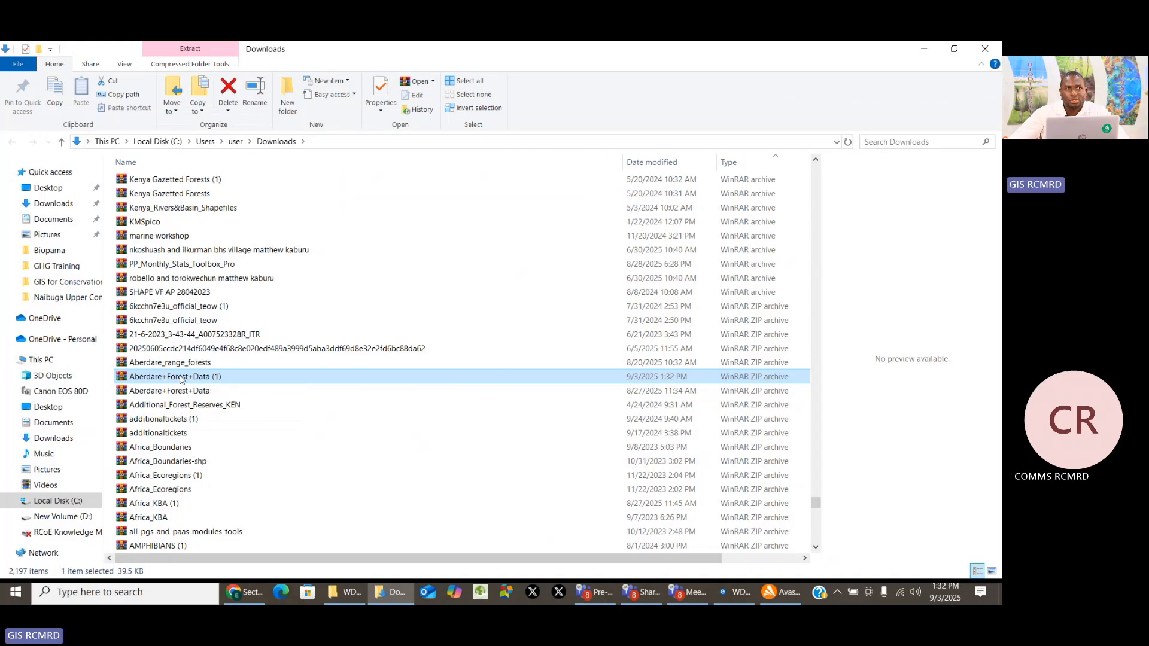
{"action": "right_click", "coordinate": [180, 378]}
{"action": "left_click", "coordinate": [250, 162]}
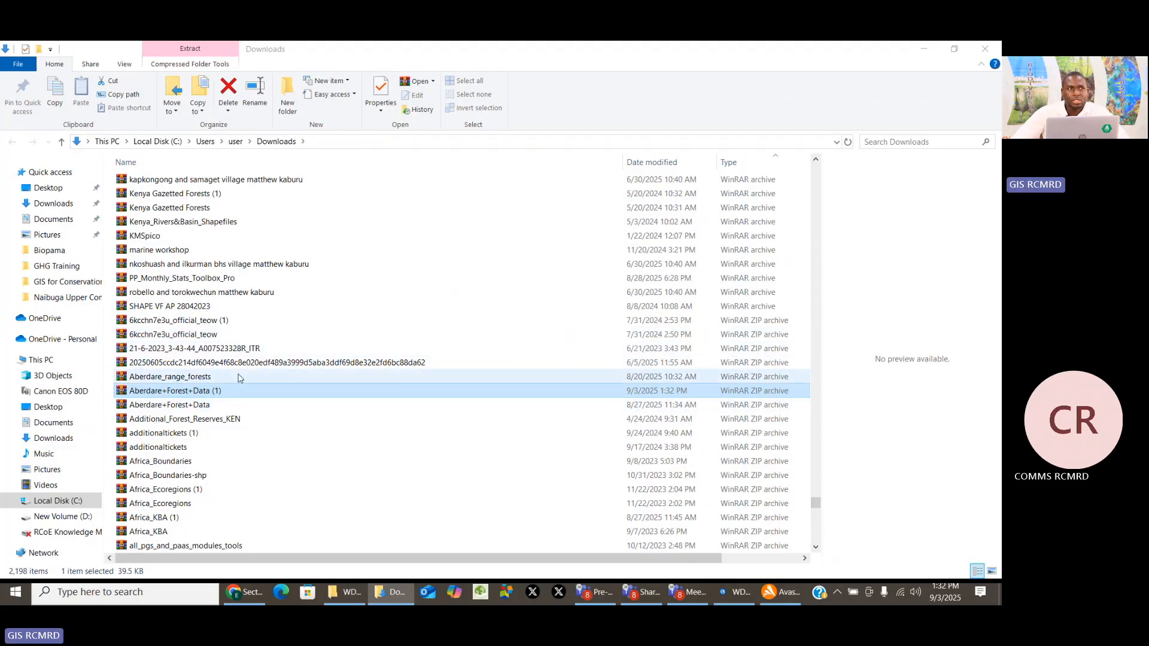
Inspect the files inside the Aberdare_range_forests archive and close the archive viewer
{"action": "left_click", "coordinate": [202, 378]}
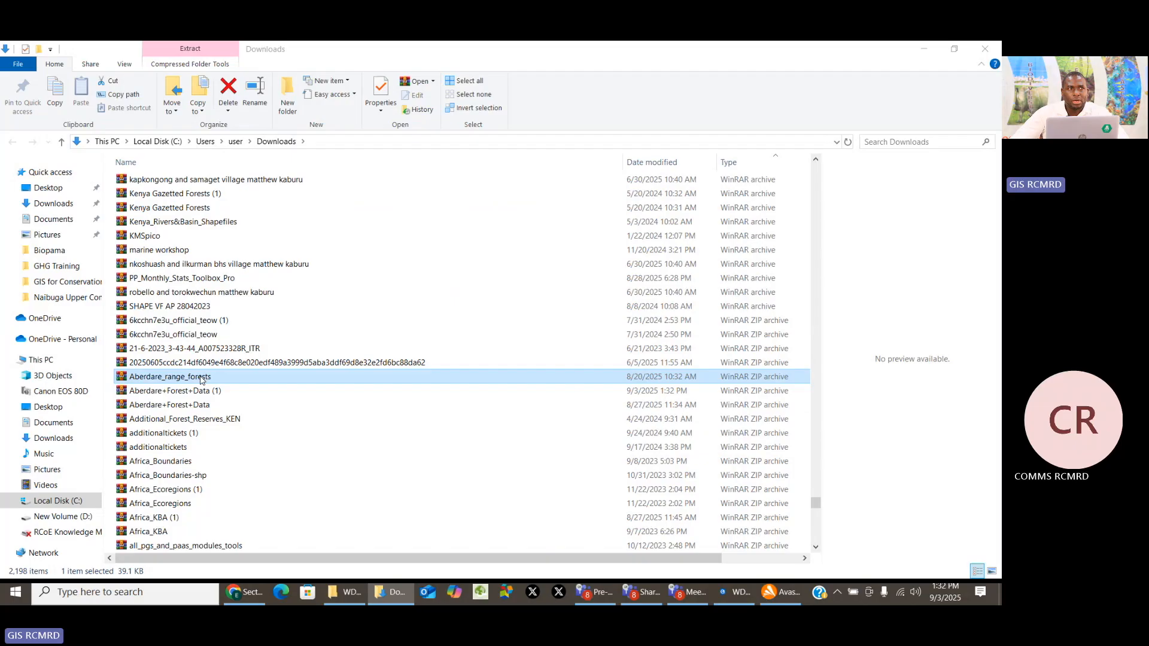
{"action": "double_click", "coordinate": [202, 379]}
{"action": "left_click", "coordinate": [744, 113]}
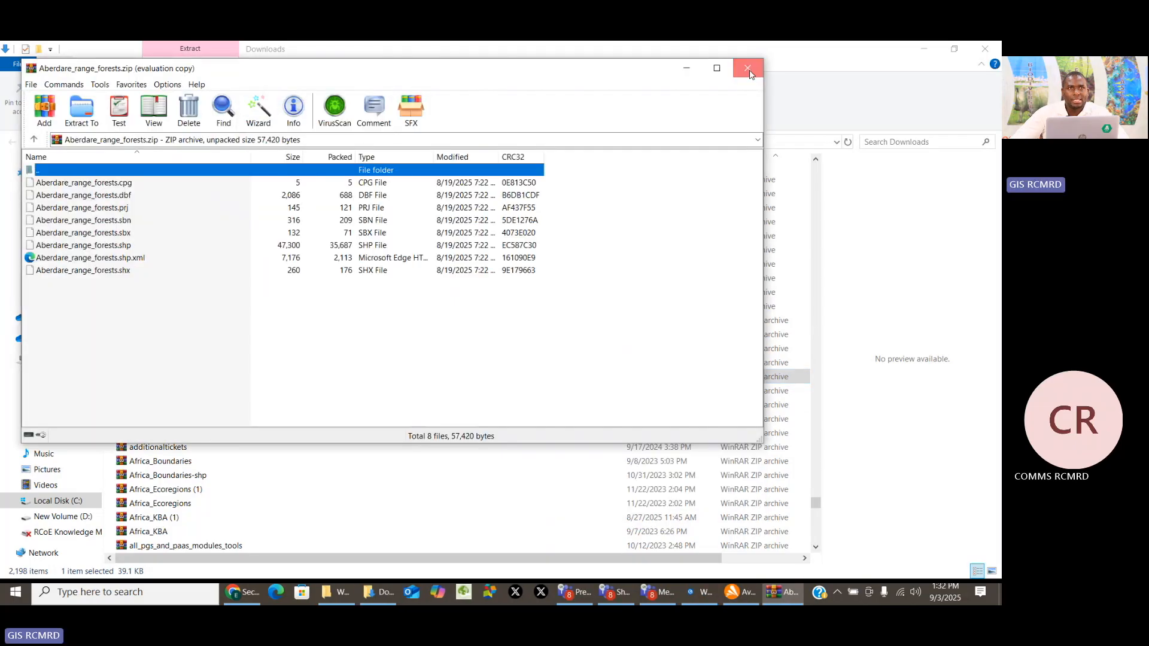
{"action": "left_click", "coordinate": [749, 70]}
Find the extracted Aberdare+Forest+Data (1) folder in Downloads, check its shapefile components, and switch back to ArcGIS Pro
{"action": "scroll", "coordinate": [287, 456], "scroll_direction": "up", "scroll_amount": 10}
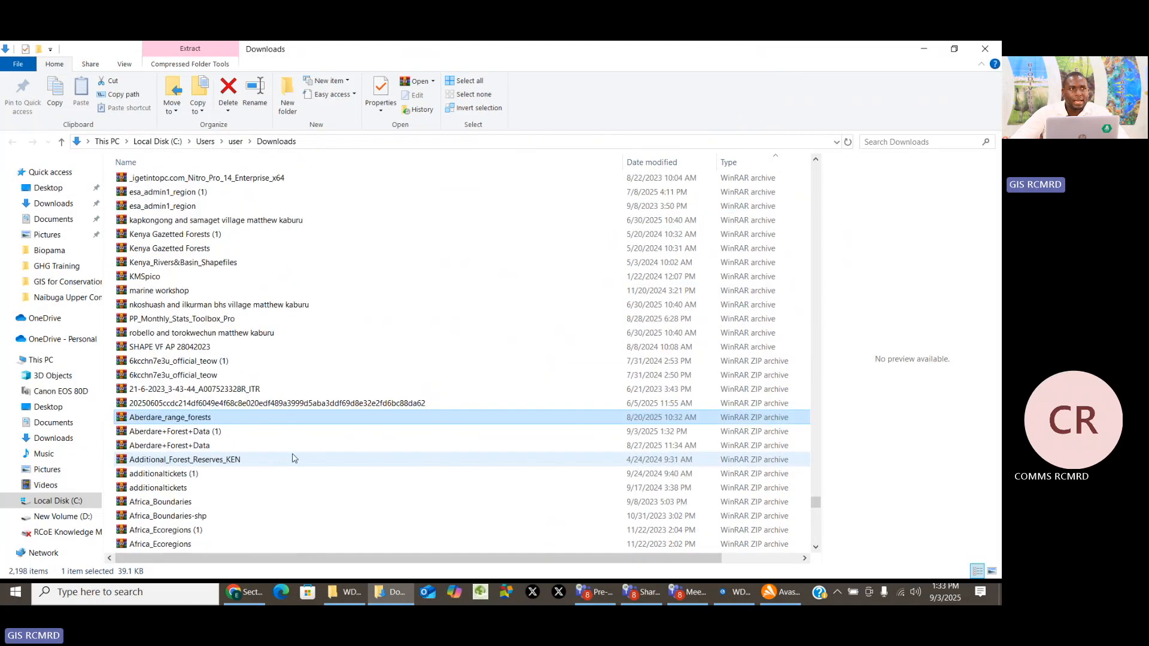
{"action": "scroll", "coordinate": [302, 455], "scroll_direction": "down", "scroll_amount": 15}
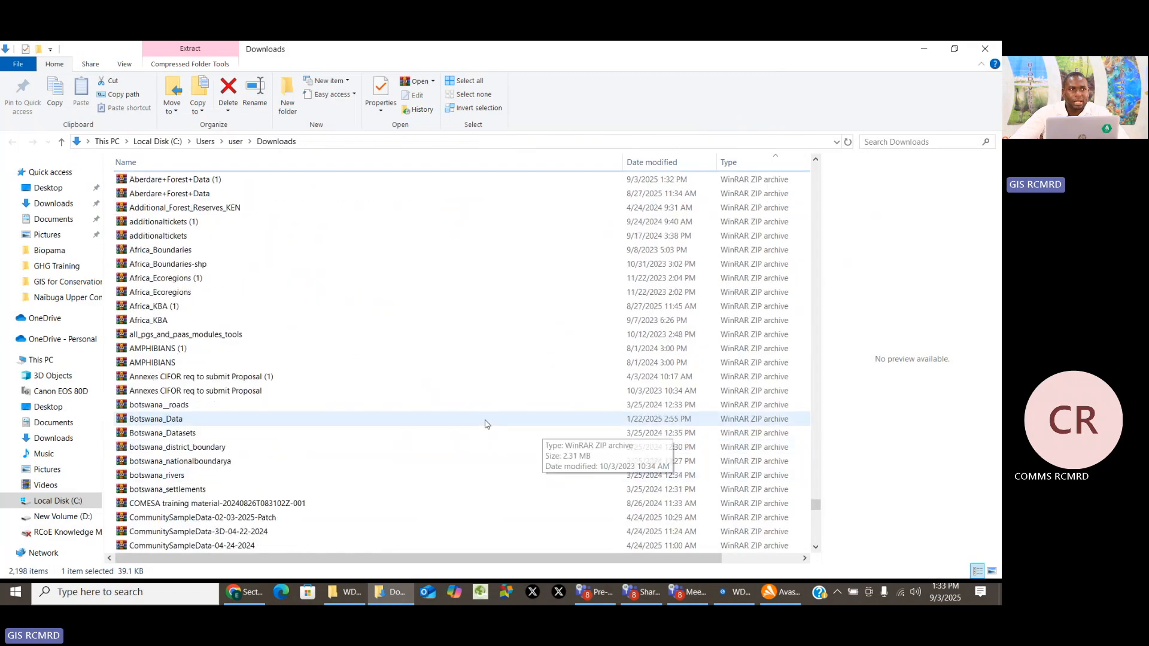
{"action": "scroll", "coordinate": [480, 423], "scroll_direction": "down", "scroll_amount": 20}
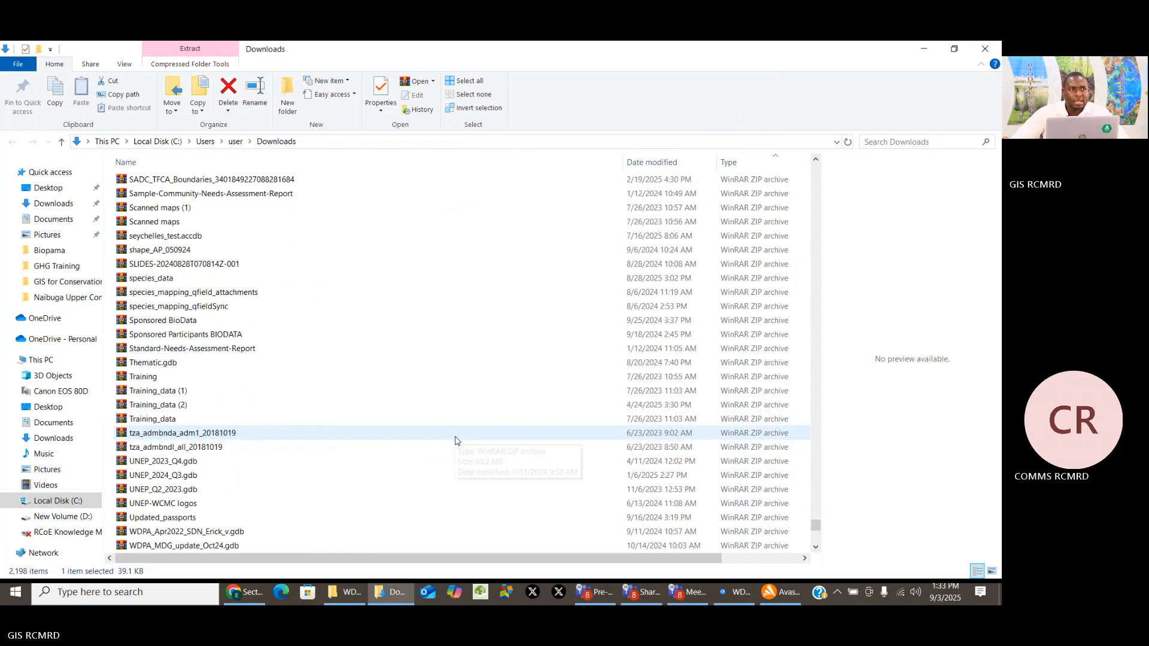
{"action": "scroll", "coordinate": [456, 439], "scroll_direction": "down", "scroll_amount": 8}
{"action": "left_click_drag", "start_coordinate": [816, 539], "coordinate": [825, 184]}
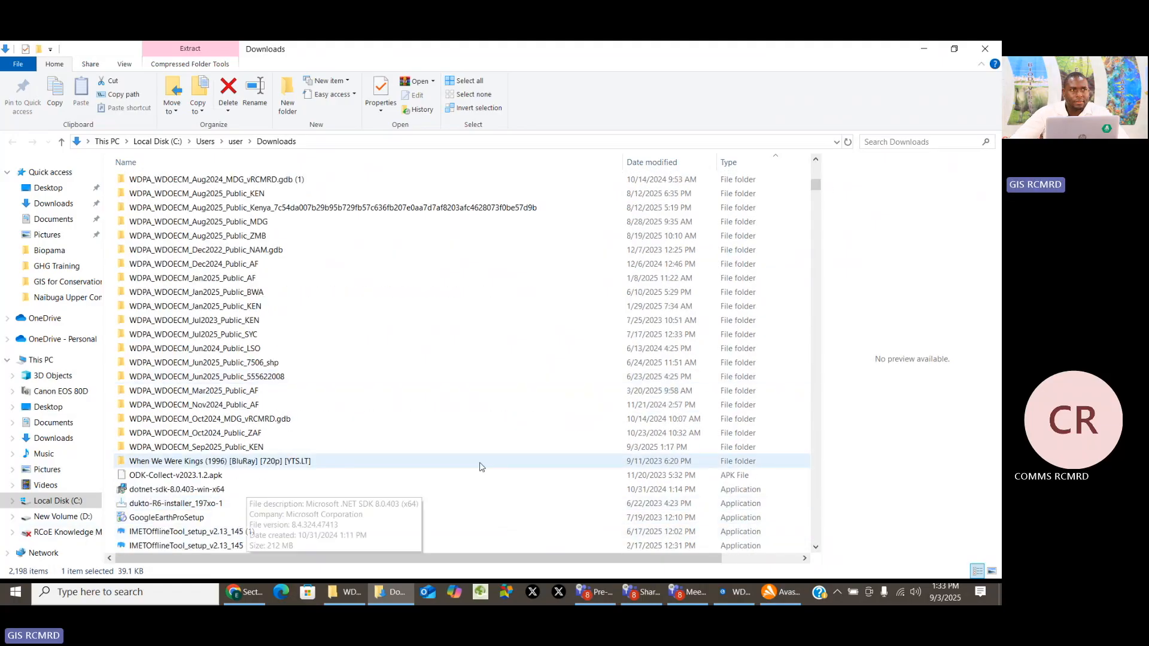
{"action": "left_click_drag", "start_coordinate": [817, 190], "coordinate": [819, 155]}
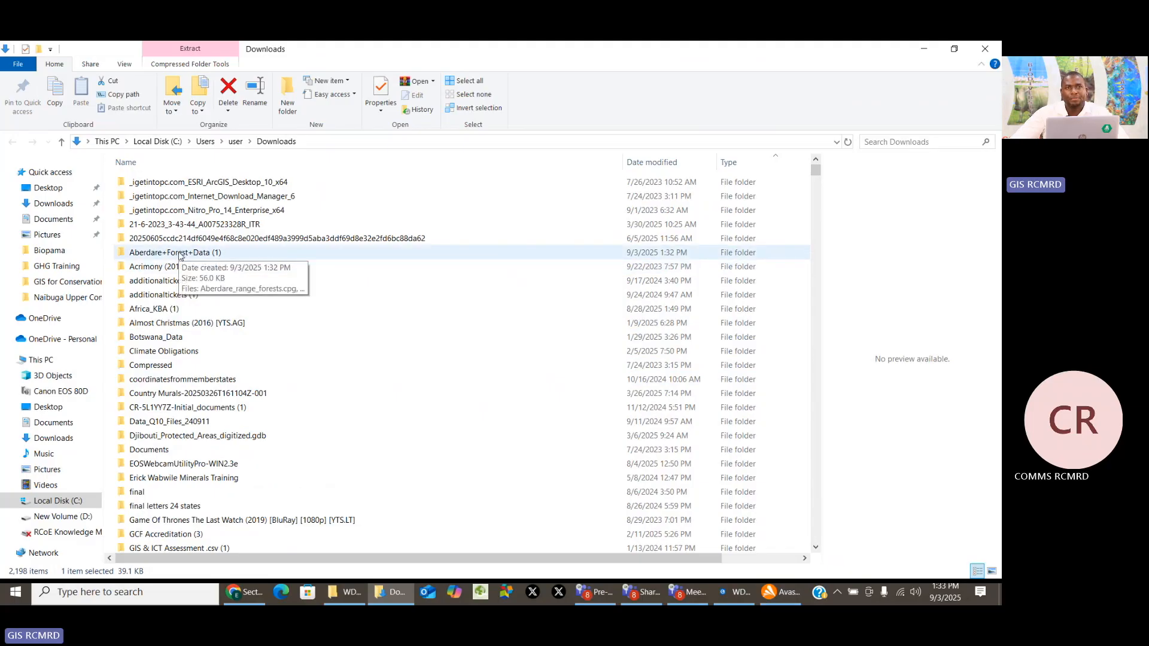
{"action": "left_click", "coordinate": [179, 255]}
{"action": "double_click", "coordinate": [179, 254]}
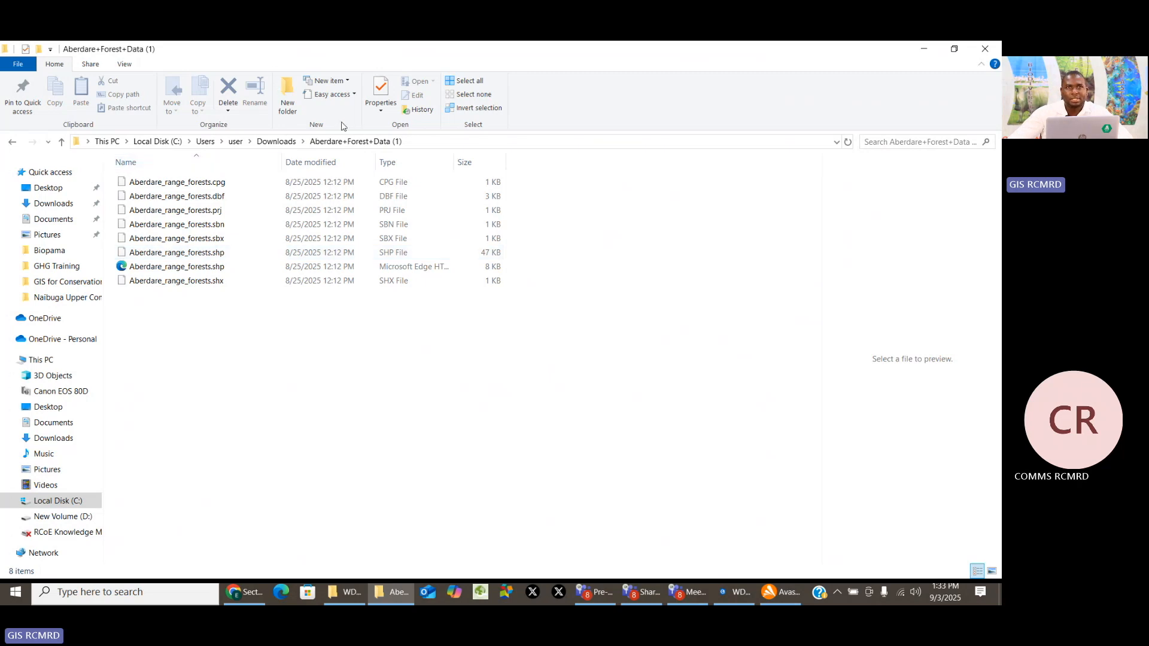
{"action": "left_click", "coordinate": [989, 50]}
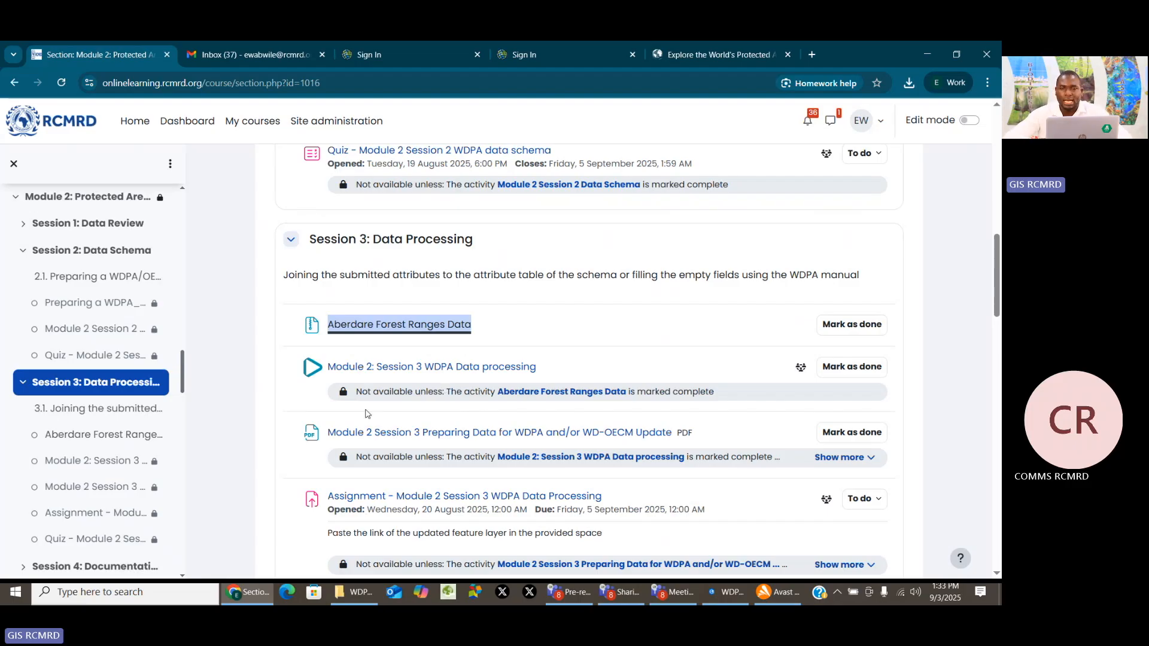
{"action": "left_click", "coordinate": [721, 601]}
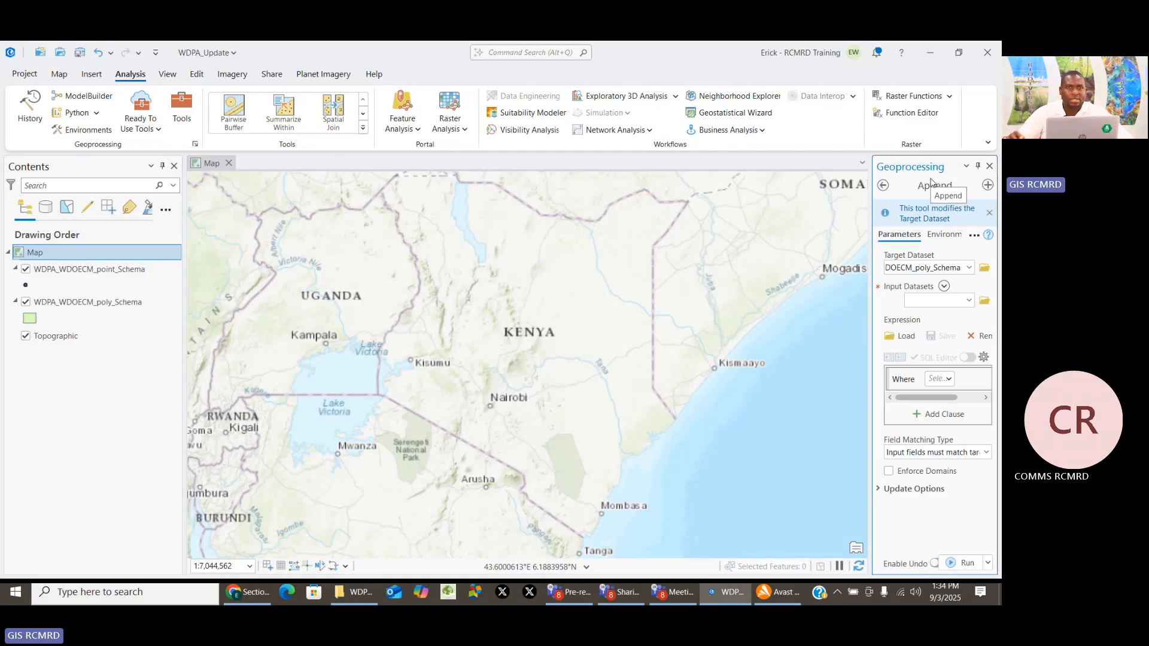
{"action": "left_click", "coordinate": [984, 301]}
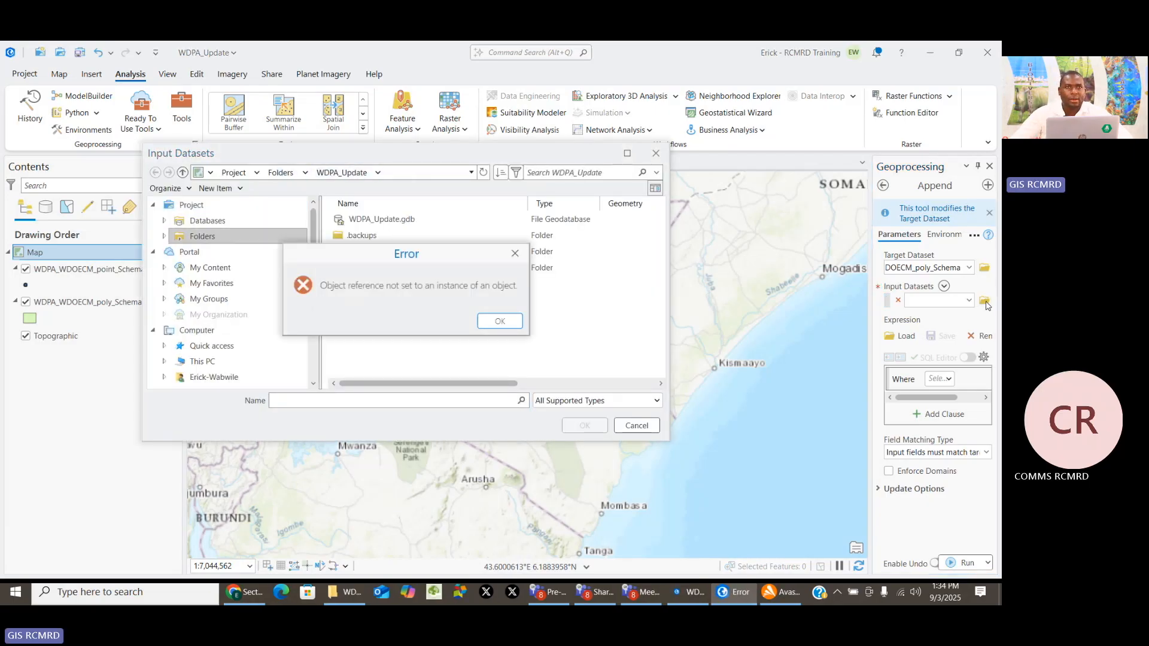
{"action": "left_click", "coordinate": [500, 322]}
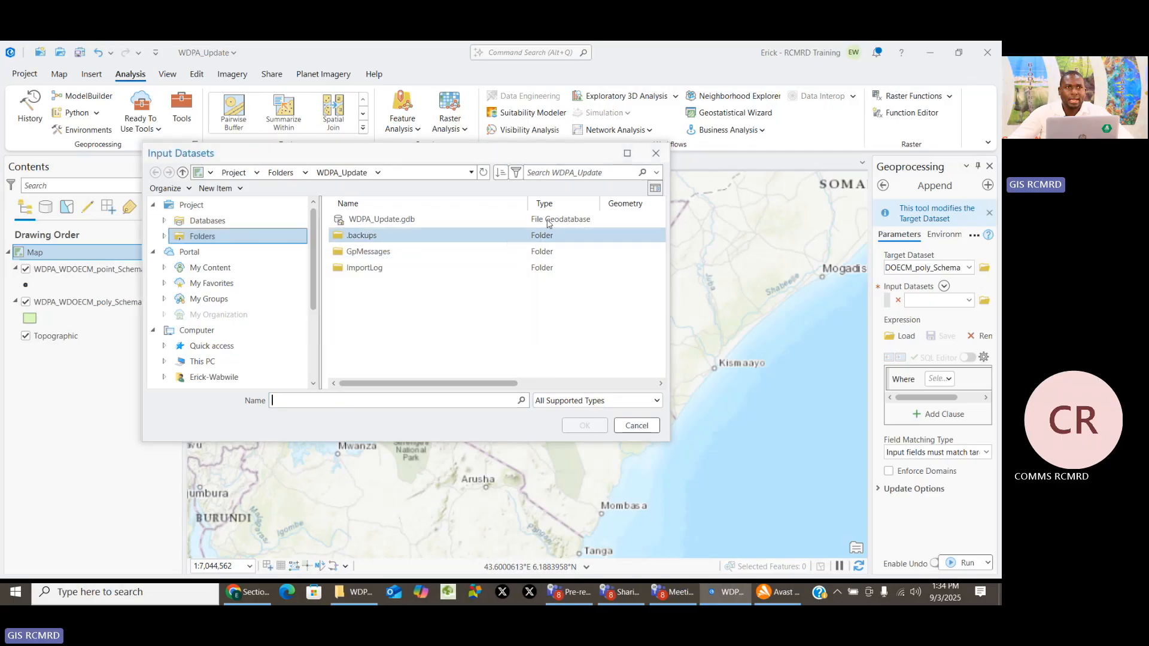
{"action": "left_click", "coordinate": [656, 154]}
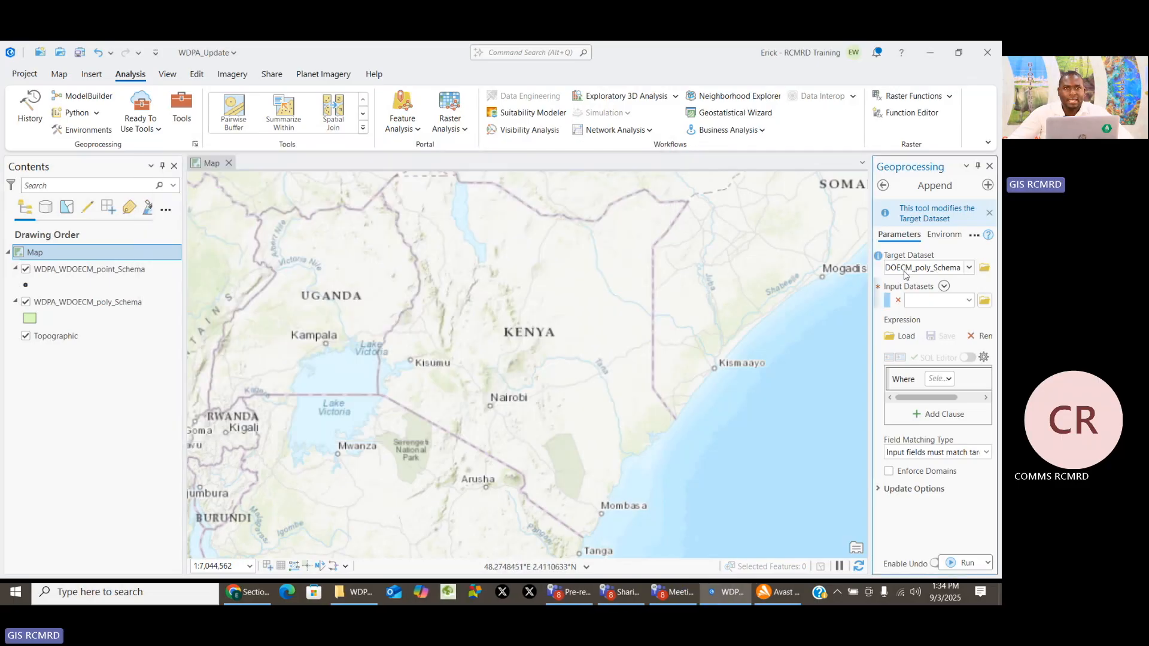
Browse for the Append tool's input dataset and open the Downloads folder under This PC
{"action": "left_click", "coordinate": [984, 301]}
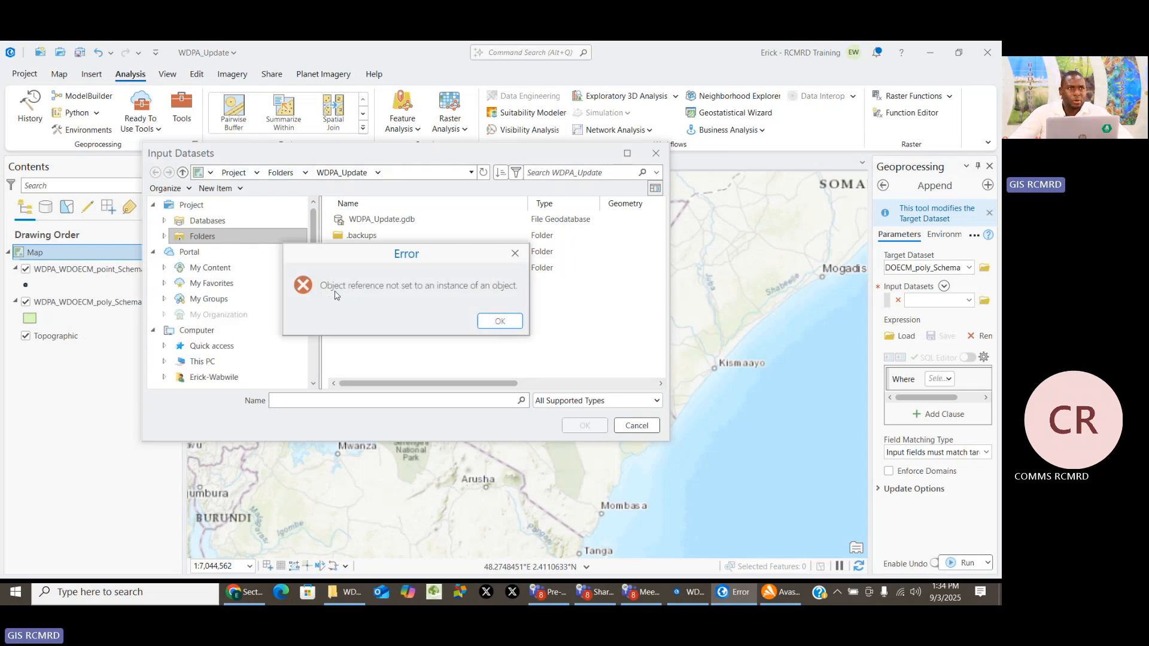
{"action": "left_click", "coordinate": [500, 321]}
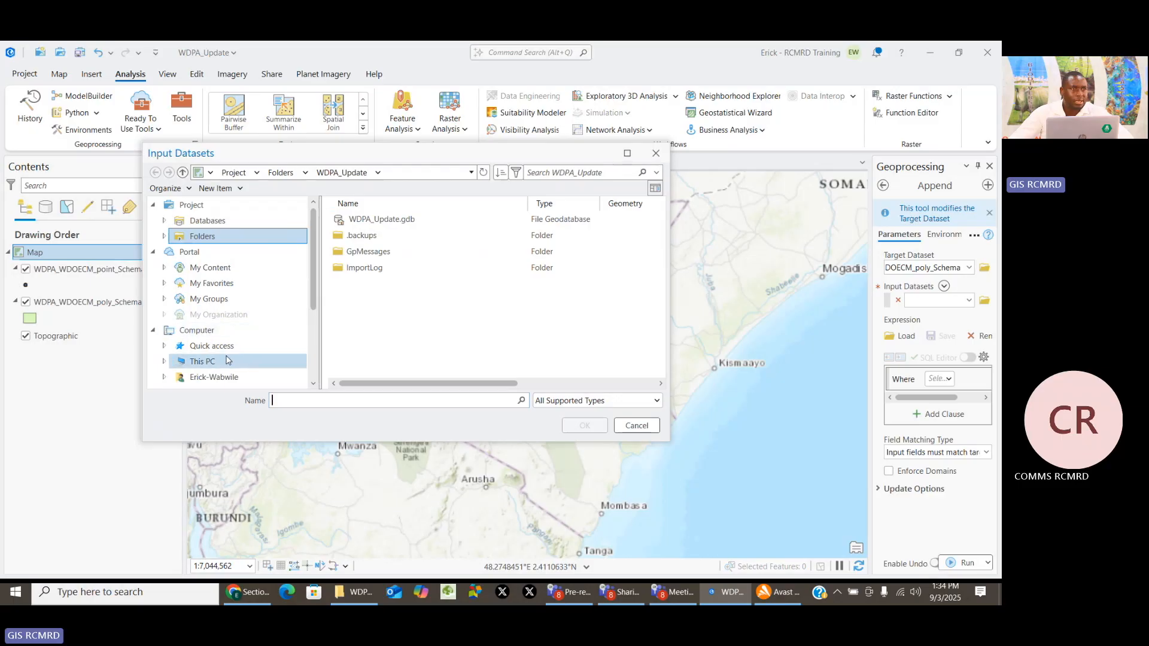
{"action": "left_click", "coordinate": [206, 365]}
{"action": "left_click", "coordinate": [356, 273]}
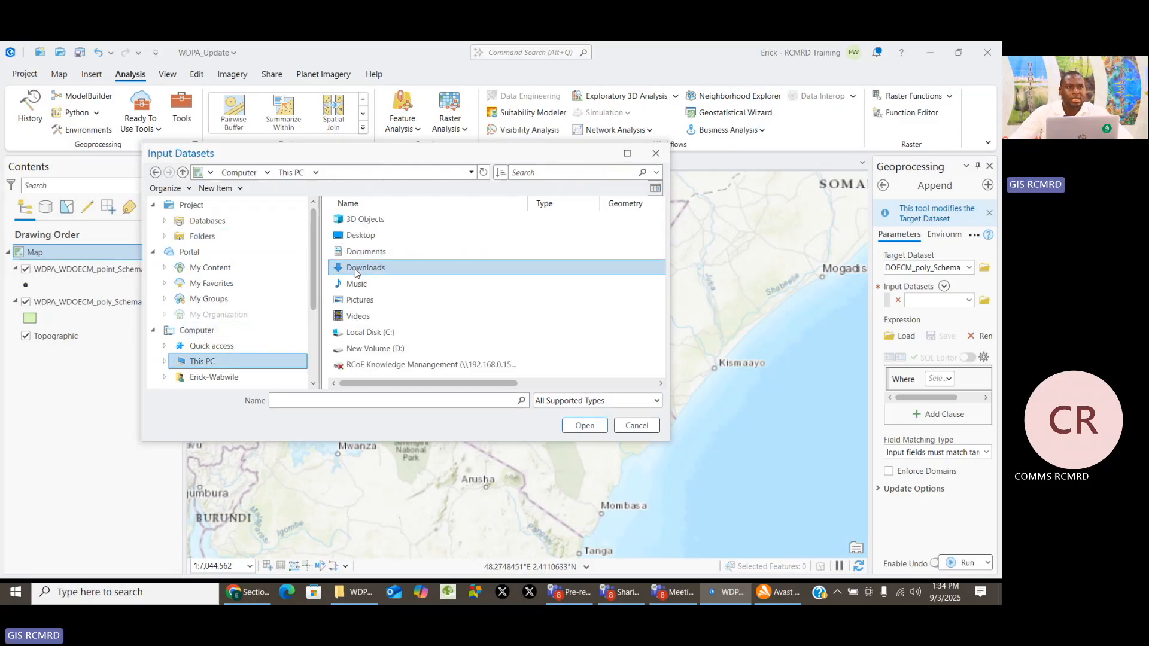
{"action": "double_click", "coordinate": [357, 272]}
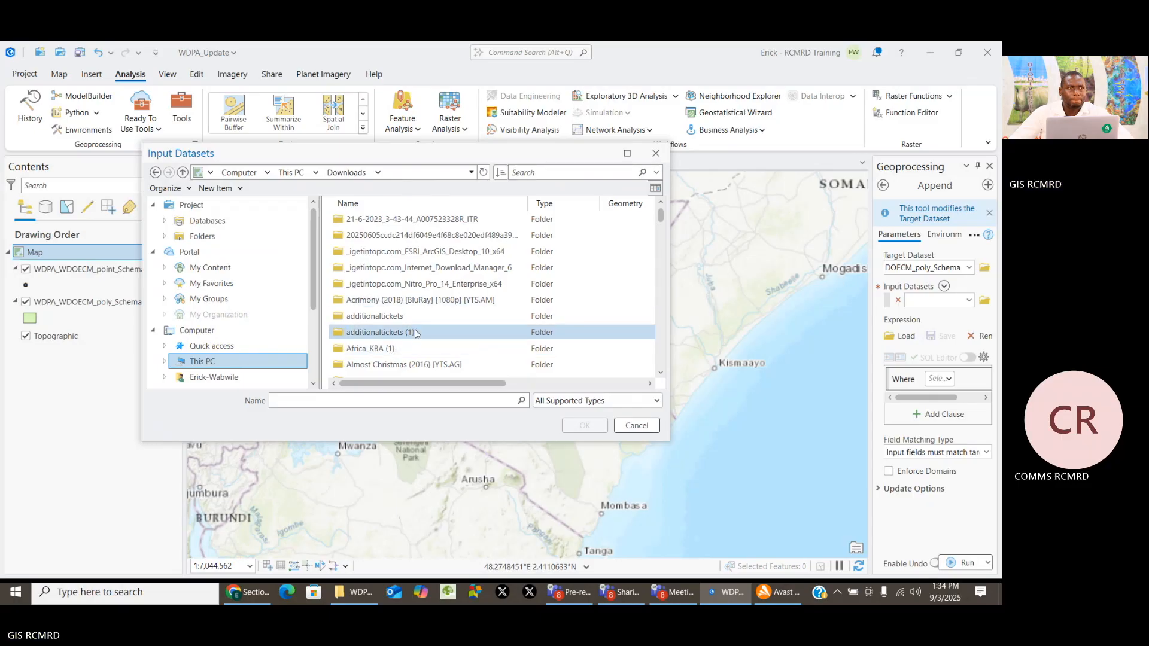
Hide the Geometry column in the file browser and sort the Downloads contents by date modified
{"action": "right_click", "coordinate": [619, 211]}
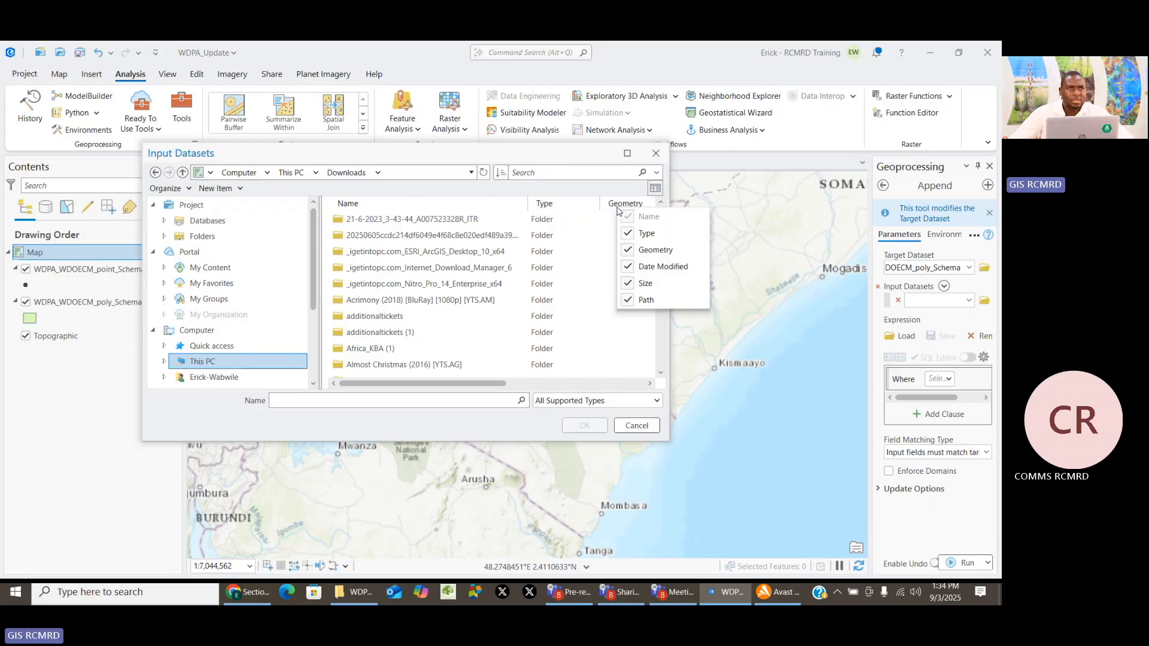
{"action": "left_click", "coordinate": [625, 250]}
{"action": "left_click", "coordinate": [622, 207]}
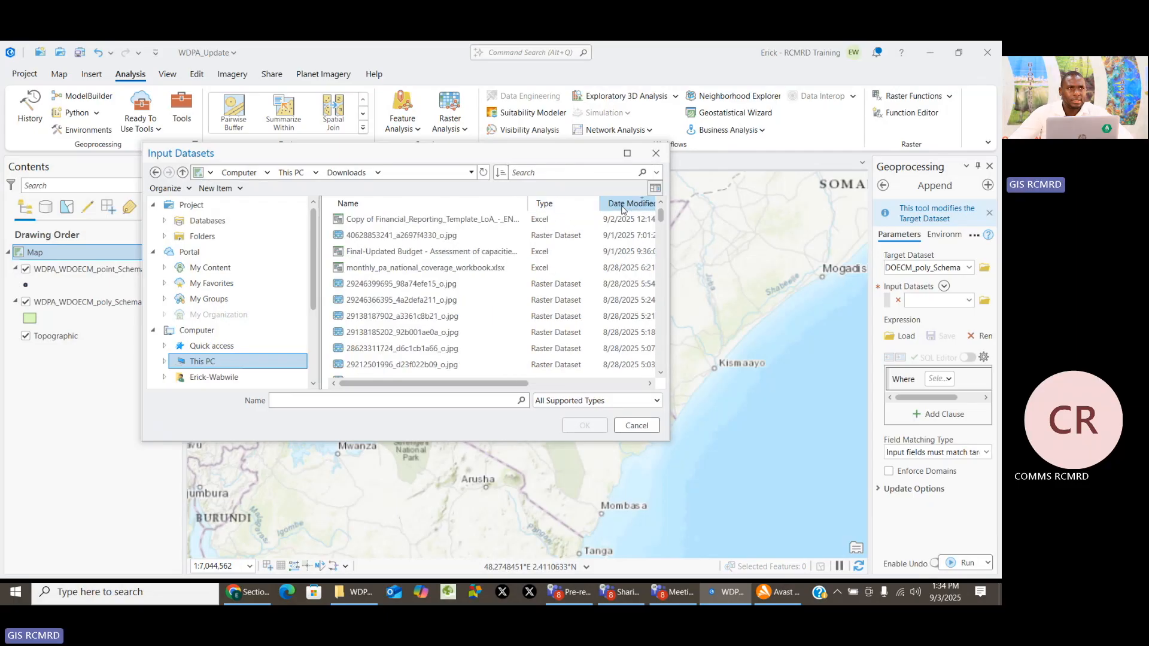
Look through the Downloads listing for the extracted Aberdare+Forest+Data (1) folder
{"action": "scroll", "coordinate": [467, 287], "scroll_direction": "down", "scroll_amount": 10}
{"action": "scroll", "coordinate": [466, 294], "scroll_direction": "down", "scroll_amount": 15}
{"action": "scroll", "coordinate": [473, 293], "scroll_direction": "down", "scroll_amount": 15}
{"action": "scroll", "coordinate": [473, 295], "scroll_direction": "down", "scroll_amount": 10}
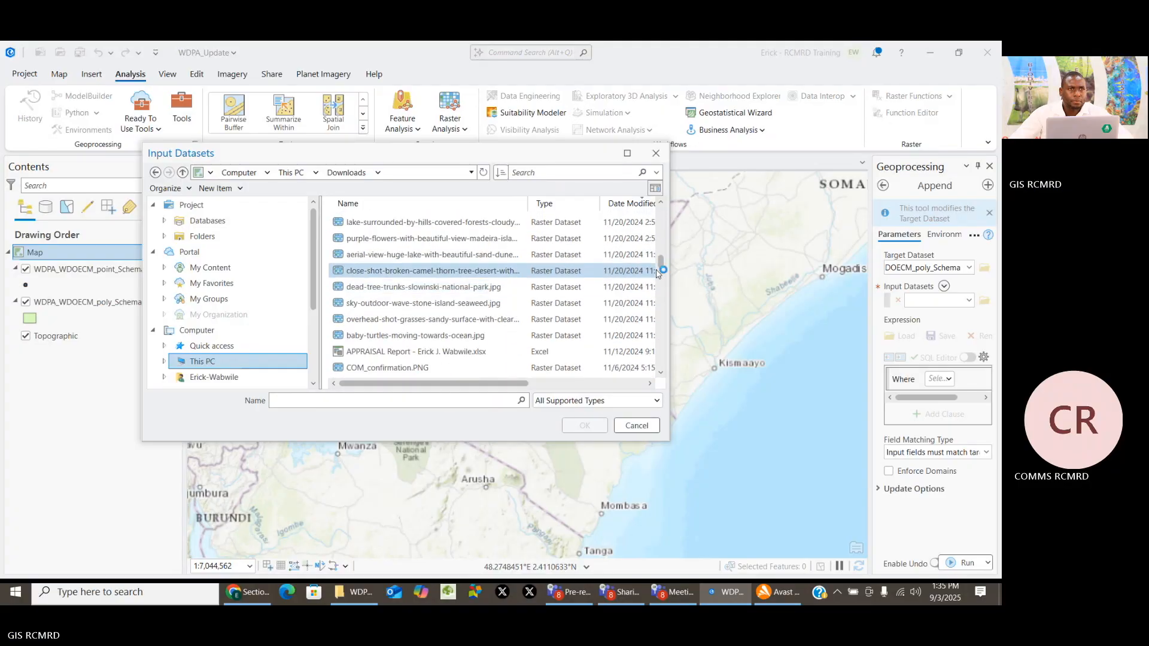
{"action": "left_click_drag", "start_coordinate": [661, 263], "coordinate": [680, 344]}
{"action": "scroll", "coordinate": [425, 288], "scroll_direction": "down", "scroll_amount": 10}
{"action": "scroll", "coordinate": [420, 286], "scroll_direction": "up", "scroll_amount": 9}
{"action": "scroll", "coordinate": [421, 279], "scroll_direction": "up", "scroll_amount": 5}
{"action": "scroll", "coordinate": [422, 278], "scroll_direction": "up", "scroll_amount": 4}
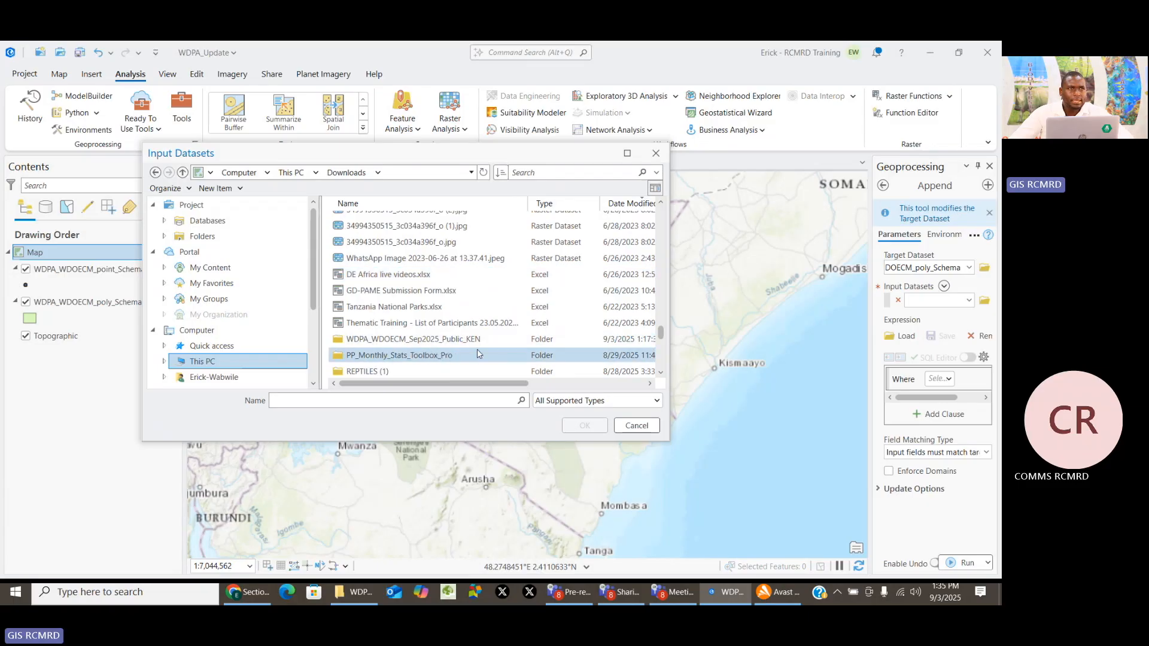
{"action": "scroll", "coordinate": [477, 350], "scroll_direction": "down", "scroll_amount": 1}
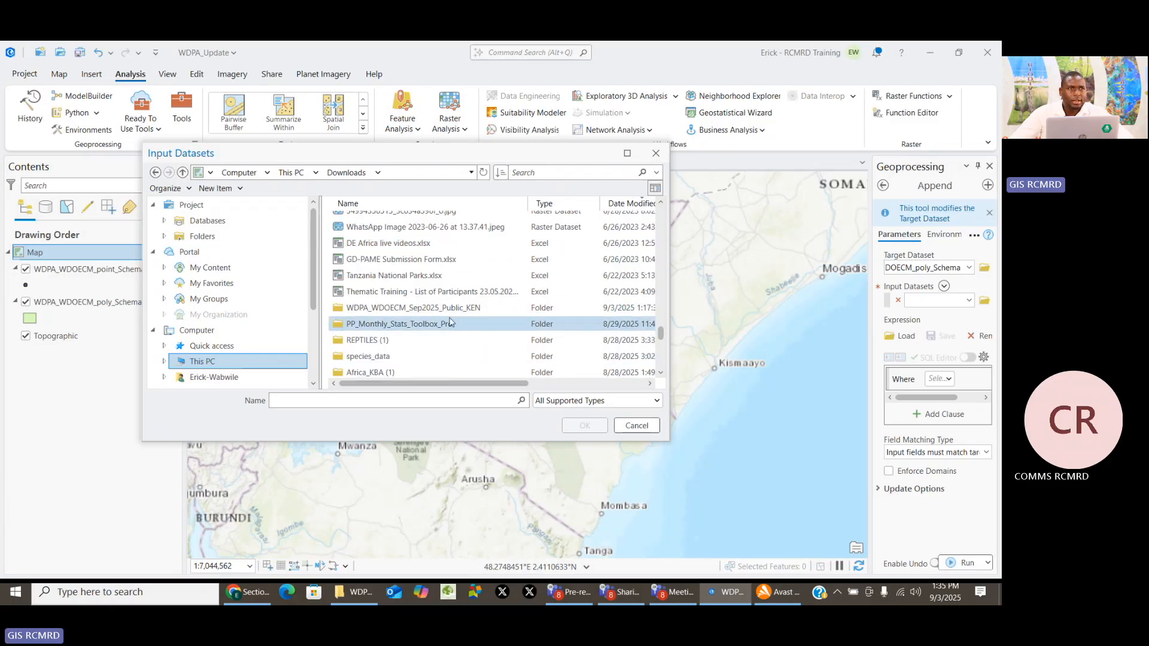
{"action": "scroll", "coordinate": [450, 322], "scroll_direction": "down", "scroll_amount": 1}
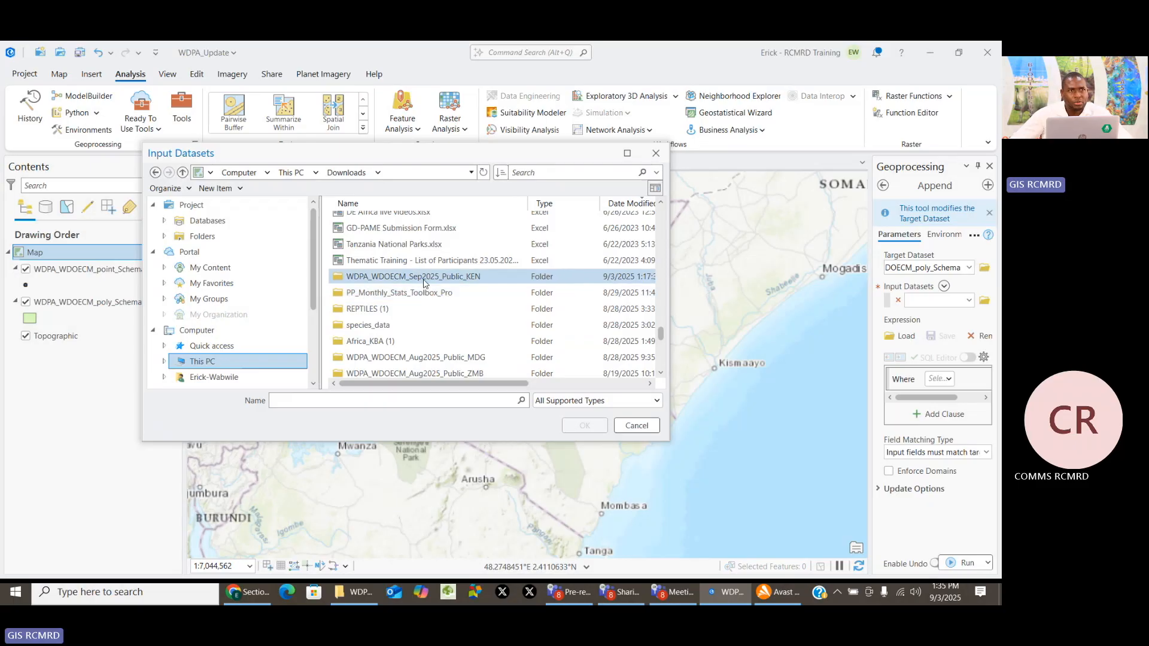
Refresh the Downloads listing and choose Aberdare_range_forests.shp from the Aberdare+Forest+Data (1) folder as the input dataset
{"action": "left_click", "coordinate": [483, 173]}
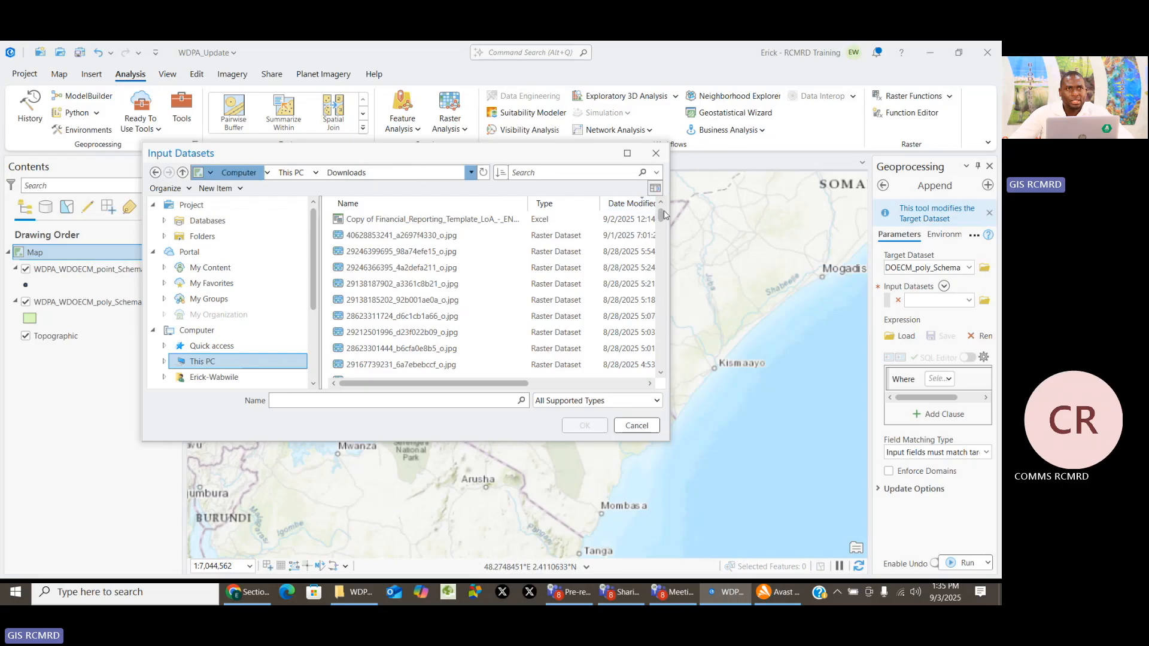
{"action": "left_click_drag", "start_coordinate": [662, 217], "coordinate": [680, 334]}
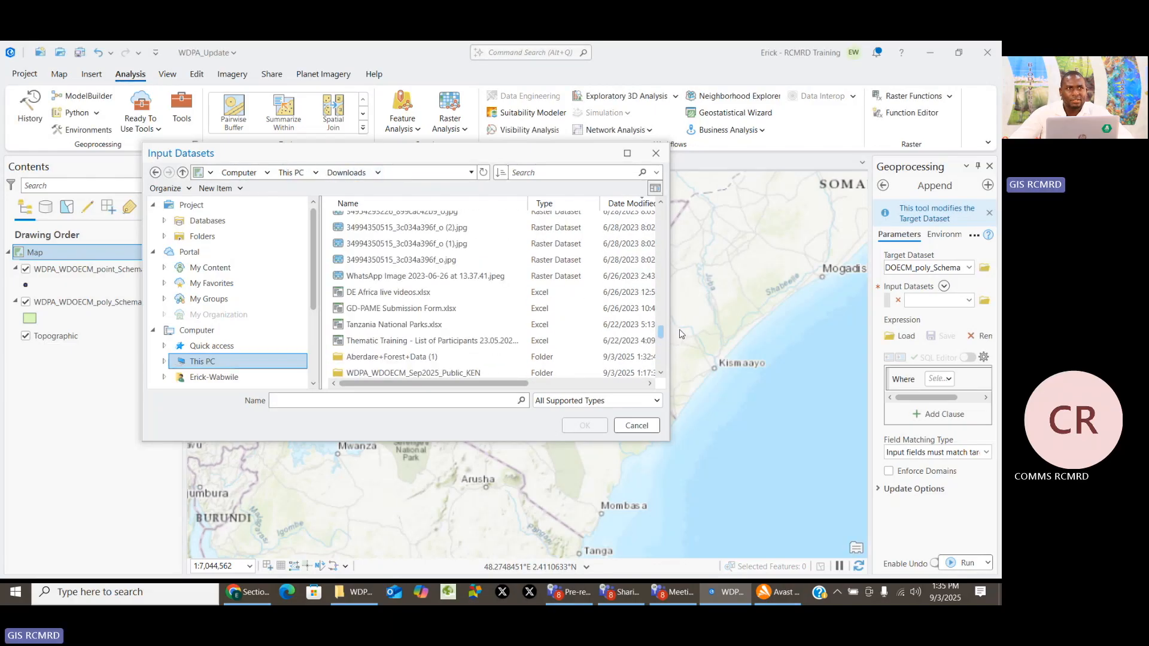
{"action": "double_click", "coordinate": [402, 358]}
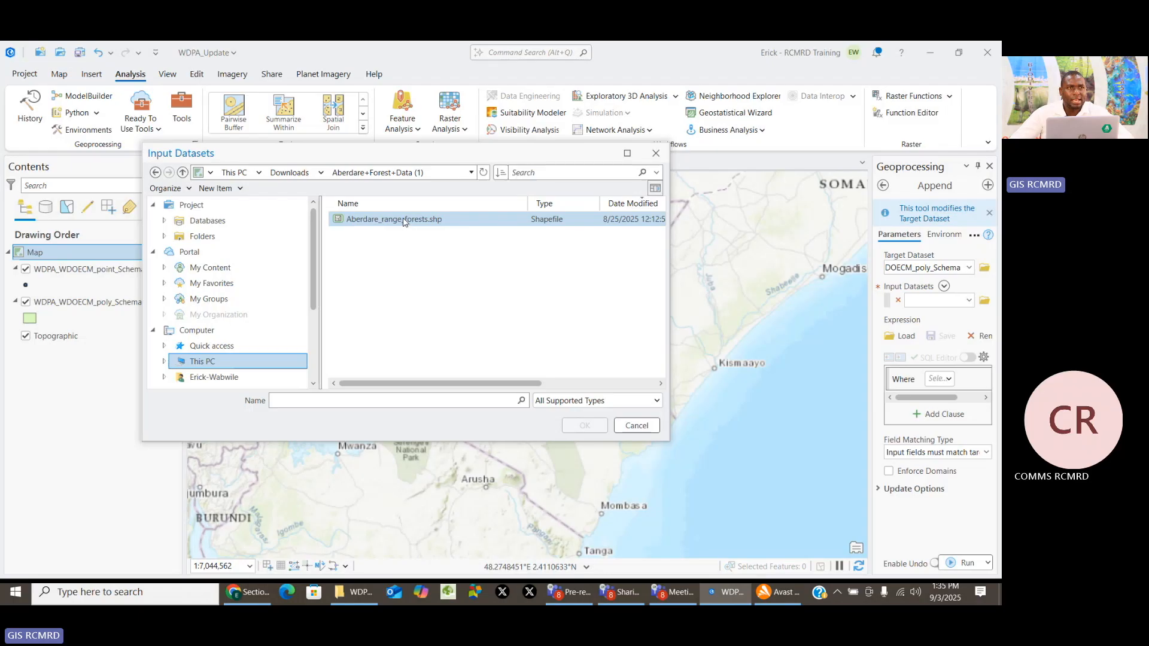
{"action": "left_click", "coordinate": [390, 222]}
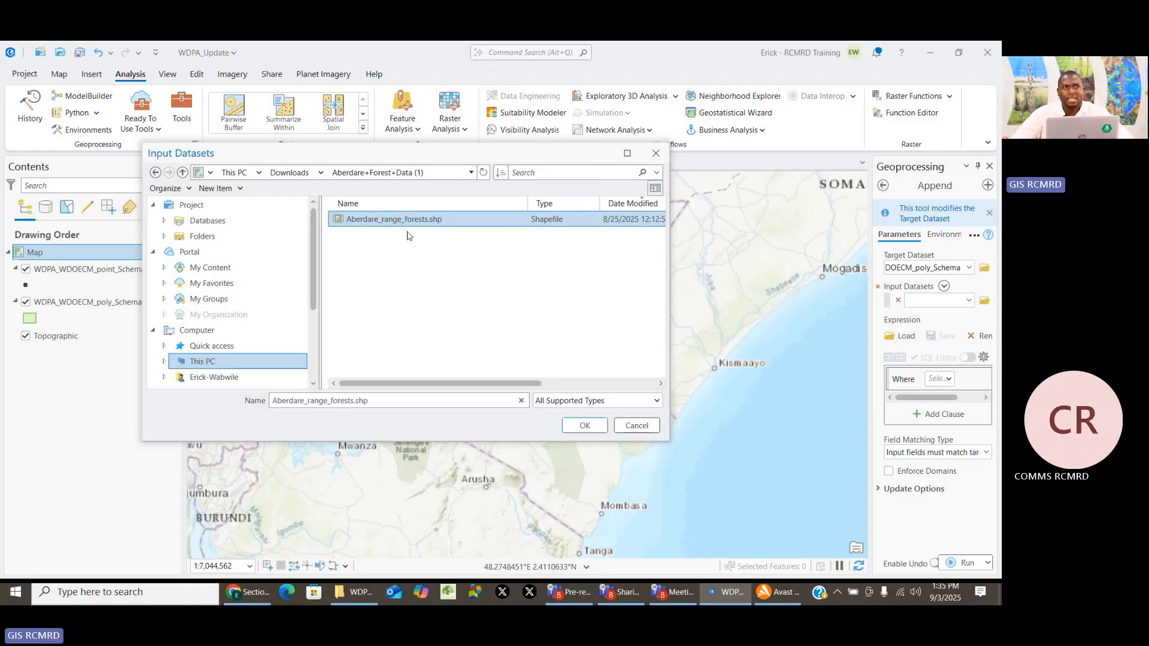
{"action": "left_click", "coordinate": [585, 426]}
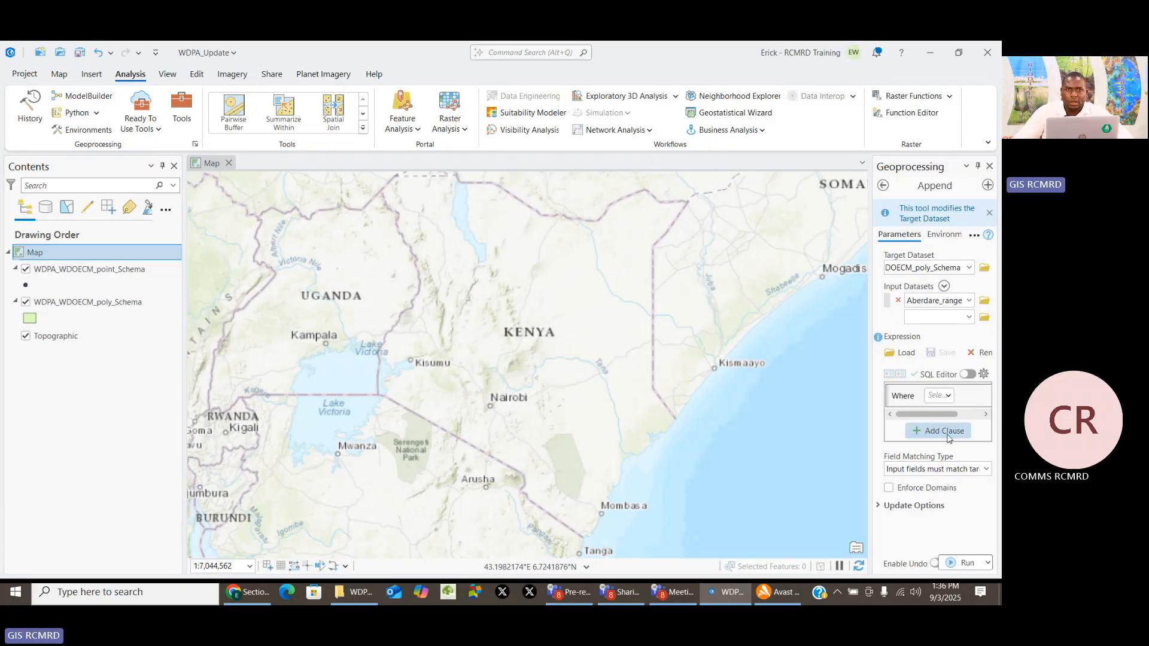
Set the field matching type to Use the field map to reconcile field differences and widen the Geoprocessing pane
{"action": "left_click", "coordinate": [987, 470]}
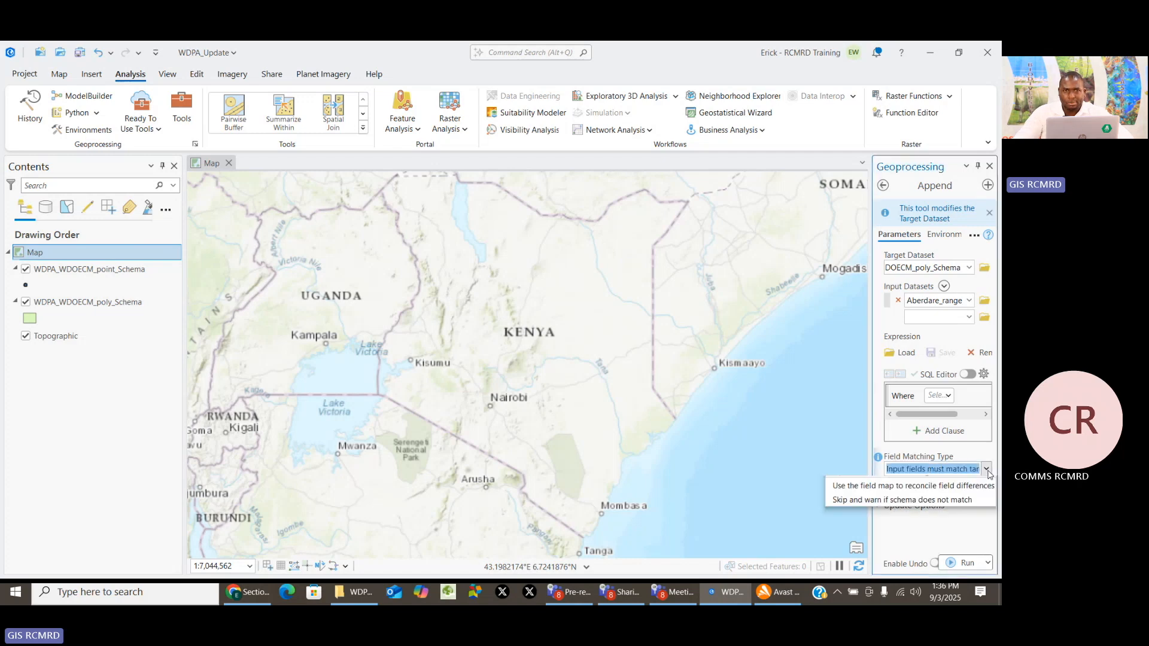
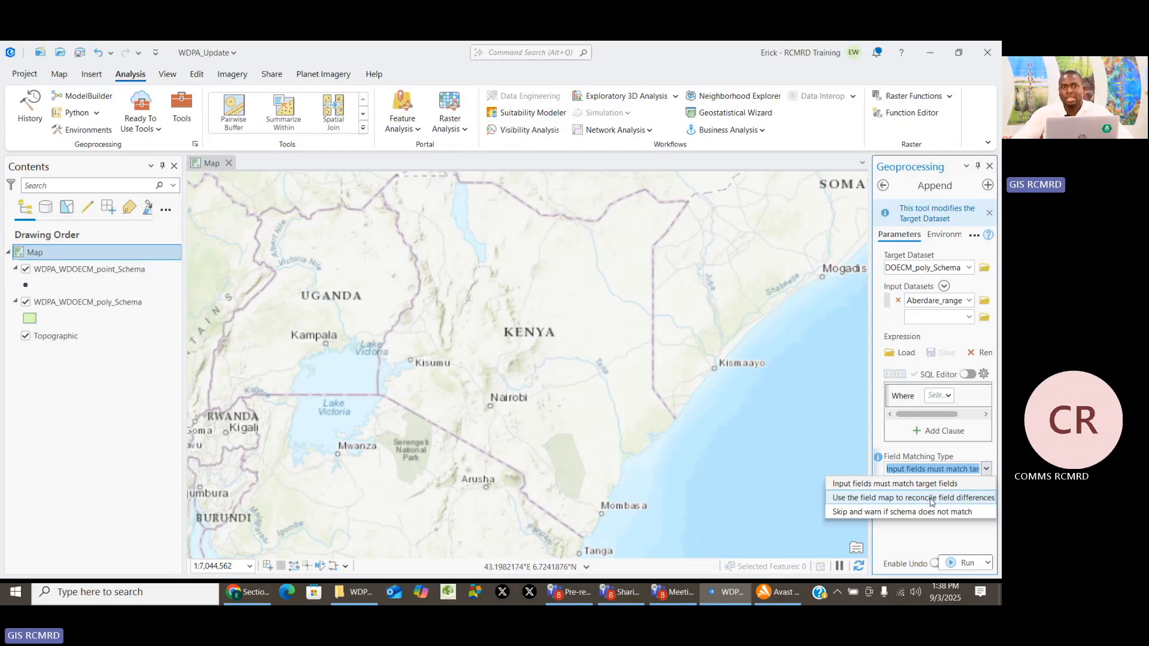
{"action": "left_click", "coordinate": [933, 500]}
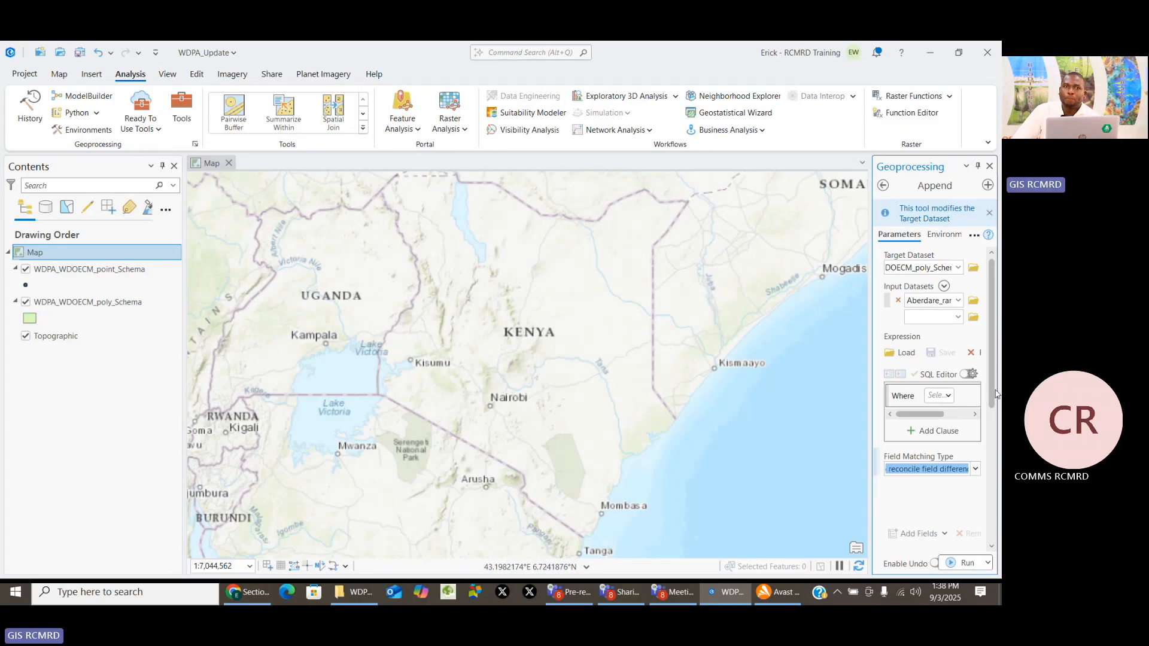
{"action": "scroll", "coordinate": [994, 431], "scroll_direction": "down", "scroll_amount": 3}
{"action": "left_click_drag", "start_coordinate": [1001, 433], "coordinate": [1000, 442]}
{"action": "left_click_drag", "start_coordinate": [869, 405], "coordinate": [720, 384]}
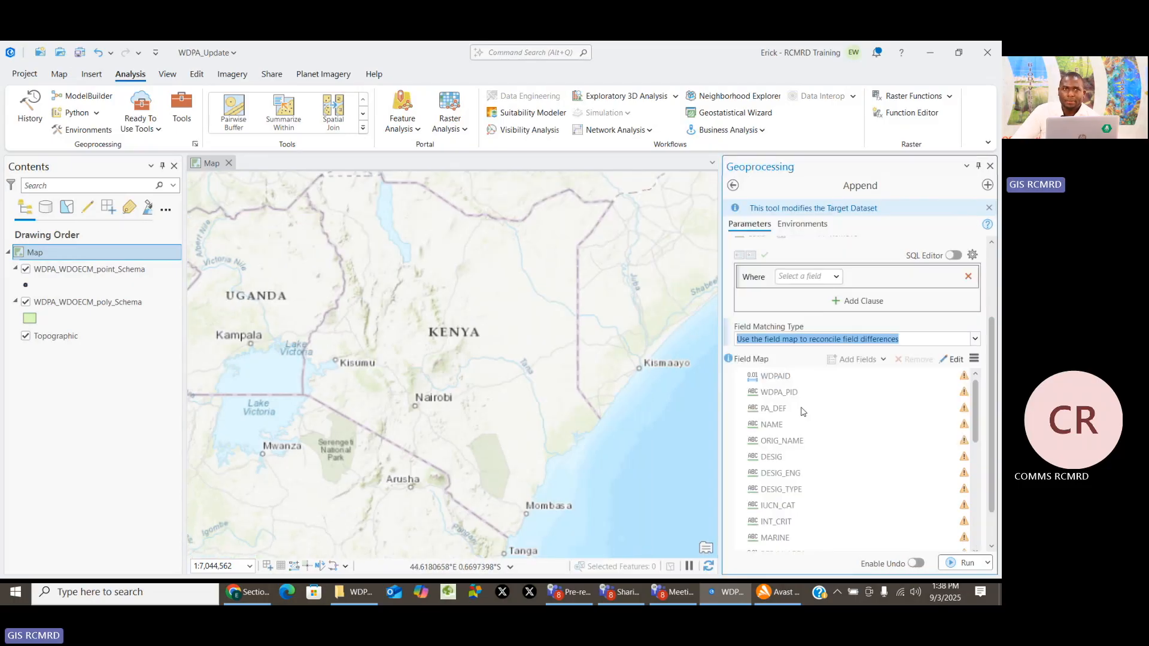
Examine the target schema fields and the field-adding option in the Append tool's field map
{"action": "left_click", "coordinate": [913, 441]}
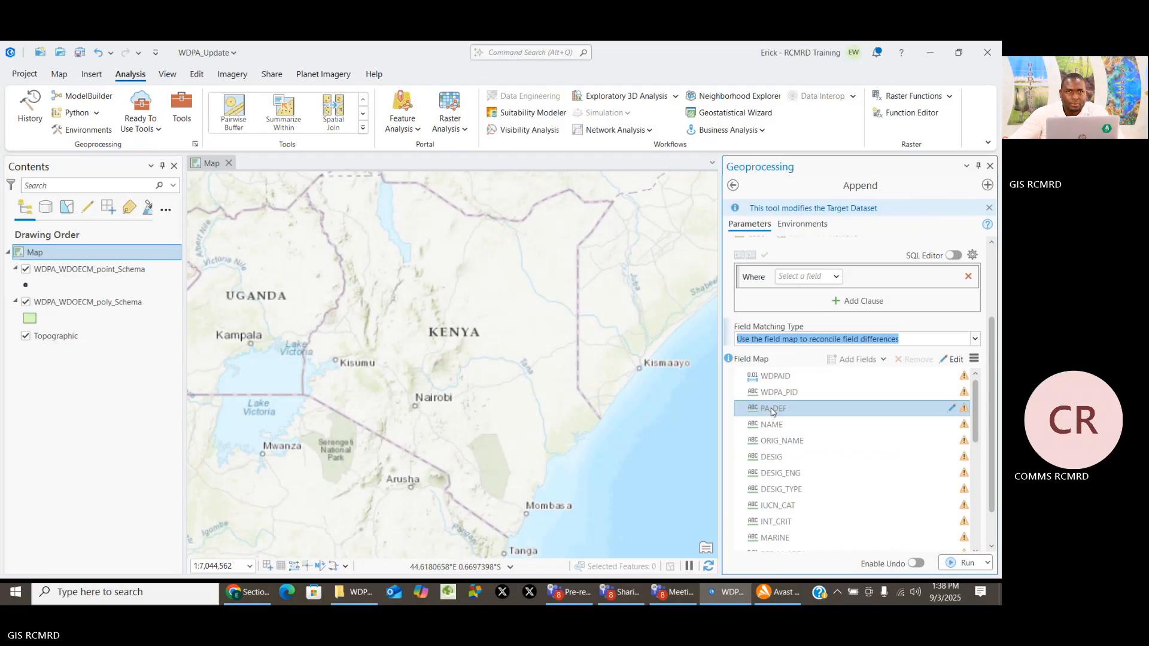
{"action": "scroll", "coordinate": [802, 532], "scroll_direction": "down", "scroll_amount": 3}
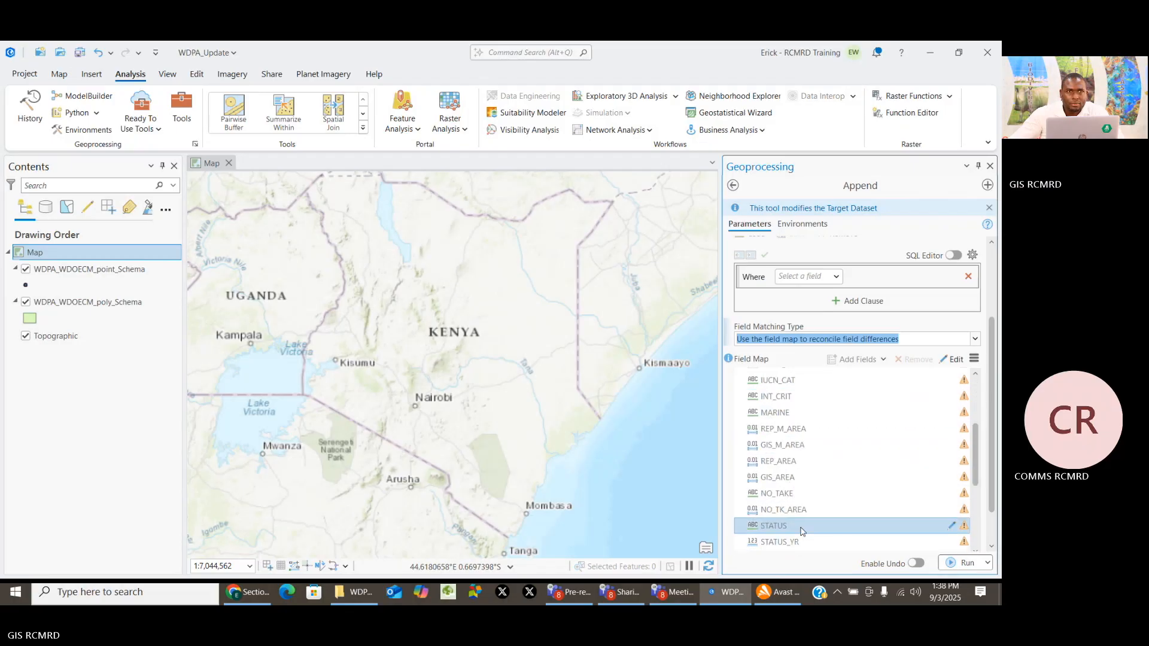
{"action": "scroll", "coordinate": [802, 531], "scroll_direction": "up", "scroll_amount": 3}
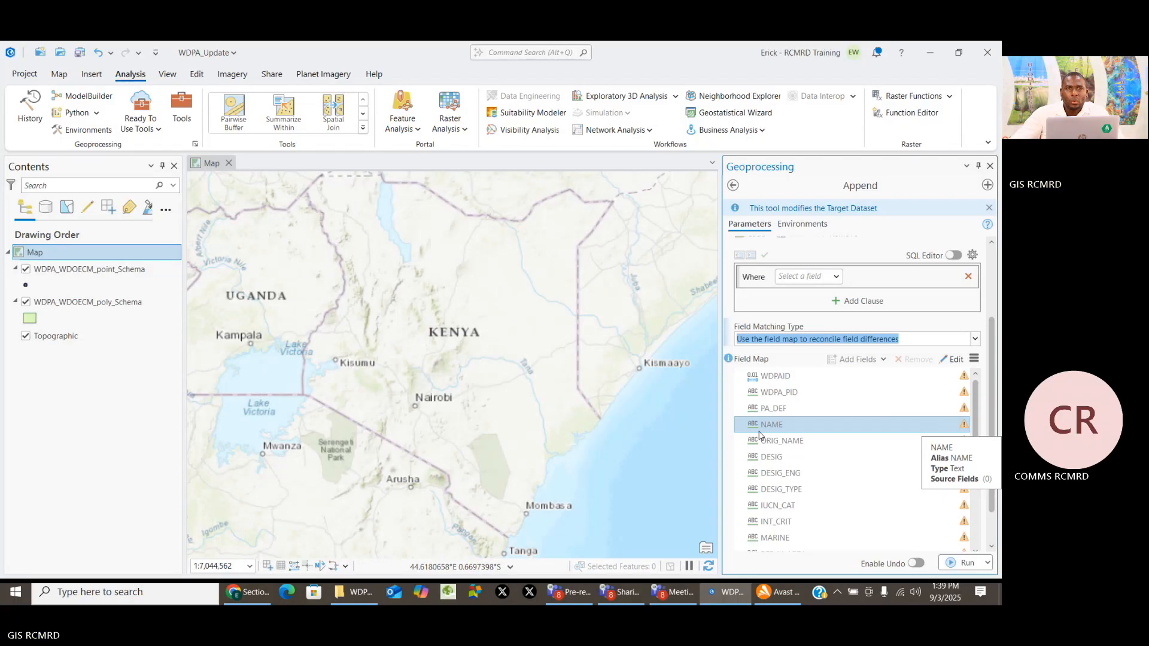
{"action": "left_click", "coordinate": [855, 361]}
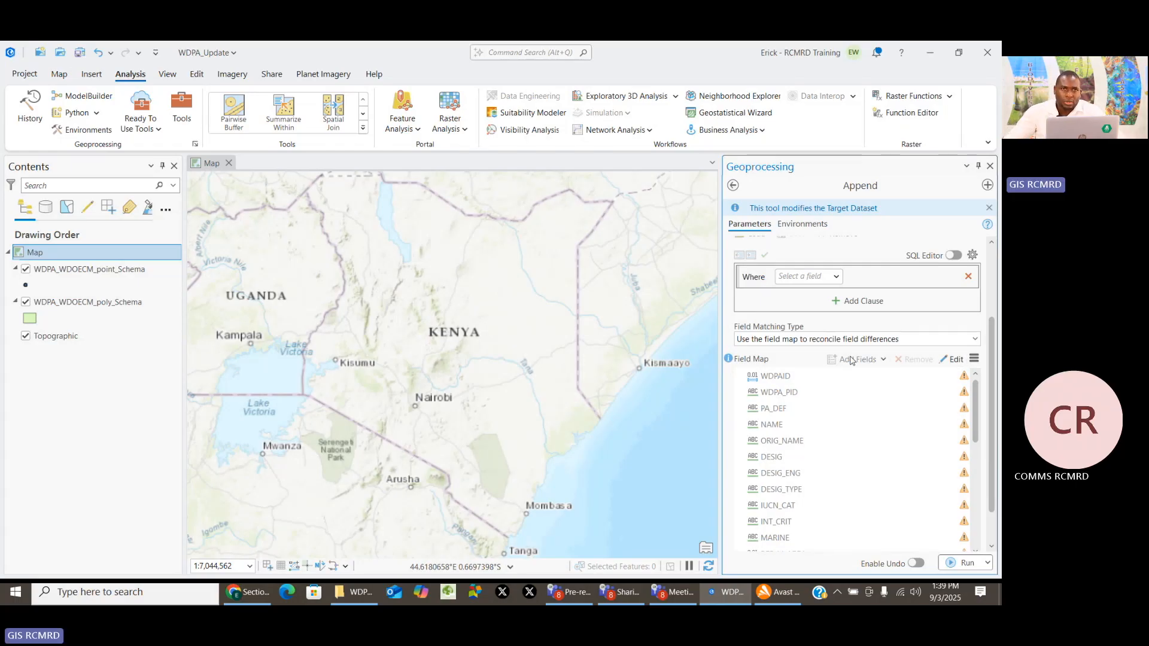
{"action": "left_click", "coordinate": [906, 408]}
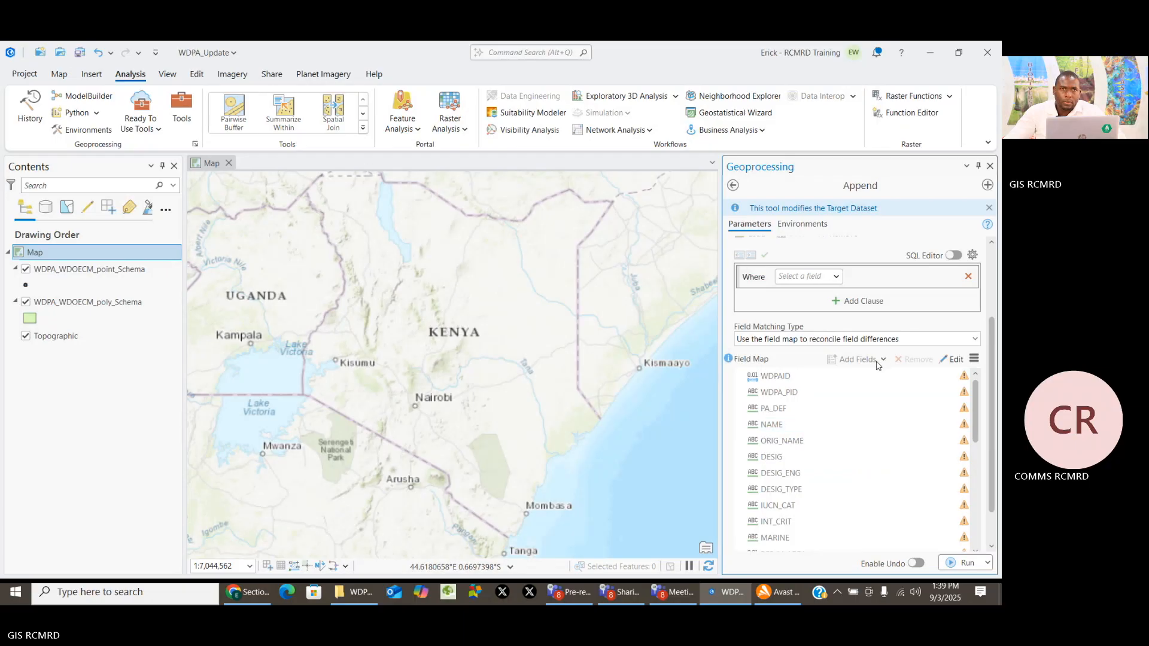
Map the FOREST source field to the NAME target field in the Append field map
{"action": "scroll", "coordinate": [894, 496], "scroll_direction": "down", "scroll_amount": 4}
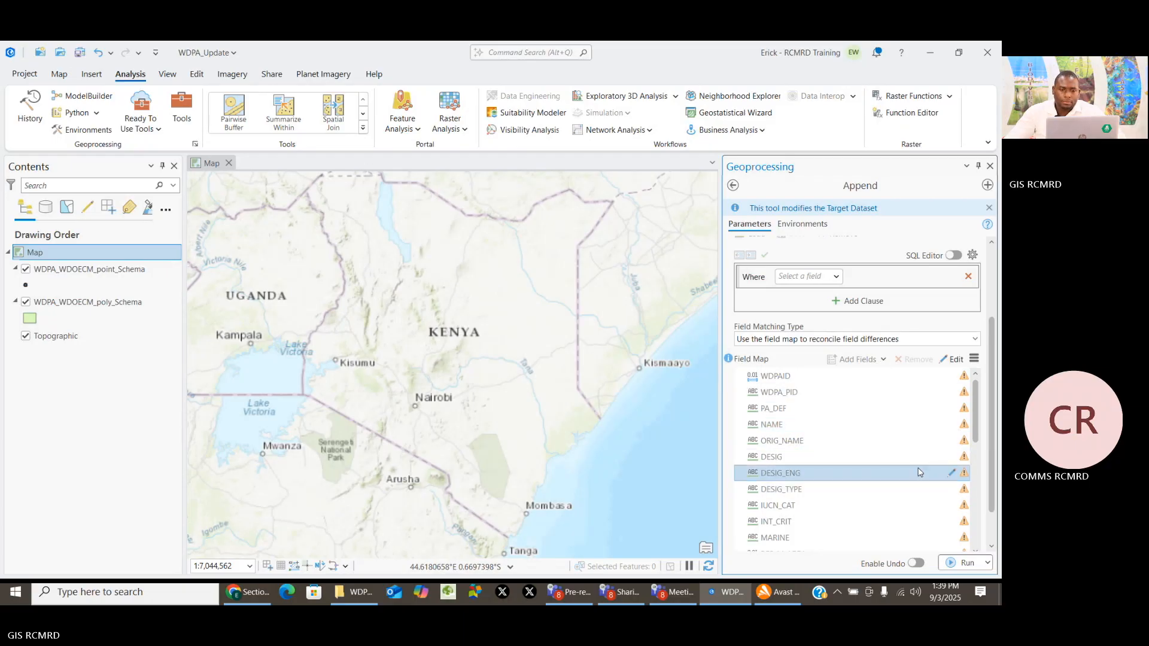
{"action": "scroll", "coordinate": [904, 470], "scroll_direction": "up", "scroll_amount": 4}
{"action": "left_click", "coordinate": [772, 426]}
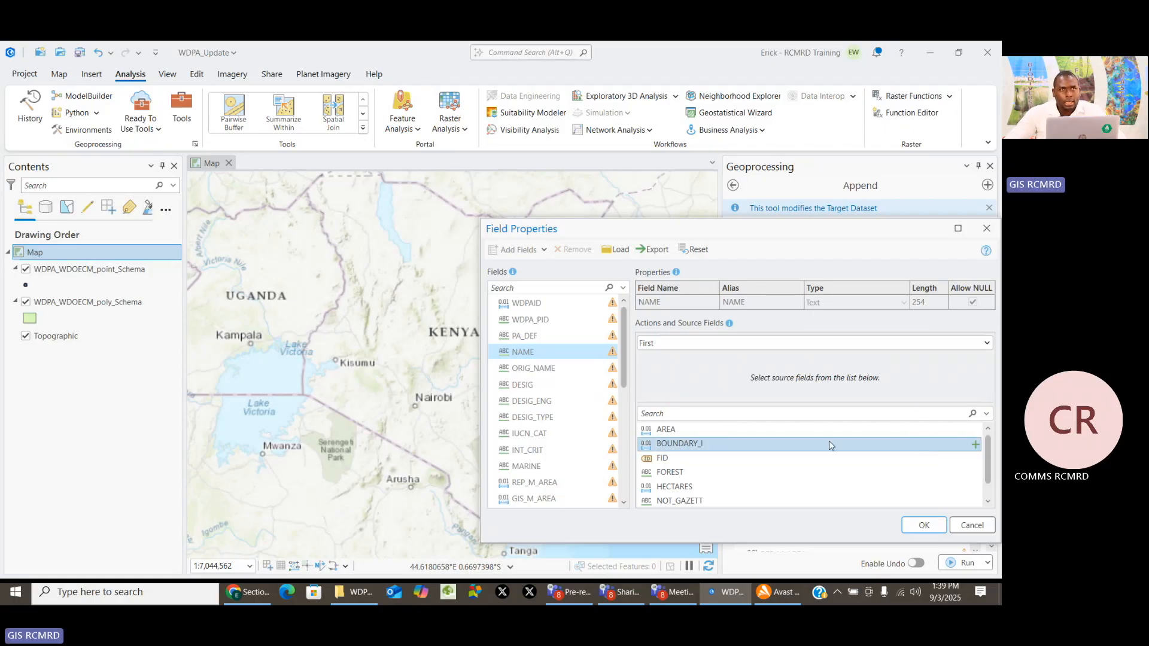
{"action": "scroll", "coordinate": [835, 476], "scroll_direction": "down", "scroll_amount": 1}
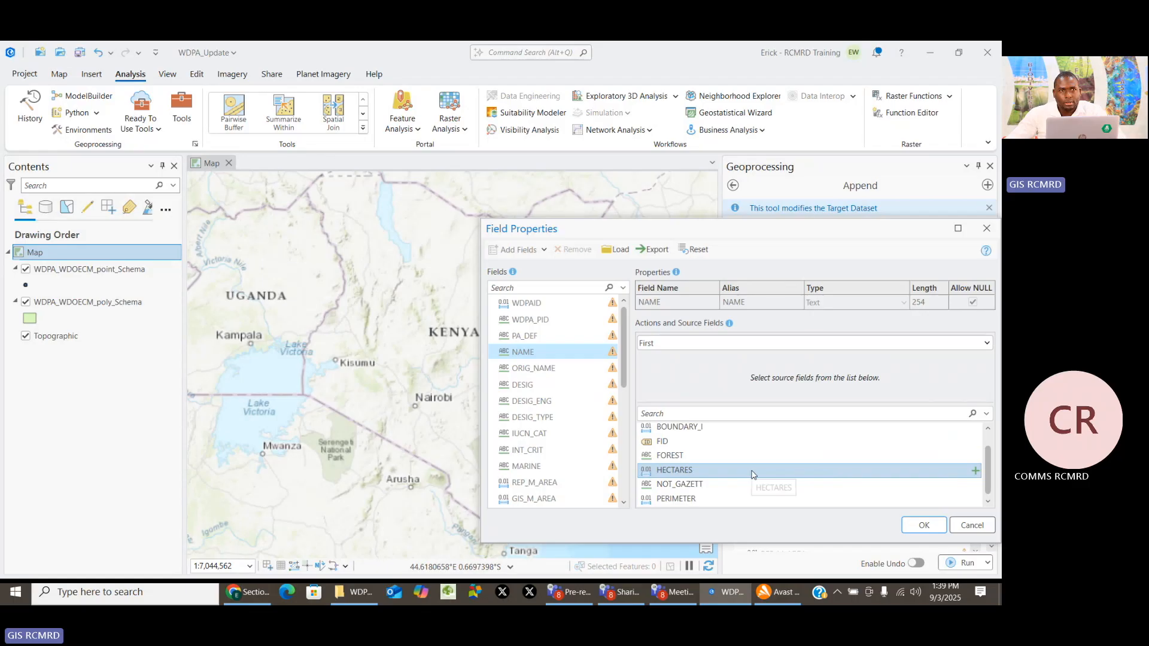
{"action": "left_click", "coordinate": [687, 460]}
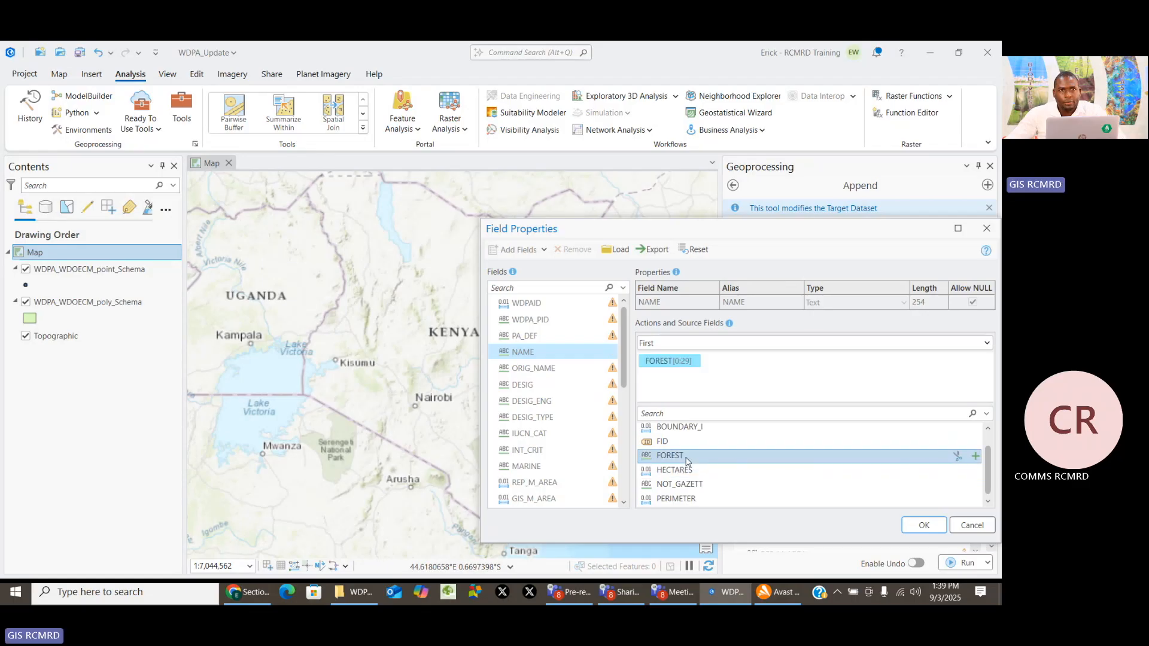
{"action": "left_click", "coordinate": [923, 525]}
{"action": "left_click", "coordinate": [887, 537]}
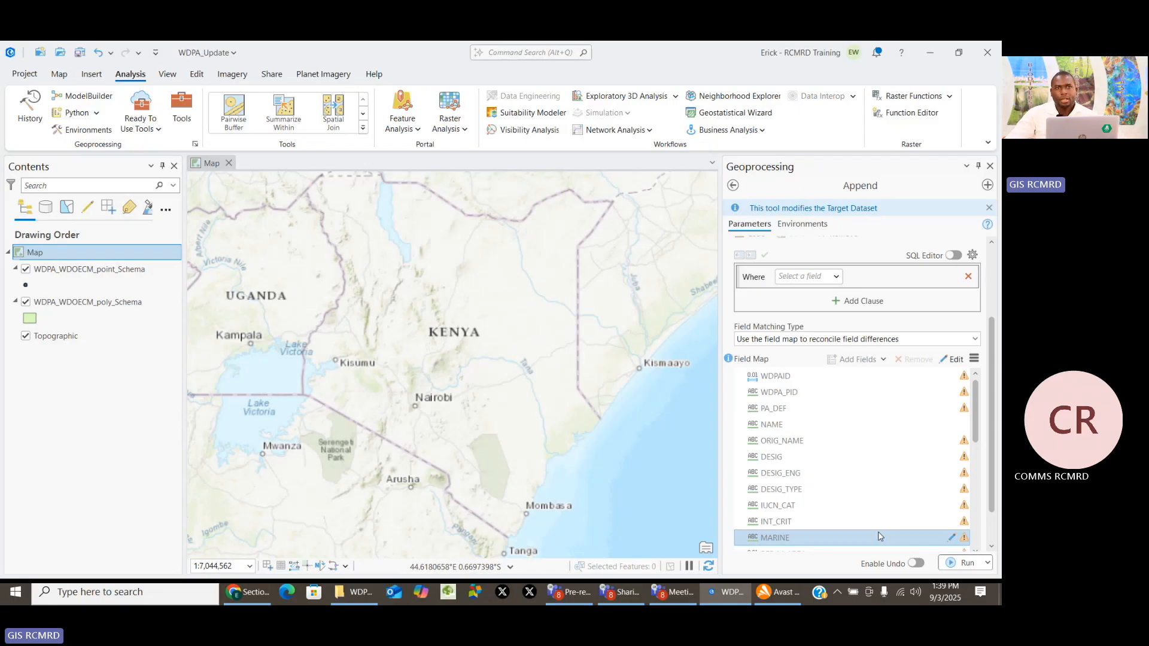
Remove the FOREST source from the NAME field's mapping and add it again in the field properties
{"action": "left_click", "coordinate": [800, 411]}
{"action": "left_click", "coordinate": [800, 425]}
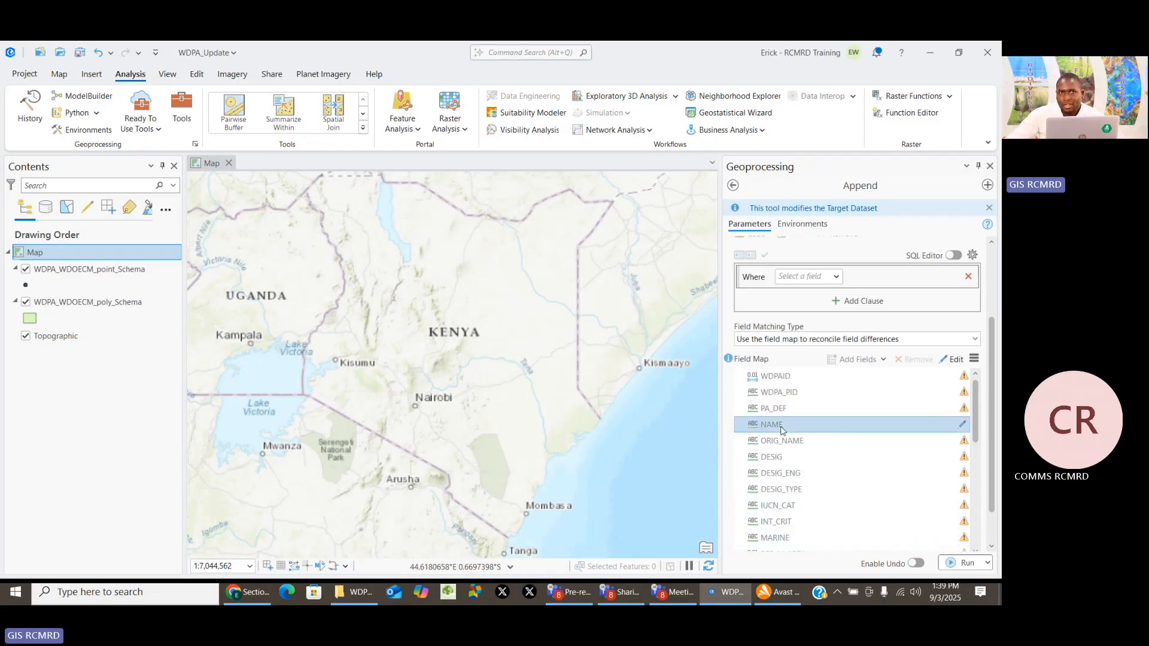
{"action": "left_click", "coordinate": [963, 427]}
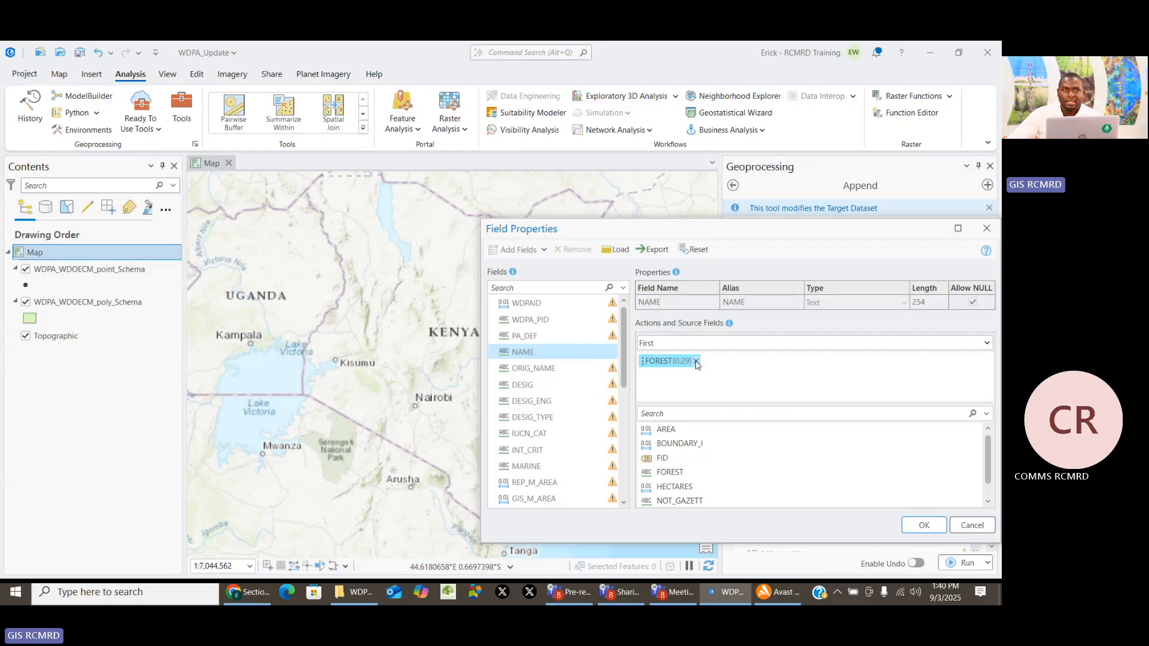
{"action": "left_click", "coordinate": [696, 361]}
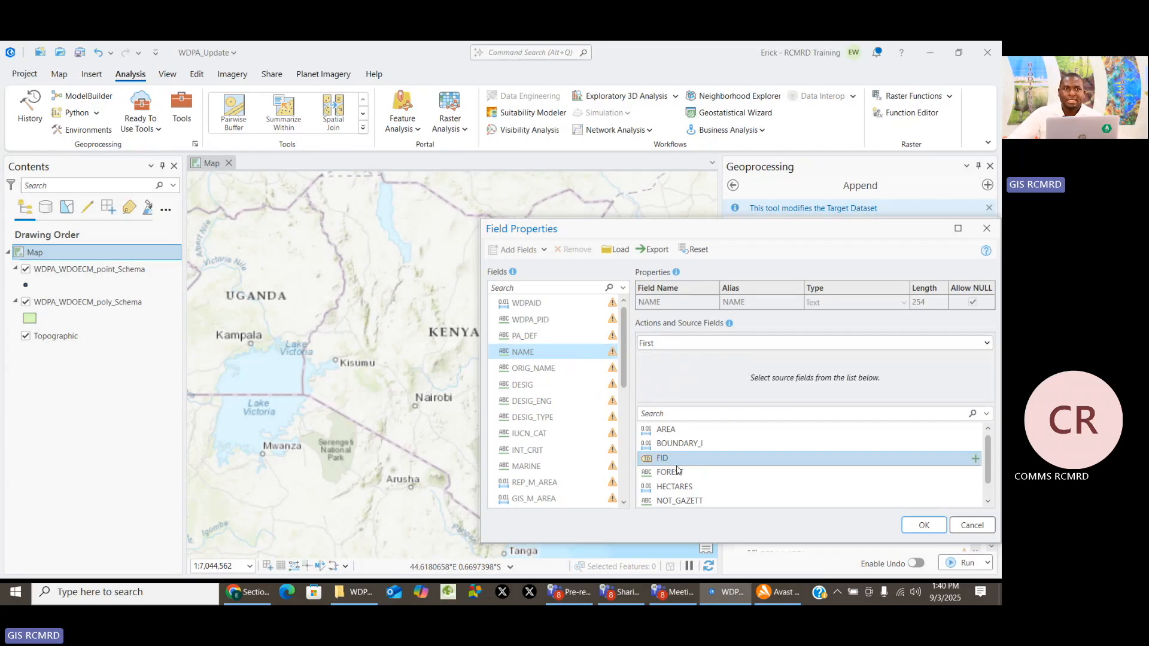
{"action": "scroll", "coordinate": [672, 478], "scroll_direction": "down", "scroll_amount": 1}
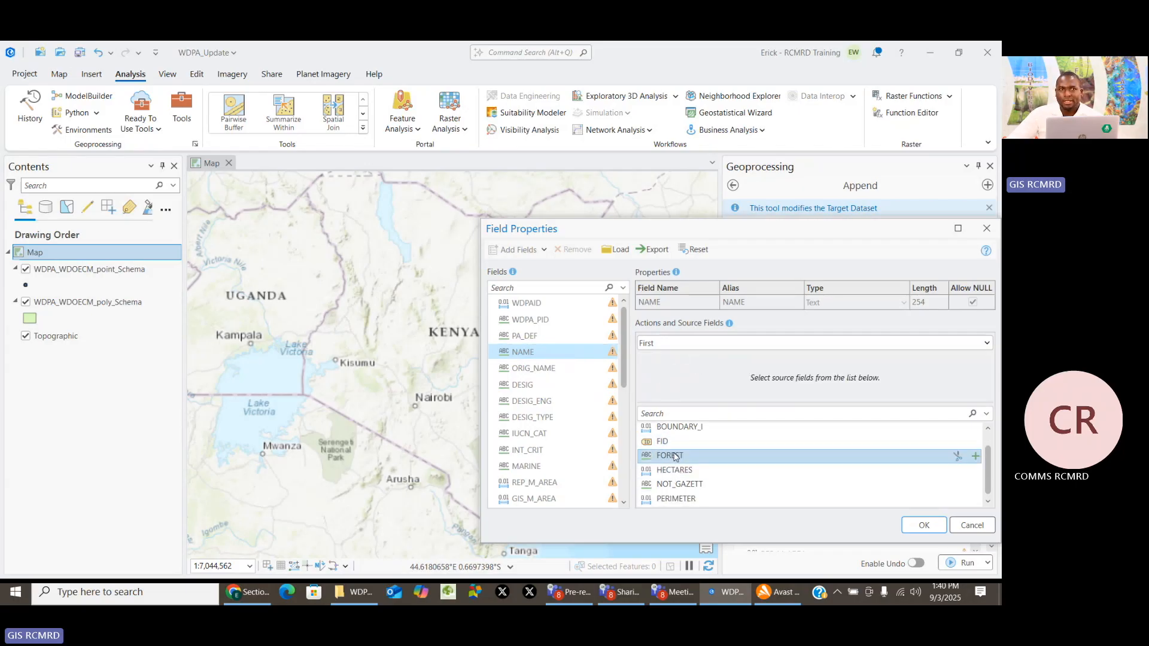
{"action": "double_click", "coordinate": [675, 458]}
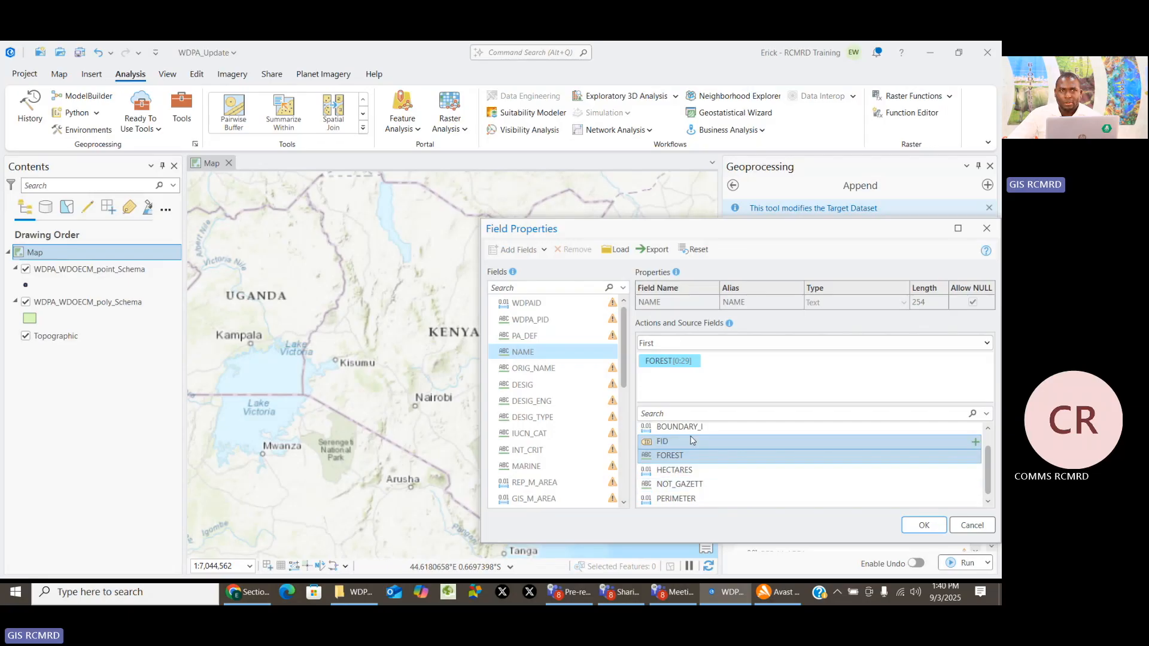
{"action": "mouse_move", "coordinate": [693, 454]}
{"action": "left_mouse_down"}
{"action": "mouse_move", "coordinate": [693, 431]}
{"action": "mouse_move", "coordinate": [681, 471]}
{"action": "left_mouse_up"}
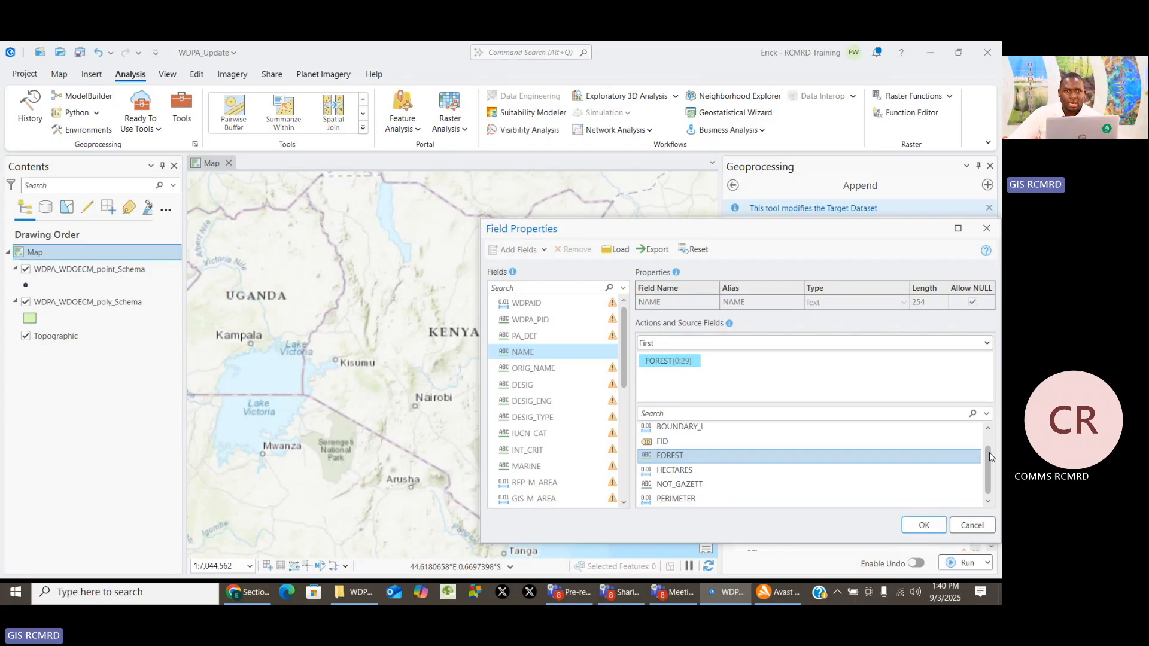
{"action": "left_click", "coordinate": [925, 526]}
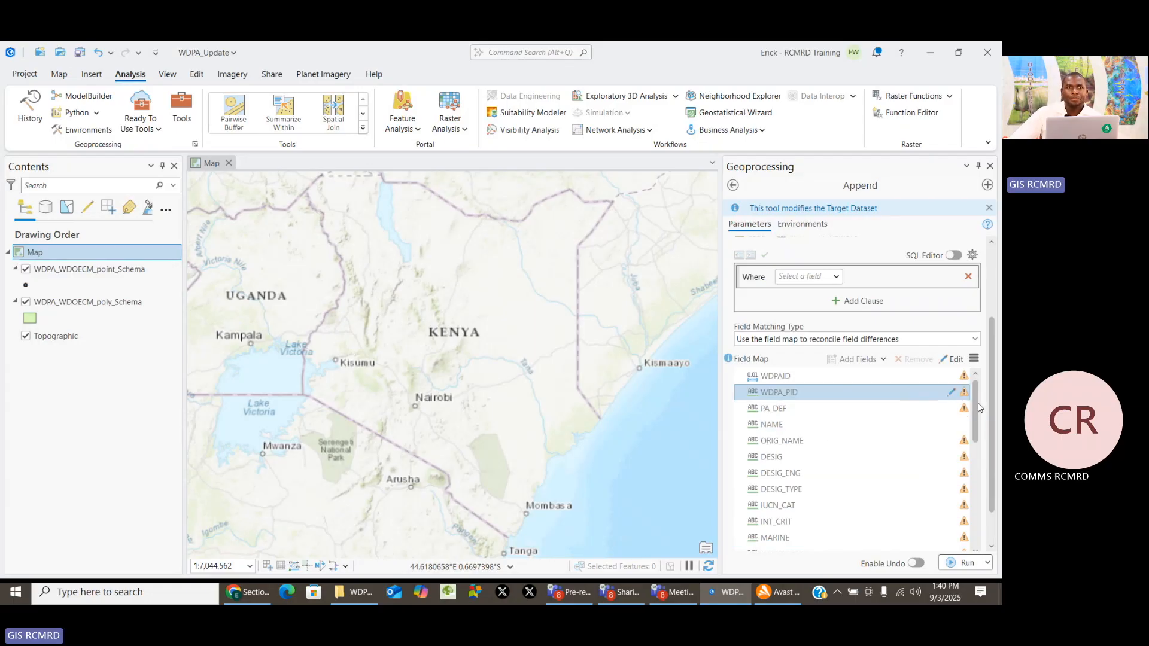
Review the remaining field map entries, run the Append tool and close the Geoprocessing pane
{"action": "scroll", "coordinate": [970, 443], "scroll_direction": "down", "scroll_amount": 2}
{"action": "scroll", "coordinate": [971, 443], "scroll_direction": "down", "scroll_amount": 5}
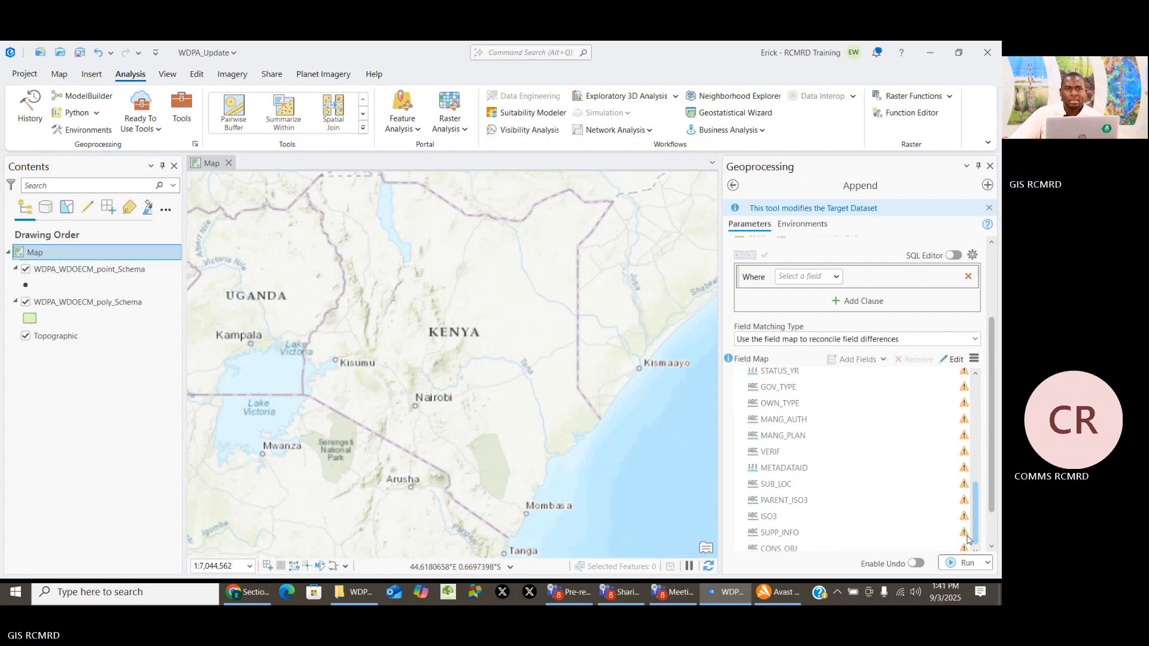
{"action": "left_click_drag", "start_coordinate": [968, 536], "coordinate": [991, 381]}
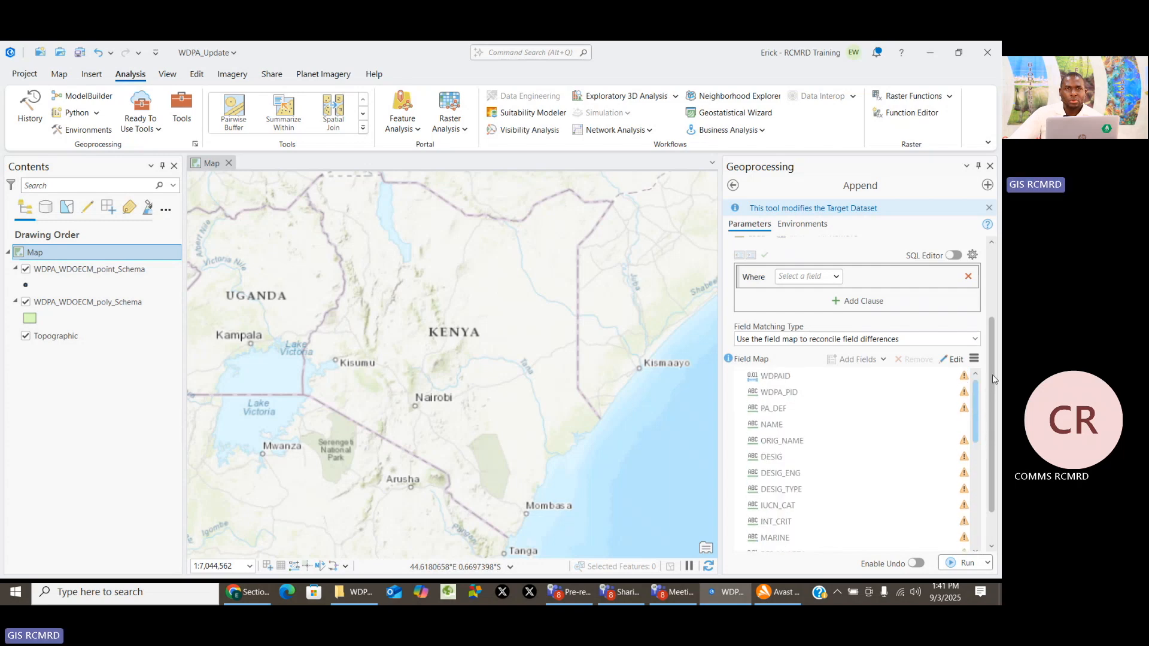
{"action": "left_click", "coordinate": [967, 563]}
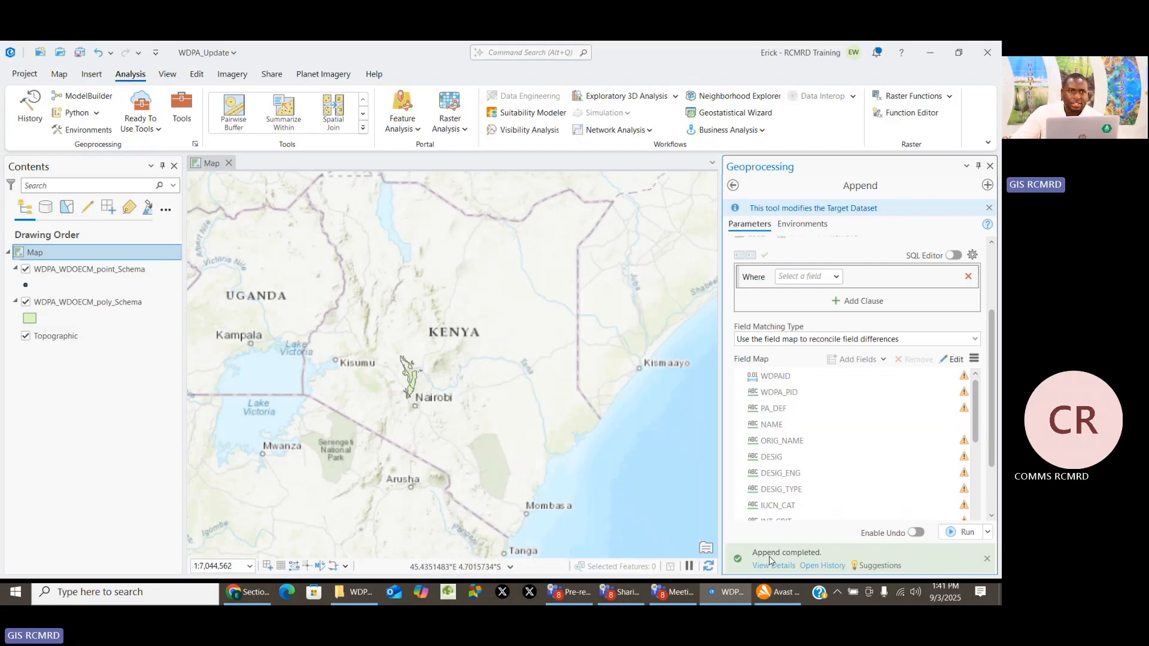
{"action": "mouse_move", "coordinate": [784, 562]}
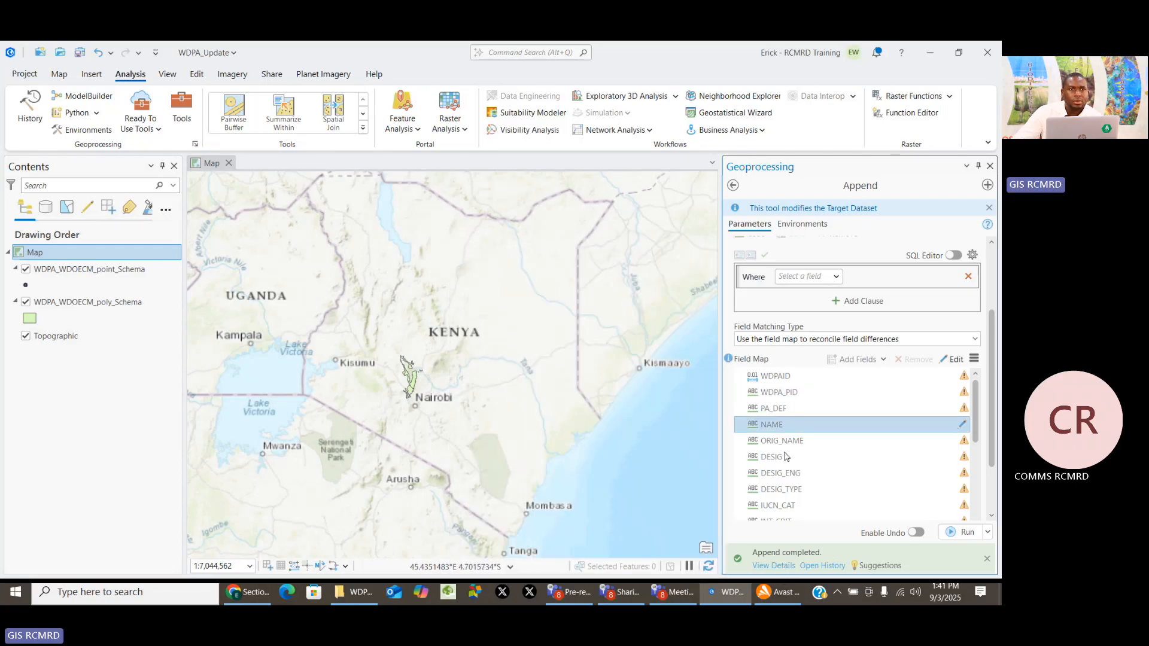
{"action": "left_click", "coordinate": [989, 167]}
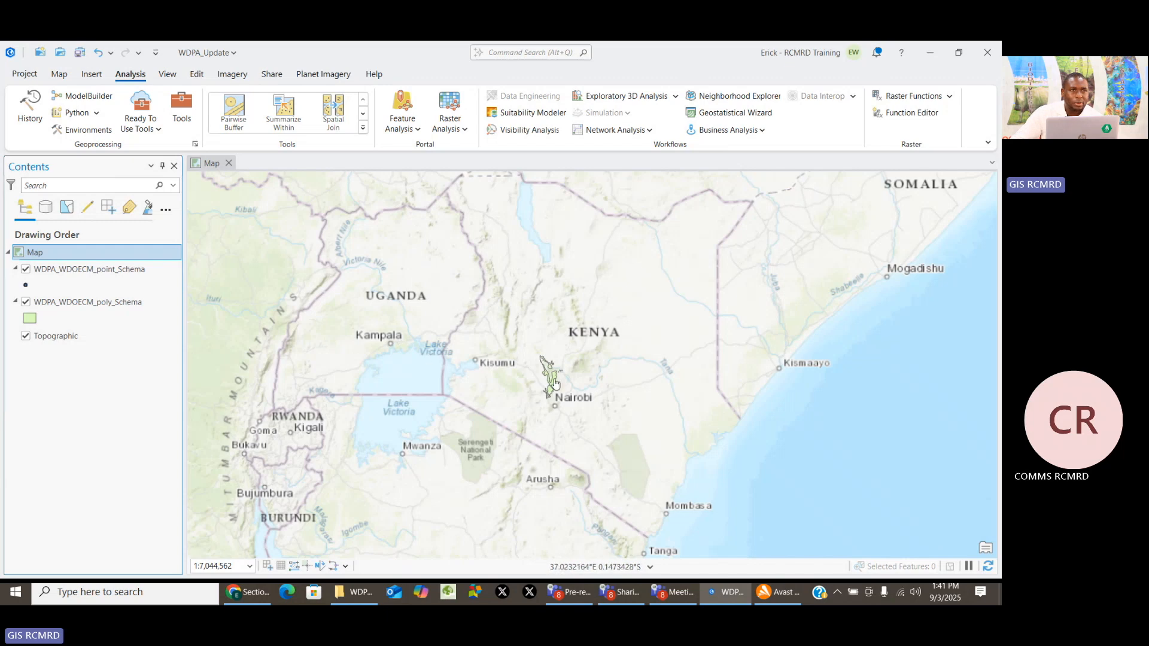
In the attribute table of WDPA_WDOECM_poly_Schema, set PA_DEF to 1 for OBJECTID 409 and to 0 for OBJECTID 410
{"action": "right_click", "coordinate": [102, 307]}
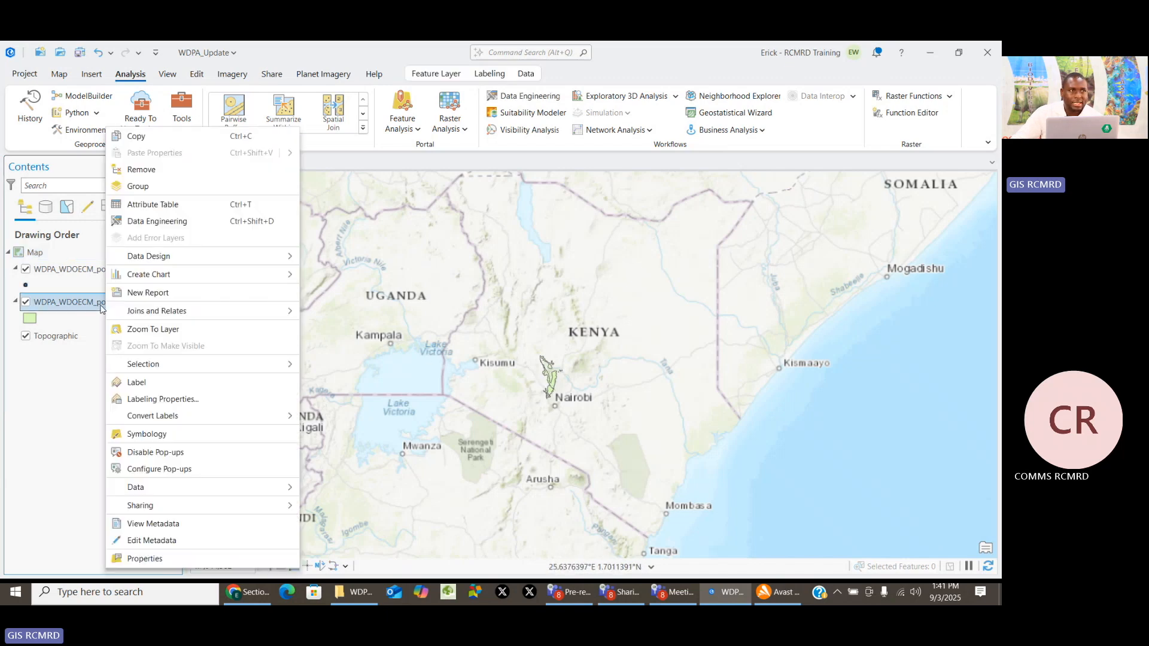
{"action": "left_click", "coordinate": [184, 211]}
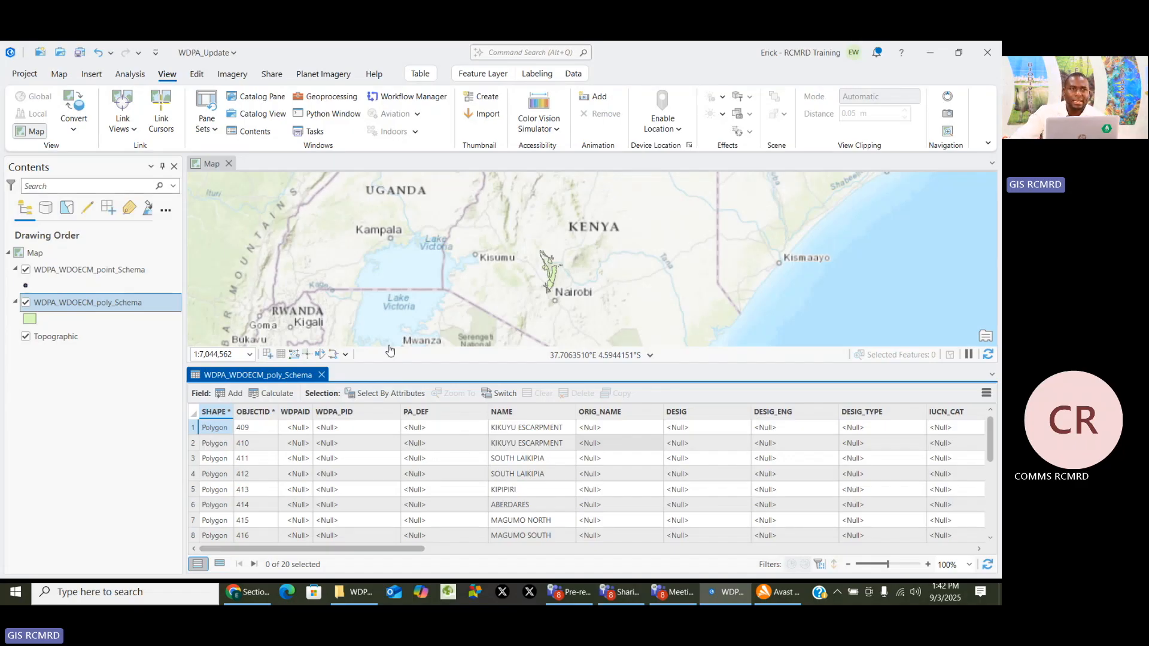
{"action": "left_click", "coordinate": [449, 417]}
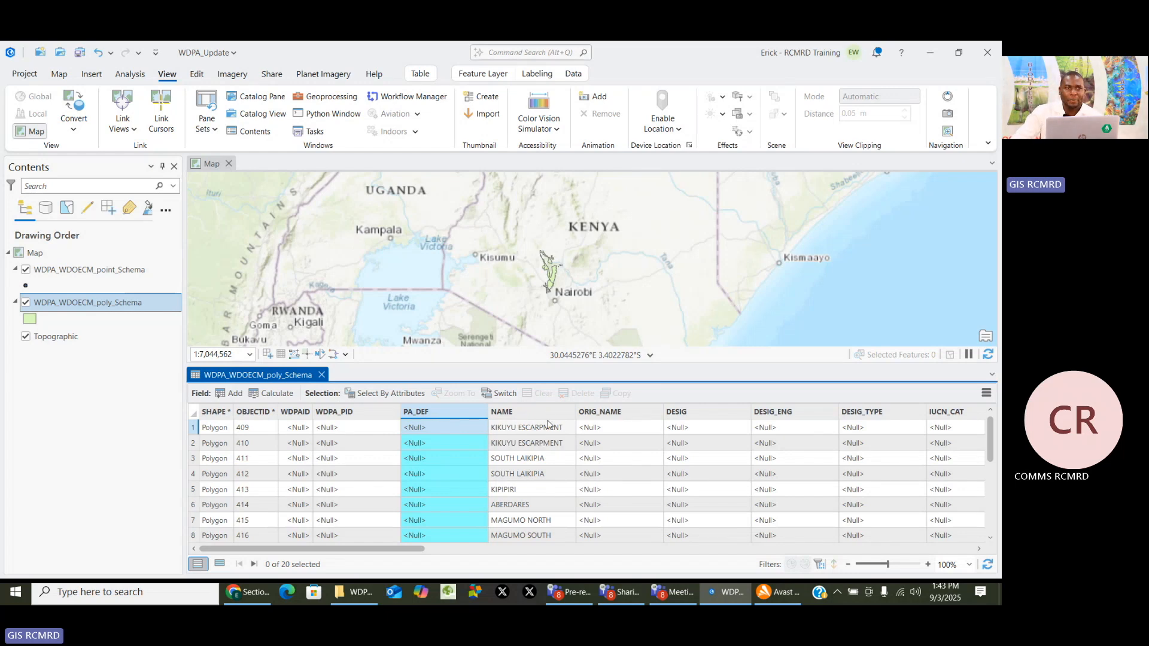
{"action": "double_click", "coordinate": [445, 429]}
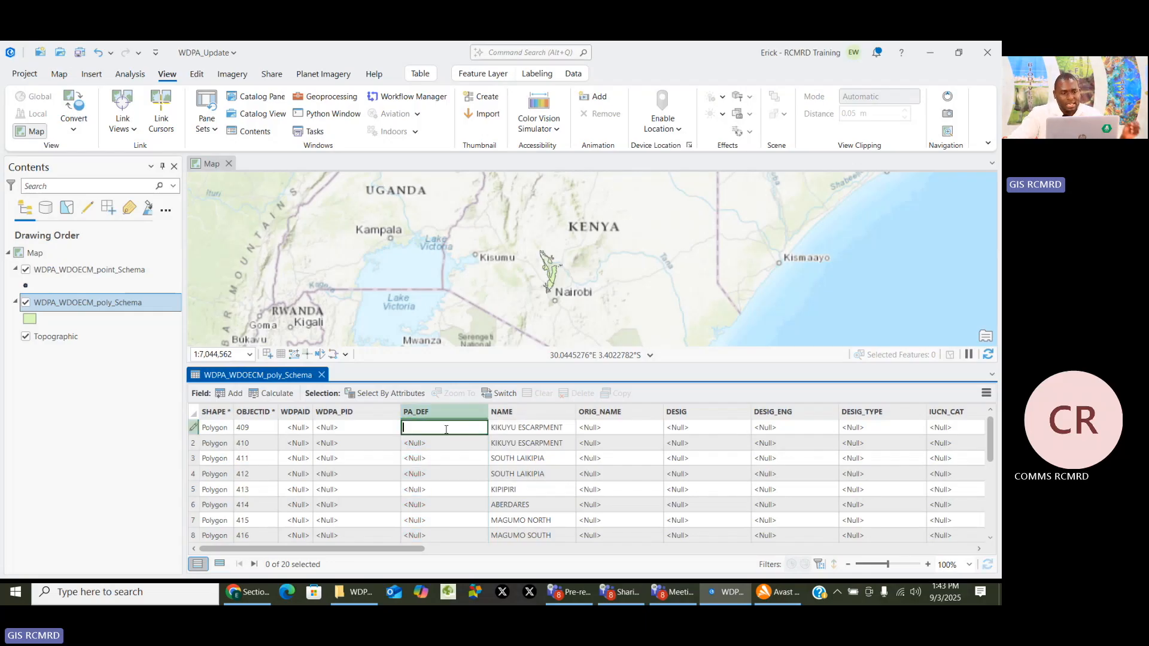
{"action": "type", "text": "1"}
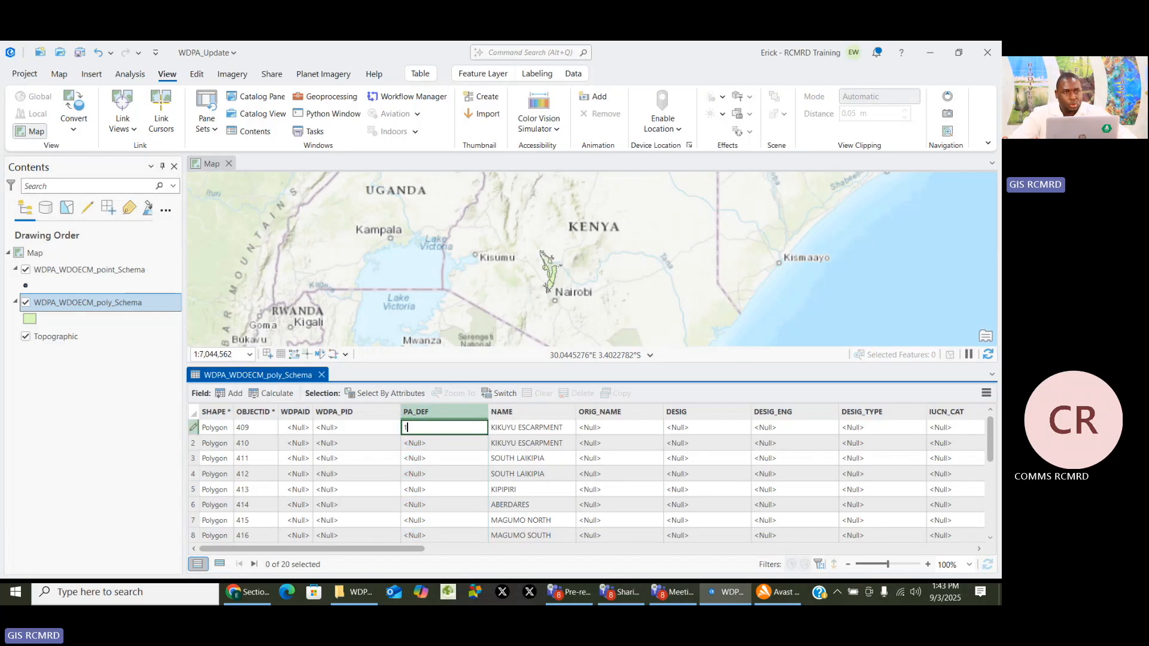
{"action": "left_click", "coordinate": [442, 449]}
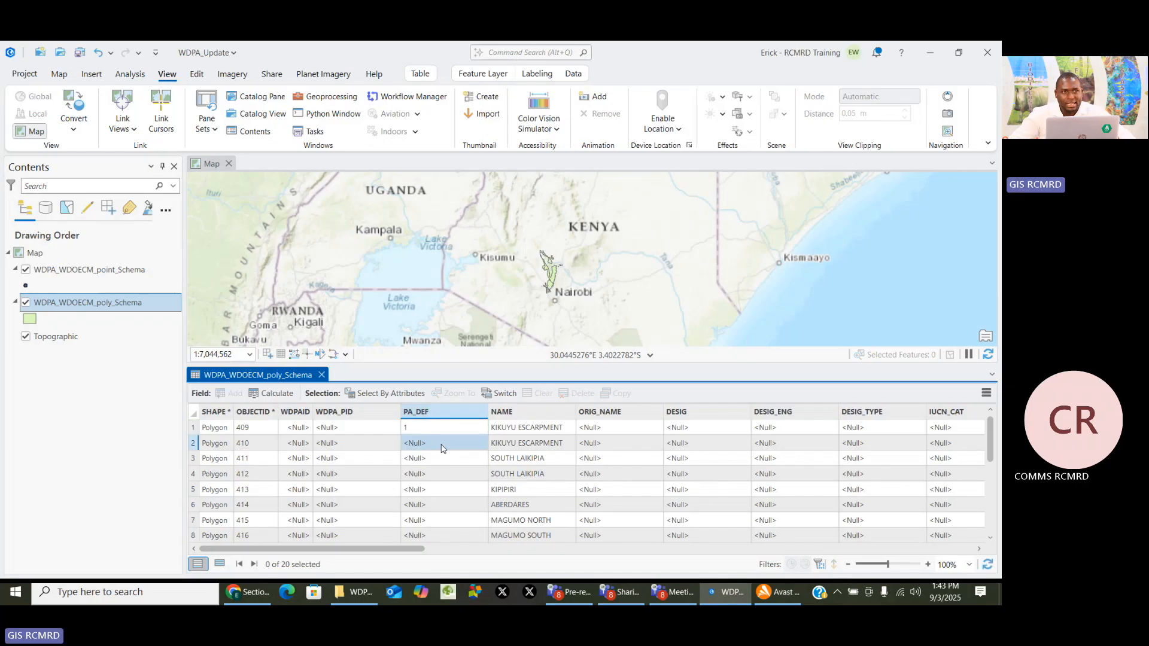
{"action": "type", "text": "0"}
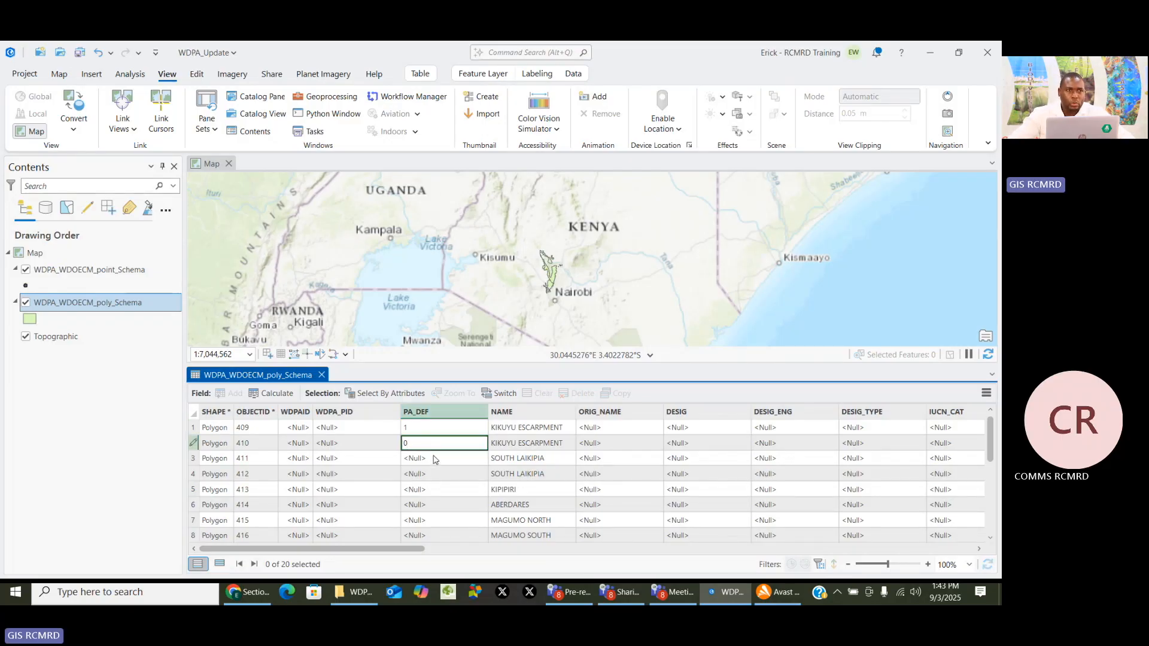
{"action": "left_click", "coordinate": [434, 459]}
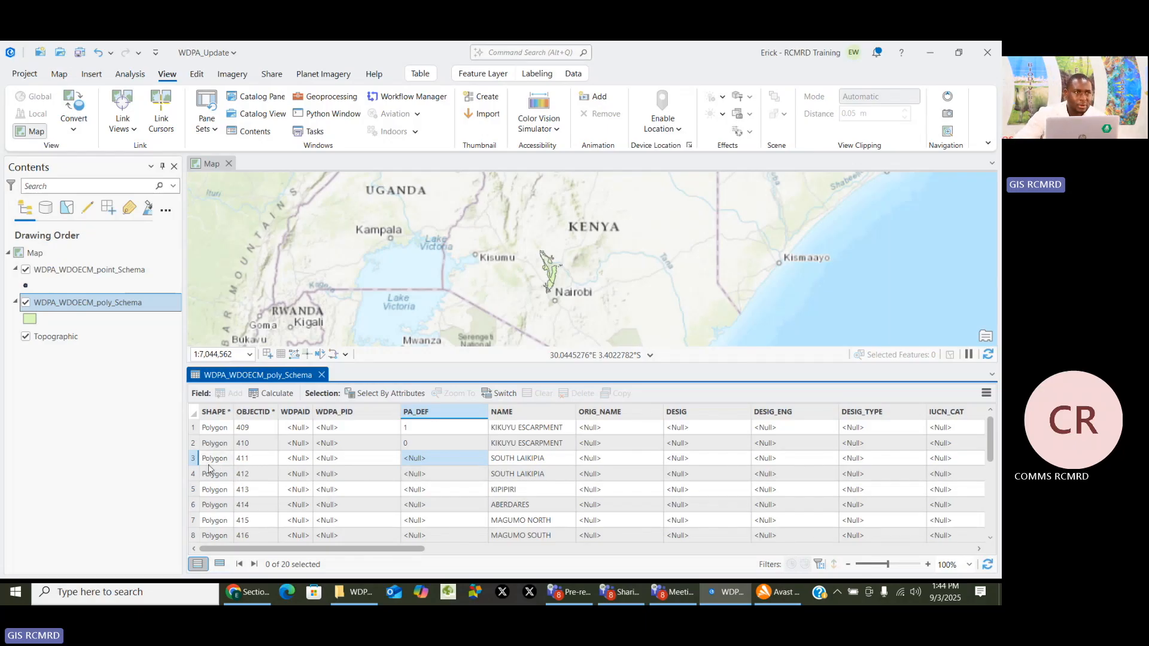
Select the records with OBJECTID 410, 412, 416 and 421 together in the polygon schema's attribute table
{"action": "left_click", "coordinate": [192, 474]}
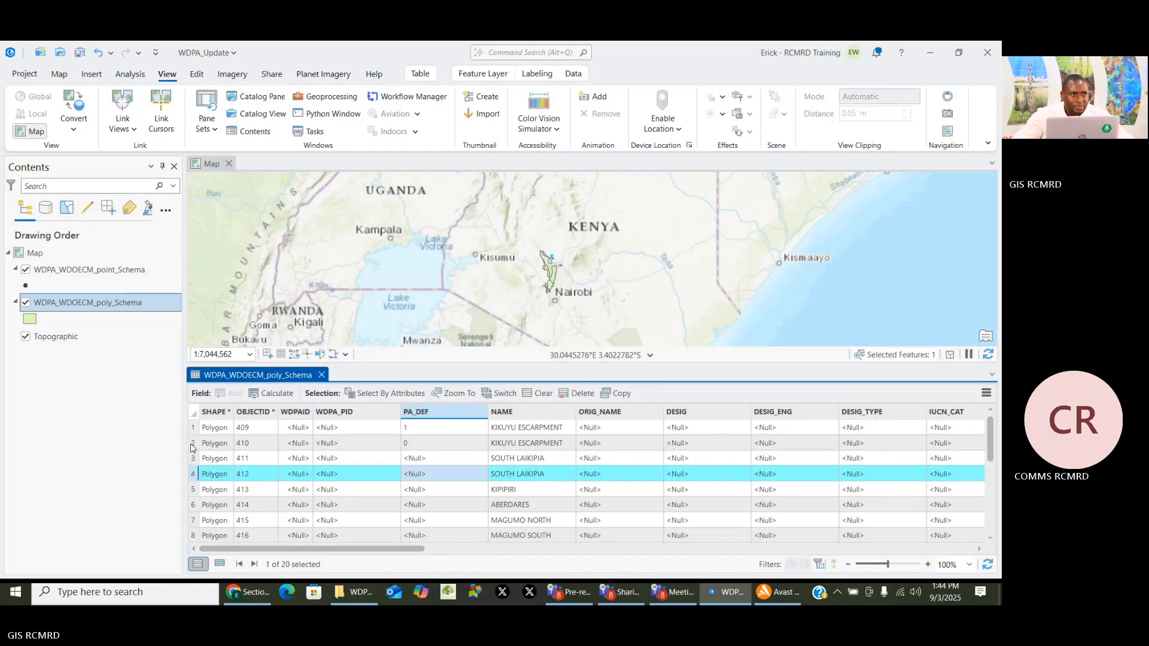
{"action": "left_click", "coordinate": [192, 444], "text": "ctrl"}
{"action": "scroll", "coordinate": [311, 522], "scroll_direction": "down", "scroll_amount": 2}
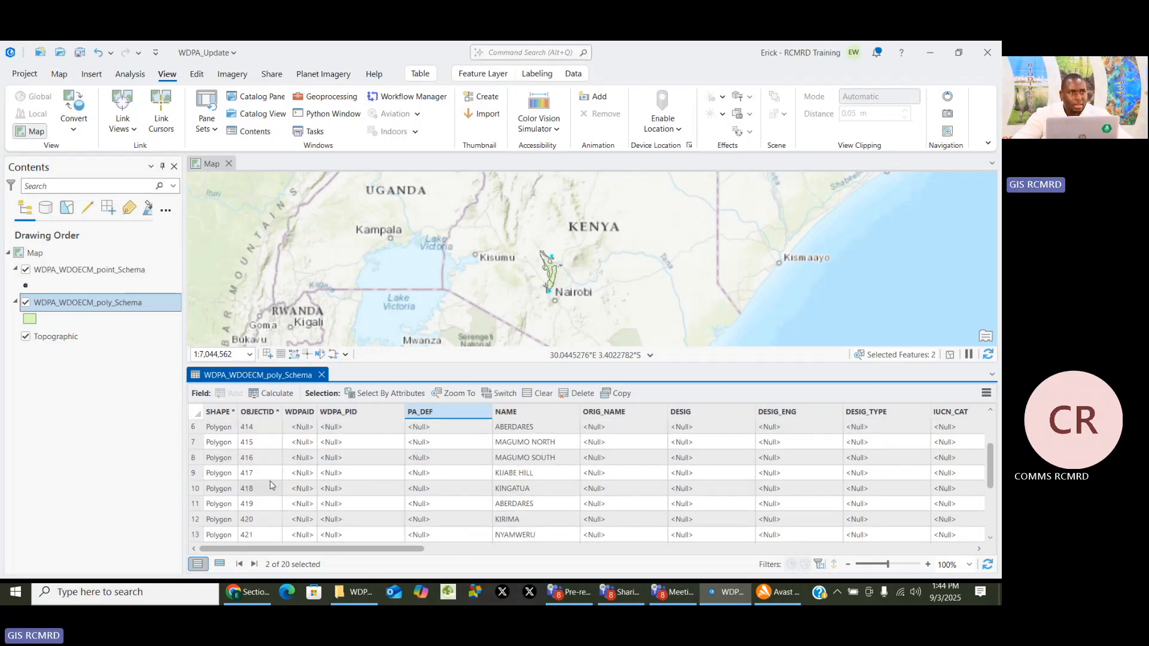
{"action": "left_click", "coordinate": [191, 459], "text": "ctrl"}
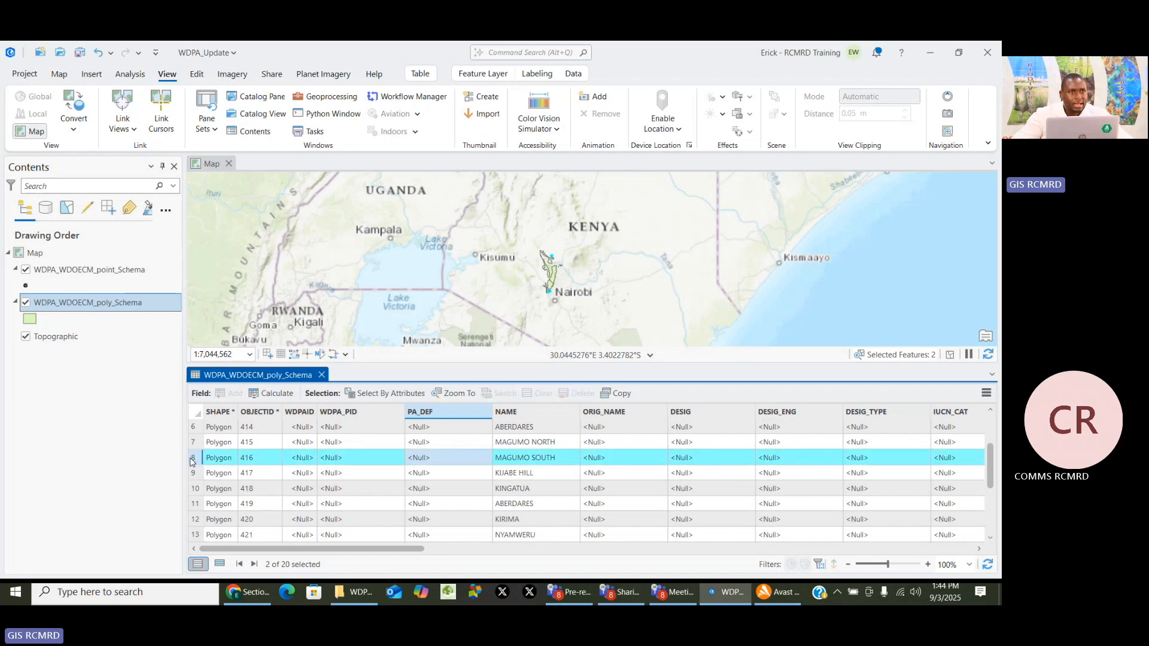
{"action": "left_click", "coordinate": [199, 533], "text": "ctrl"}
{"action": "scroll", "coordinate": [398, 525], "scroll_direction": "up", "scroll_amount": 2}
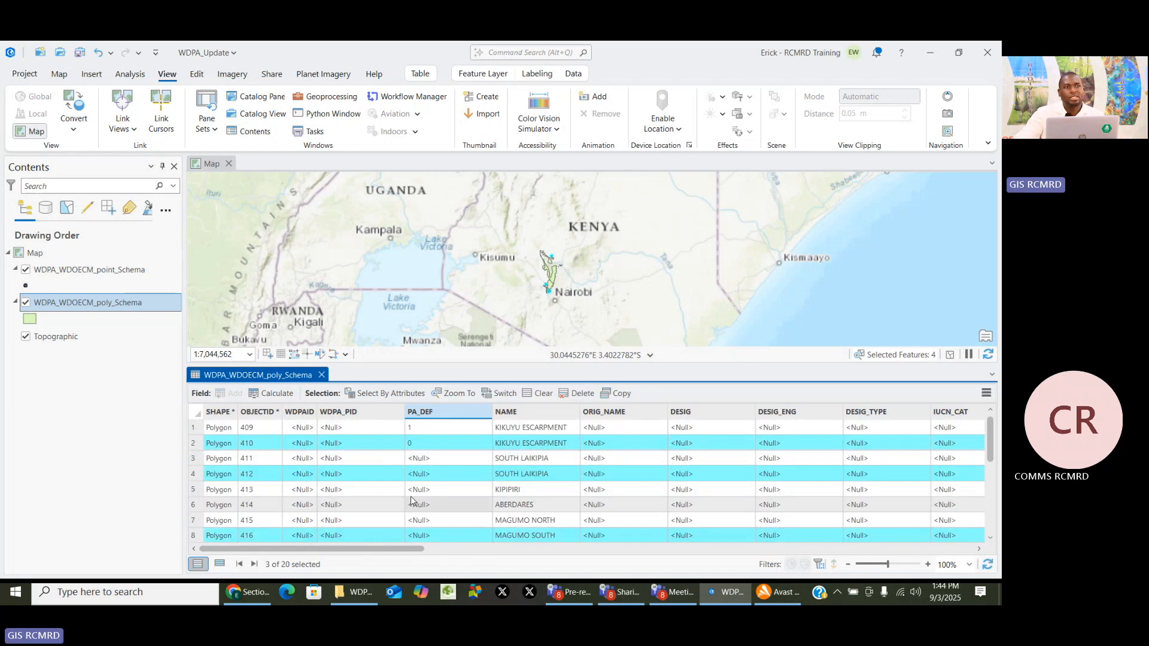
{"action": "scroll", "coordinate": [412, 502], "scroll_direction": "down", "scroll_amount": 3}
{"action": "scroll", "coordinate": [401, 500], "scroll_direction": "up", "scroll_amount": 3}
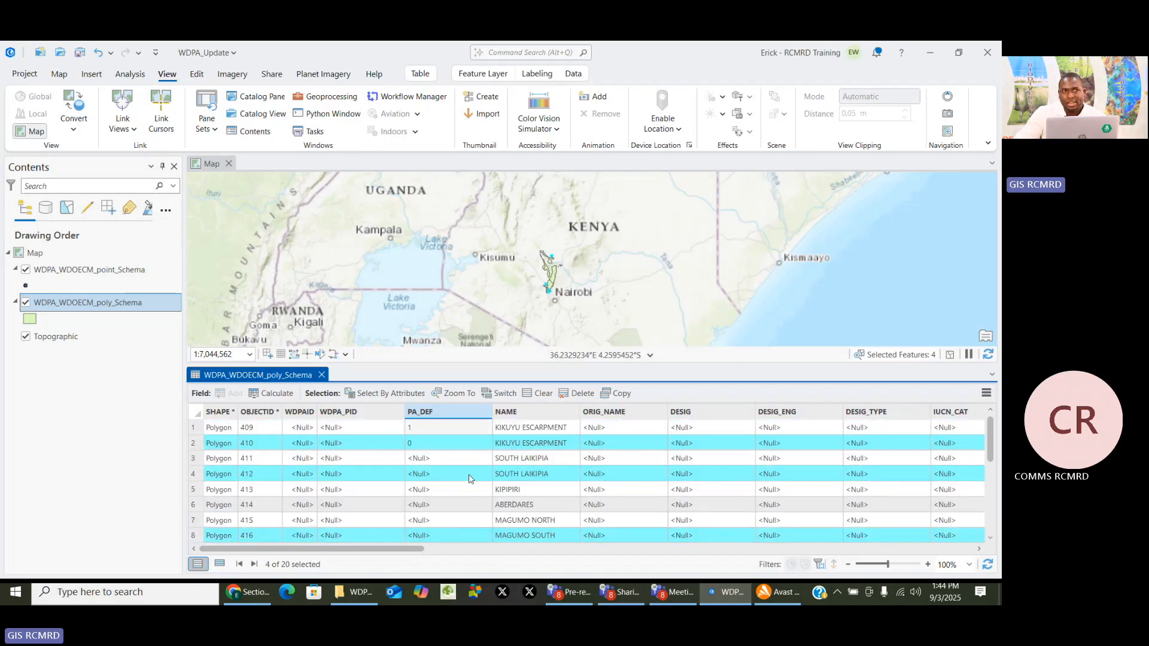
Open Calculate Field for PA_DEF on the selected polygon schema records and choose Python as the expression type
{"action": "right_click", "coordinate": [443, 414]}
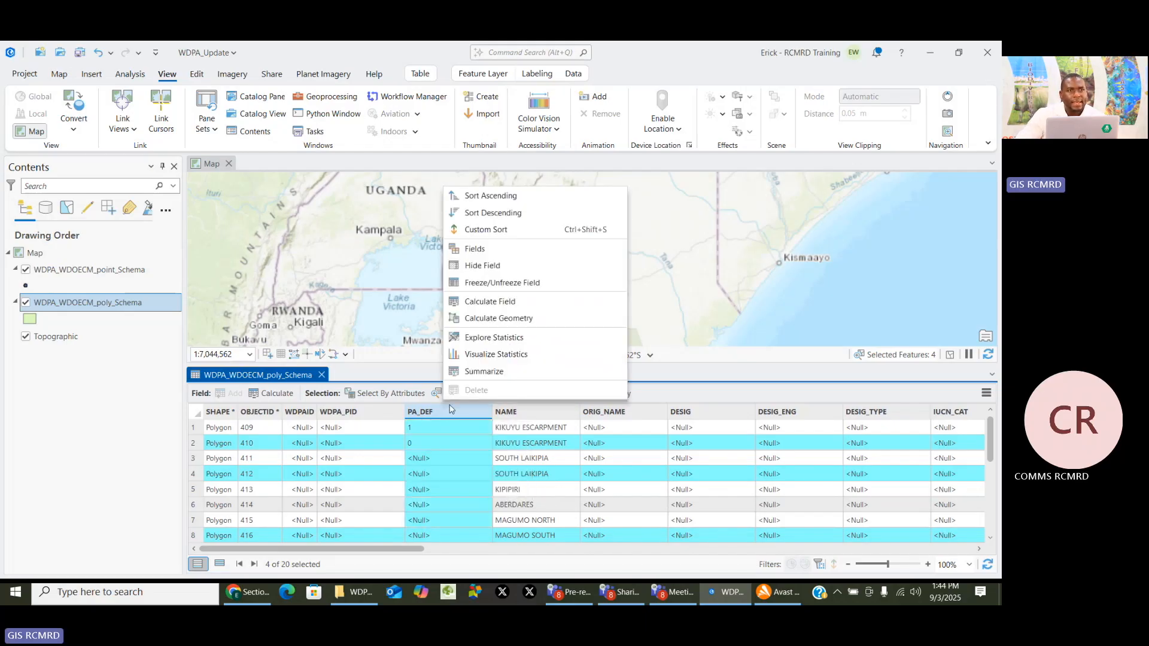
{"action": "left_click", "coordinate": [501, 302]}
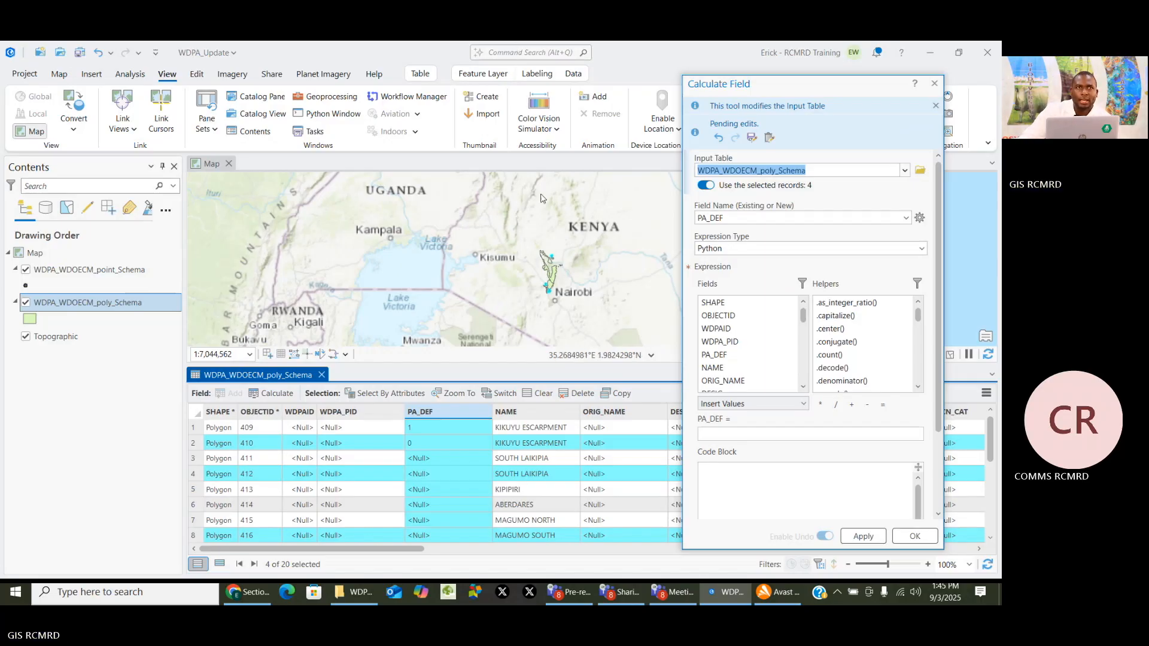
{"action": "left_click_drag", "start_coordinate": [683, 329], "coordinate": [567, 306]}
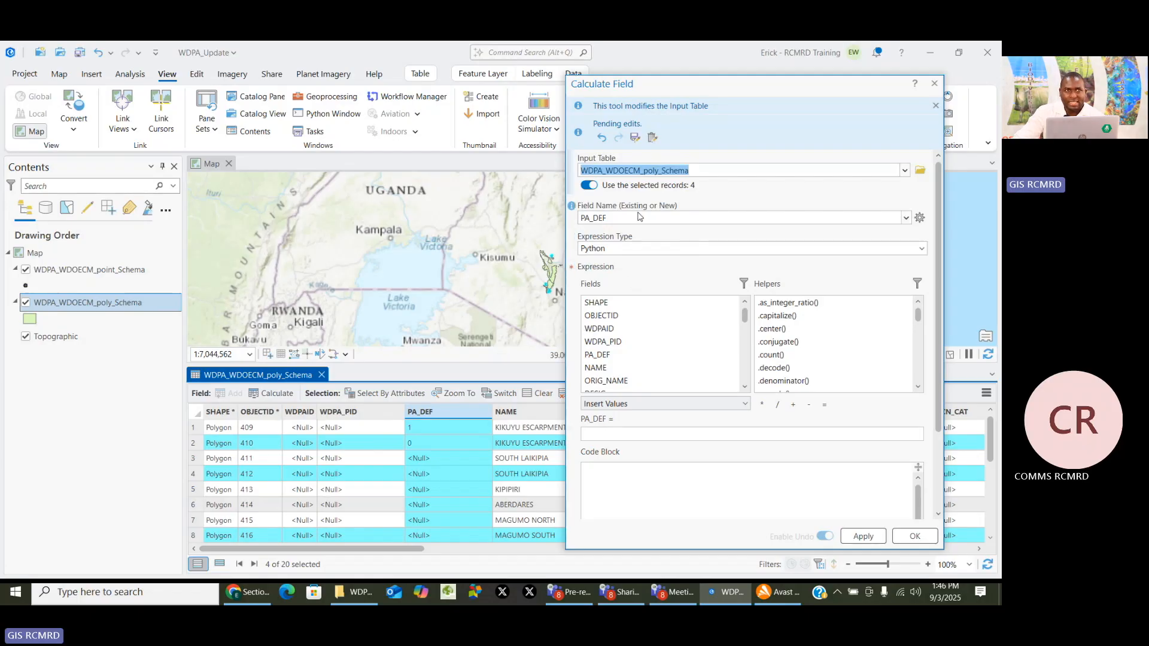
{"action": "left_click", "coordinate": [907, 219]}
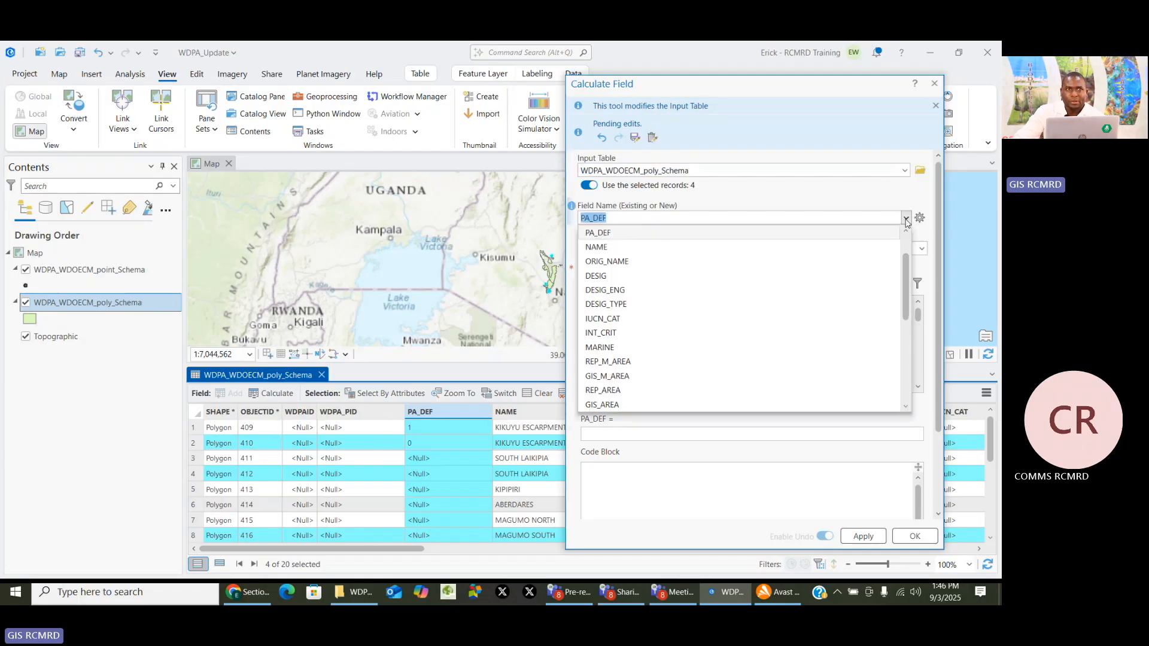
{"action": "left_click", "coordinate": [907, 220]}
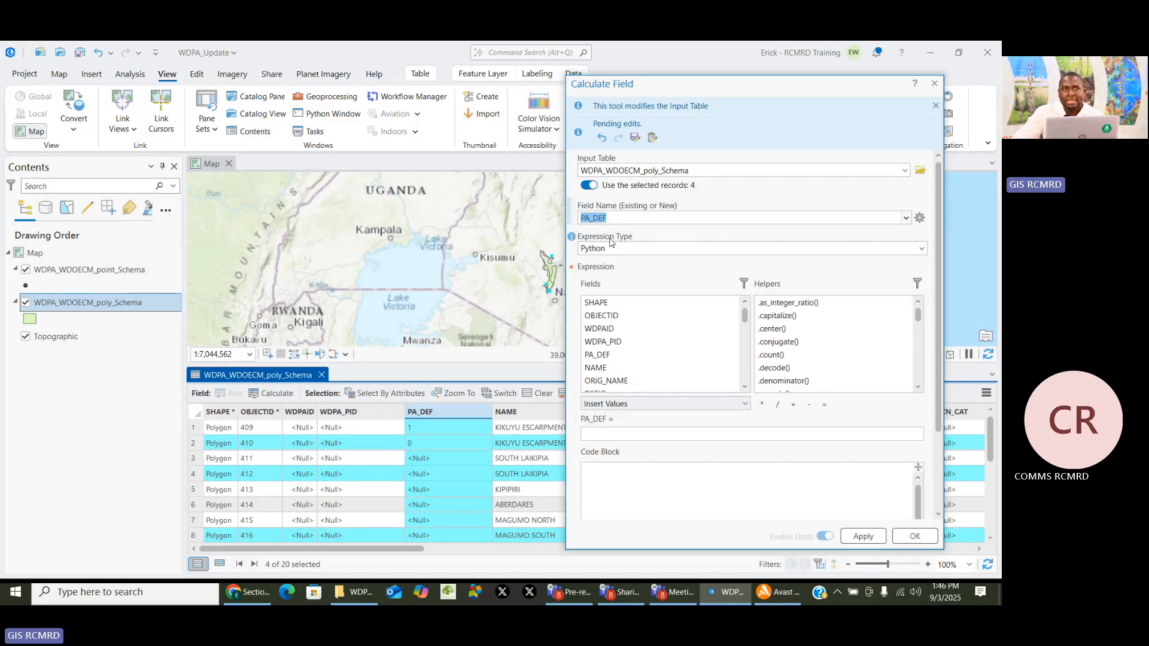
{"action": "left_click", "coordinate": [630, 238]}
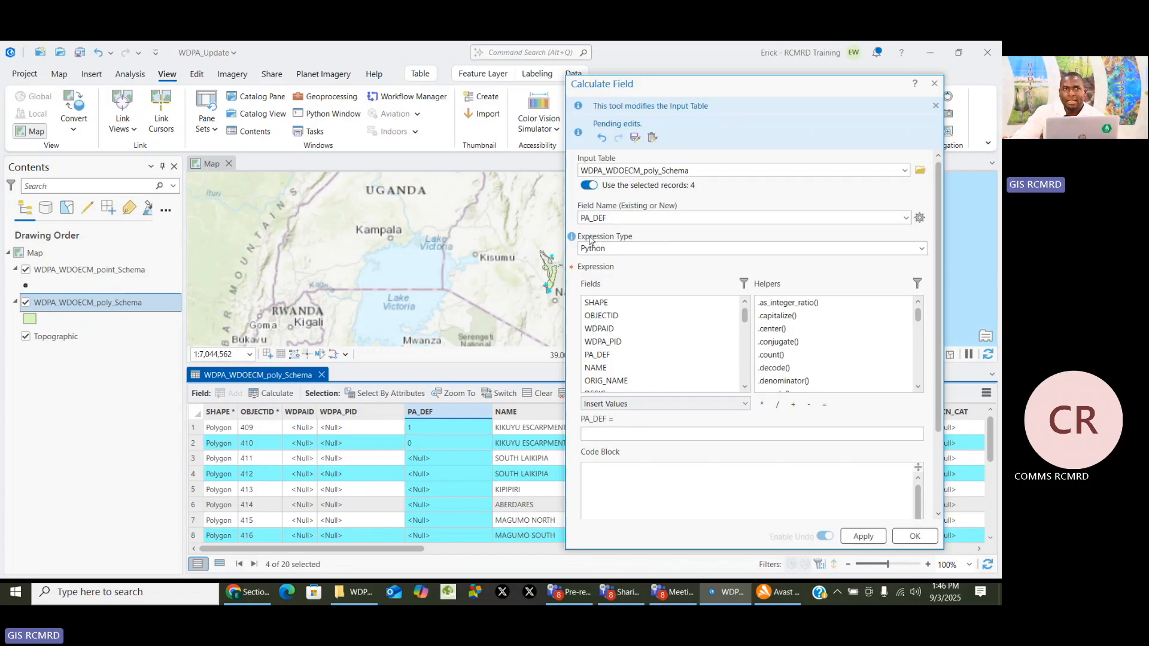
{"action": "left_click", "coordinate": [922, 250]}
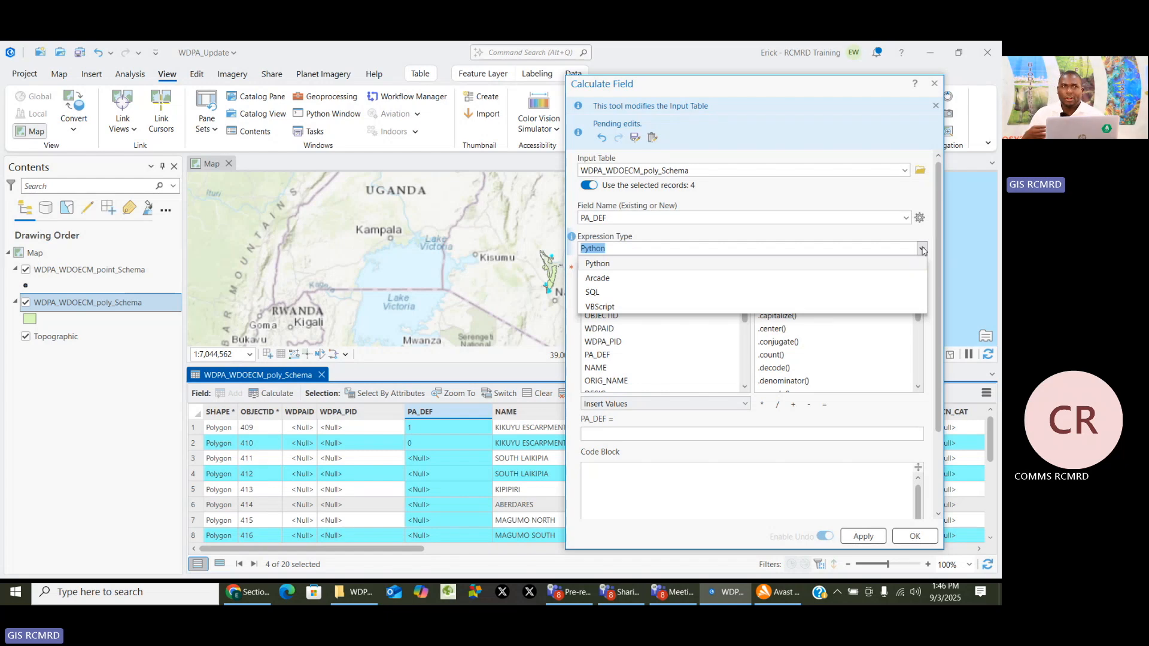
{"action": "left_click", "coordinate": [612, 269]}
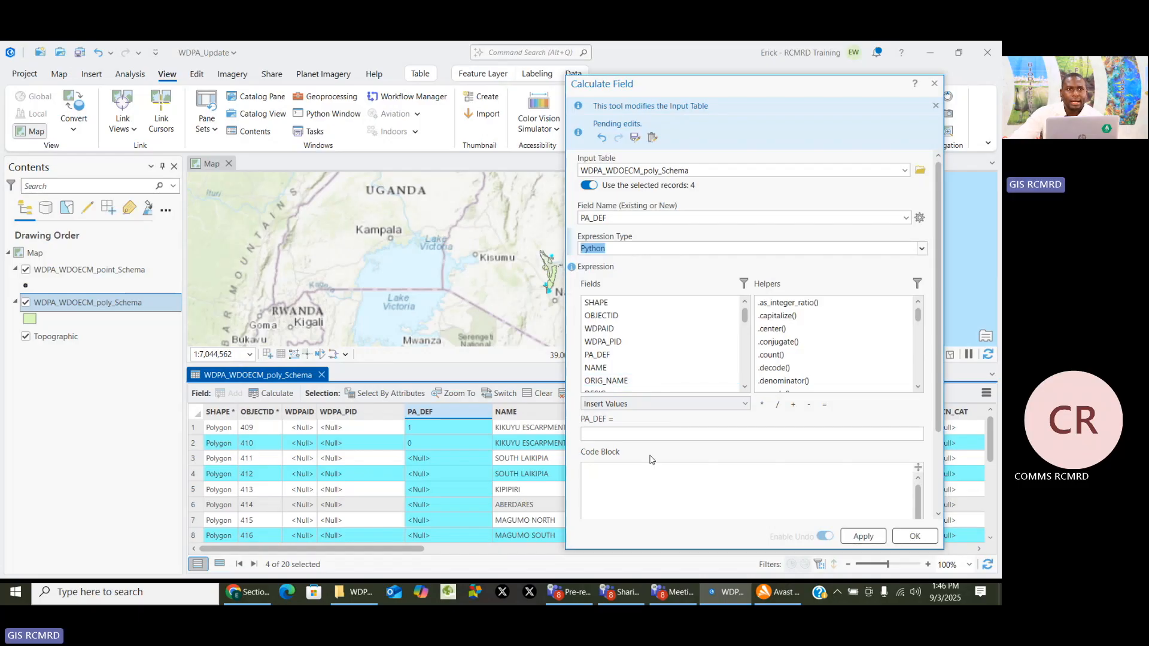
Calculate PA_DEF as 0 for the selected records, close the tool and check the rows in the attribute table
{"action": "left_click", "coordinate": [648, 434]}
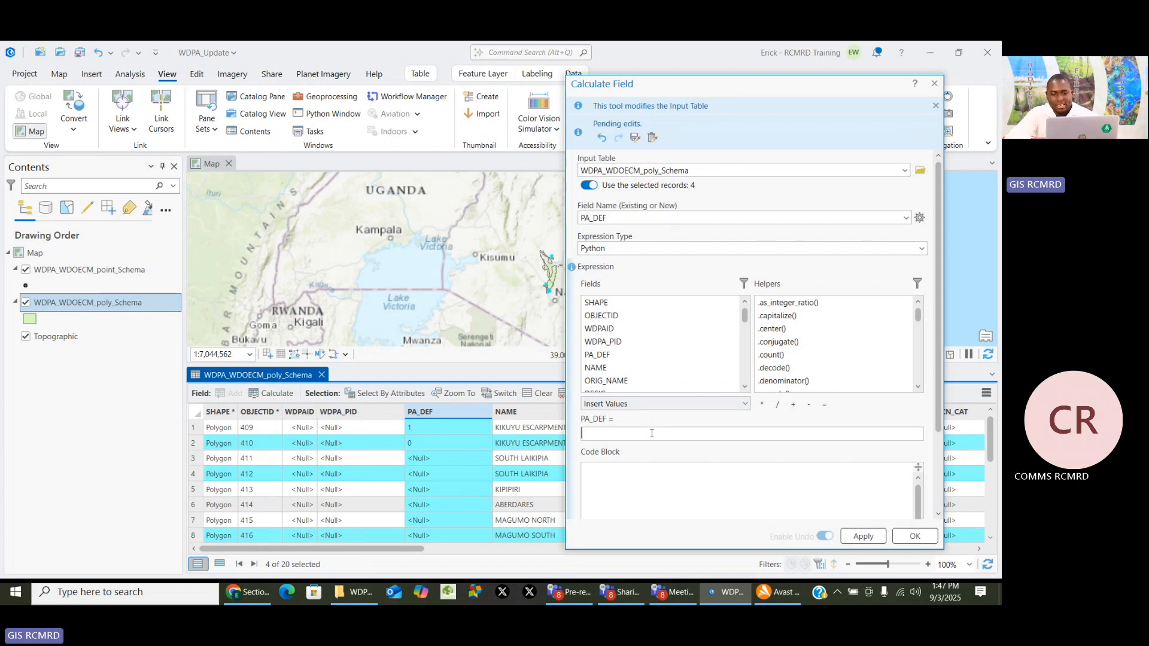
{"action": "type", "text": "0"}
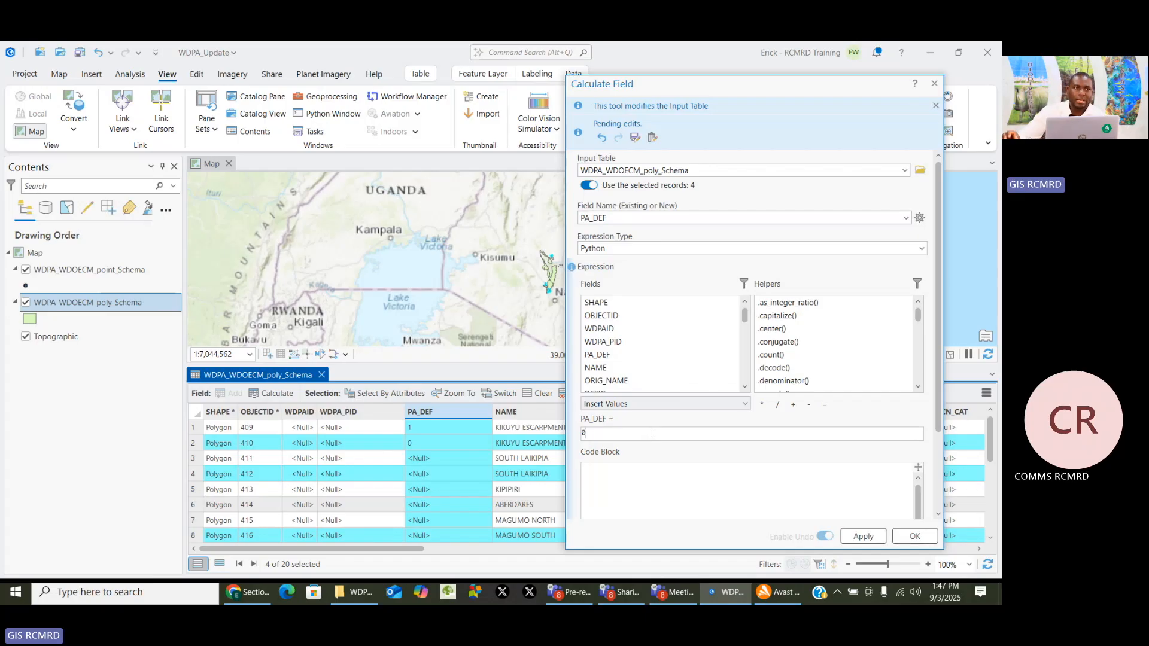
{"action": "left_click", "coordinate": [863, 537]}
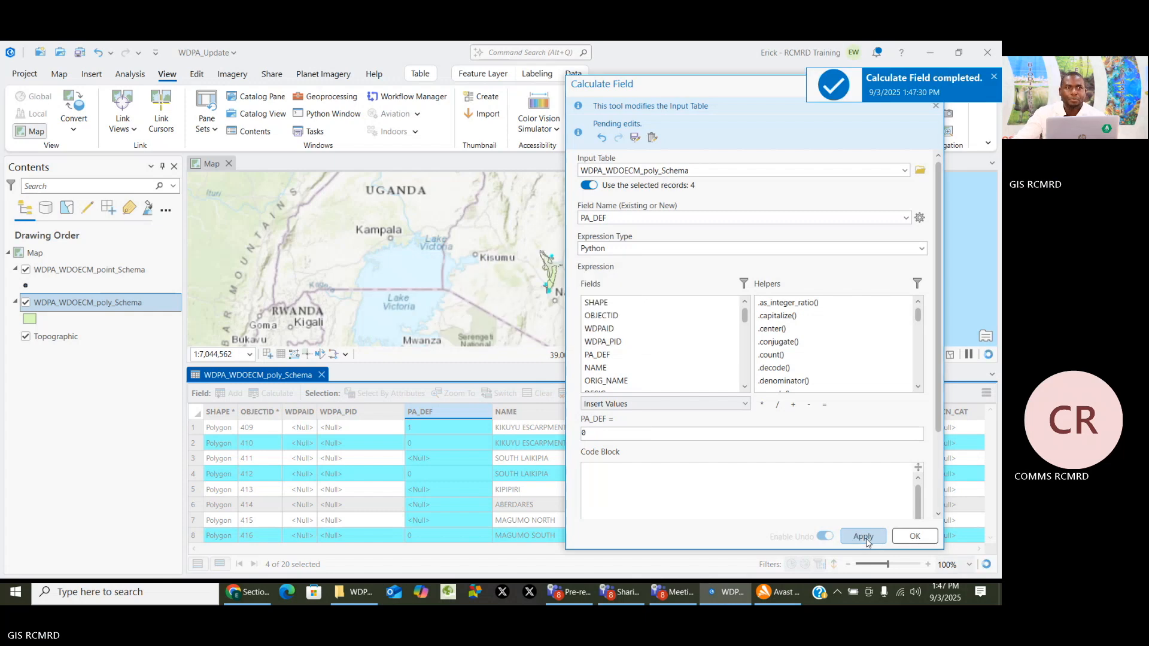
{"action": "scroll", "coordinate": [527, 530], "scroll_direction": "down", "scroll_amount": 3}
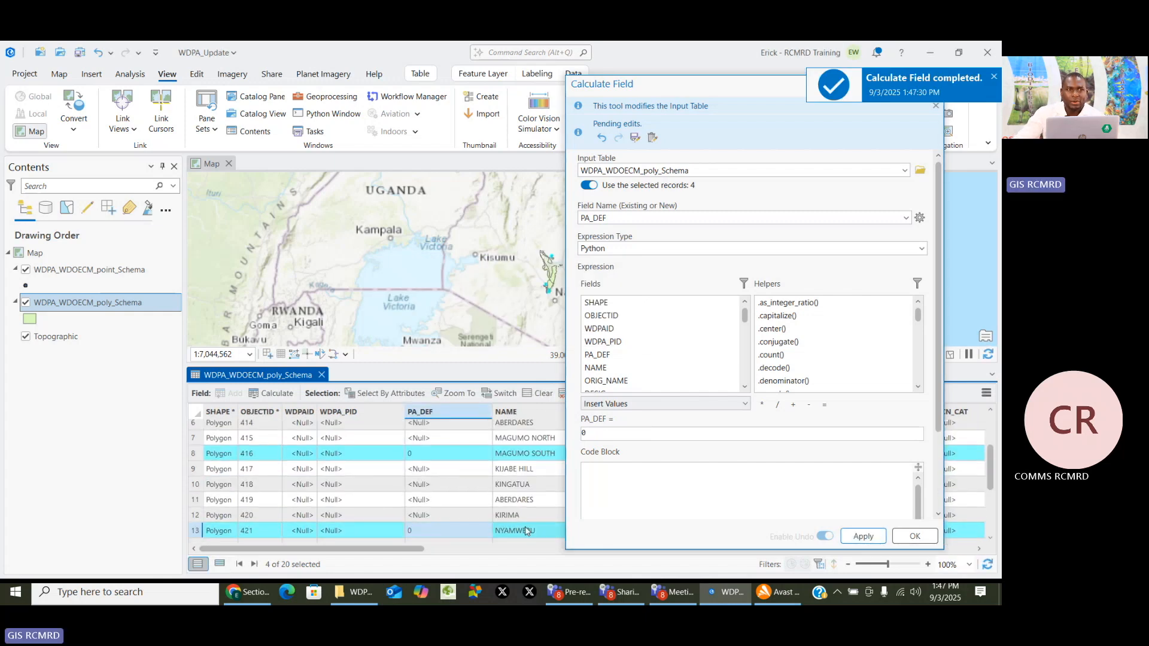
{"action": "scroll", "coordinate": [410, 513], "scroll_direction": "up", "scroll_amount": 3}
{"action": "scroll", "coordinate": [409, 515], "scroll_direction": "down", "scroll_amount": 3}
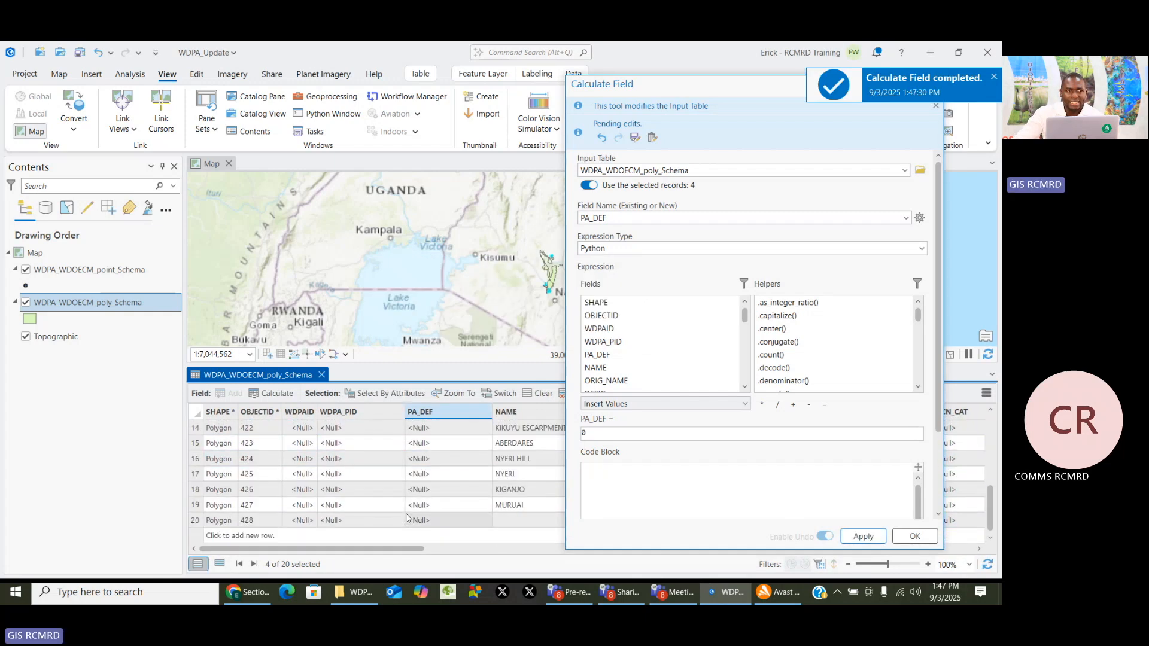
{"action": "scroll", "coordinate": [407, 519], "scroll_direction": "up", "scroll_amount": 3}
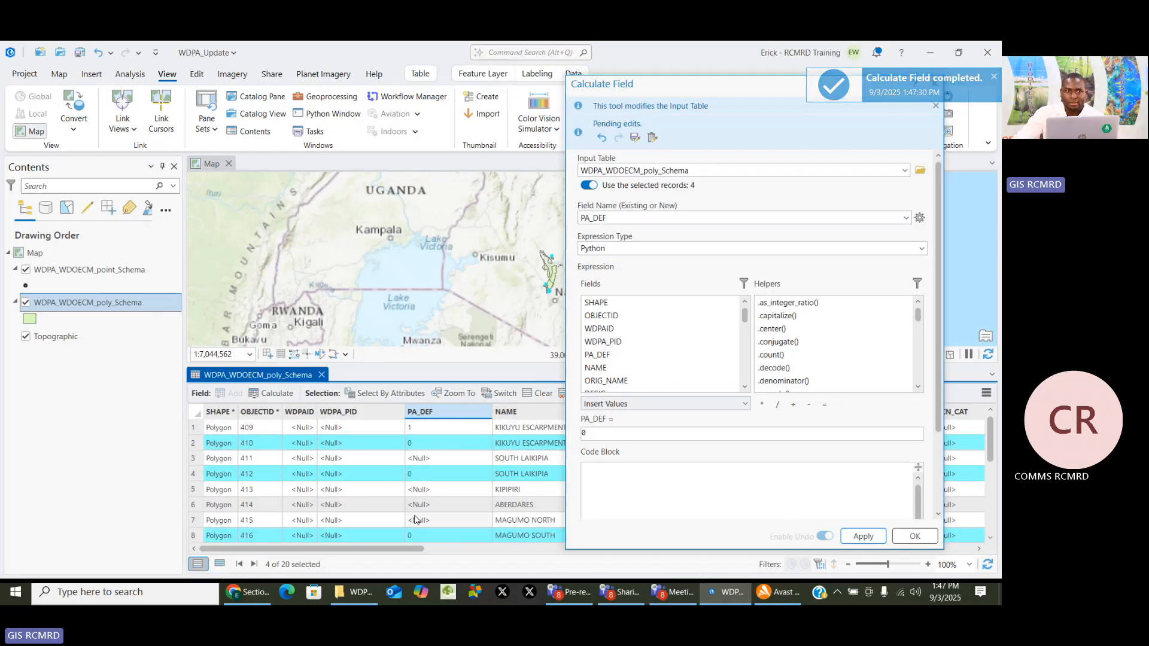
{"action": "scroll", "coordinate": [415, 520], "scroll_direction": "down", "scroll_amount": 4}
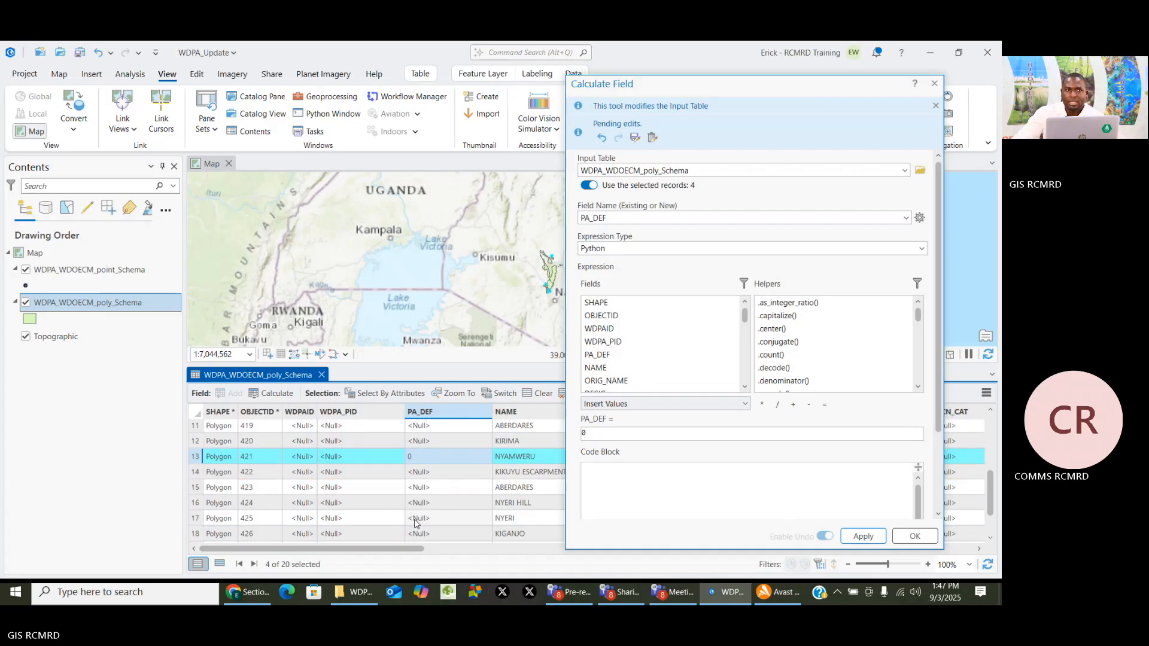
{"action": "scroll", "coordinate": [415, 522], "scroll_direction": "up", "scroll_amount": 4}
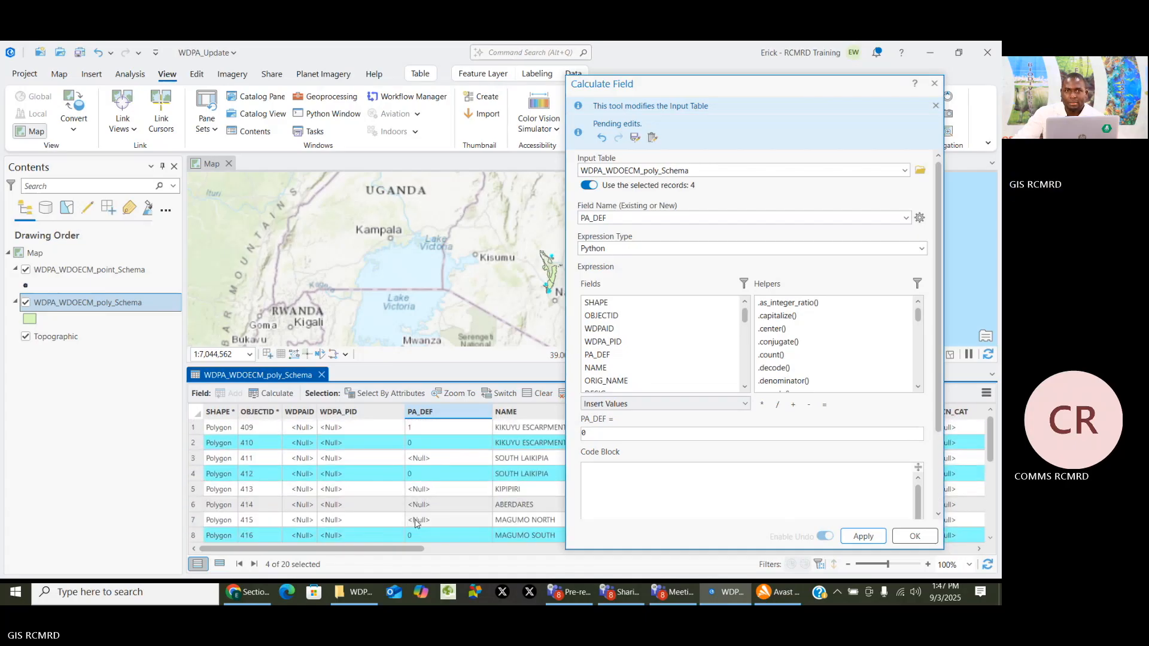
{"action": "left_click", "coordinate": [916, 537]}
{"action": "scroll", "coordinate": [383, 487], "scroll_direction": "down", "scroll_amount": 4}
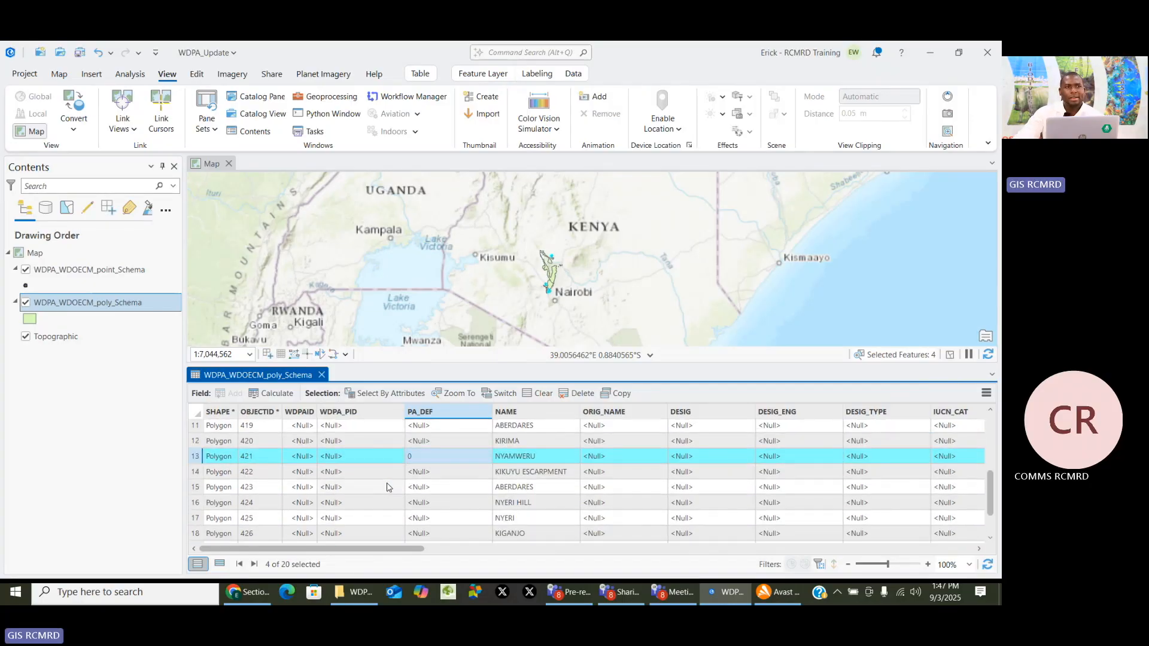
{"action": "scroll", "coordinate": [386, 488], "scroll_direction": "up", "scroll_amount": 4}
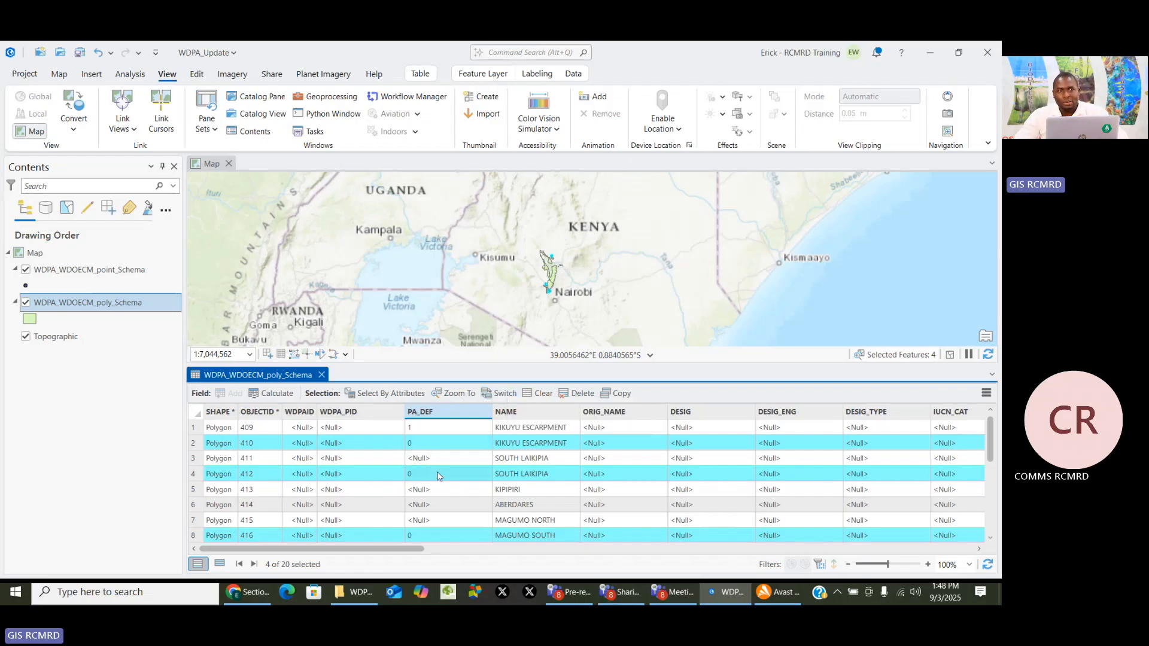
Switch the selection to all the other records in the attribute table and check which rows are selected
{"action": "left_click", "coordinate": [501, 397]}
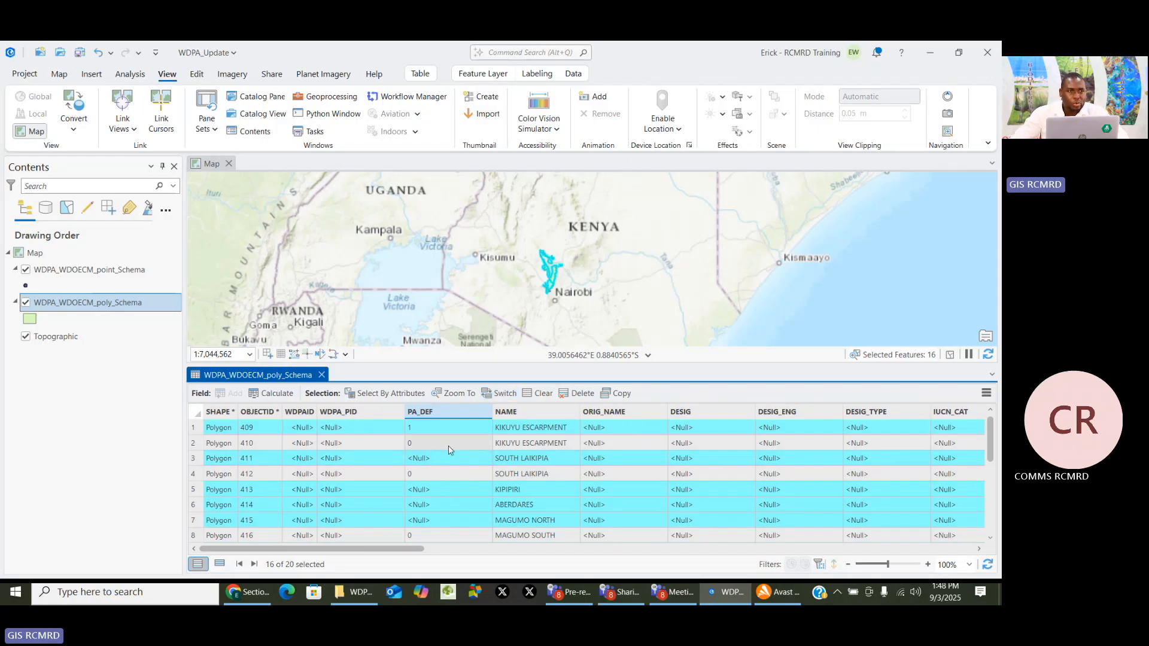
{"action": "scroll", "coordinate": [449, 450], "scroll_direction": "down", "scroll_amount": 5}
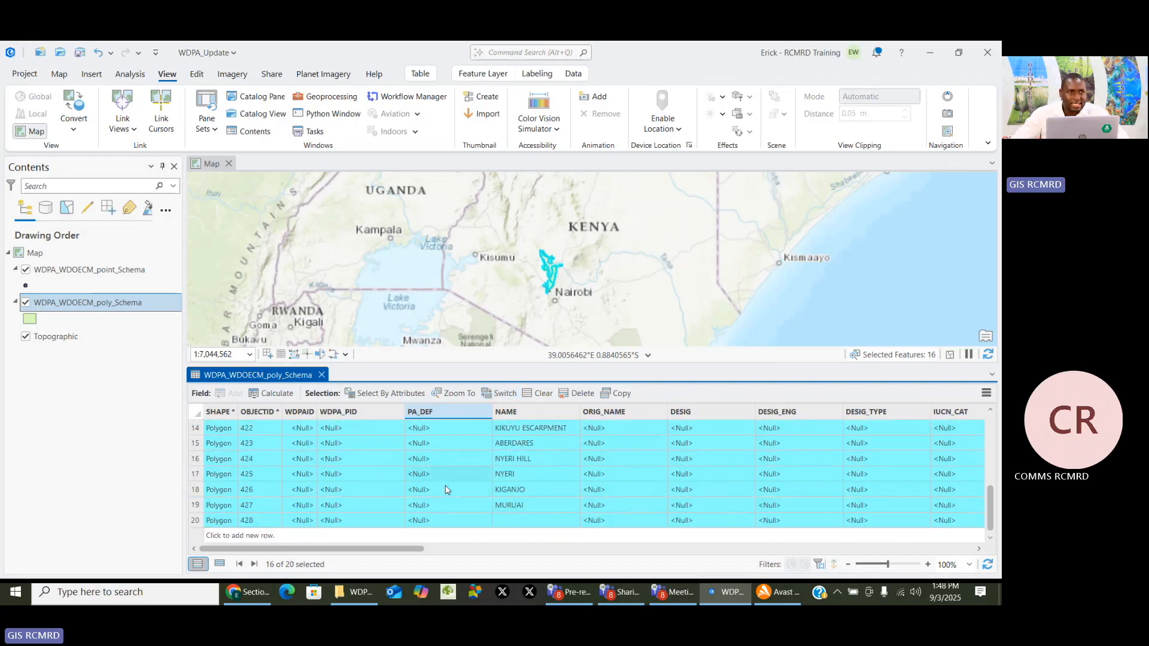
{"action": "scroll", "coordinate": [445, 489], "scroll_direction": "up", "scroll_amount": 5}
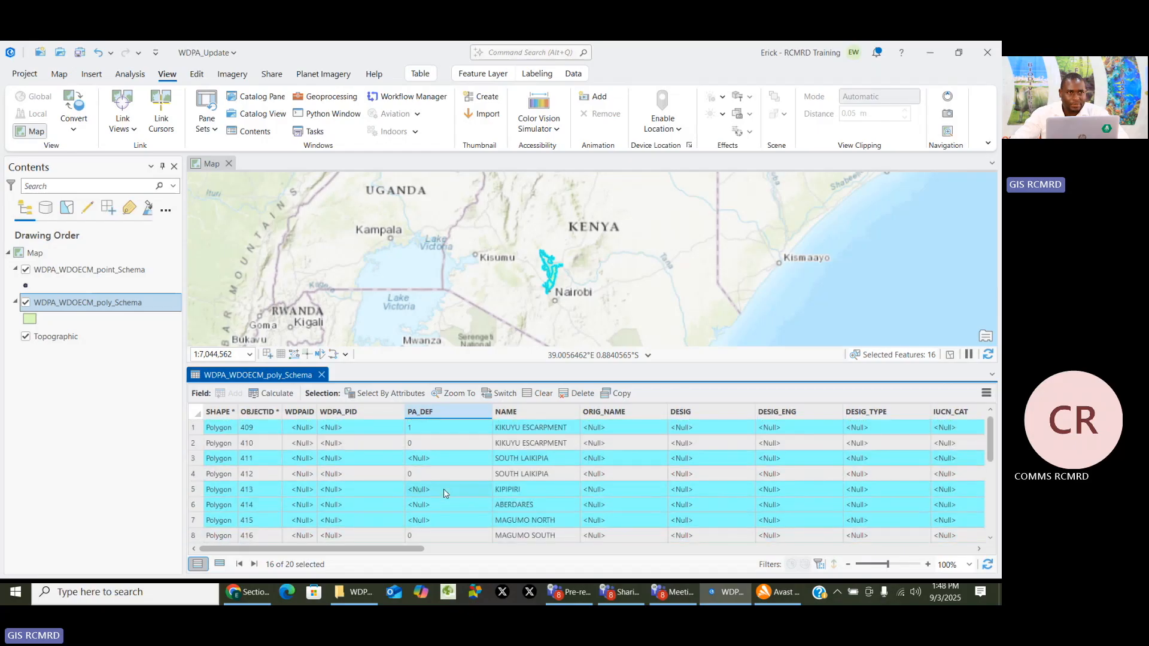
{"action": "scroll", "coordinate": [445, 493], "scroll_direction": "down", "scroll_amount": 5}
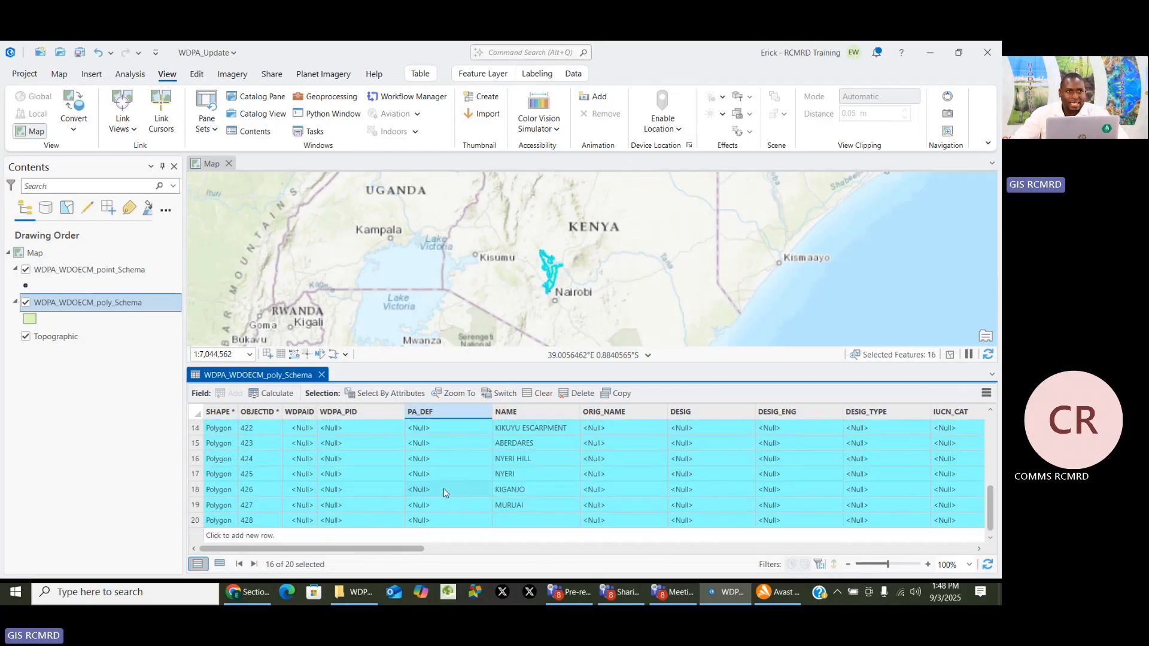
{"action": "scroll", "coordinate": [443, 488], "scroll_direction": "up", "scroll_amount": 5}
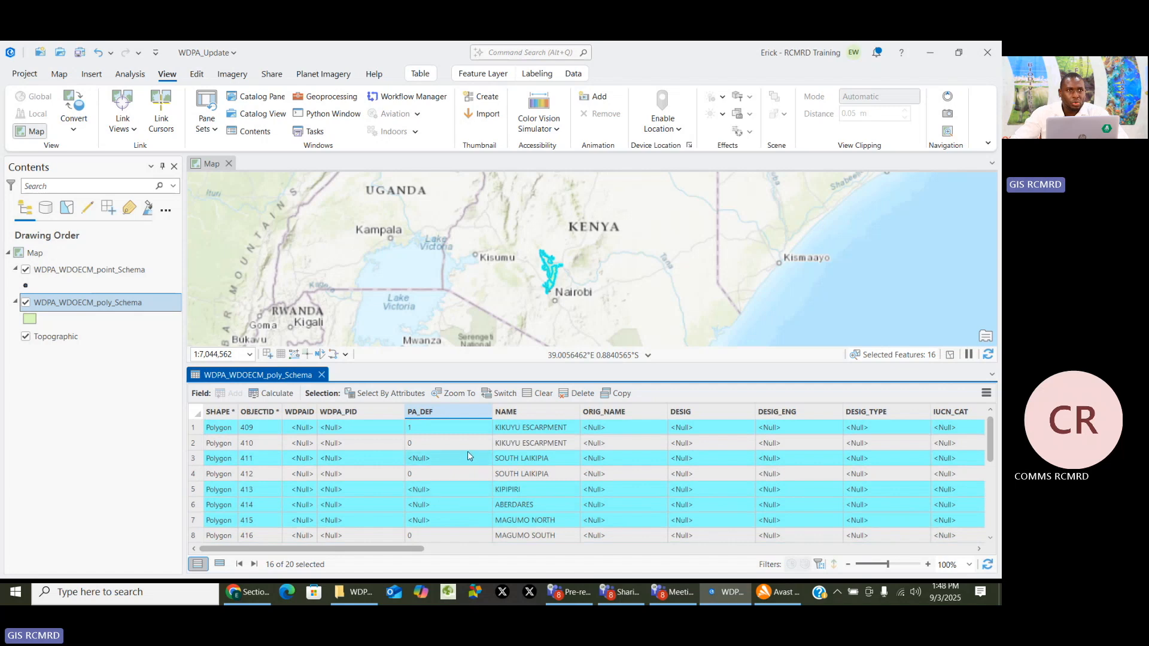
Calculate the PA_DEF field as 1 for the switched selection, close the tool and review the rows
{"action": "mouse_move", "coordinate": [436, 413]}
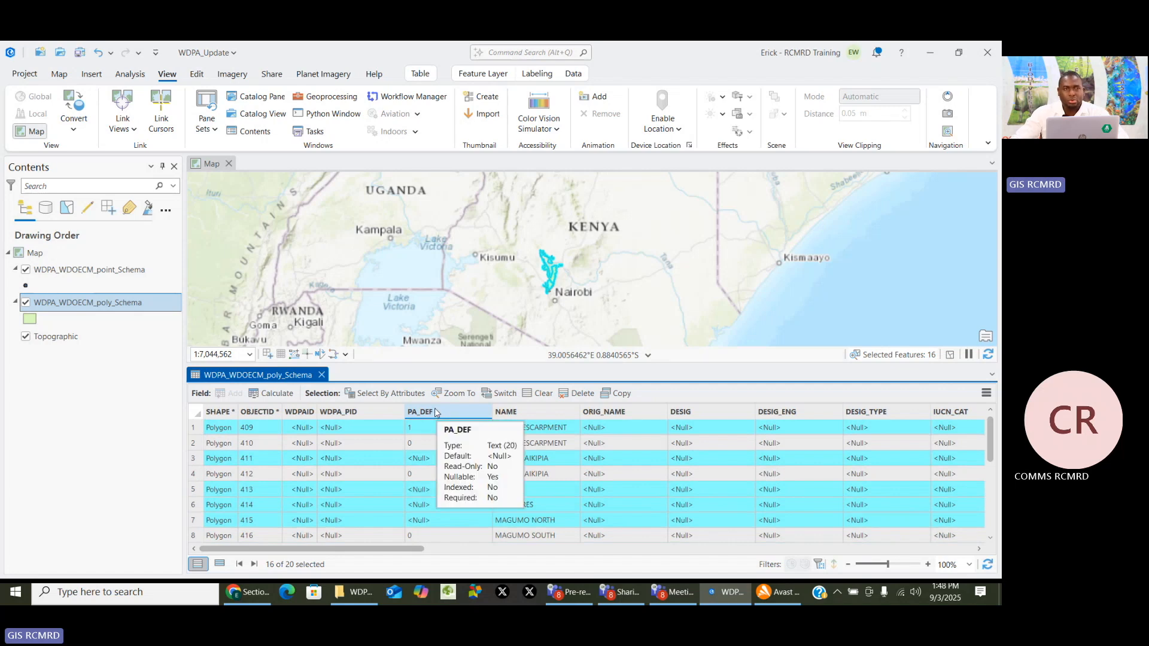
{"action": "right_click", "coordinate": [436, 413]}
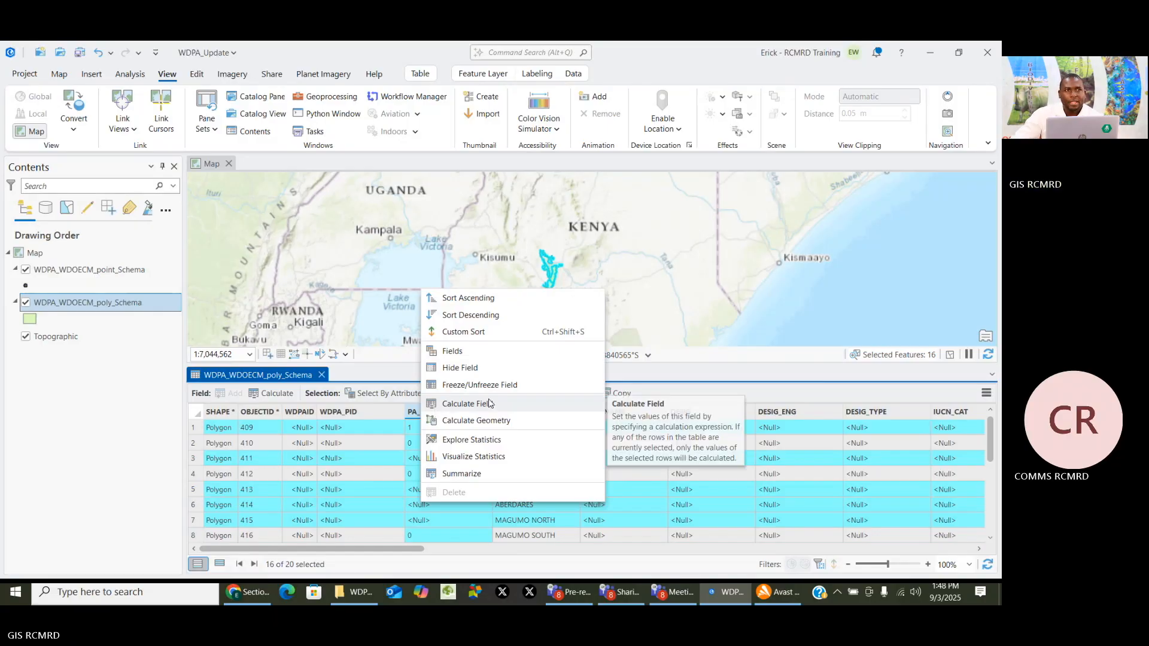
{"action": "left_click", "coordinate": [488, 408]}
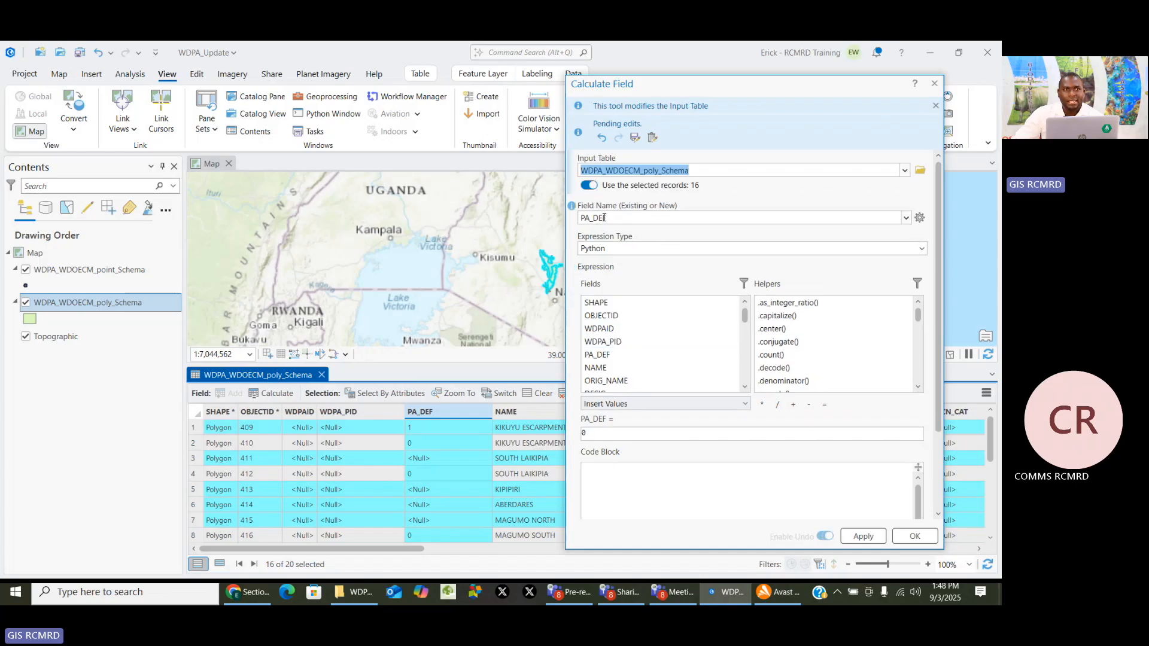
{"action": "left_click_drag", "start_coordinate": [590, 433], "coordinate": [579, 433]}
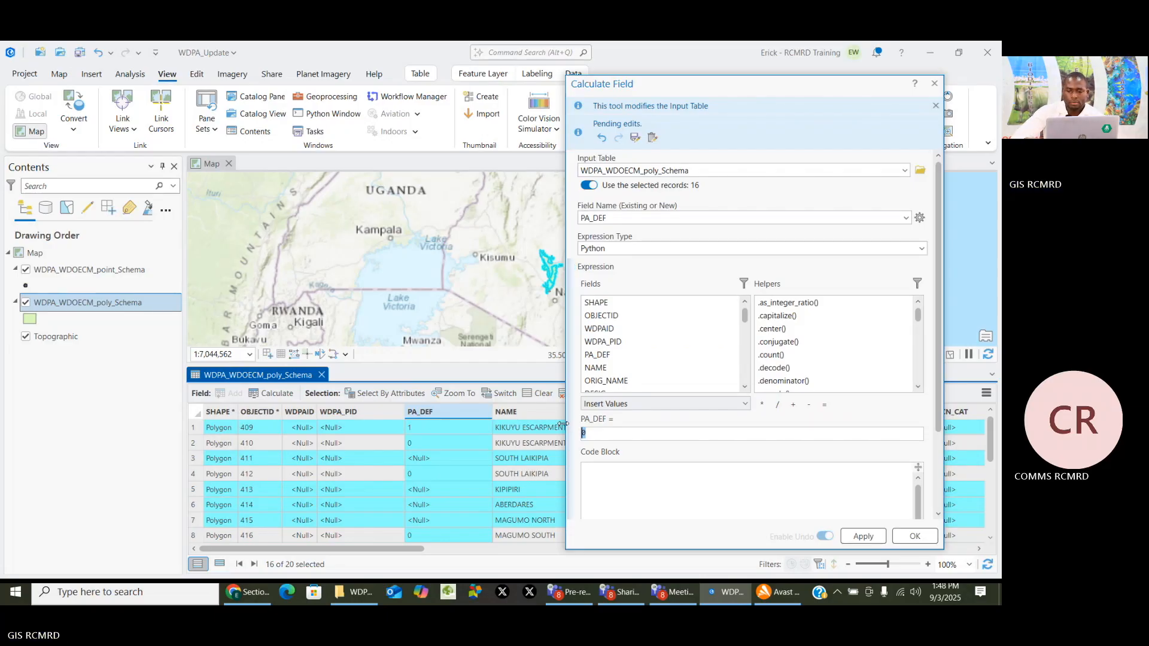
{"action": "type", "text": "1"}
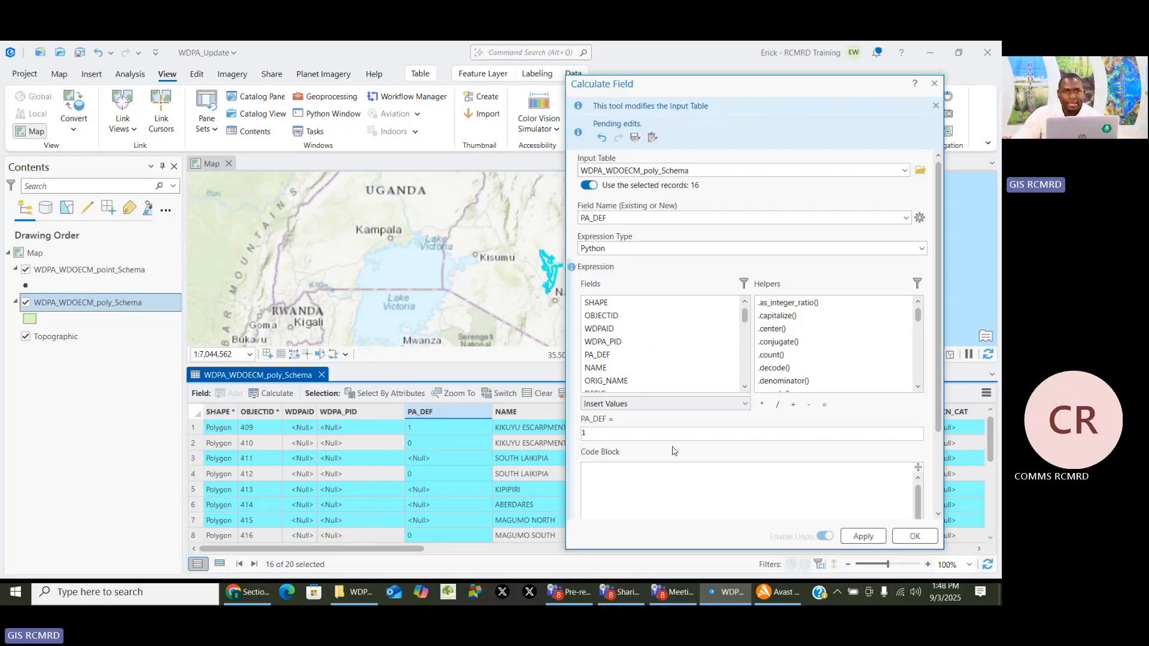
{"action": "left_click", "coordinate": [864, 538]}
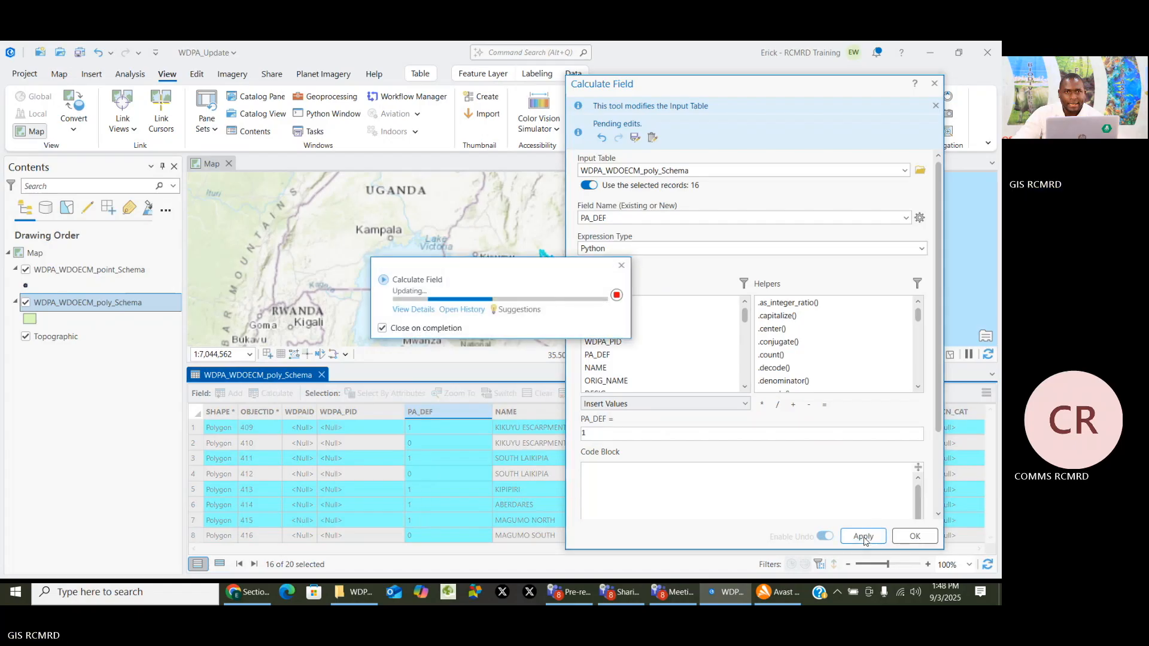
{"action": "left_click", "coordinate": [916, 536]}
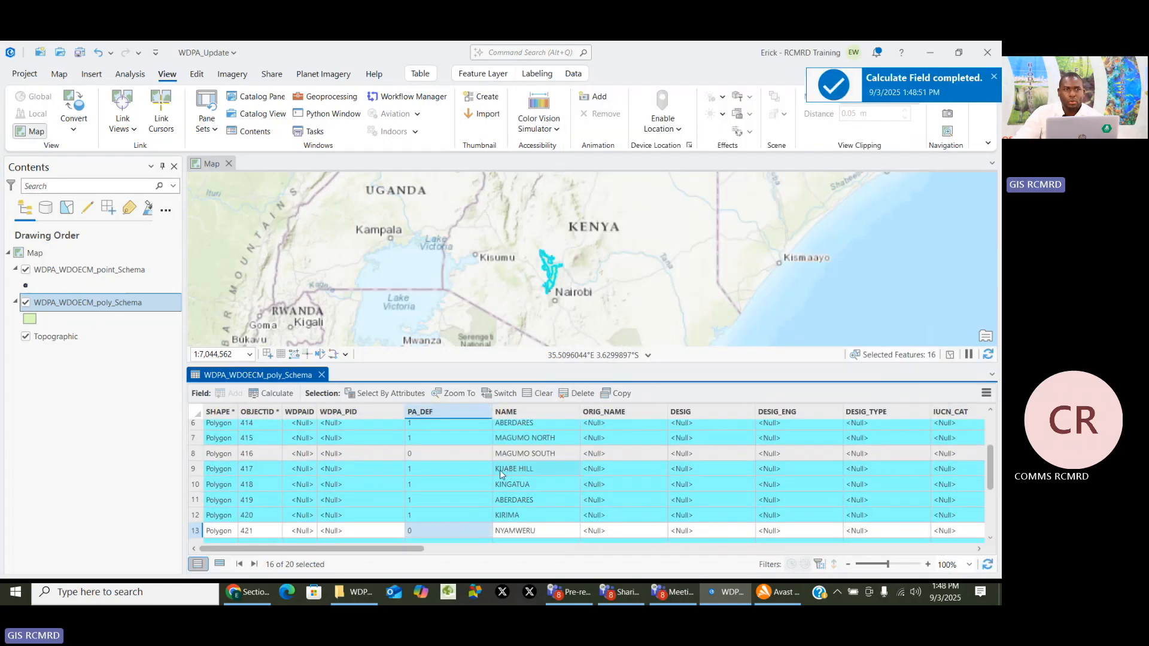
{"action": "scroll", "coordinate": [507, 482], "scroll_direction": "up", "scroll_amount": 3}
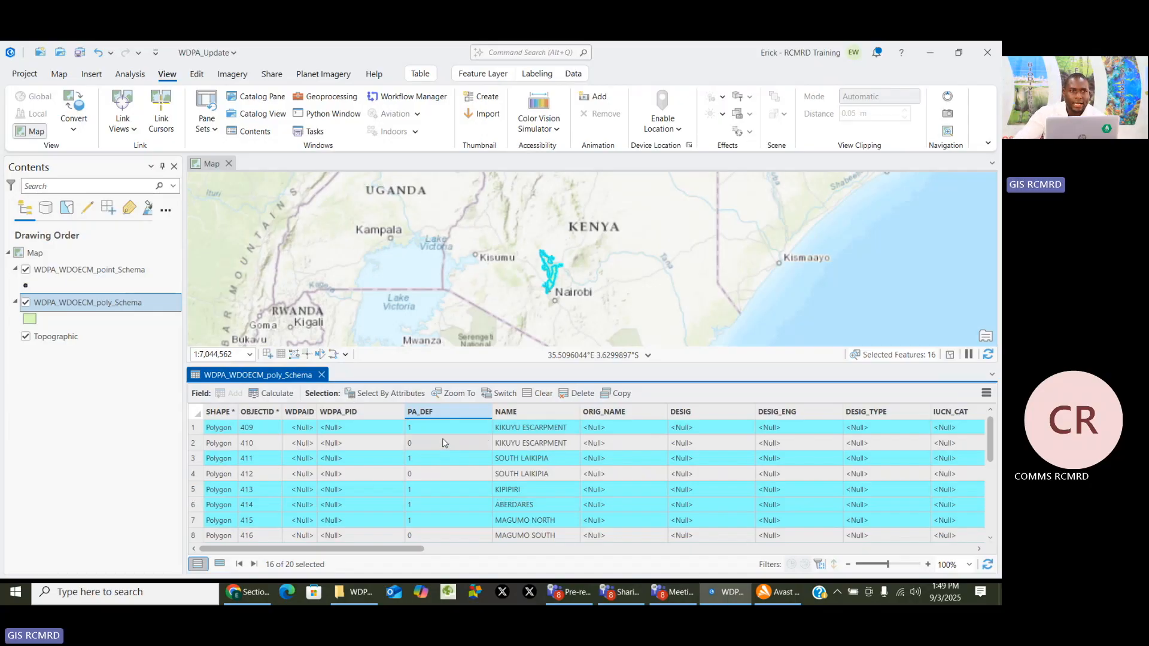
Clear the selection and set the Calculate Field expression for ORIG_NAME to !NAME!
{"action": "left_click", "coordinate": [542, 393]}
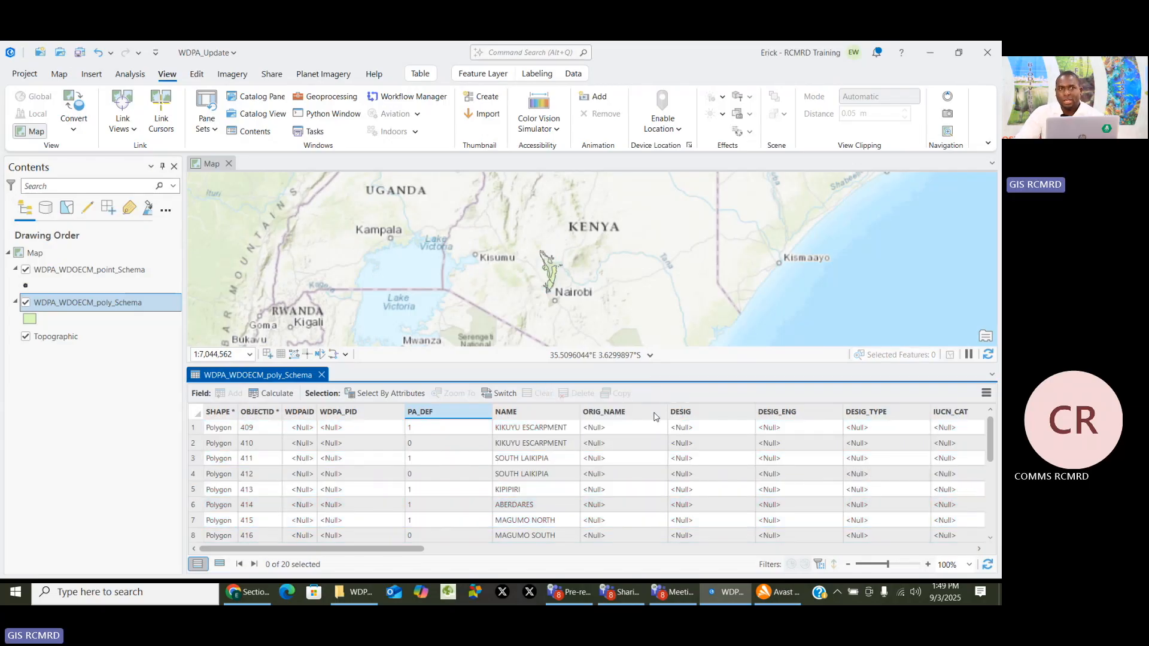
{"action": "mouse_move", "coordinate": [625, 414]}
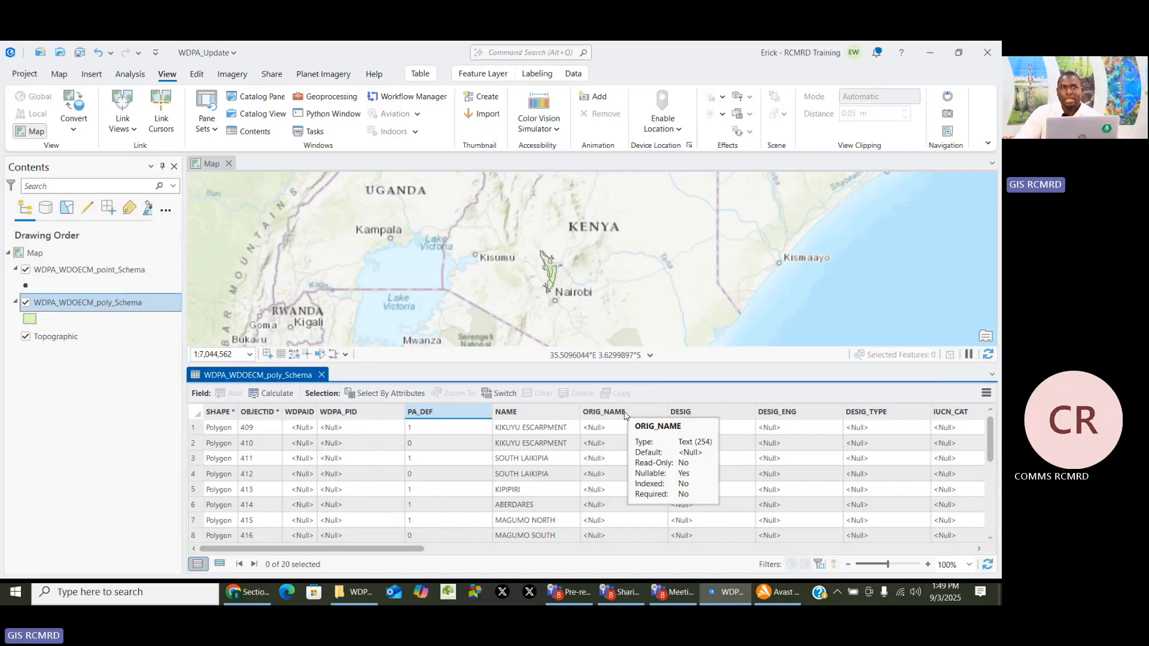
{"action": "right_click", "coordinate": [626, 413]}
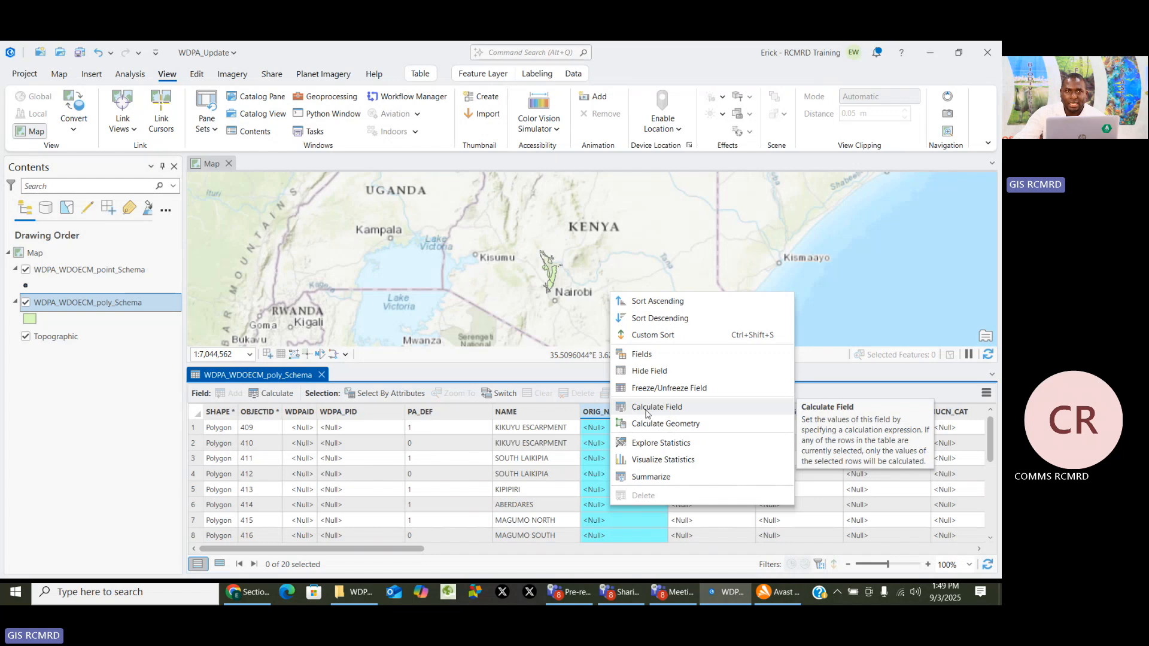
{"action": "left_click", "coordinate": [646, 413]}
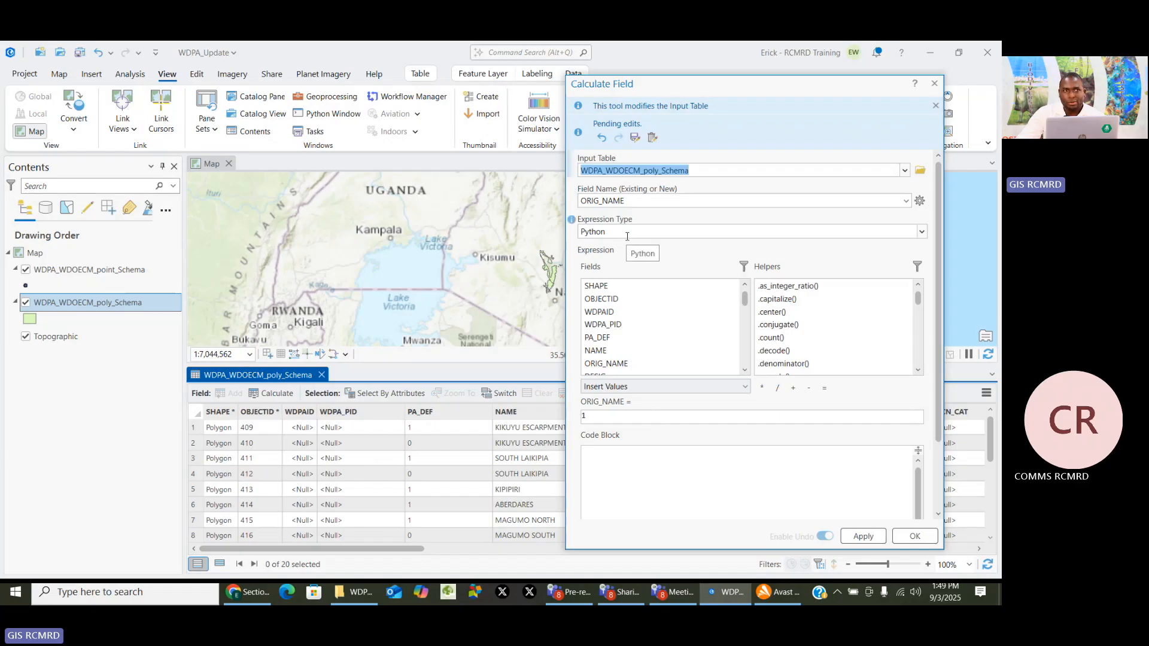
{"action": "left_click", "coordinate": [595, 417]}
{"action": "key", "text": "BackSpace"}
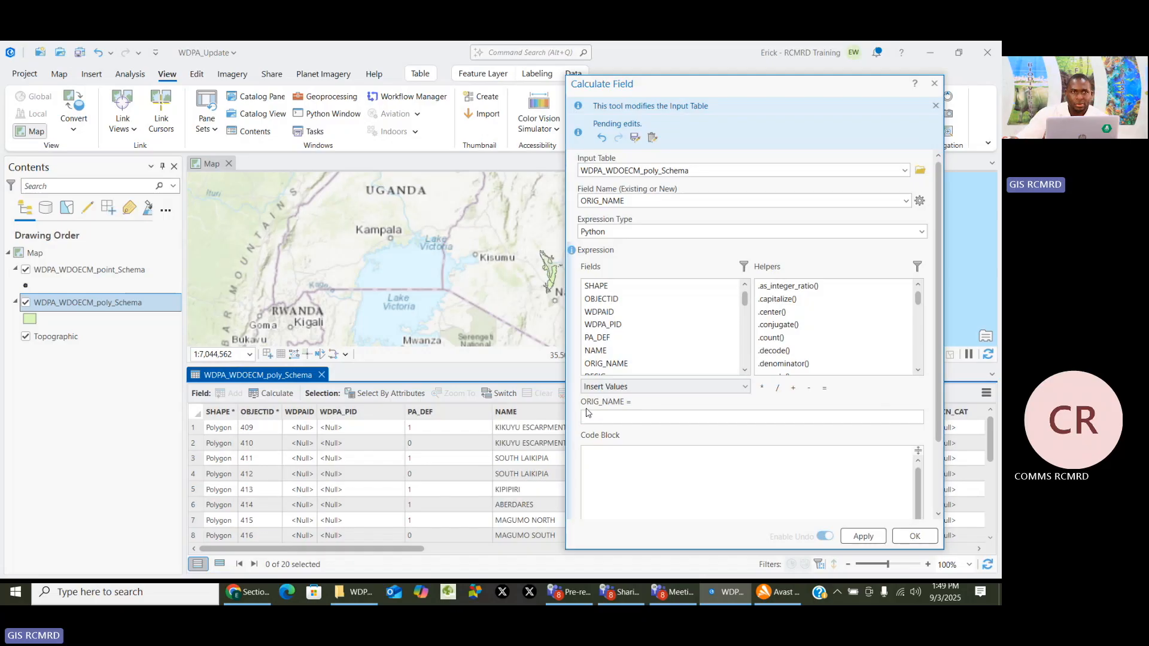
{"action": "double_click", "coordinate": [608, 353]}
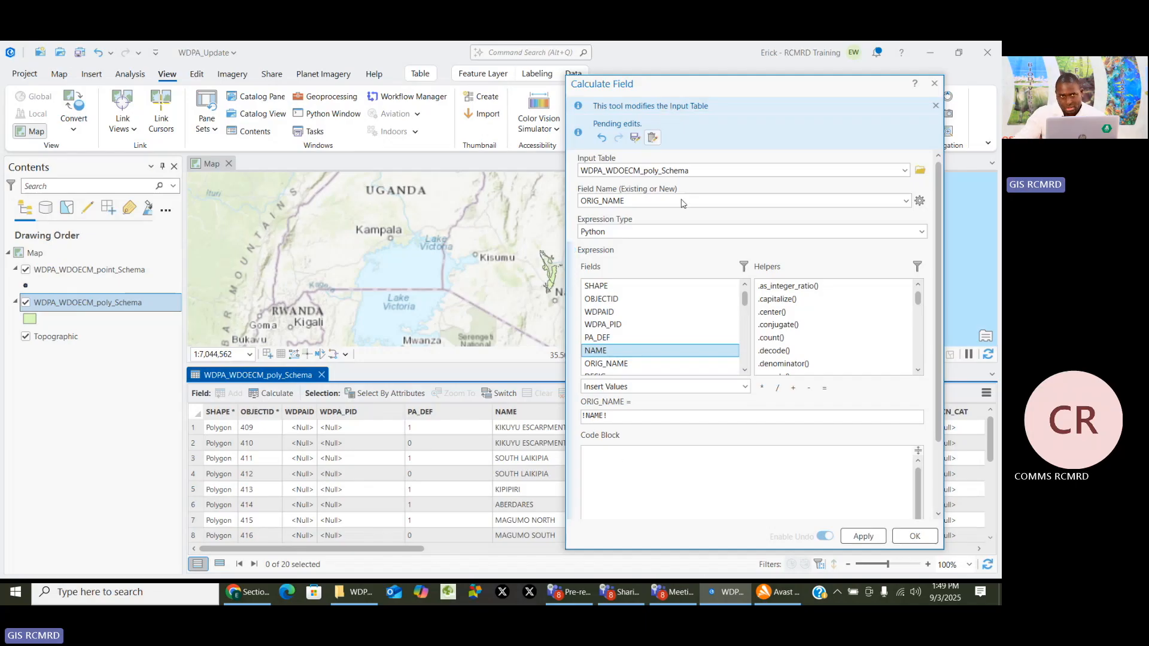
Run the field calculation that fills ORIG_NAME with the values of the NAME field
{"action": "left_click", "coordinate": [867, 540]}
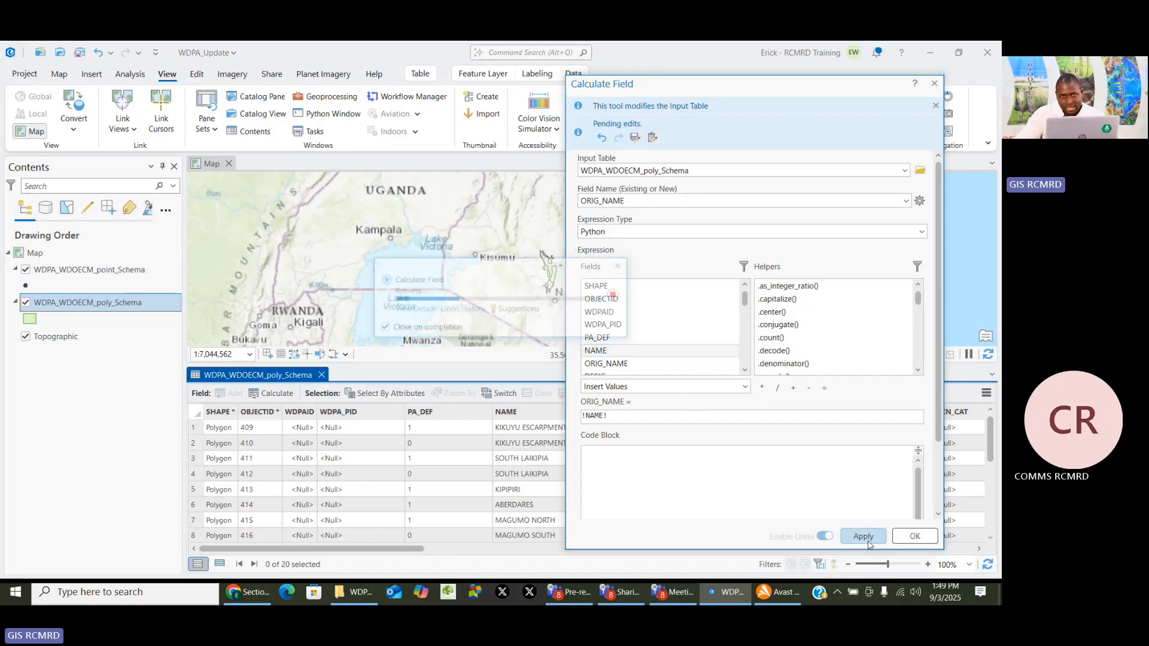
{"action": "left_click", "coordinate": [919, 538]}
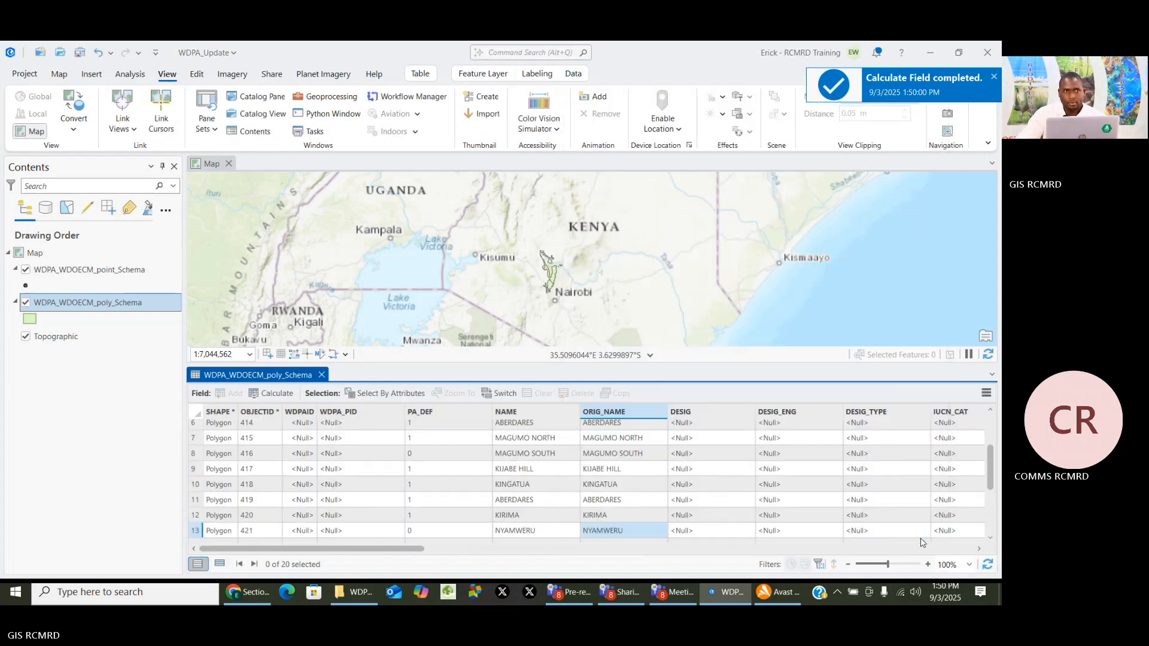
Select the records in WDPA_WDOECM_poly_Schema by attribute where PA_DEF is equal to 0
{"action": "left_click", "coordinate": [687, 413]}
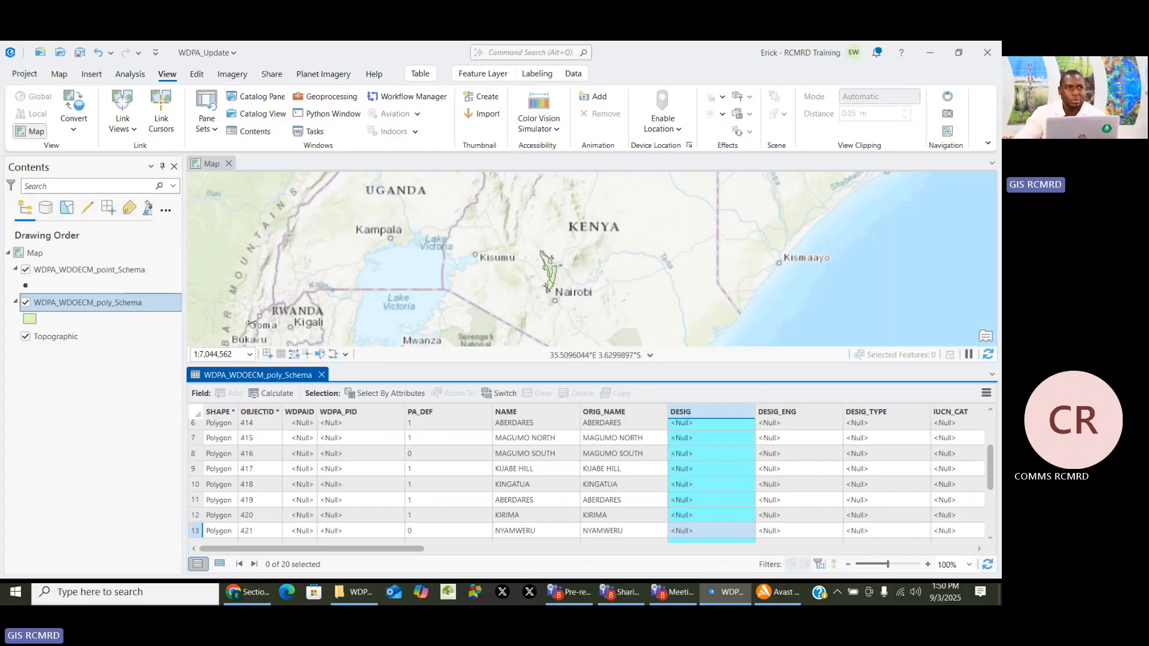
{"action": "left_click", "coordinate": [384, 394]}
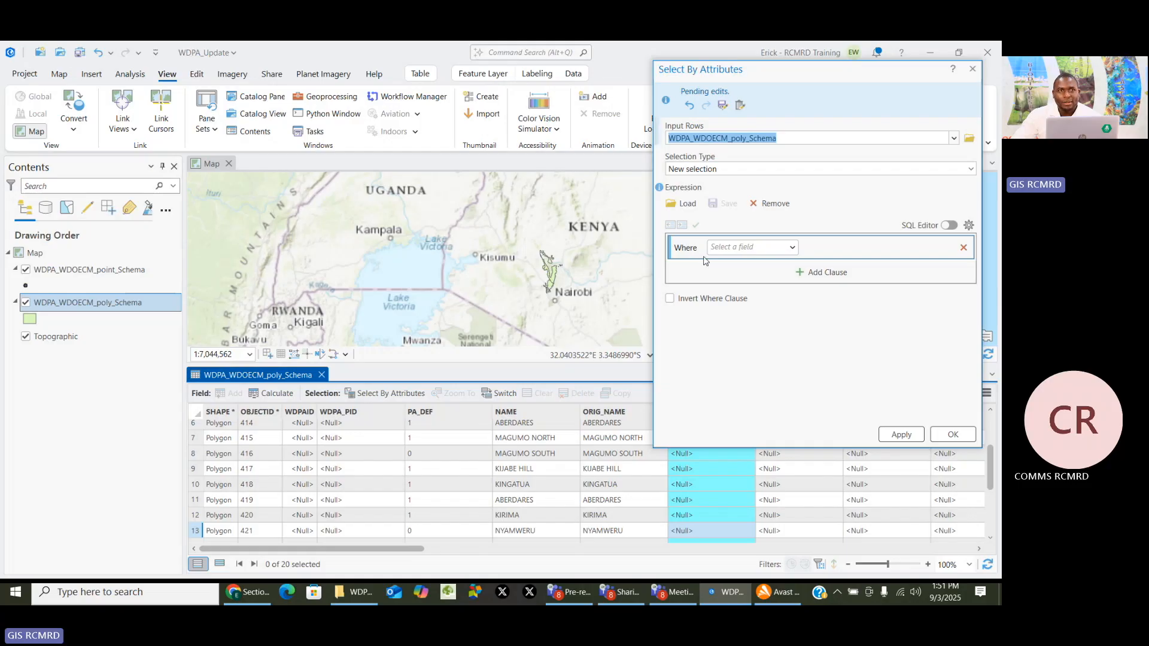
{"action": "left_click", "coordinate": [794, 249]}
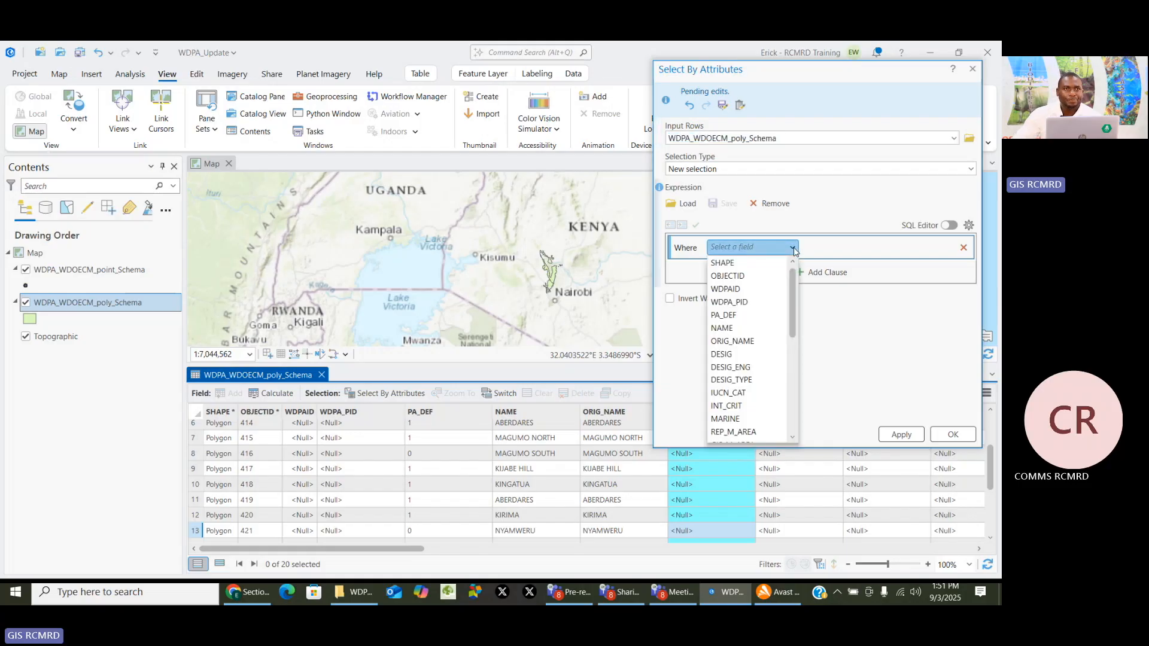
{"action": "left_click", "coordinate": [734, 319]}
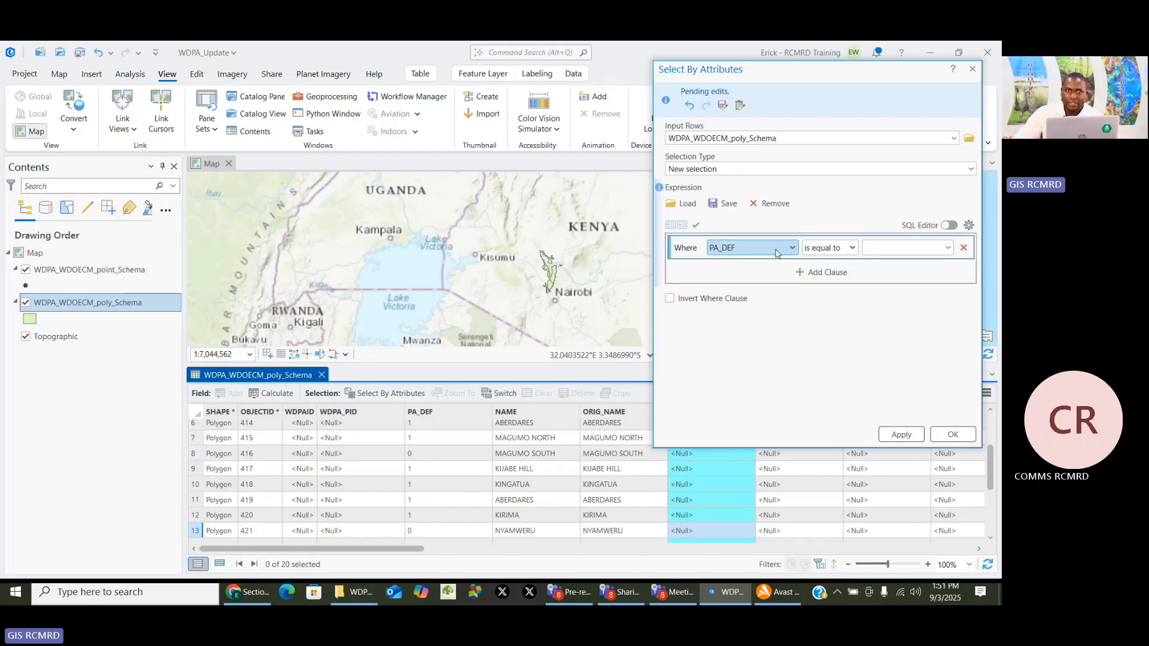
{"action": "left_click", "coordinate": [947, 249]}
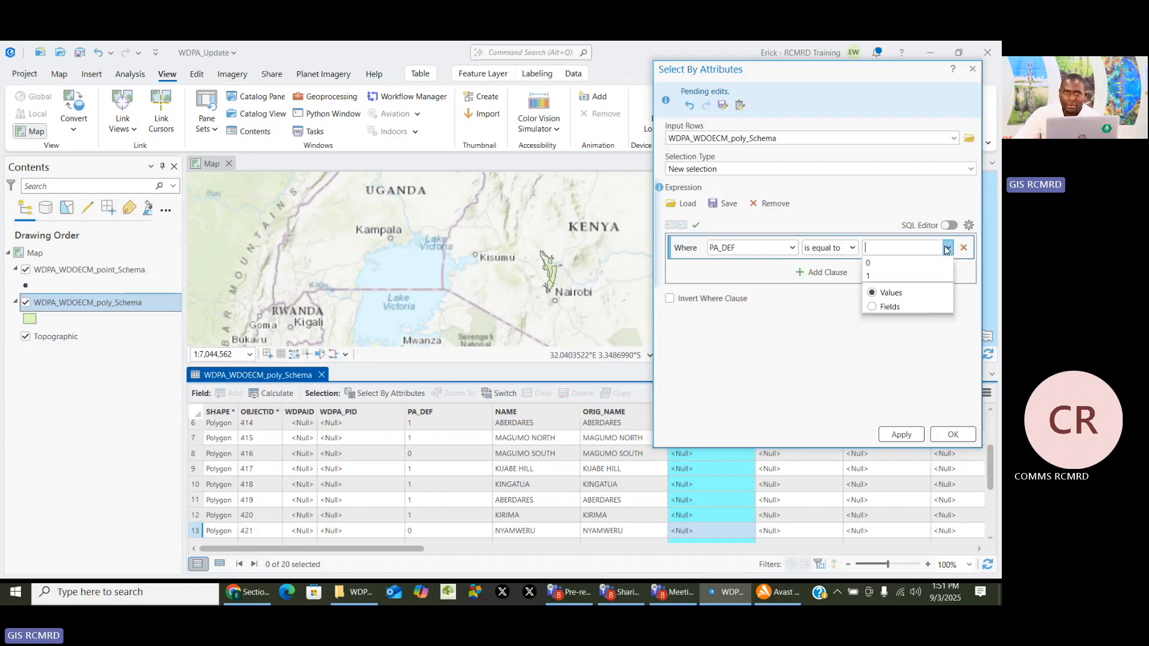
{"action": "left_click", "coordinate": [883, 264]}
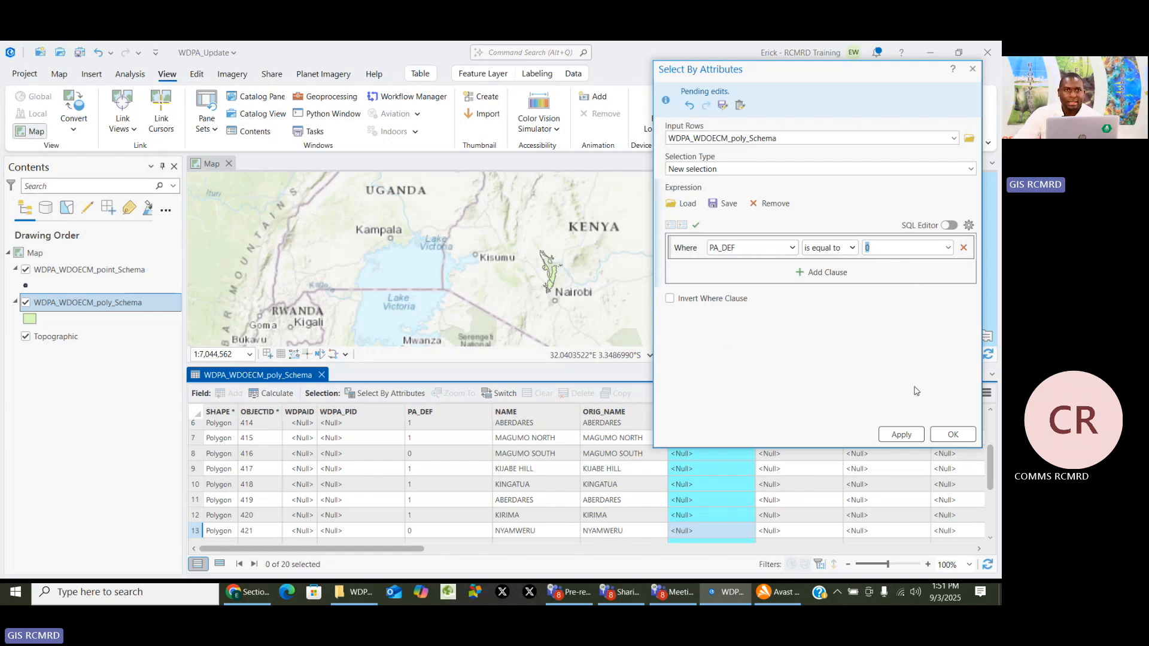
{"action": "left_click", "coordinate": [908, 436]}
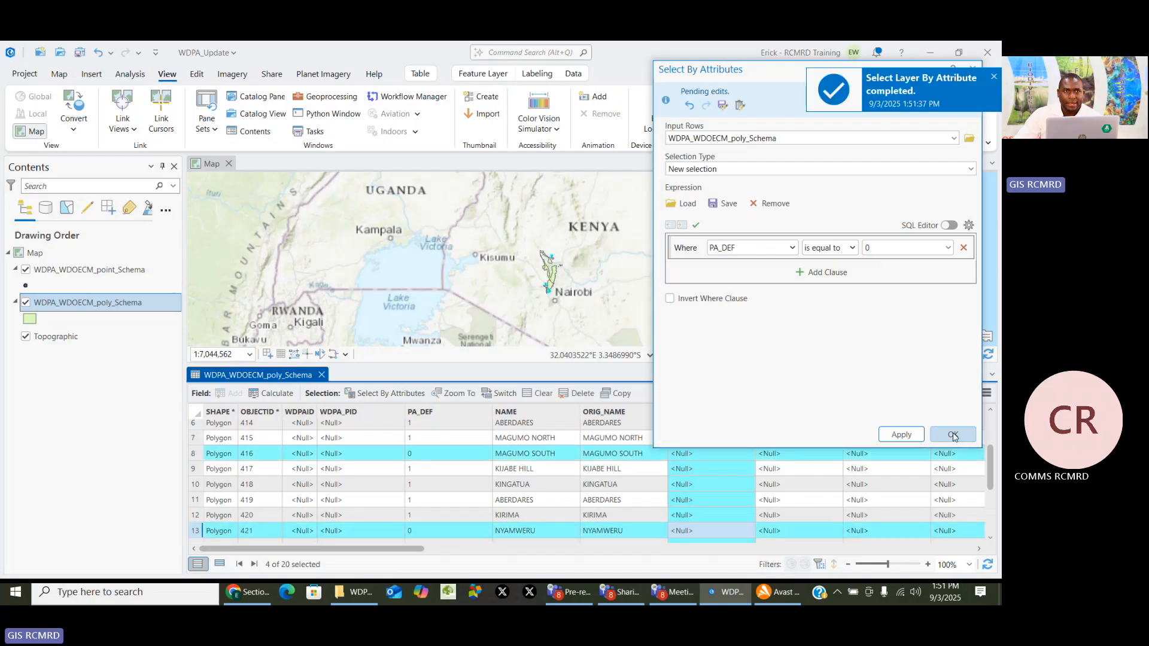
{"action": "left_click", "coordinate": [953, 435]}
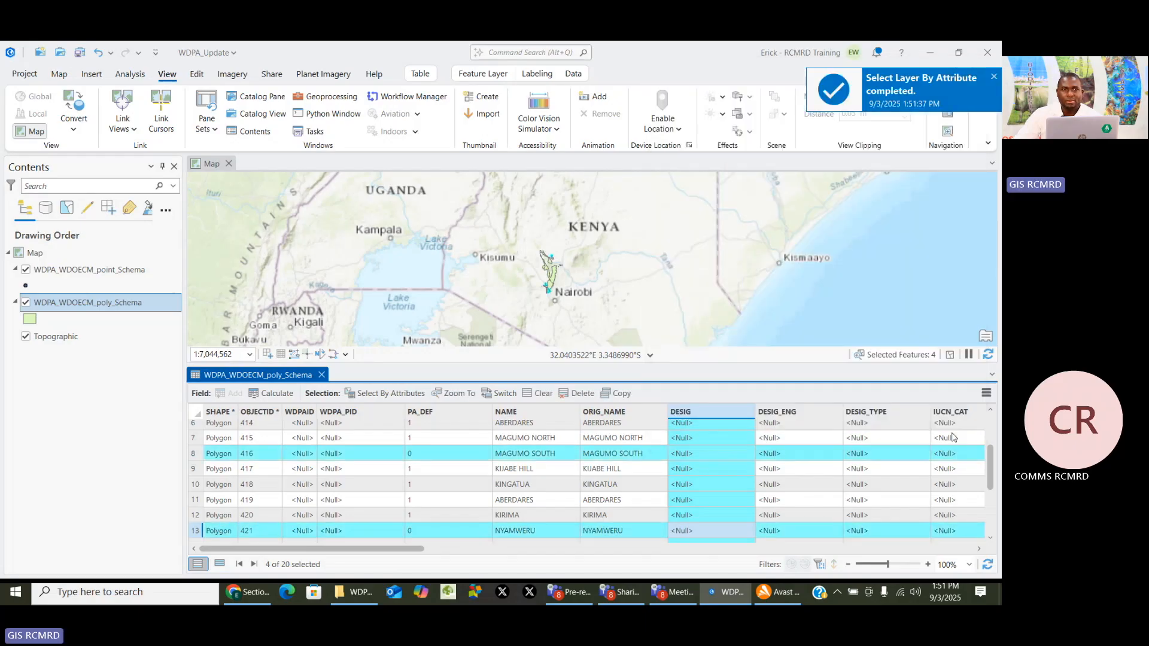
Calculate the DESIG field of the selected records as 'Community Forest' and check the filled rows in the table
{"action": "scroll", "coordinate": [953, 437], "scroll_direction": "up", "scroll_amount": 2}
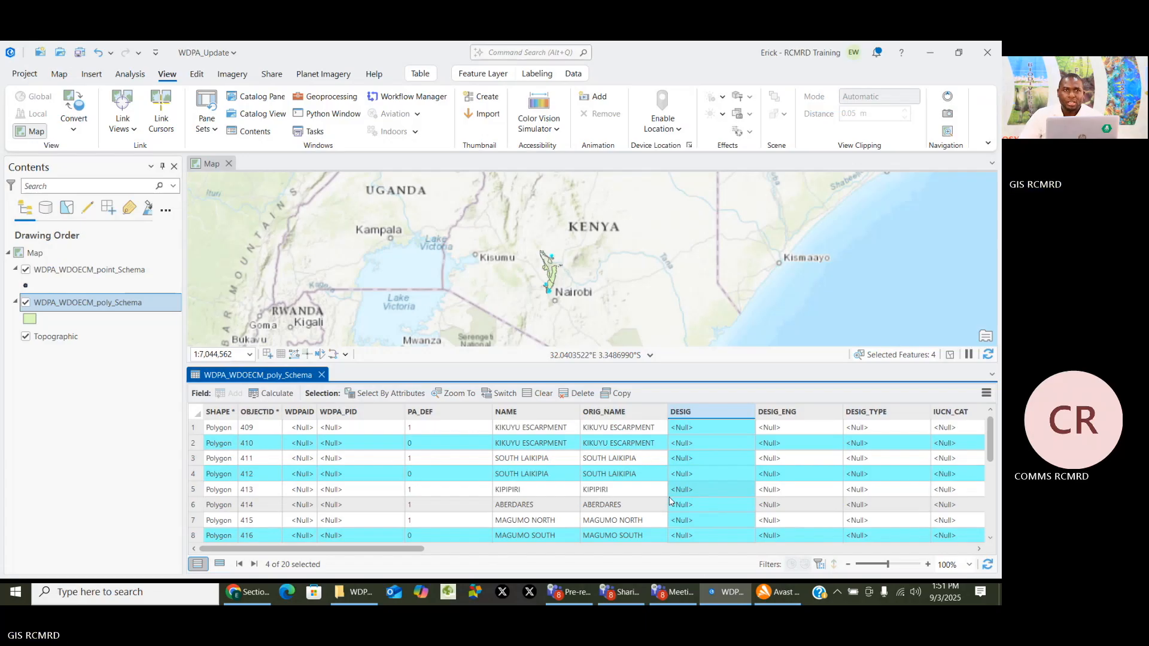
{"action": "right_click", "coordinate": [697, 416]}
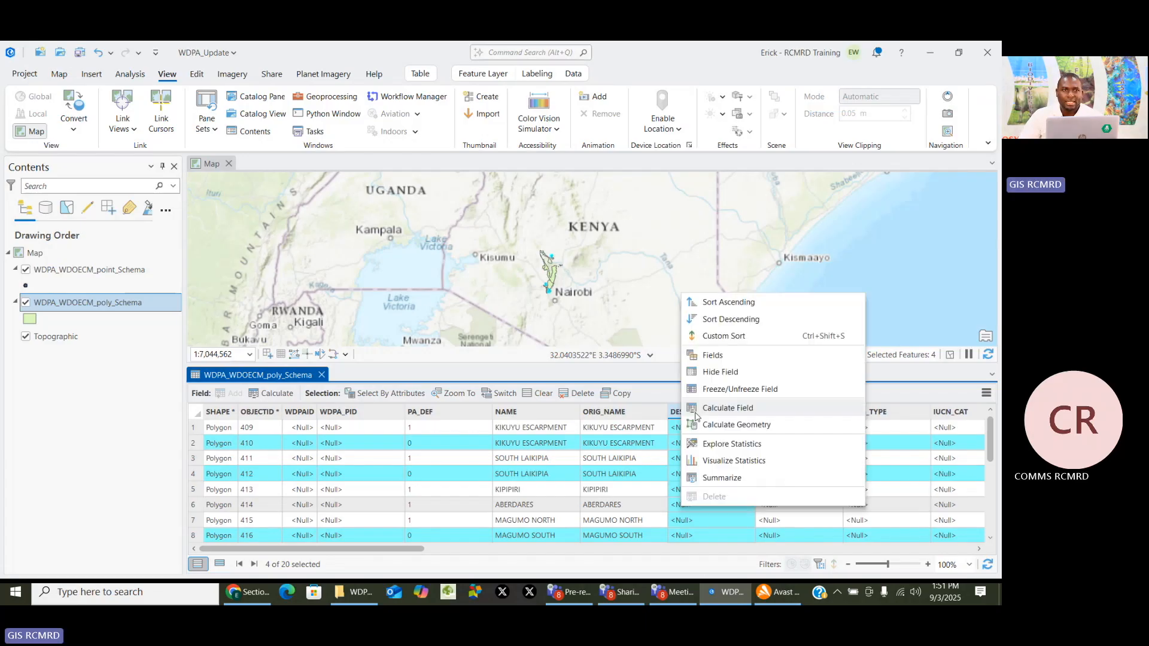
{"action": "left_click", "coordinate": [749, 409]}
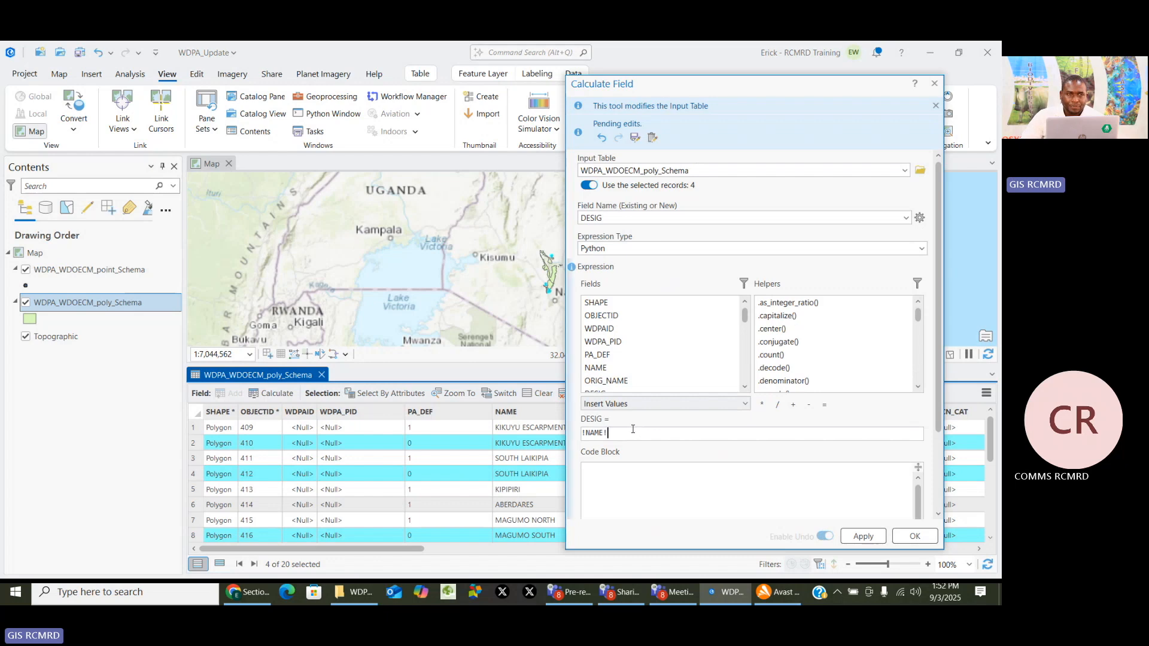
{"action": "left_click_drag", "start_coordinate": [641, 430], "coordinate": [578, 432]}
{"action": "key", "text": "BackSpace"}
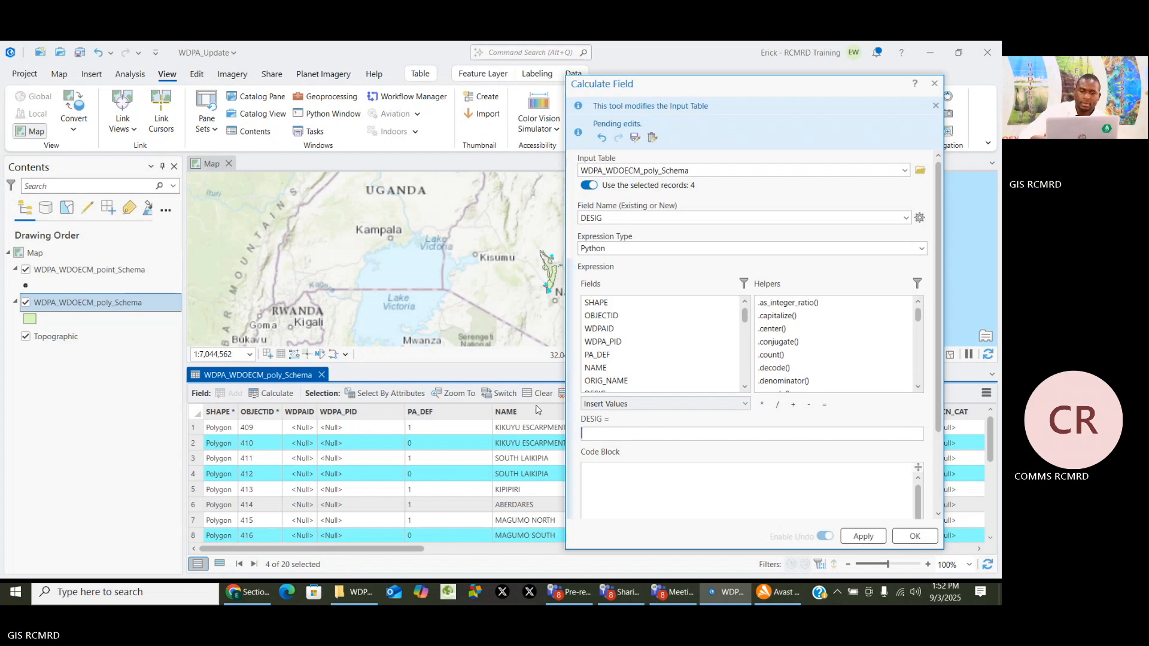
{"action": "type", "text": "'"}
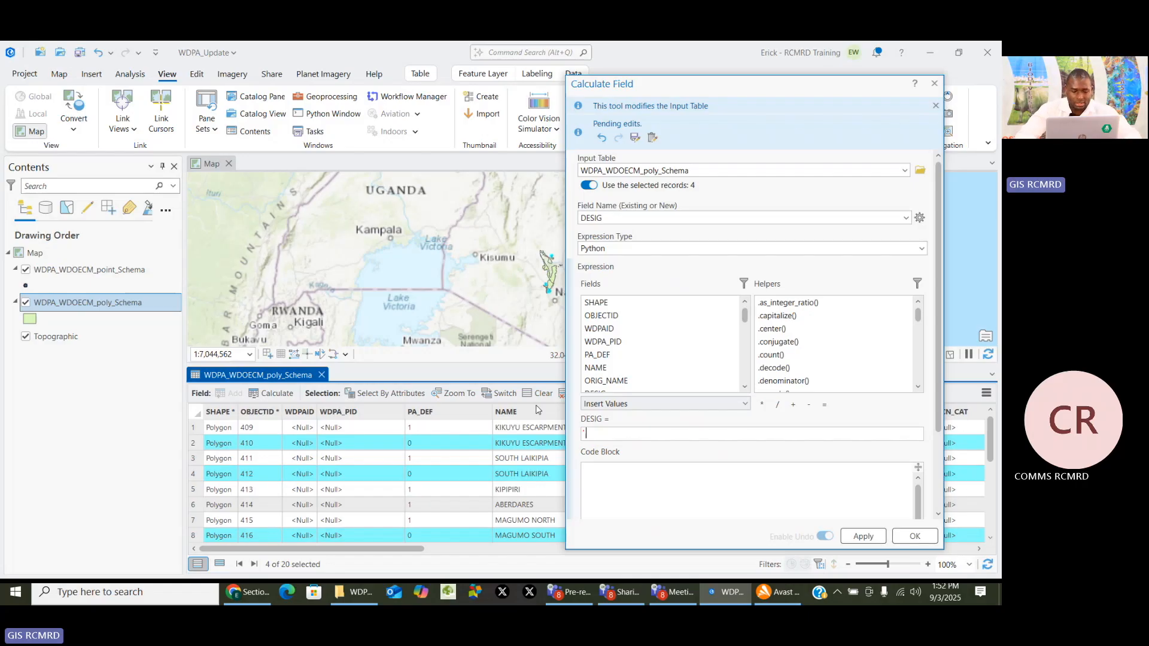
{"action": "type", "text": "Community Forest"}
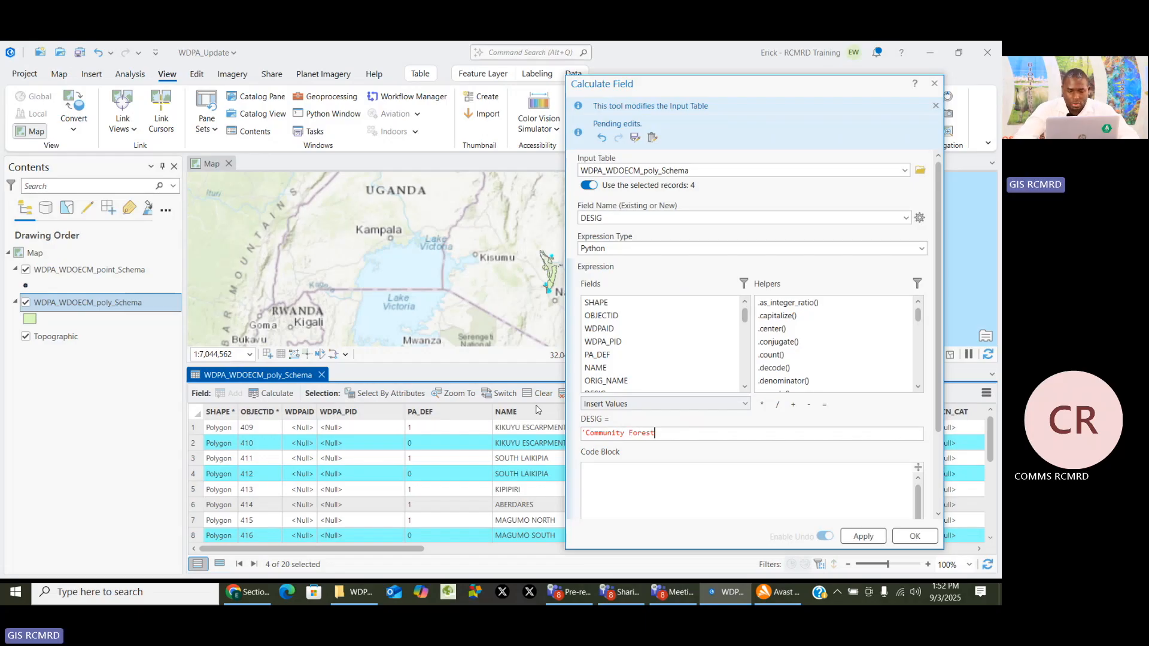
{"action": "type", "text": "'"}
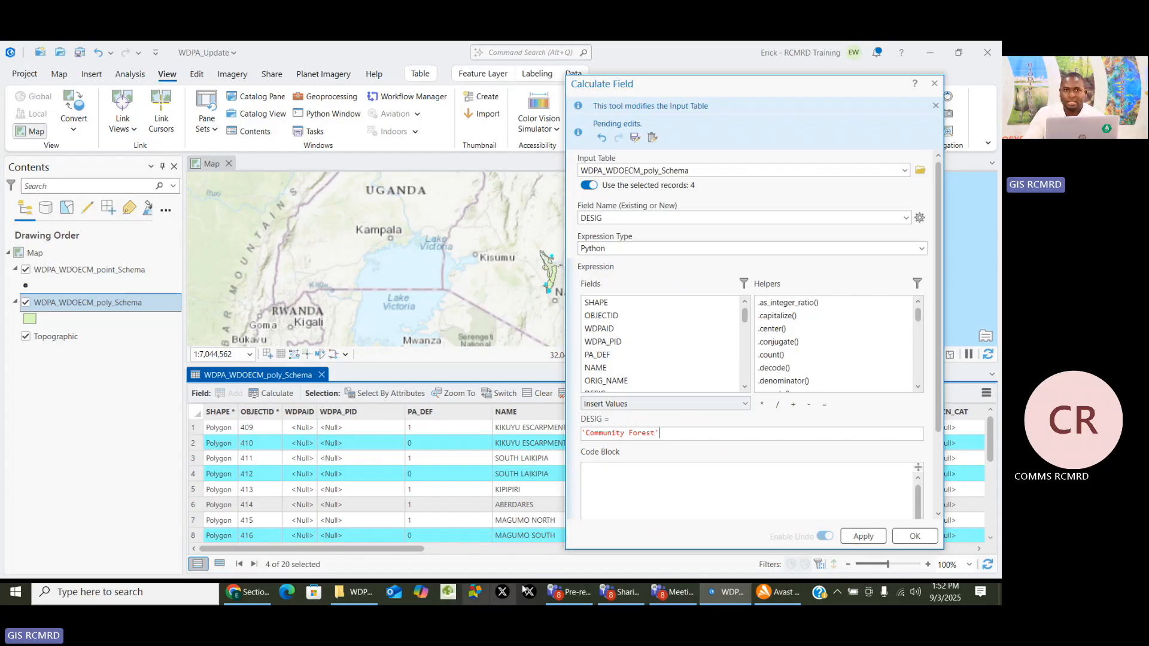
{"action": "left_click", "coordinate": [869, 538]}
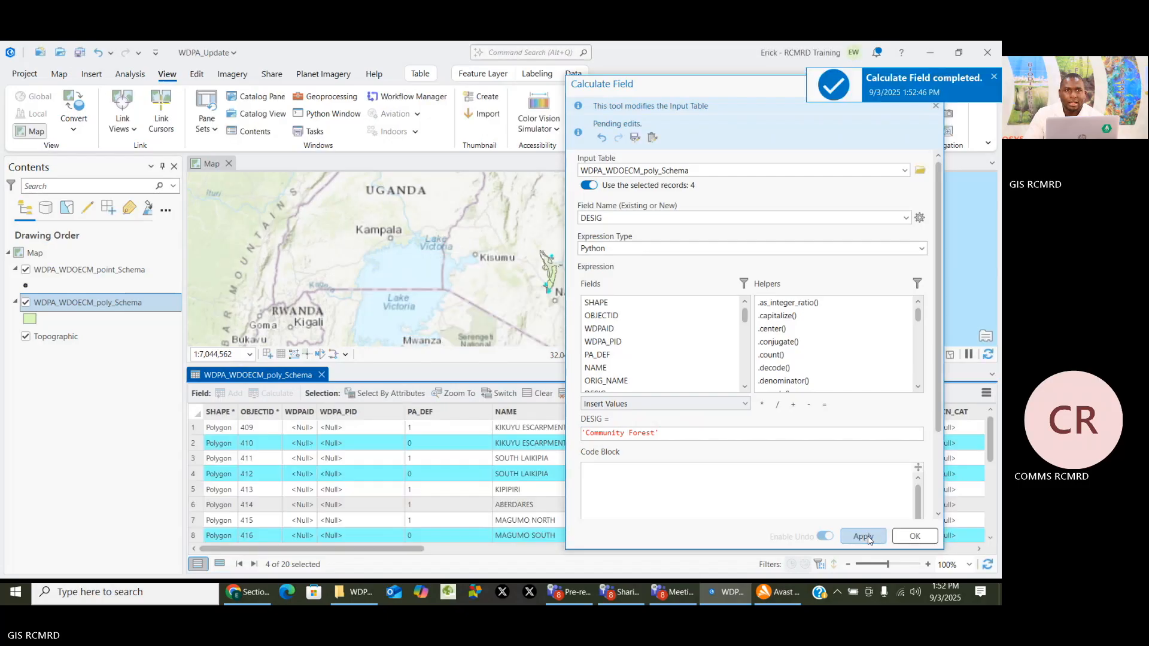
{"action": "left_click", "coordinate": [914, 537]}
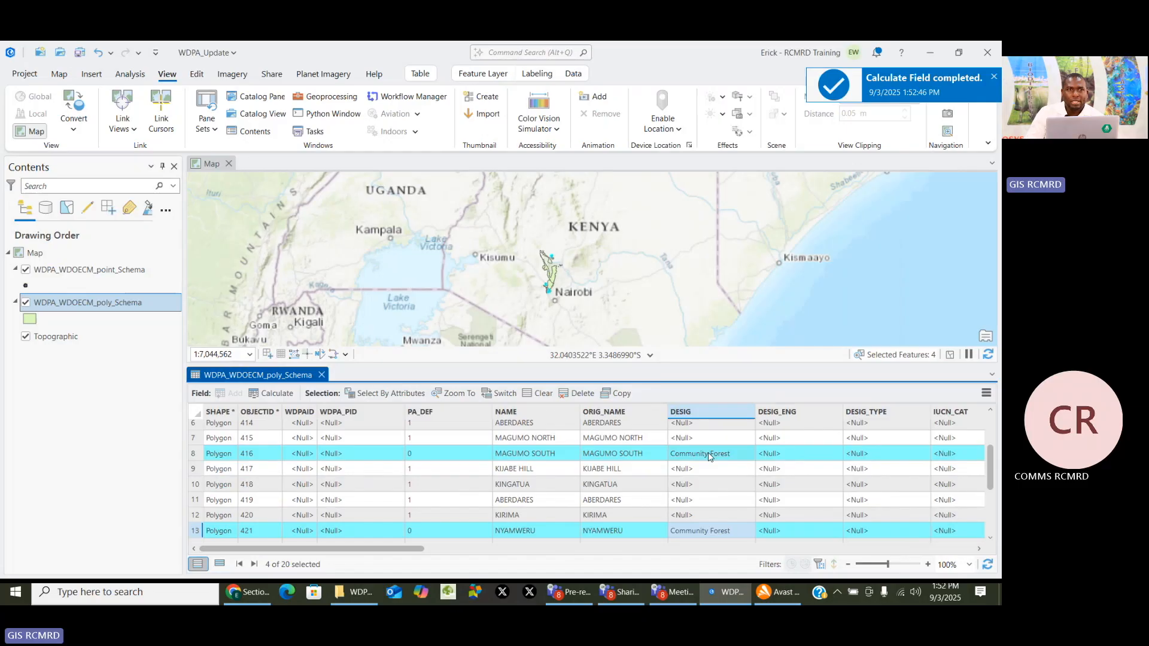
{"action": "scroll", "coordinate": [709, 454], "scroll_direction": "down", "scroll_amount": 2}
{"action": "scroll", "coordinate": [708, 454], "scroll_direction": "up", "scroll_amount": 5}
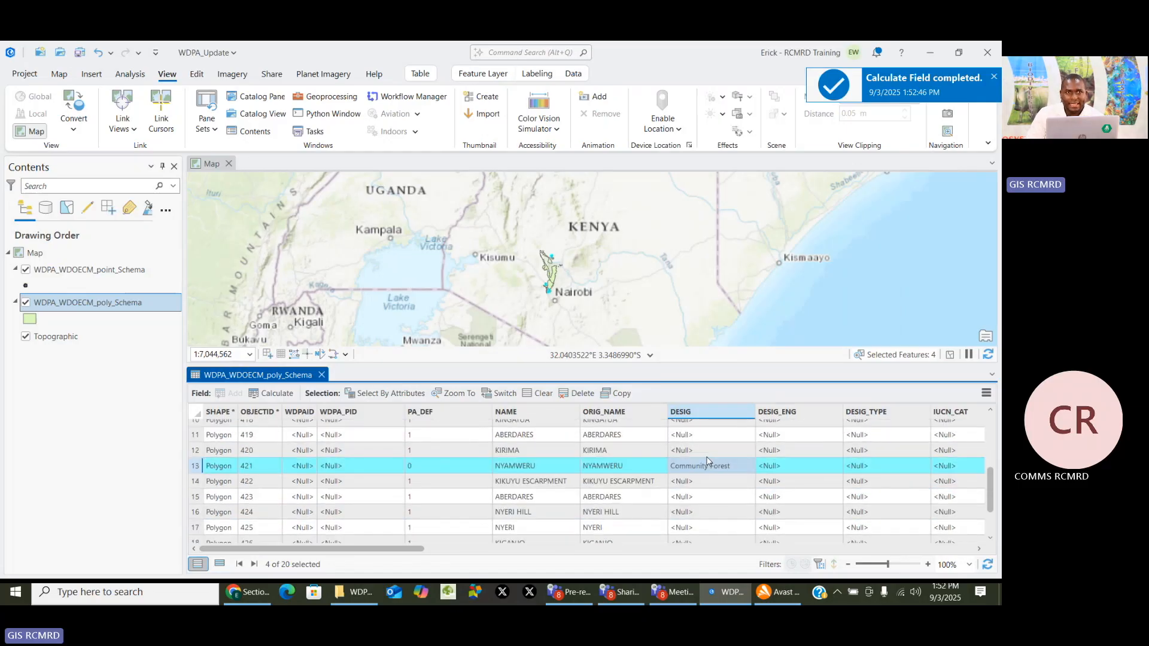
{"action": "scroll", "coordinate": [709, 460], "scroll_direction": "down", "scroll_amount": 3}
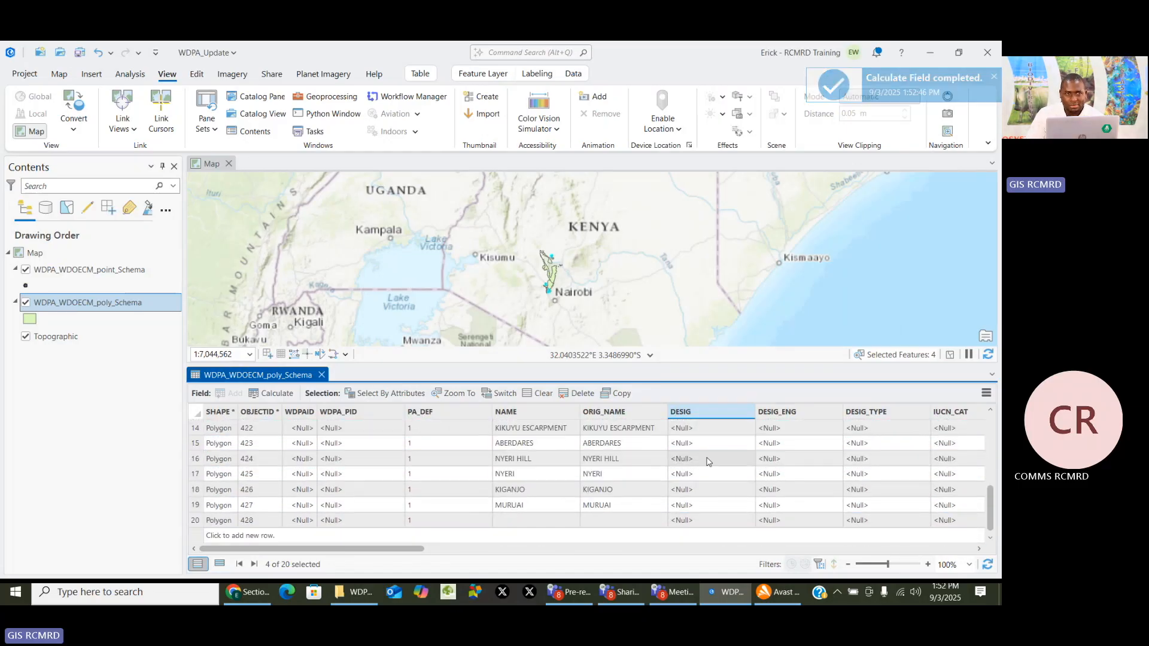
{"action": "scroll", "coordinate": [708, 461], "scroll_direction": "up", "scroll_amount": 3}
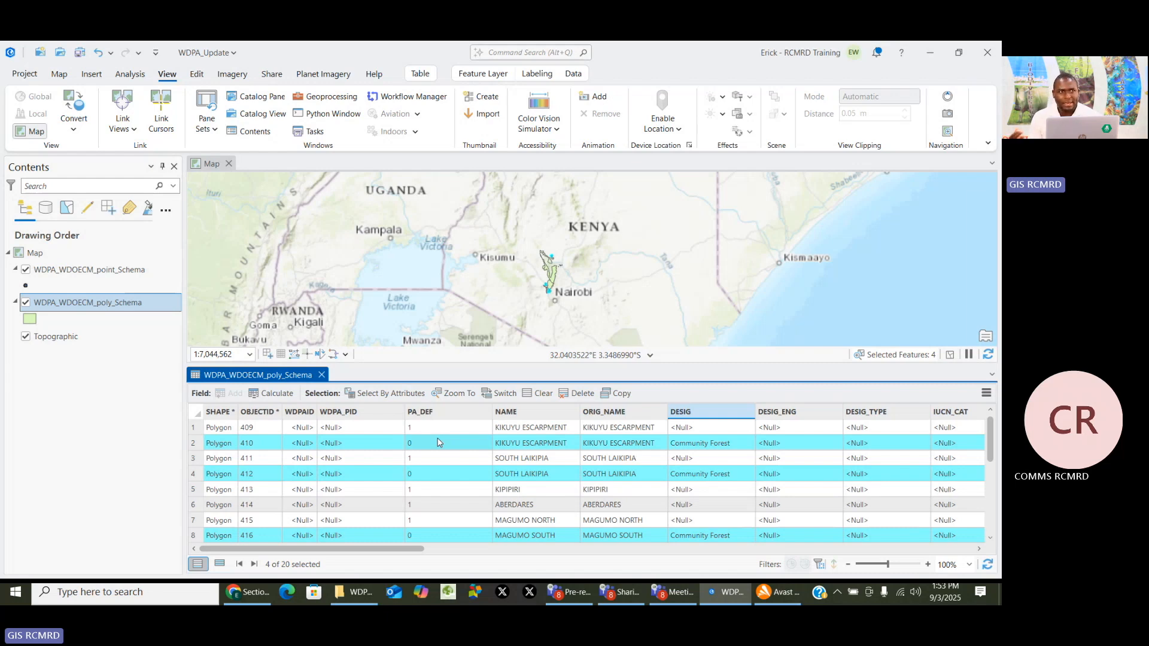
Make a new attribute selection with the PA_DEF is equal to 0 clause inverted
{"action": "left_click", "coordinate": [361, 393]}
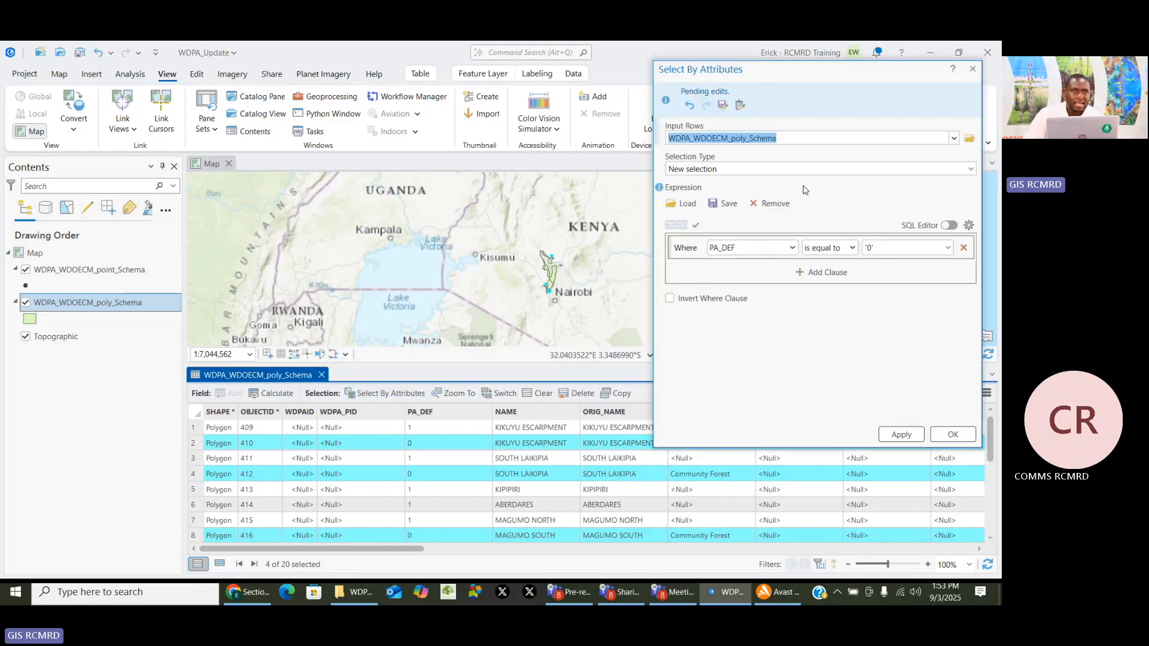
{"action": "left_click_drag", "start_coordinate": [780, 70], "coordinate": [743, 91]}
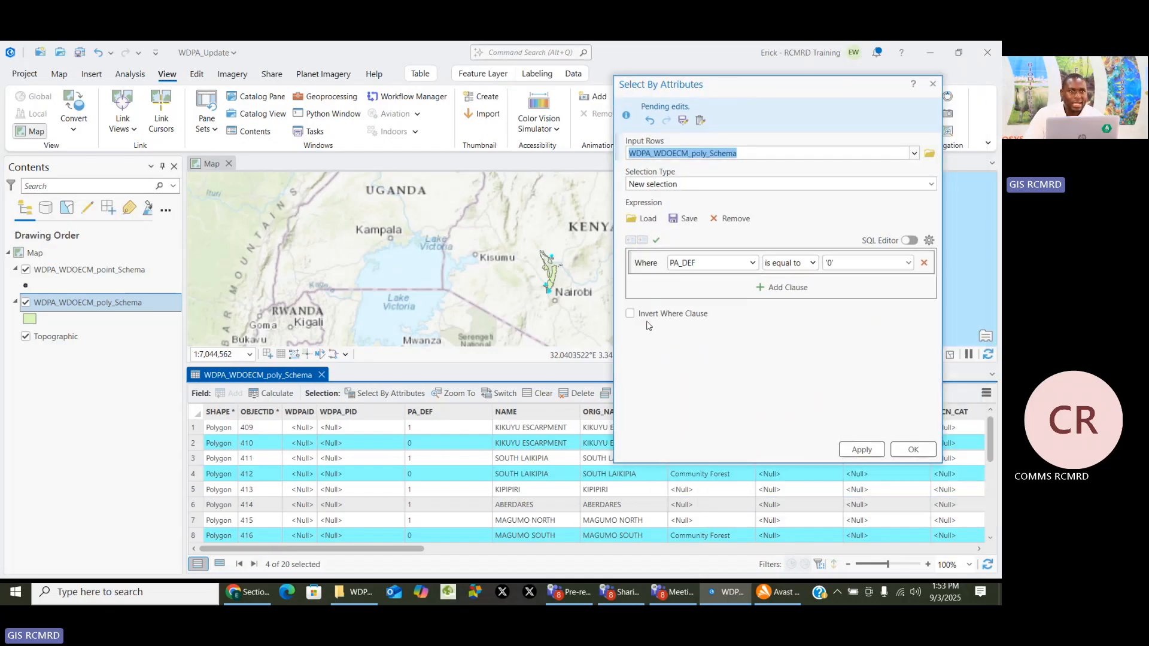
{"action": "left_click", "coordinate": [630, 314]}
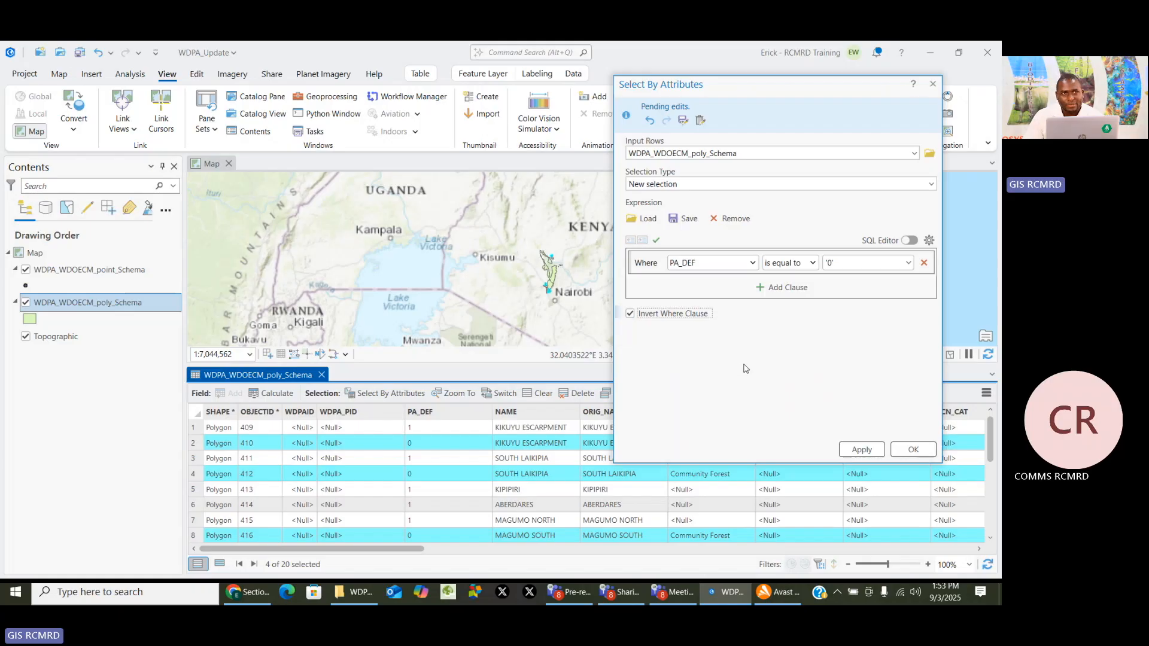
{"action": "left_click", "coordinate": [857, 449]}
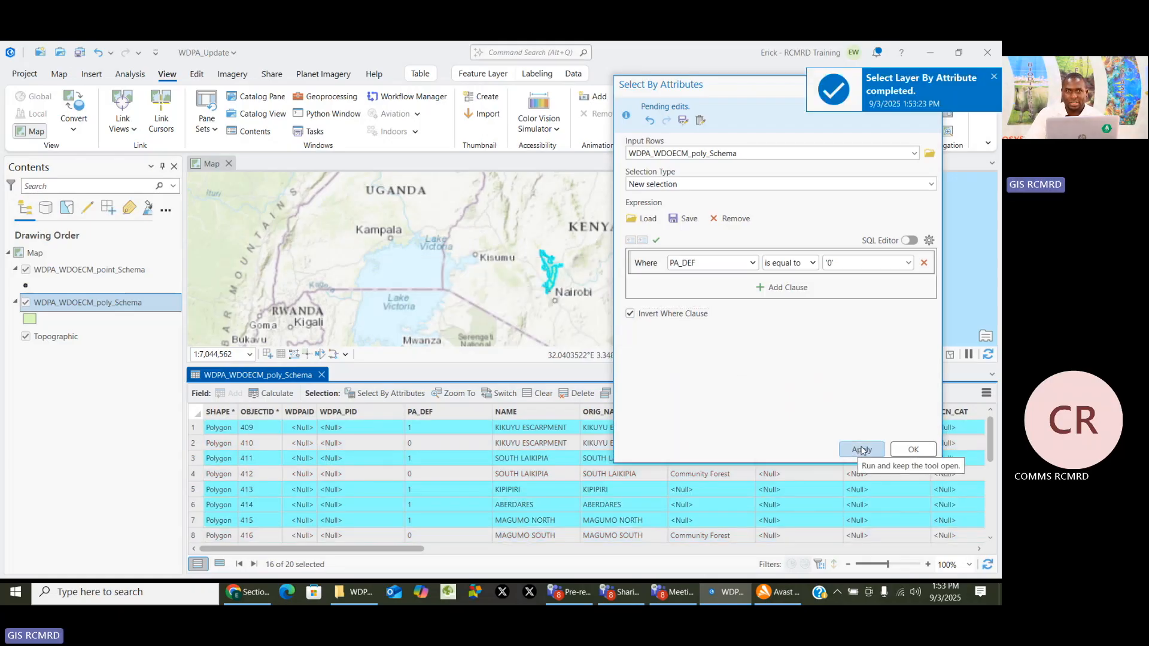
{"action": "left_click", "coordinate": [906, 450]}
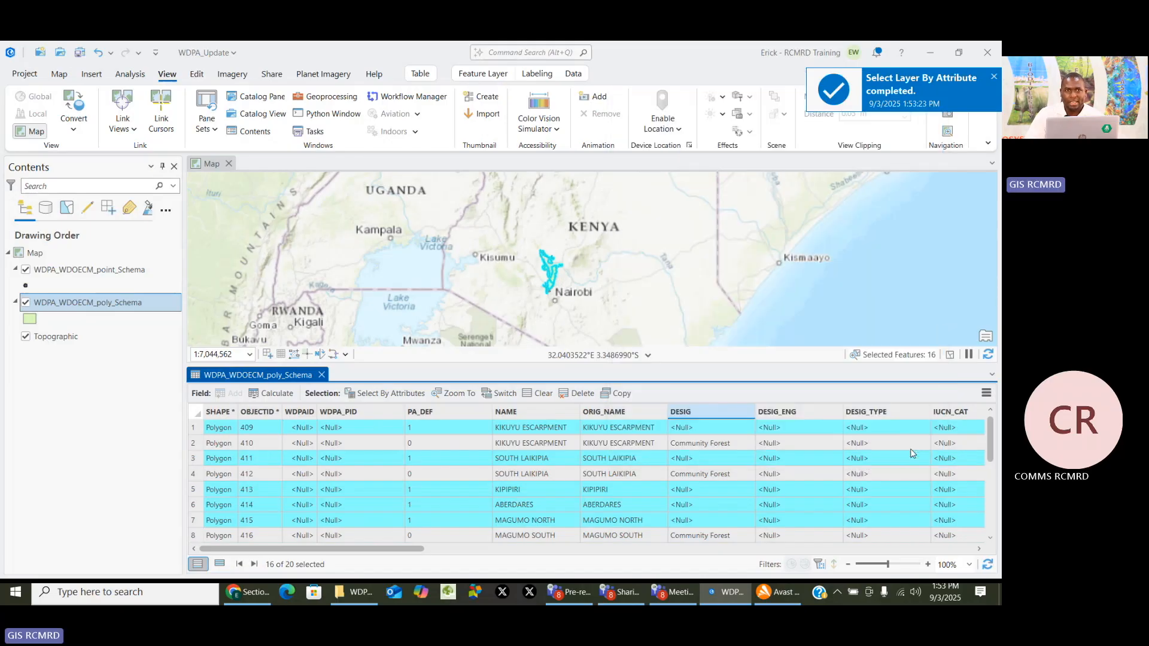
{"action": "scroll", "coordinate": [704, 476], "scroll_direction": "down", "scroll_amount": 5}
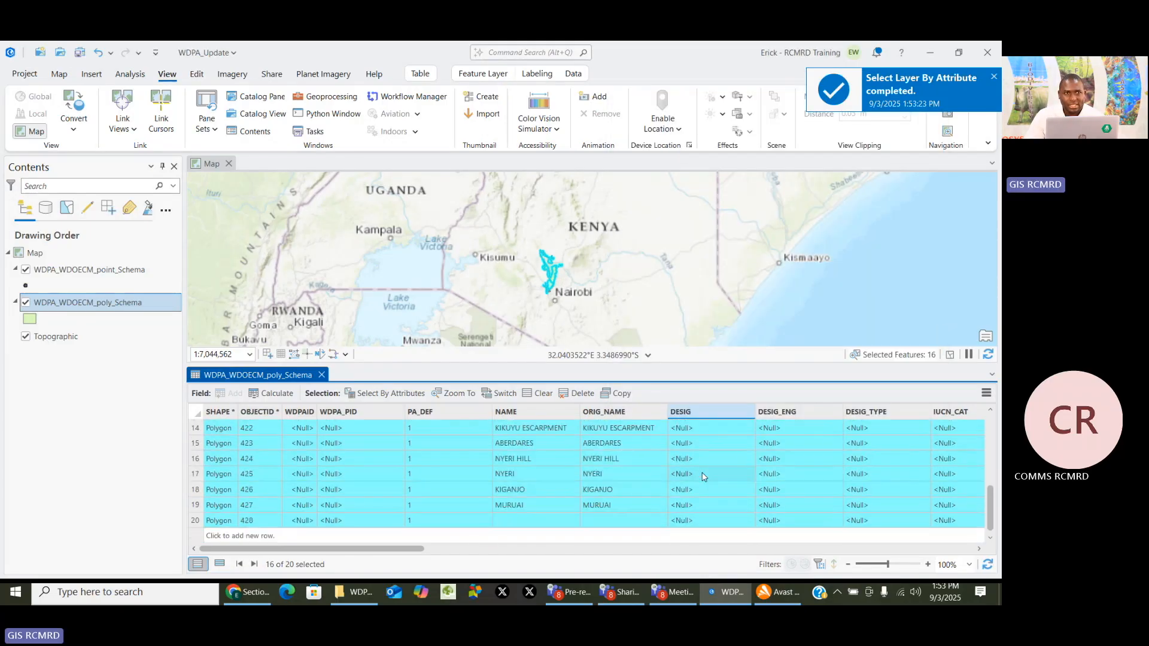
{"action": "scroll", "coordinate": [704, 479], "scroll_direction": "up", "scroll_amount": 5}
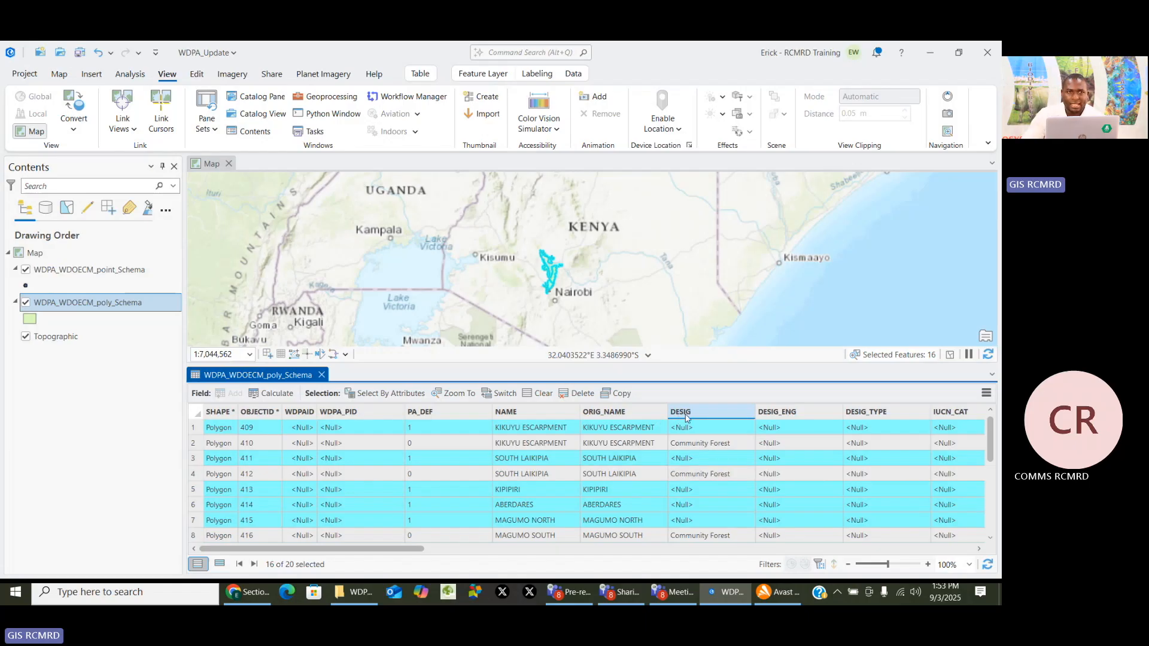
Calculate the DESIG field of the selected records as 'Forest Reserve' and check the filled rows down to the table's end
{"action": "mouse_move", "coordinate": [687, 416]}
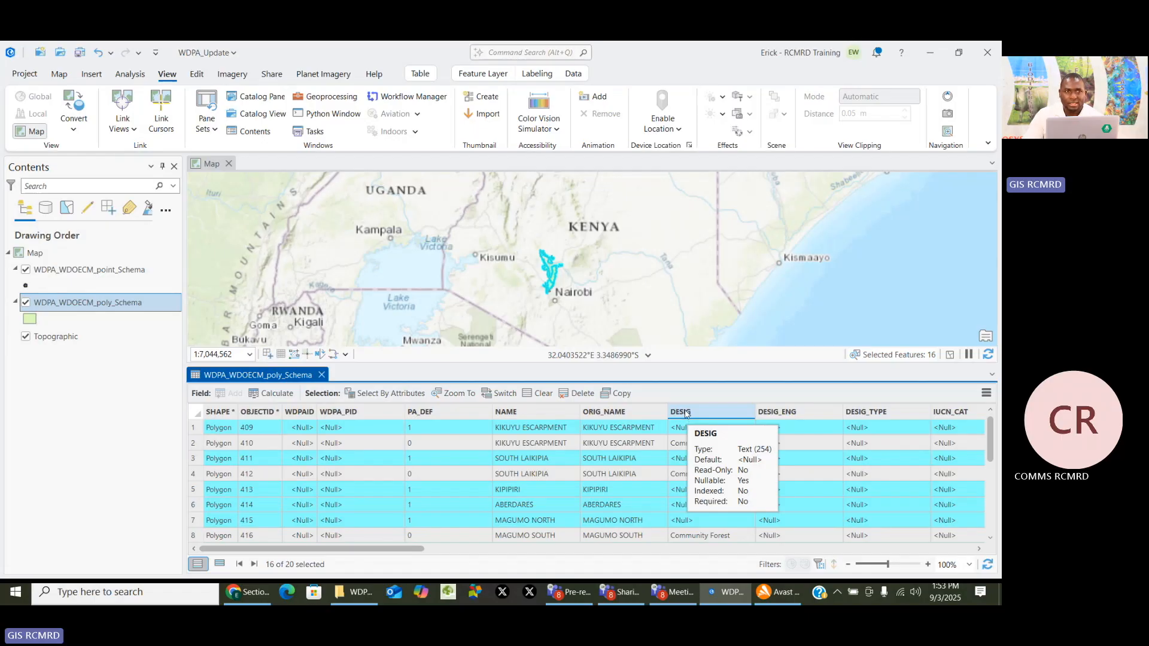
{"action": "right_click", "coordinate": [687, 414]}
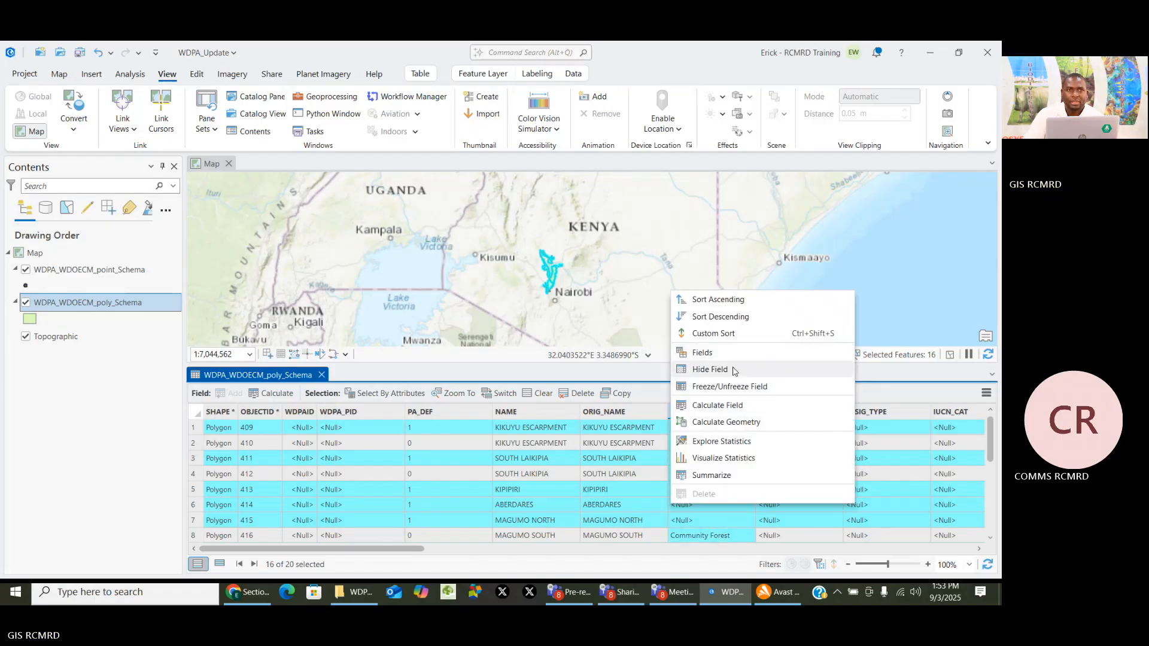
{"action": "left_click", "coordinate": [732, 410]}
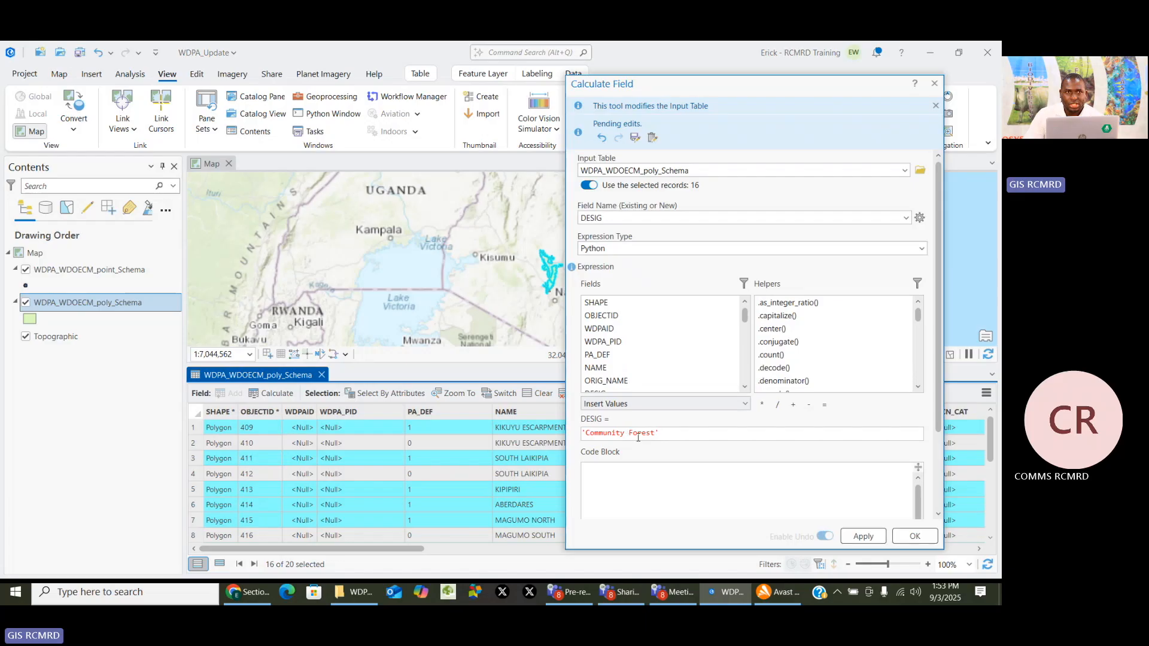
{"action": "left_click", "coordinate": [631, 430]}
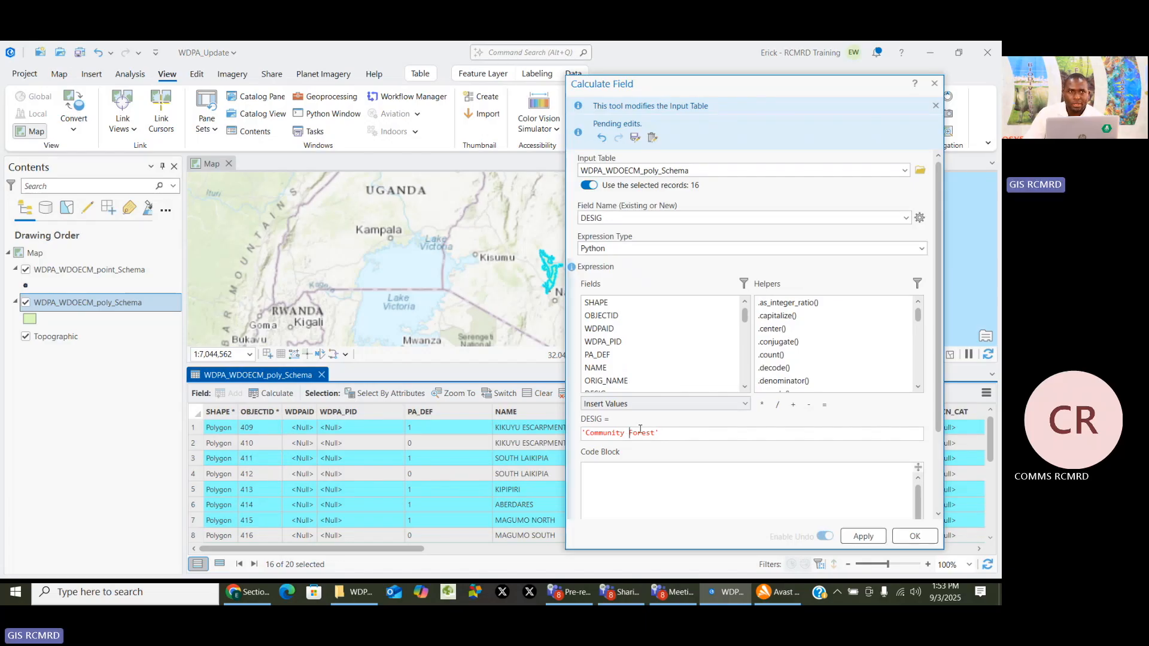
{"action": "key", "text": "BackSpace"}
{"action": "key", "text": "BackSpace"}
{"action": "key", "text": "BackSpace"}
{"action": "key", "text": "BackSpace"}
{"action": "key", "text": "BackSpace"}
{"action": "key", "text": "BackSpace"}
{"action": "key", "text": "BackSpace"}
{"action": "key", "text": "BackSpace"}
{"action": "key", "text": "BackSpace"}
{"action": "key", "text": "BackSpace"}
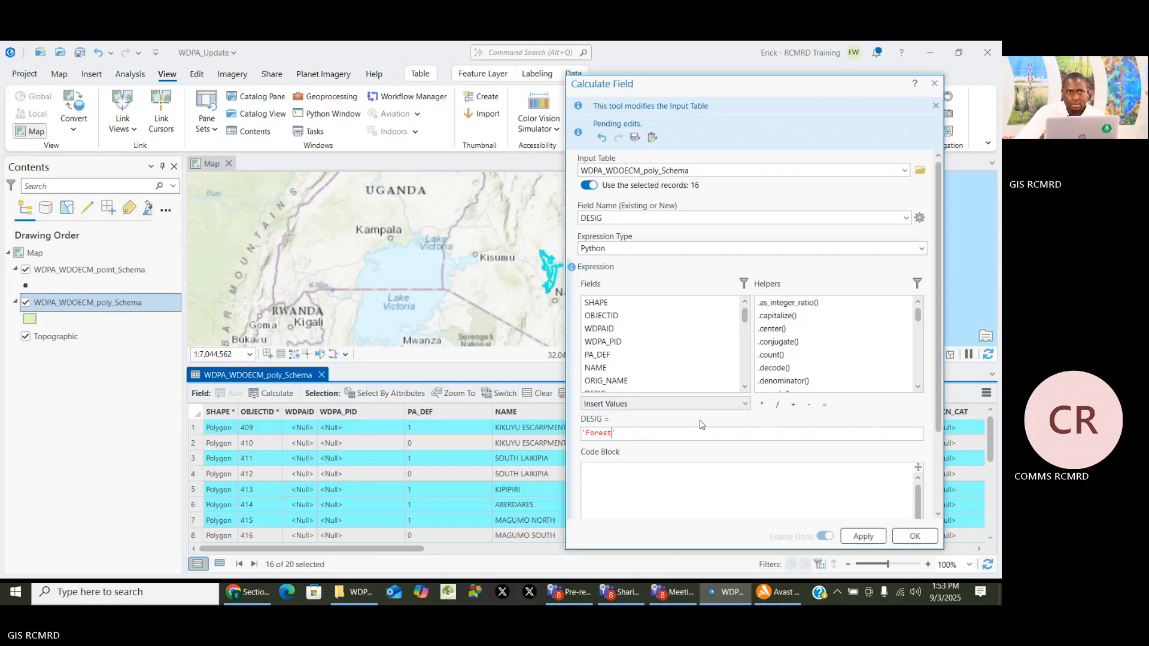
{"action": "type", "text": "Re"}
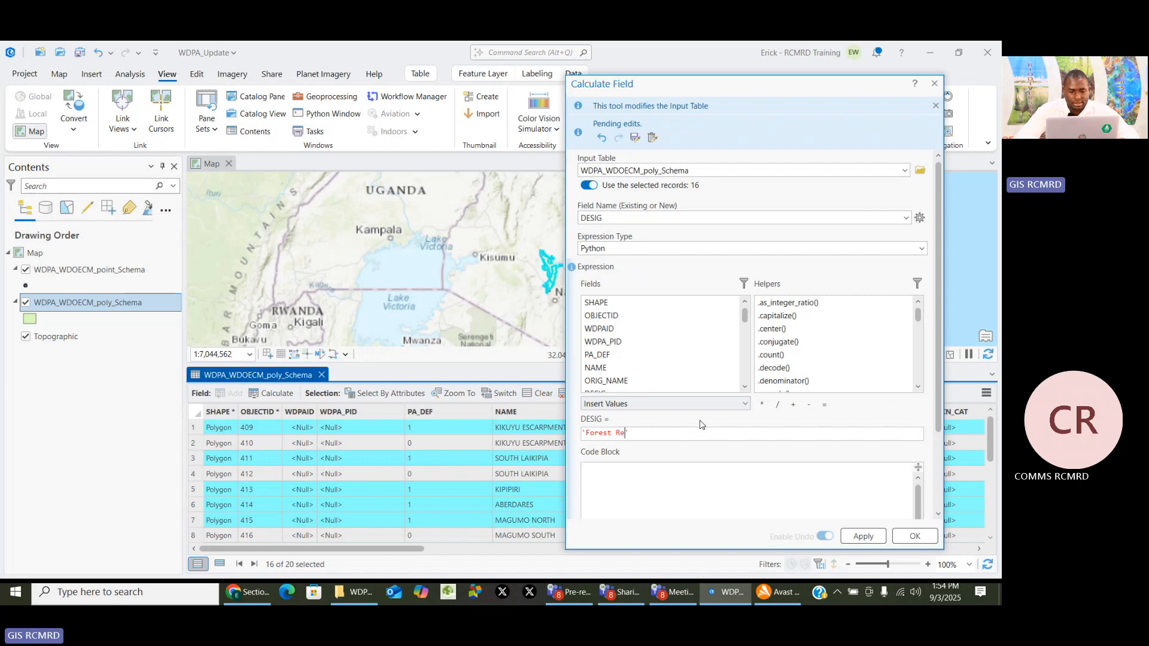
{"action": "type", "text": "serve"}
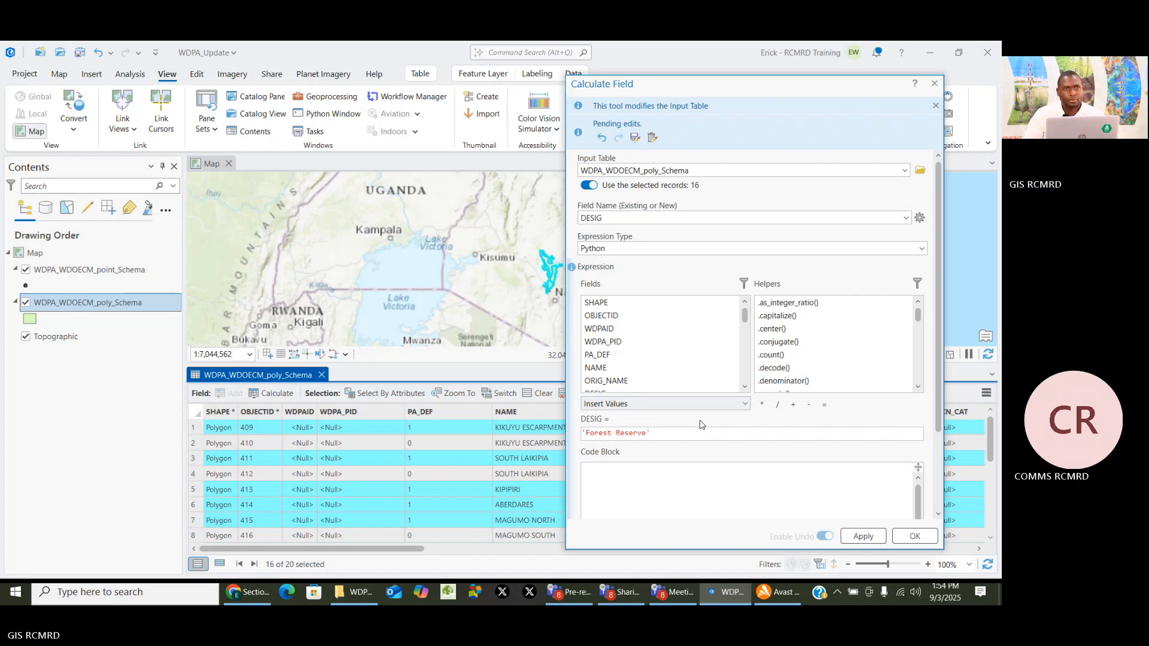
{"action": "left_click", "coordinate": [872, 536]}
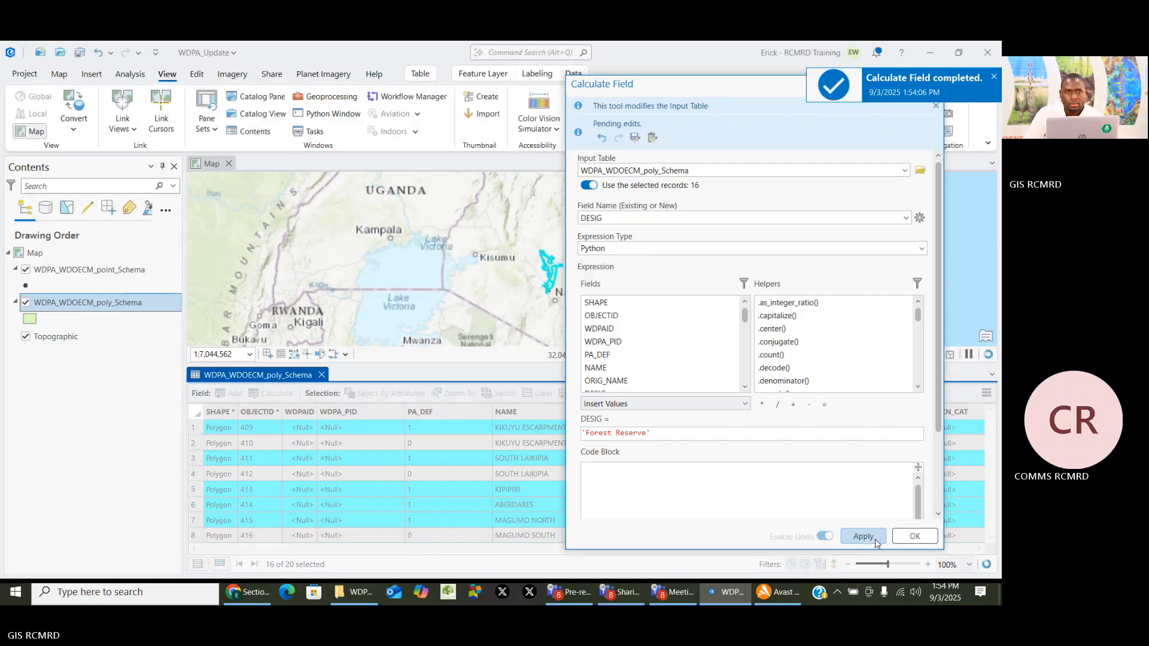
{"action": "left_click", "coordinate": [922, 541]}
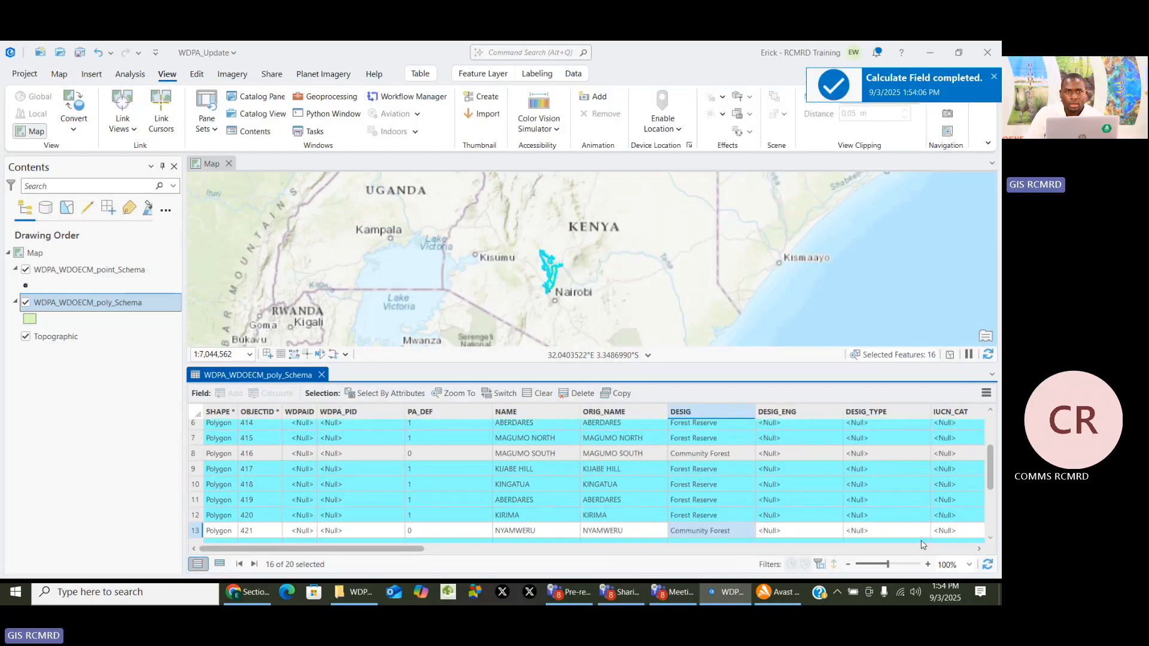
{"action": "scroll", "coordinate": [712, 518], "scroll_direction": "down", "scroll_amount": 3}
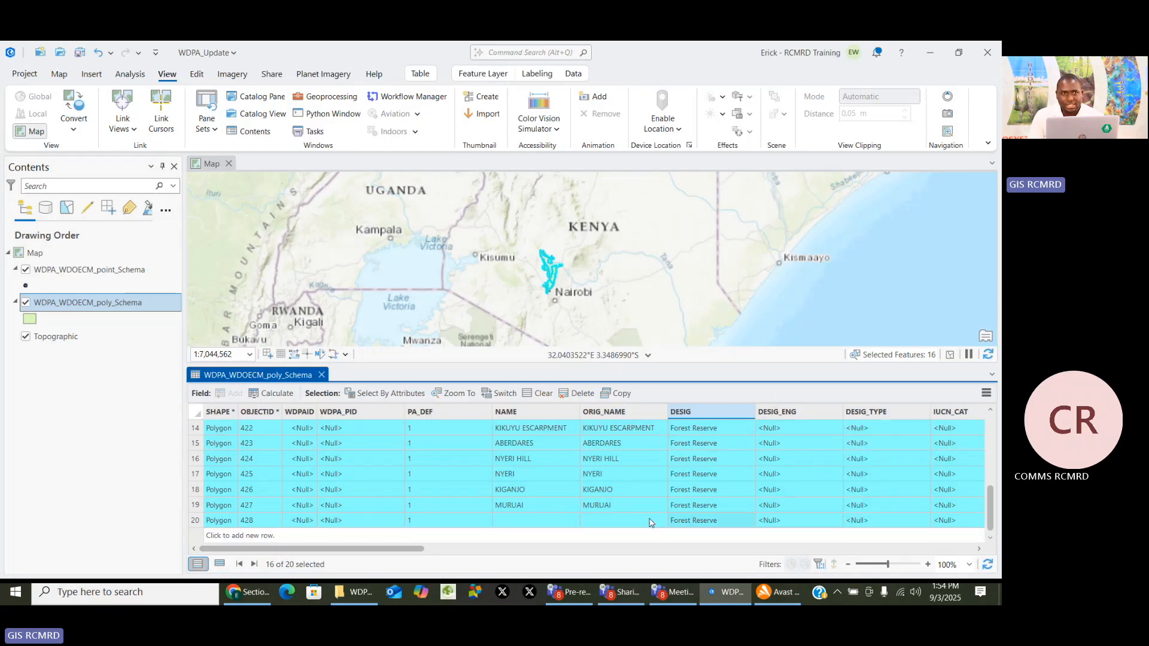
Look through the attribute fields that follow DESIG, as far as the area, status and governance fields
{"action": "left_click_drag", "start_coordinate": [376, 557], "coordinate": [478, 559]}
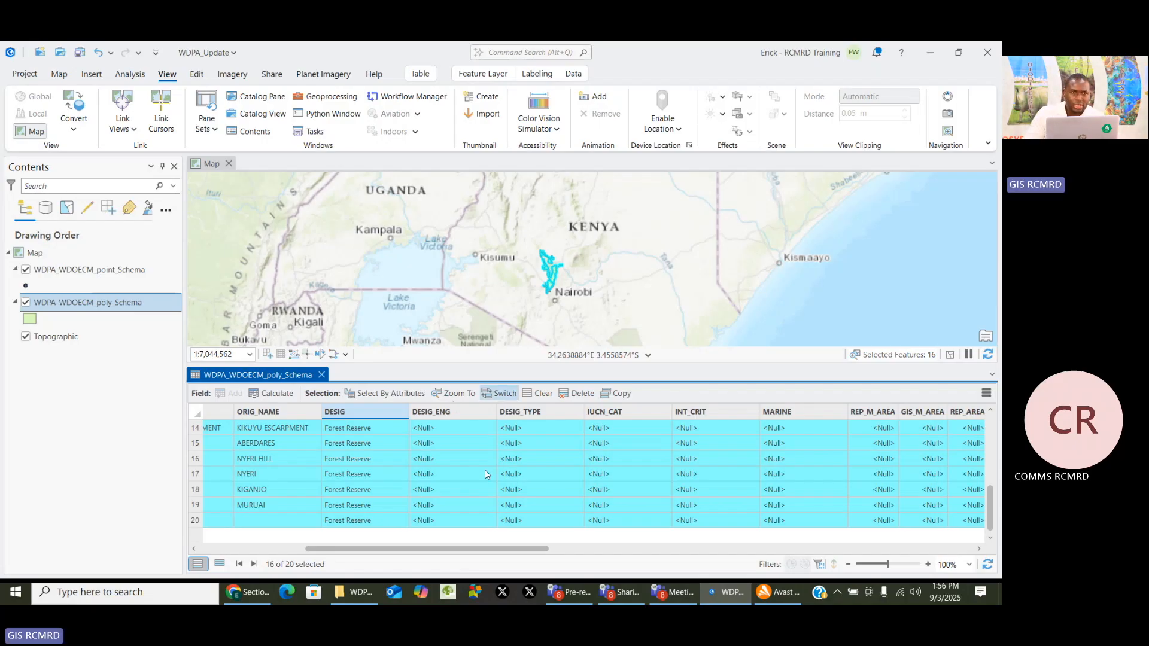
{"action": "left_click_drag", "start_coordinate": [349, 551], "coordinate": [520, 551]}
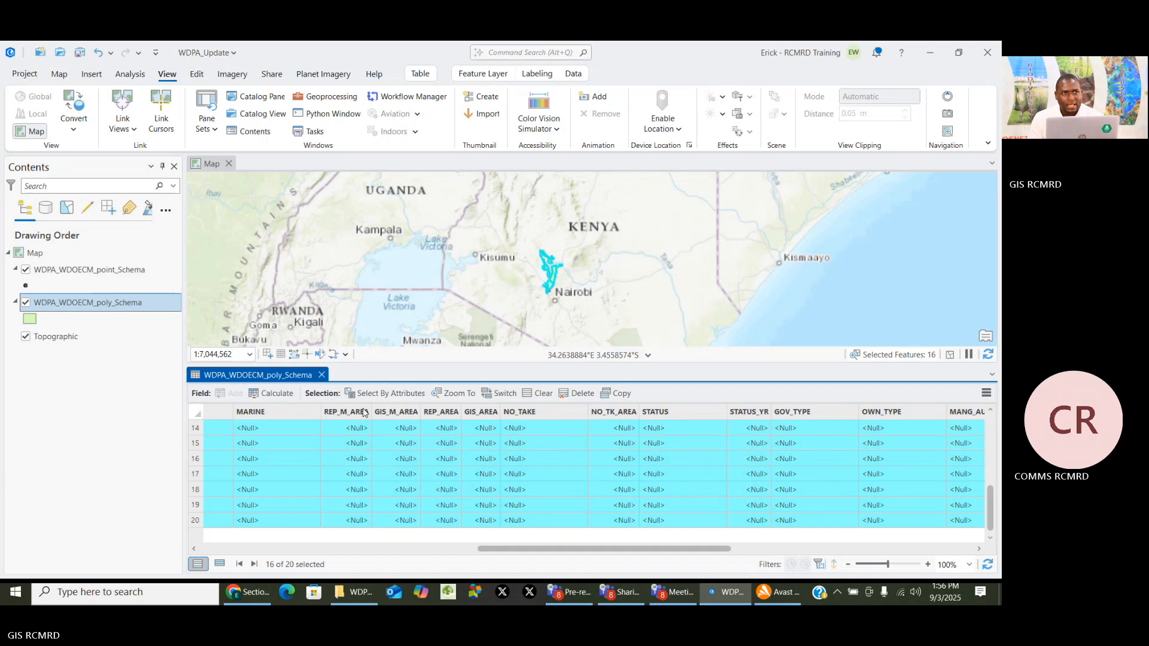
{"action": "mouse_move", "coordinate": [445, 415]}
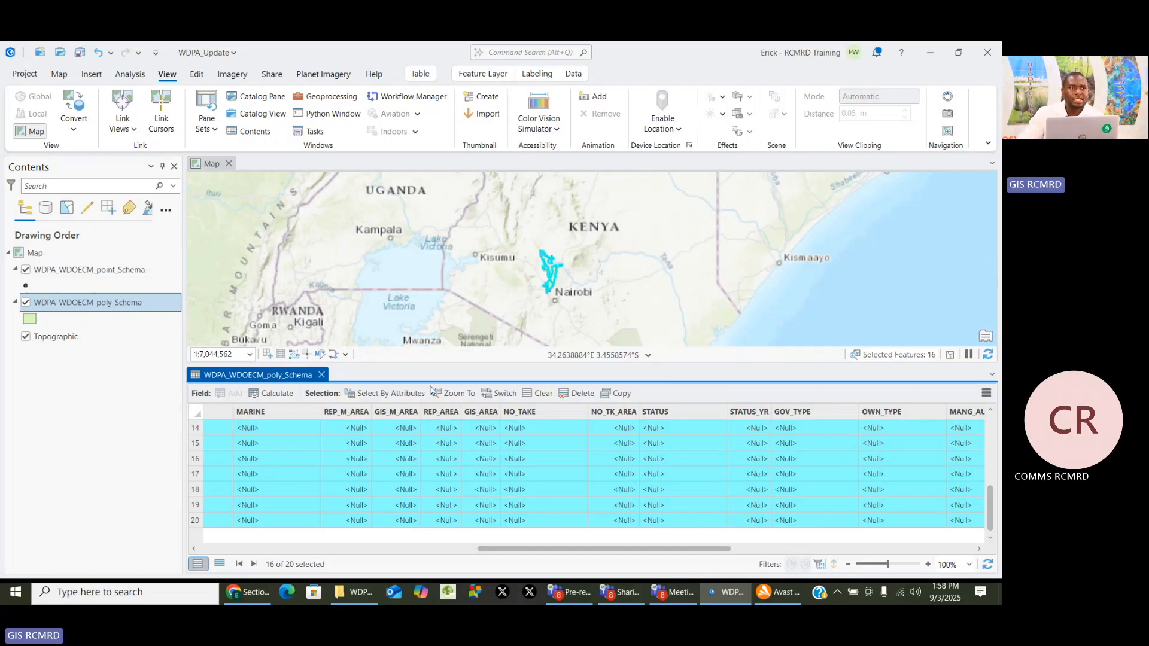
{"action": "right_click", "coordinate": [481, 412]}
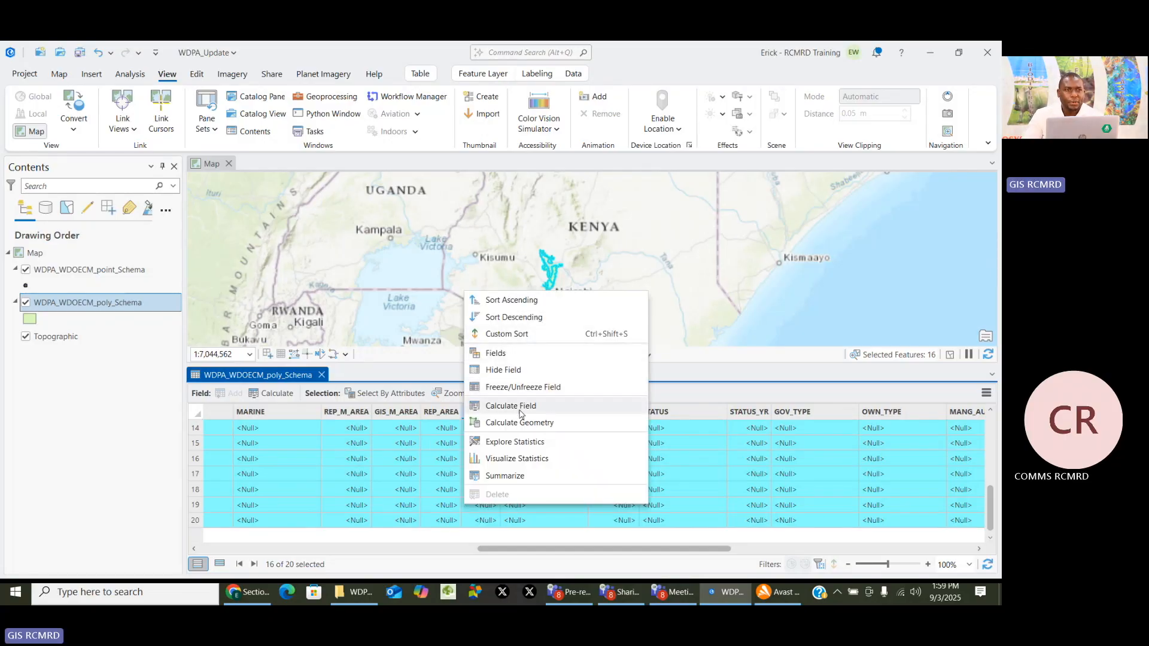
{"action": "left_click", "coordinate": [522, 406]}
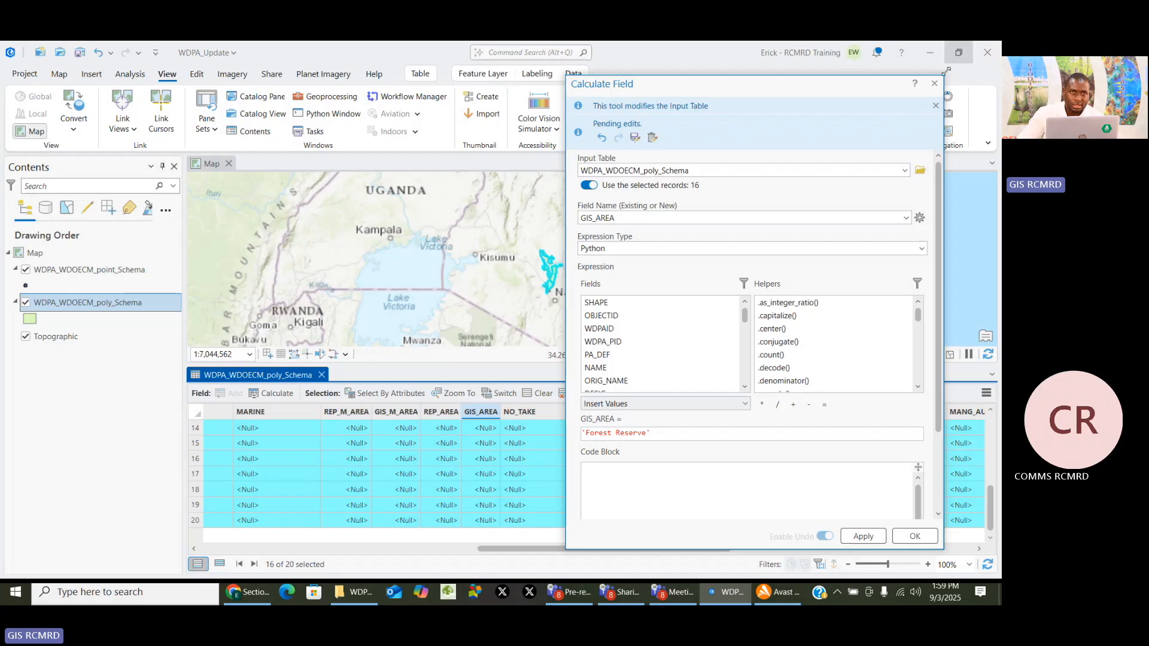
{"action": "left_click", "coordinate": [934, 83]}
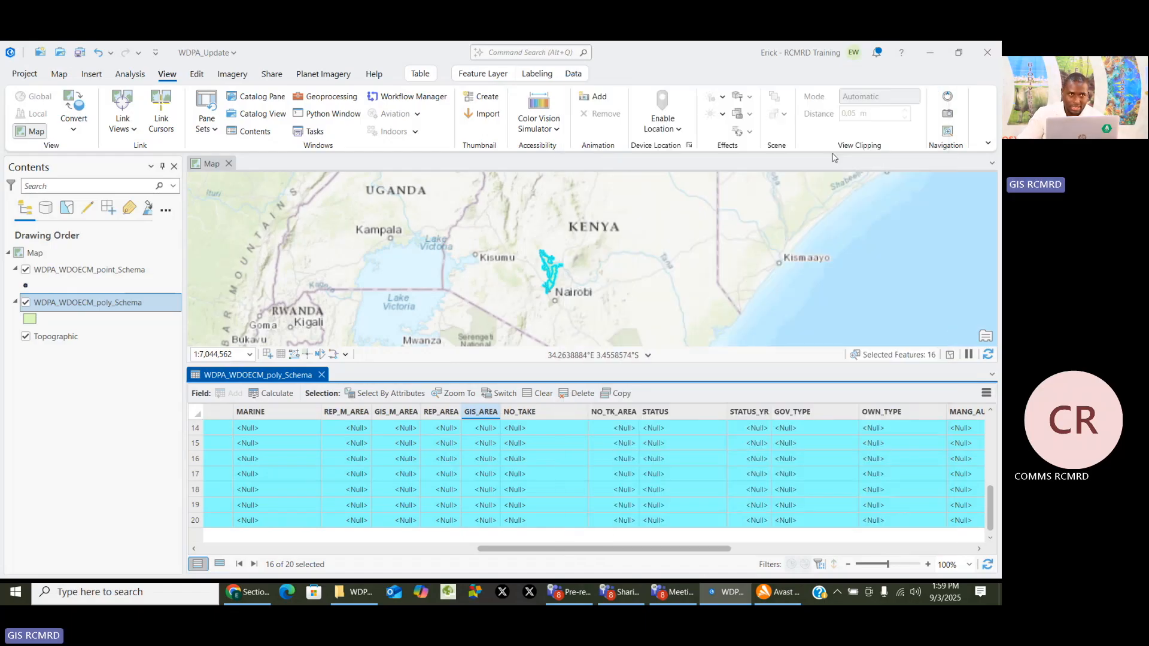
Set up Calculate Geometry for GIS_AREA on all records instead of the selected ones, with property Area (geodesic) in Square Kilometers
{"action": "right_click", "coordinate": [482, 412]}
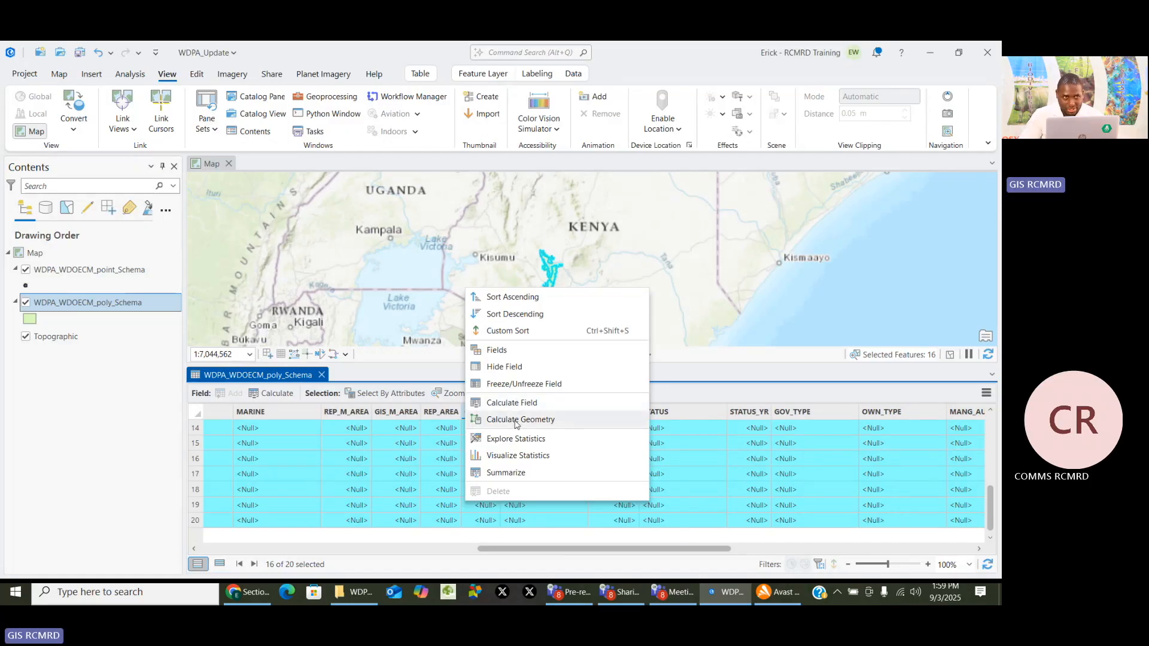
{"action": "left_click", "coordinate": [516, 420]}
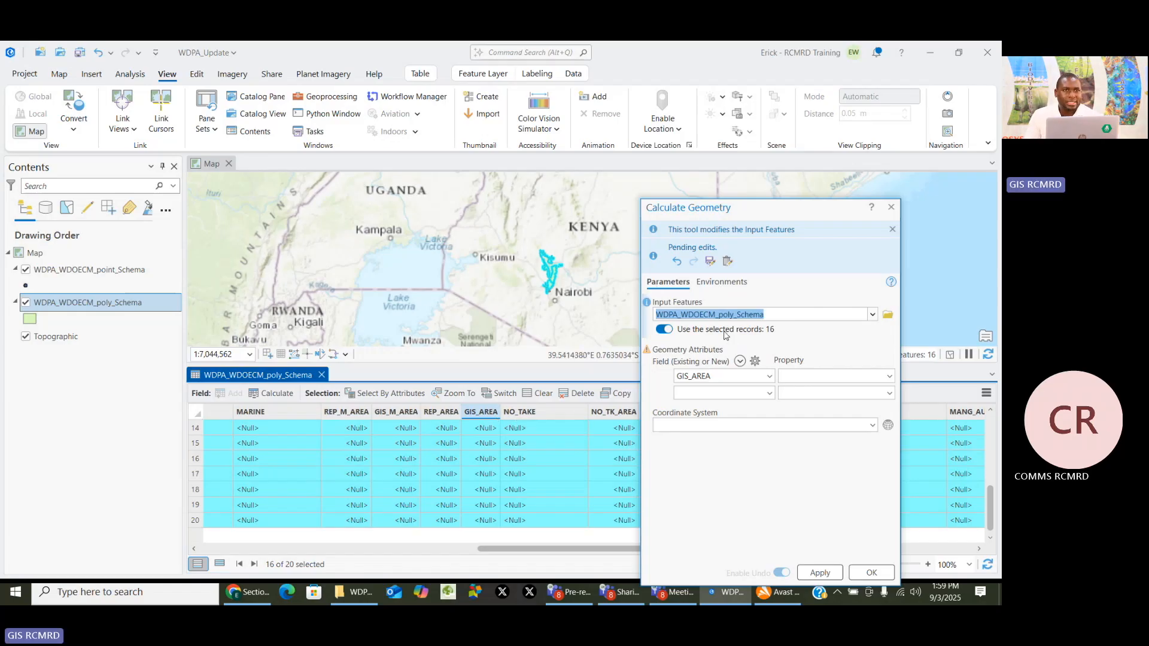
{"action": "left_click", "coordinate": [660, 330]}
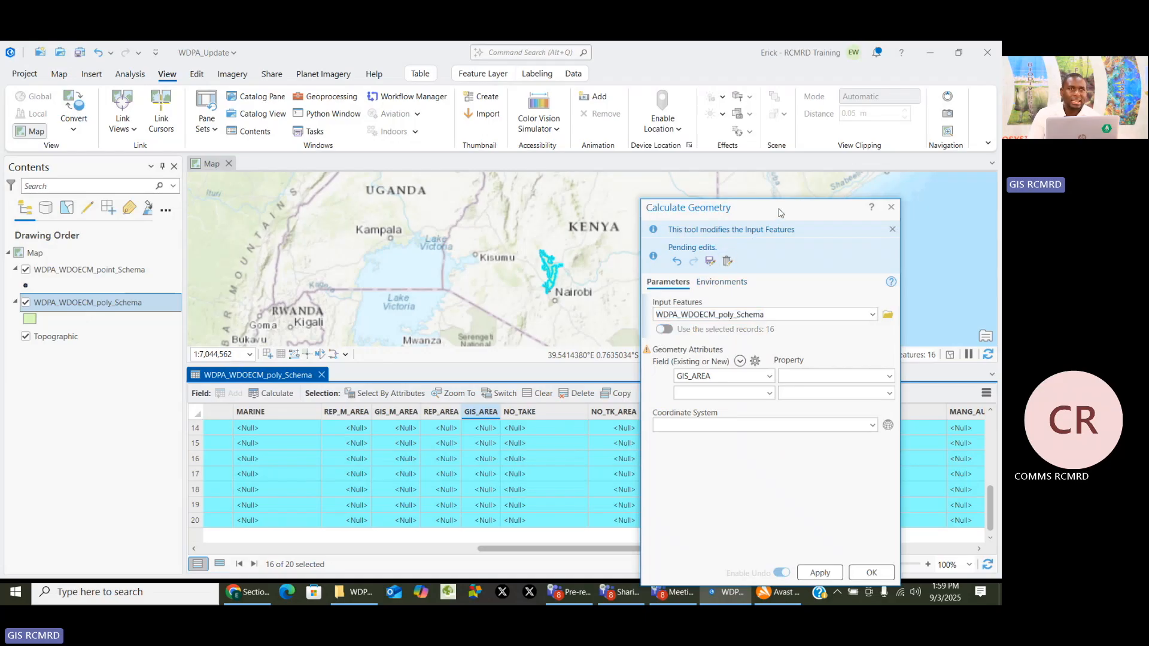
{"action": "left_click_drag", "start_coordinate": [777, 213], "coordinate": [575, 93]}
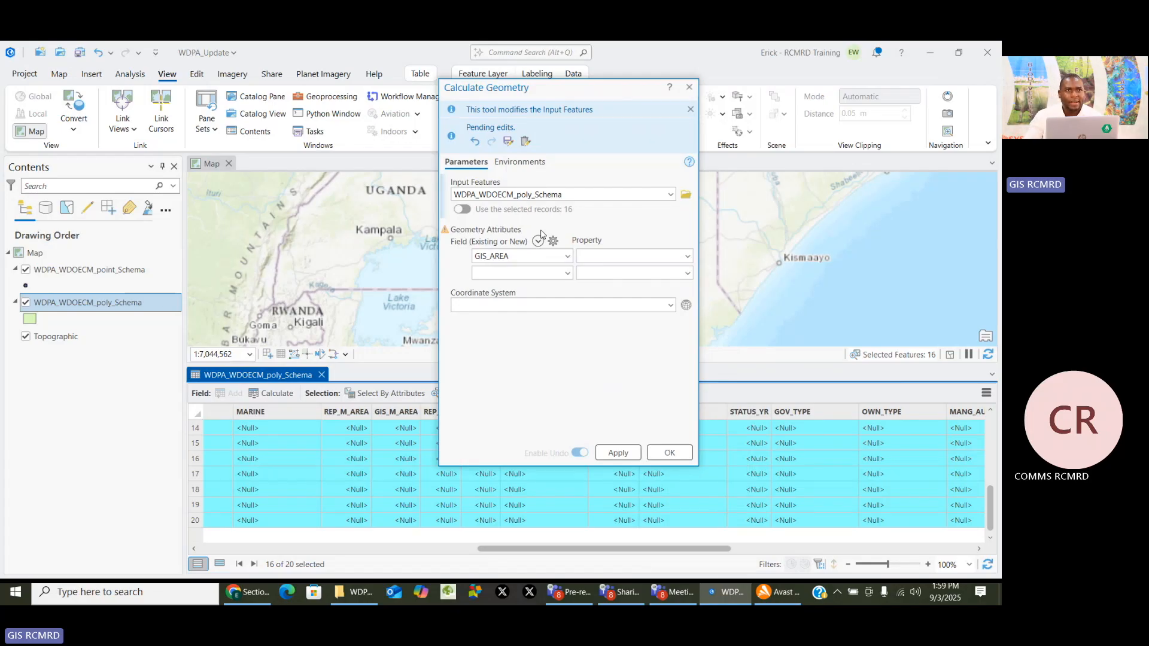
{"action": "left_click", "coordinate": [688, 257]}
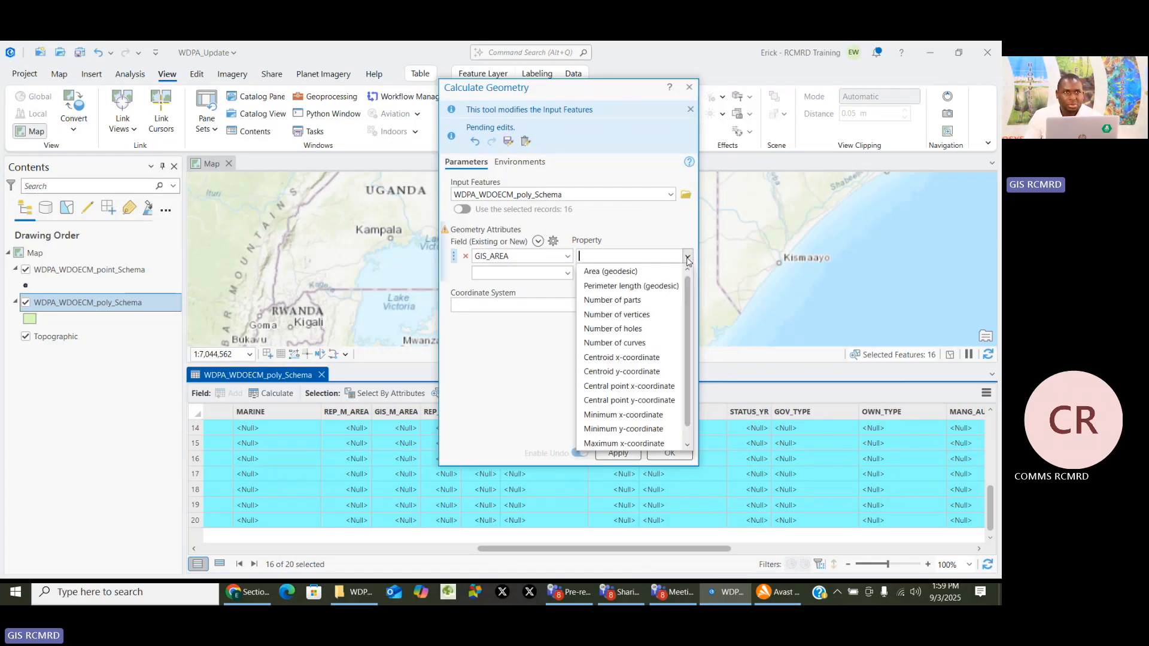
{"action": "left_click", "coordinate": [612, 272]}
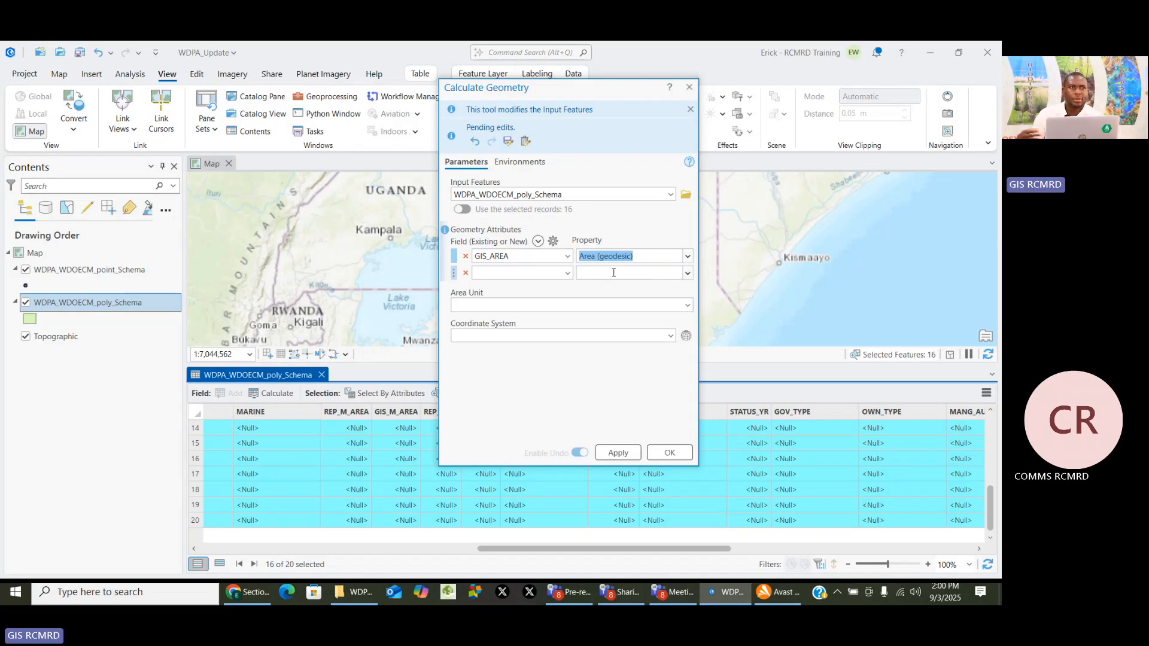
{"action": "left_click", "coordinate": [688, 305]}
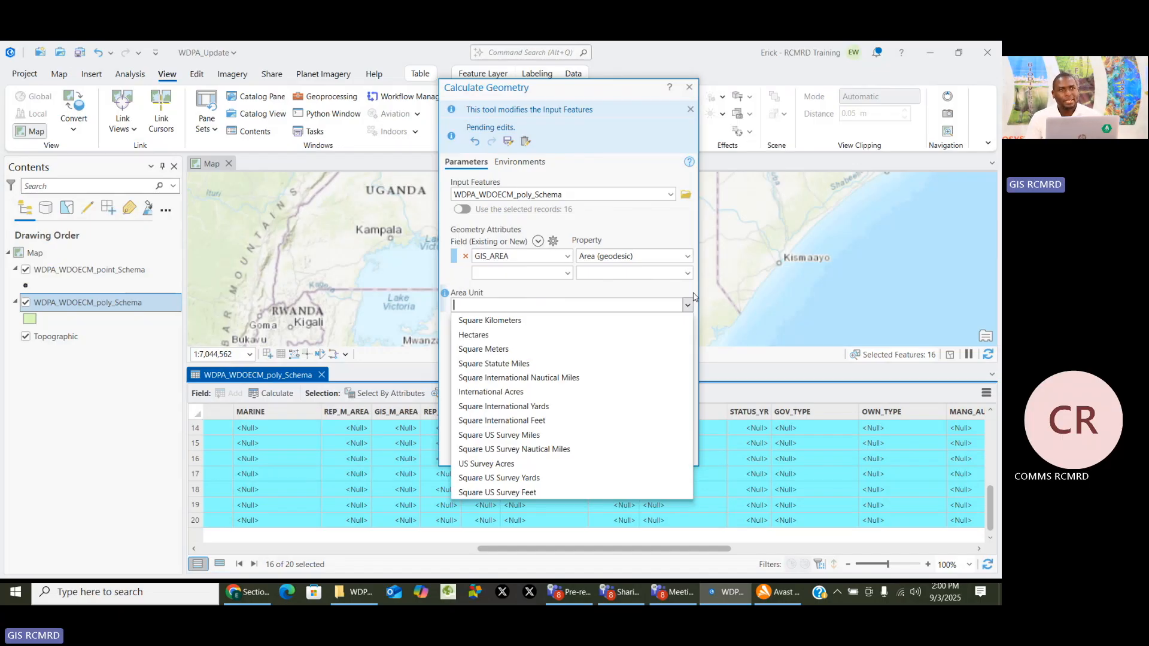
{"action": "left_click", "coordinate": [467, 322]}
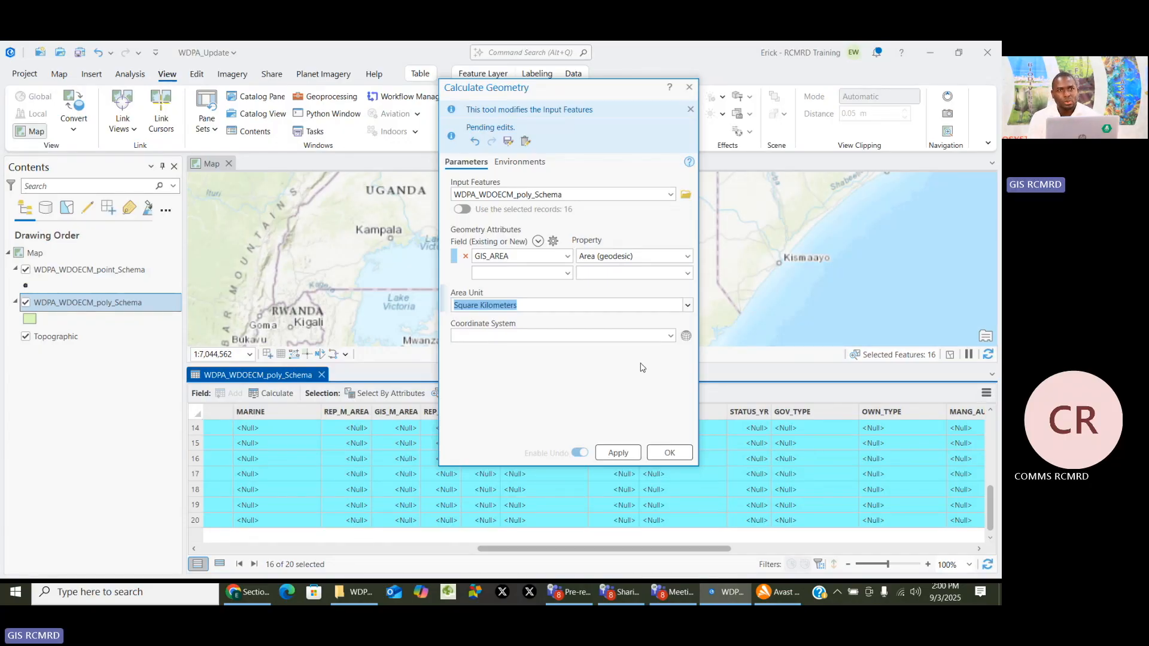
{"action": "left_click", "coordinate": [686, 337]}
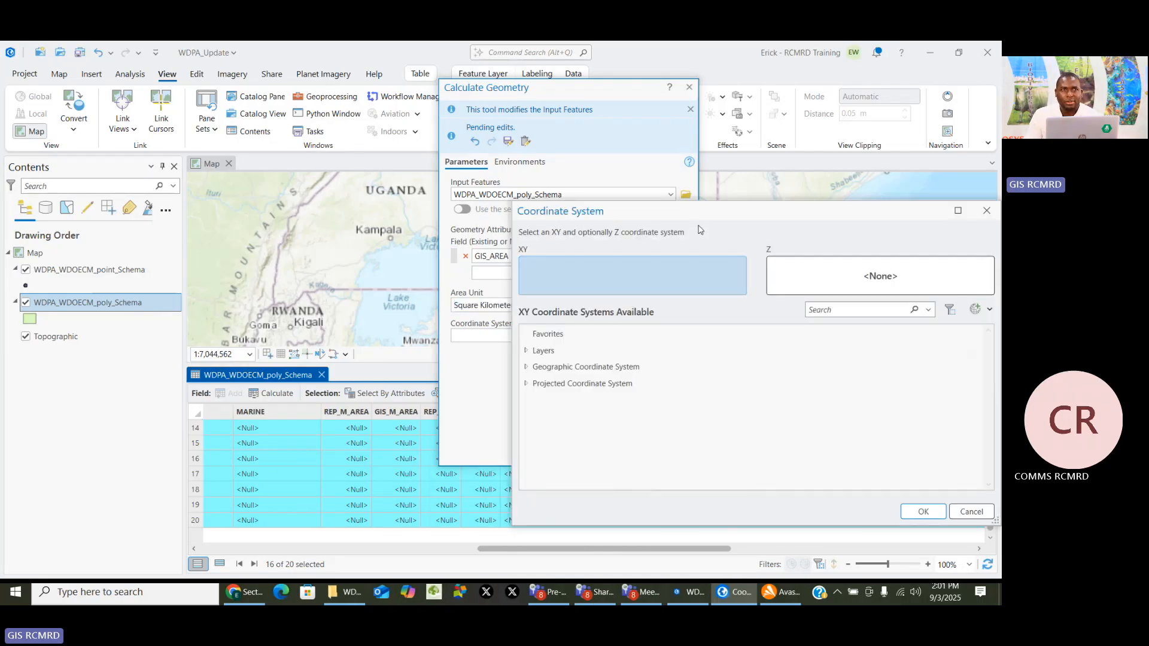
{"action": "left_click_drag", "start_coordinate": [700, 210], "coordinate": [489, 134]}
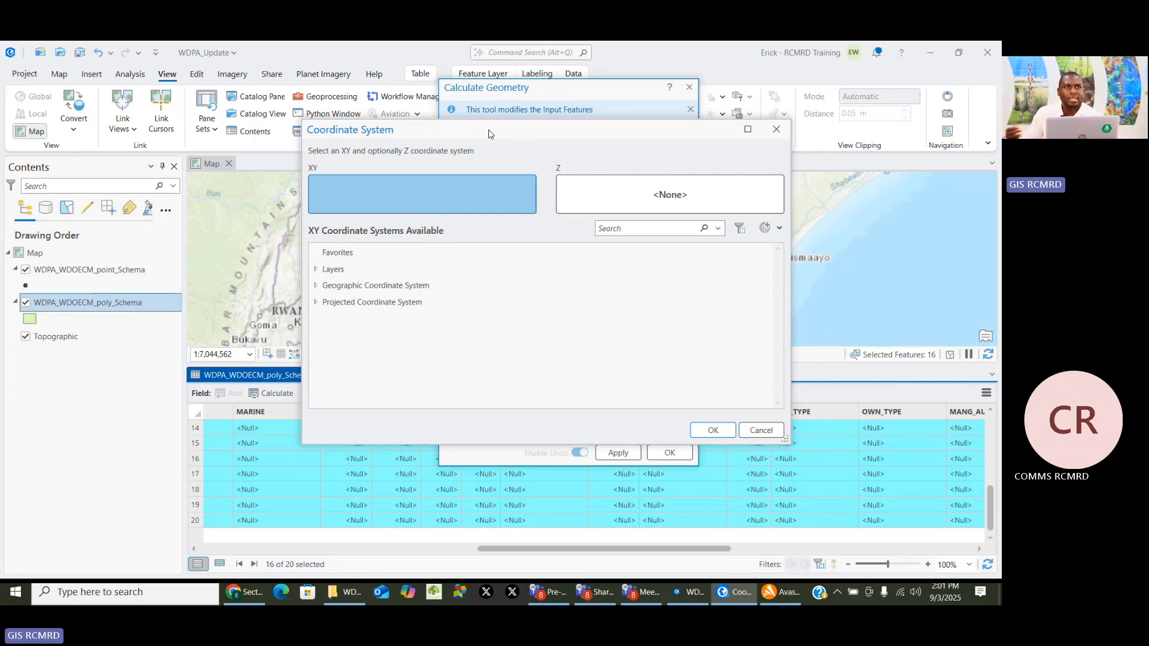
{"action": "left_click", "coordinate": [776, 129]}
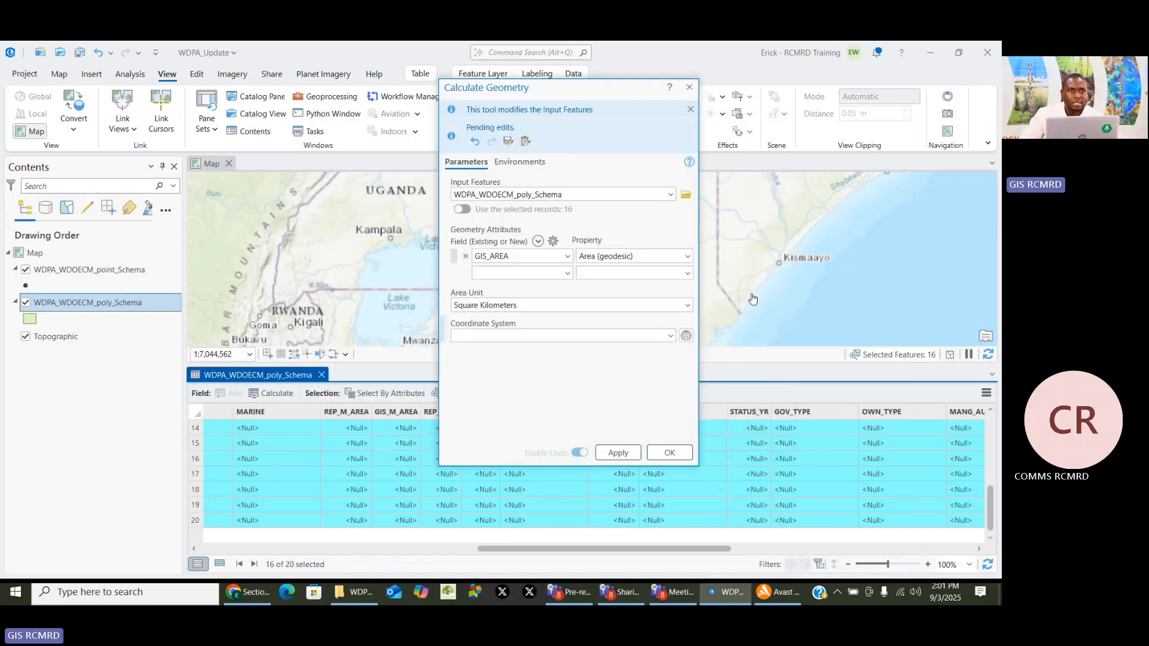
Set the geometry calculation's coordinate system to WGS 1984 World Mercator from the projected World group
{"action": "left_click", "coordinate": [686, 337]}
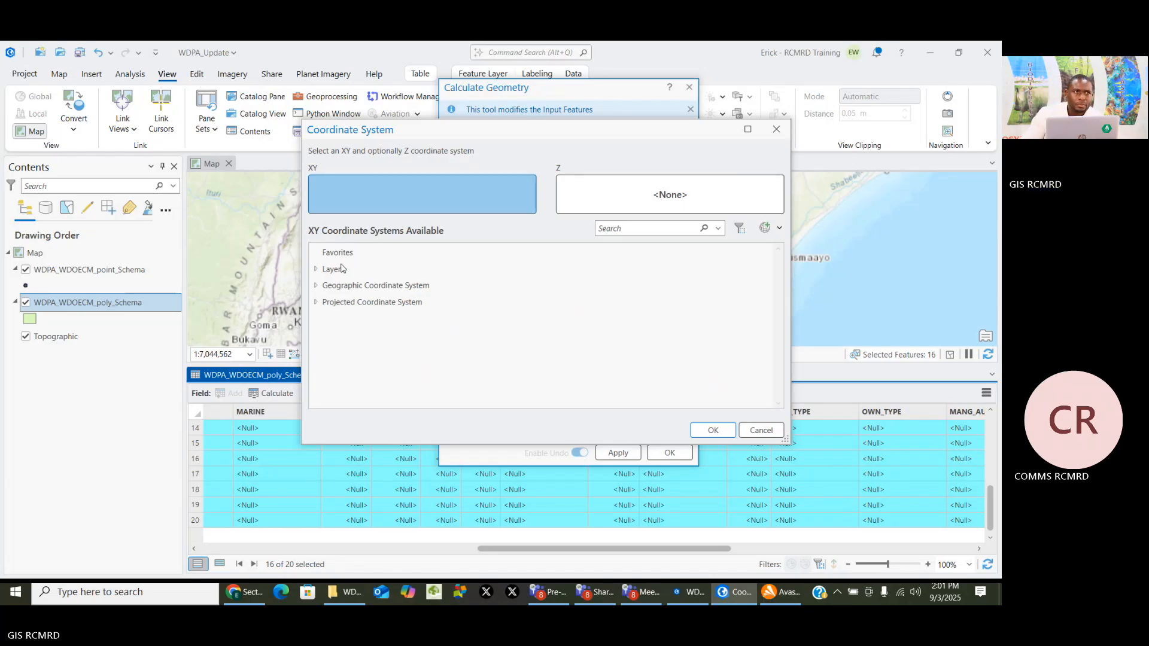
{"action": "left_click", "coordinate": [316, 303]}
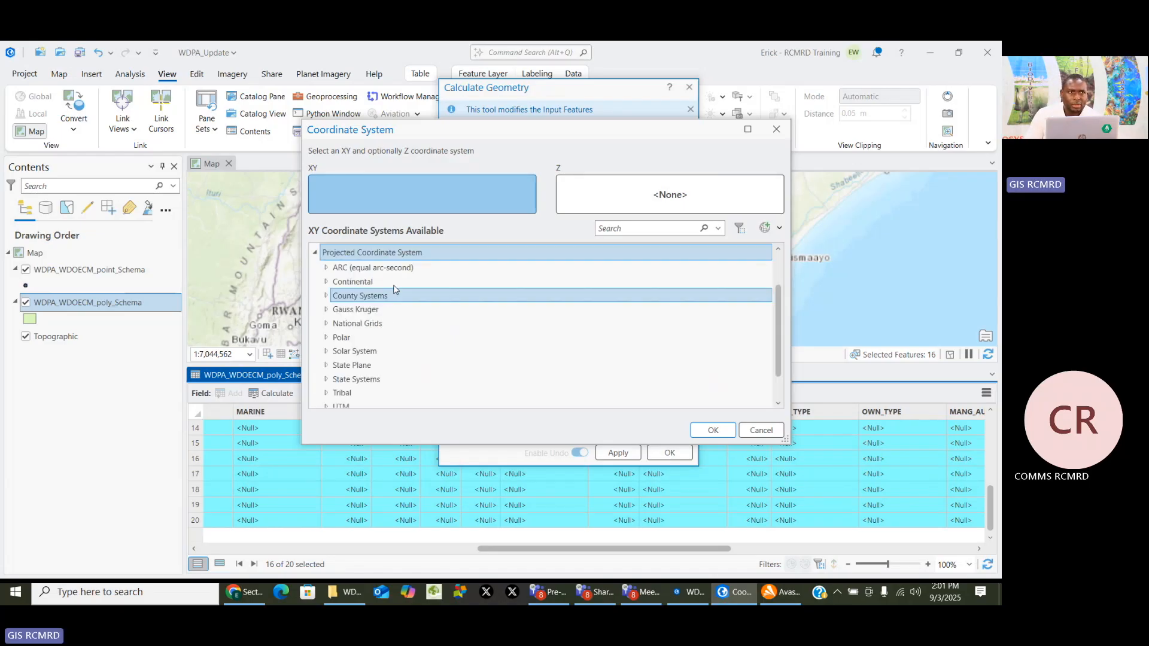
{"action": "scroll", "coordinate": [315, 306], "scroll_direction": "down", "scroll_amount": 1}
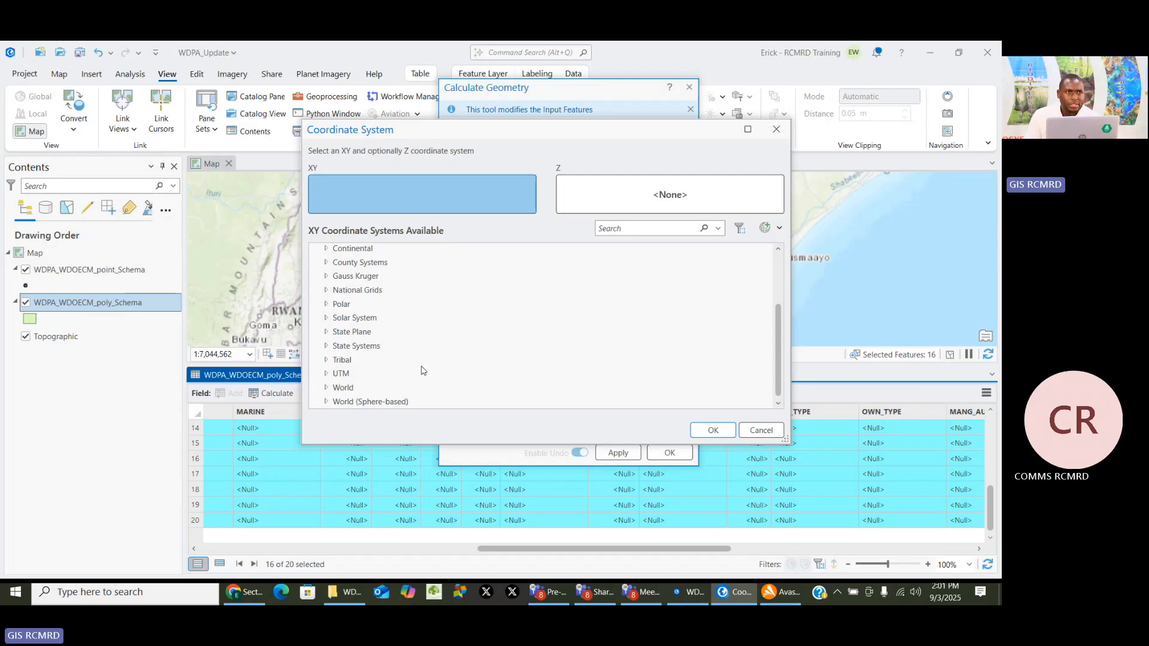
{"action": "left_click", "coordinate": [326, 389]}
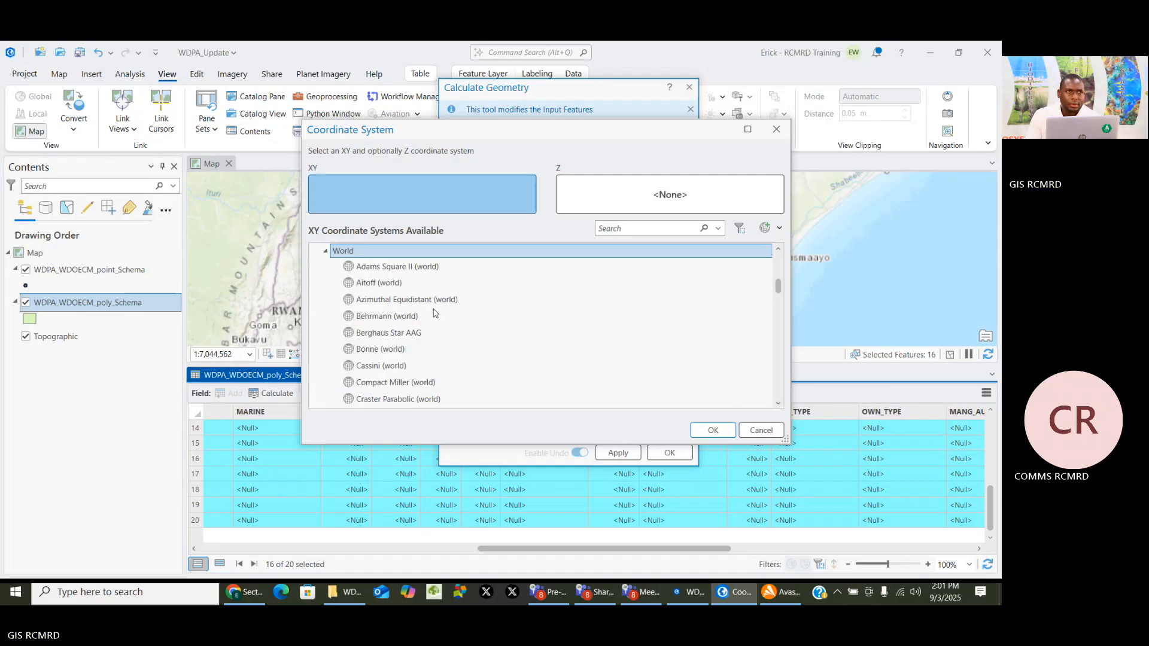
{"action": "scroll", "coordinate": [437, 313], "scroll_direction": "down", "scroll_amount": 5}
{"action": "scroll", "coordinate": [439, 313], "scroll_direction": "down", "scroll_amount": 3}
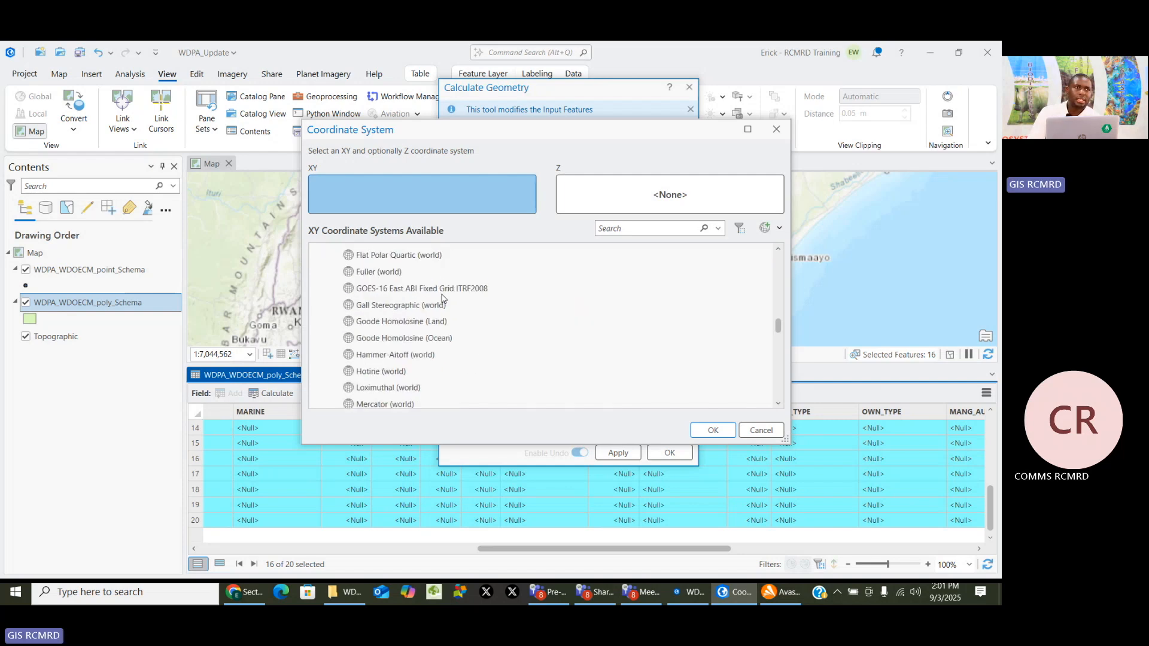
{"action": "scroll", "coordinate": [449, 314], "scroll_direction": "down", "scroll_amount": 3}
{"action": "scroll", "coordinate": [449, 314], "scroll_direction": "down", "scroll_amount": 10}
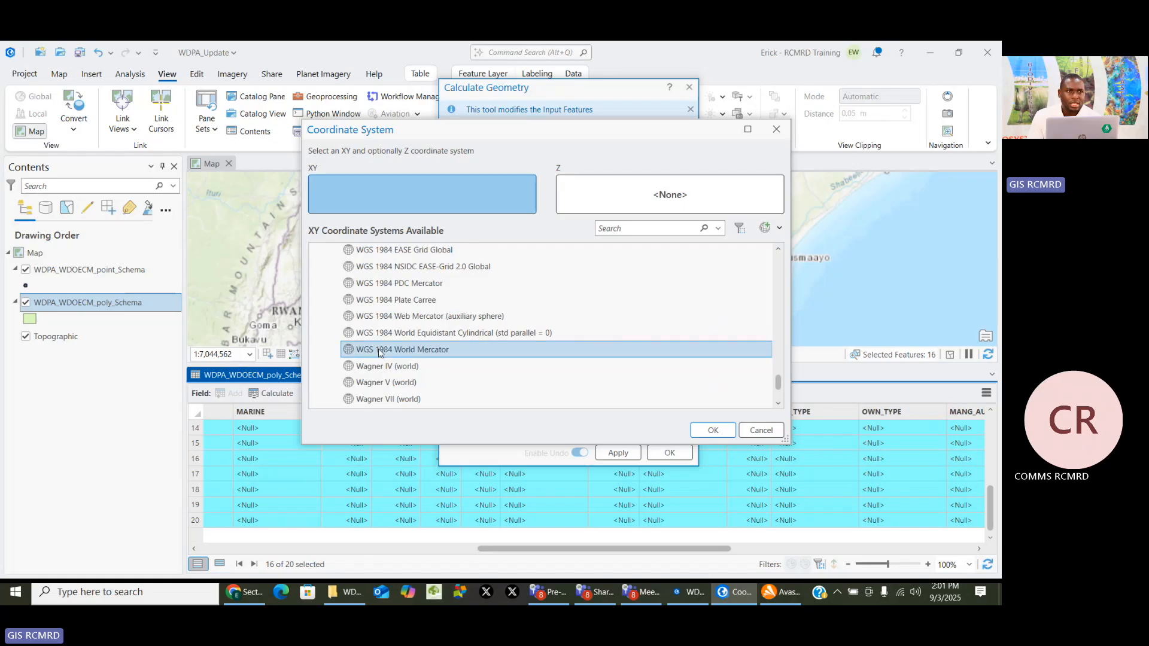
{"action": "scroll", "coordinate": [377, 353], "scroll_direction": "down", "scroll_amount": 2}
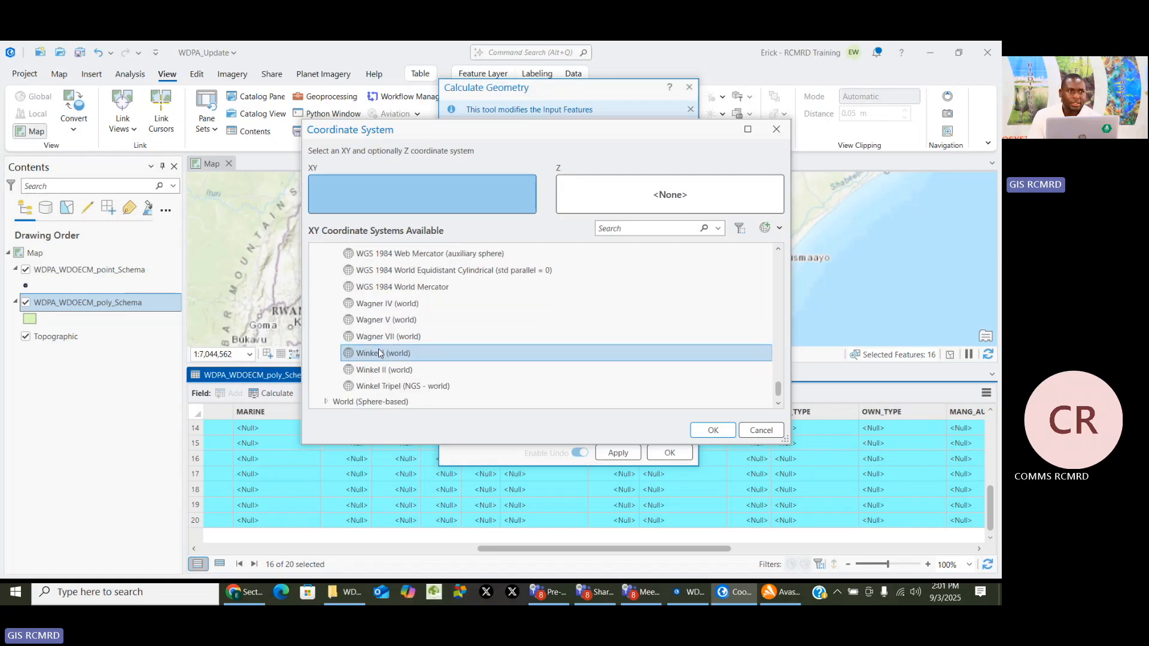
{"action": "left_click", "coordinate": [326, 403]}
{"action": "scroll", "coordinate": [378, 368], "scroll_direction": "down", "scroll_amount": 10}
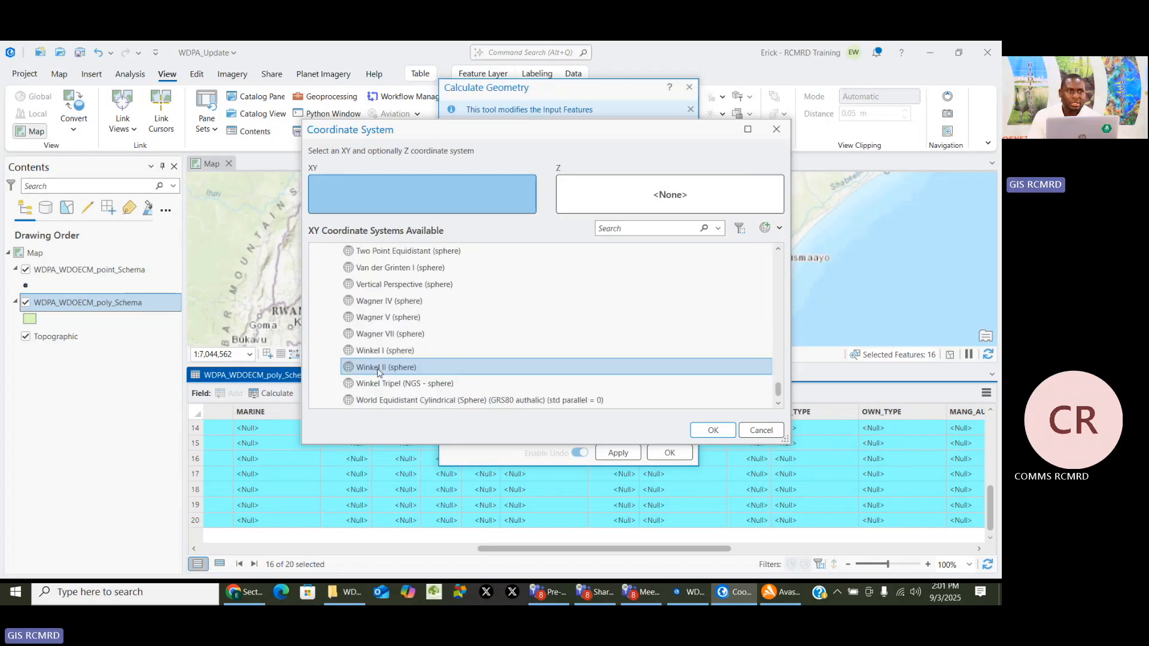
{"action": "scroll", "coordinate": [377, 368], "scroll_direction": "up", "scroll_amount": 6}
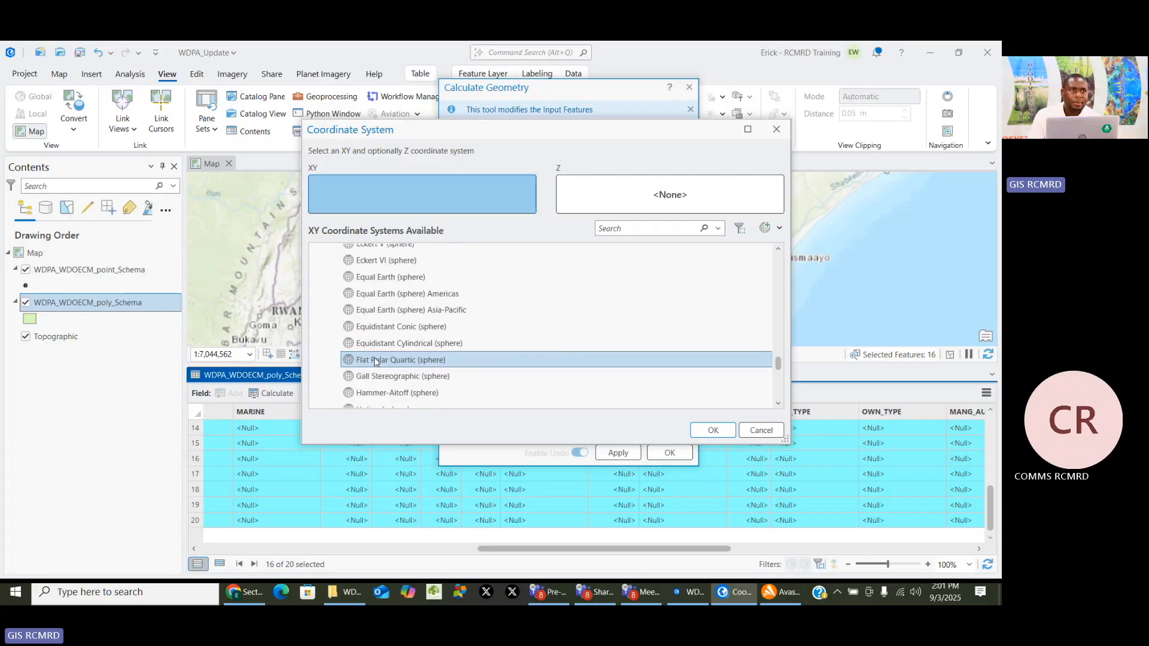
{"action": "scroll", "coordinate": [376, 360], "scroll_direction": "up", "scroll_amount": 9}
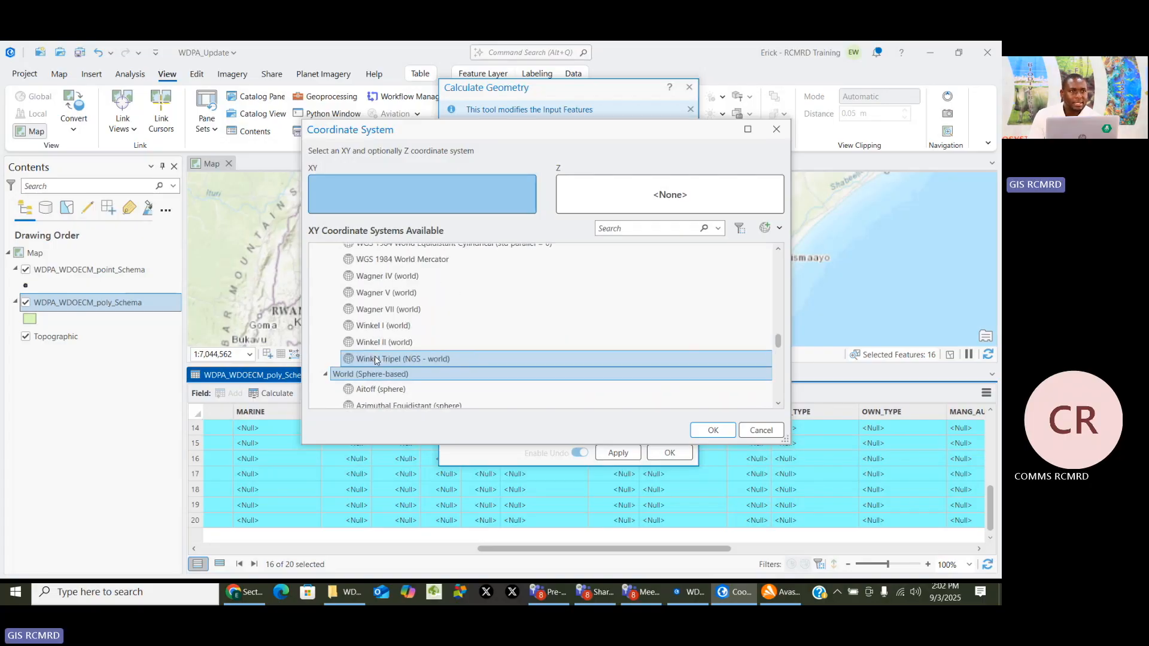
{"action": "scroll", "coordinate": [376, 359], "scroll_direction": "up", "scroll_amount": 2}
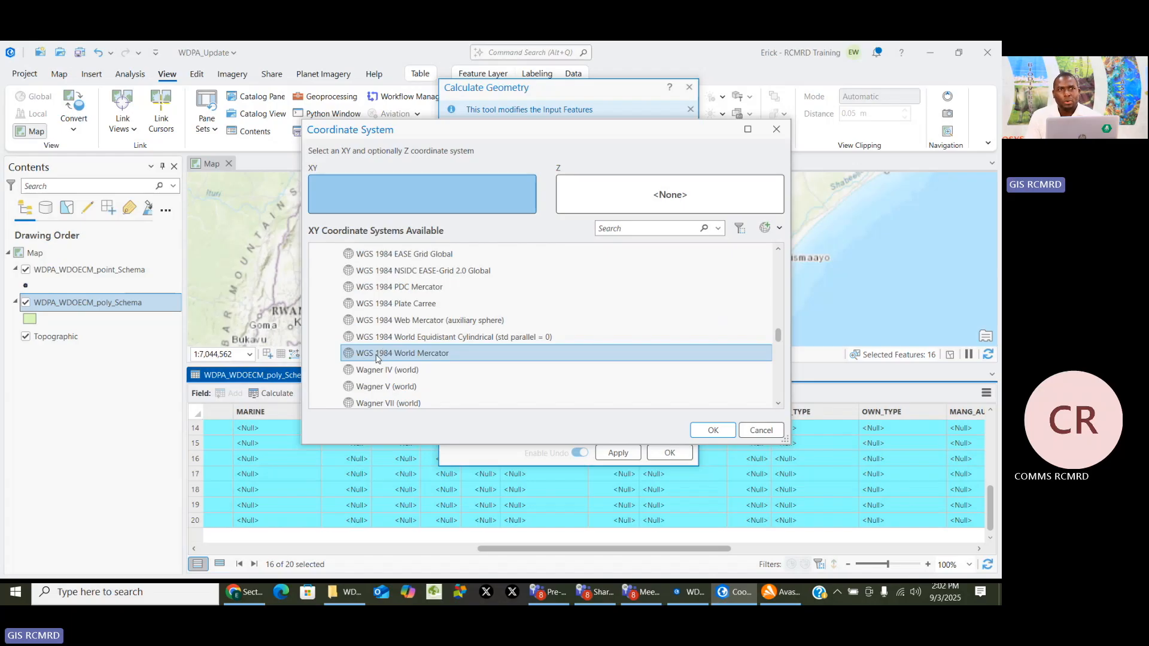
{"action": "left_click", "coordinate": [377, 356]}
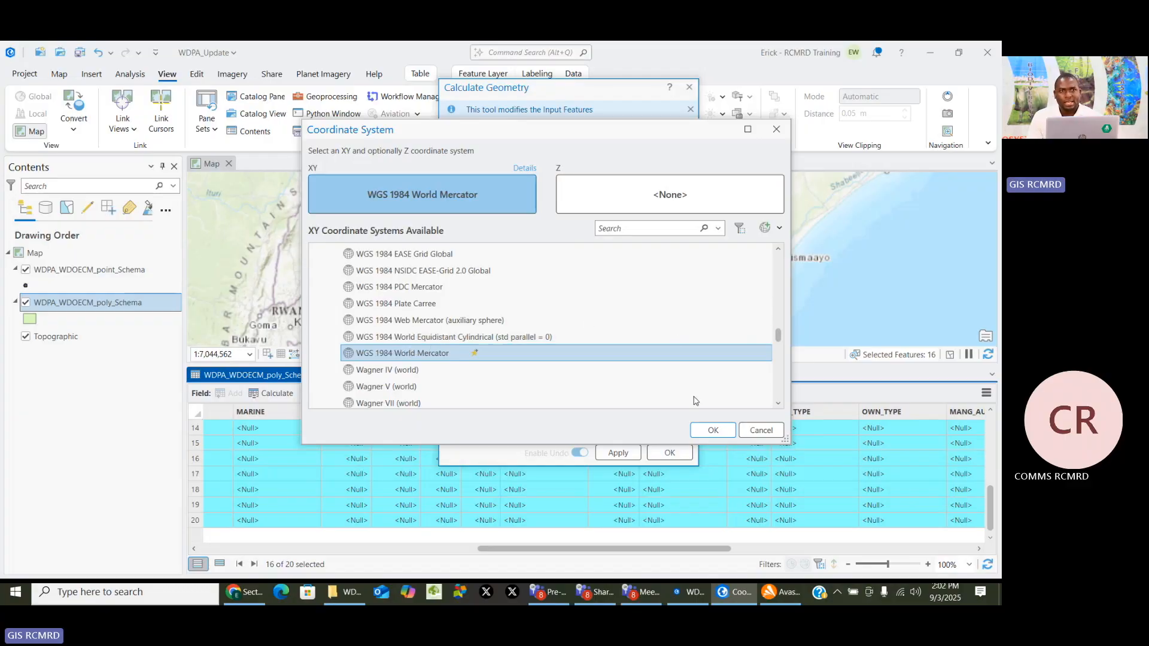
{"action": "left_click", "coordinate": [714, 430]}
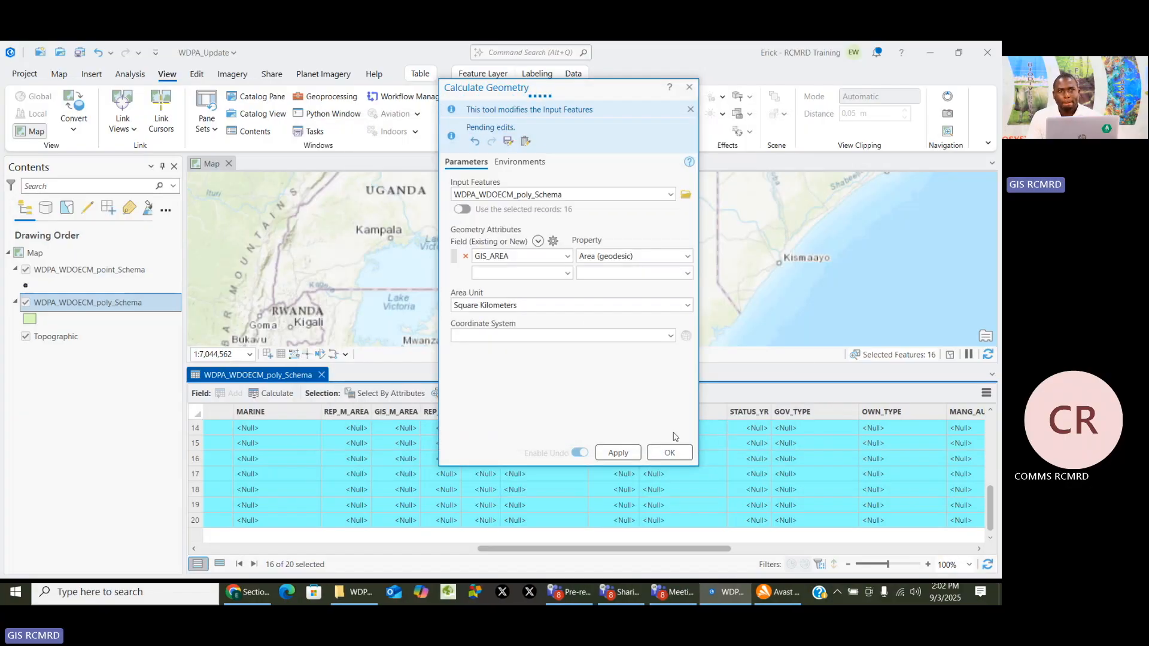
Run the GIS_AREA geometry calculation and check the area values down to the table's last record
{"action": "left_click", "coordinate": [620, 450]}
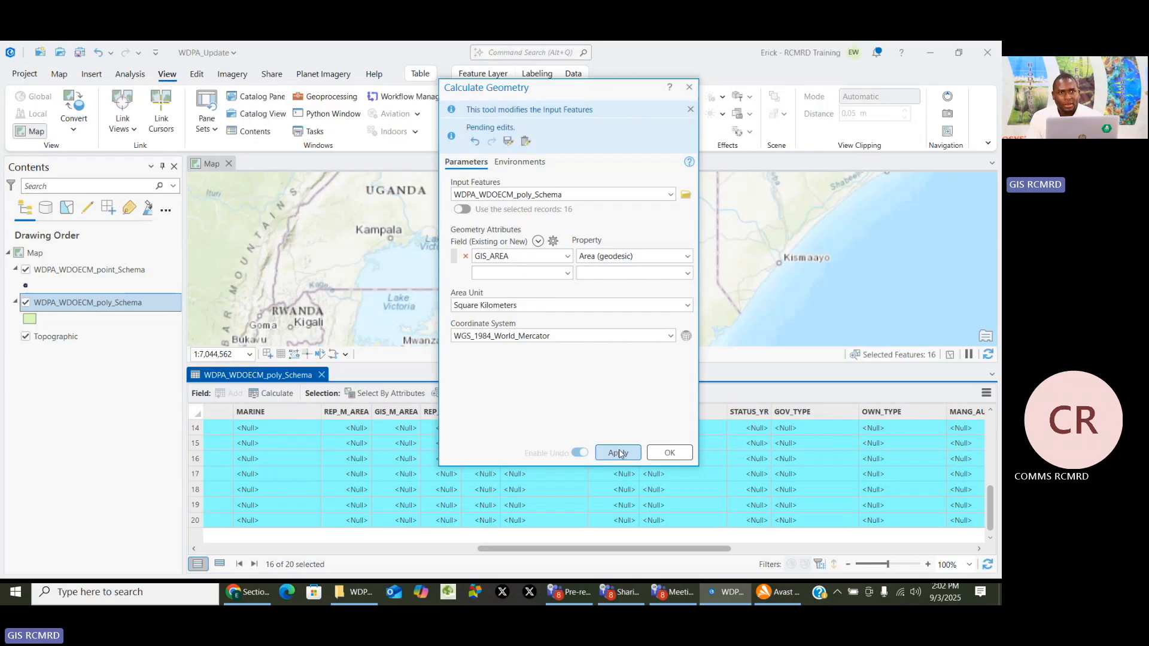
{"action": "left_click", "coordinate": [668, 454]}
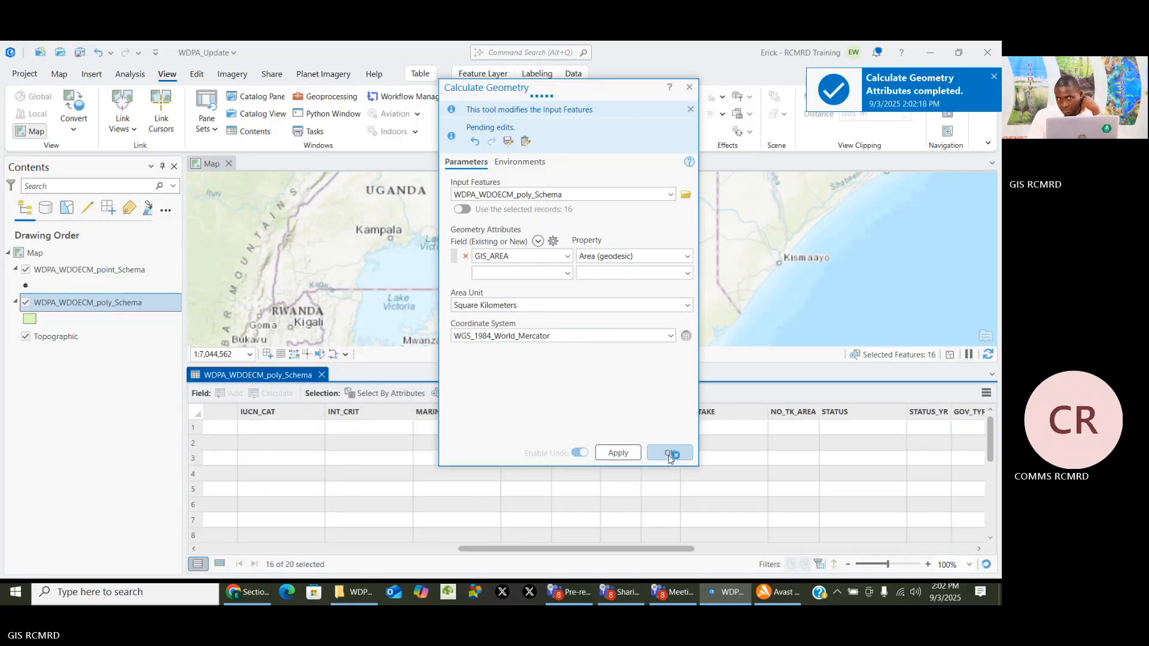
{"action": "scroll", "coordinate": [671, 455], "scroll_direction": "down", "scroll_amount": 3}
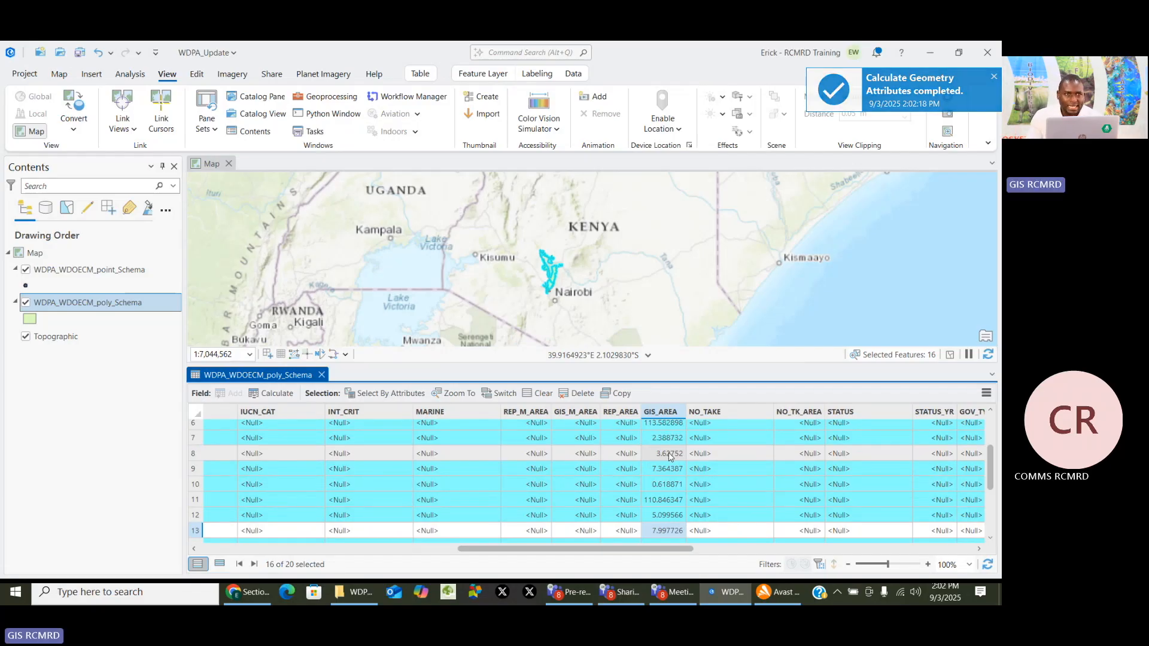
{"action": "scroll", "coordinate": [669, 455], "scroll_direction": "up", "scroll_amount": 3}
{"action": "scroll", "coordinate": [673, 459], "scroll_direction": "down", "scroll_amount": 3}
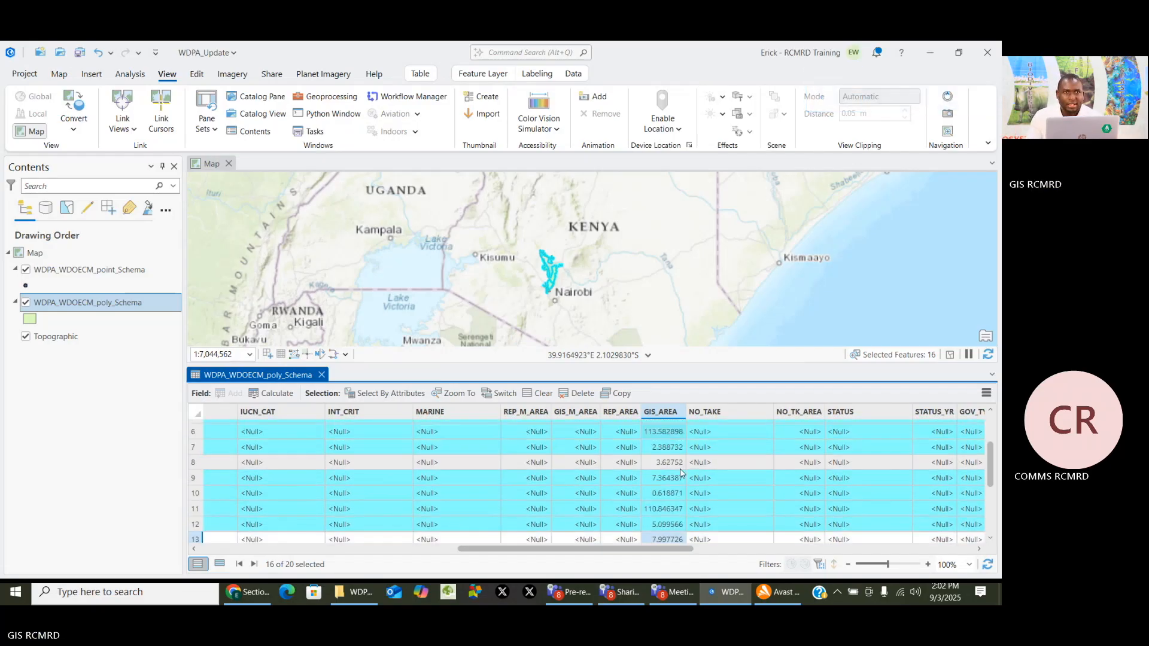
{"action": "scroll", "coordinate": [675, 494], "scroll_direction": "up", "scroll_amount": 3}
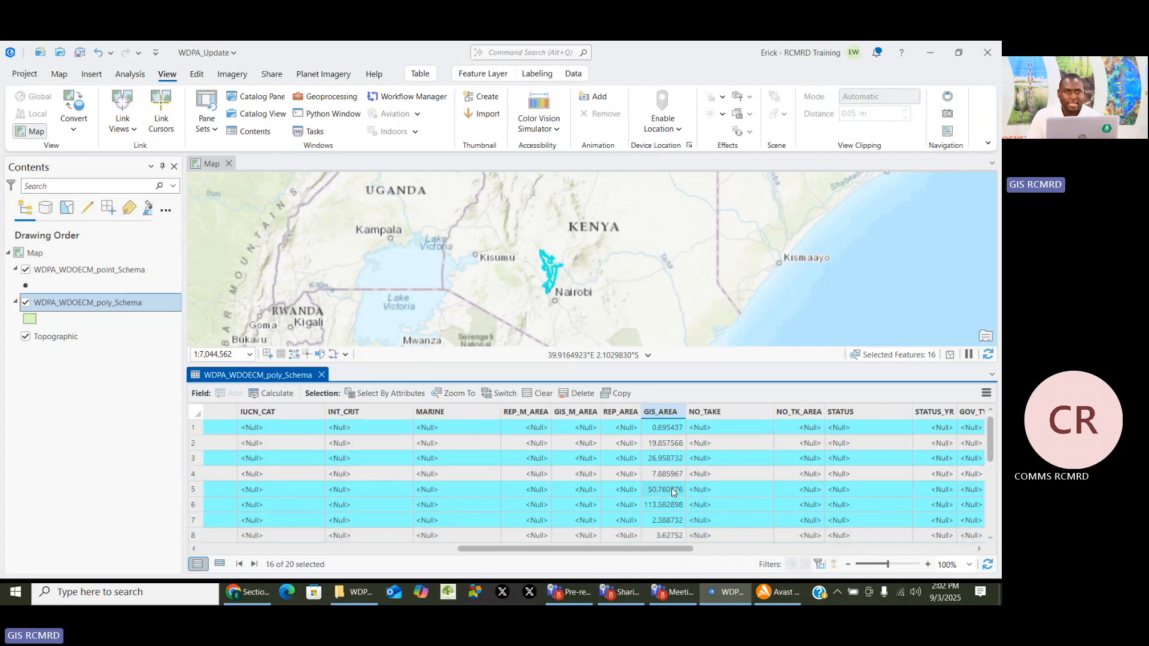
{"action": "scroll", "coordinate": [669, 486], "scroll_direction": "down", "scroll_amount": 5}
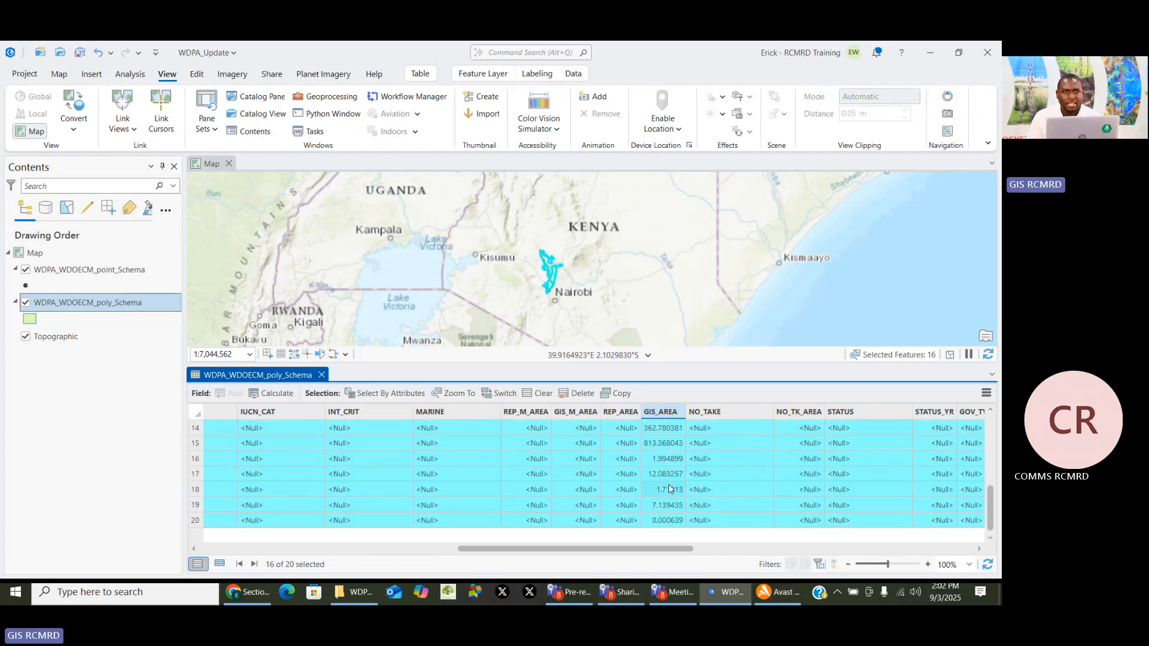
{"action": "left_click_drag", "start_coordinate": [594, 550], "coordinate": [509, 514]}
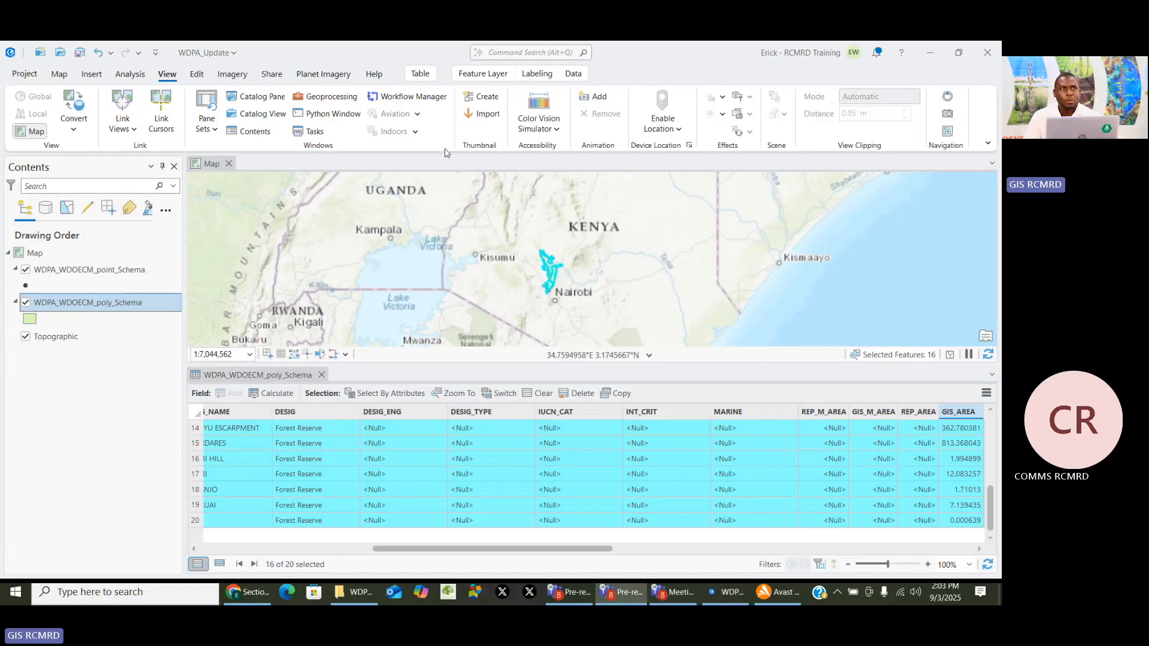
Open the settings for publishing the map as a web layer
{"action": "left_click", "coordinate": [271, 73]}
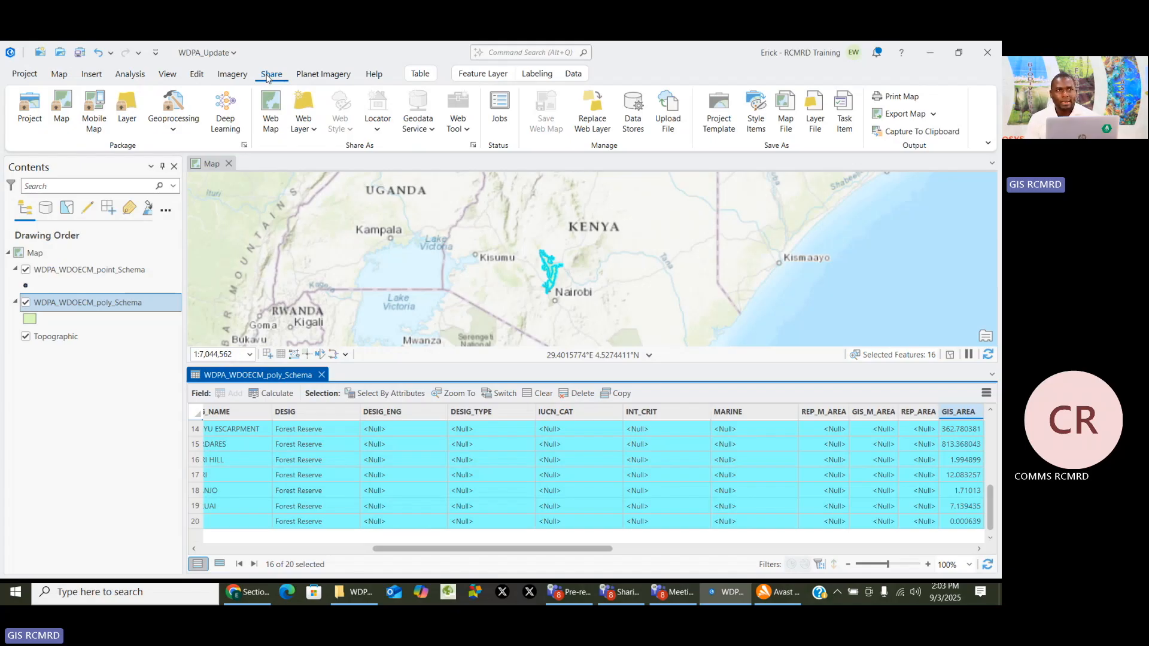
{"action": "left_click", "coordinate": [315, 130]}
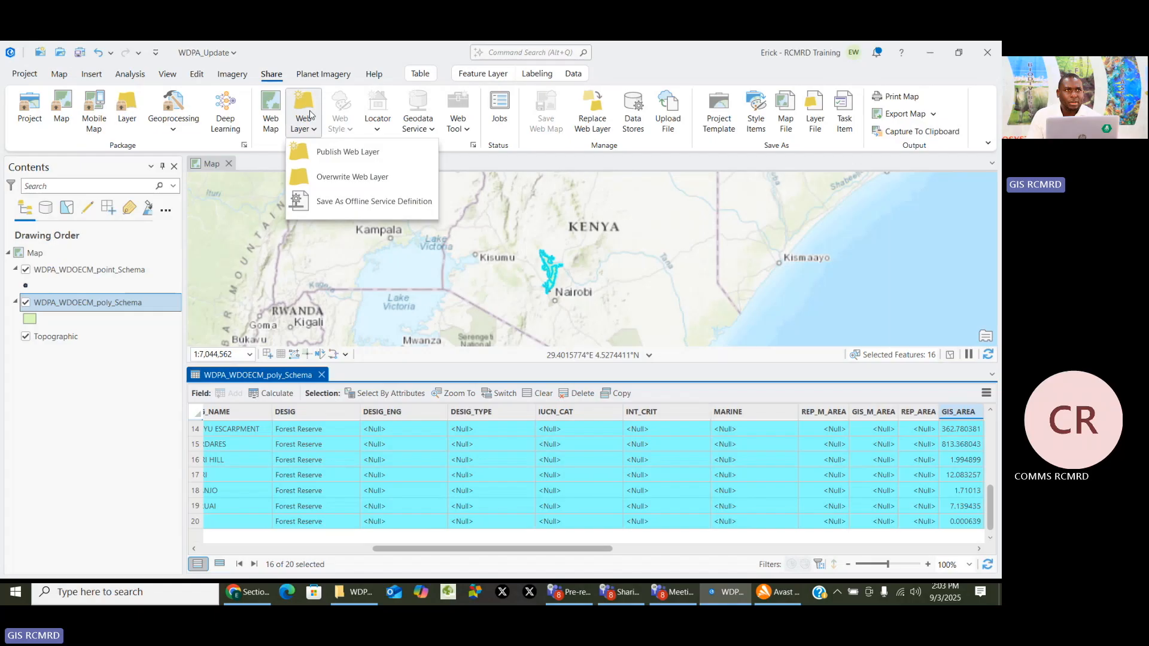
{"action": "left_click", "coordinate": [310, 156]}
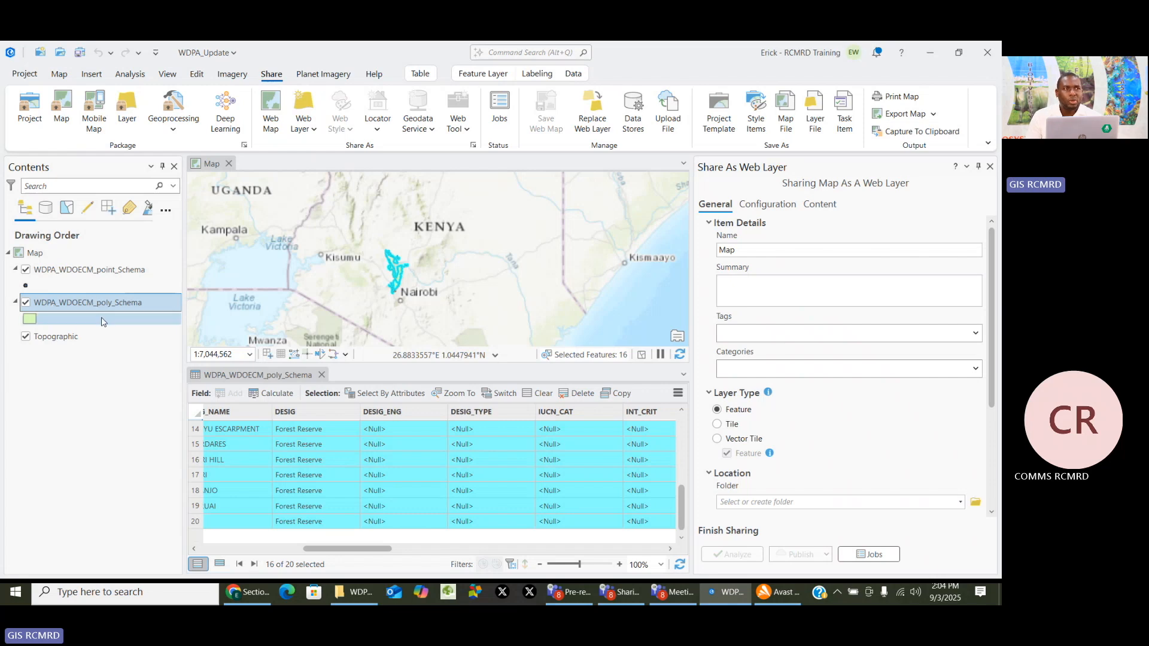
Remove the Topographic basemap and the WDPA_WDOECM_point_Schema layer from the map
{"action": "left_click", "coordinate": [59, 337]}
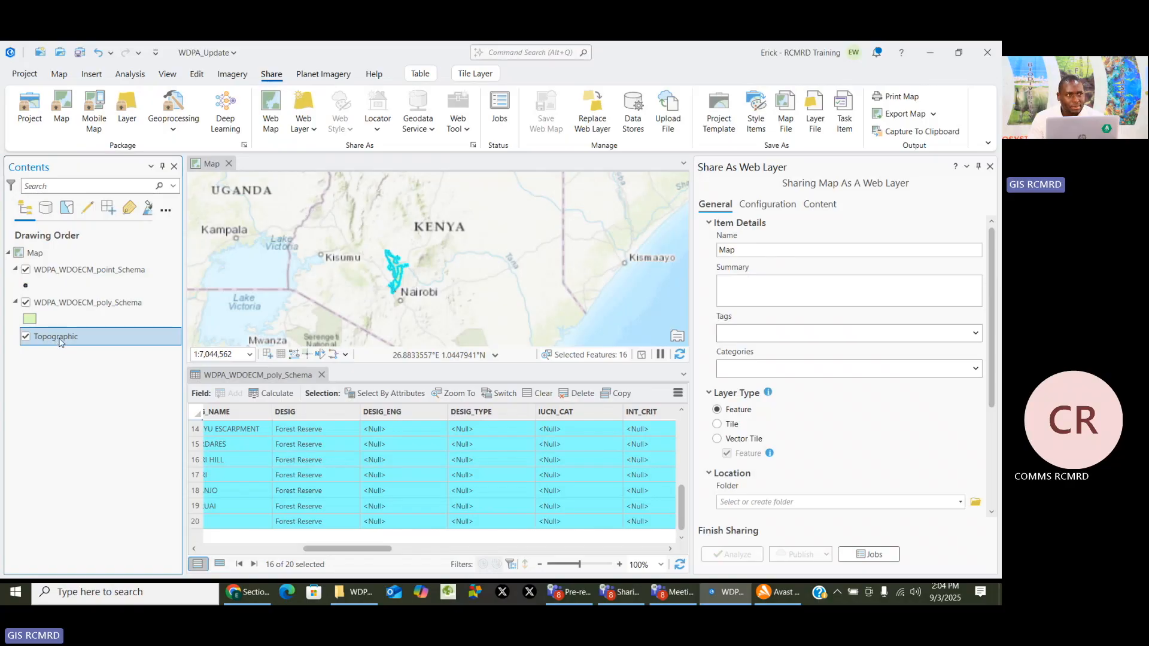
{"action": "right_click", "coordinate": [60, 341]}
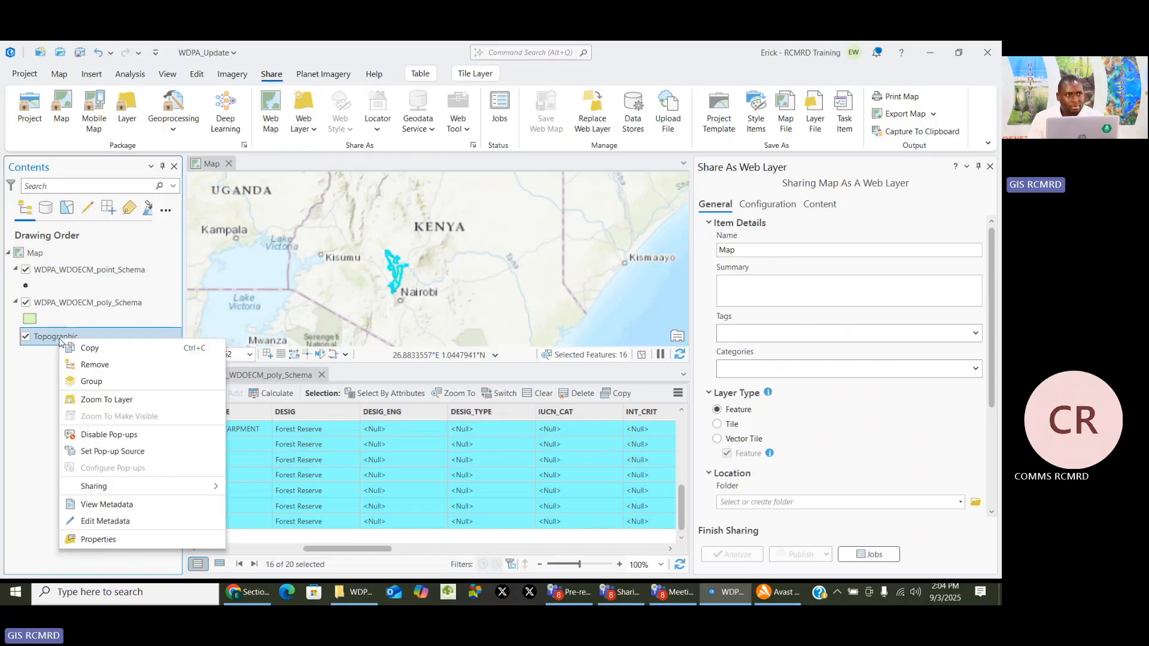
{"action": "left_click", "coordinate": [102, 365]}
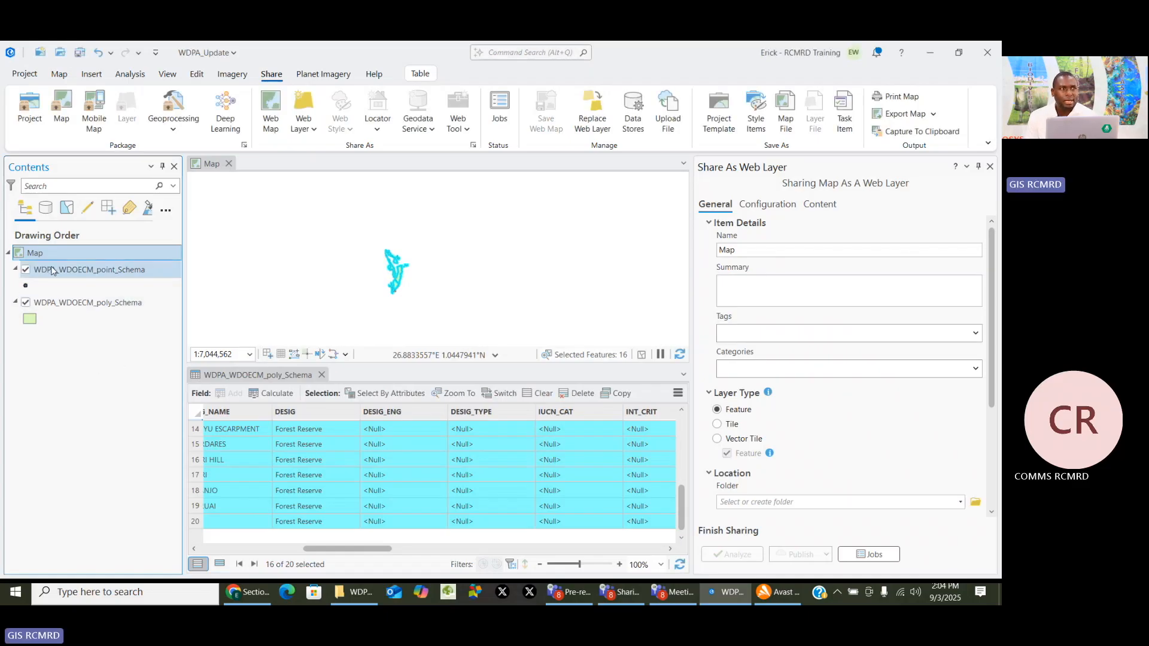
{"action": "right_click", "coordinate": [55, 270]}
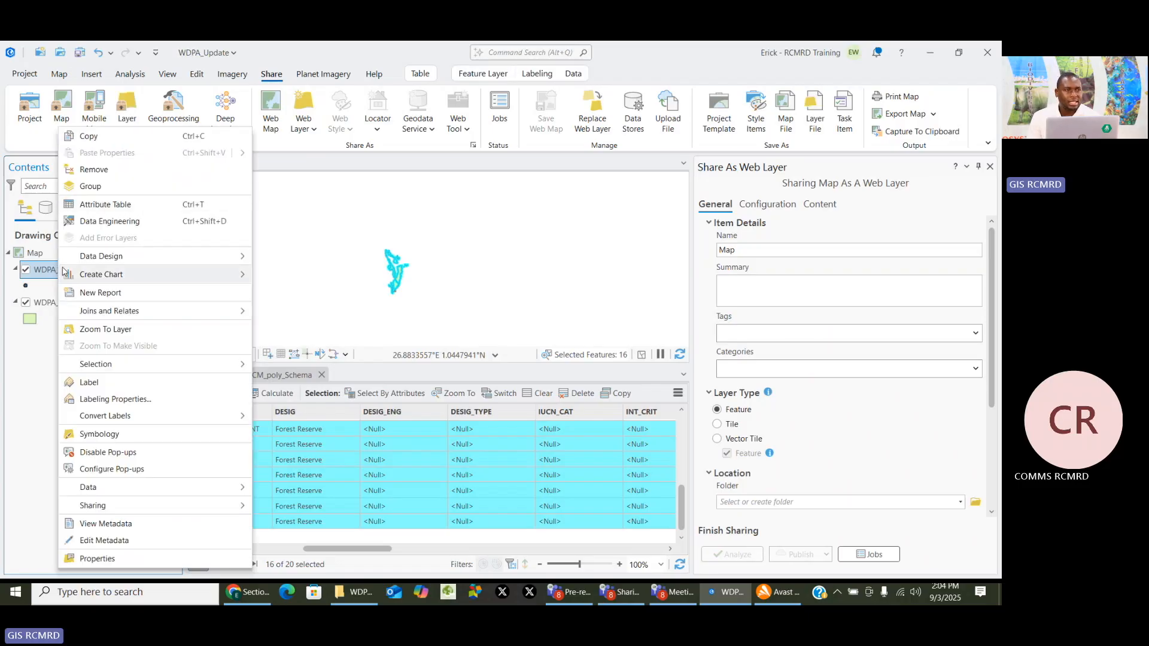
{"action": "left_click", "coordinate": [93, 170]}
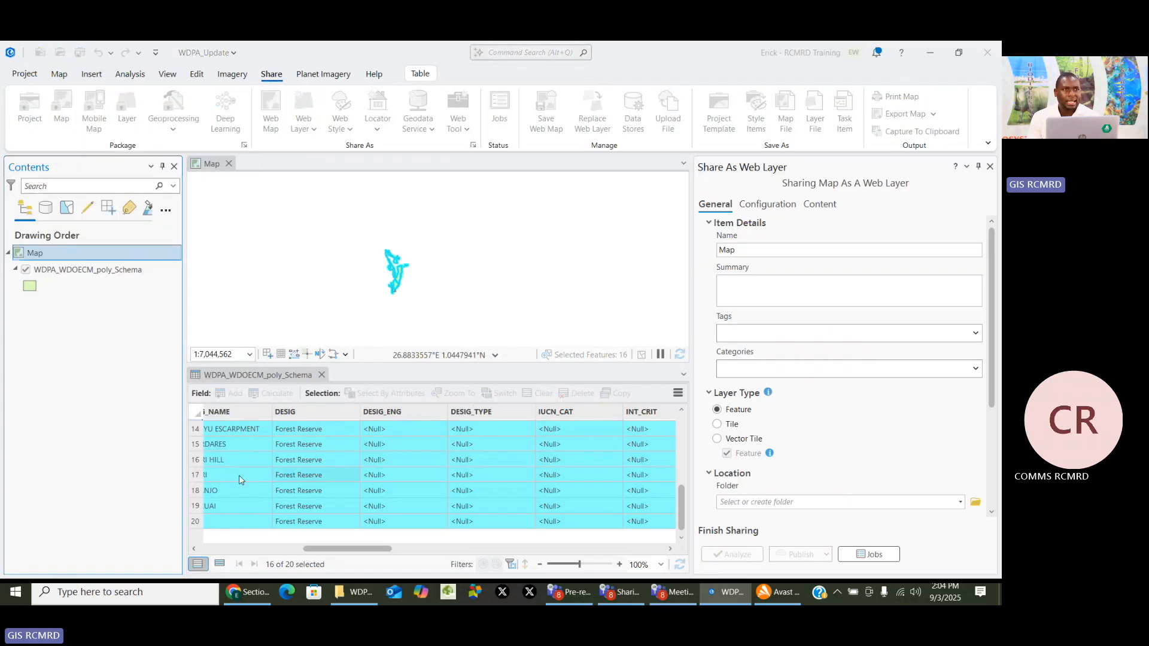
Name the web layer 'Aberdare Forest Reserves'
{"action": "left_click", "coordinate": [749, 247]}
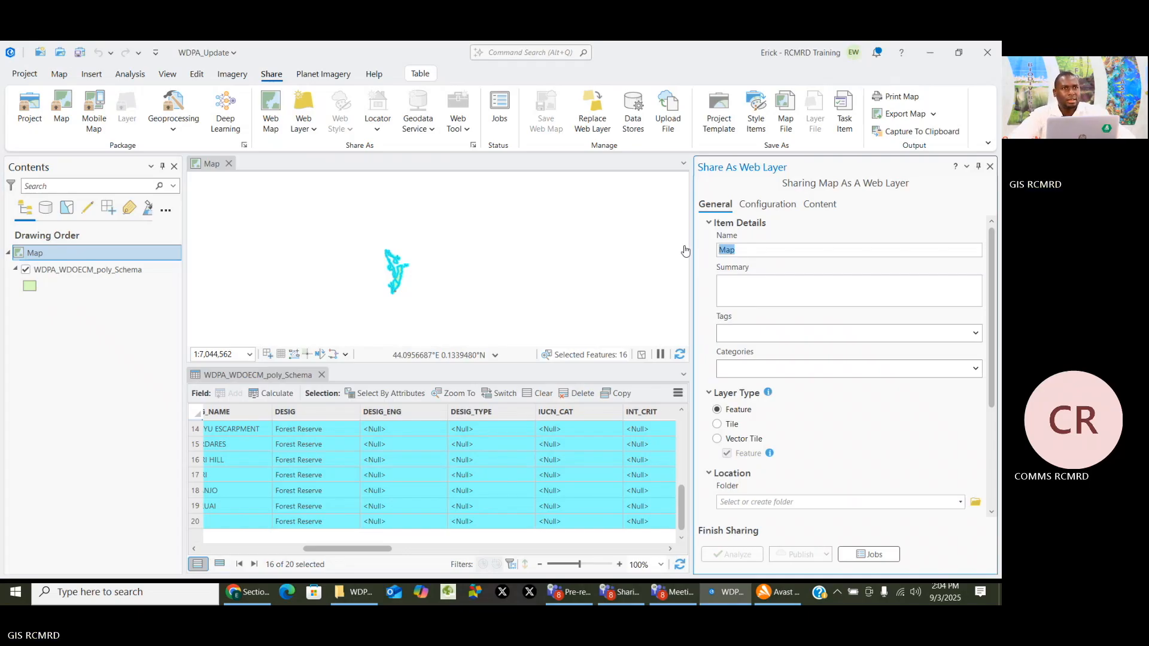
{"action": "type", "text": "A"}
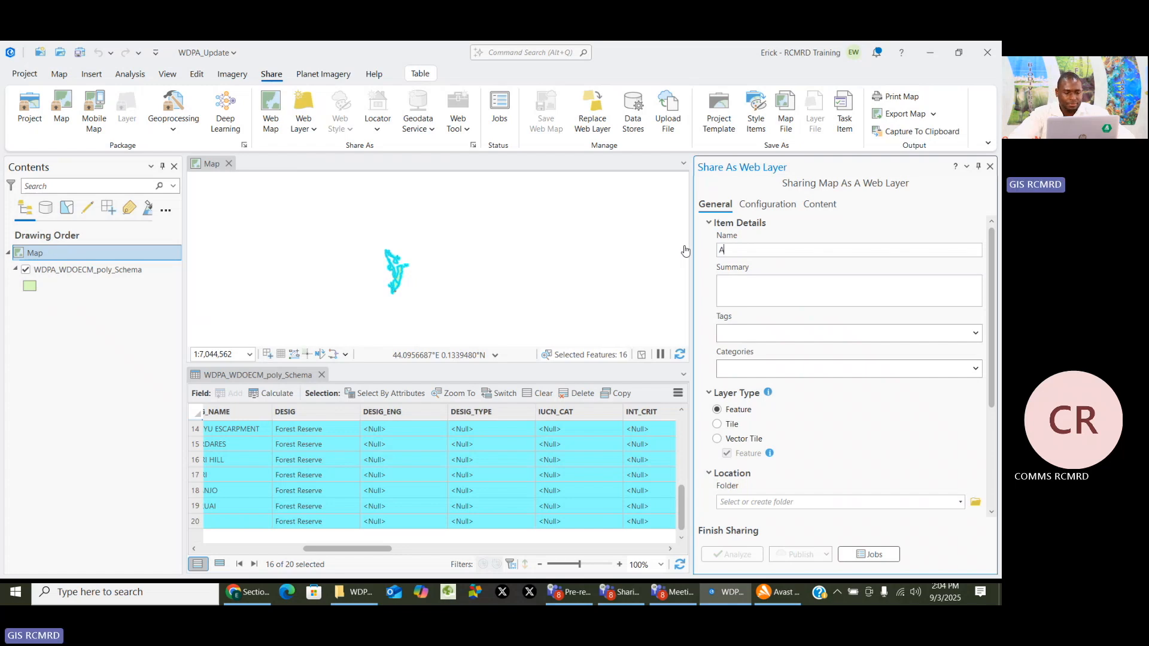
{"action": "type", "text": "berdare"}
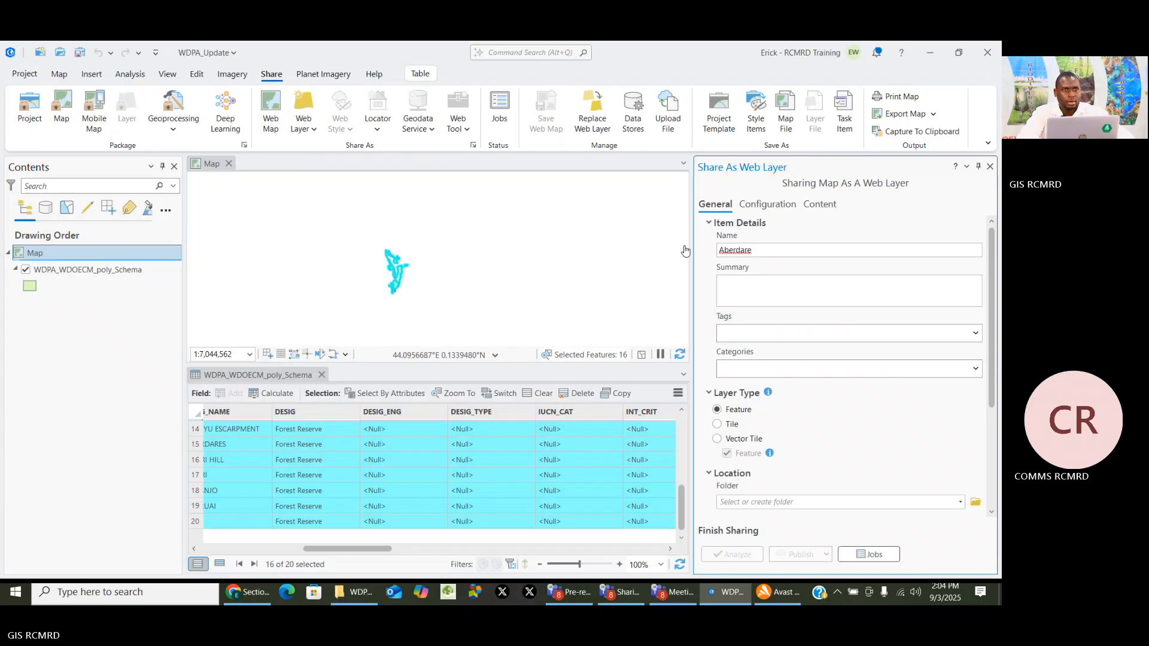
{"action": "type", "text": "Fore"}
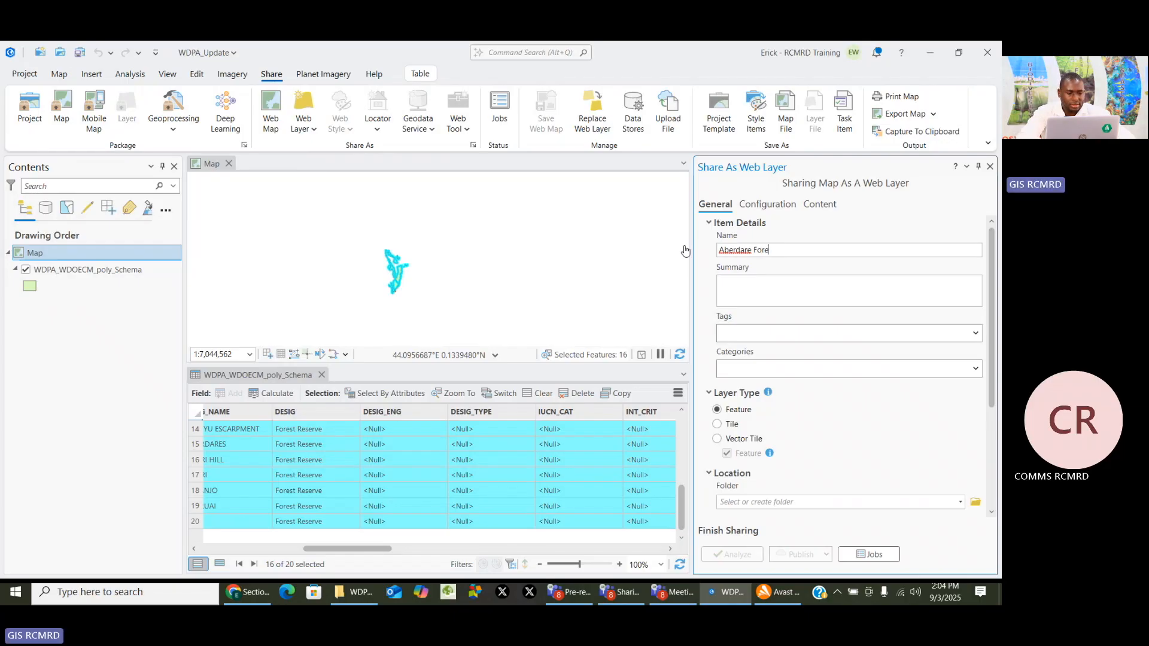
{"action": "type", "text": "st Reserves"}
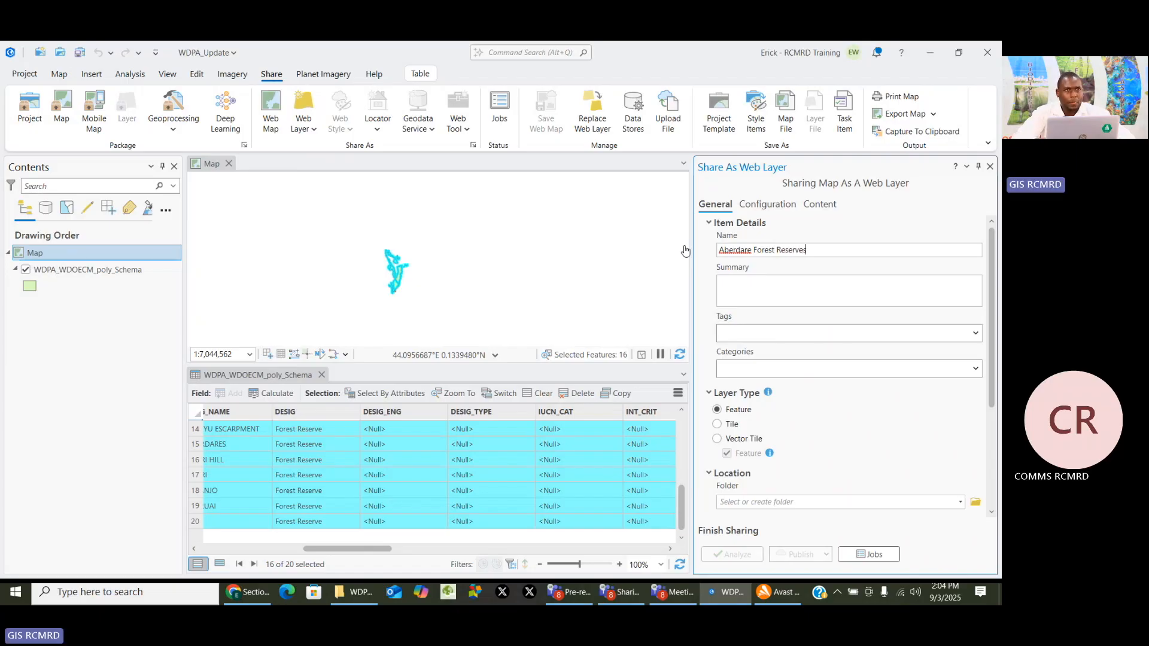
Enter the web layer's summary as 'These are forest reserves in Aberdare Range'
{"action": "left_click", "coordinate": [816, 287]}
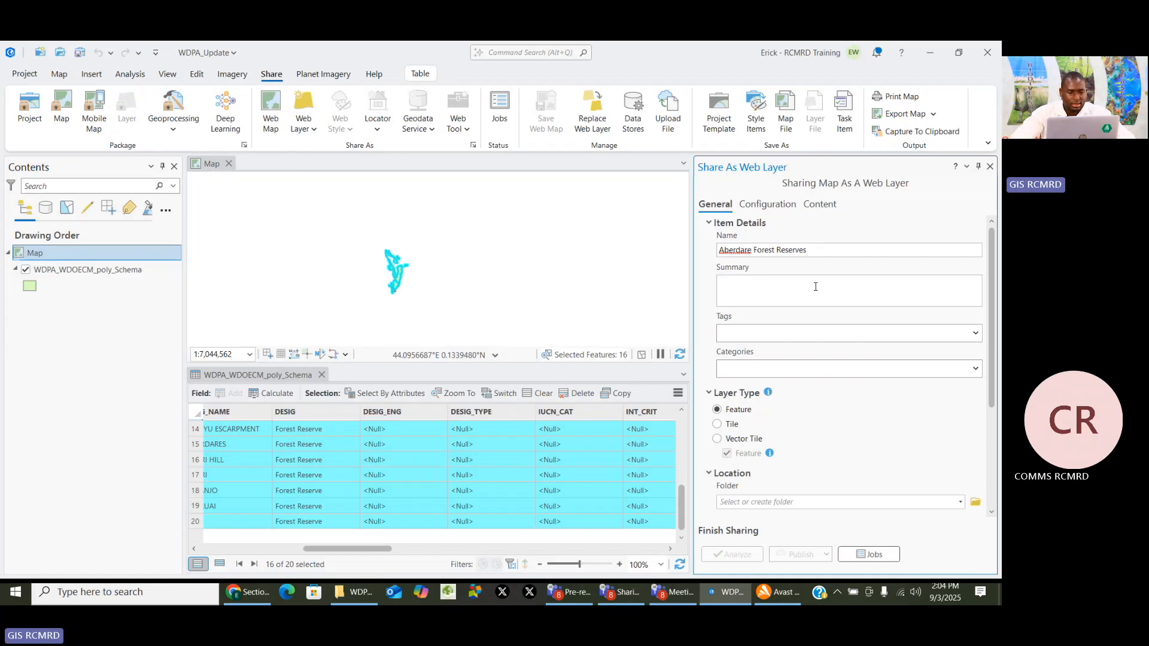
{"action": "type", "text": "These"}
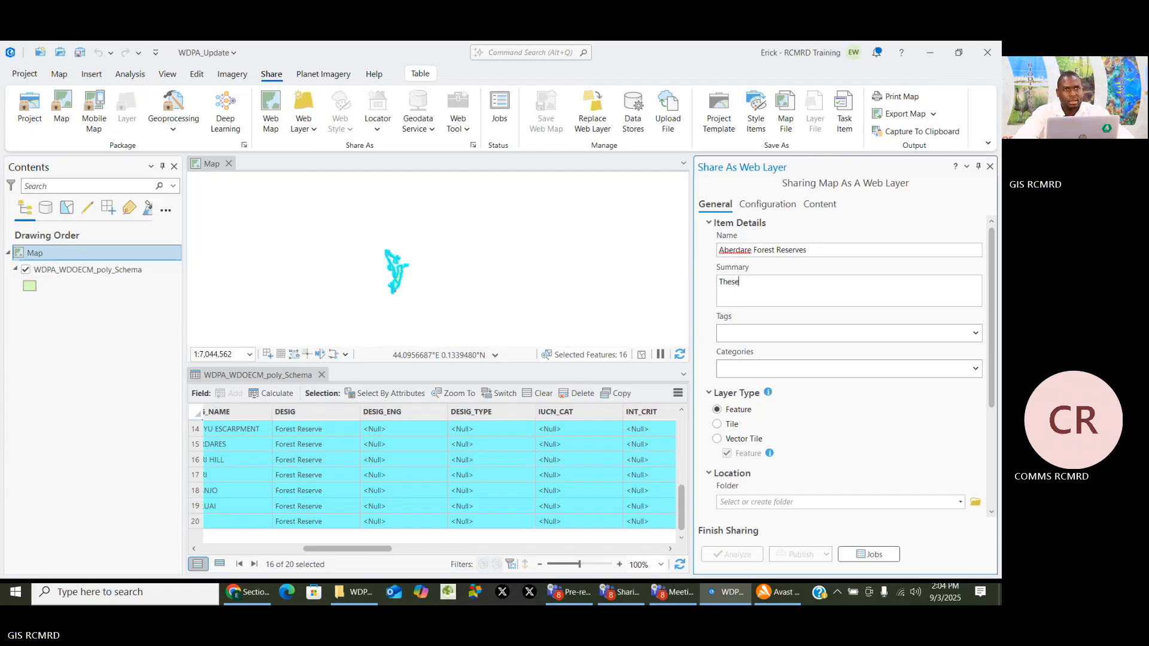
{"action": "type", "text": " are"}
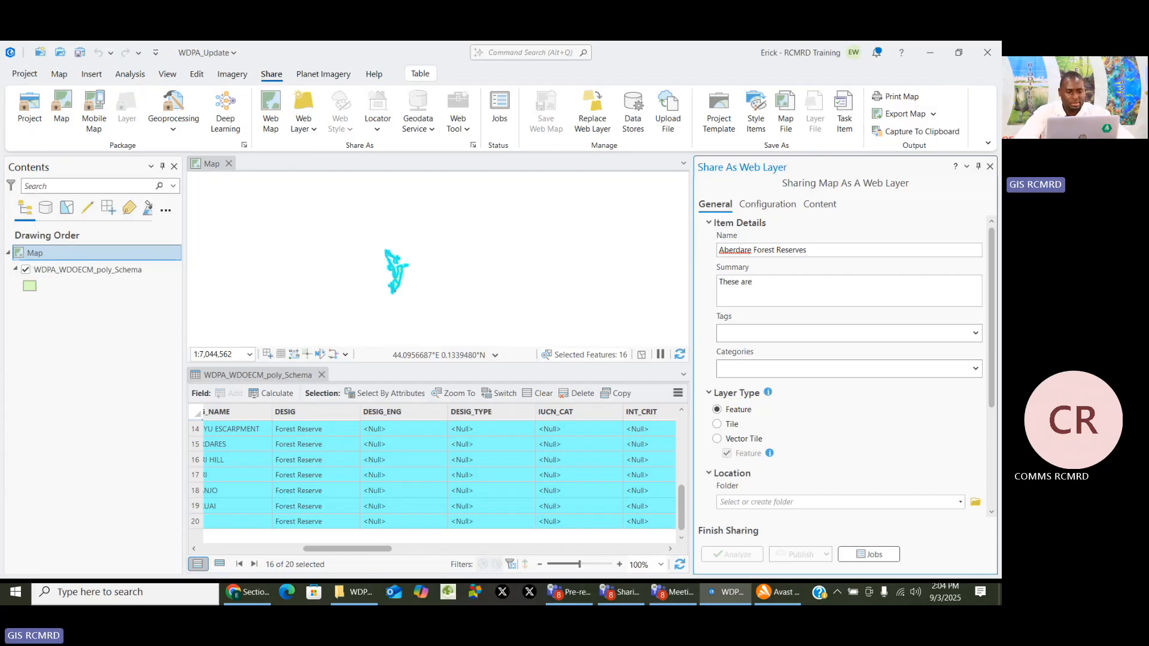
{"action": "type", "text": " forest"}
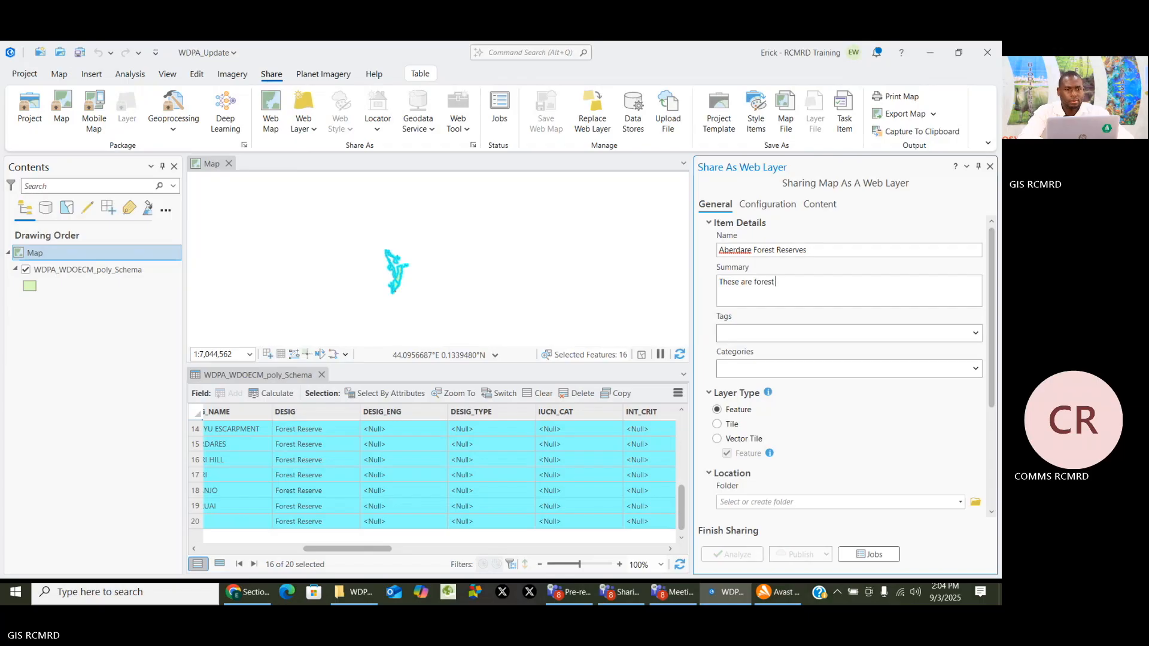
{"action": "type", "text": " reserves in"}
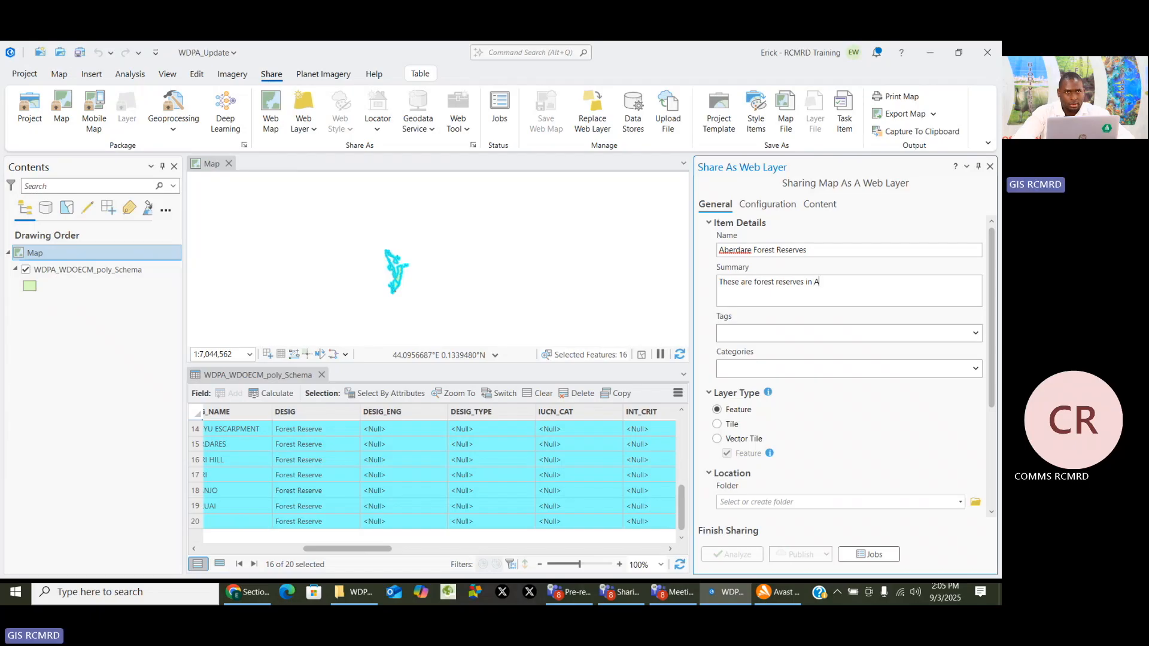
{"action": "type", "text": "Aberdare"}
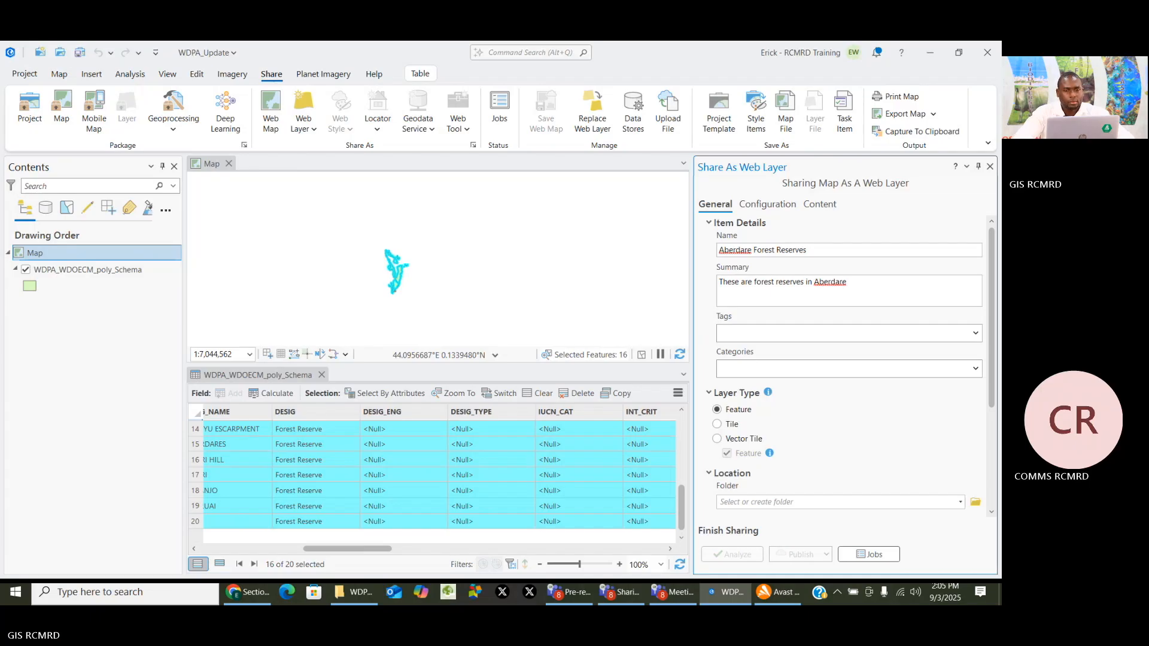
{"action": "type", "text": "Range"}
Expand the summary to read 'These are forest reserves in or around Aberdare Range Mountain'
{"action": "left_click", "coordinate": [815, 283]}
{"action": "type", "text": "or "}
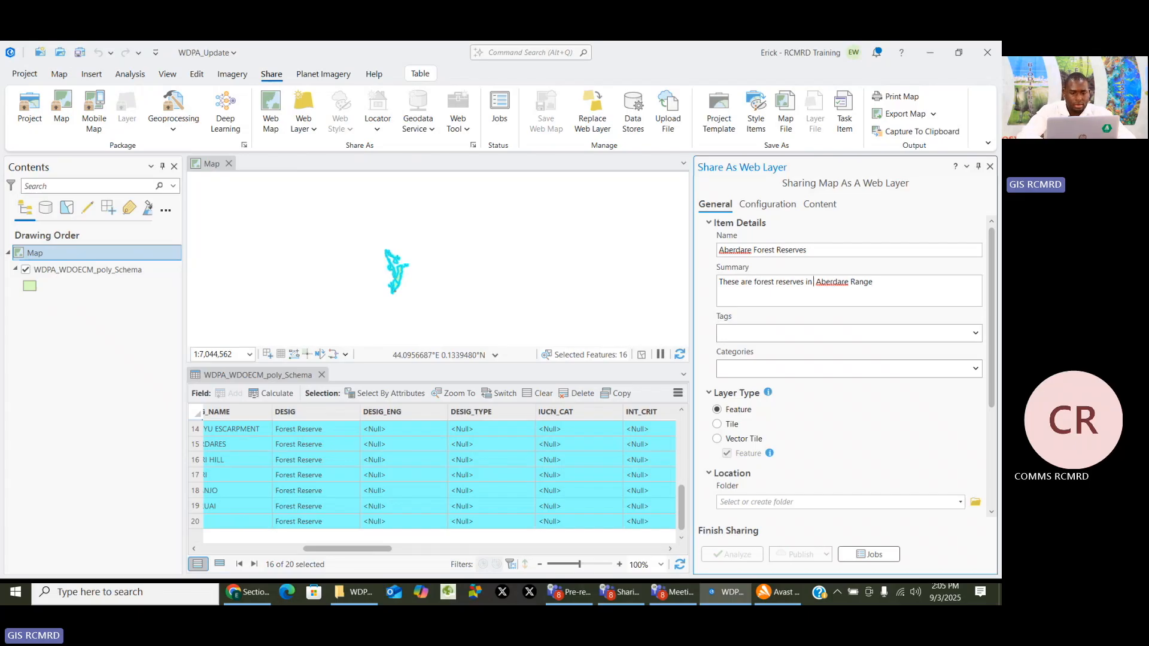
{"action": "type", "text": "aroun"}
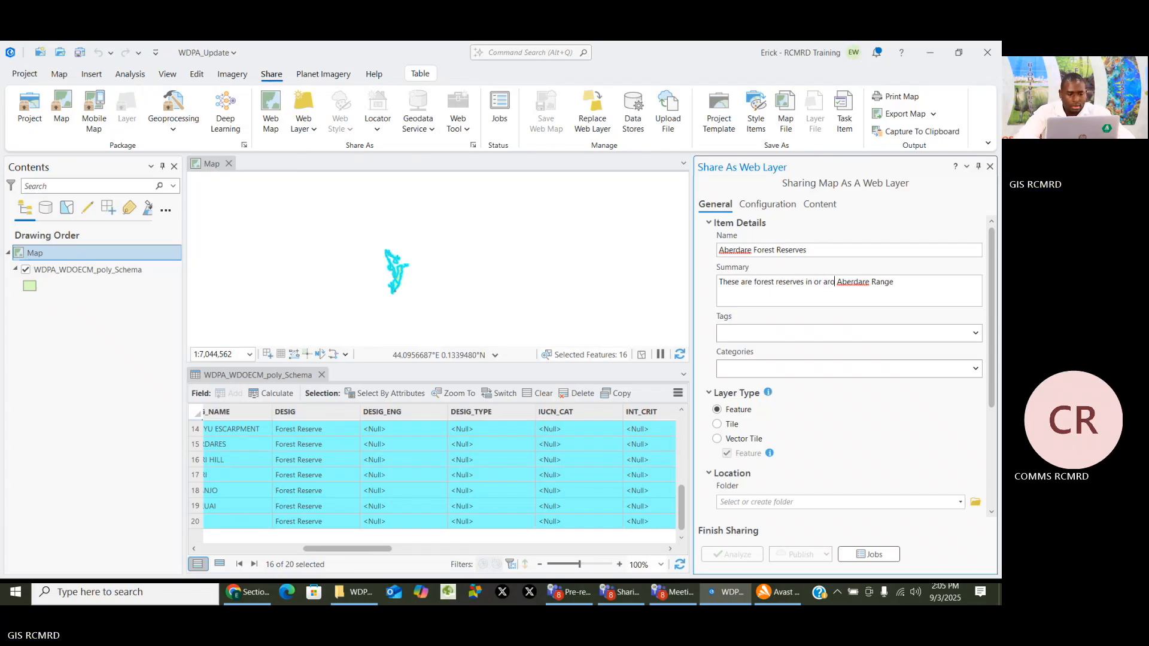
{"action": "type", "text": "d"}
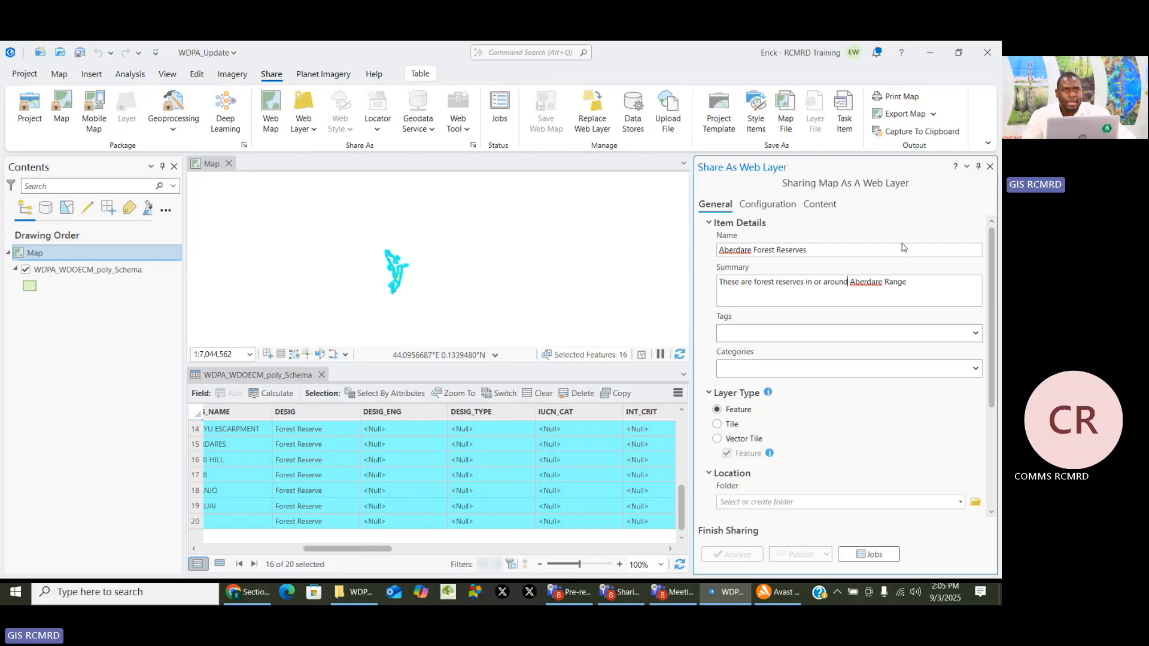
{"action": "left_click", "coordinate": [954, 281]}
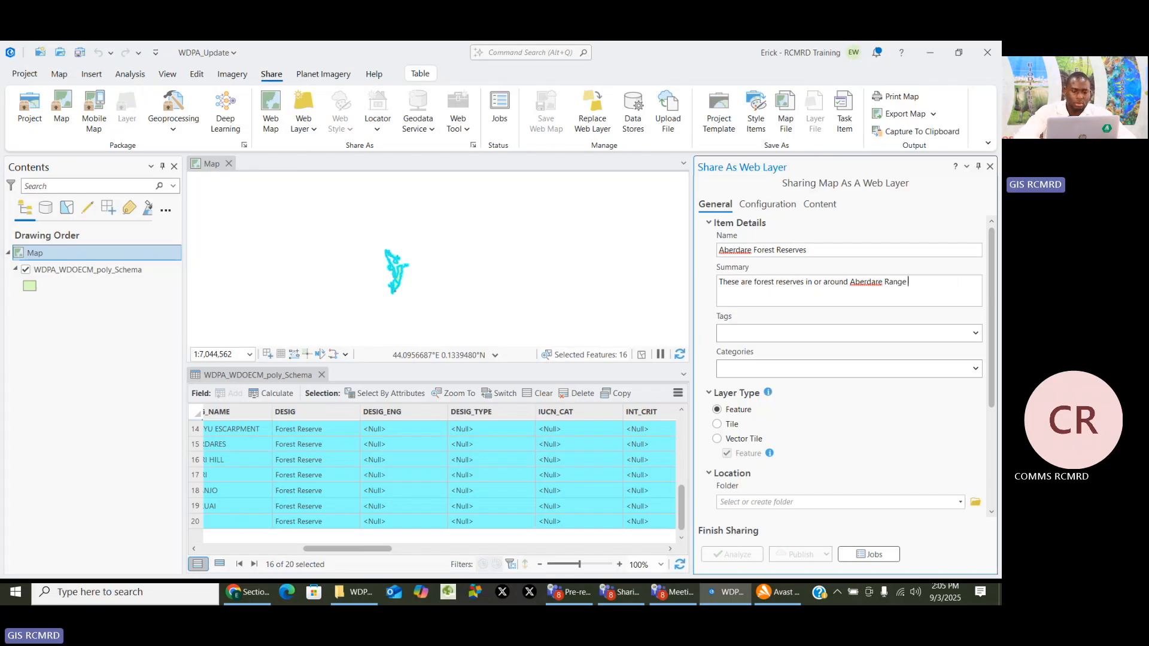
{"action": "type", "text": "Moun"}
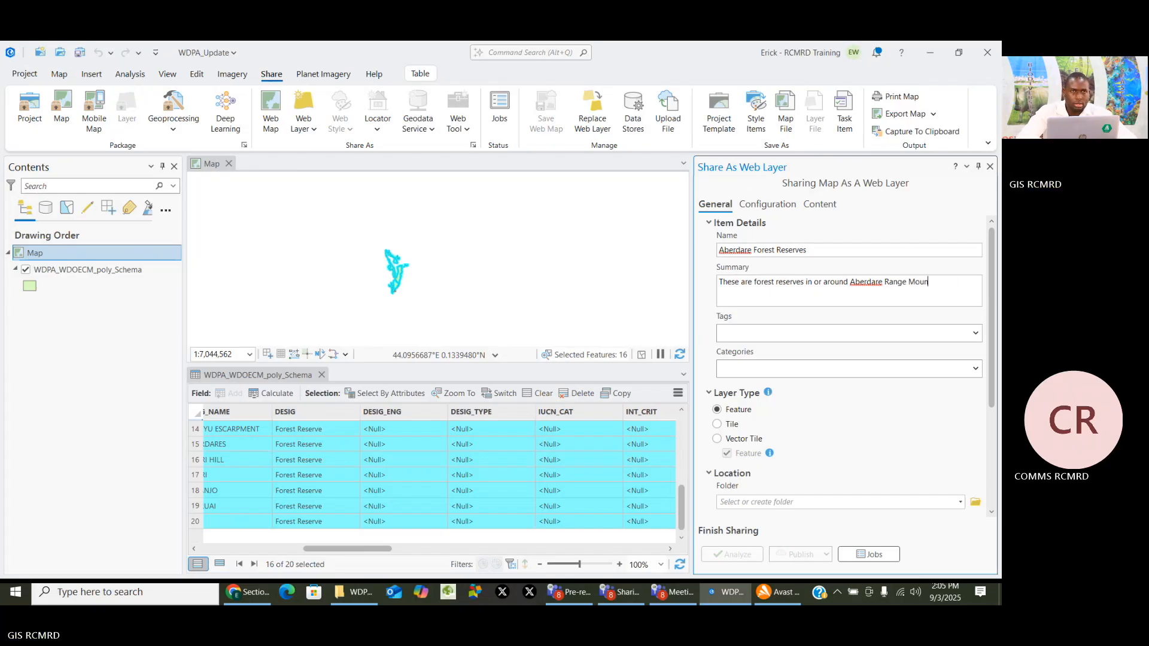
{"action": "type", "text": "tin"}
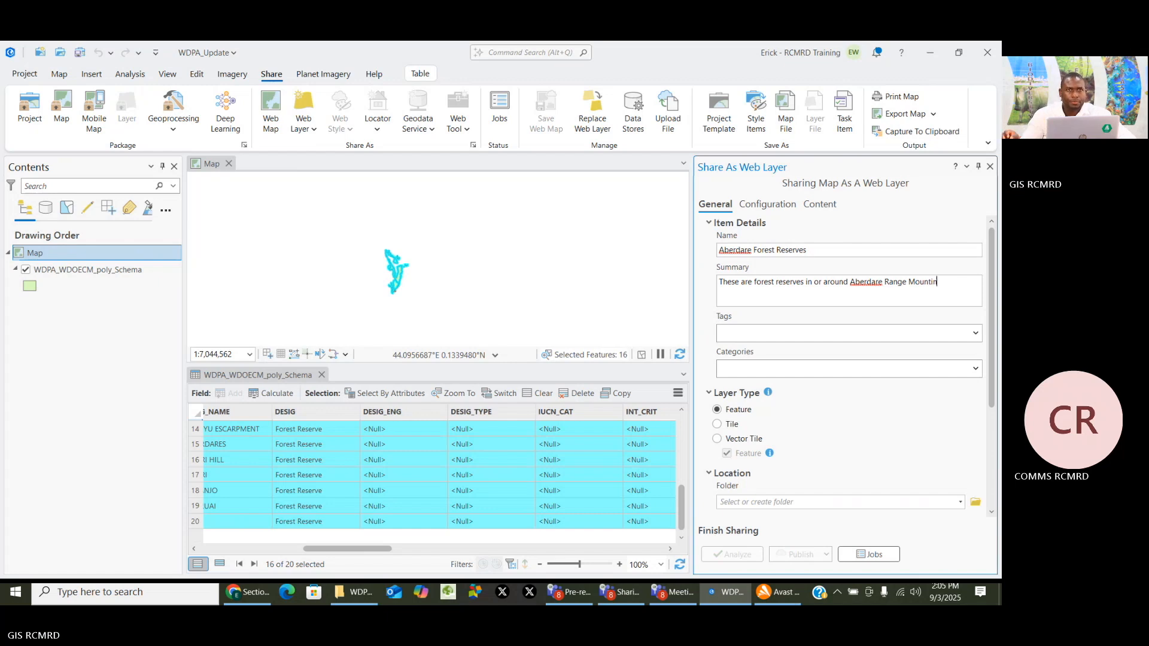
{"action": "key", "text": "BackSpace"}
{"action": "key", "text": "BackSpace"}
{"action": "type", "text": "ain"}
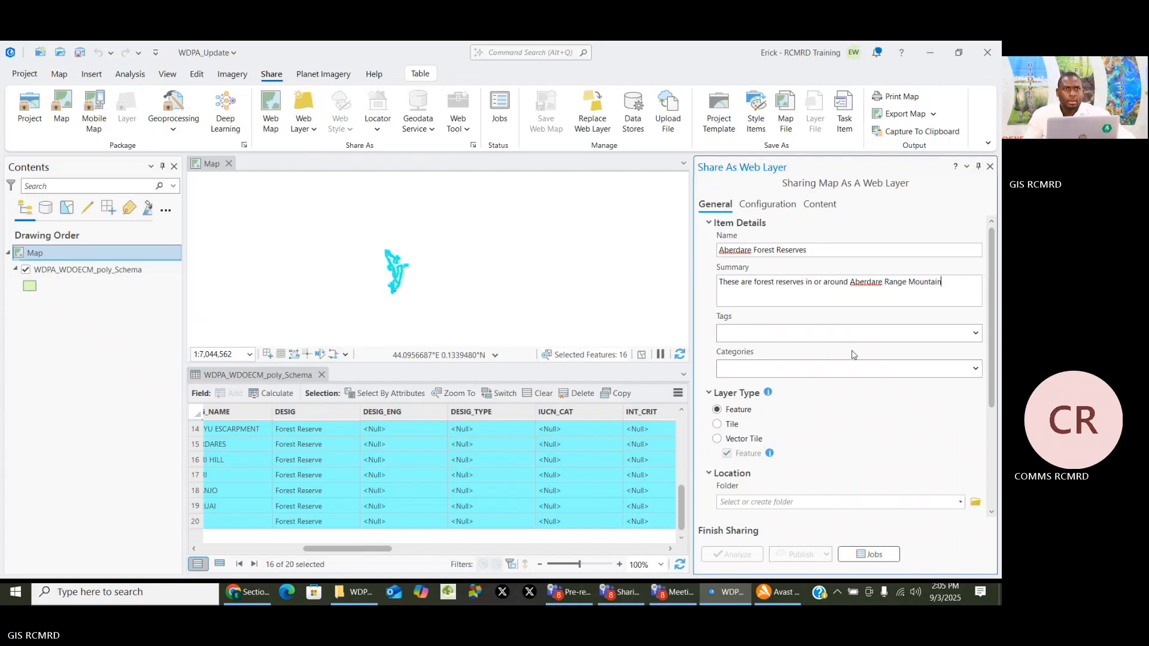
Add the tags 'Forest reserve', 'Protected Area' and 'Aberdare range' to the web layer
{"action": "left_click", "coordinate": [868, 335]}
{"action": "type", "text": "Fore"}
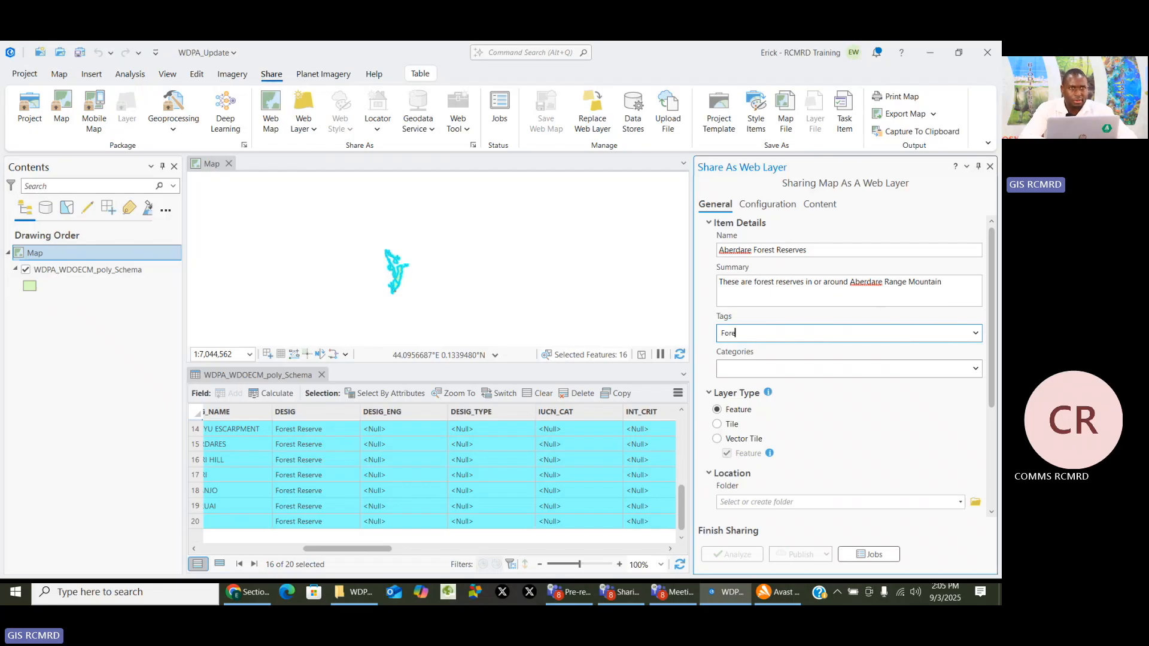
{"action": "type", "text": "st reserve,"}
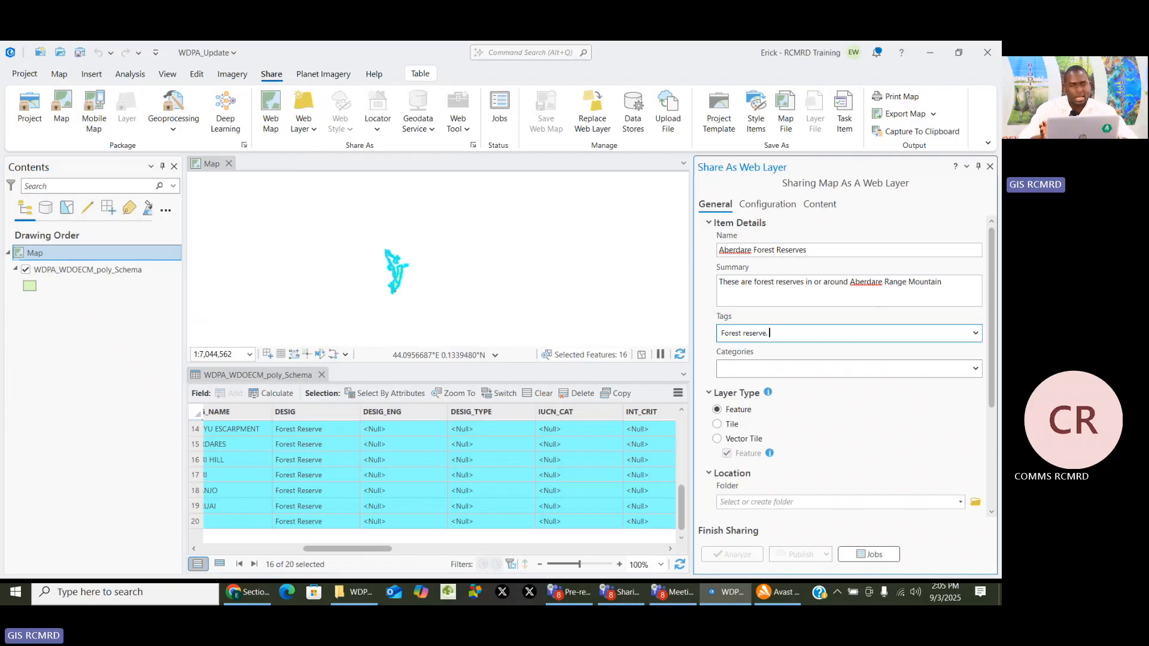
{"action": "type", "text": "Protected "}
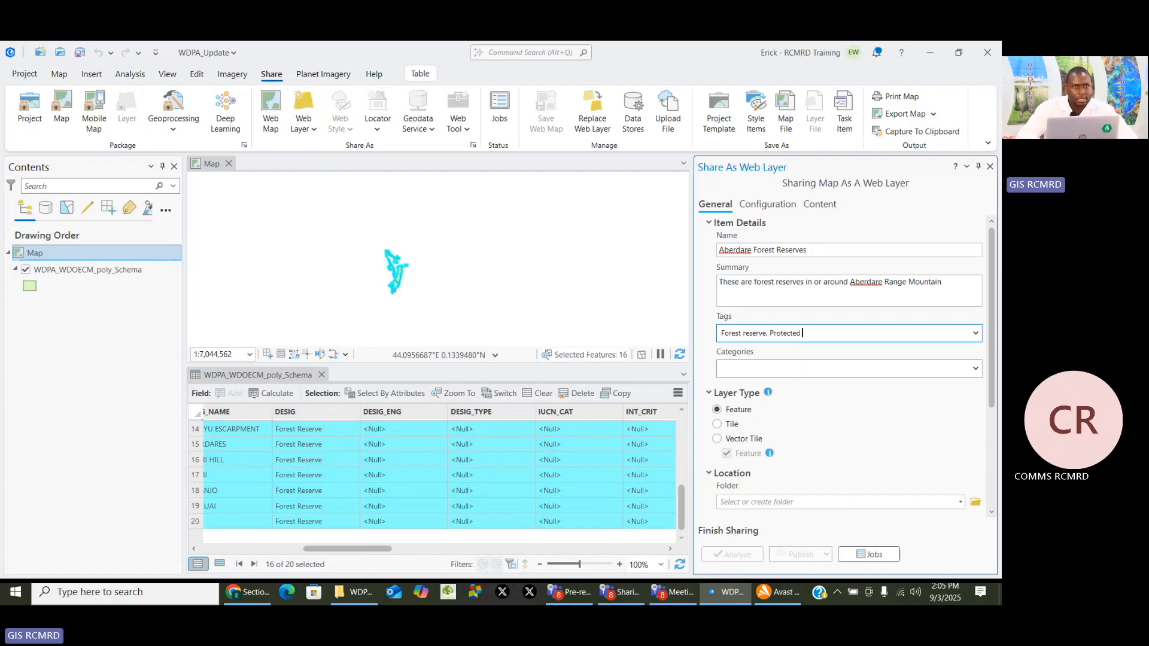
{"action": "type", "text": "Area,"}
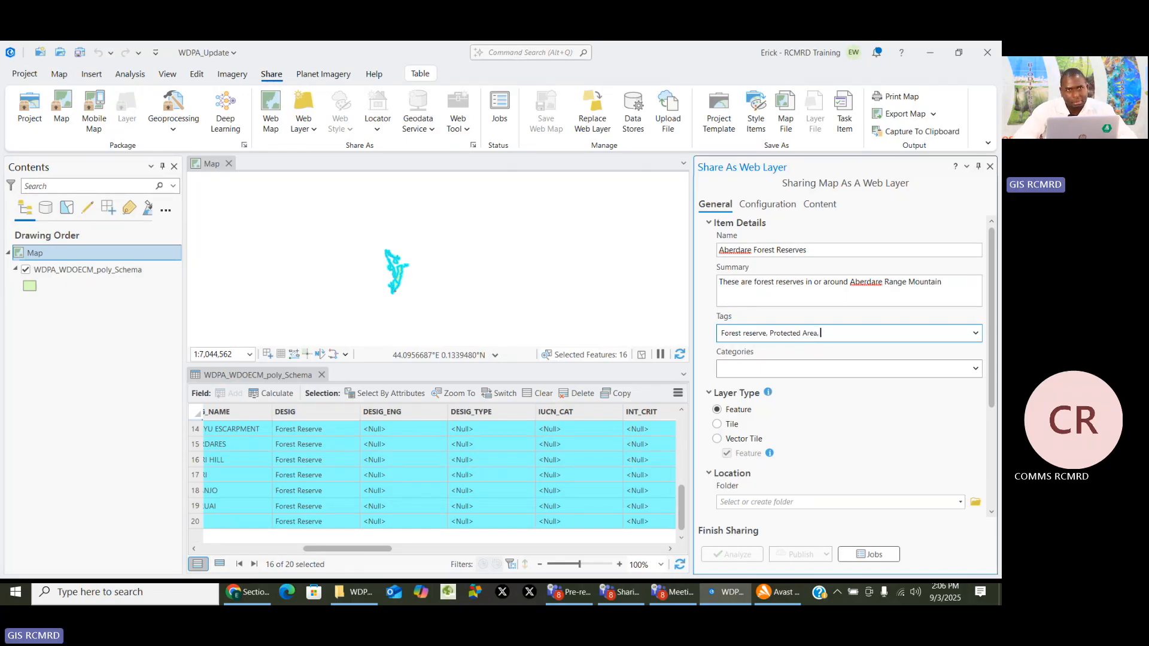
{"action": "type", "text": " A"}
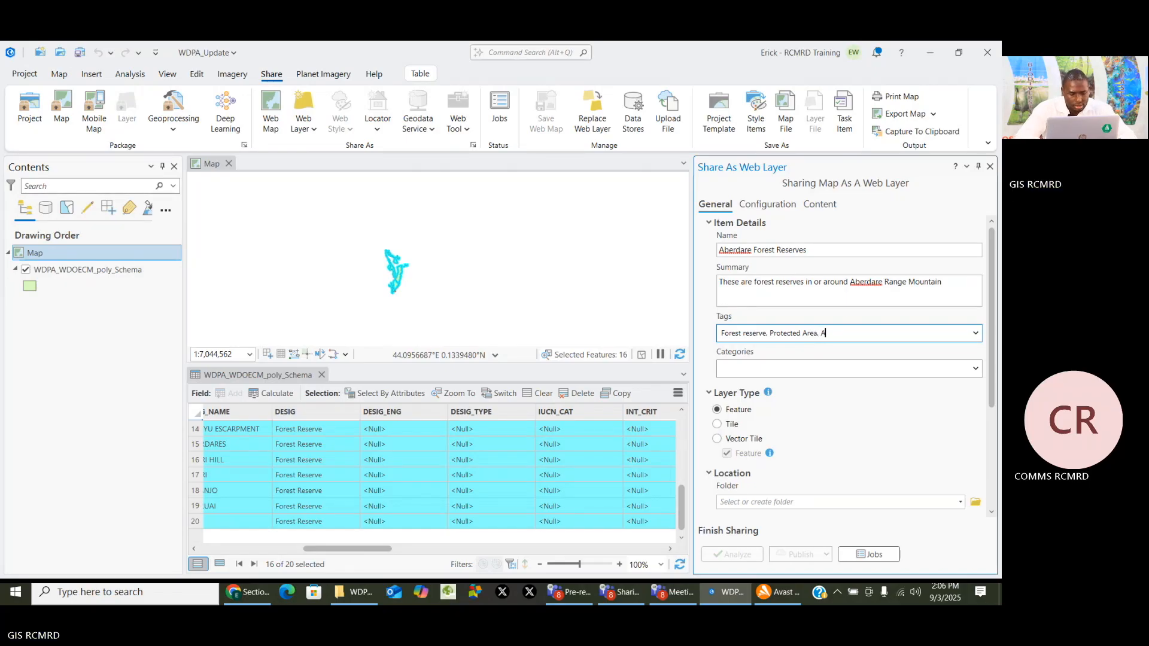
{"action": "type", "text": "berdare range"}
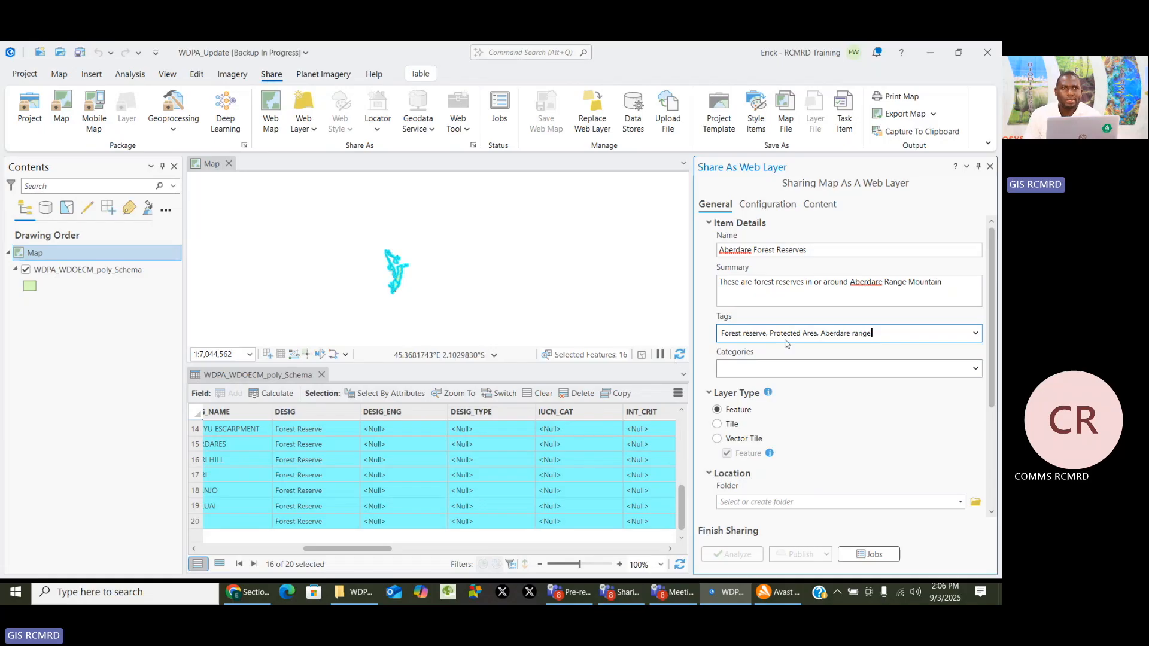
Examine which content categories and destination folders are available for the web layer
{"action": "left_click", "coordinate": [976, 369]}
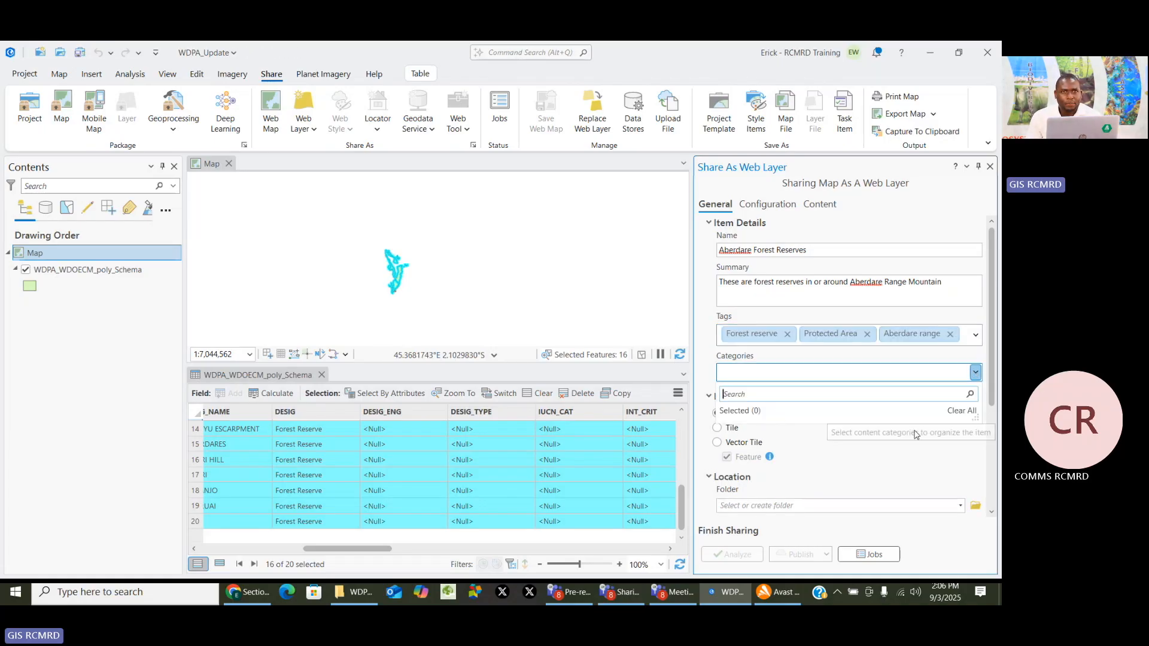
{"action": "left_click", "coordinate": [857, 465]}
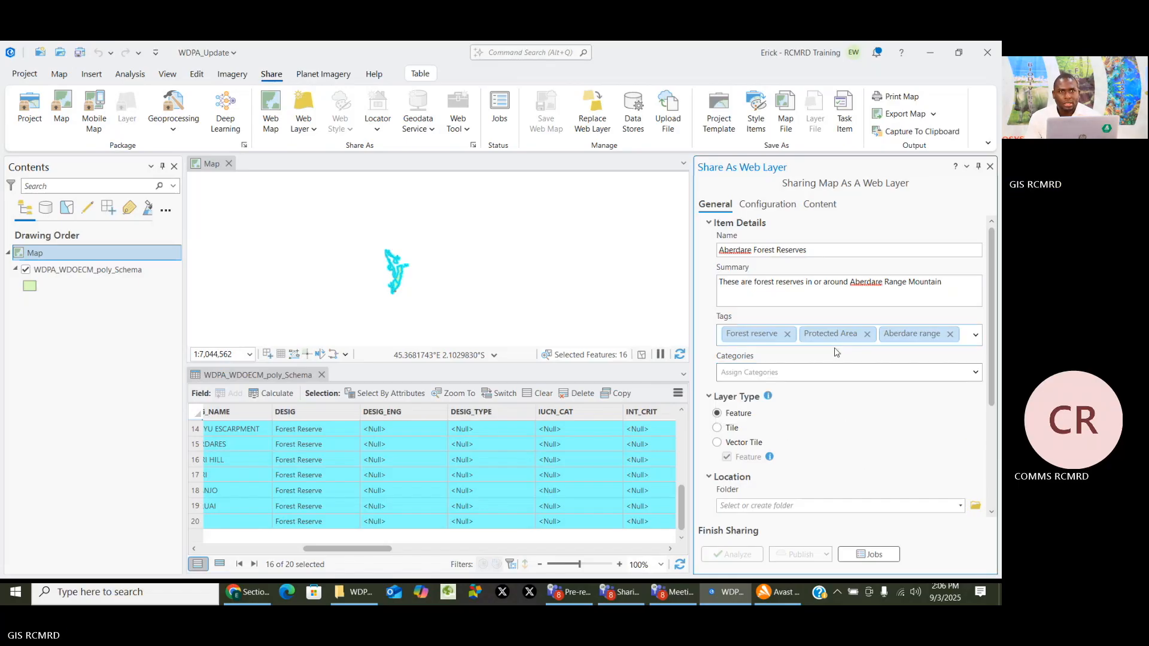
{"action": "scroll", "coordinate": [835, 362], "scroll_direction": "down", "scroll_amount": 2}
{"action": "left_click", "coordinate": [976, 310]}
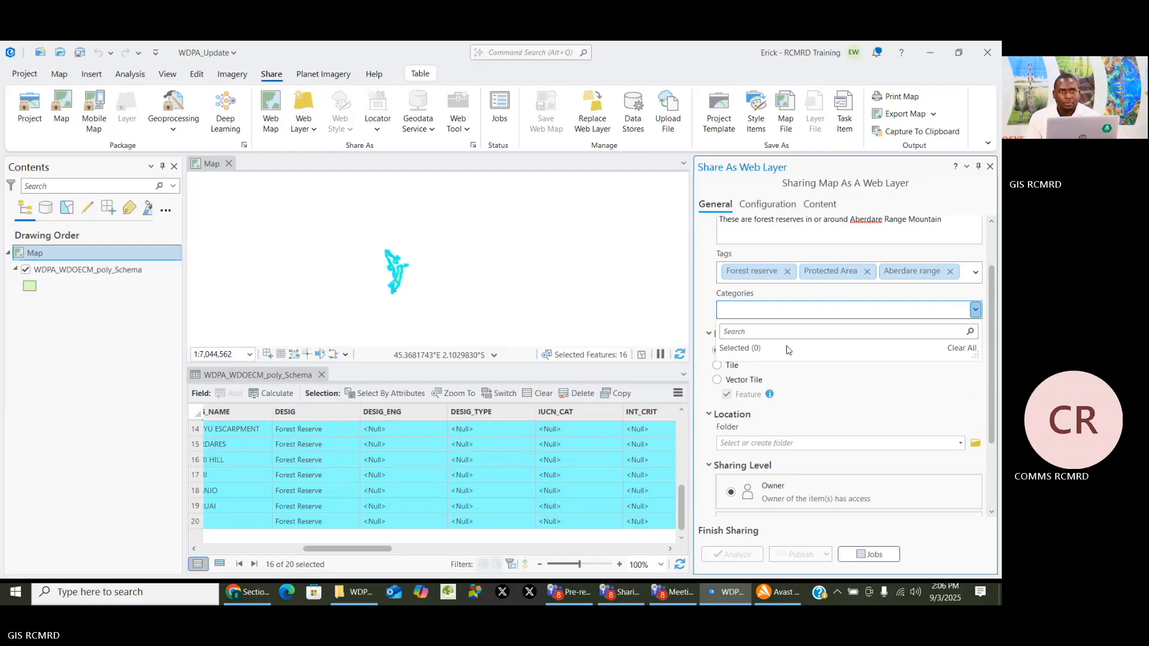
{"action": "left_click", "coordinate": [779, 310]}
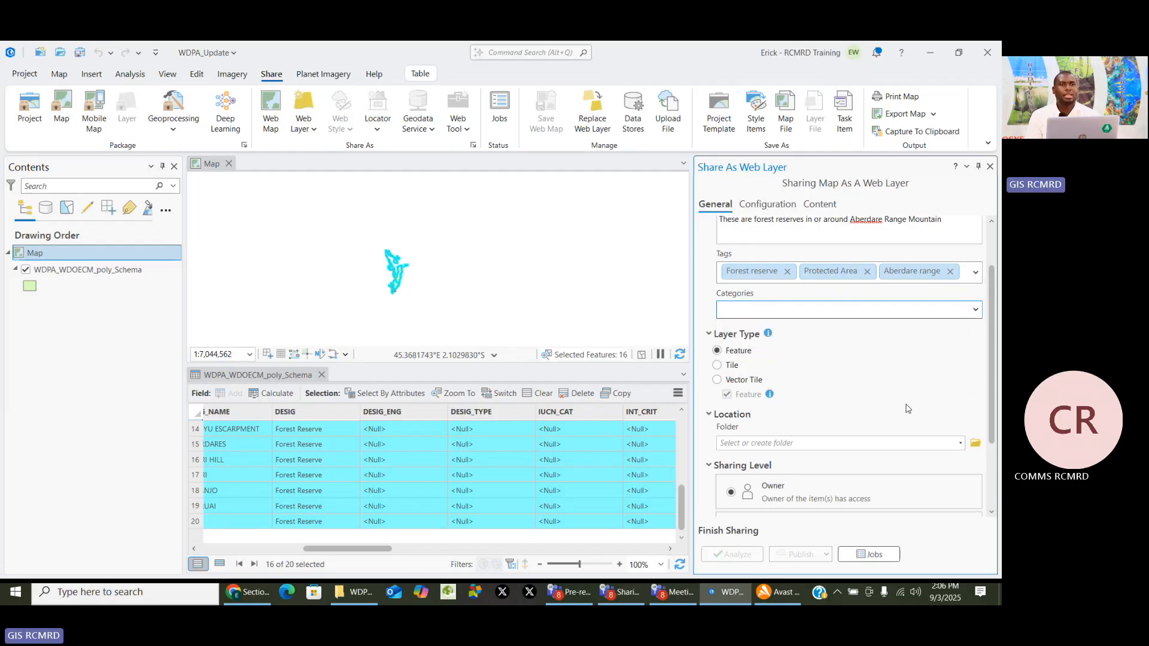
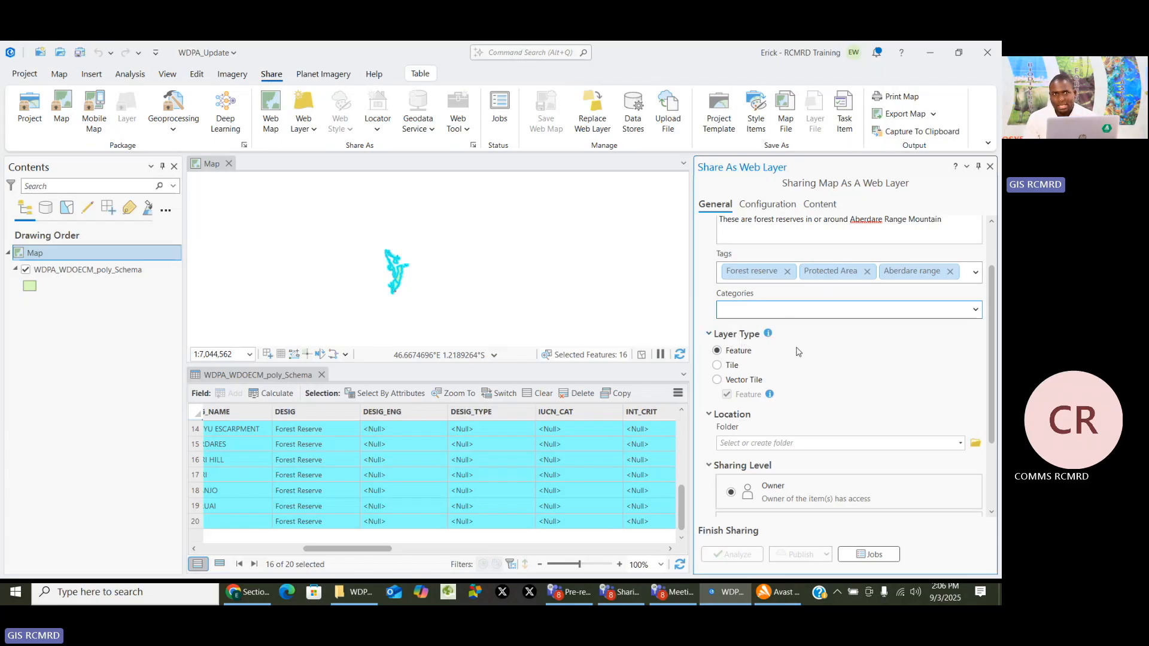
{"action": "scroll", "coordinate": [800, 354], "scroll_direction": "down", "scroll_amount": 2}
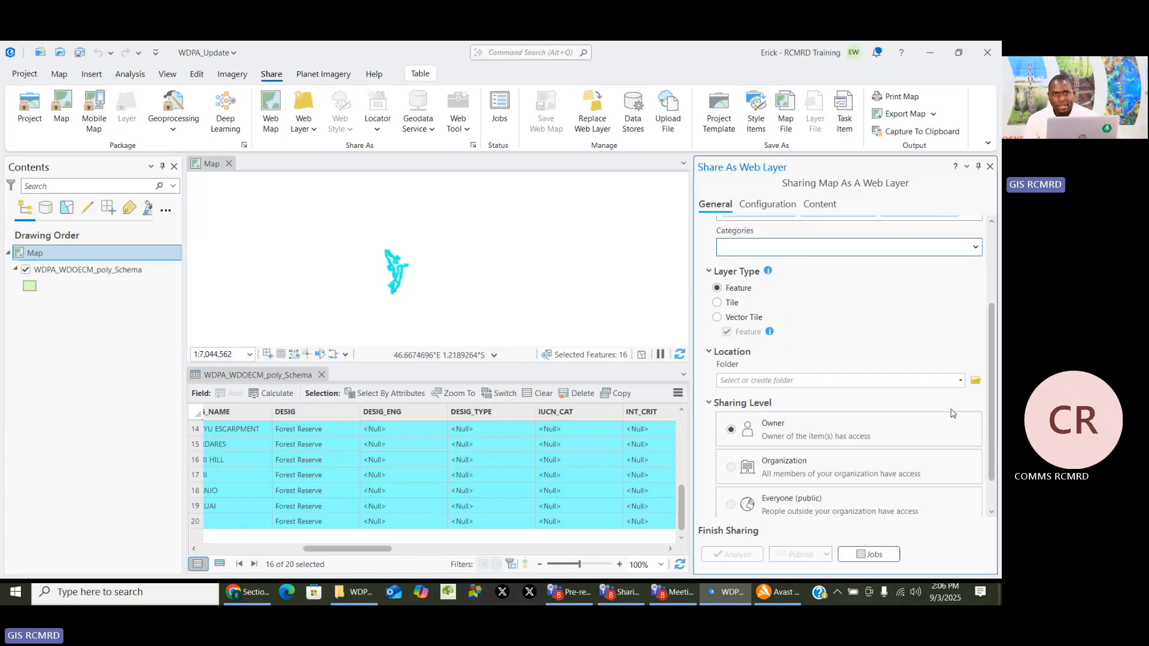
{"action": "left_click", "coordinate": [960, 382]}
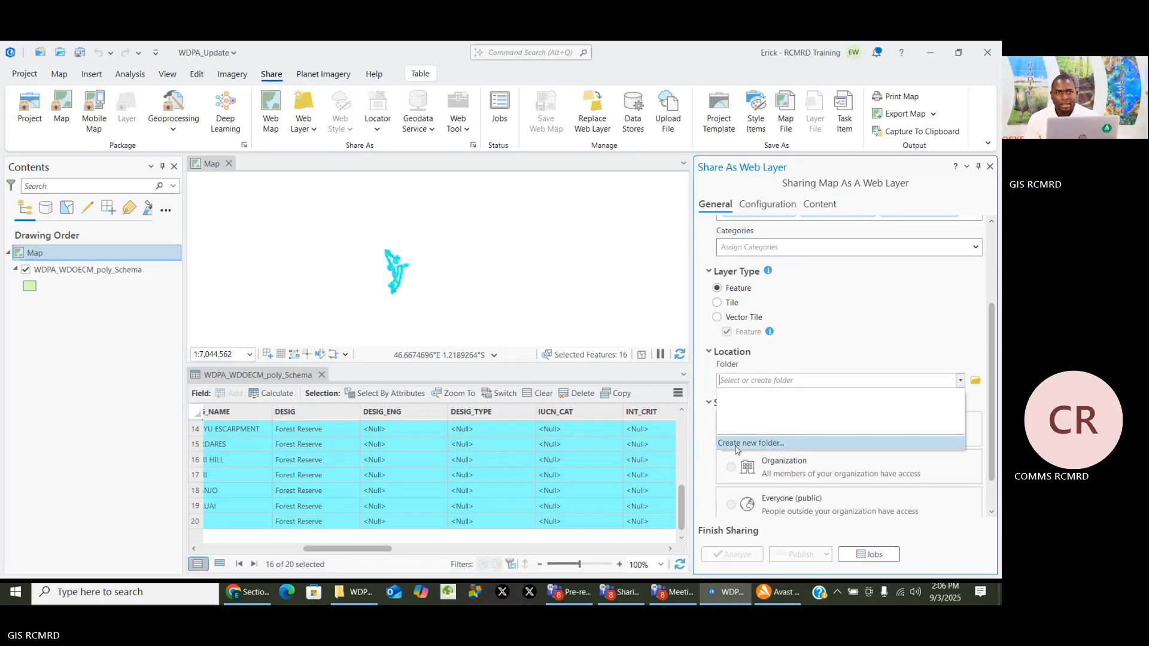
{"action": "left_click", "coordinate": [980, 337]}
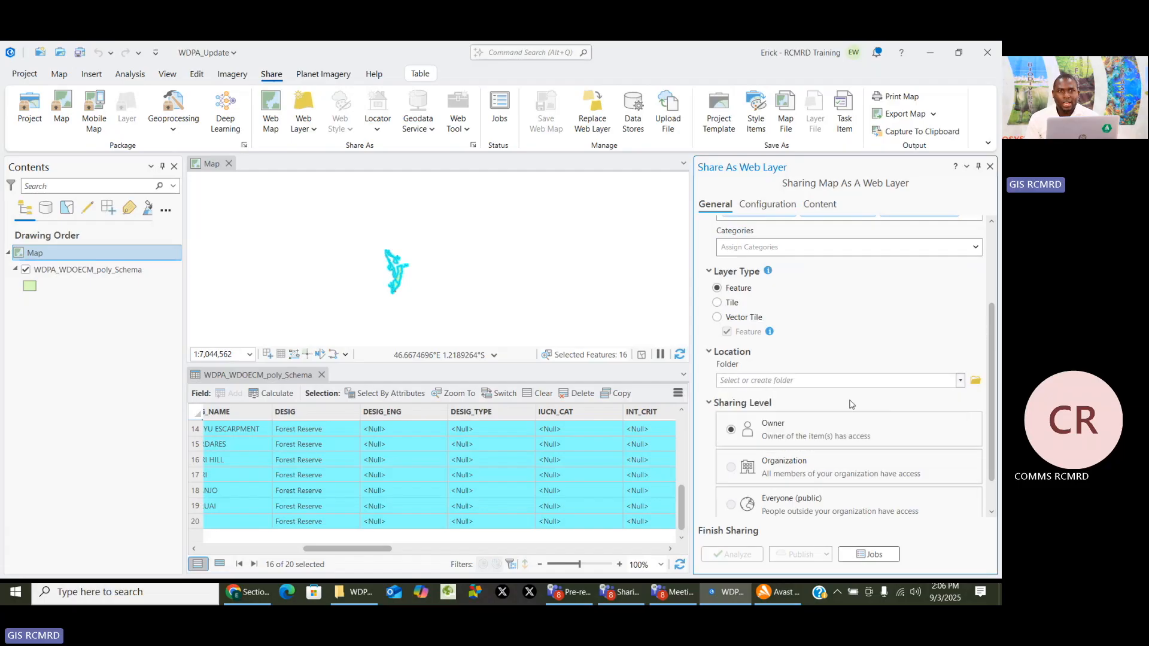
{"action": "left_click", "coordinate": [962, 382]}
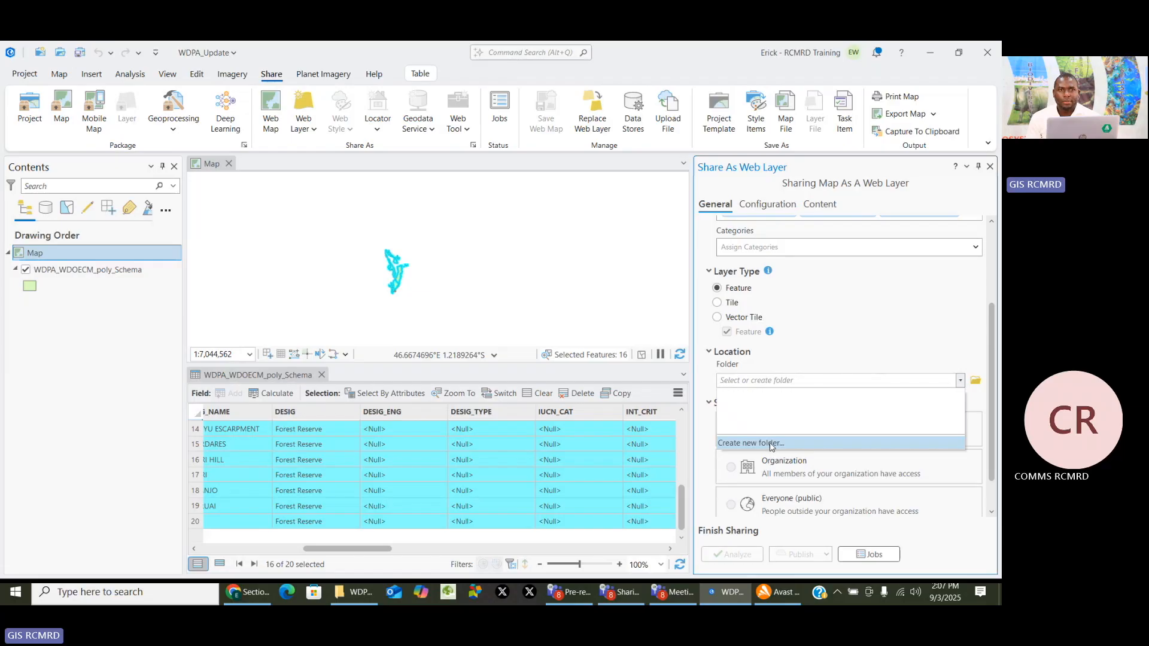
{"action": "left_click", "coordinate": [839, 347]}
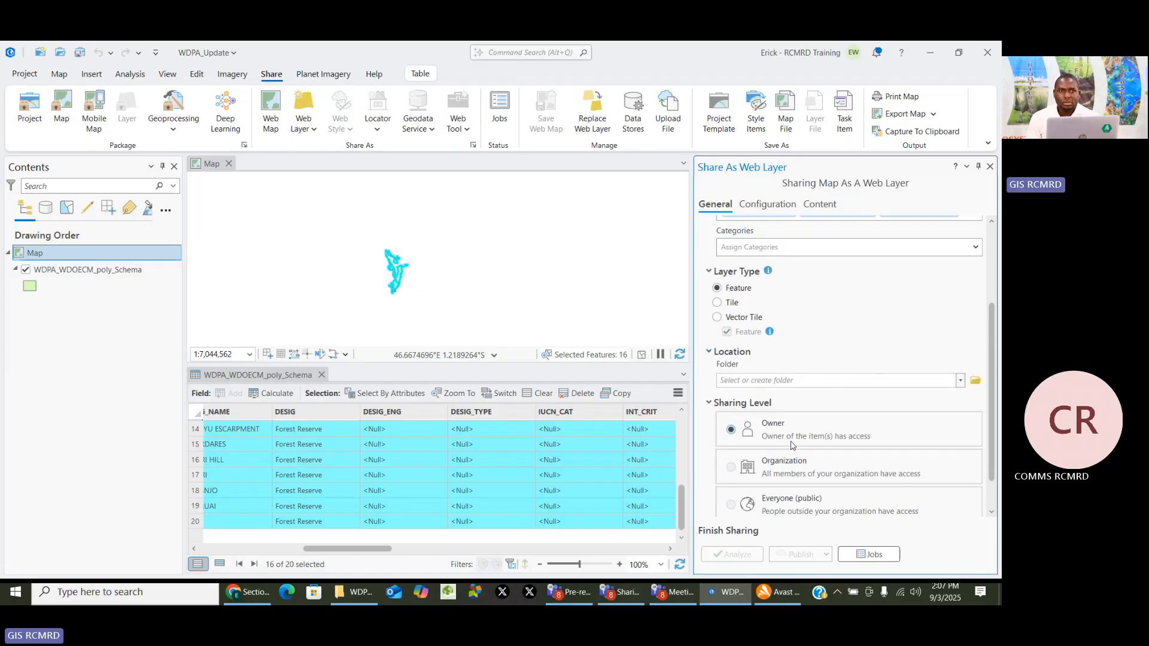
Select Owner as the web layer's sharing level and Feature as its layer type
{"action": "scroll", "coordinate": [793, 446], "scroll_direction": "down", "scroll_amount": 1}
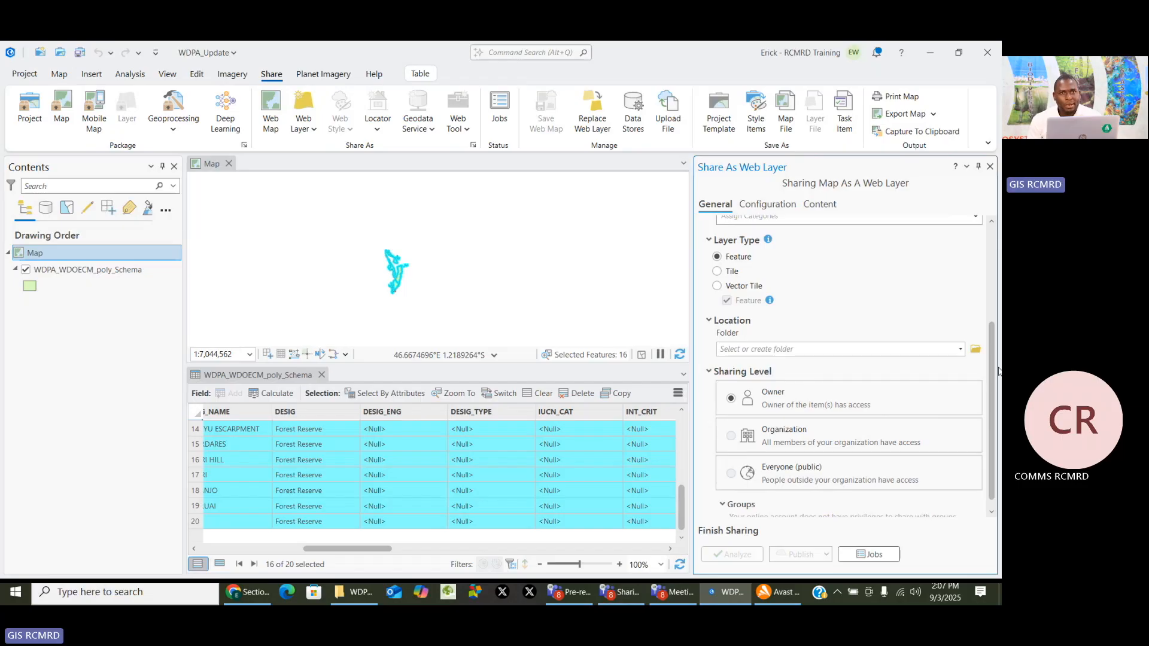
{"action": "scroll", "coordinate": [752, 418], "scroll_direction": "down", "scroll_amount": 1}
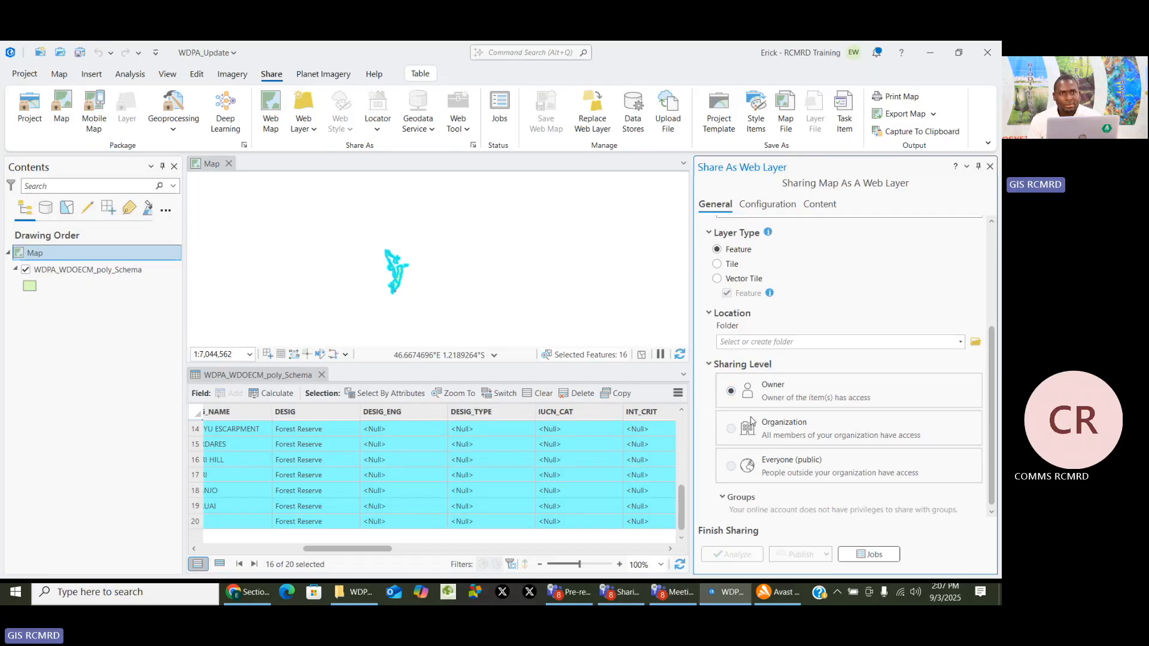
{"action": "left_click", "coordinate": [732, 391]}
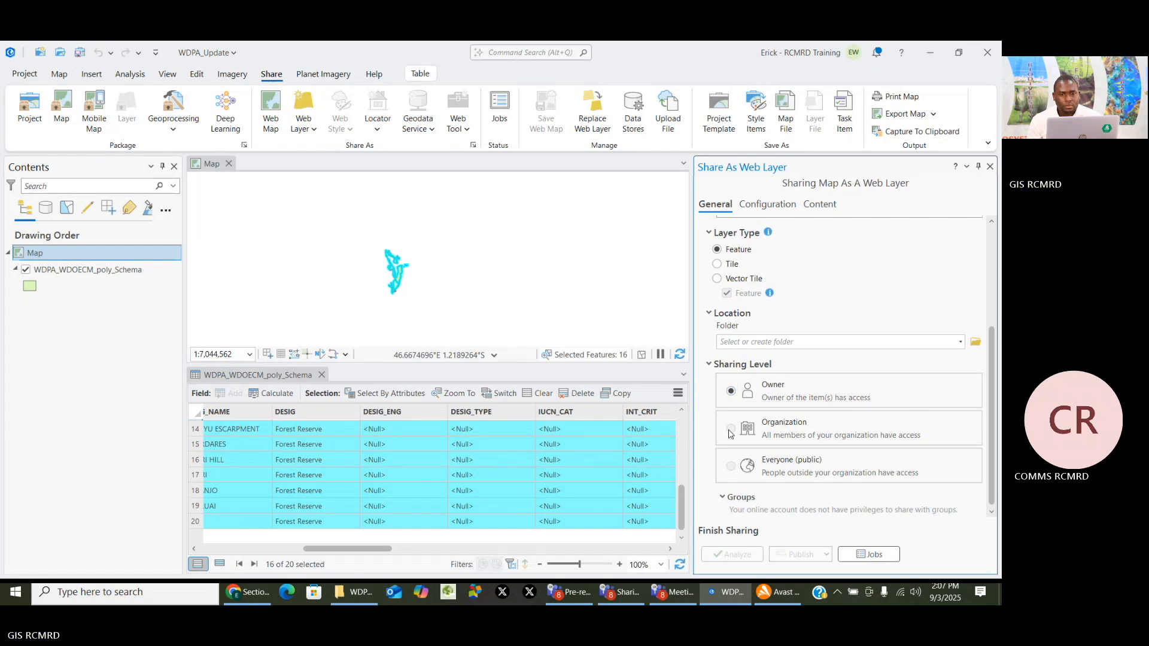
{"action": "scroll", "coordinate": [812, 386], "scroll_direction": "up", "scroll_amount": 1}
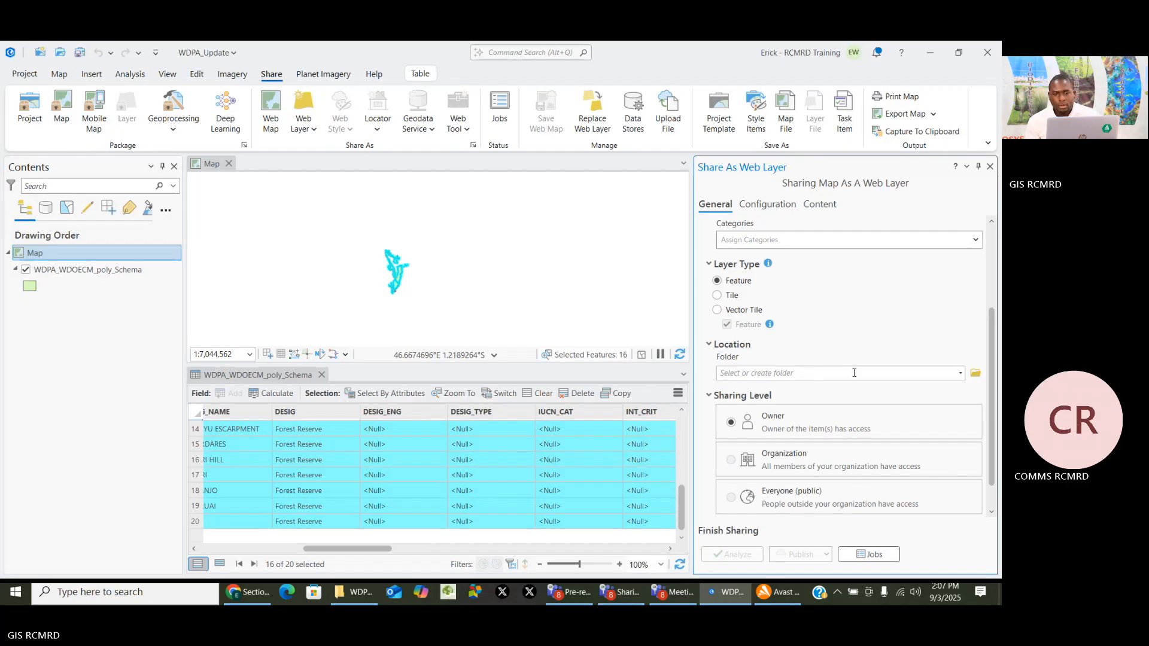
{"action": "left_click", "coordinate": [961, 373]}
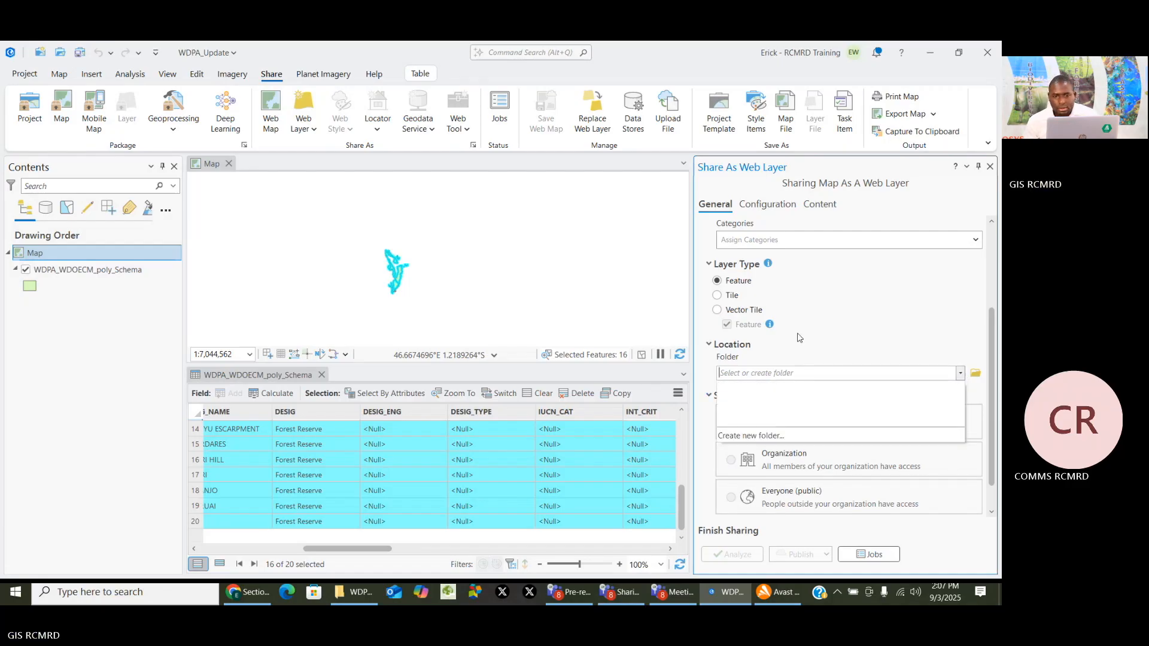
{"action": "left_click", "coordinate": [717, 281]}
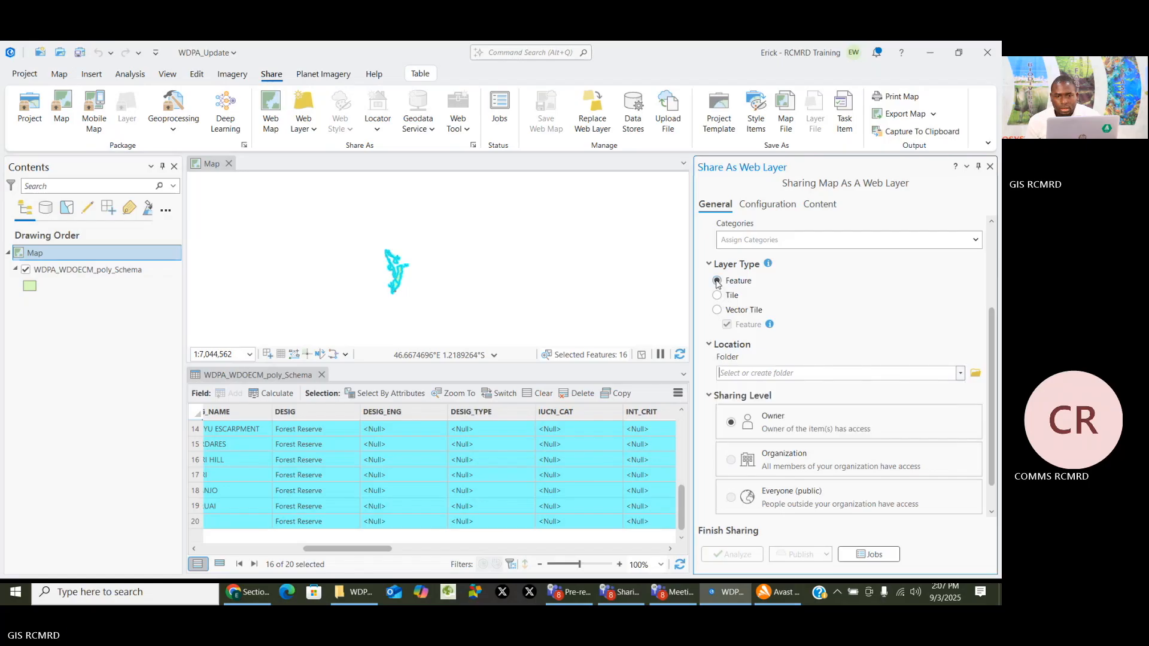
Review the web layer's category options, item details, layer type, destination folder and sharing levels
{"action": "left_click", "coordinate": [977, 240]}
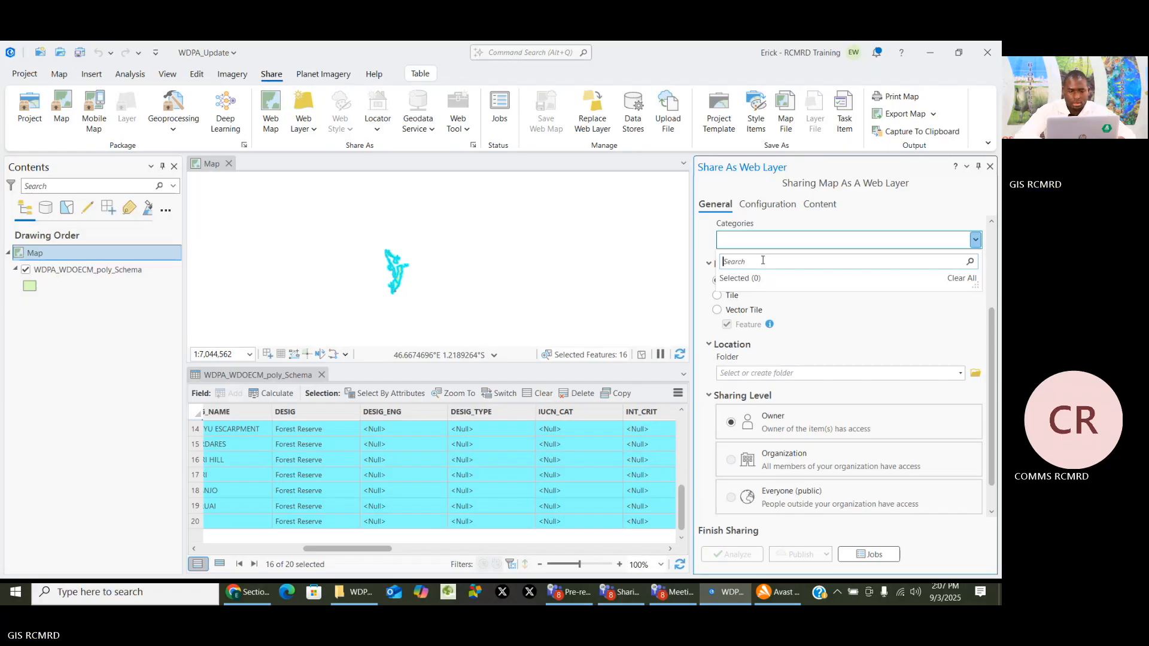
{"action": "left_click", "coordinate": [853, 302]}
{"action": "scroll", "coordinate": [838, 352], "scroll_direction": "down", "scroll_amount": 1}
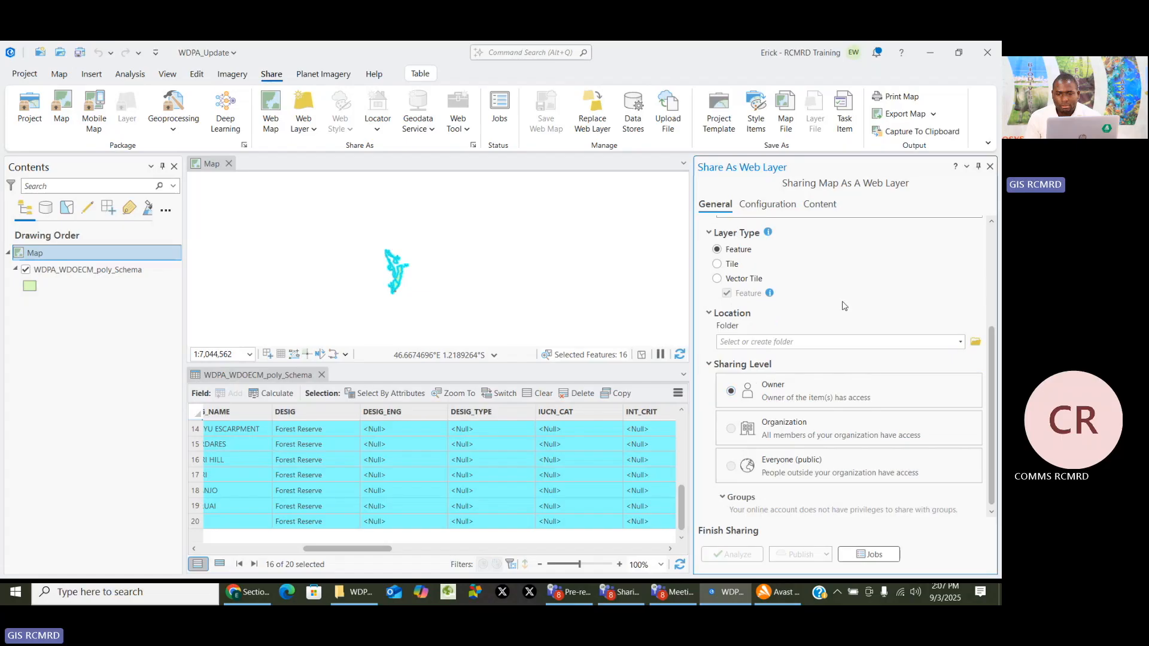
{"action": "scroll", "coordinate": [898, 310], "scroll_direction": "up", "scroll_amount": 5}
{"action": "scroll", "coordinate": [803, 306], "scroll_direction": "down", "scroll_amount": 5}
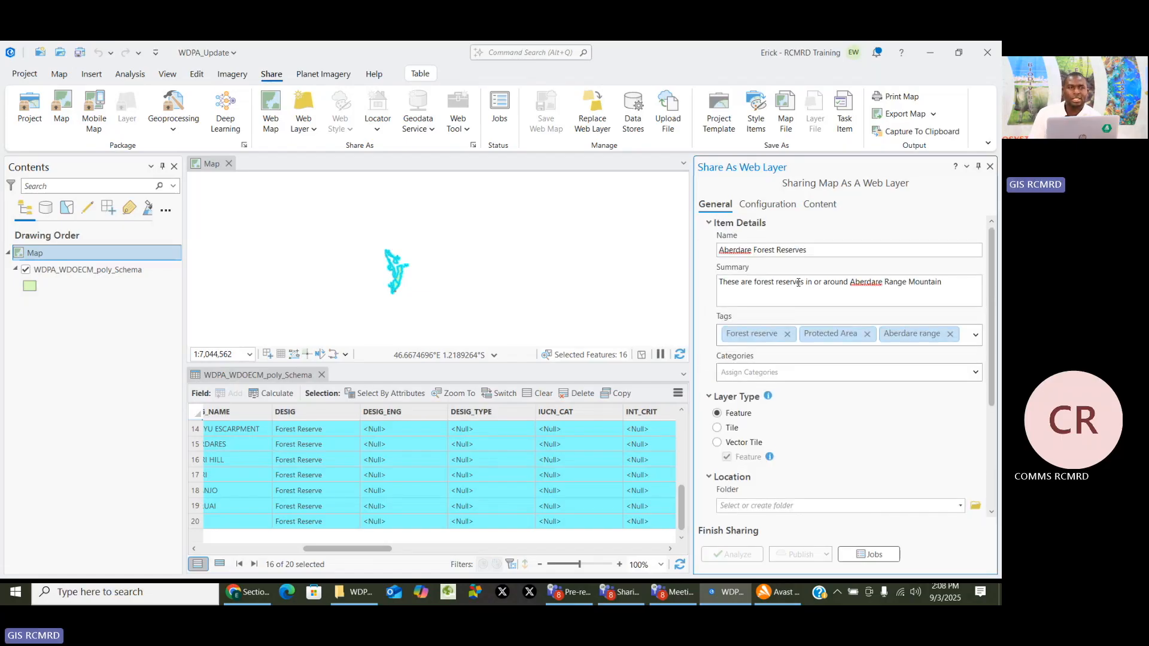
{"action": "scroll", "coordinate": [837, 356], "scroll_direction": "up", "scroll_amount": 1}
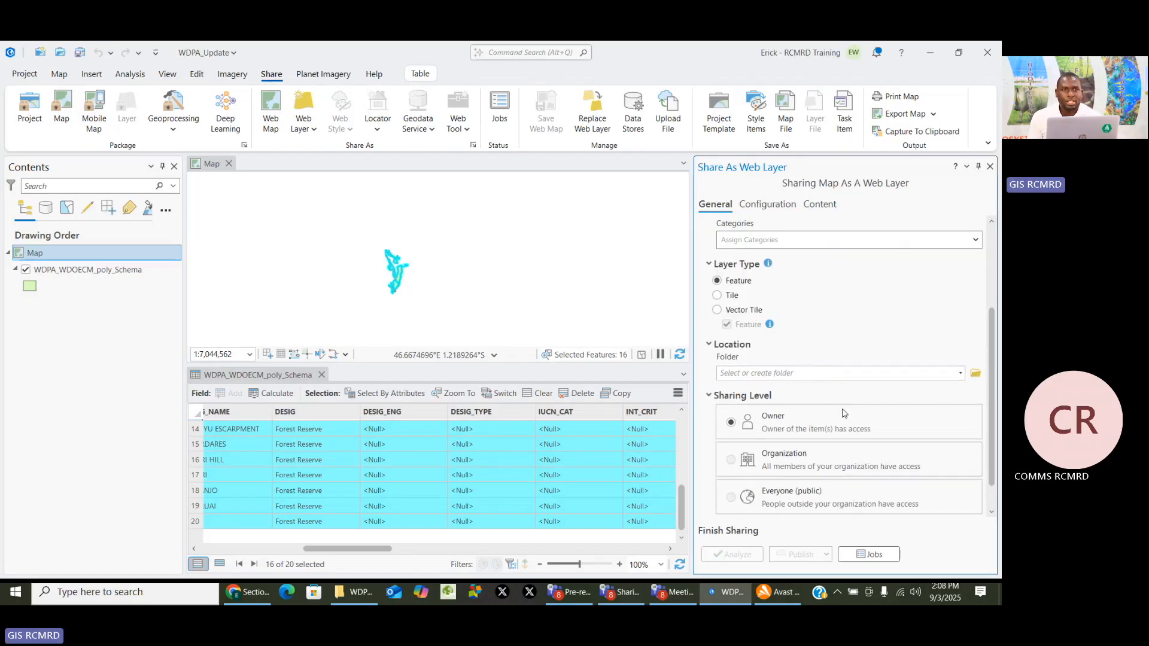
{"action": "scroll", "coordinate": [751, 347], "scroll_direction": "down", "scroll_amount": 1}
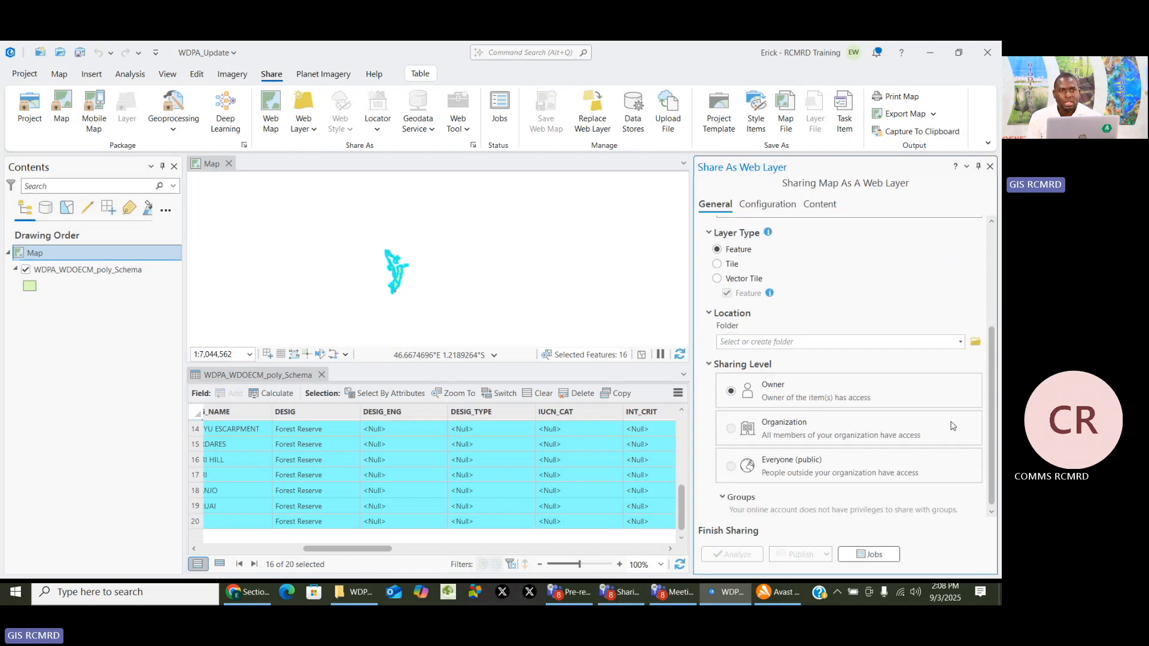
{"action": "scroll", "coordinate": [853, 465], "scroll_direction": "up", "scroll_amount": 1}
{"action": "scroll", "coordinate": [854, 458], "scroll_direction": "up", "scroll_amount": 2}
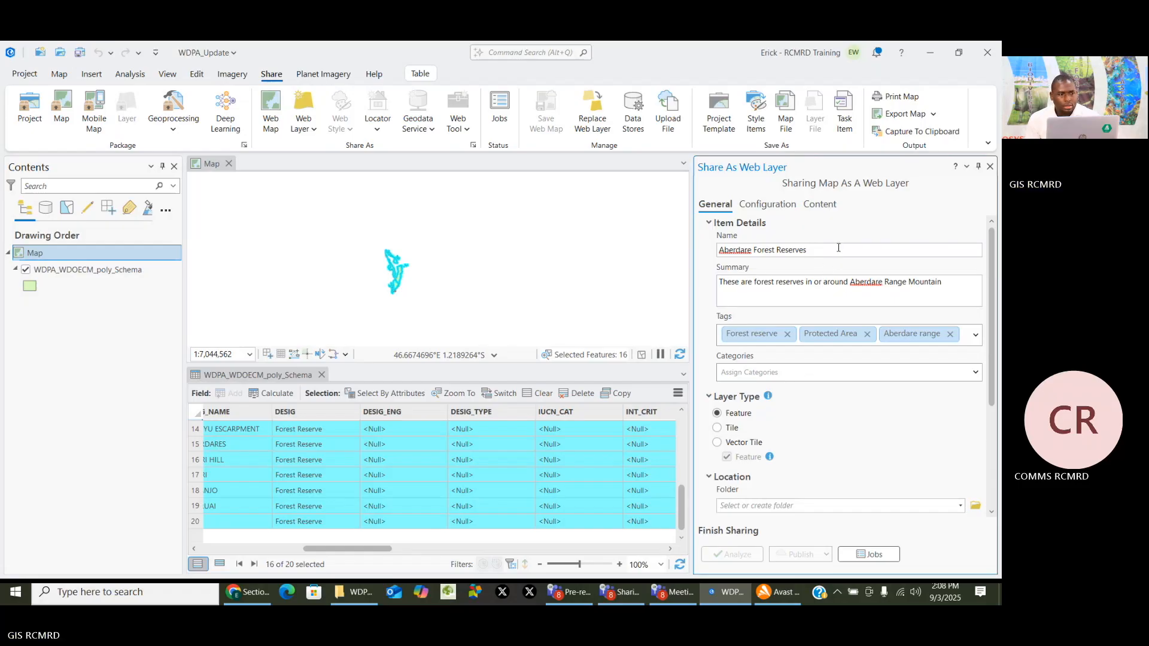
Select the WDPA_WDOECM_poly_Schema layer in the map contents and choose Feature as the web layer's type
{"action": "left_click", "coordinate": [87, 270]}
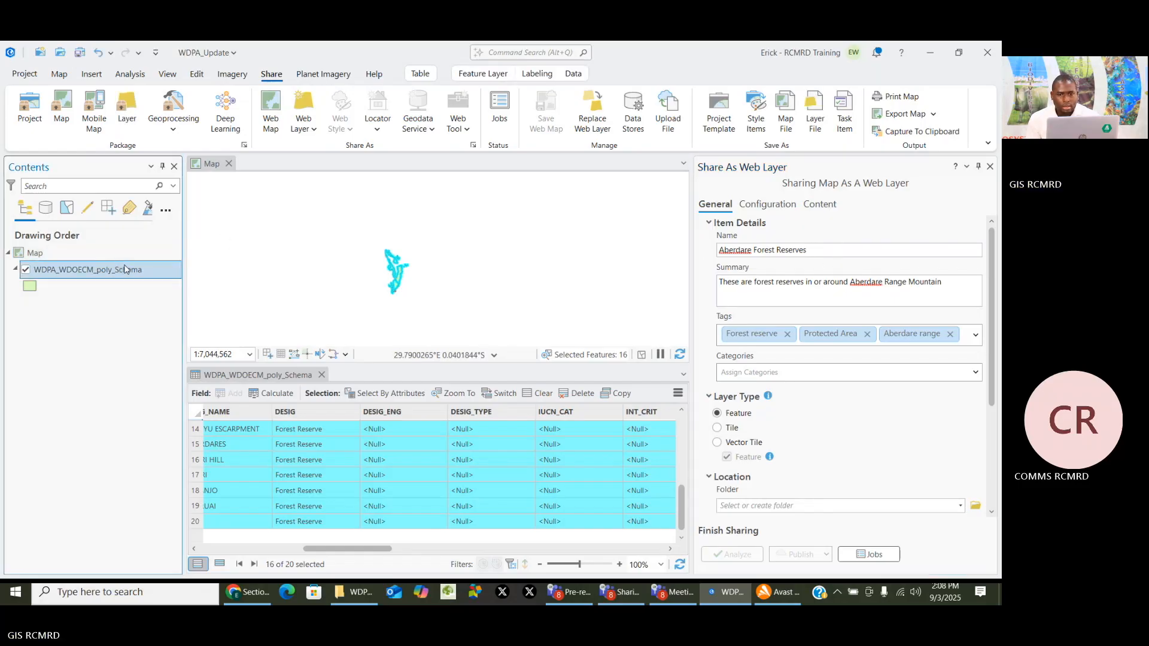
{"action": "scroll", "coordinate": [784, 499], "scroll_direction": "down", "scroll_amount": 5}
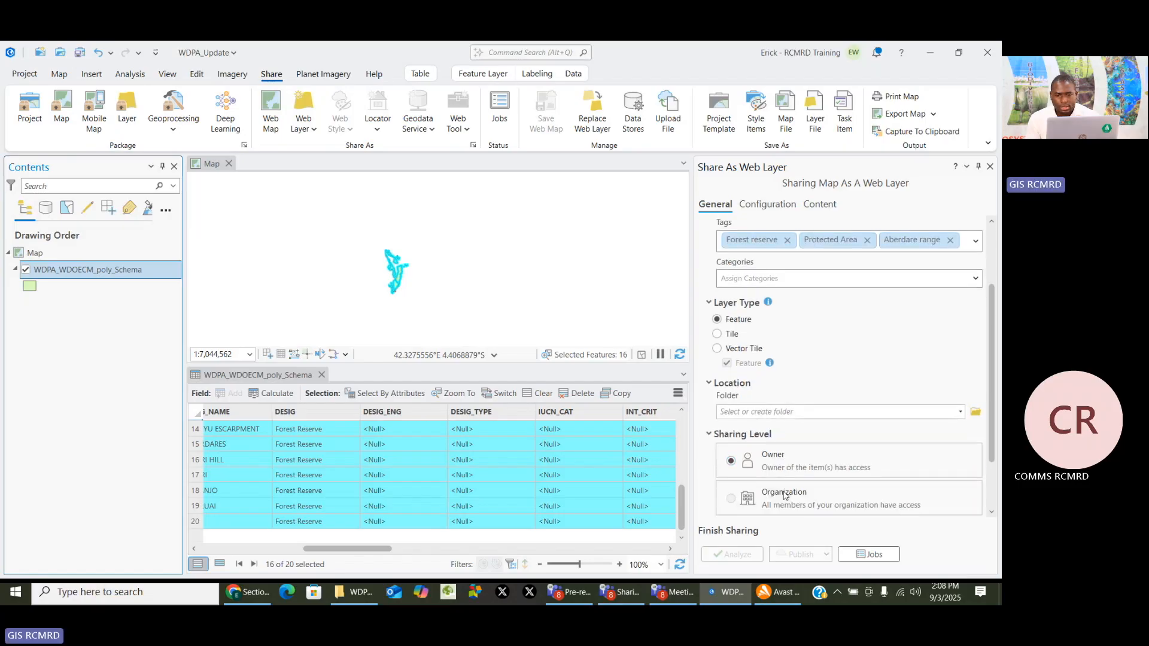
{"action": "scroll", "coordinate": [786, 493], "scroll_direction": "down", "scroll_amount": 1}
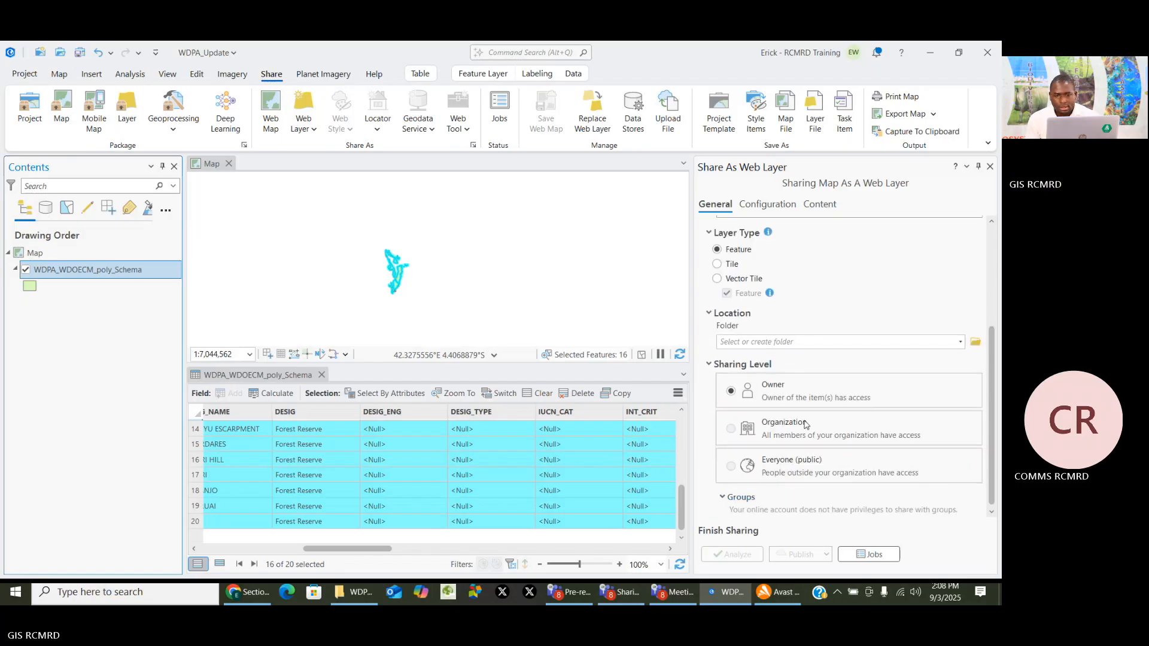
{"action": "left_click", "coordinate": [719, 254]}
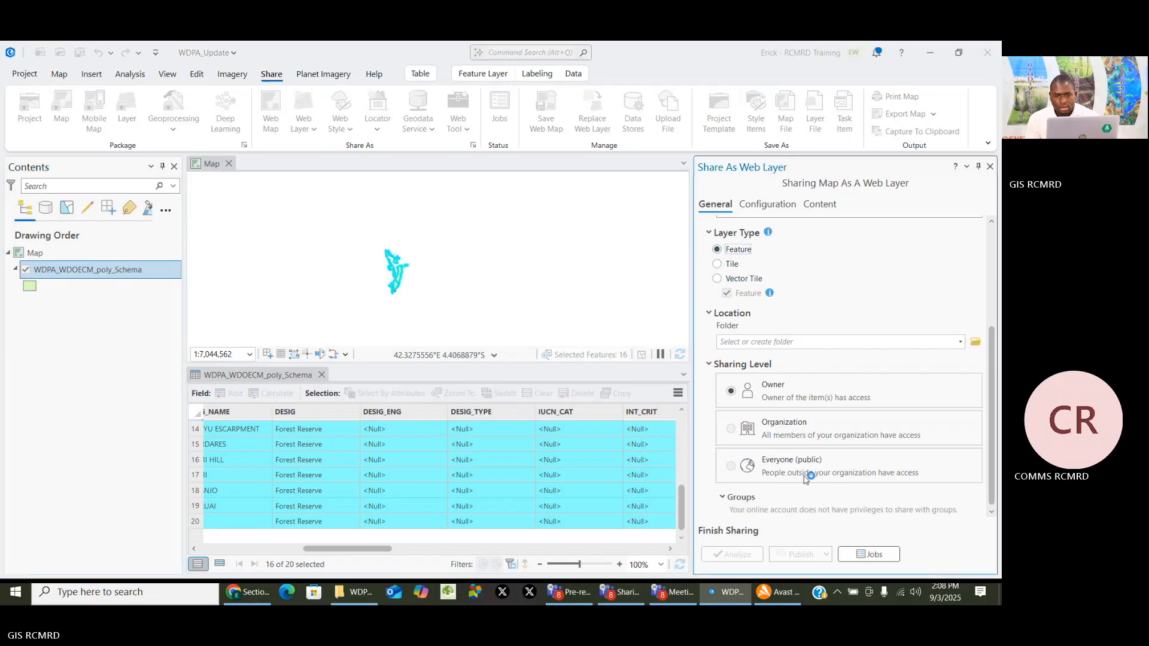
{"action": "scroll", "coordinate": [808, 479], "scroll_direction": "up", "scroll_amount": 2}
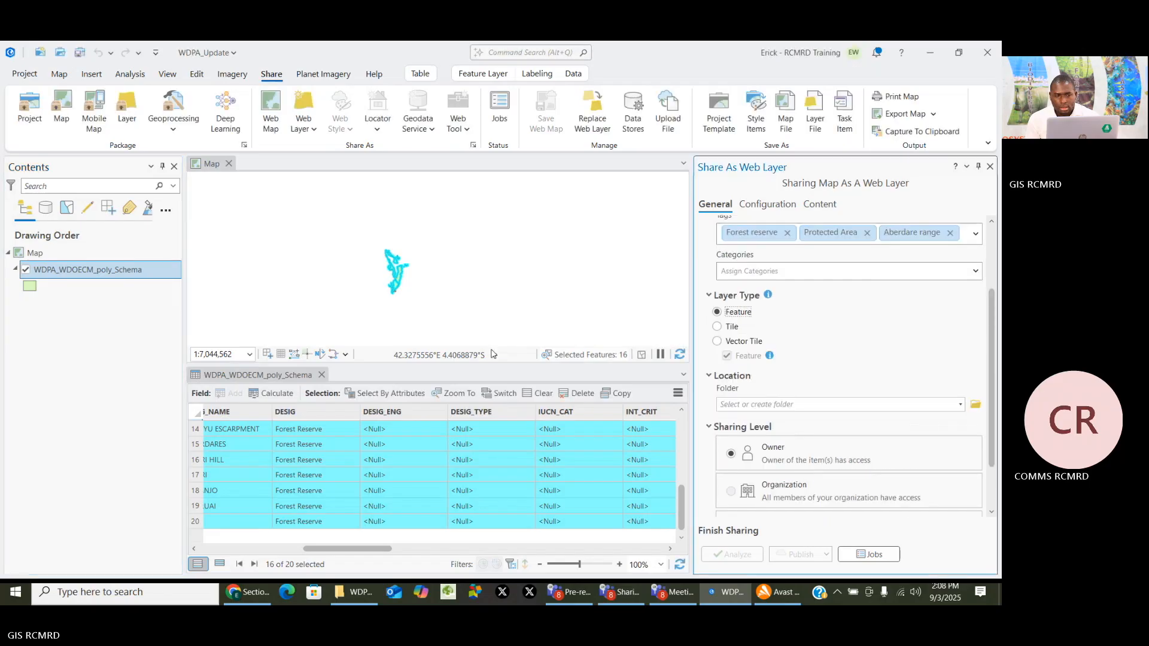
Close the WDPA_WDOECM_poly_Schema attribute table and clear the feature selection on the map
{"action": "left_click", "coordinate": [323, 375]}
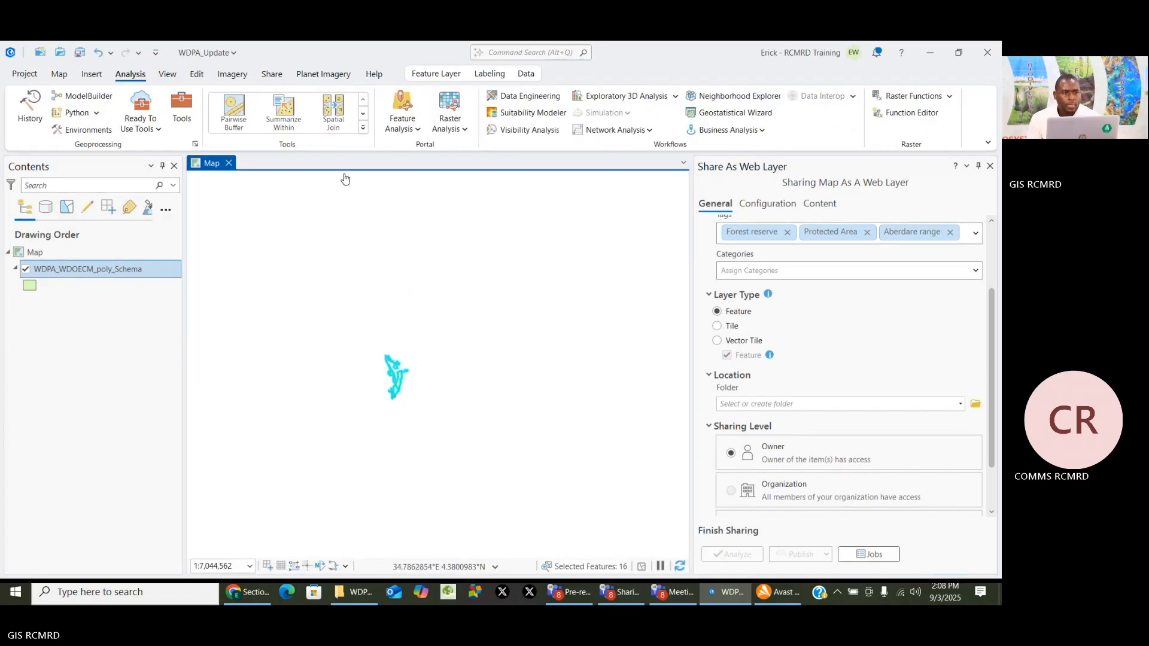
{"action": "left_click", "coordinate": [62, 76]}
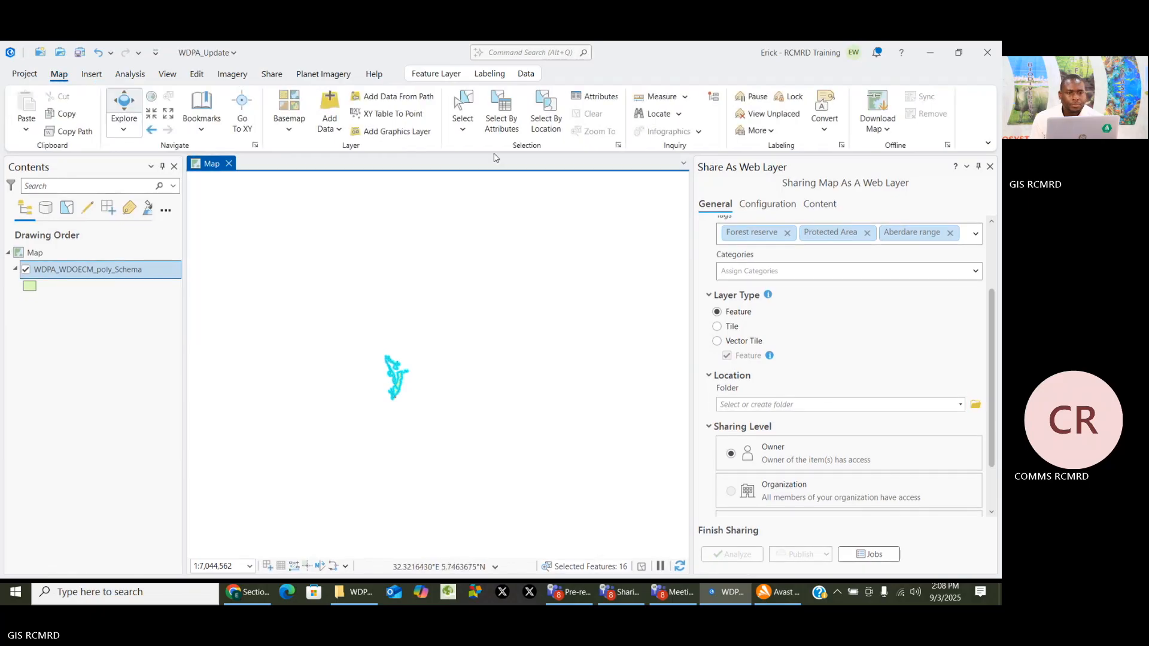
{"action": "left_click", "coordinate": [588, 113]}
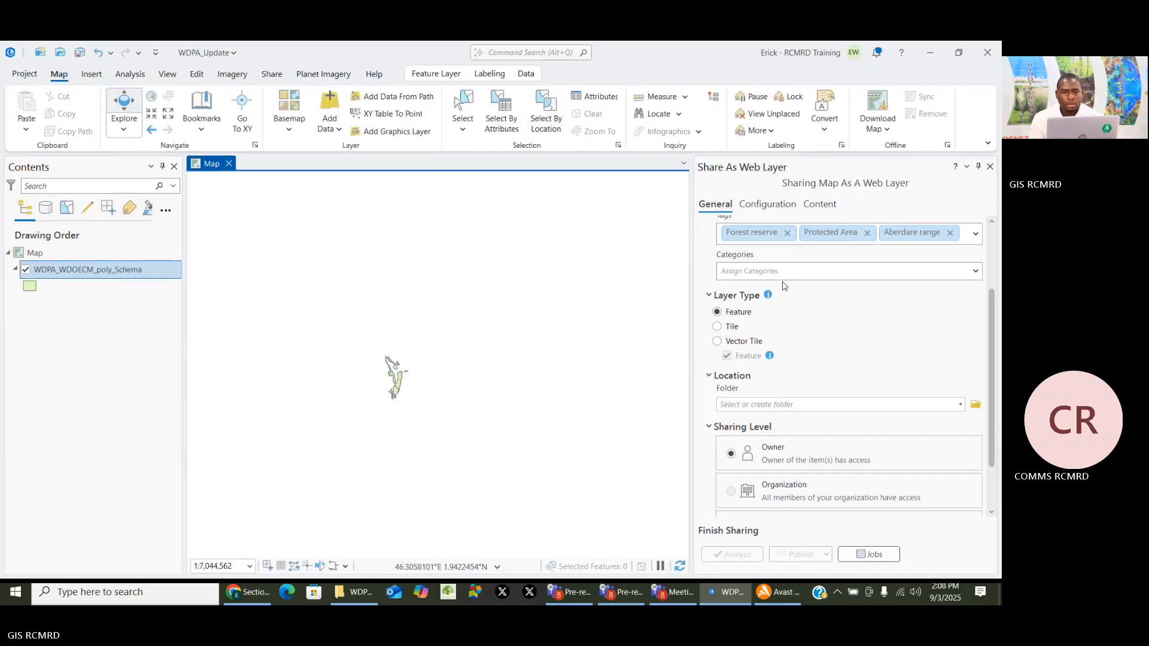
Check the web layer's category options and inspect the forest reserve polygons up close on the map
{"action": "scroll", "coordinate": [802, 293], "scroll_direction": "up", "scroll_amount": 1}
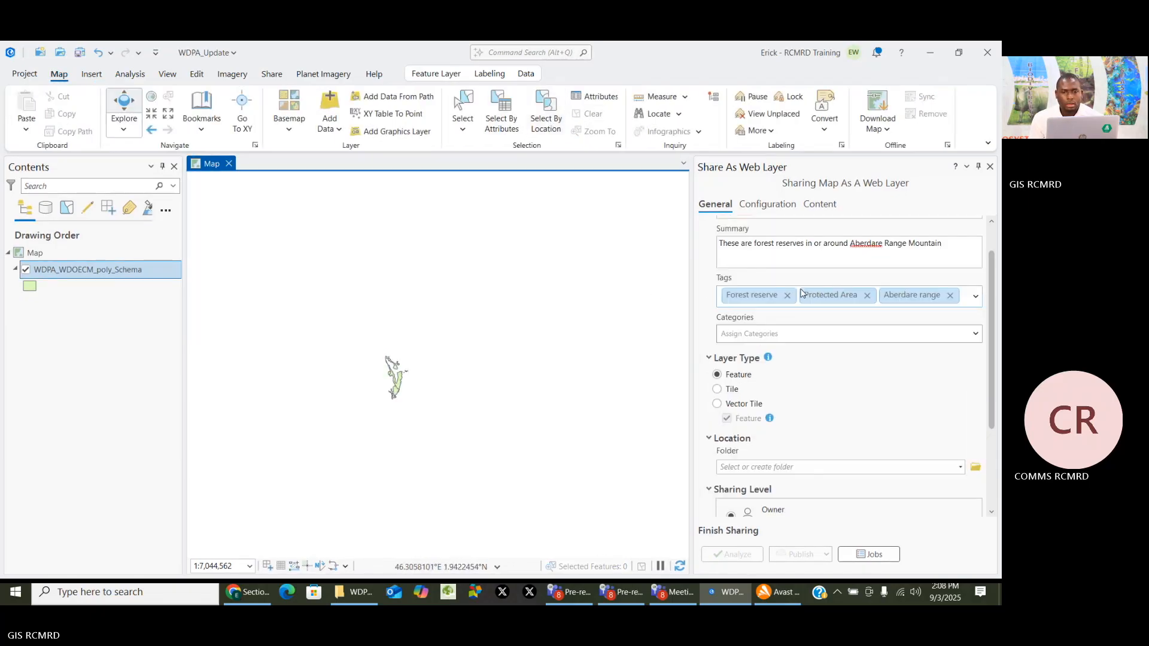
{"action": "left_click", "coordinate": [974, 333]}
{"action": "left_click", "coordinate": [940, 408]}
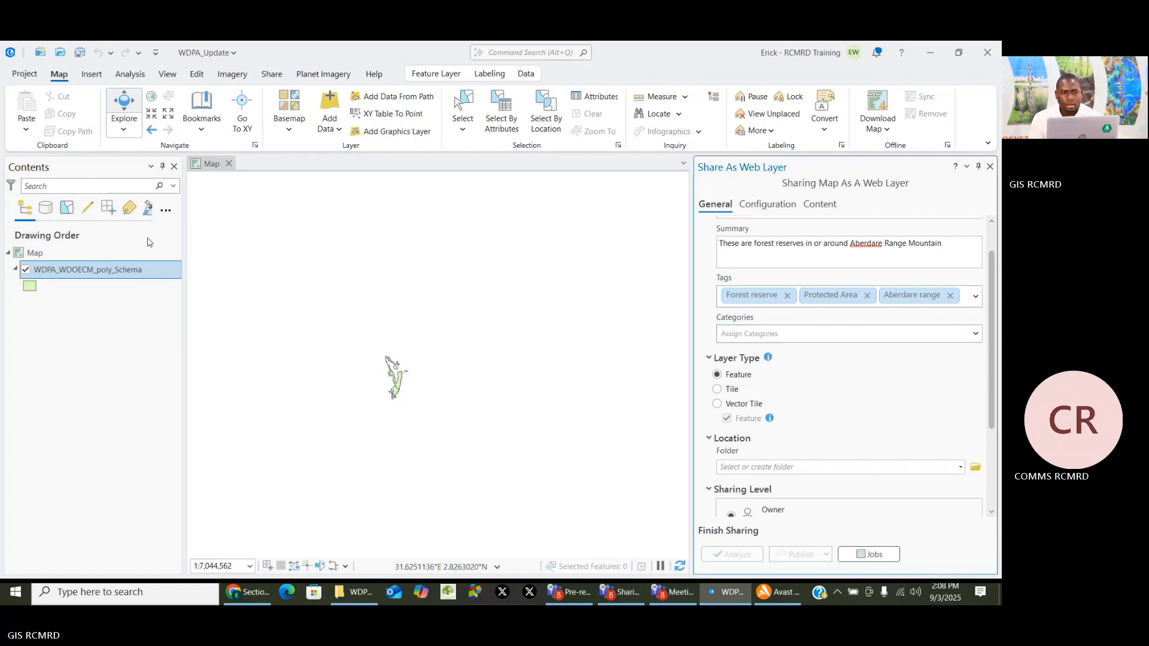
{"action": "scroll", "coordinate": [402, 369], "scroll_direction": "up", "scroll_amount": 5}
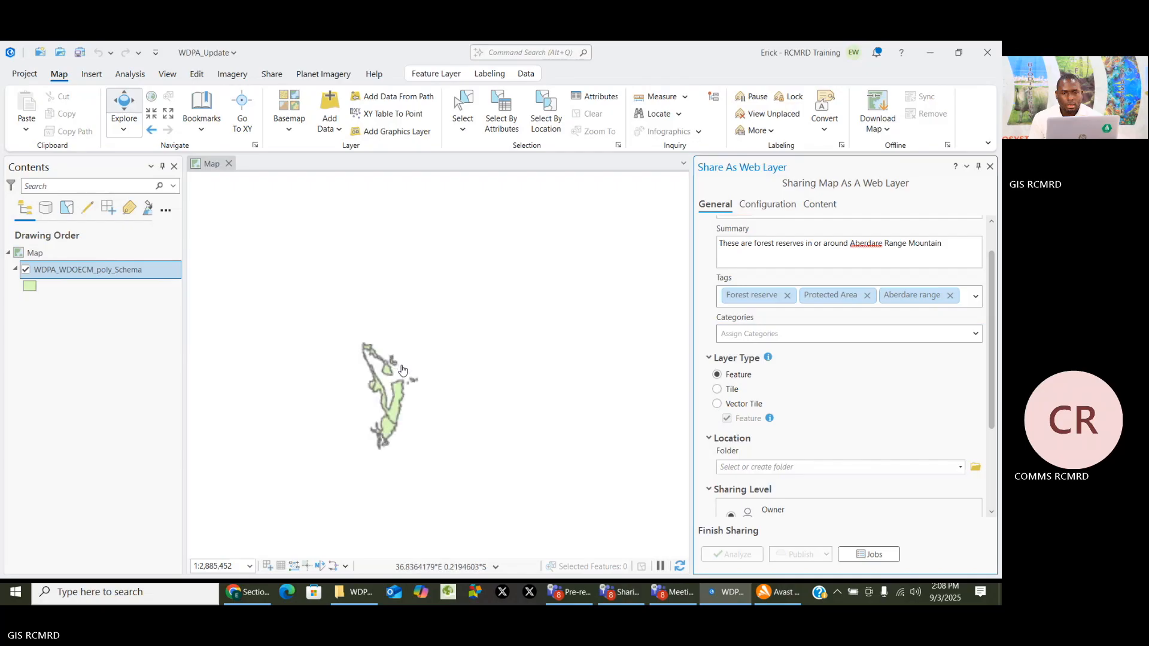
{"action": "left_click_drag", "start_coordinate": [419, 328], "coordinate": [437, 301]}
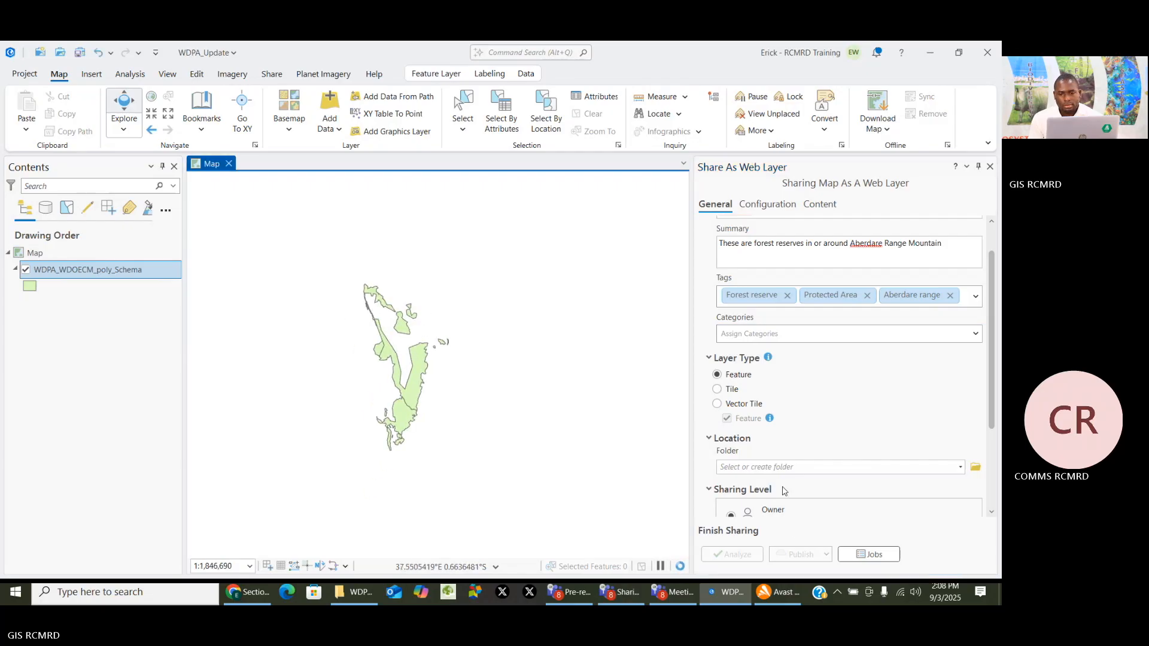
Set the web layer's location to a new folder named 'Application of GIS in Conservation'
{"action": "scroll", "coordinate": [765, 479], "scroll_direction": "down", "scroll_amount": 4}
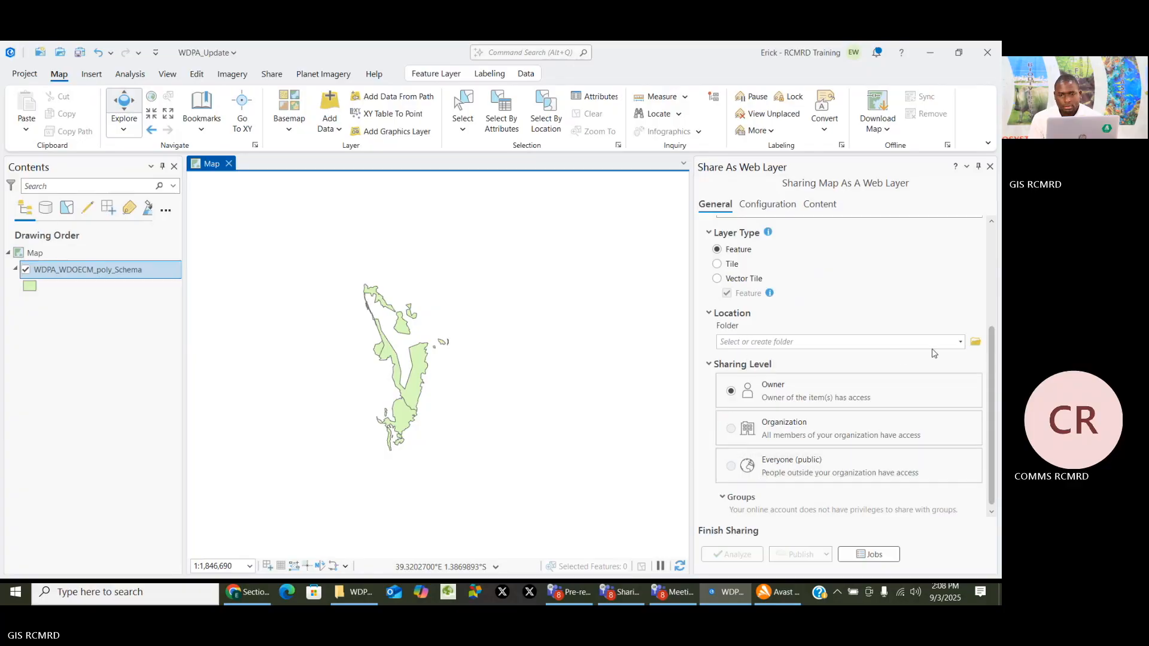
{"action": "left_click", "coordinate": [960, 342]}
{"action": "left_click", "coordinate": [803, 404]}
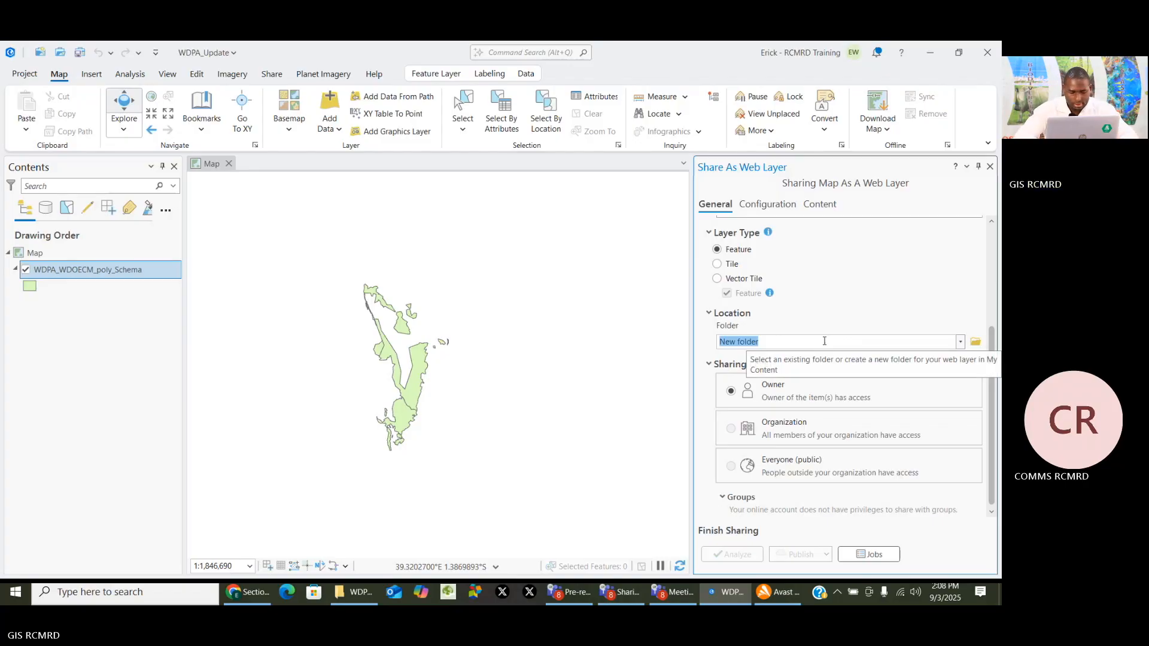
{"action": "type", "text": "Ap"}
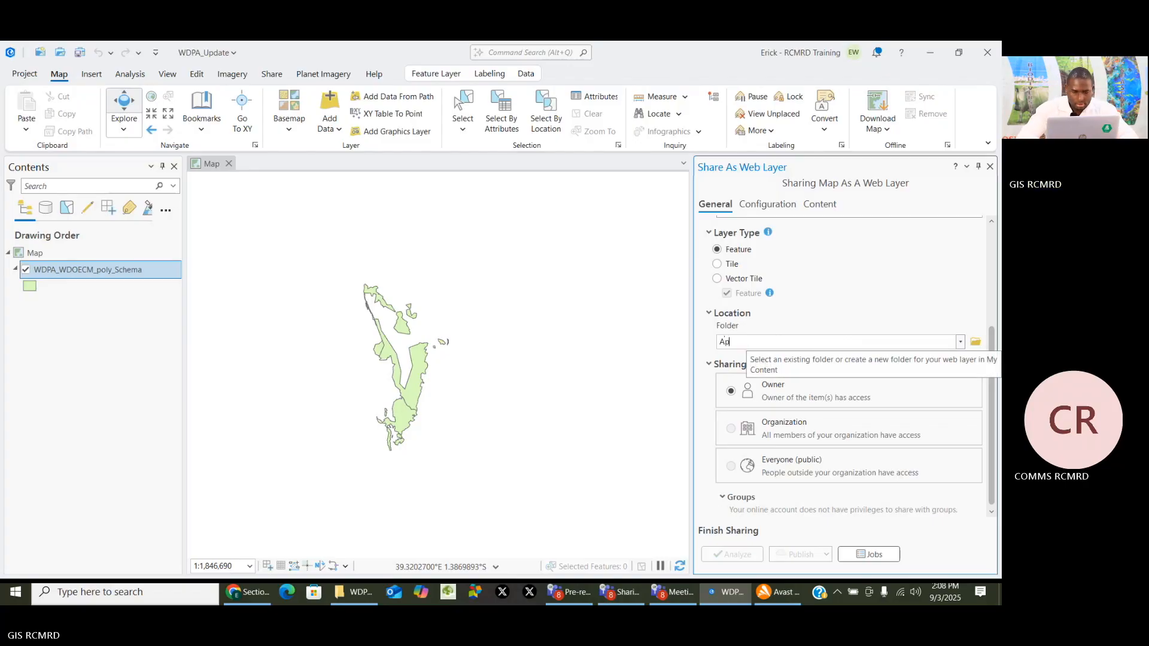
{"action": "type", "text": "plication o"}
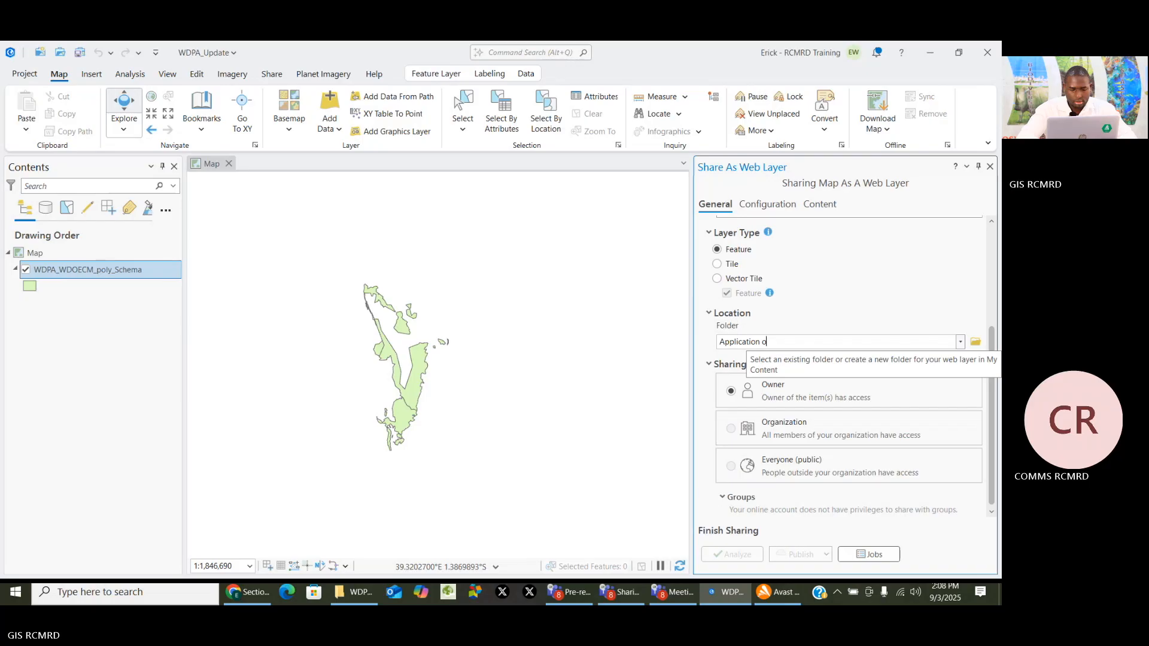
{"action": "type", "text": "f GI"}
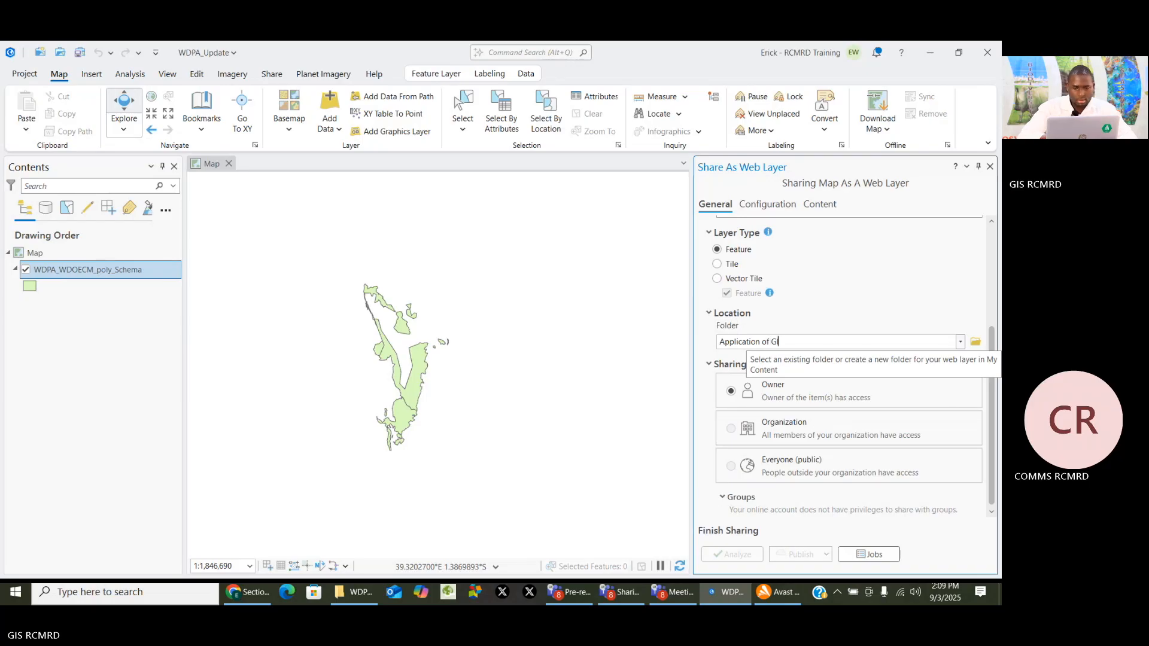
{"action": "type", "text": "S in"}
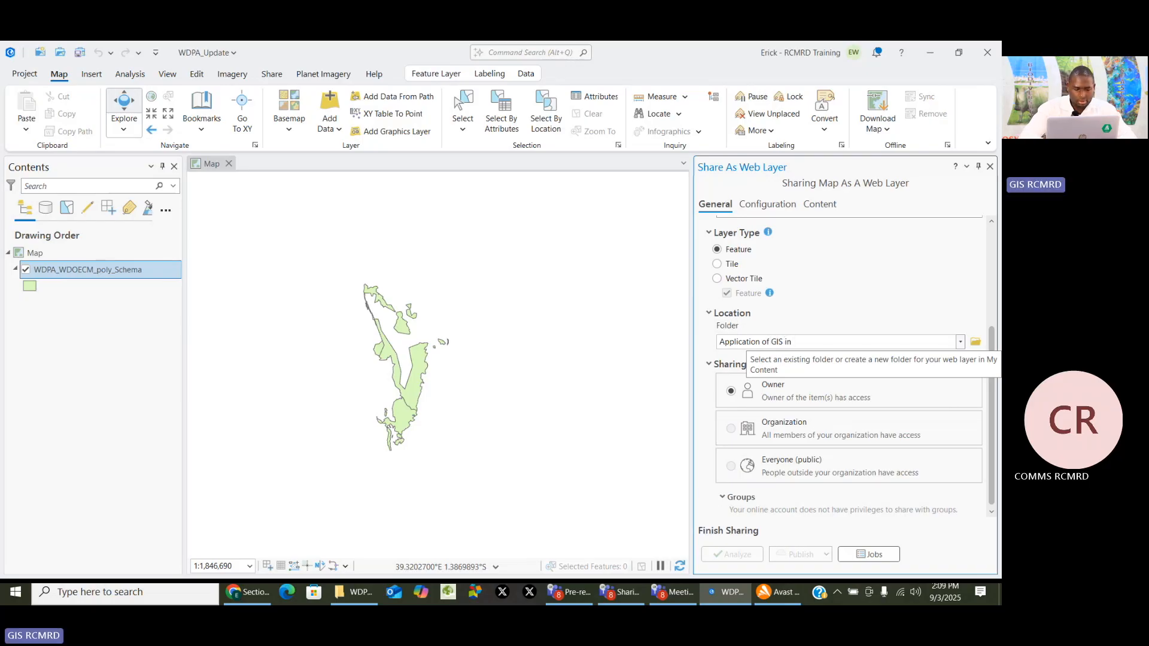
{"action": "type", "text": " Conse"}
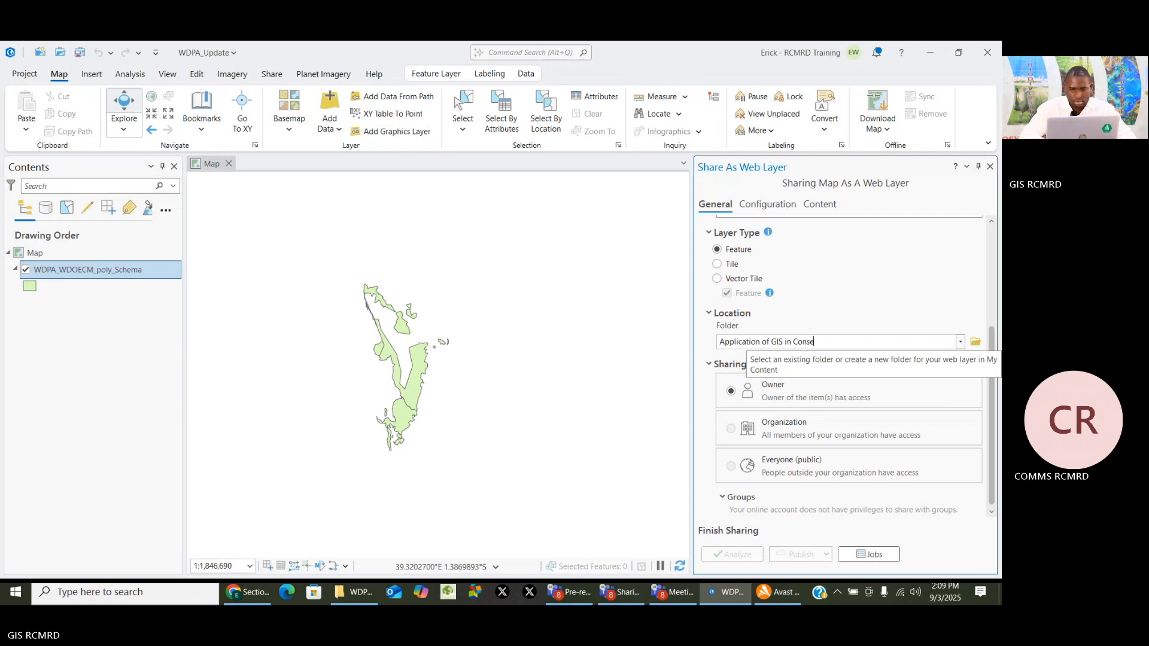
{"action": "type", "text": "rvation"}
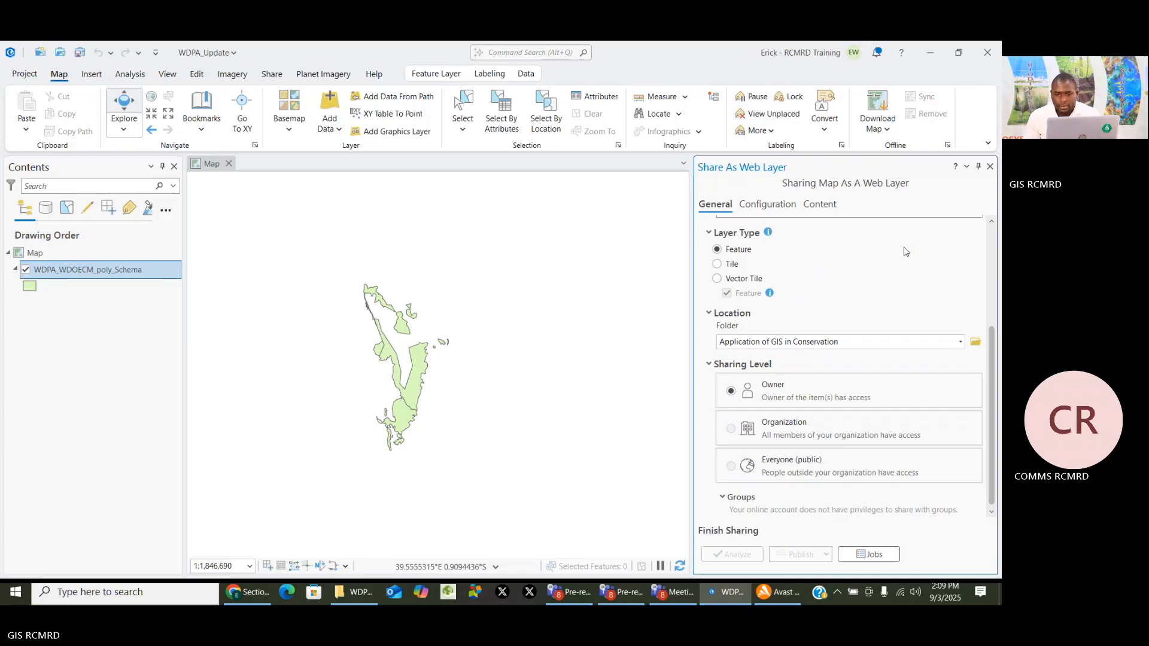
Recheck the web layer's name and its available content categories
{"action": "scroll", "coordinate": [912, 305], "scroll_direction": "up", "scroll_amount": 4}
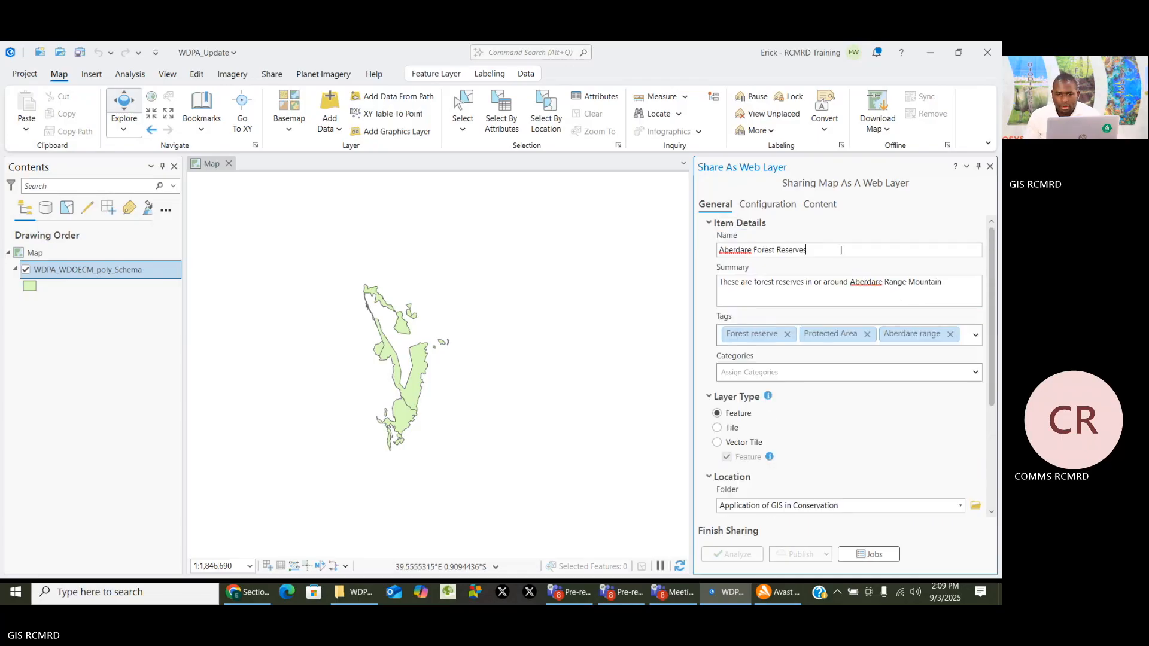
{"action": "left_click", "coordinate": [829, 251]}
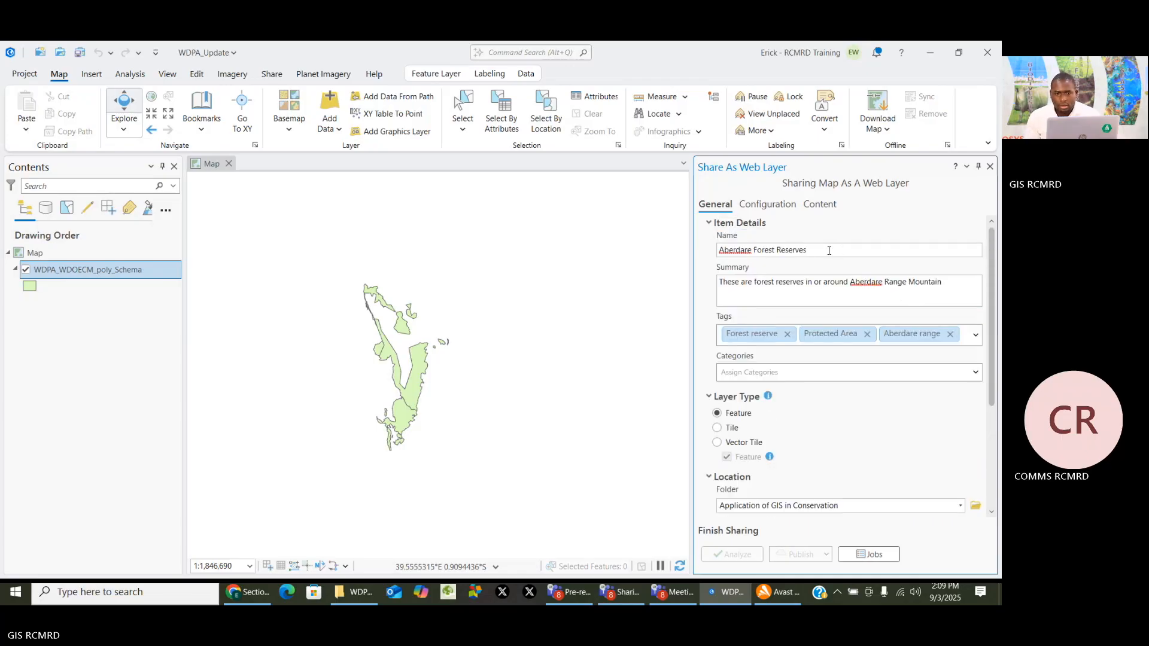
{"action": "left_click", "coordinate": [829, 372]}
{"action": "left_click", "coordinate": [976, 372]}
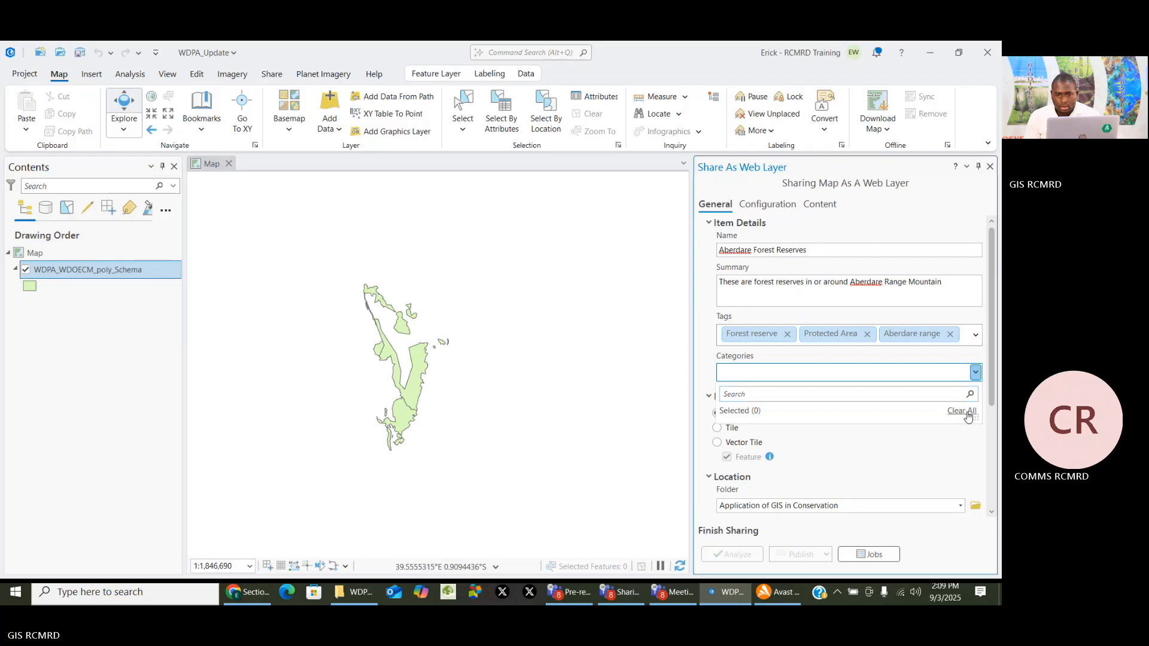
{"action": "left_click", "coordinate": [852, 448]}
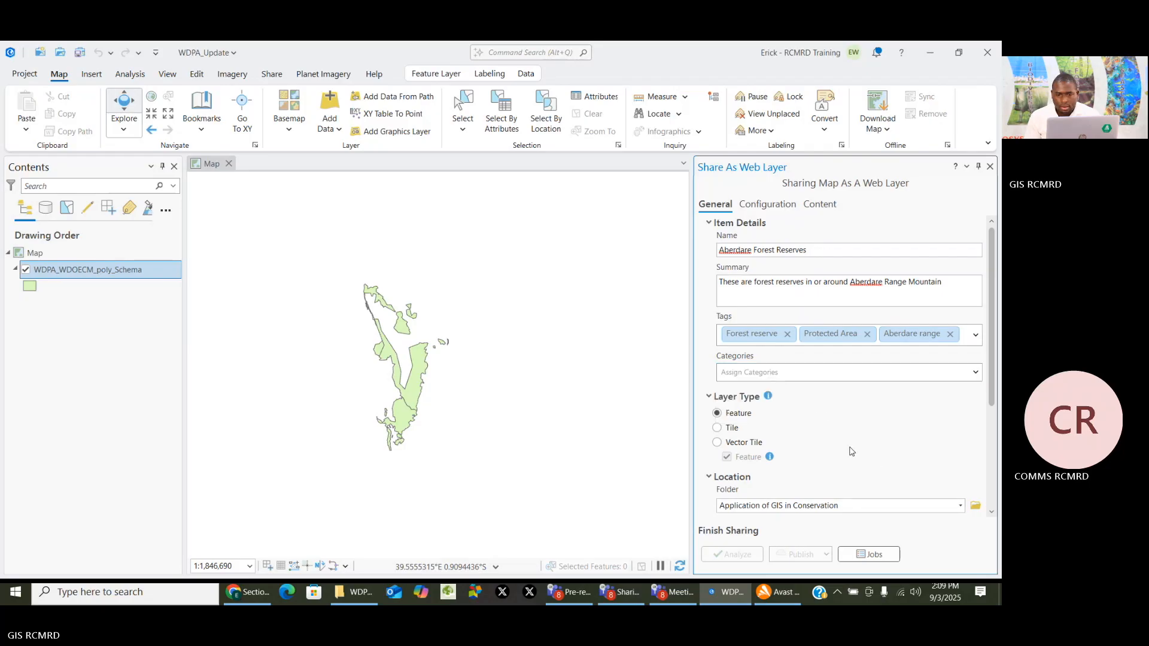
Reselect Owner as the sharing level, review the web layer's settings and try to analyze it for publishing
{"action": "scroll", "coordinate": [852, 450], "scroll_direction": "down", "scroll_amount": 3}
{"action": "left_click", "coordinate": [733, 392]}
{"action": "scroll", "coordinate": [811, 252], "scroll_direction": "up", "scroll_amount": 2}
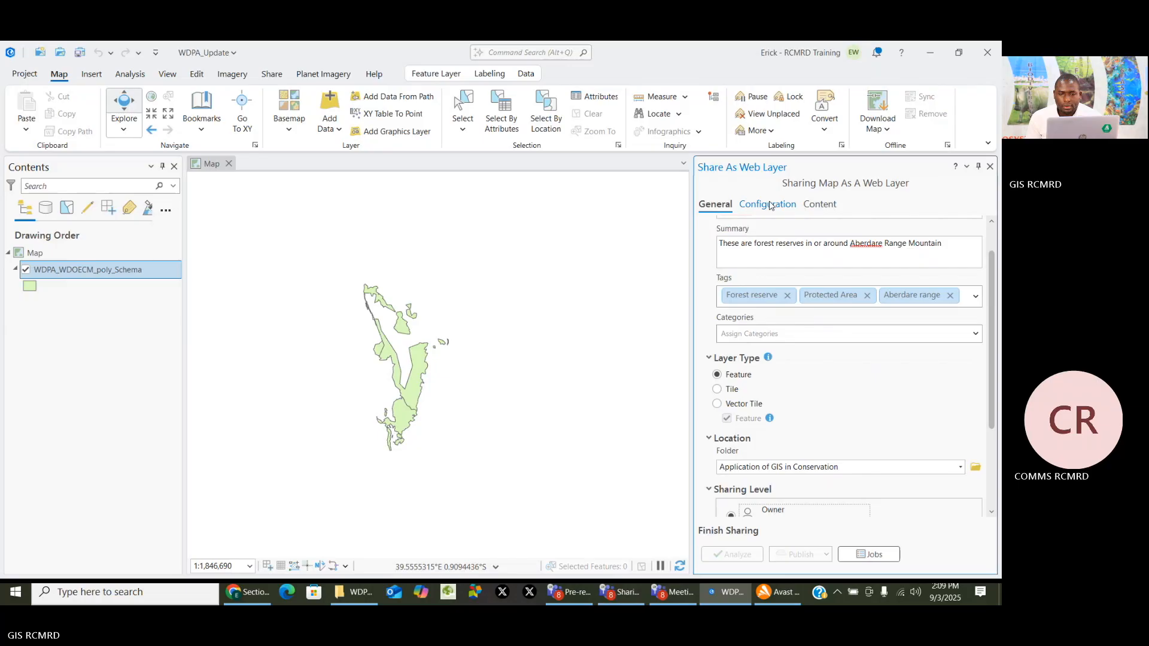
{"action": "scroll", "coordinate": [778, 251], "scroll_direction": "up", "scroll_amount": 1}
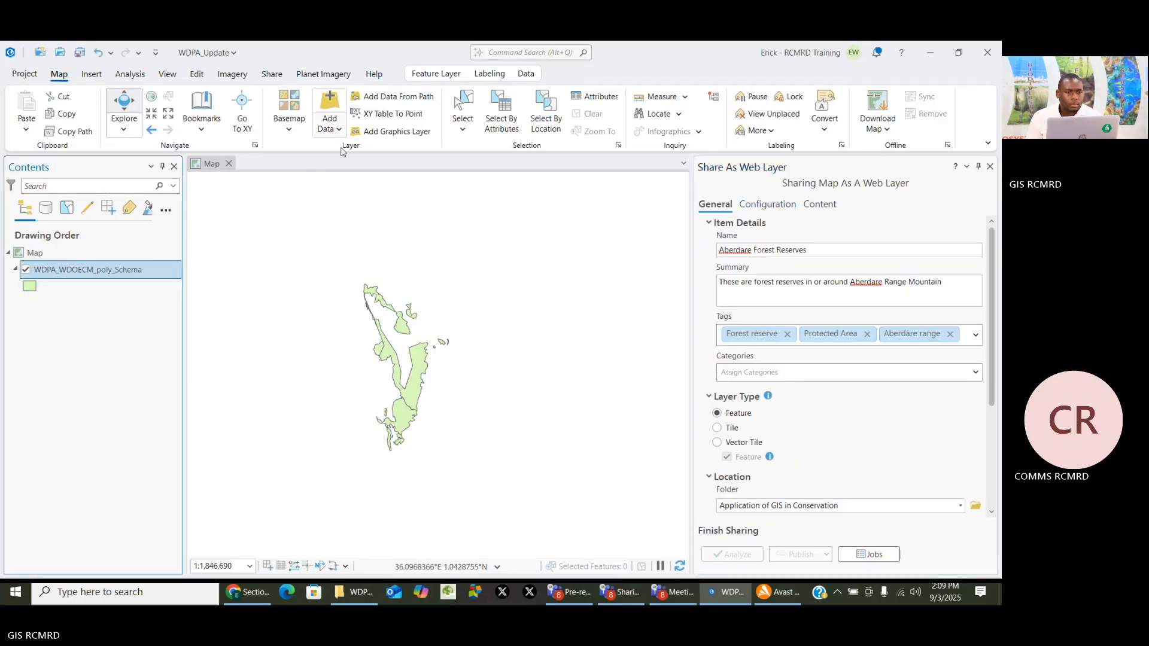
{"action": "scroll", "coordinate": [826, 239], "scroll_direction": "down", "scroll_amount": 5}
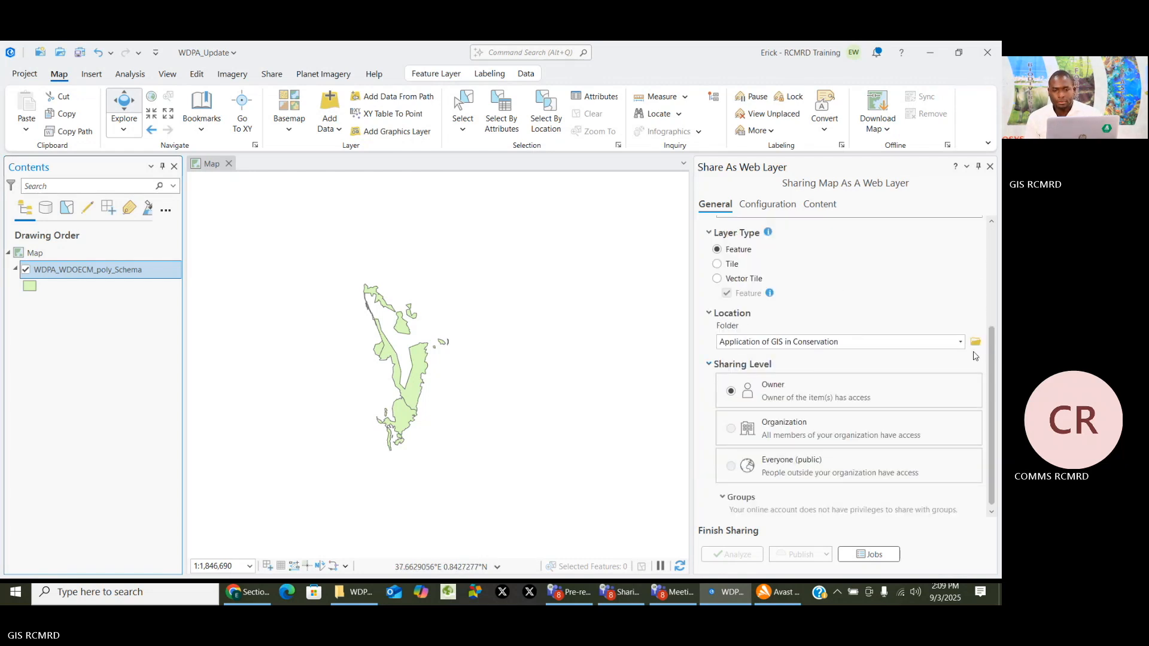
{"action": "left_click", "coordinate": [738, 555]}
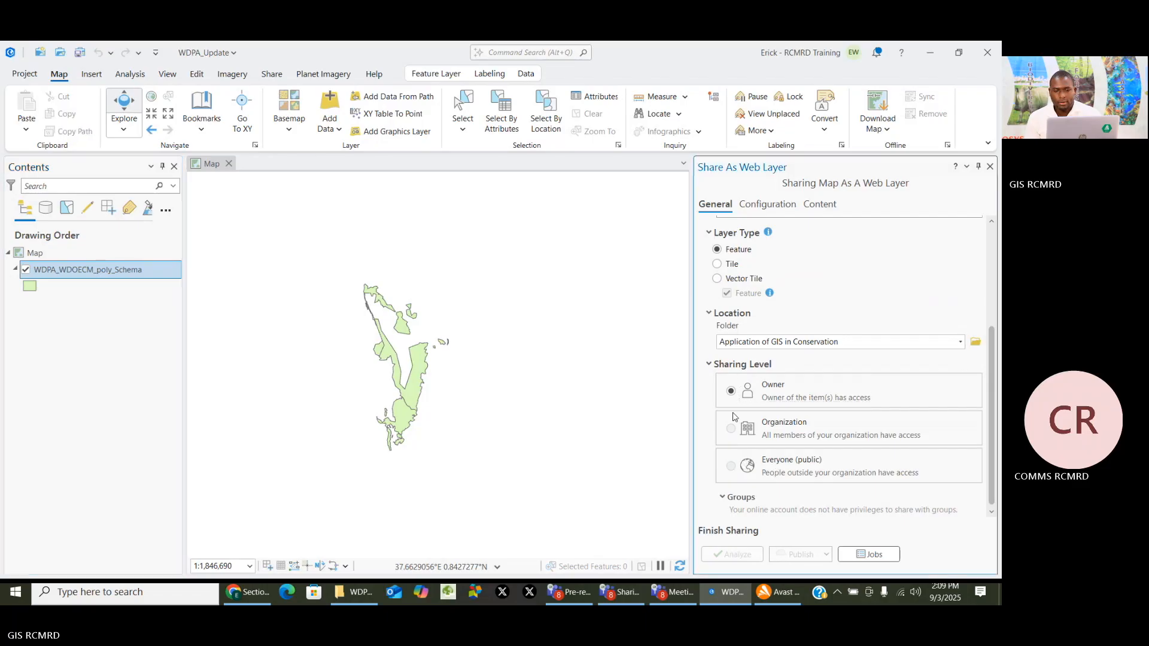
{"action": "scroll", "coordinate": [742, 296], "scroll_direction": "up", "scroll_amount": 5}
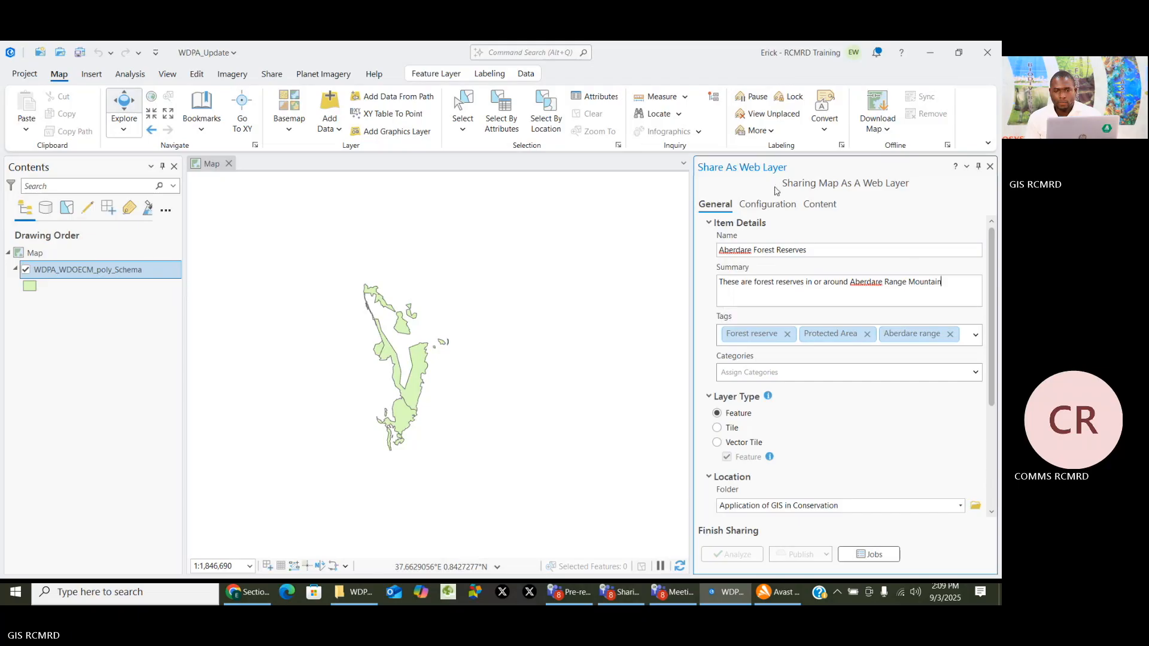
Review the web layer's configuration and content structure, and return to its general settings
{"action": "left_click", "coordinate": [774, 206]}
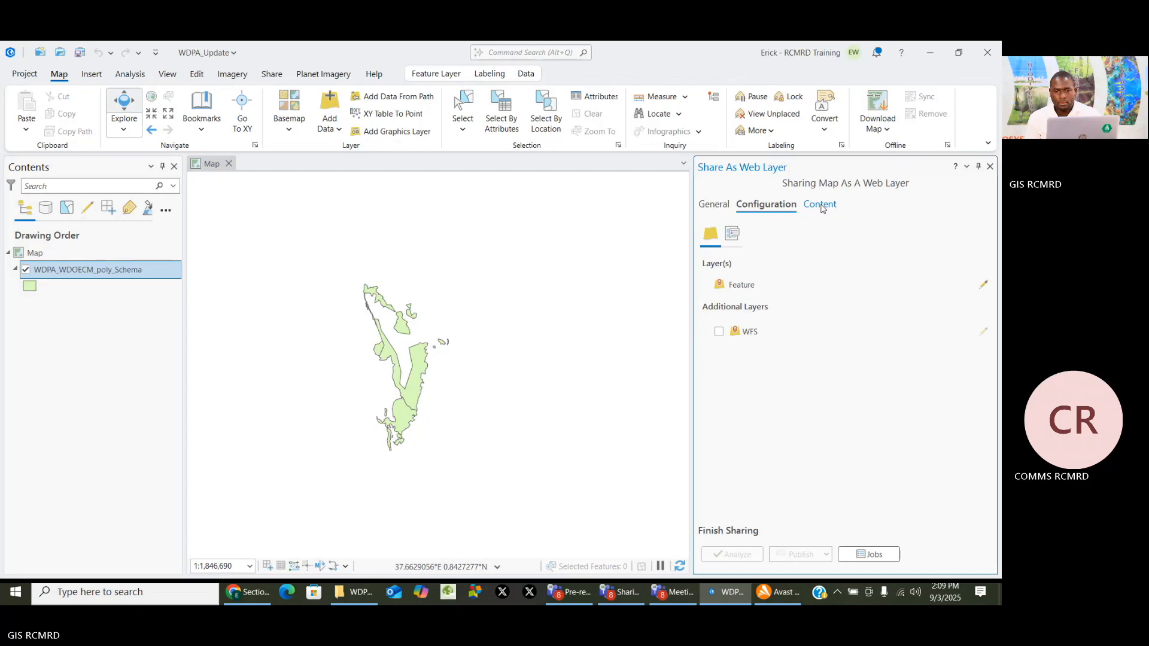
{"action": "left_click", "coordinate": [823, 207]}
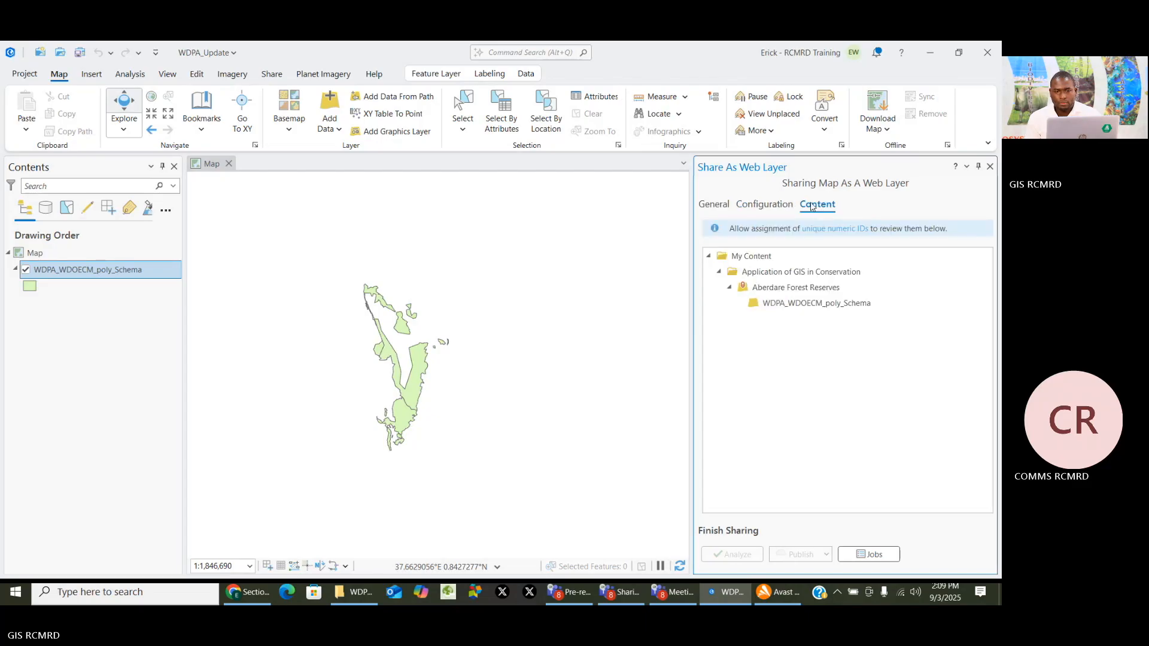
{"action": "left_click", "coordinate": [718, 206]}
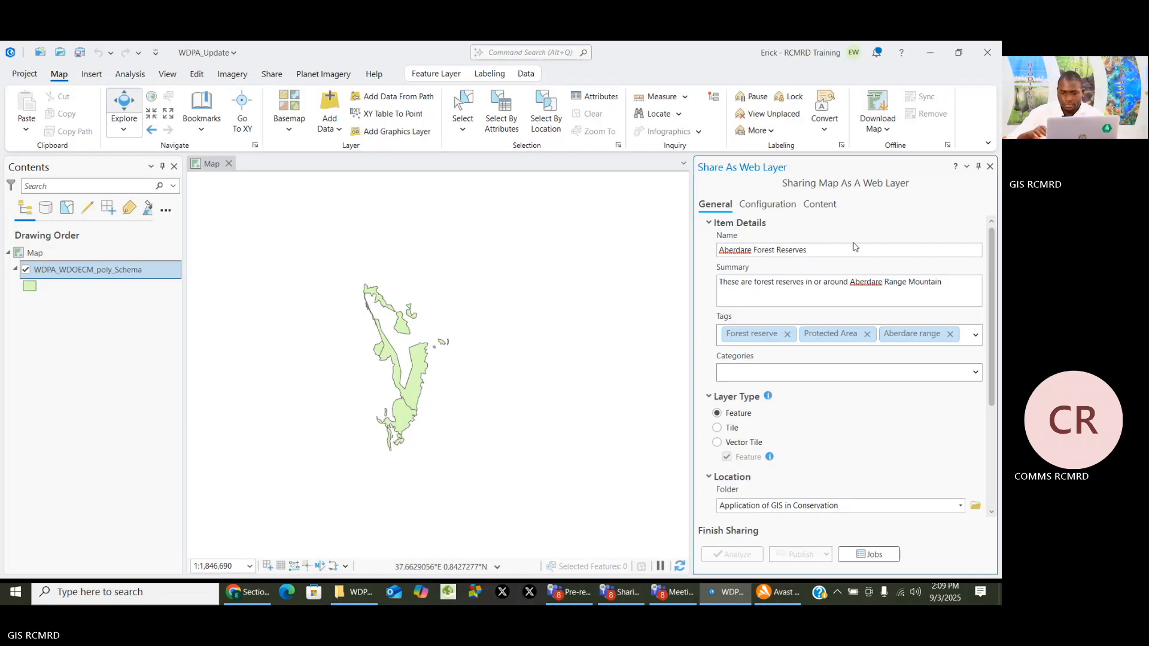
Rename the web layer as Aberdare_Forest_Reserves and check whether its remaining sharing settings allow analysis
{"action": "key", "text": "BackSpace"}
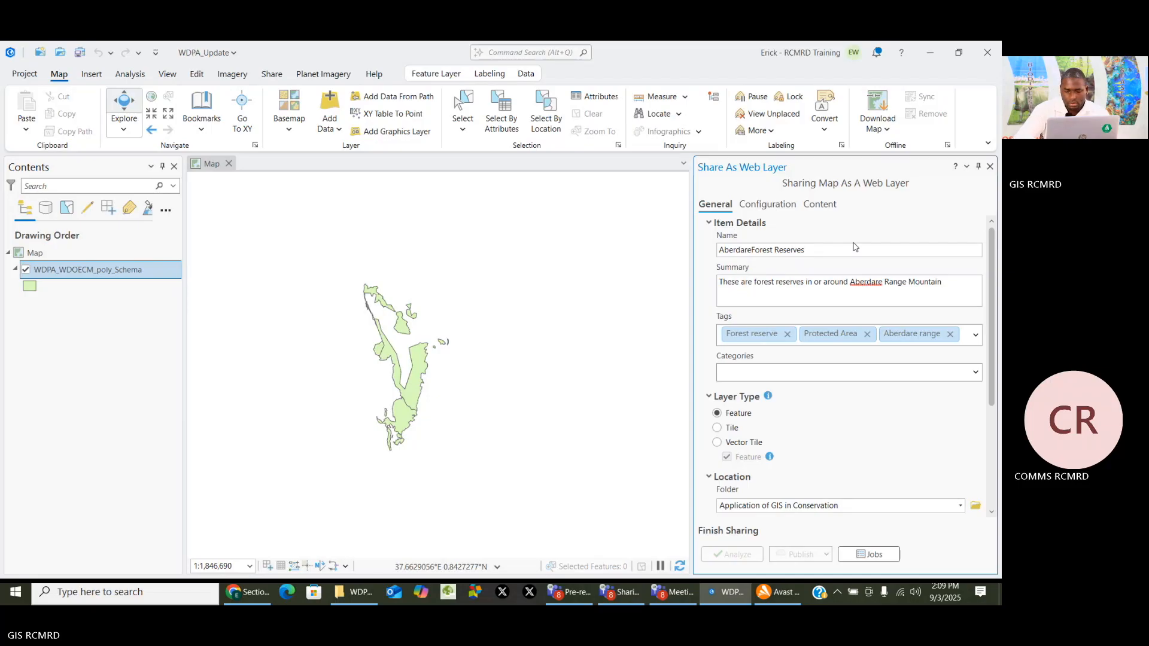
{"action": "type", "text": "_"}
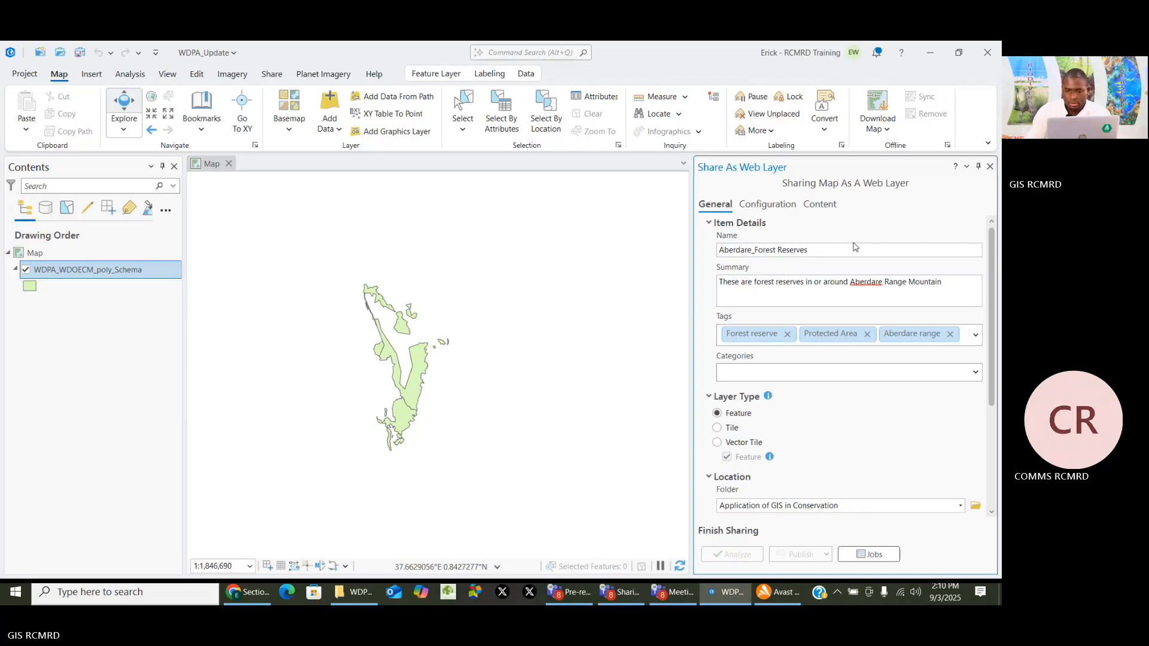
{"action": "left_click", "coordinate": [778, 250]}
{"action": "key", "text": "BackSpace"}
{"action": "type", "text": "_"}
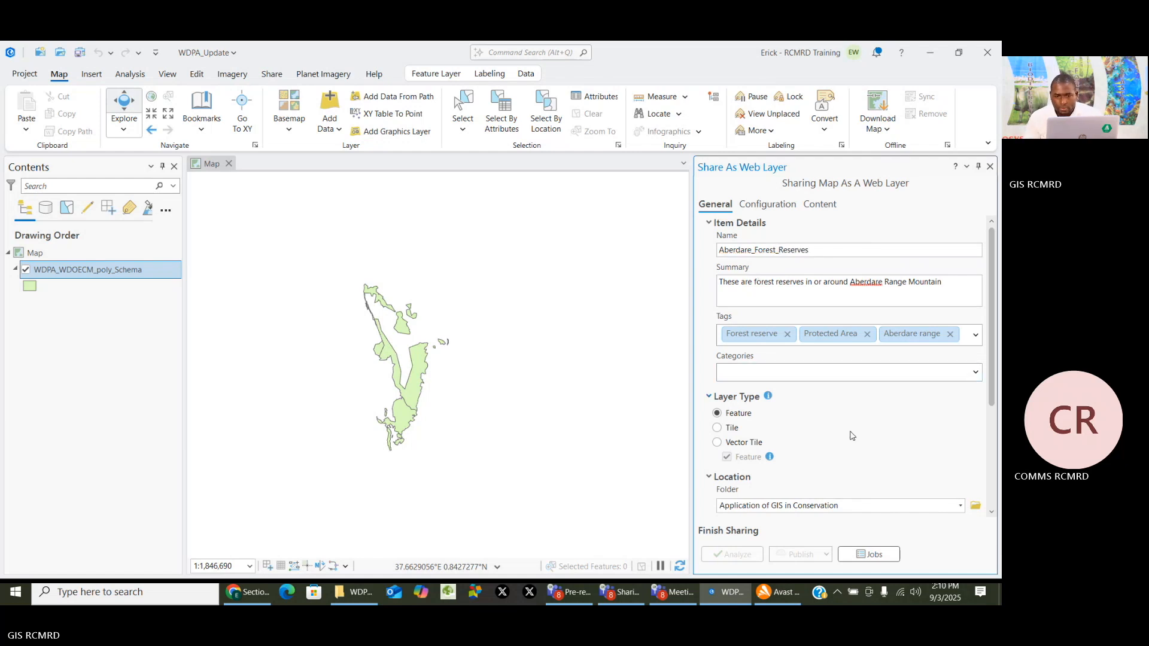
{"action": "scroll", "coordinate": [771, 443], "scroll_direction": "down", "scroll_amount": 3}
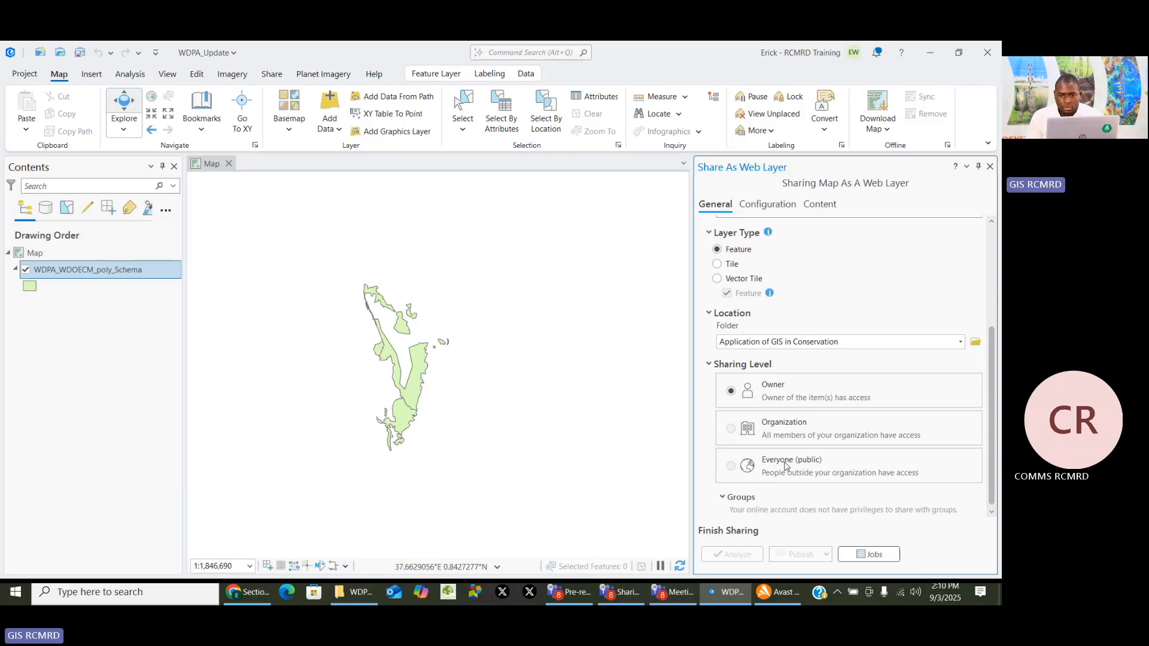
{"action": "scroll", "coordinate": [803, 288], "scroll_direction": "up", "scroll_amount": 3}
{"action": "scroll", "coordinate": [404, 385], "scroll_direction": "down", "scroll_amount": 4}
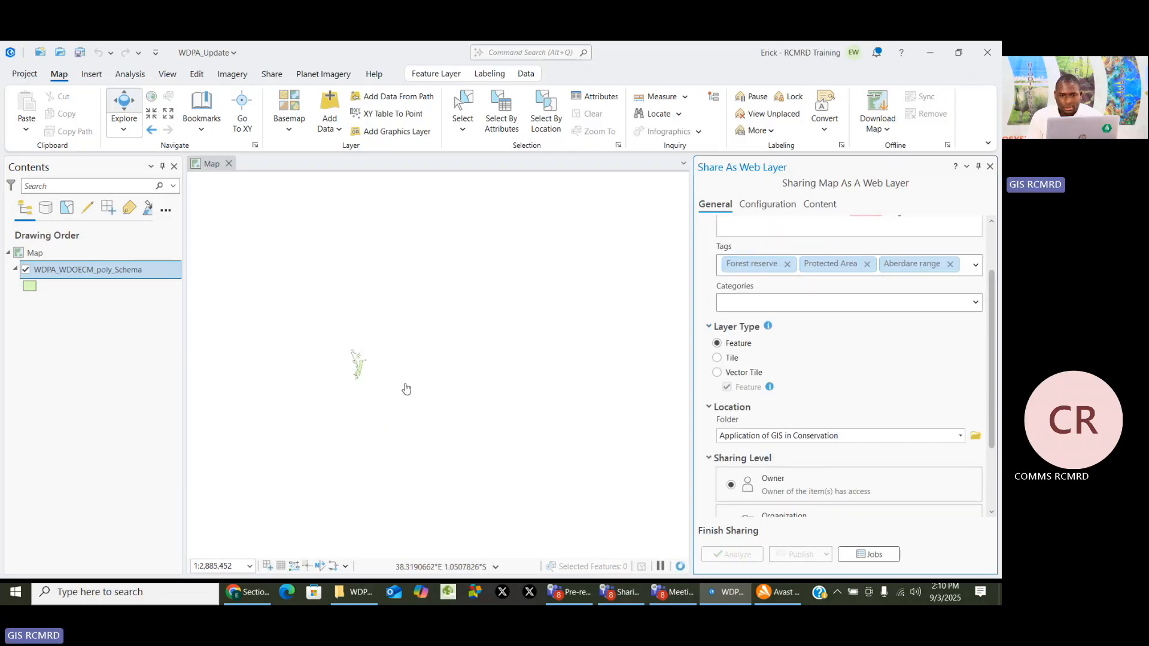
{"action": "scroll", "coordinate": [377, 374], "scroll_direction": "up", "scroll_amount": 3}
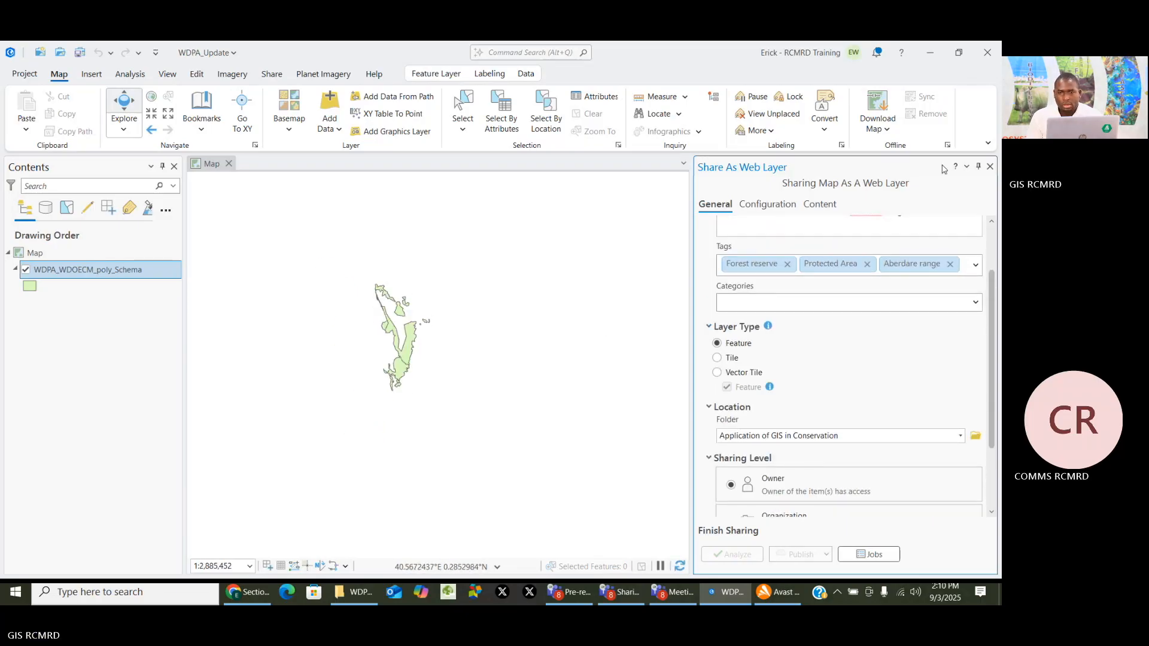
Discard the current web layer setup, start publishing a new web layer and name it Aberdare
{"action": "left_click", "coordinate": [990, 167]}
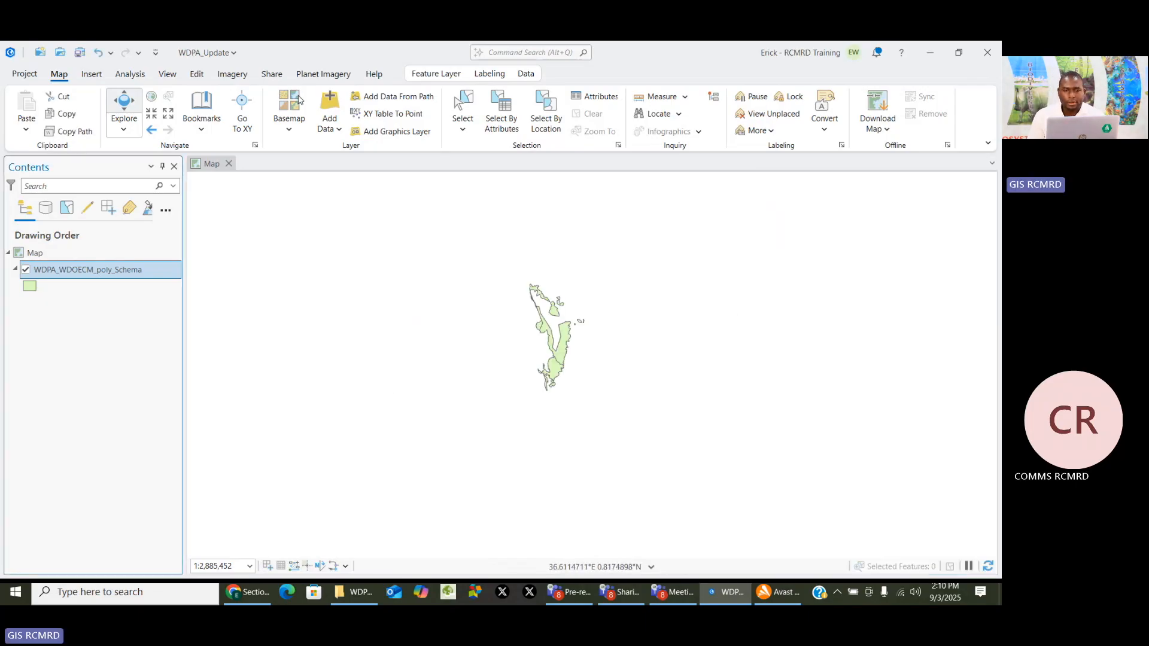
{"action": "left_click", "coordinate": [272, 74]}
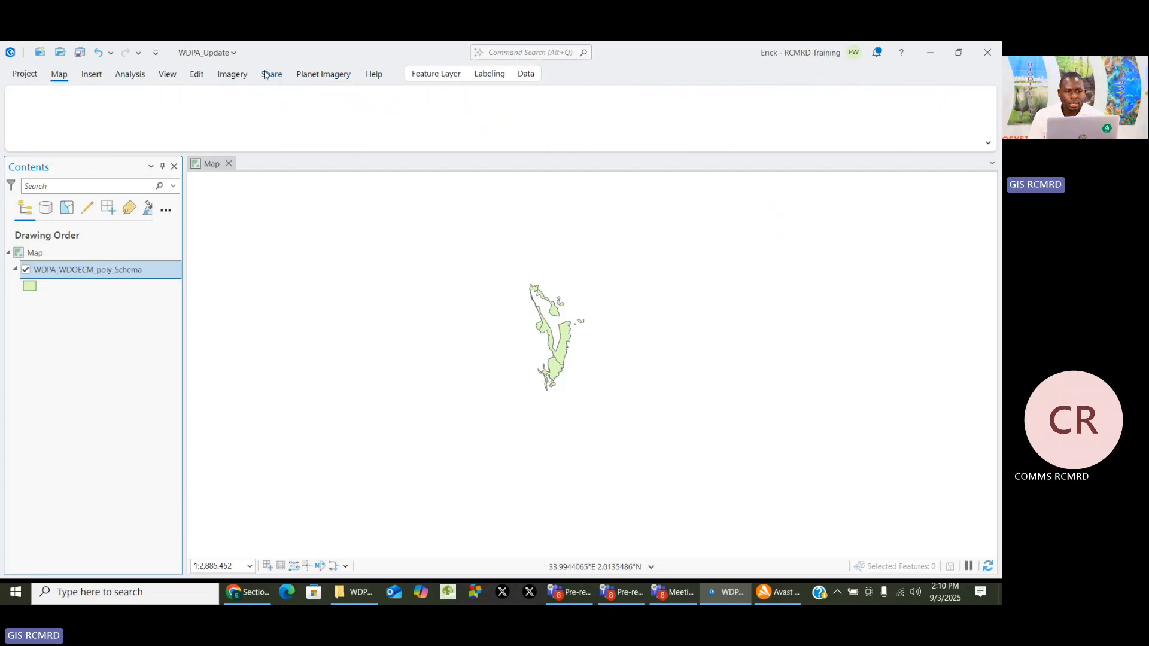
{"action": "left_click", "coordinate": [309, 130]}
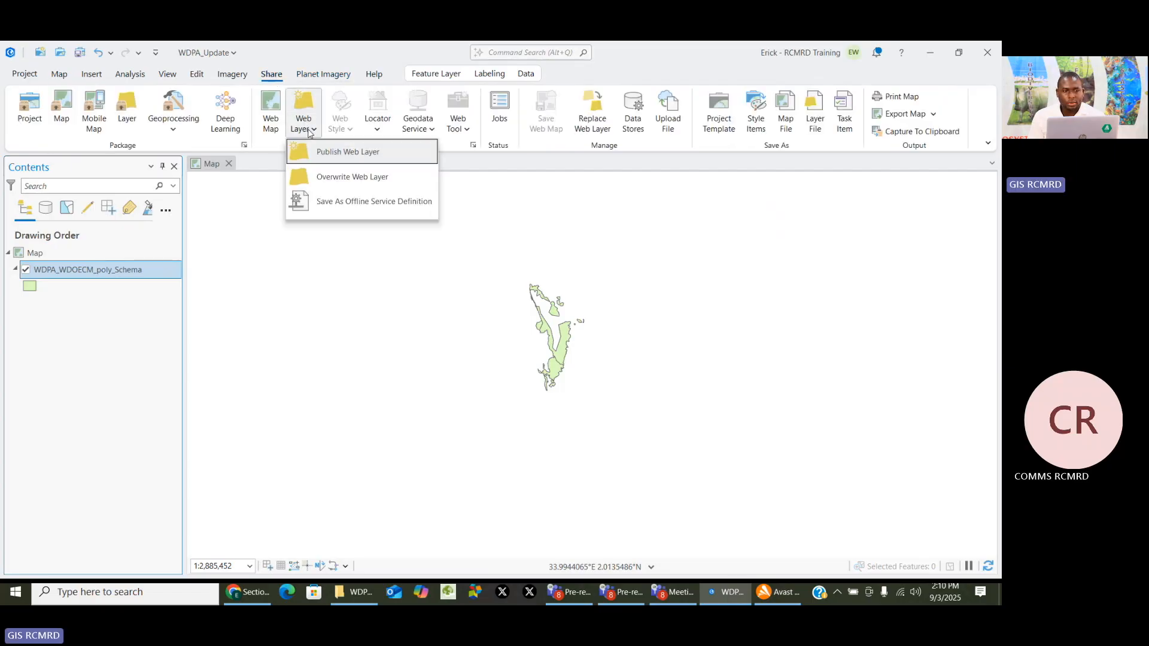
{"action": "left_click", "coordinate": [353, 153]}
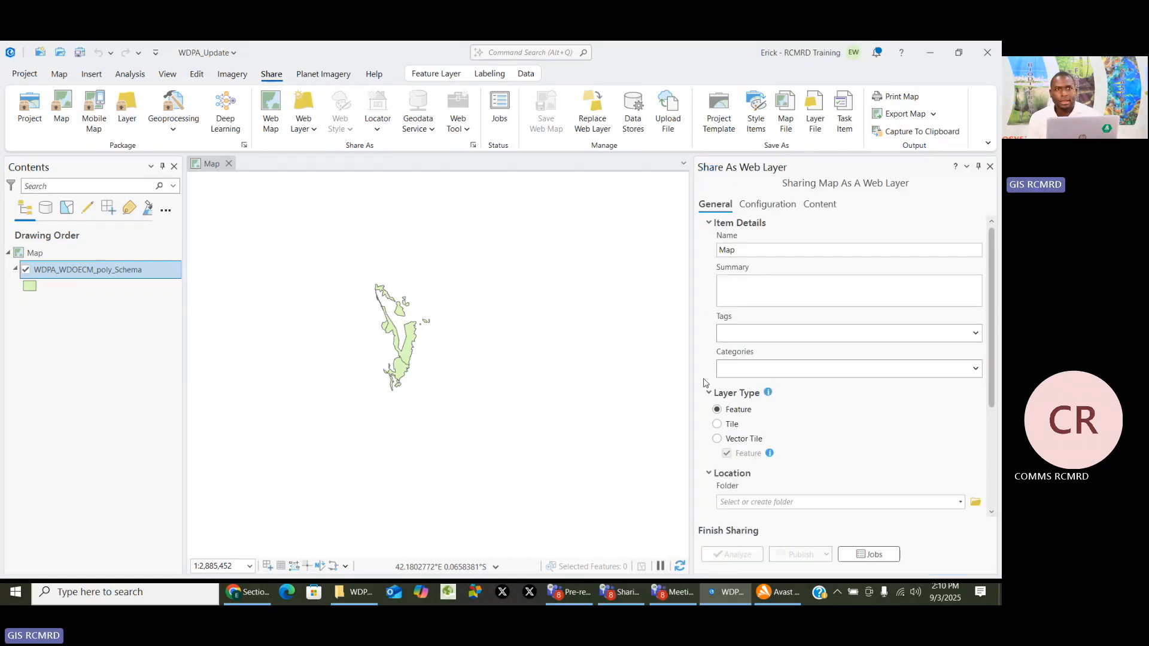
{"action": "left_click", "coordinate": [756, 249]}
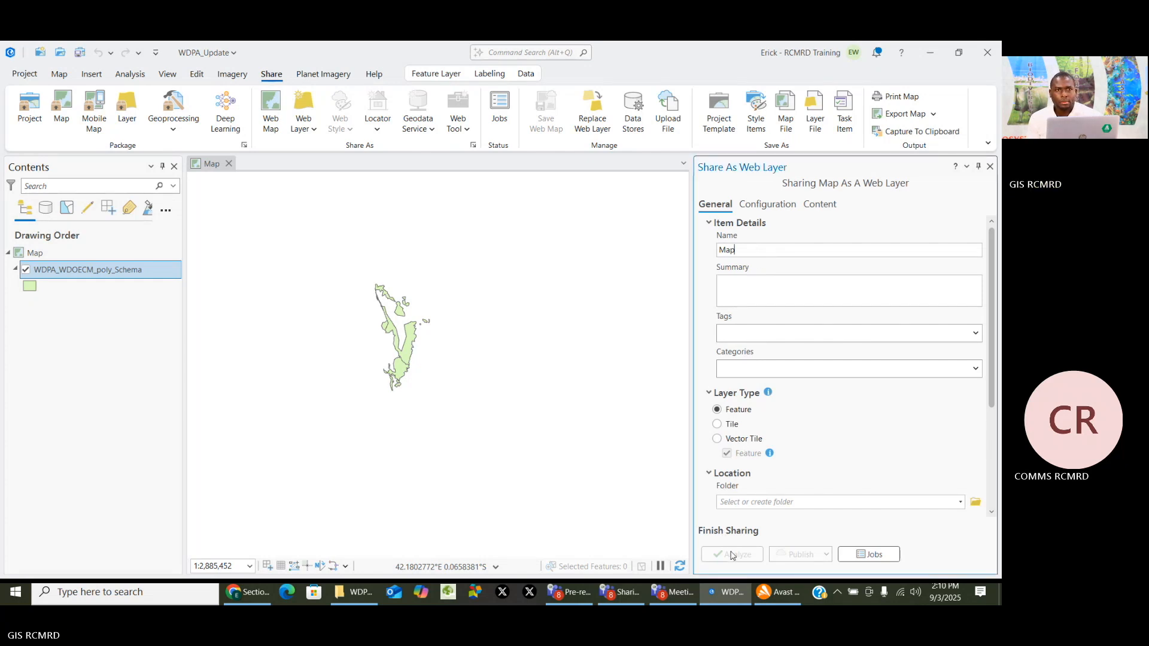
{"action": "left_click_drag", "start_coordinate": [737, 250], "coordinate": [677, 243]}
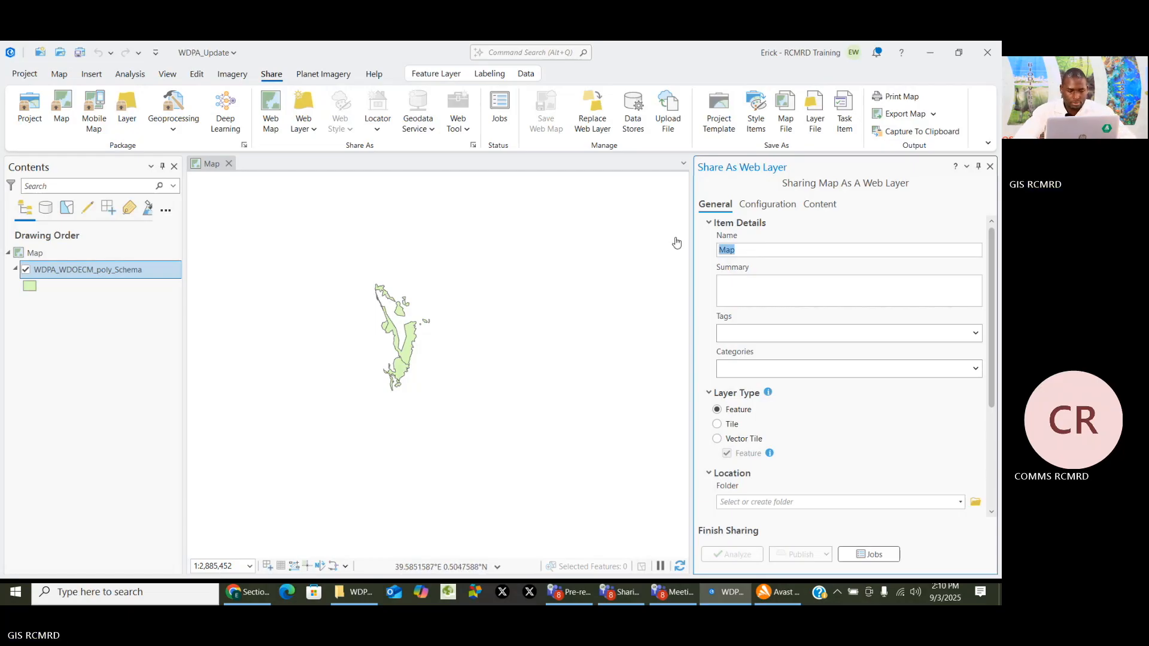
{"action": "type", "text": "Aberdar"}
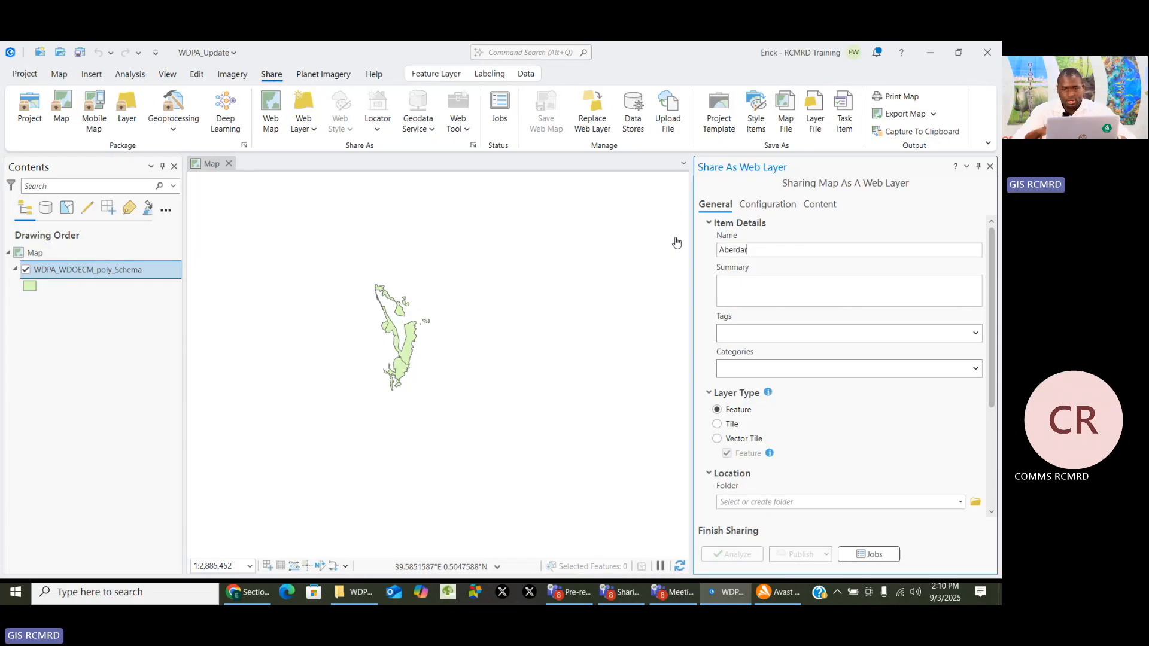
{"action": "type", "text": "e"}
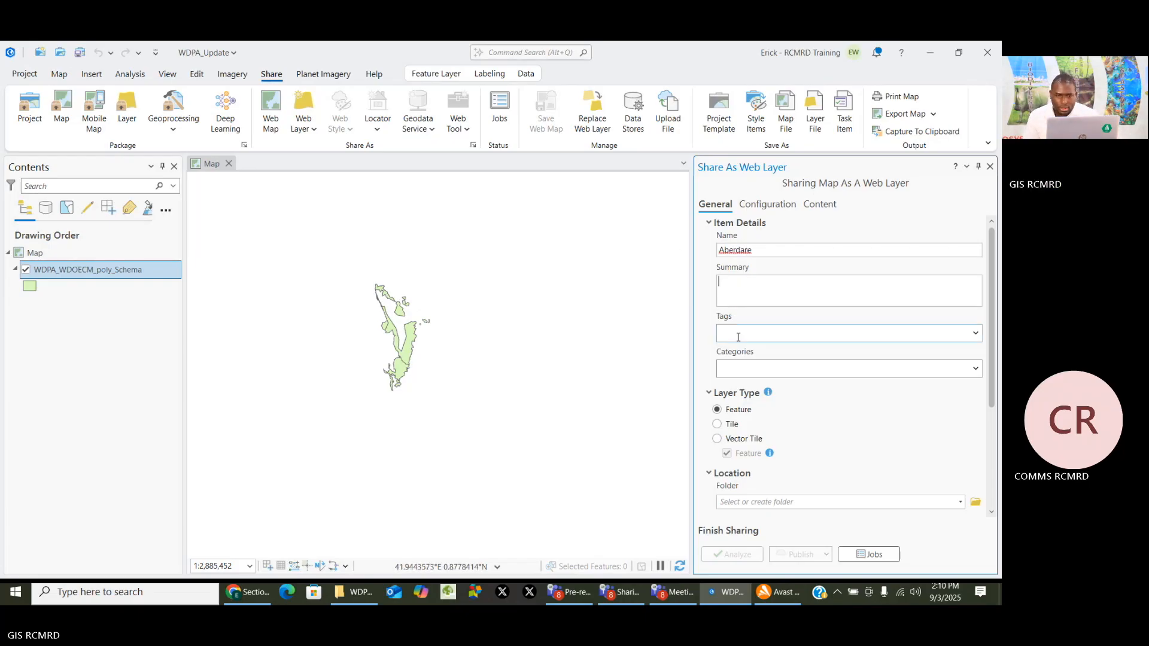
Enter 'Forest Reserves in Kenya' as the web layer's summary
{"action": "left_click", "coordinate": [767, 289]}
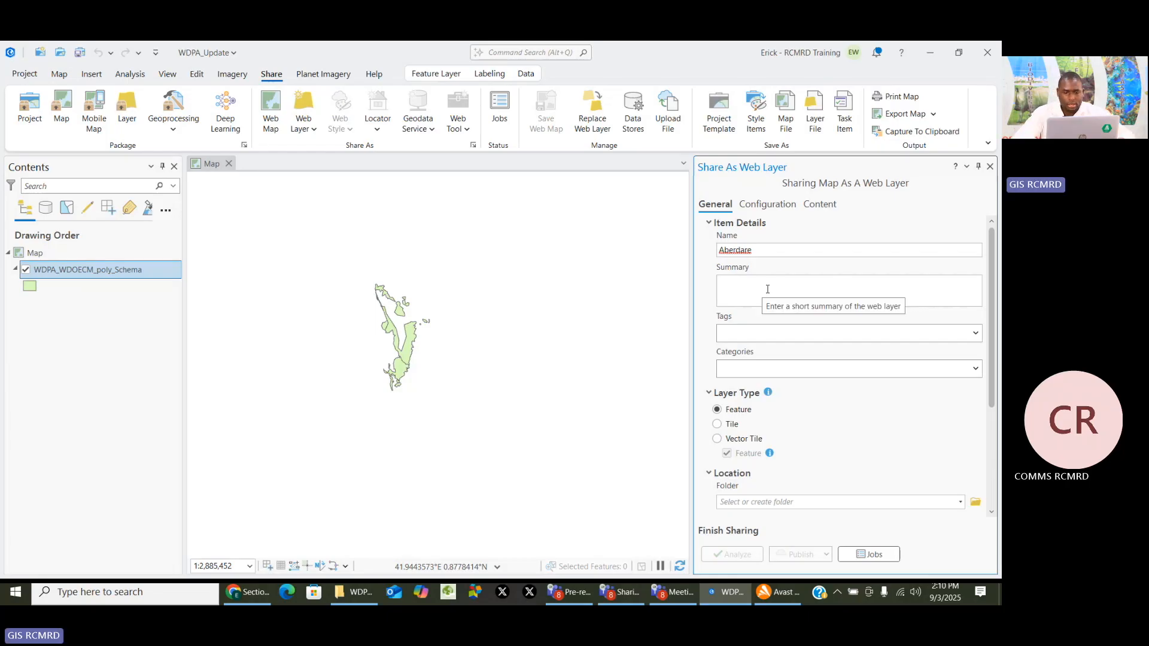
{"action": "type", "text": "Forest"}
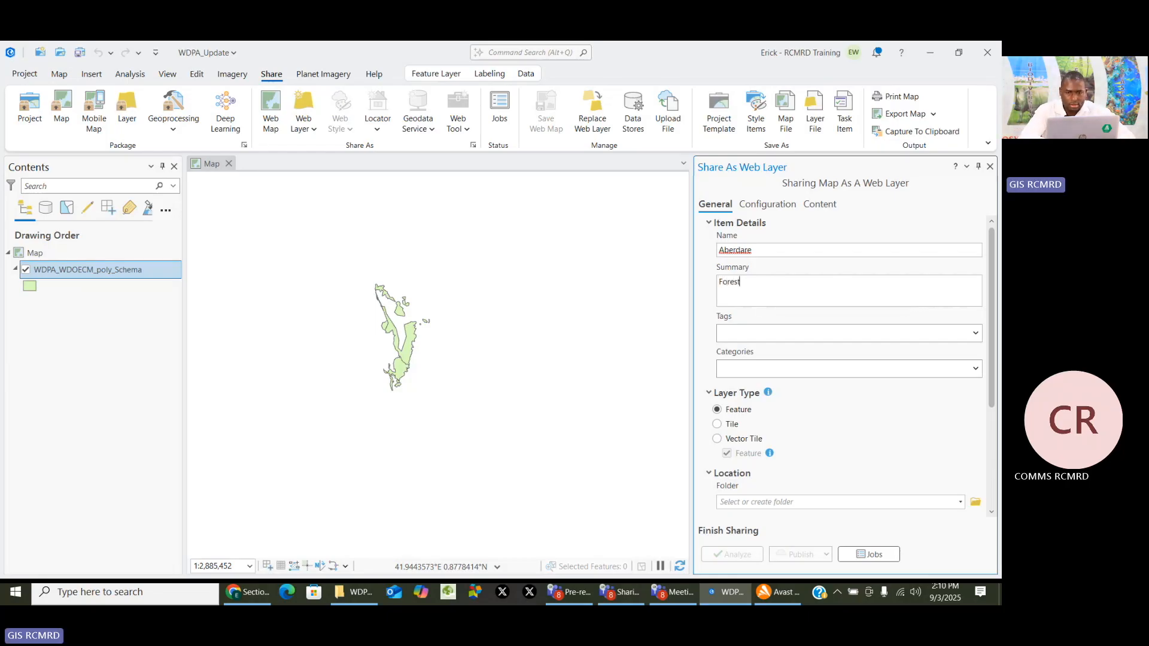
{"action": "type", "text": " Reserve"}
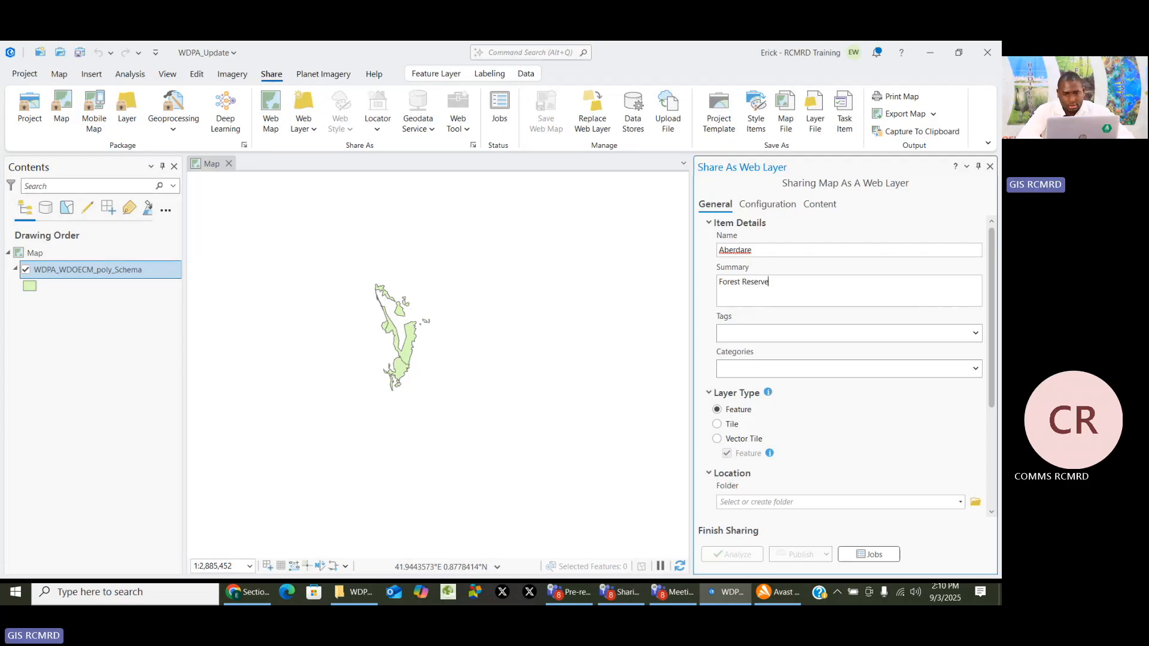
{"action": "type", "text": "s in Kenya"}
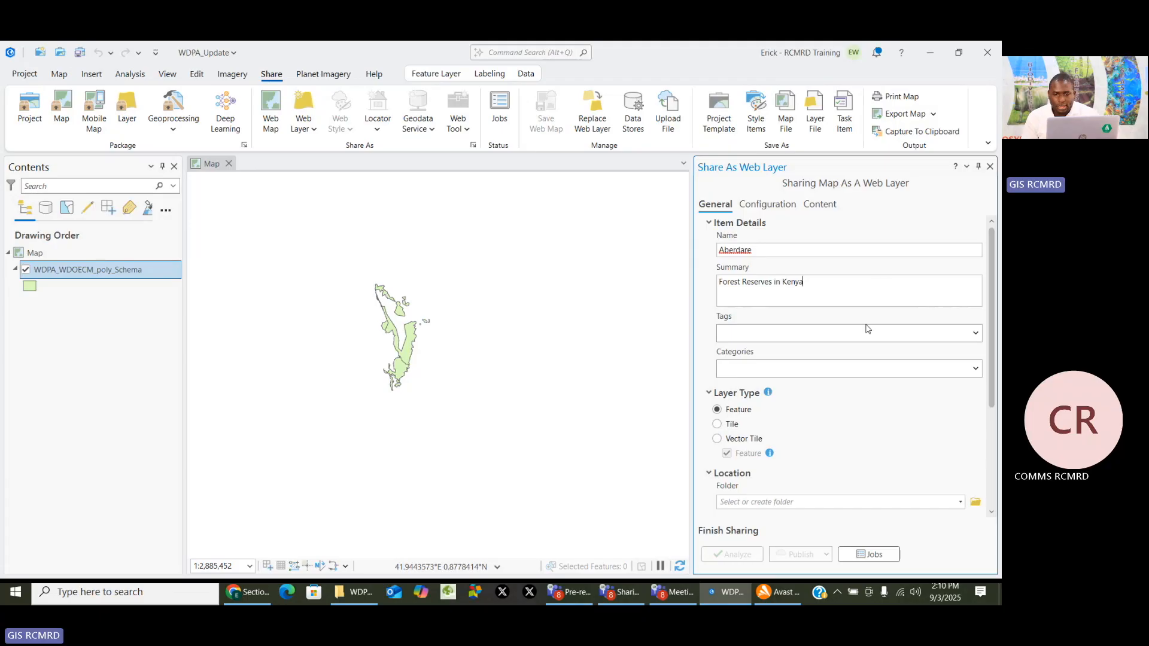
Add the tags 'Forest Reserves' and 'protected areas' to the web layer and check the available categories
{"action": "left_click", "coordinate": [976, 334]}
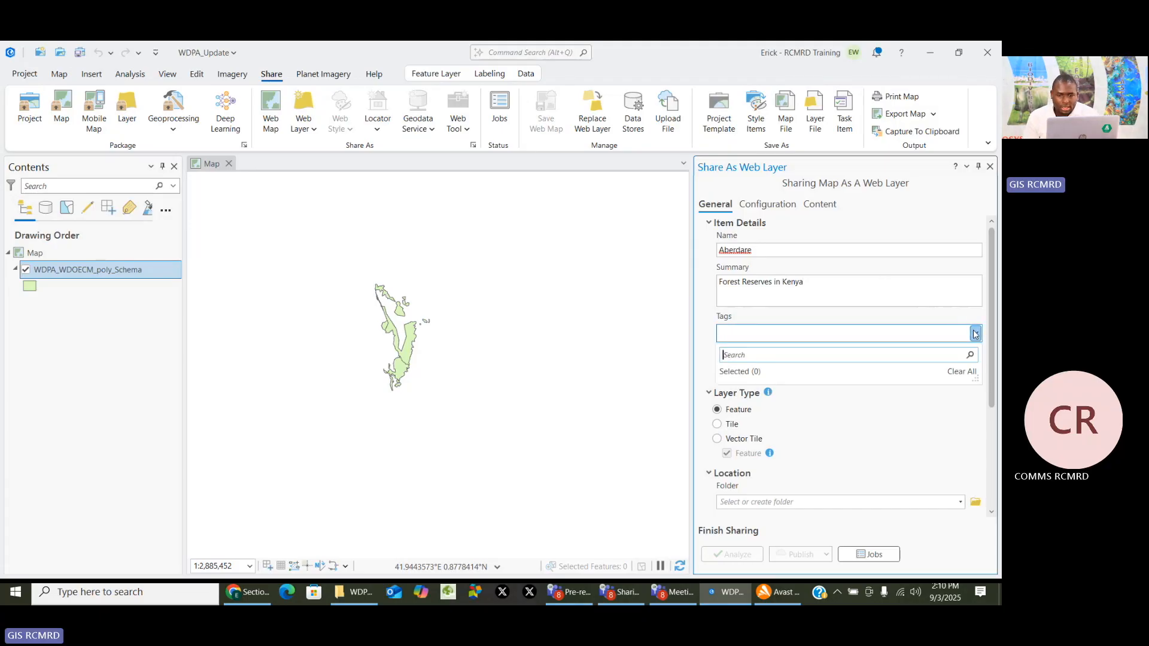
{"action": "left_click", "coordinate": [877, 330]}
{"action": "type", "text": "Forest R"}
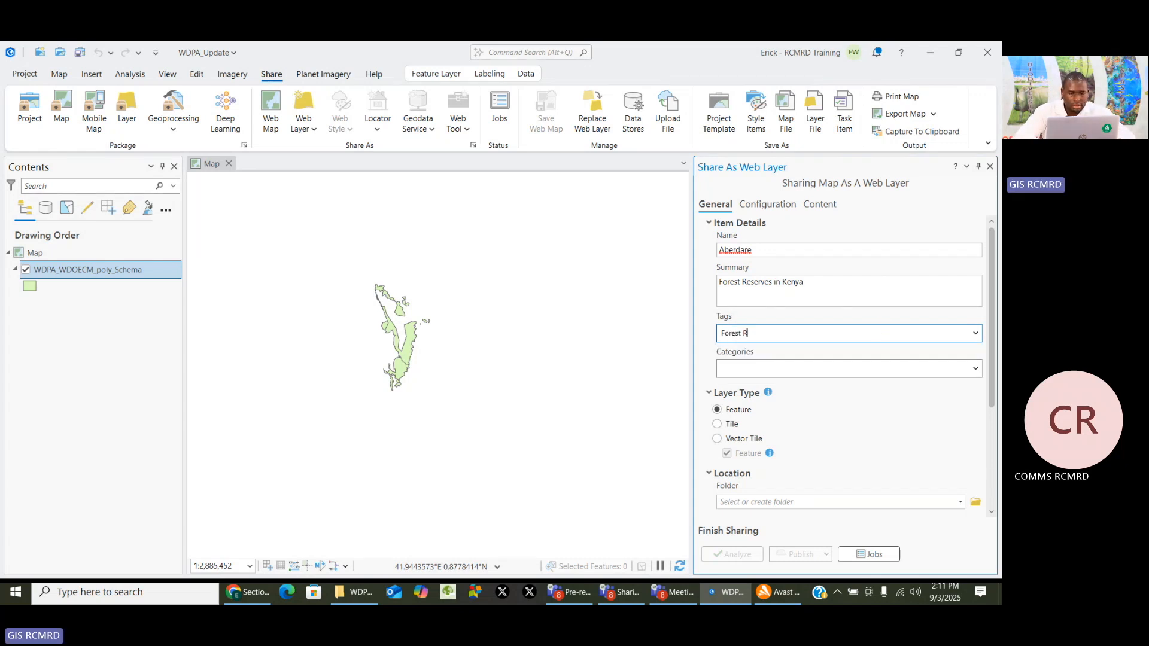
{"action": "type", "text": "eser"}
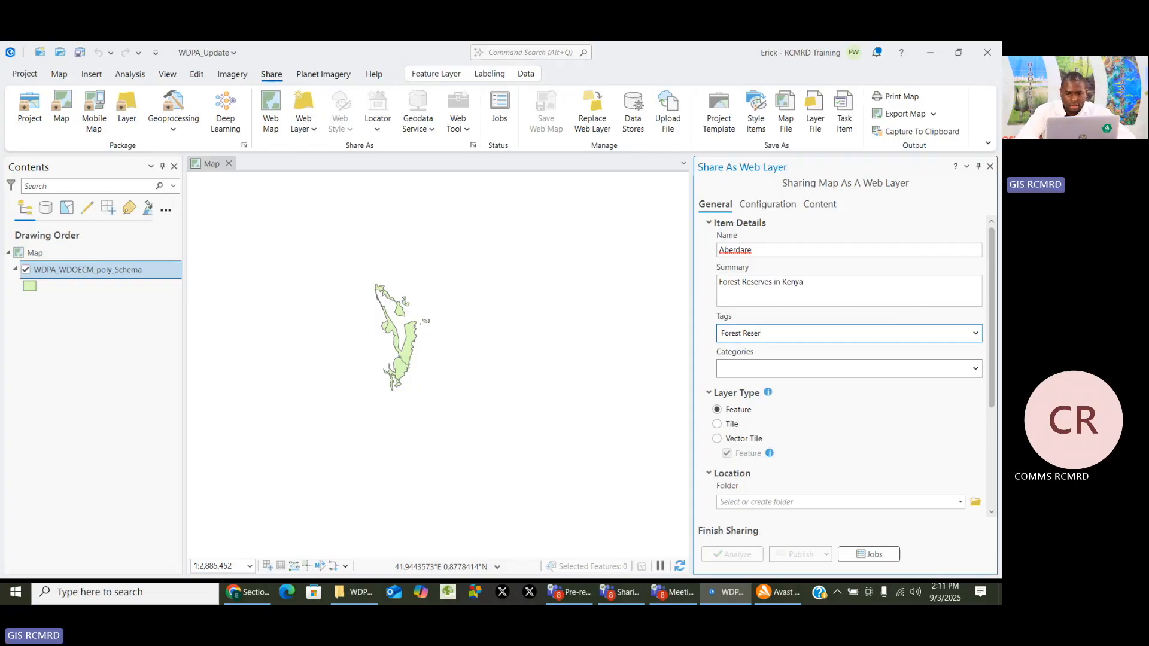
{"action": "type", "text": "ves, protected a"}
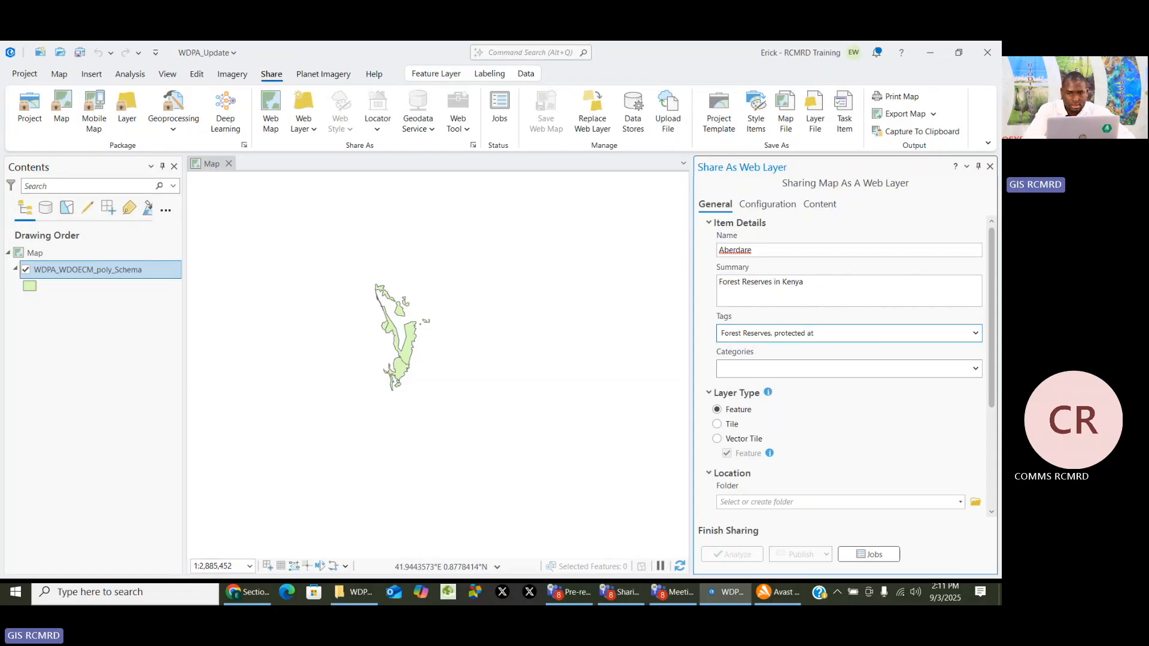
{"action": "type", "text": "reas,"}
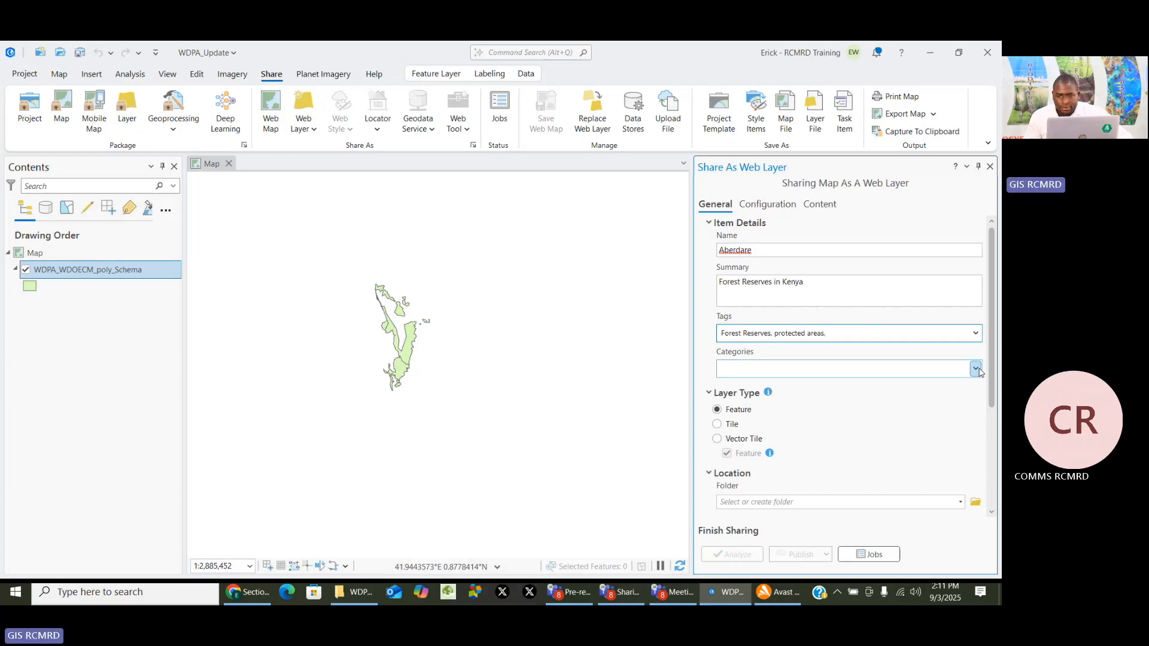
{"action": "left_click", "coordinate": [977, 369]}
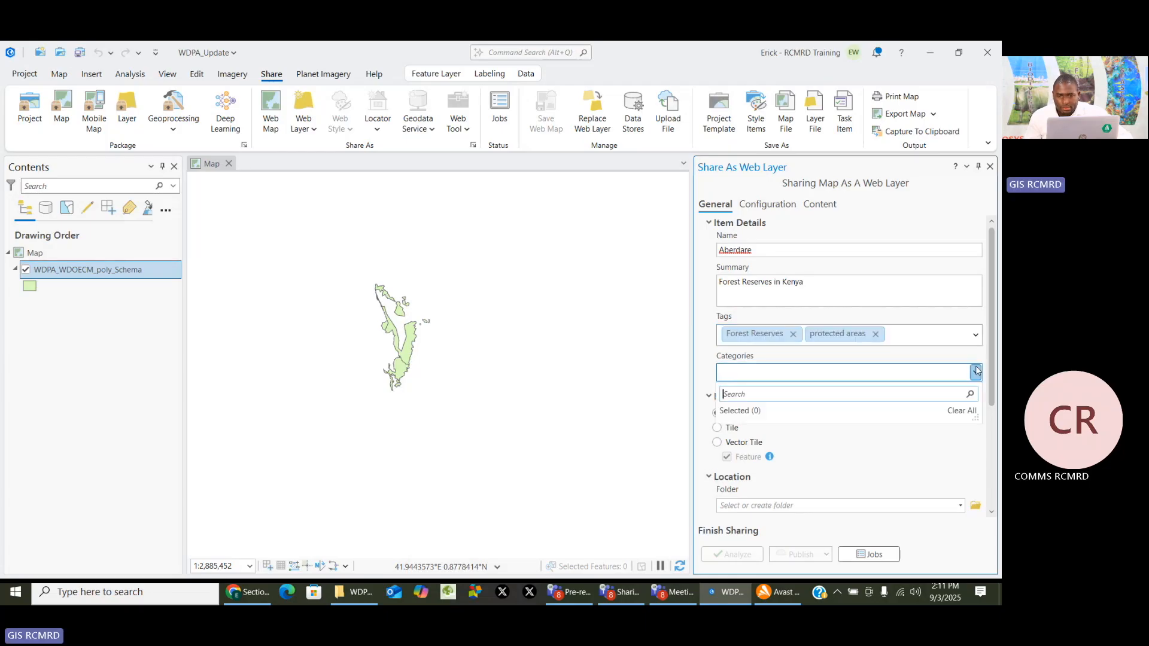
{"action": "left_click", "coordinate": [832, 458]}
Select Owner as the sharing level and set the web layer's location to the account's root folder
{"action": "scroll", "coordinate": [838, 456], "scroll_direction": "down", "scroll_amount": 3}
{"action": "scroll", "coordinate": [839, 456], "scroll_direction": "down", "scroll_amount": 1}
{"action": "left_click", "coordinate": [731, 393]}
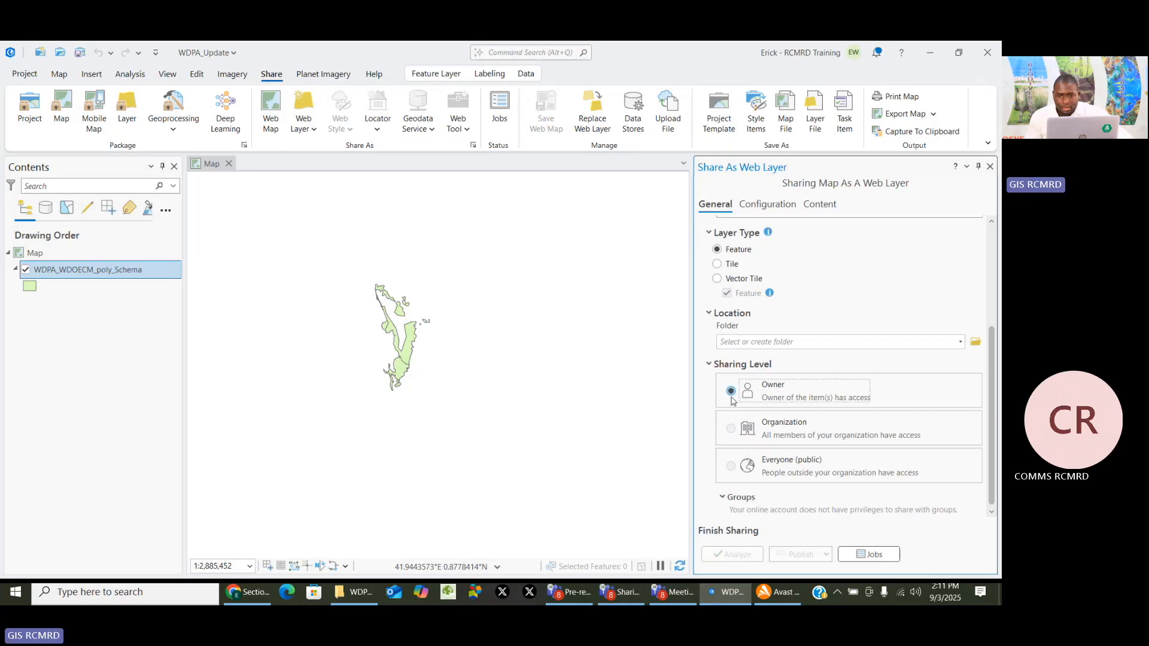
{"action": "left_click", "coordinate": [961, 341]}
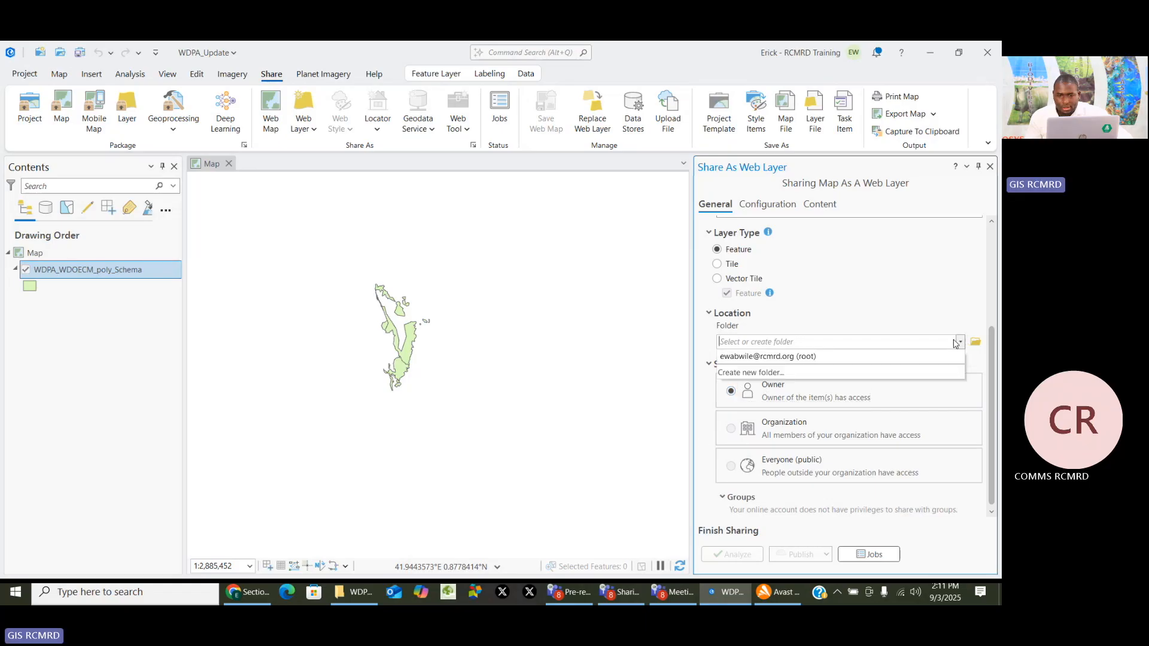
{"action": "left_click", "coordinate": [895, 357]}
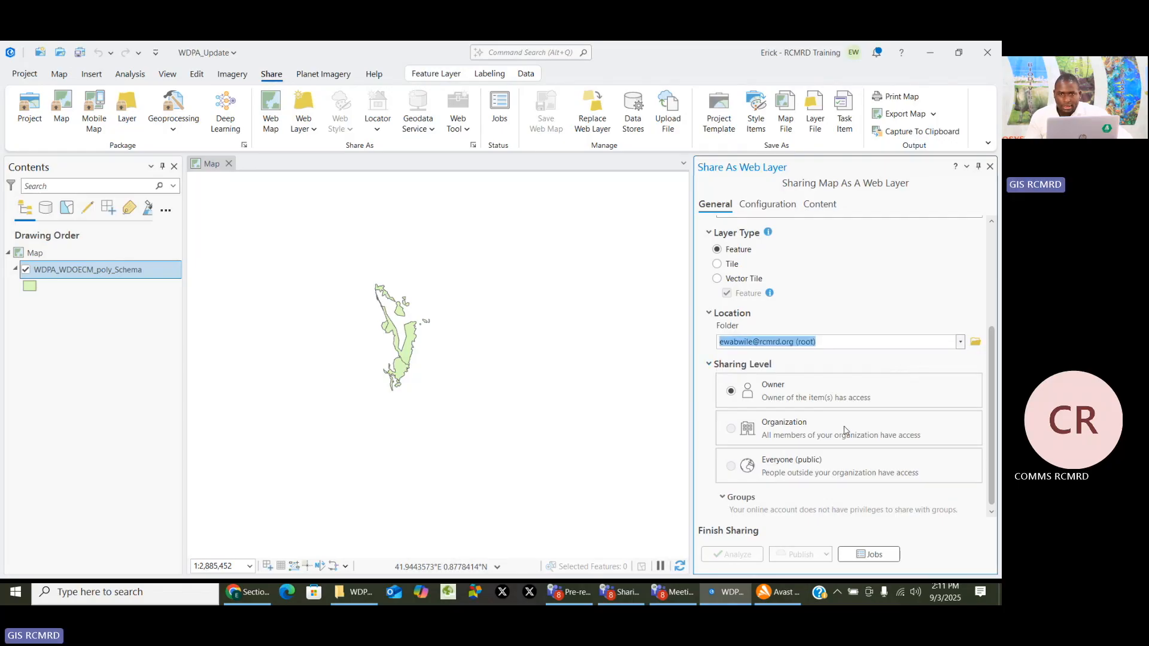
{"action": "mouse_move", "coordinate": [750, 466]}
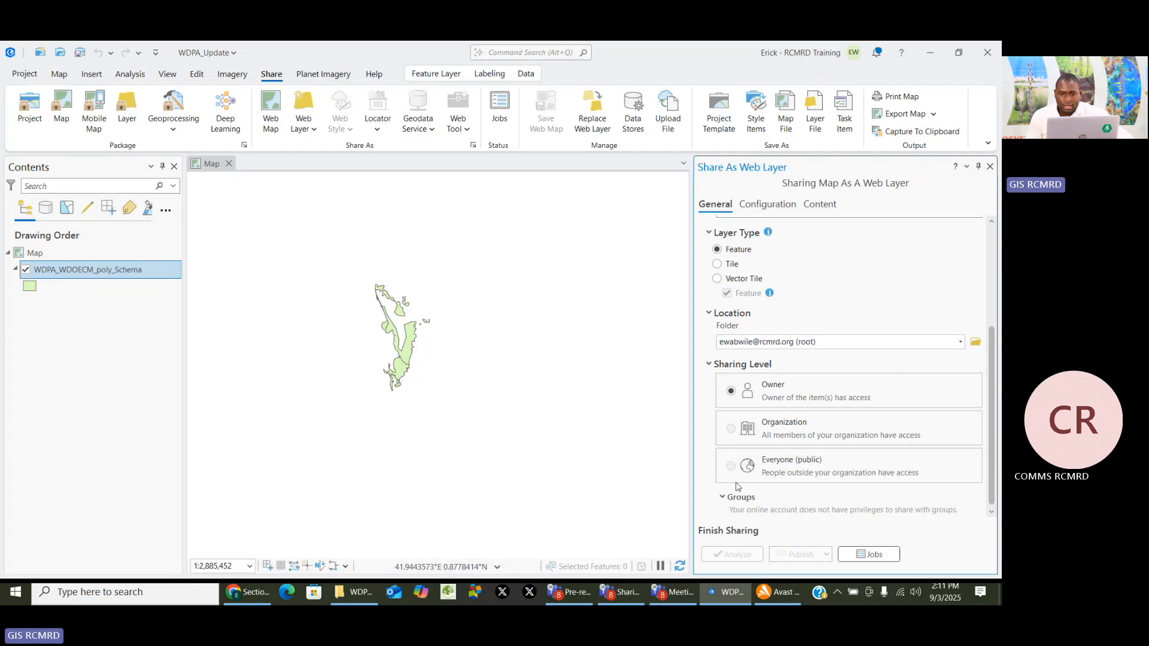
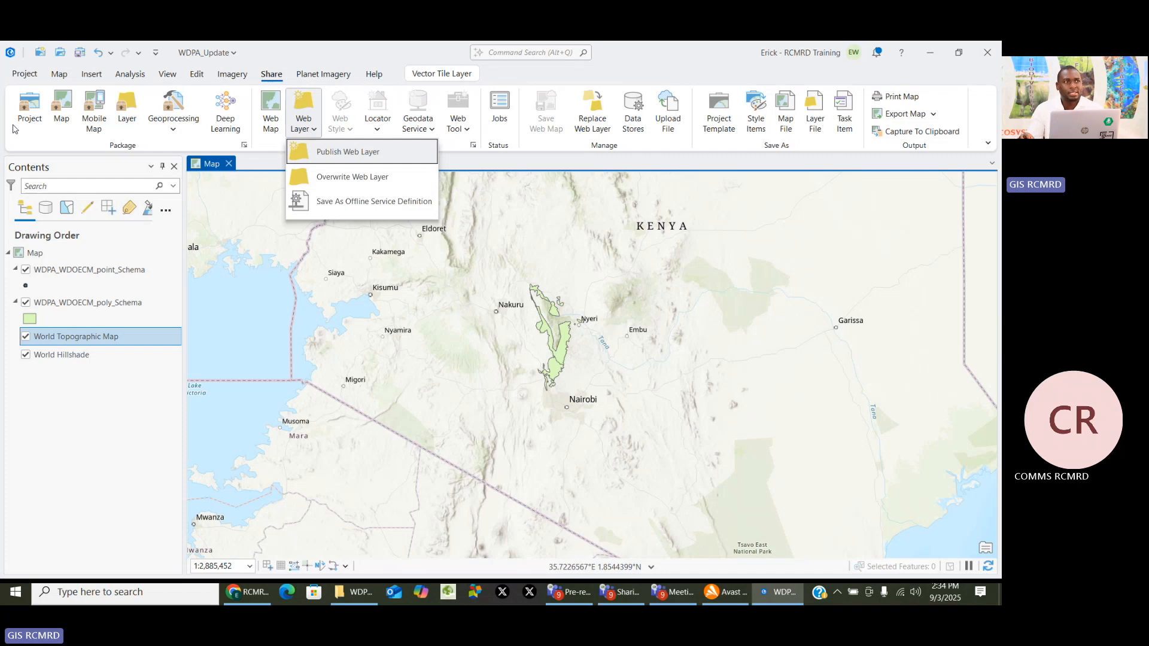
Remove the WDPA_WDOECM_point_Schema layer from the map
{"action": "left_click", "coordinate": [103, 411]}
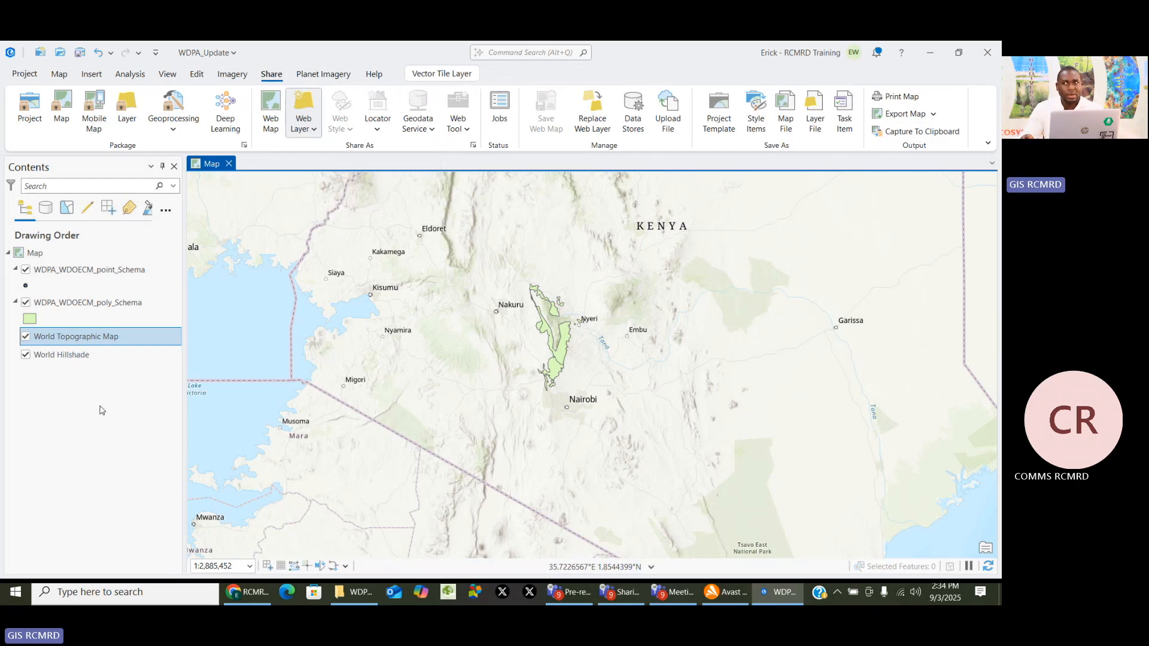
{"action": "left_click", "coordinate": [68, 273]}
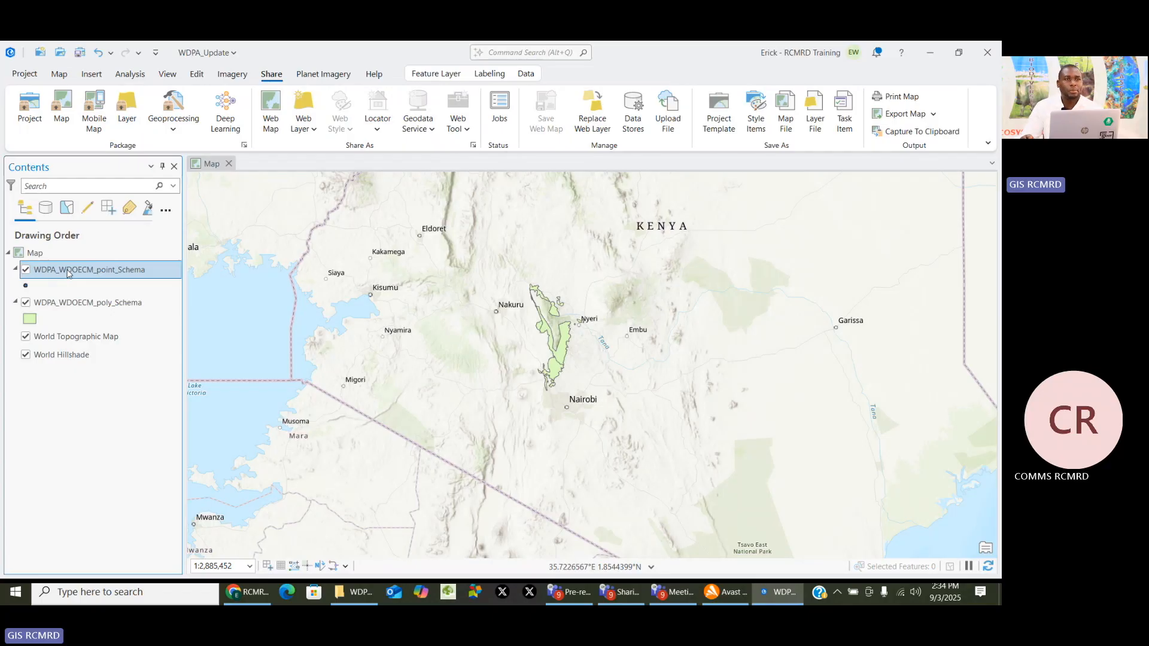
{"action": "right_click", "coordinate": [67, 274]}
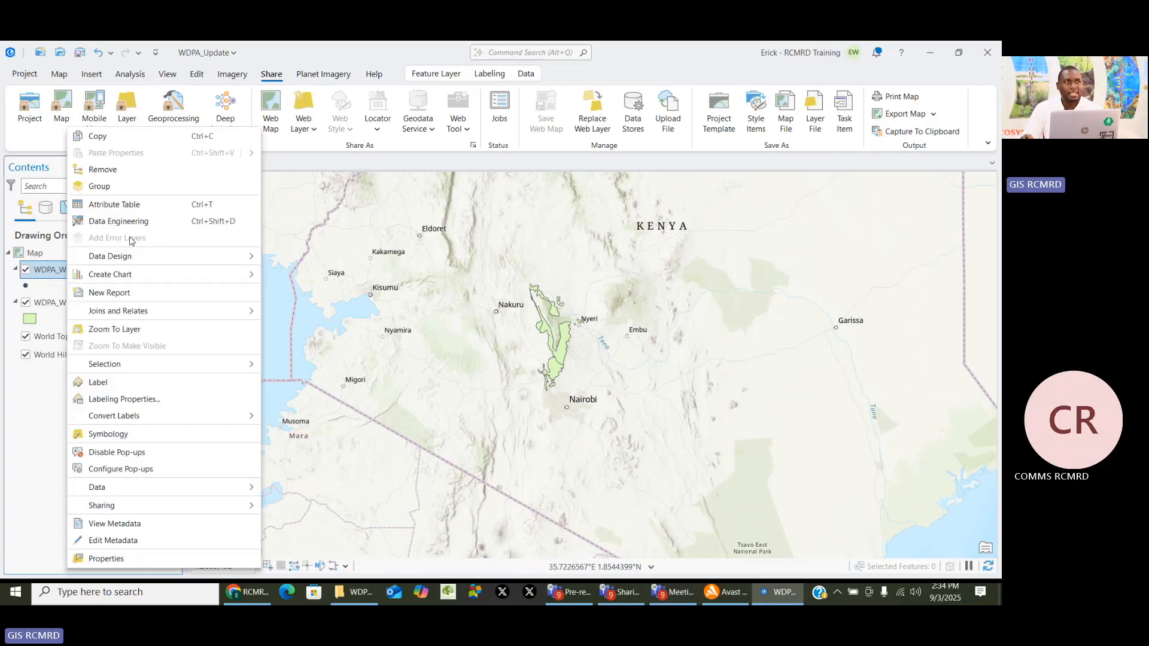
{"action": "left_click", "coordinate": [127, 173]}
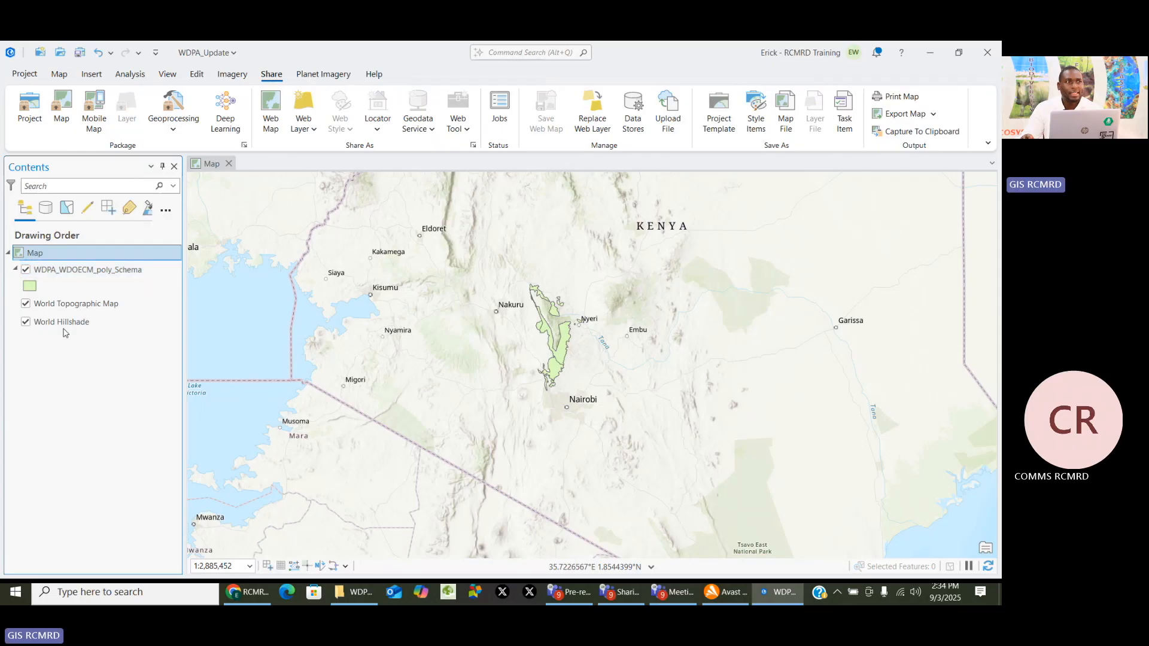
Remove the World Topographic Map and World Hillshade basemap layers from the map together
{"action": "left_click", "coordinate": [66, 304]}
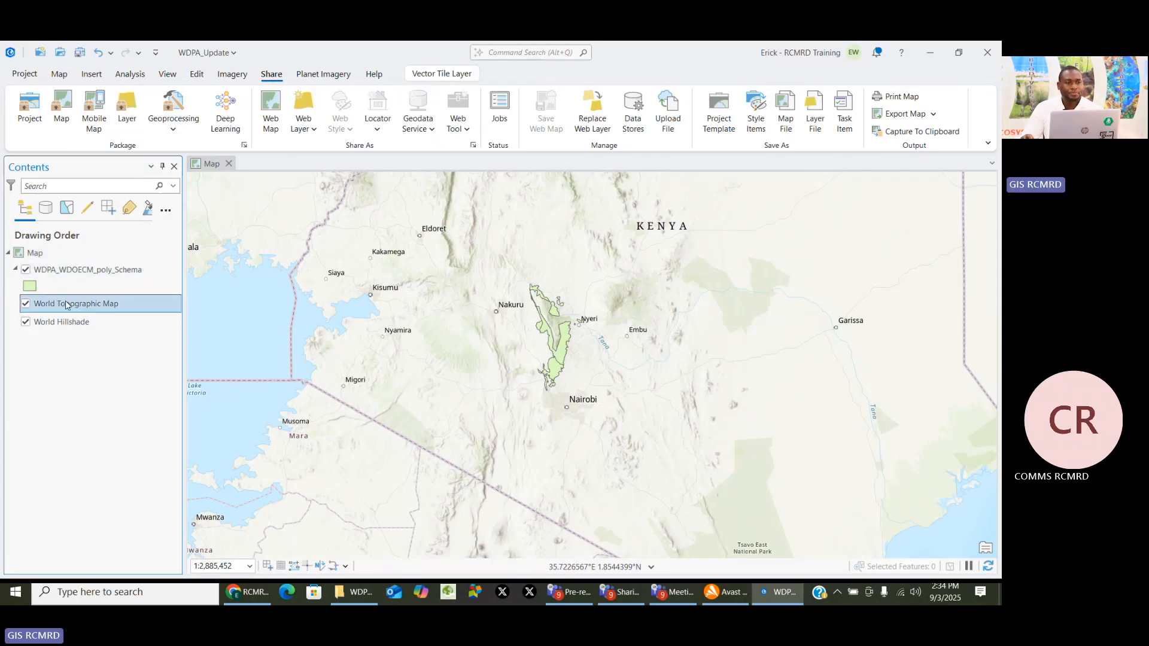
{"action": "left_click", "coordinate": [67, 322], "text": "ctrl"}
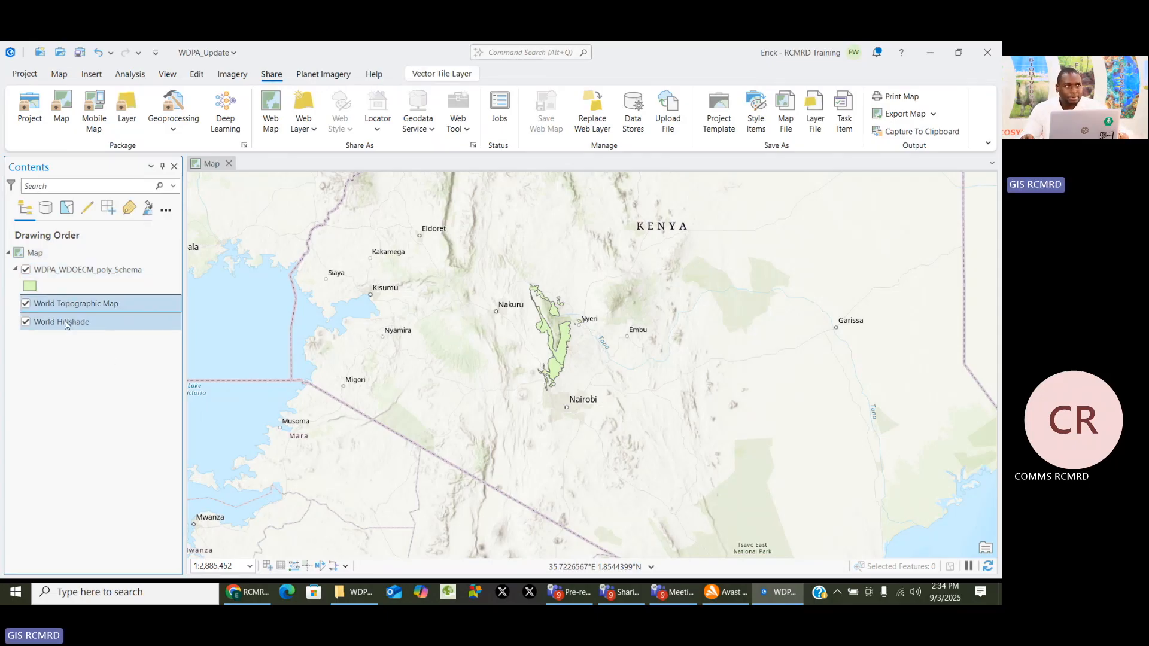
{"action": "right_click", "coordinate": [67, 305]}
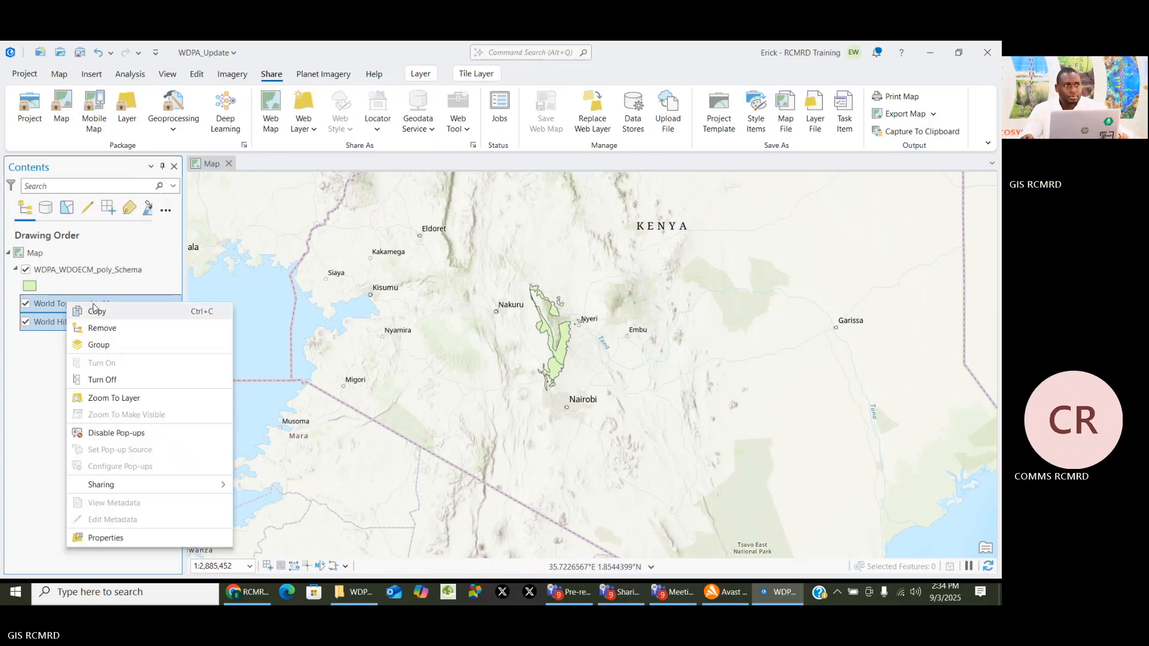
{"action": "left_click", "coordinate": [104, 327]}
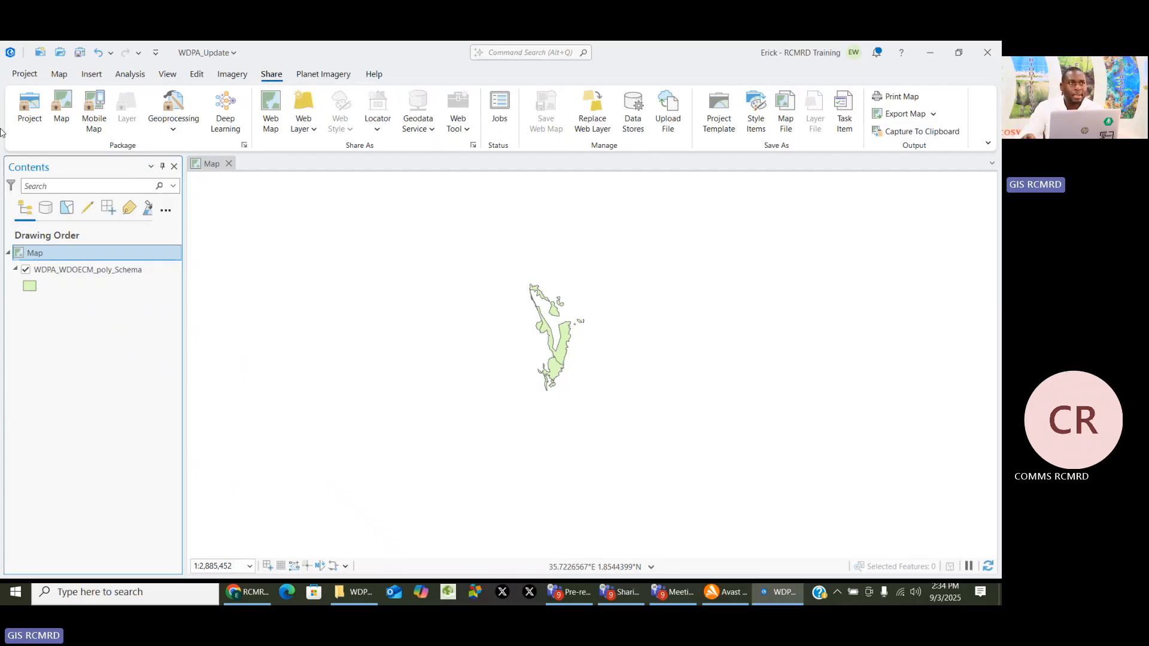
Start publishing the map as a new web layer and name it Aberdare_forest_reserves
{"action": "left_click", "coordinate": [316, 130]}
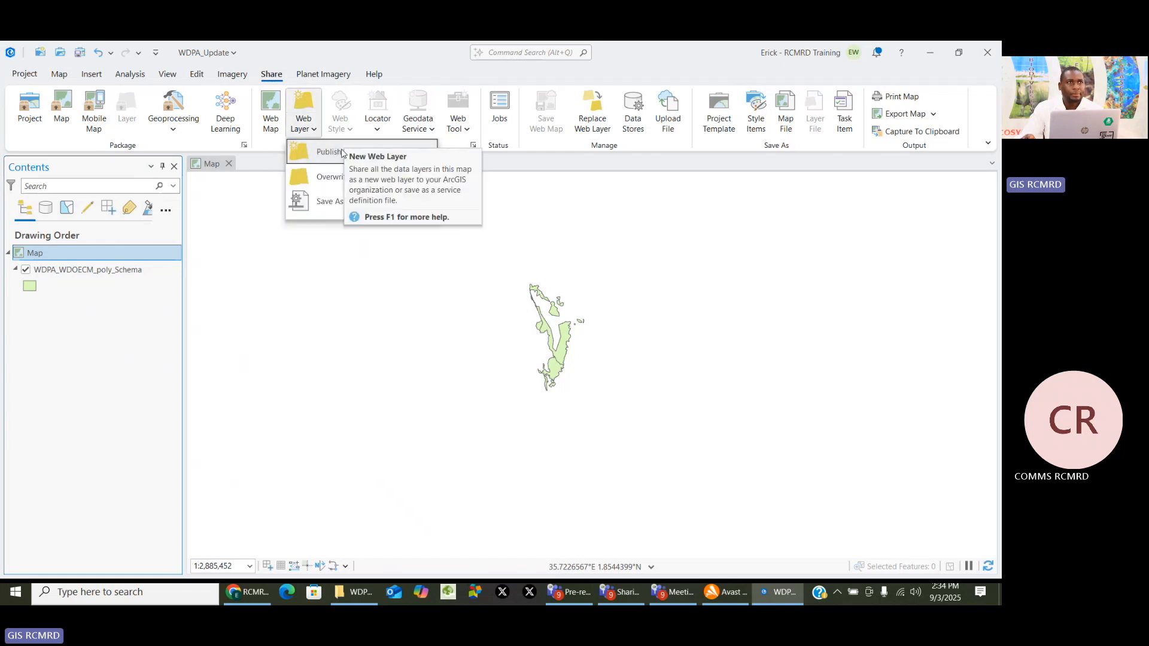
{"action": "left_click", "coordinate": [330, 152]}
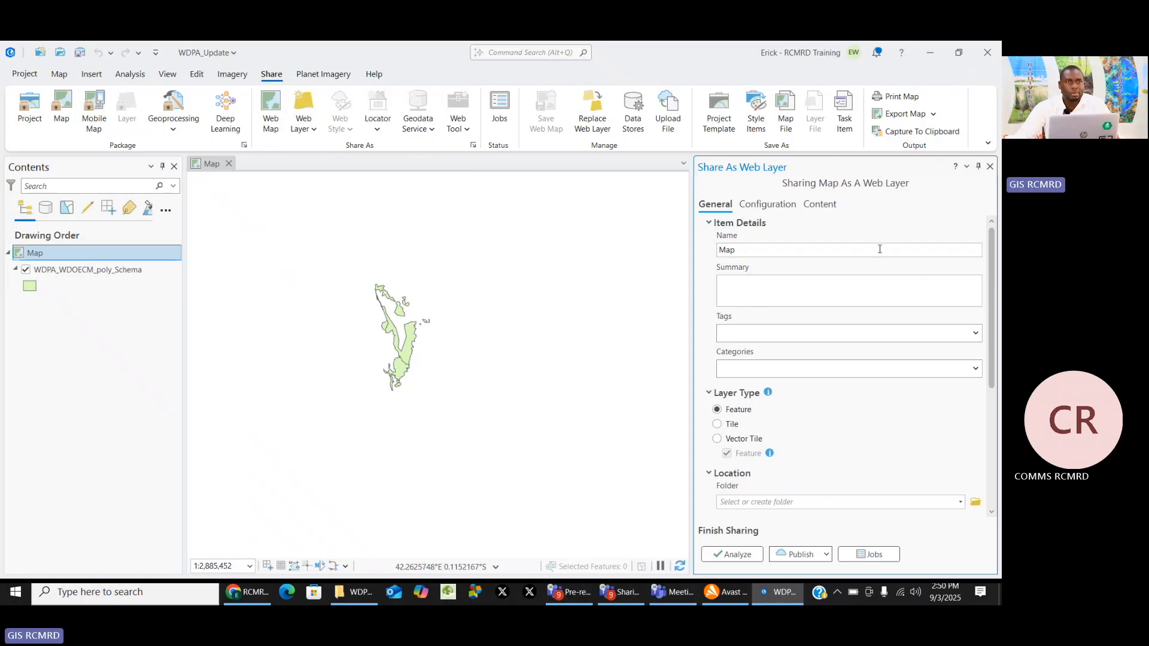
{"action": "double_click", "coordinate": [740, 249]}
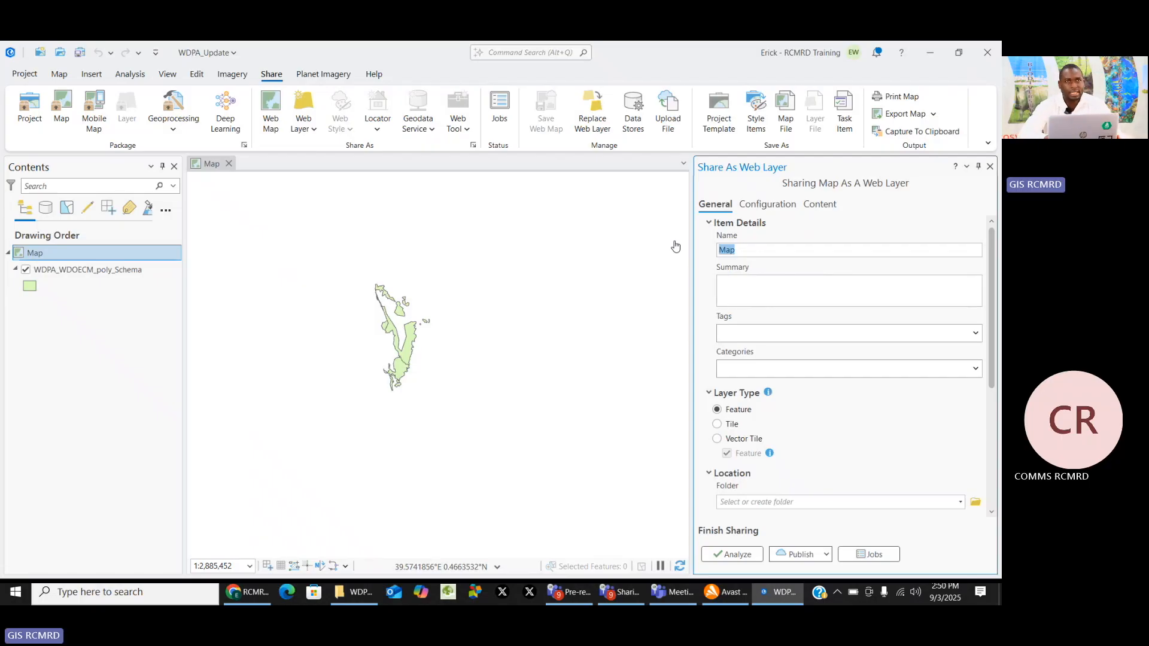
{"action": "type", "text": "A"}
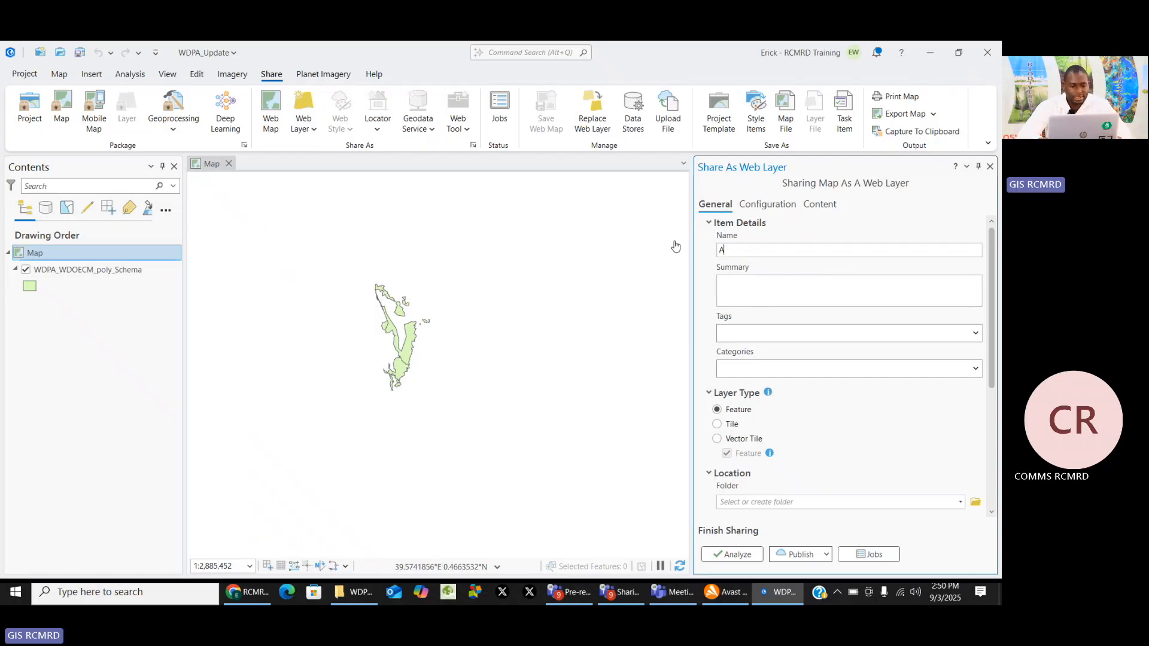
{"action": "type", "text": "berdare"}
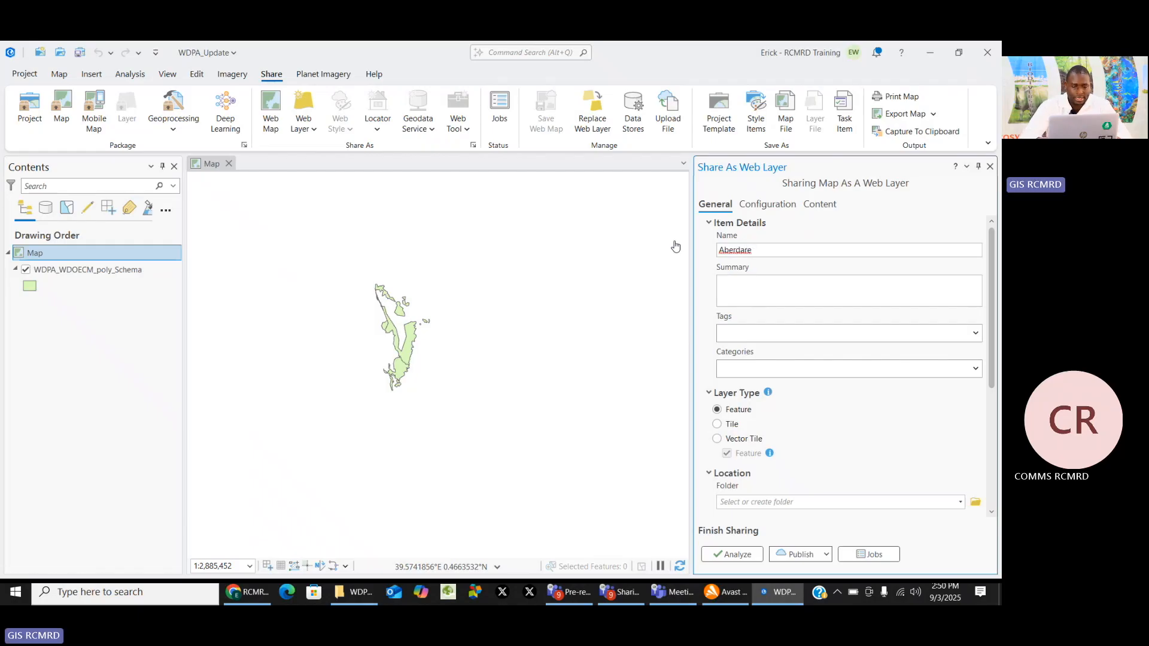
{"action": "key", "text": "BackSpace"}
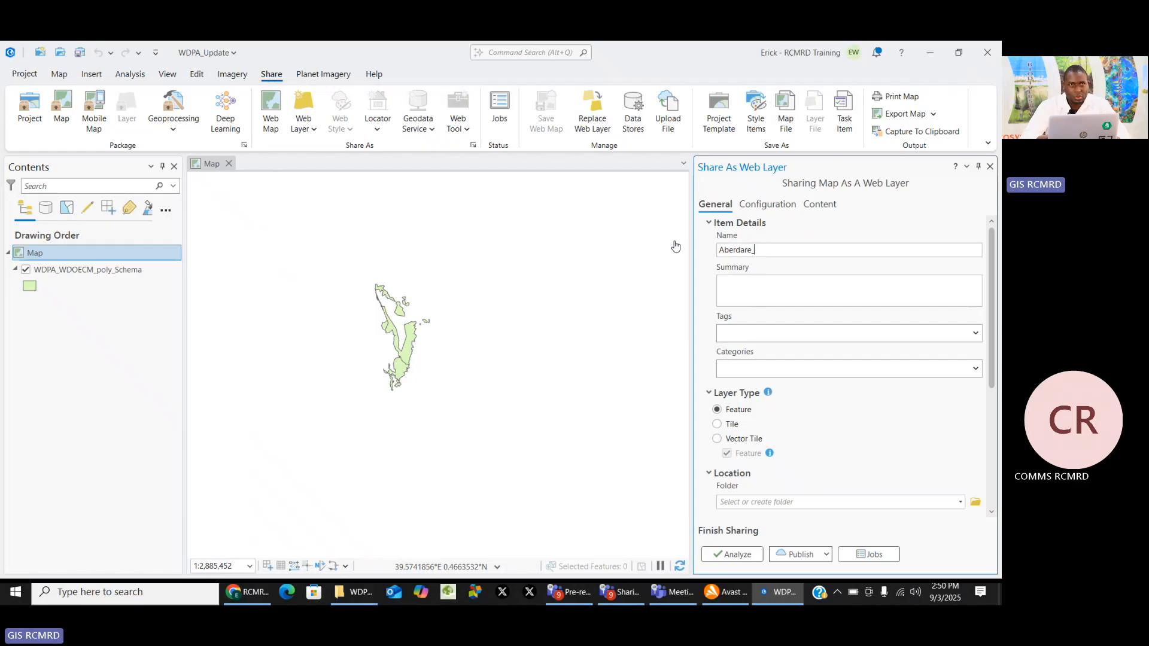
{"action": "type", "text": "_forest_reserves"}
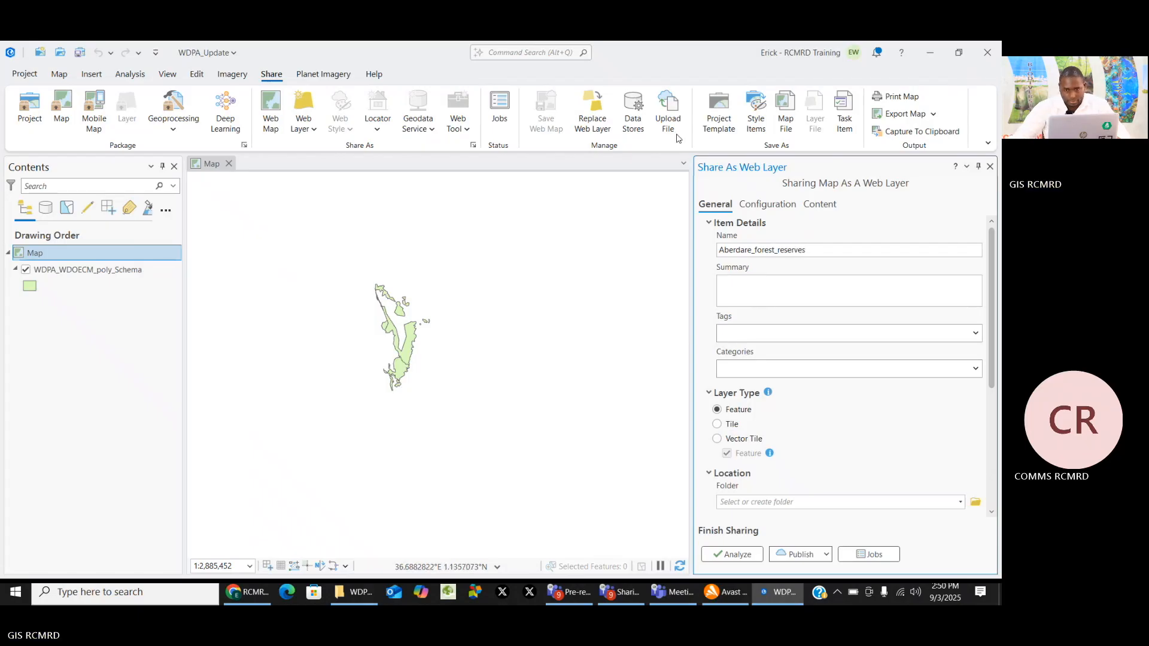
Enter 'These are forest in Kenya' as the web layer's summary
{"action": "left_click", "coordinate": [753, 285]}
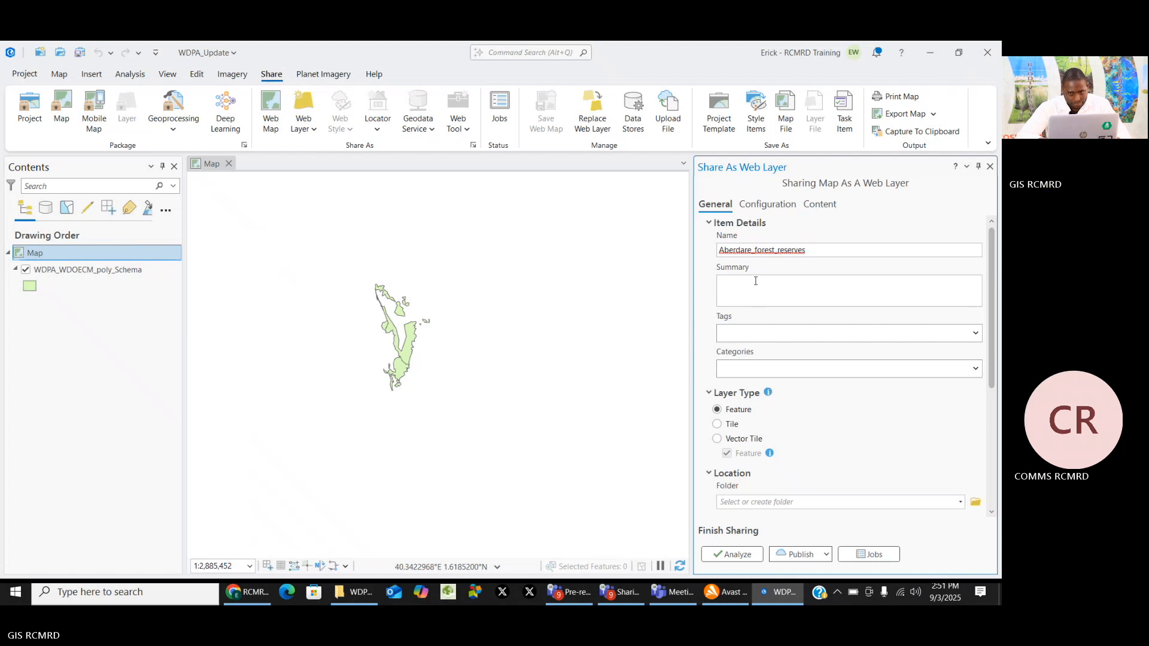
{"action": "type", "text": "These are"}
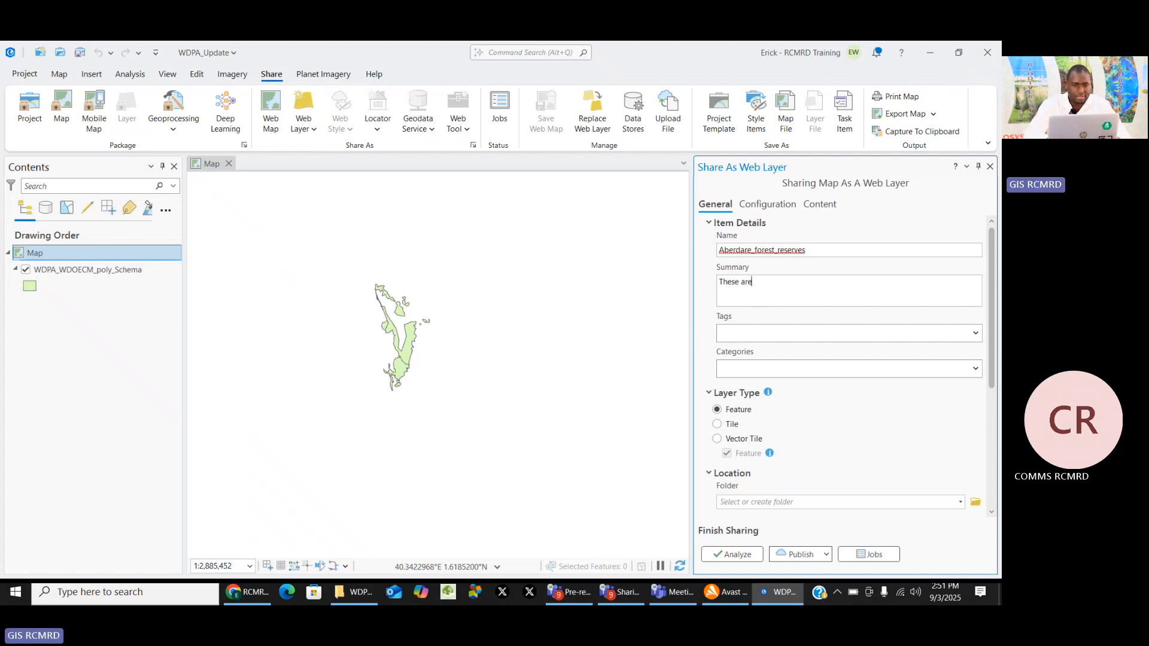
{"action": "type", "text": " fore"}
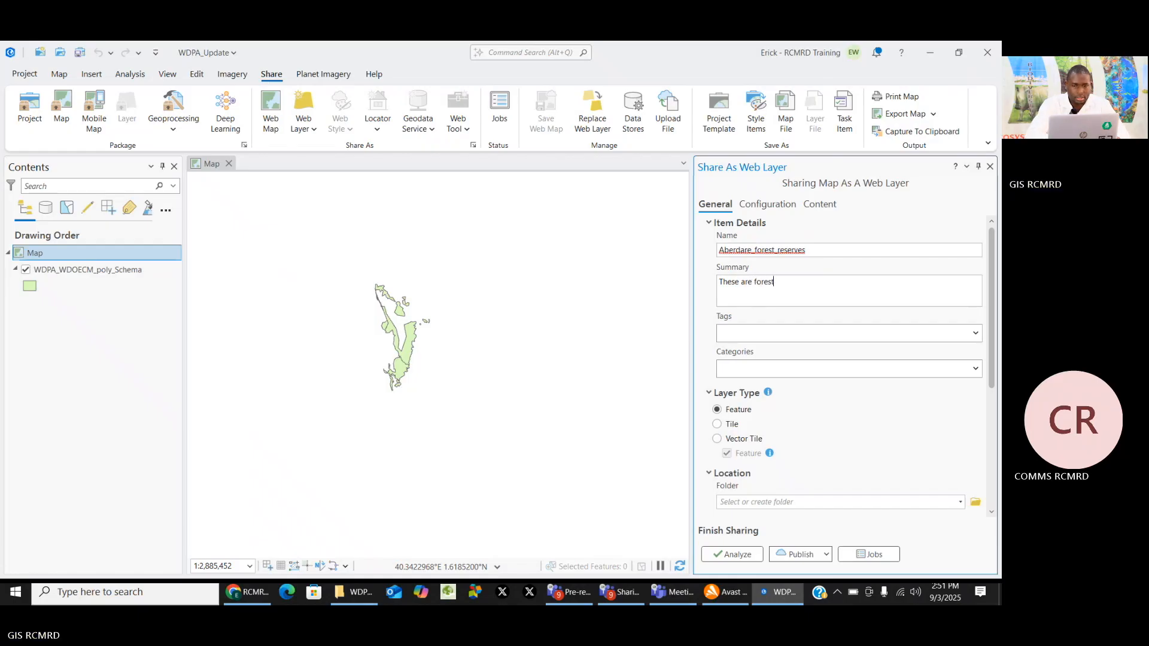
{"action": "type", "text": "st in Kemnya"}
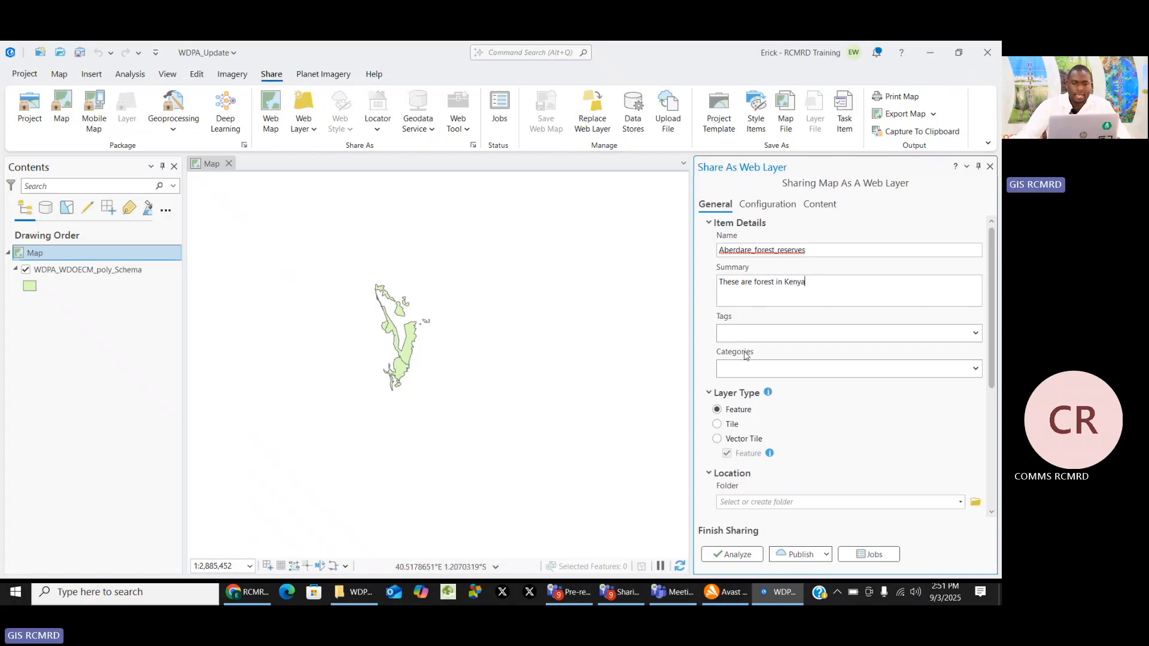
Add the tags 'Aberdare', 'Aberdare Forest Reserves' and 'Protected Areas' to the web layer and check the available categories
{"action": "left_click", "coordinate": [734, 332]}
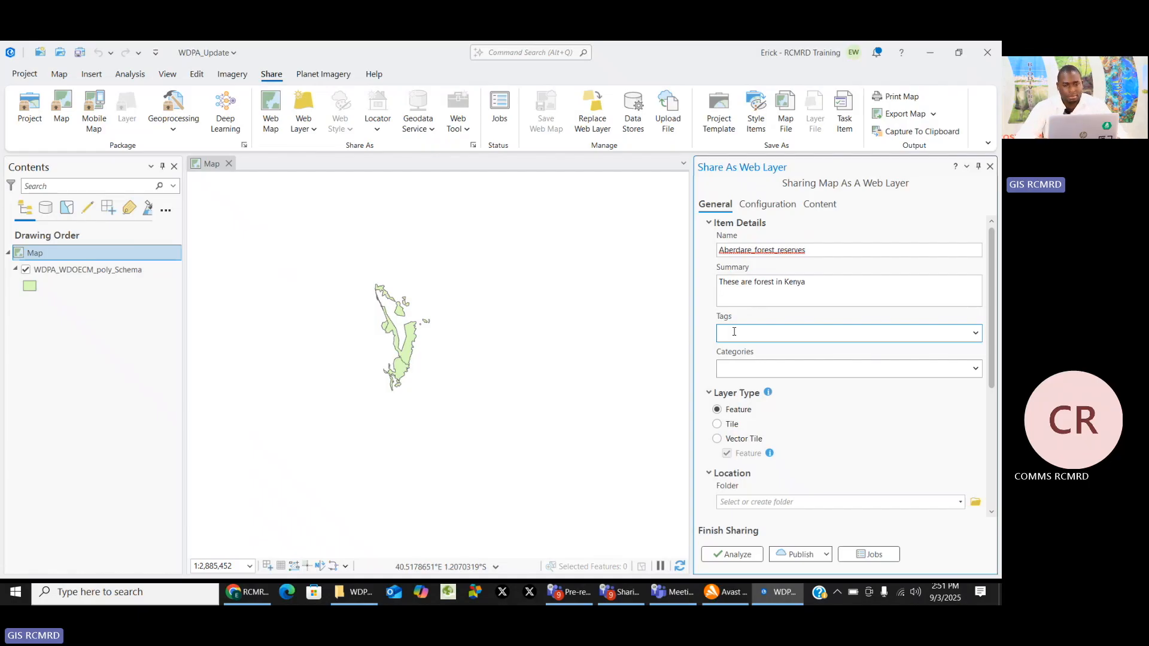
{"action": "type", "text": "Aberdare"}
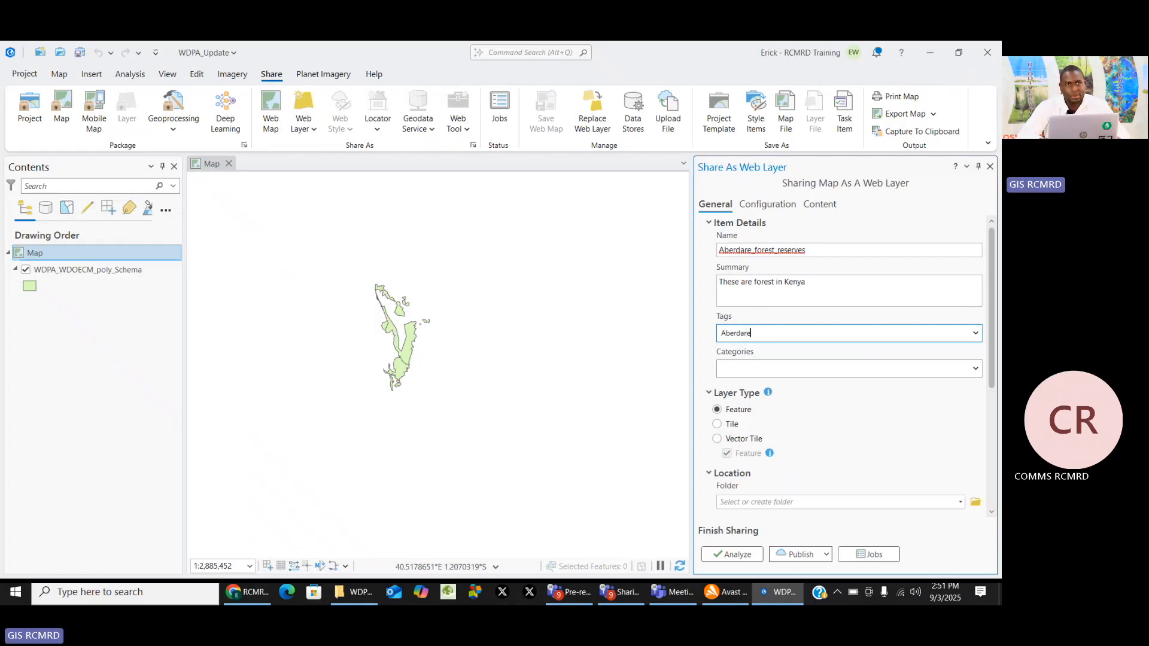
{"action": "type", "text": ","}
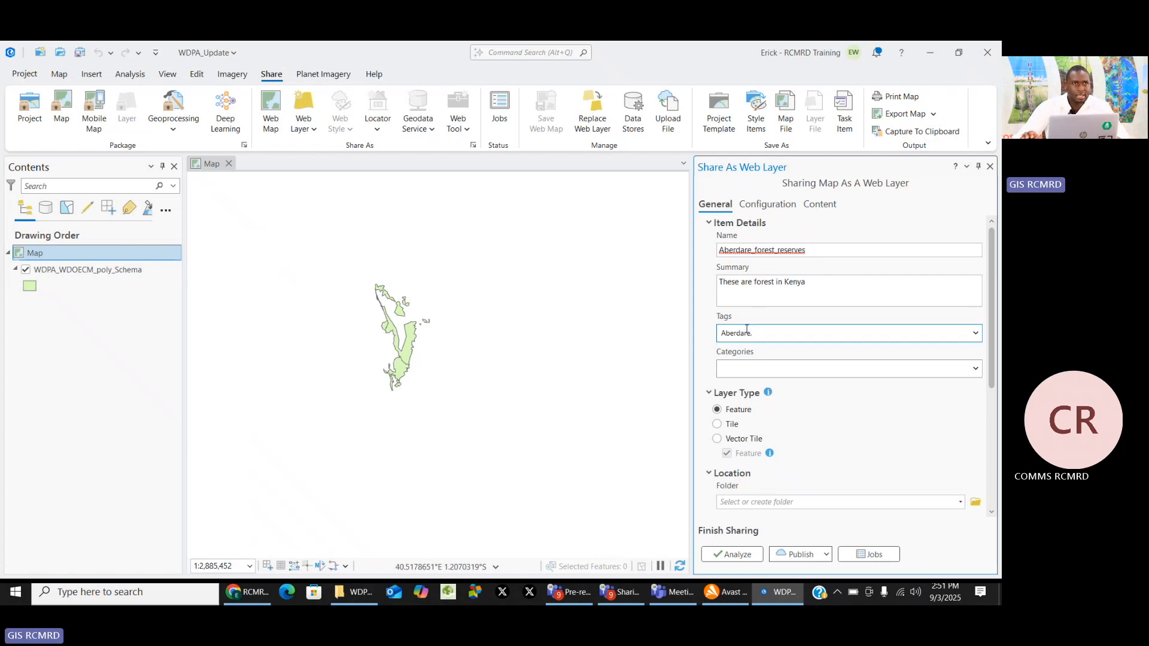
{"action": "type", "text": "berd"}
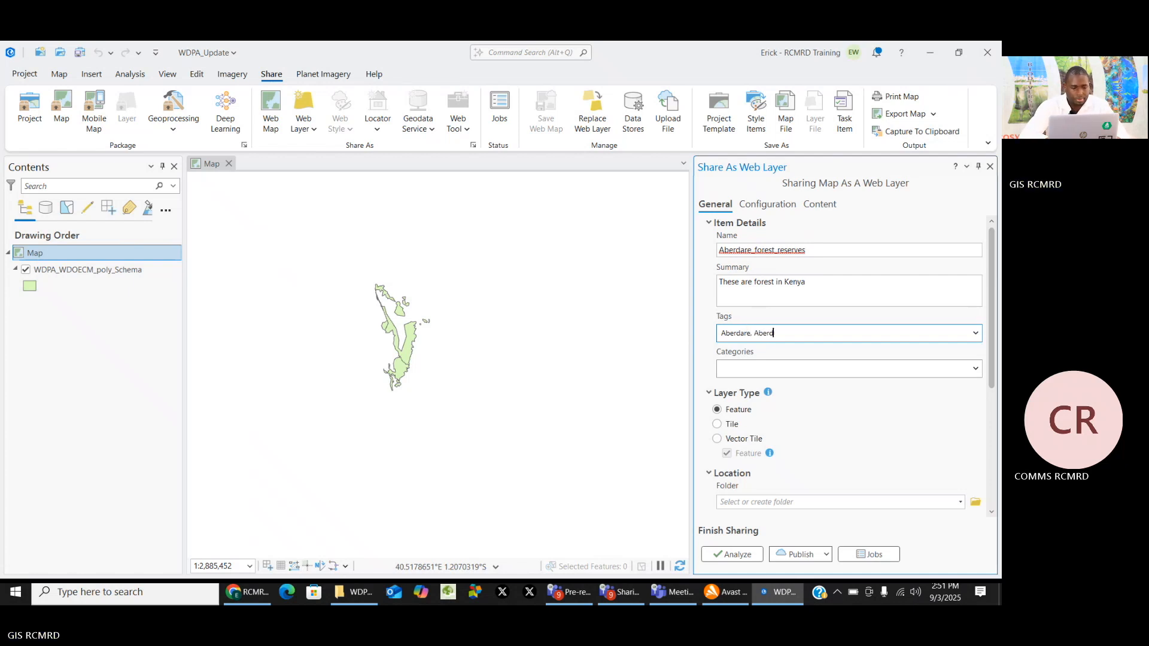
{"action": "type", "text": "are Forest Reserve, Protected"}
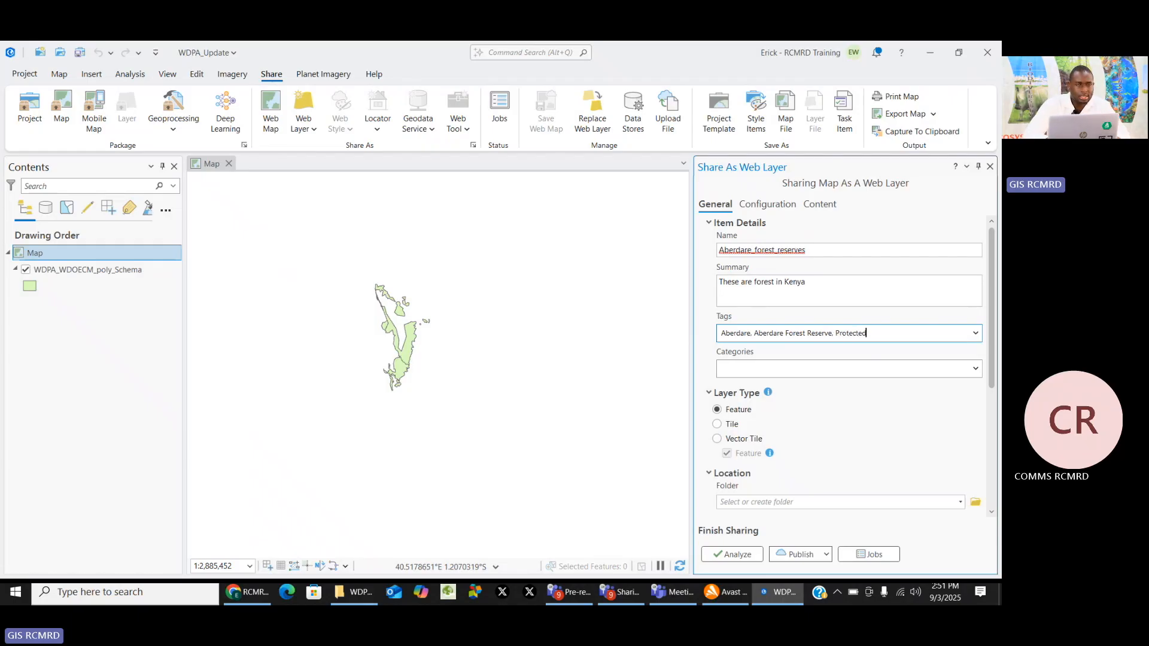
{"action": "type", "text": "Ar"}
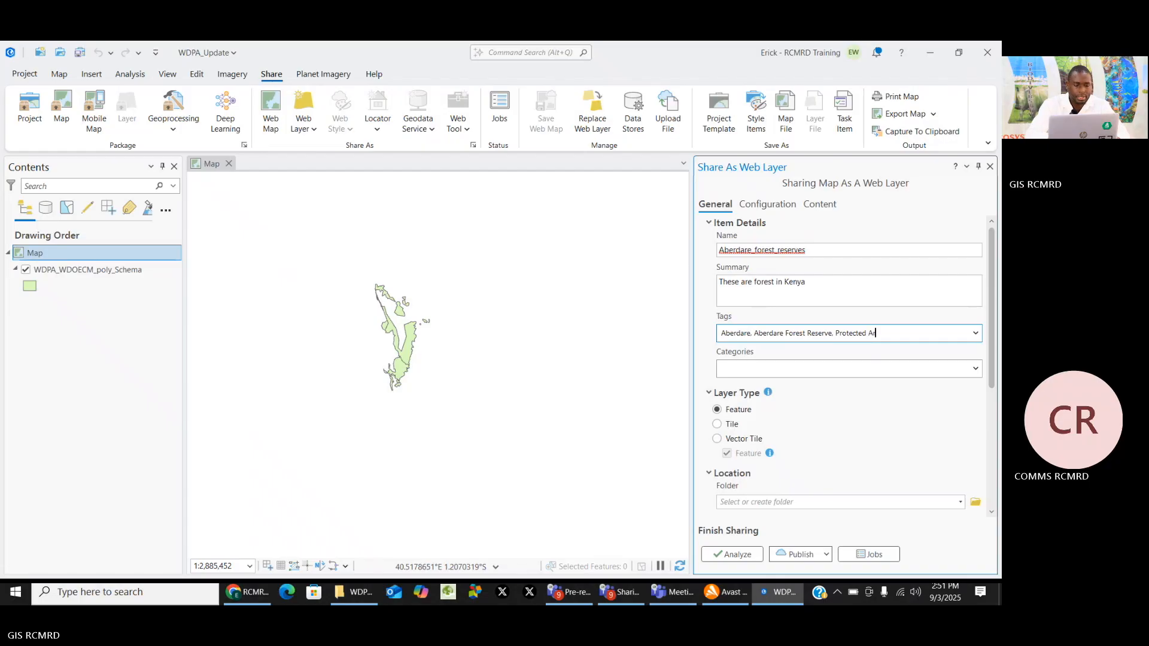
{"action": "type", "text": "eas"}
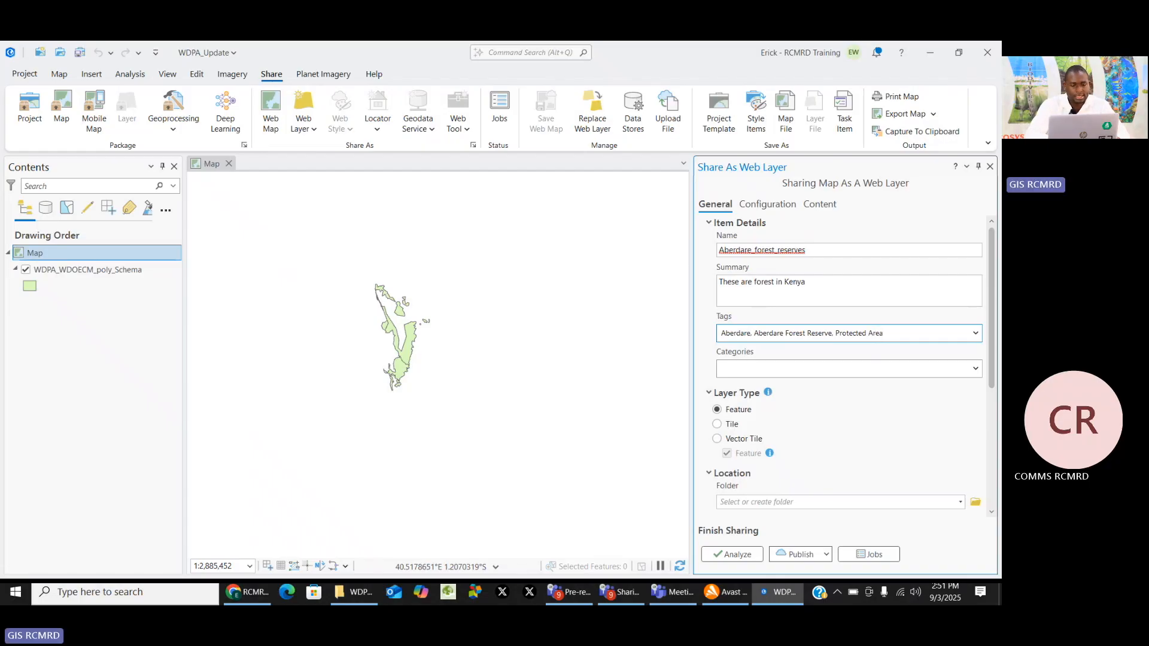
{"action": "left_click", "coordinate": [831, 334]}
{"action": "type", "text": "s"}
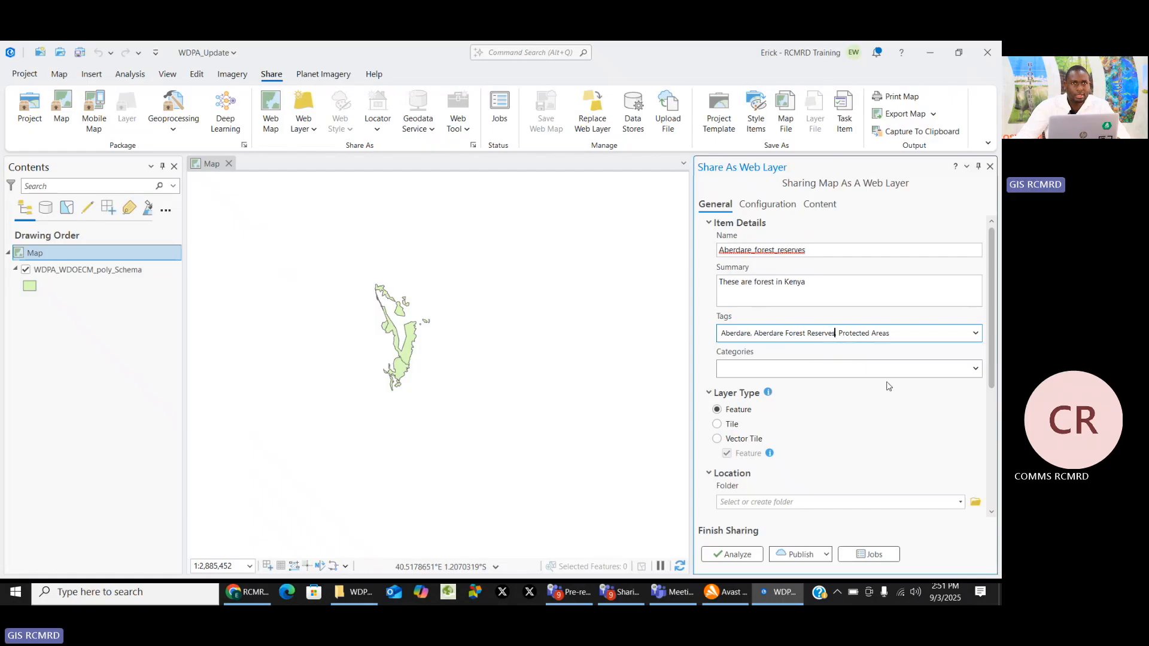
{"action": "left_click", "coordinate": [901, 332]}
{"action": "type", "text": ","}
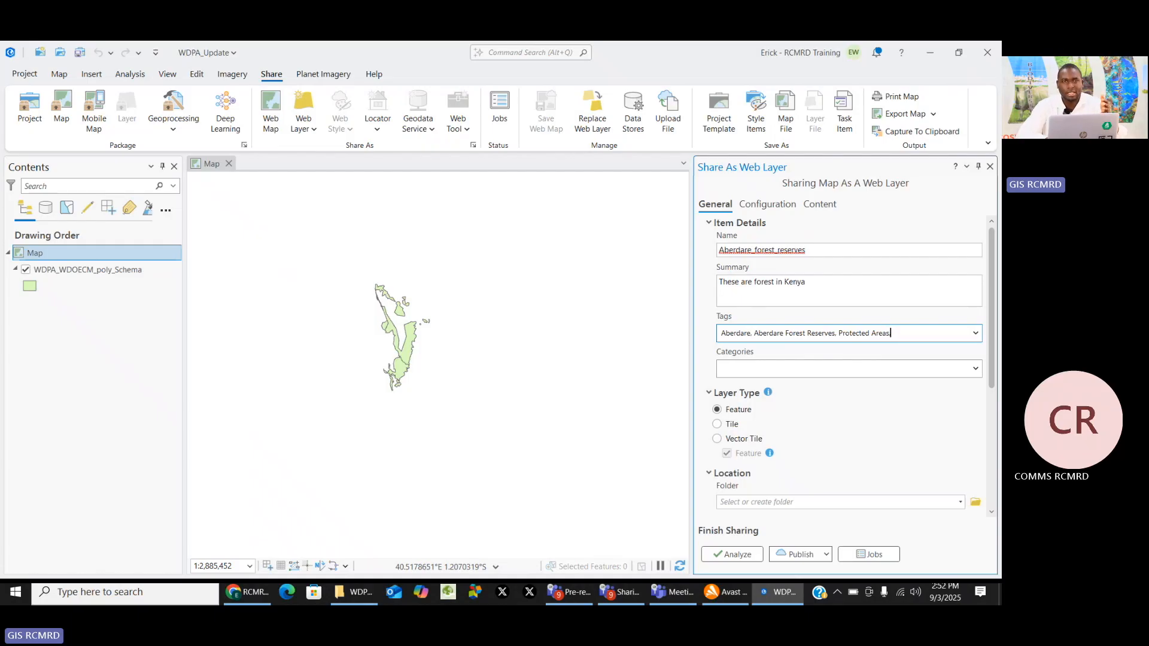
{"action": "type", "text": ","}
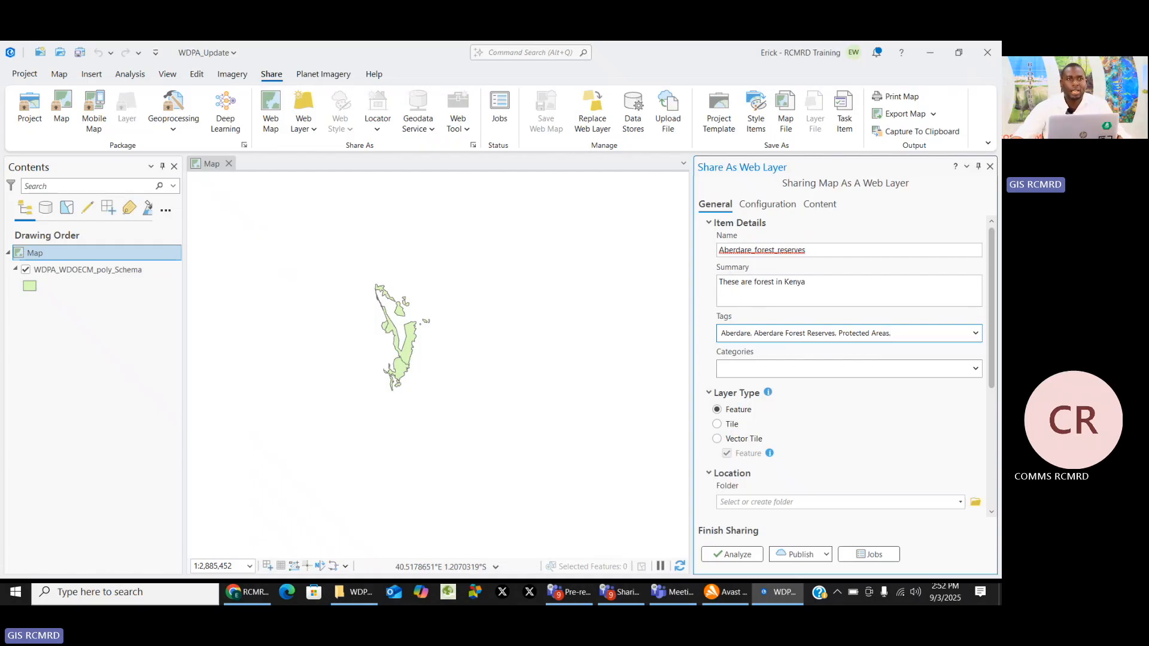
{"action": "left_click", "coordinate": [814, 369]}
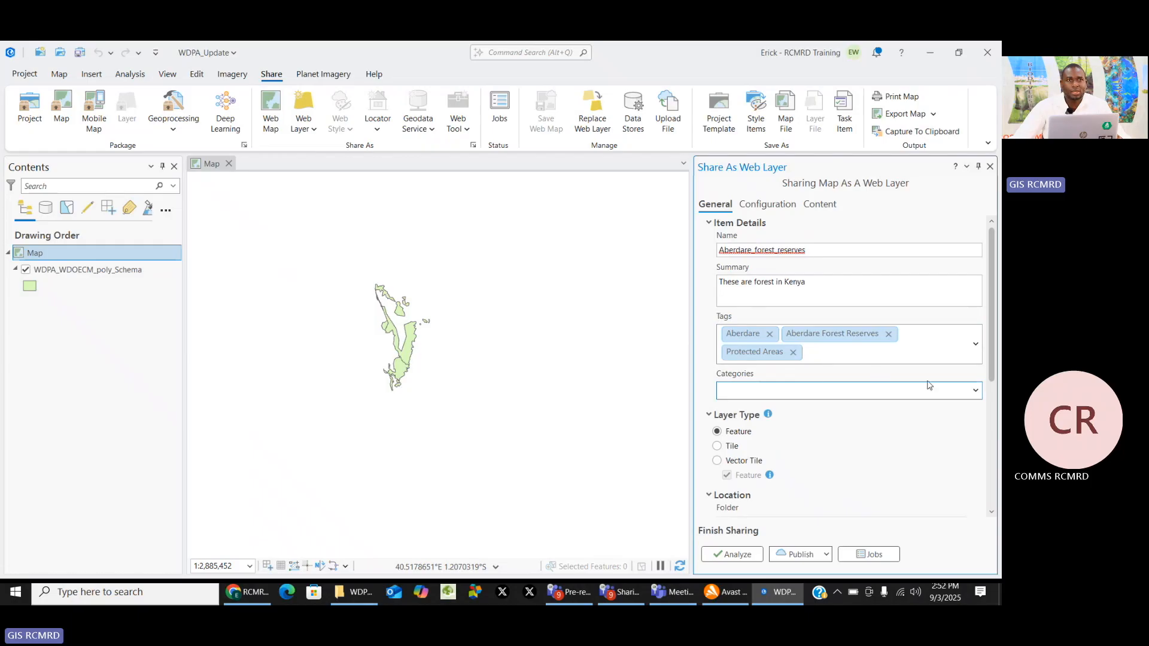
{"action": "left_click", "coordinate": [976, 392]}
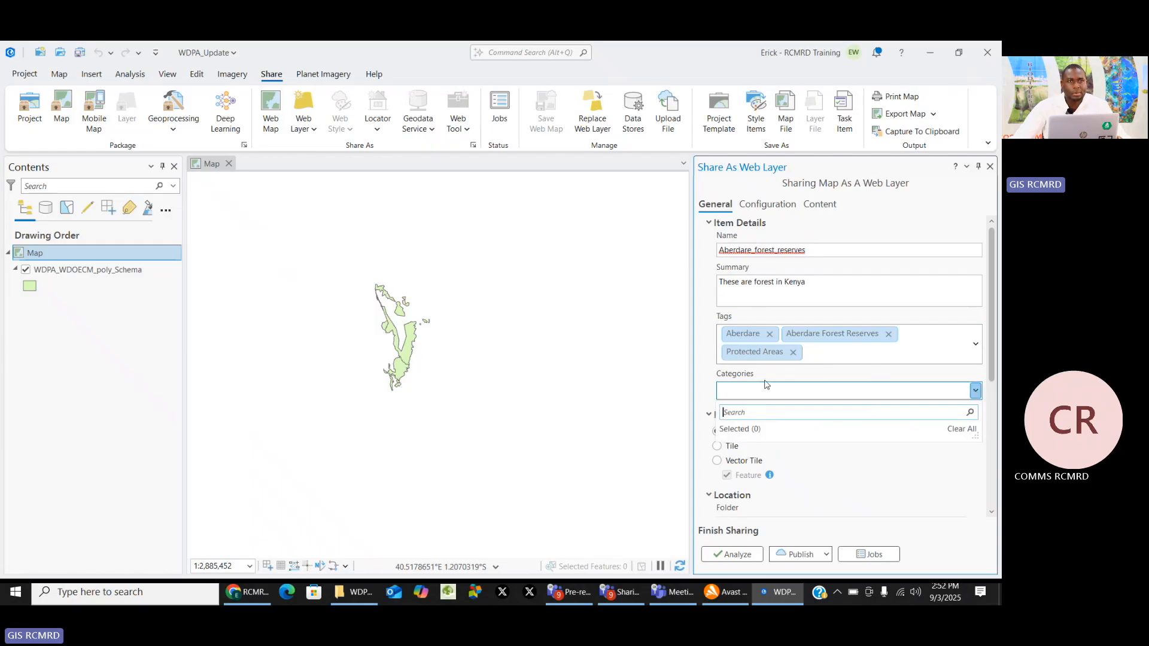
{"action": "left_click", "coordinate": [711, 375]}
Set the web layer's location to the account's root folder
{"action": "scroll", "coordinate": [844, 441], "scroll_direction": "down", "scroll_amount": 1}
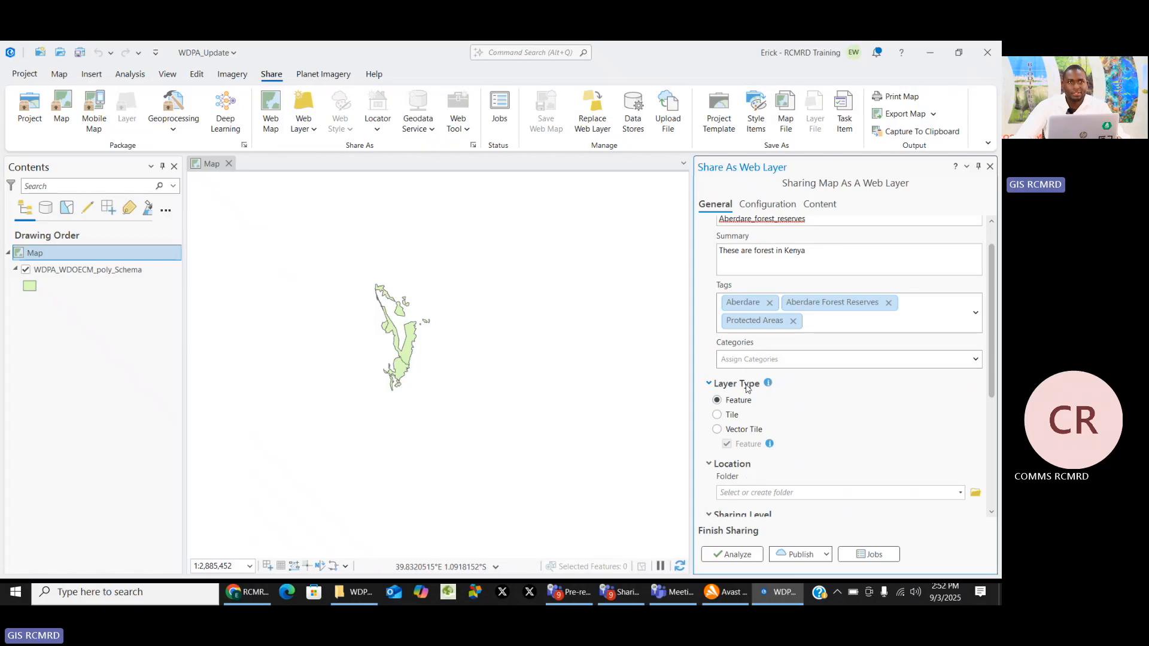
{"action": "scroll", "coordinate": [747, 392], "scroll_direction": "down", "scroll_amount": 3}
{"action": "scroll", "coordinate": [747, 392], "scroll_direction": "down", "scroll_amount": 1}
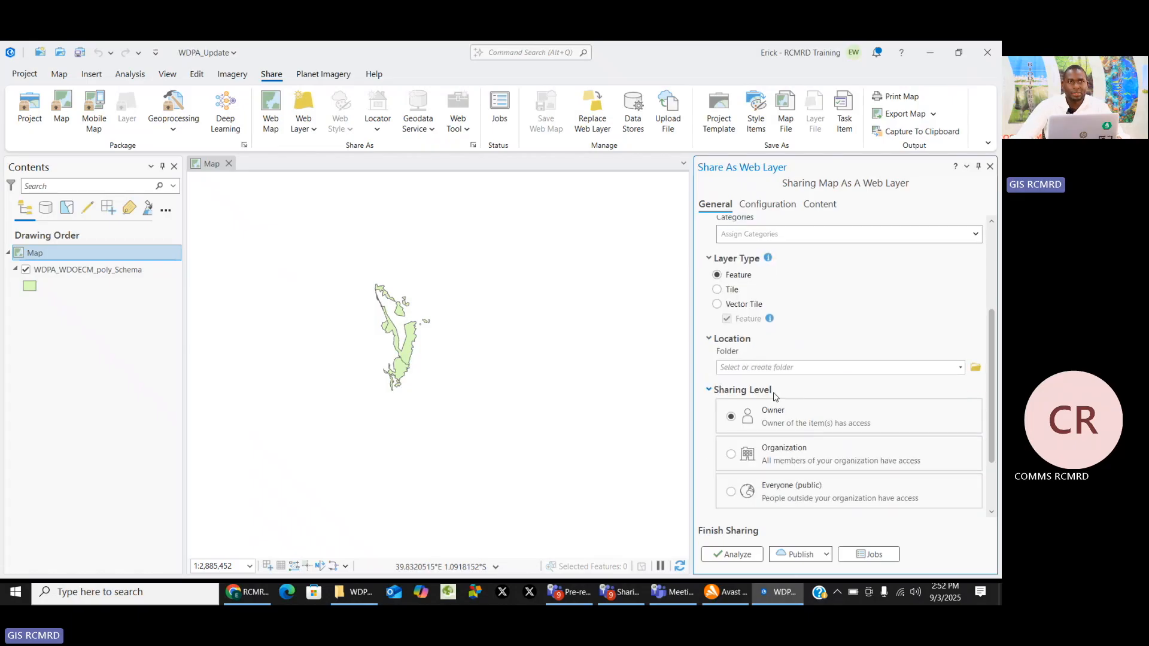
{"action": "left_click", "coordinate": [962, 369]}
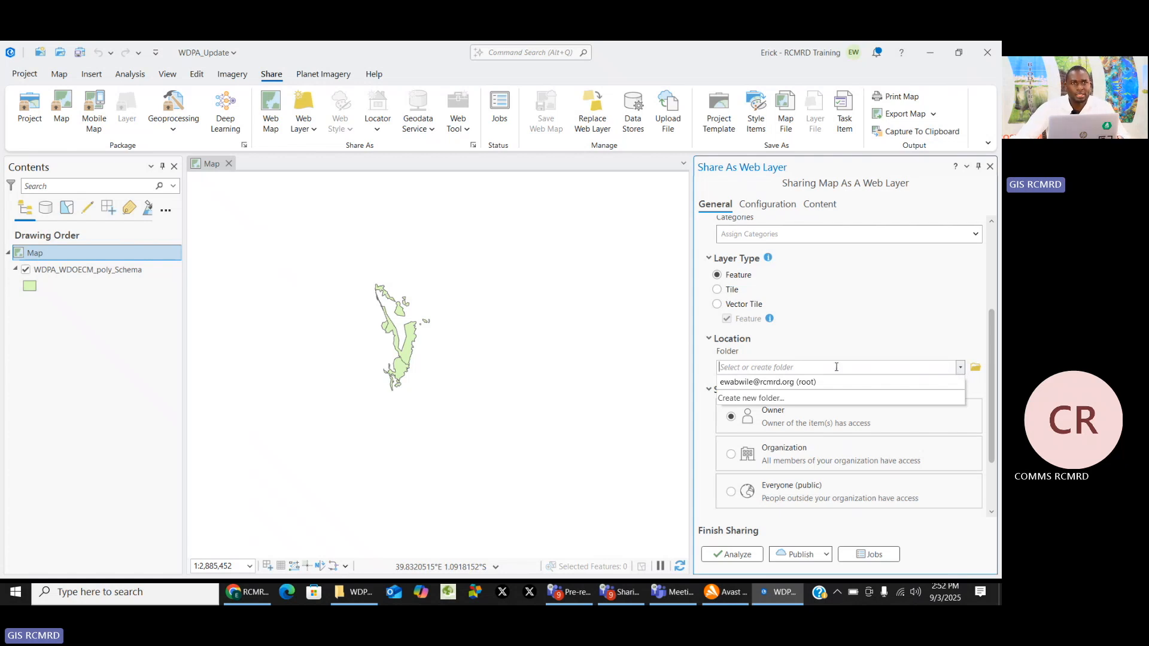
{"action": "left_click", "coordinate": [822, 386]}
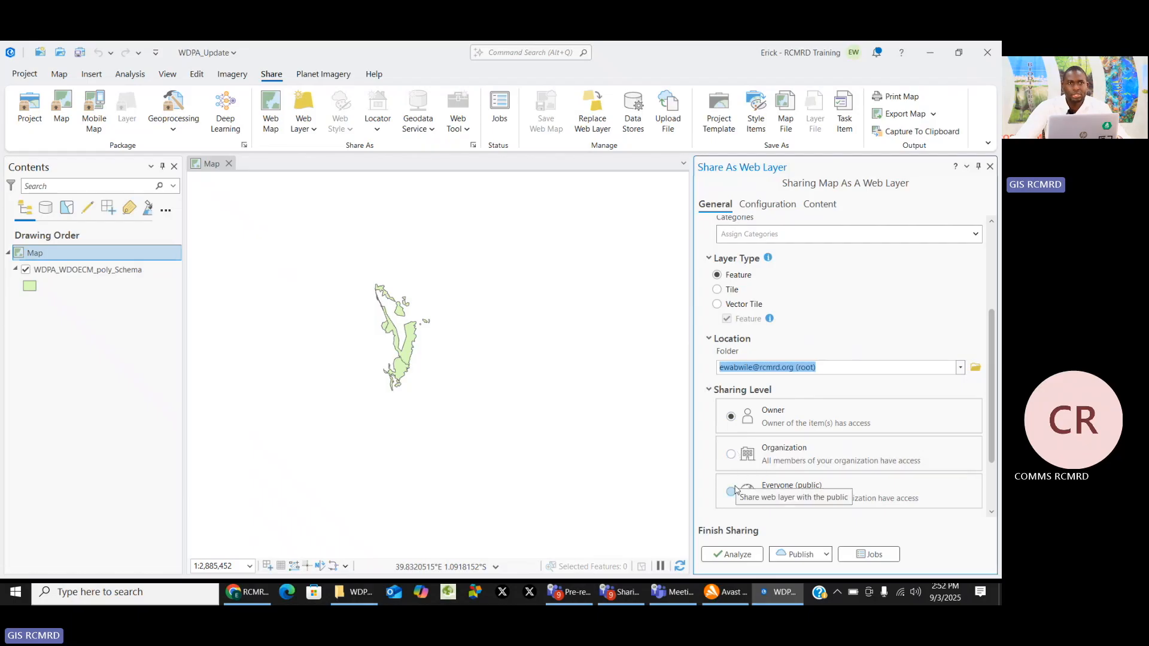
Try the Everyone (public) sharing level for the web layer, and settle on Organization
{"action": "scroll", "coordinate": [772, 474], "scroll_direction": "down", "scroll_amount": 2}
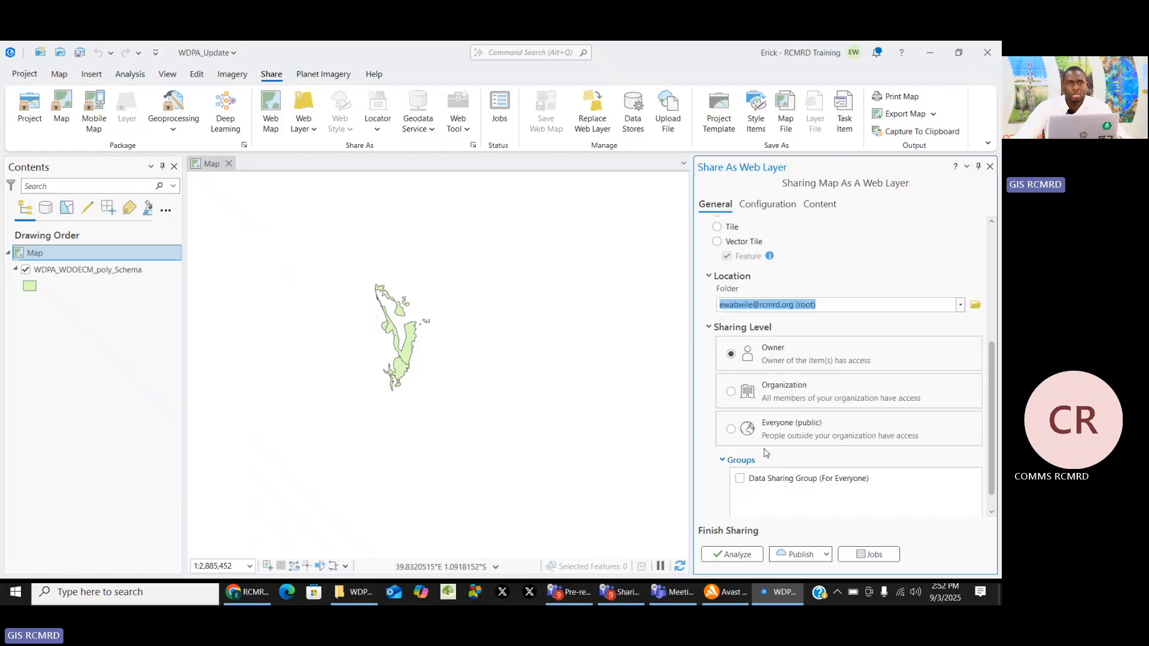
{"action": "scroll", "coordinate": [763, 425], "scroll_direction": "up", "scroll_amount": 1}
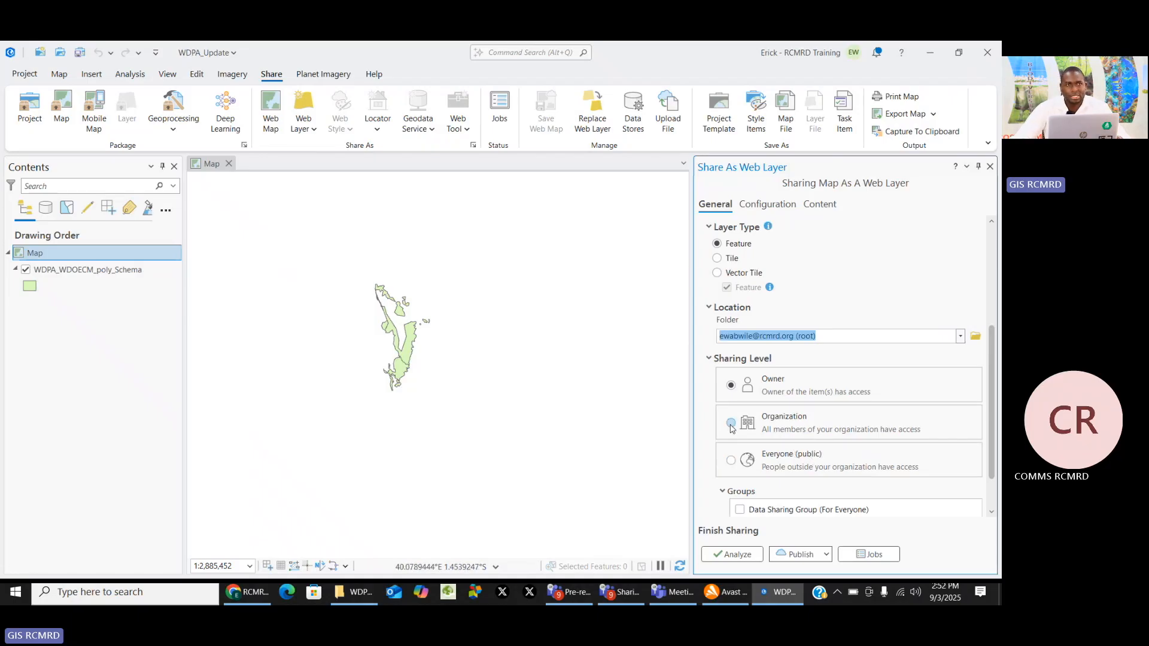
{"action": "left_click", "coordinate": [731, 424]}
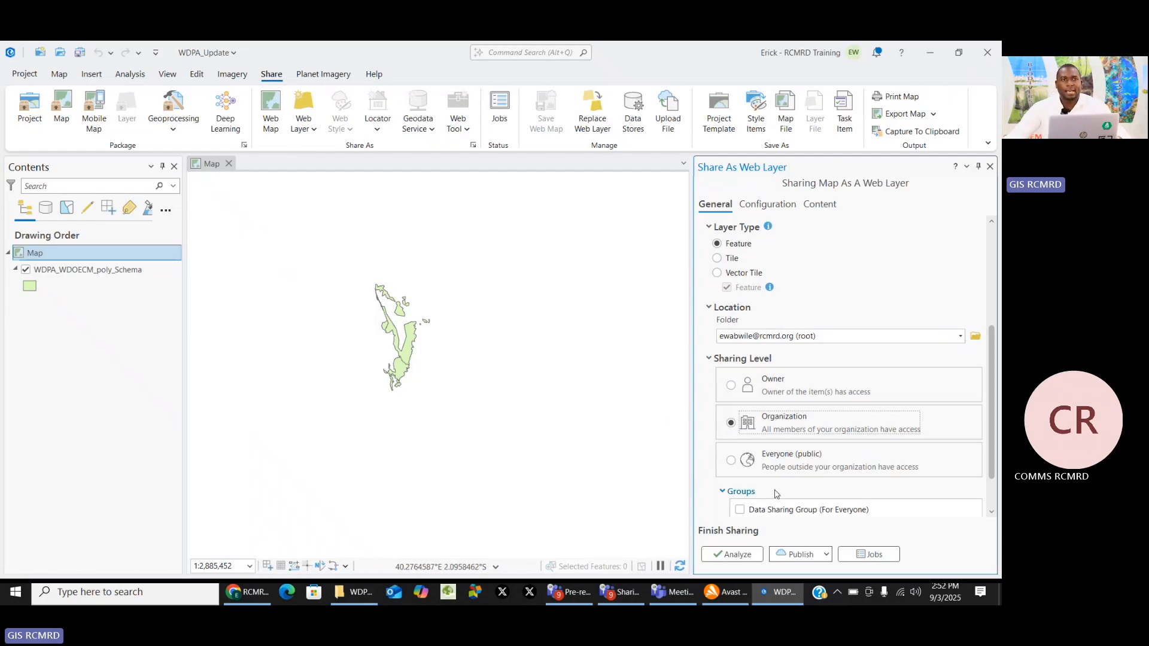
{"action": "left_click", "coordinate": [731, 460]}
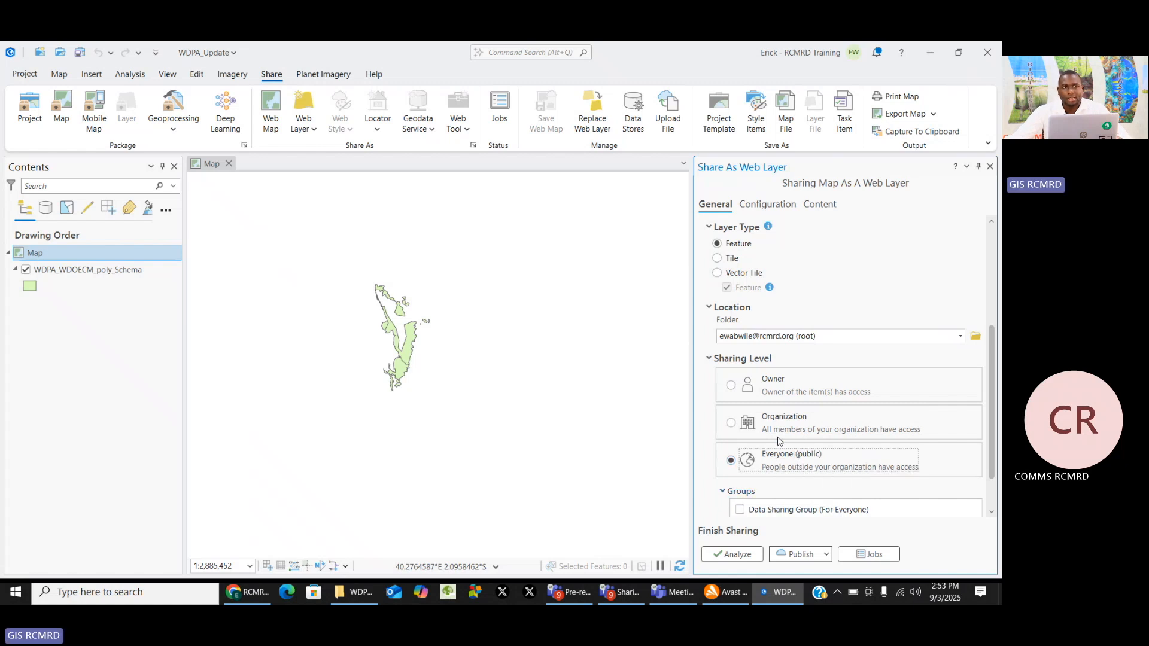
{"action": "left_click", "coordinate": [758, 429]}
{"action": "scroll", "coordinate": [812, 469], "scroll_direction": "down", "scroll_amount": 1}
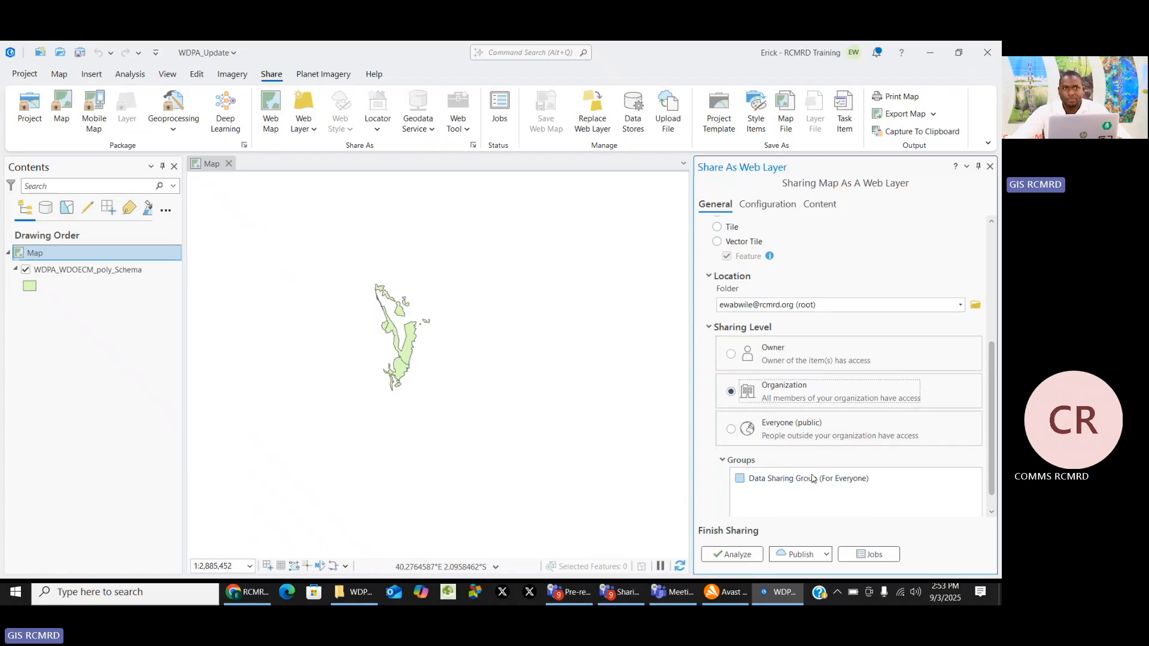
Select the Data Sharing Group (For Everyone) for the web layer, clear it again and review the sharing settings
{"action": "left_click", "coordinate": [741, 480]}
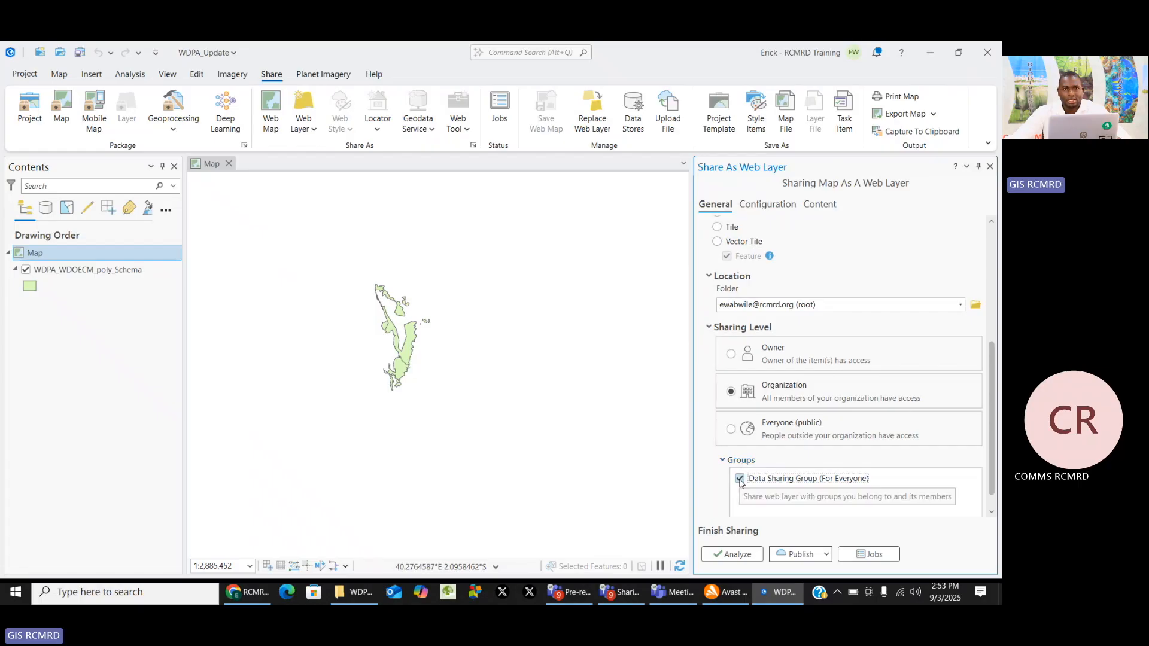
{"action": "left_click", "coordinate": [741, 480]}
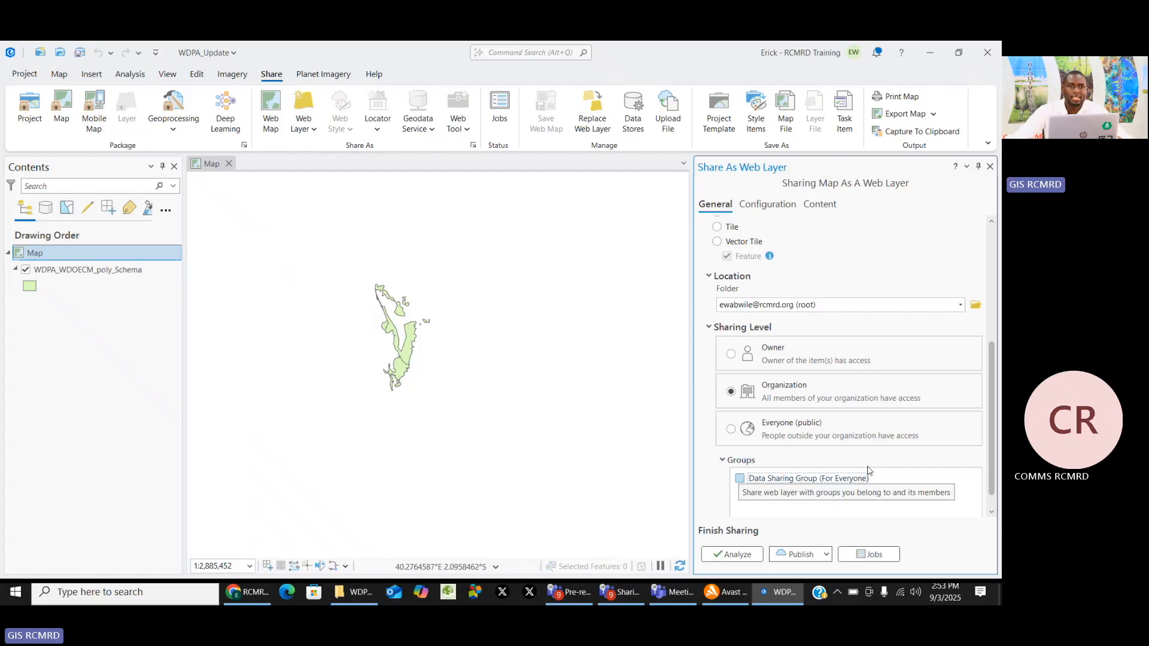
{"action": "left_click_drag", "start_coordinate": [993, 455], "coordinate": [993, 465]}
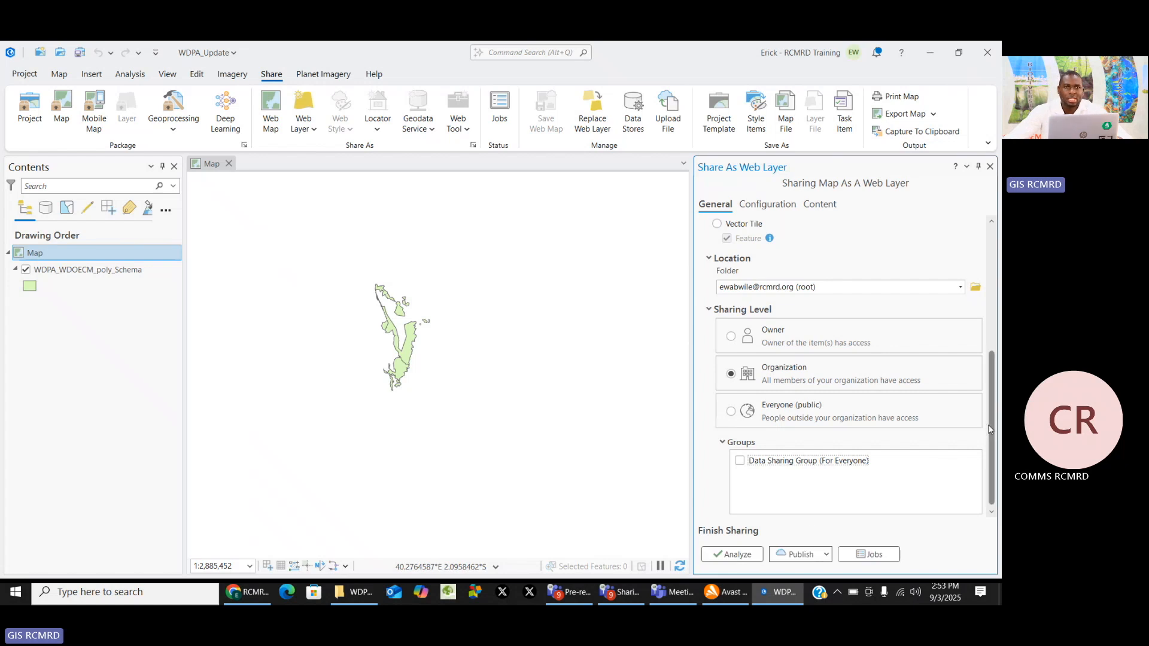
{"action": "mouse_move", "coordinate": [992, 387]}
{"action": "left_mouse_down"}
{"action": "mouse_move", "coordinate": [994, 251]}
{"action": "mouse_move", "coordinate": [993, 383]}
{"action": "left_mouse_up"}
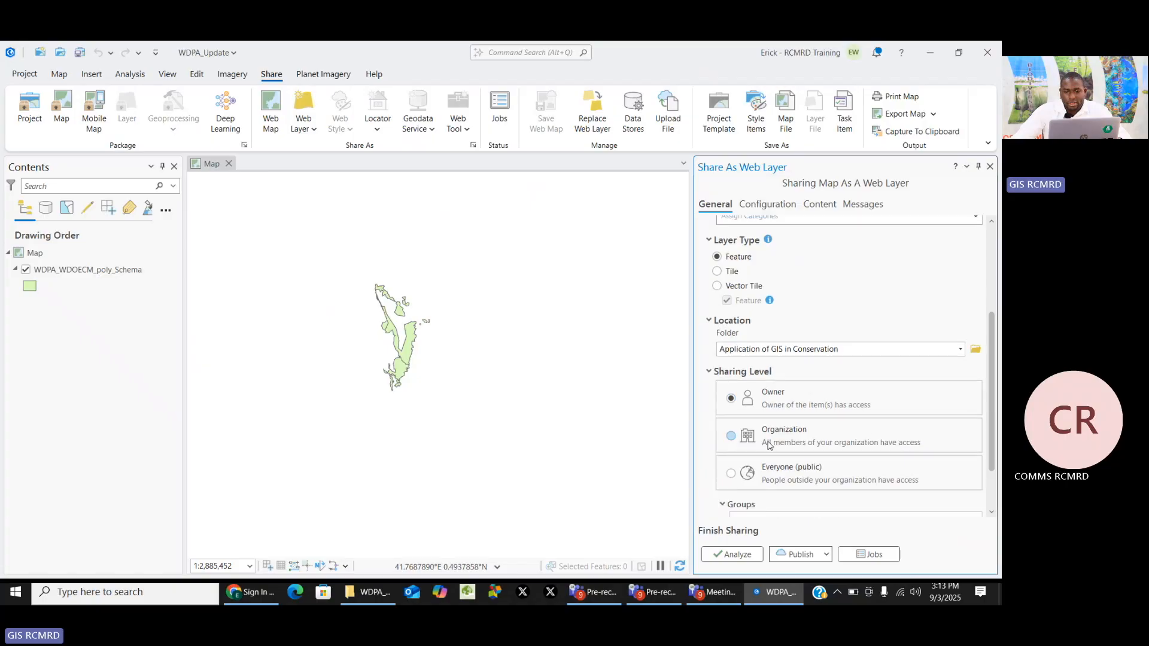
Analyze the web layer for errors and warnings, and try to publish it
{"action": "scroll", "coordinate": [769, 444], "scroll_direction": "down", "scroll_amount": 1}
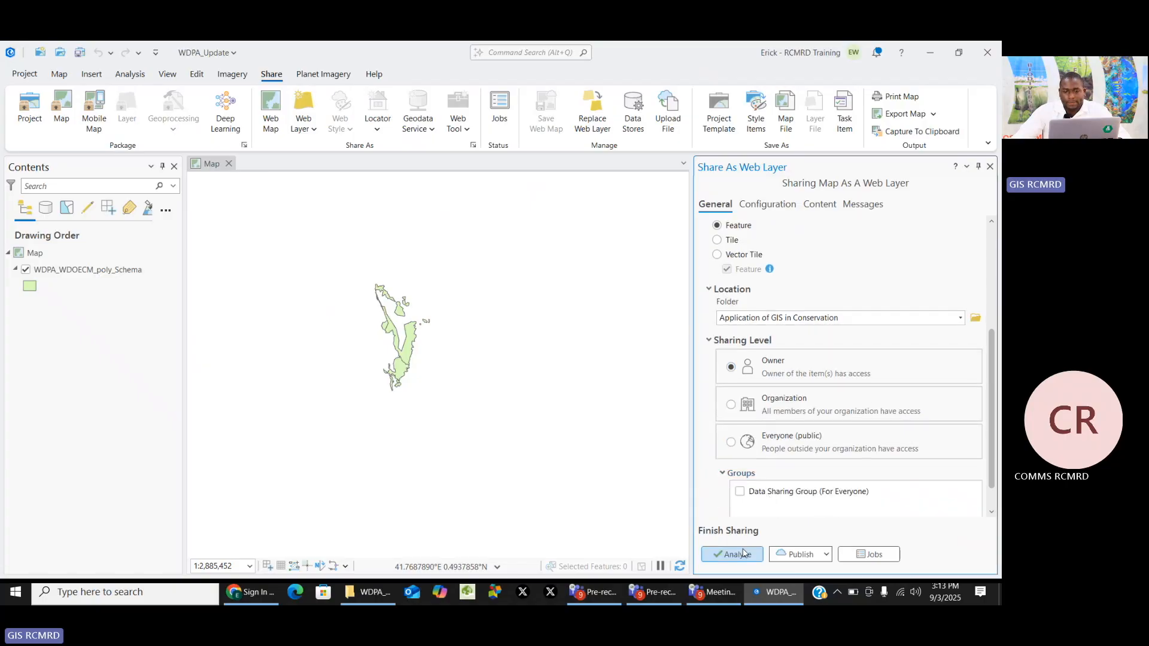
{"action": "left_click", "coordinate": [743, 553]}
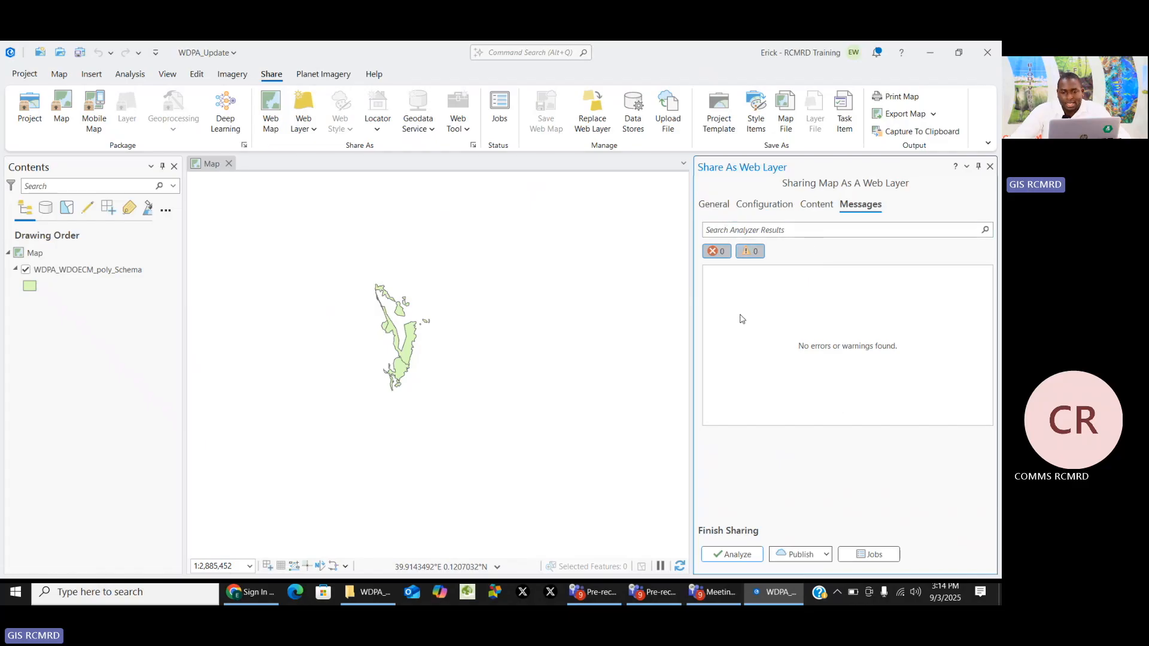
{"action": "left_click", "coordinate": [791, 557]}
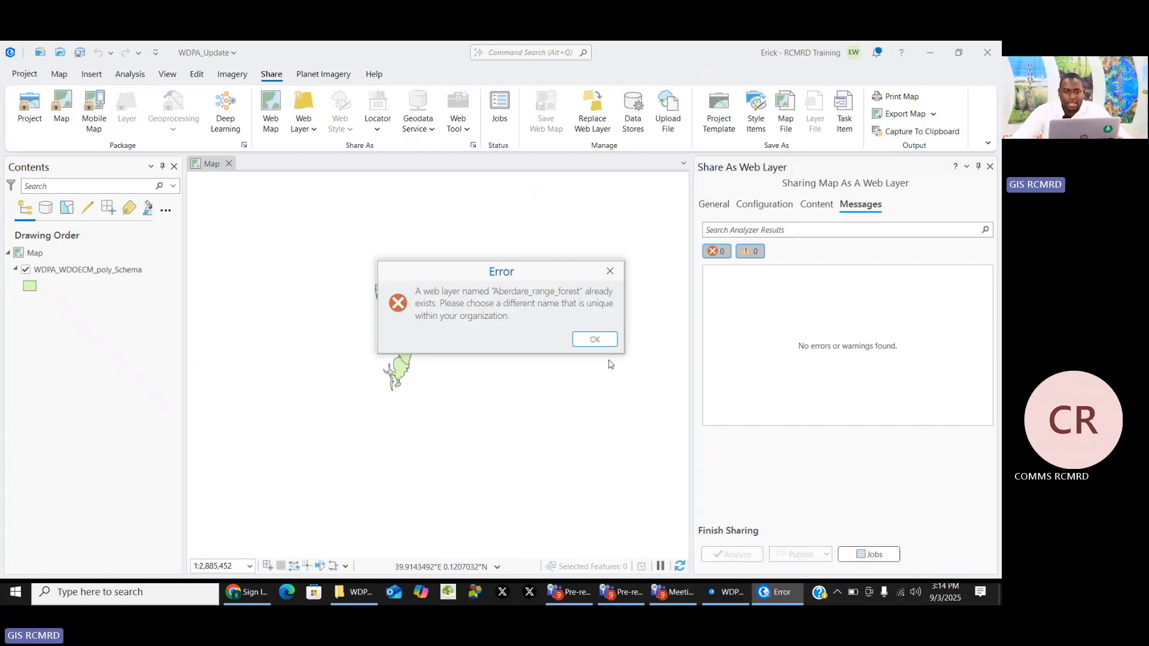
{"action": "left_click", "coordinate": [587, 339]}
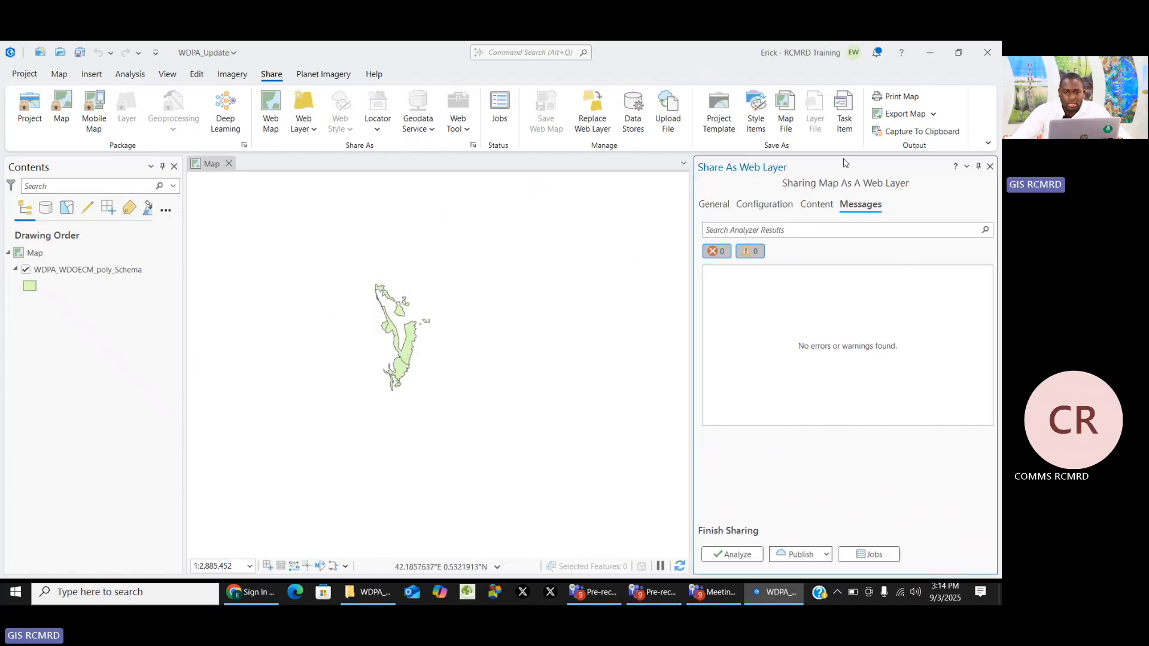
Rename the web layer as Aberdare_range_forest_reserves and publish it
{"action": "left_click", "coordinate": [720, 205]}
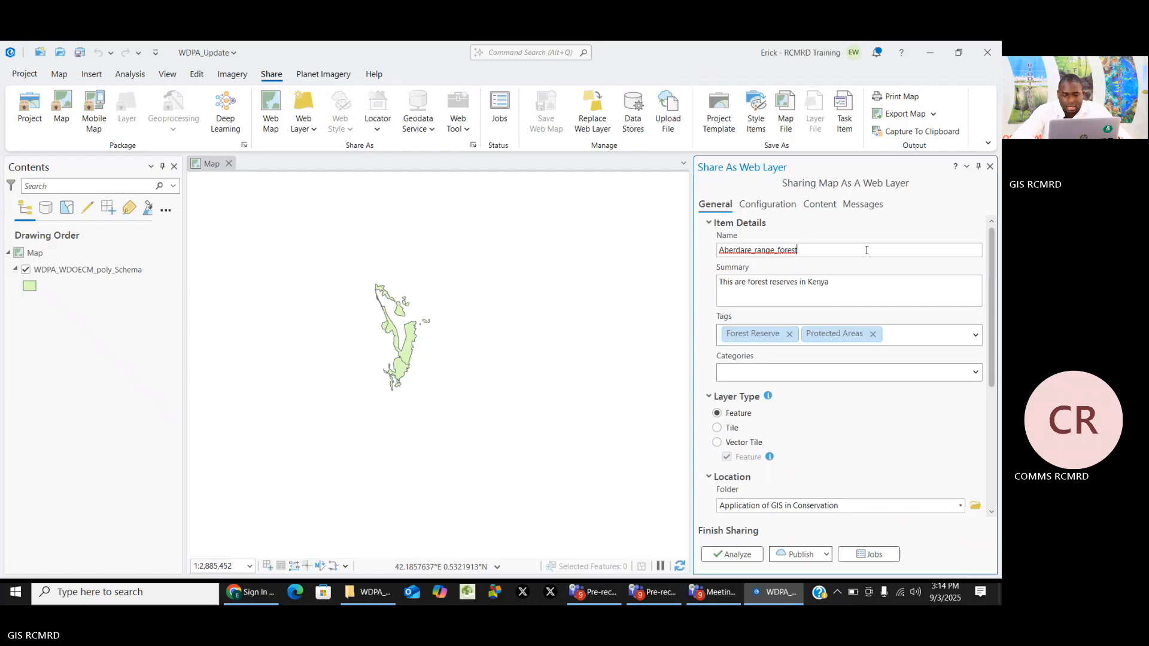
{"action": "type", "text": "_re"}
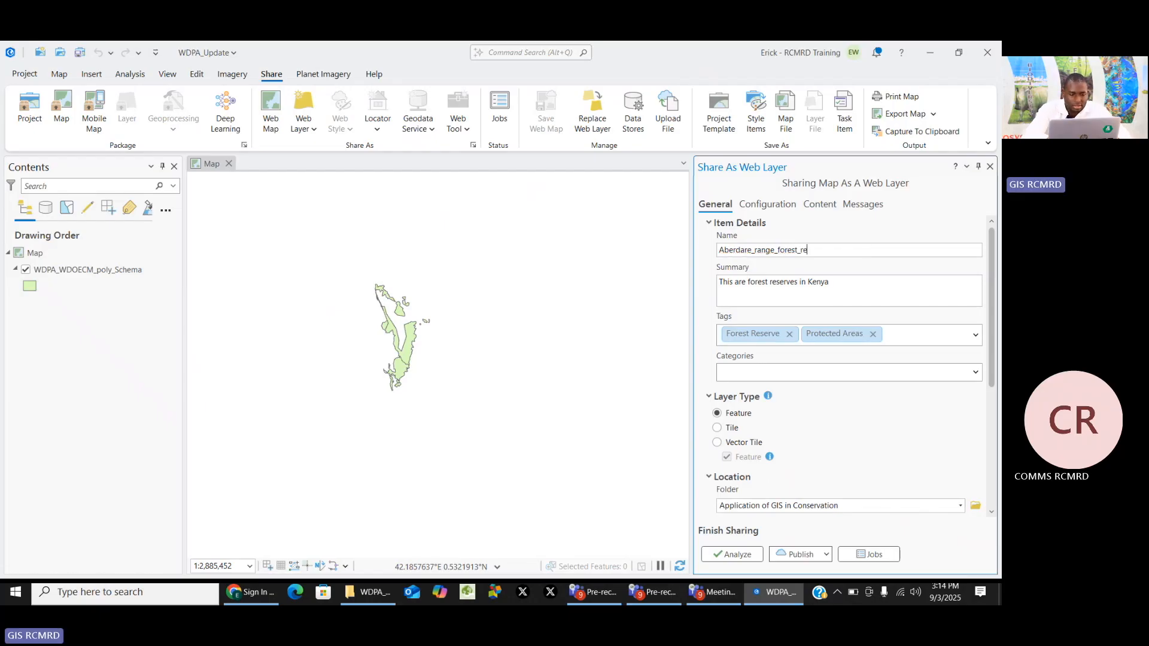
{"action": "type", "text": "serves"}
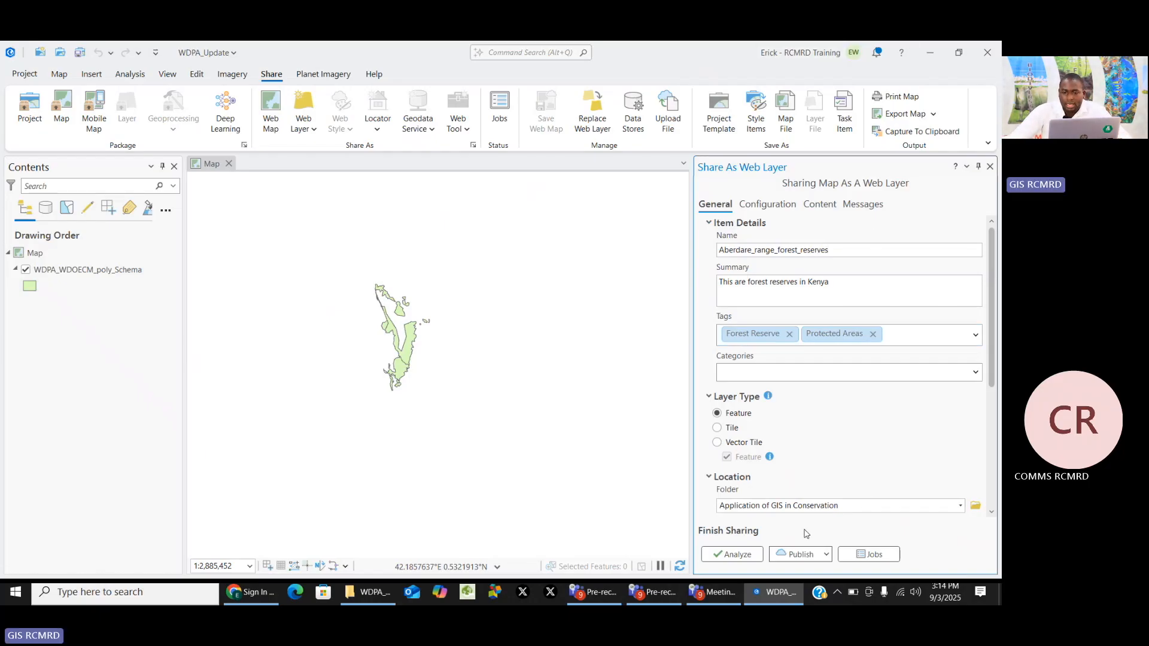
{"action": "left_click", "coordinate": [795, 556]}
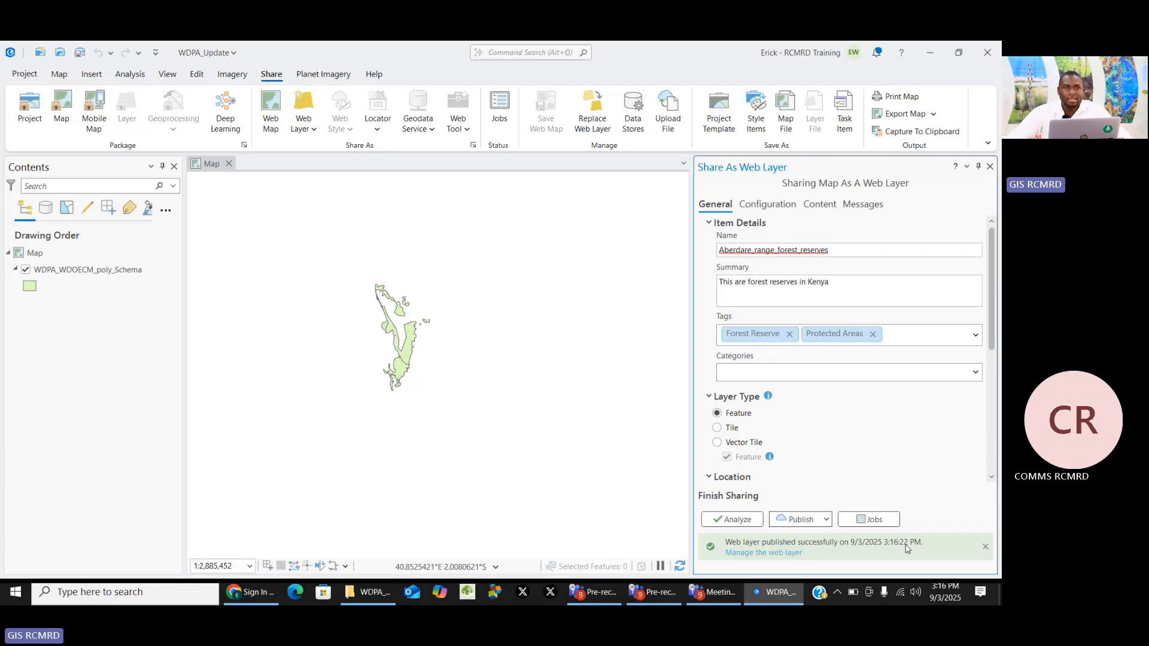
Open the published web layer's item page in ArcGIS Online and save its summary as 'These are forest reserves in Kenya'
{"action": "left_click", "coordinate": [775, 553]}
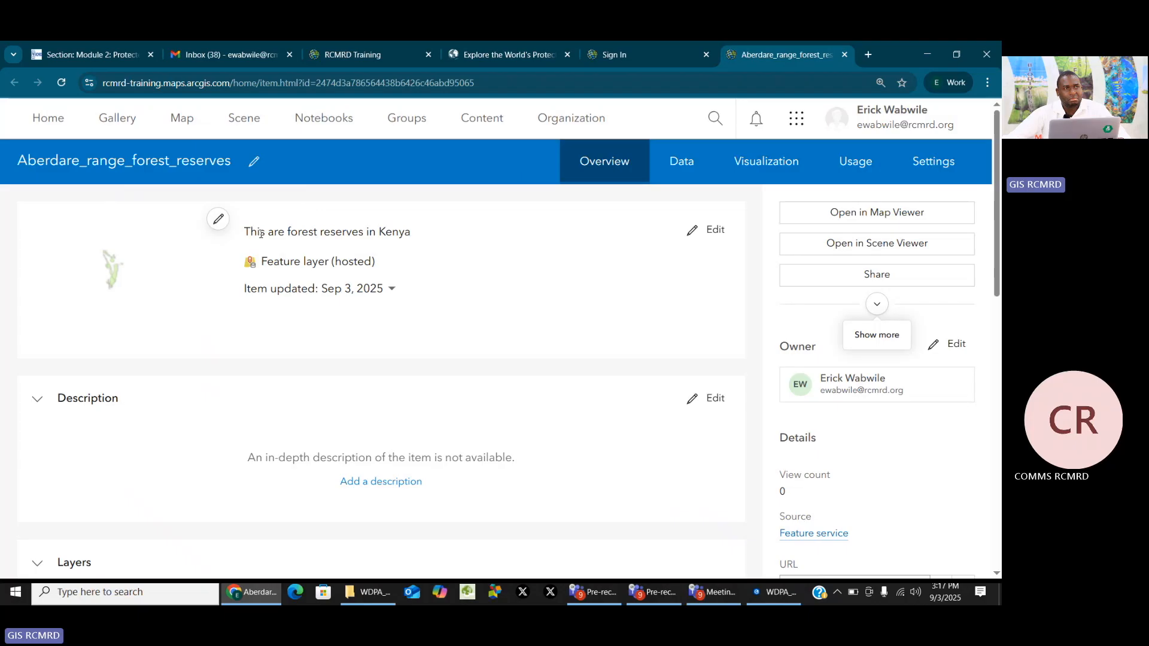
{"action": "left_click", "coordinate": [707, 233]}
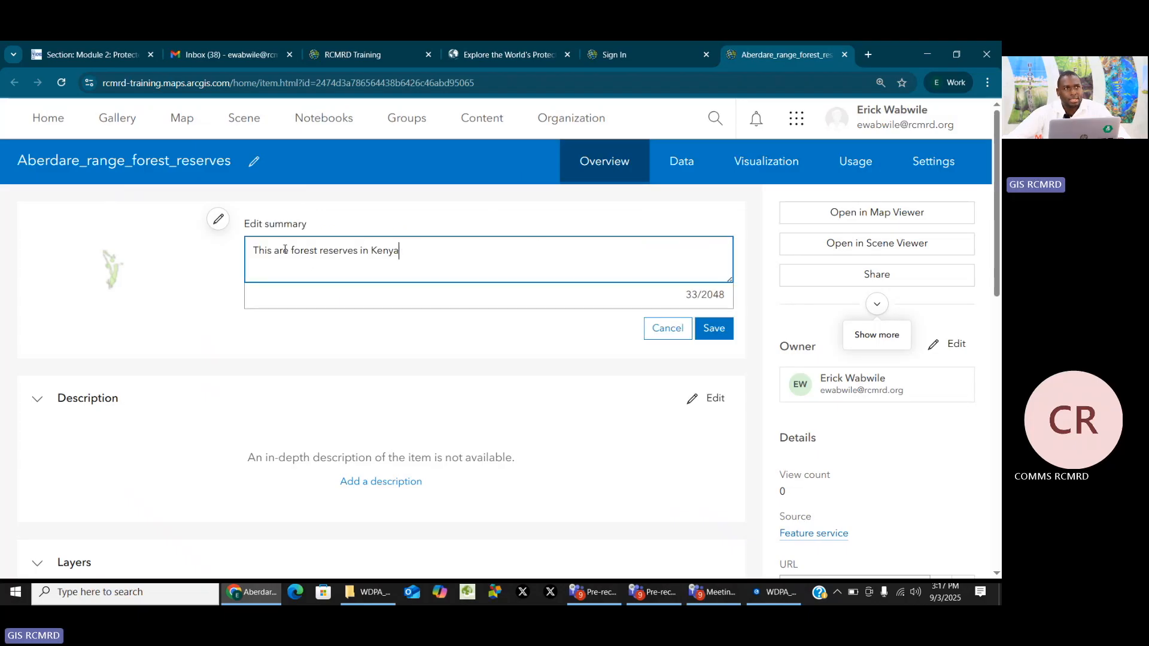
{"action": "key", "text": "BackSpace"}
{"action": "type", "text": "es"}
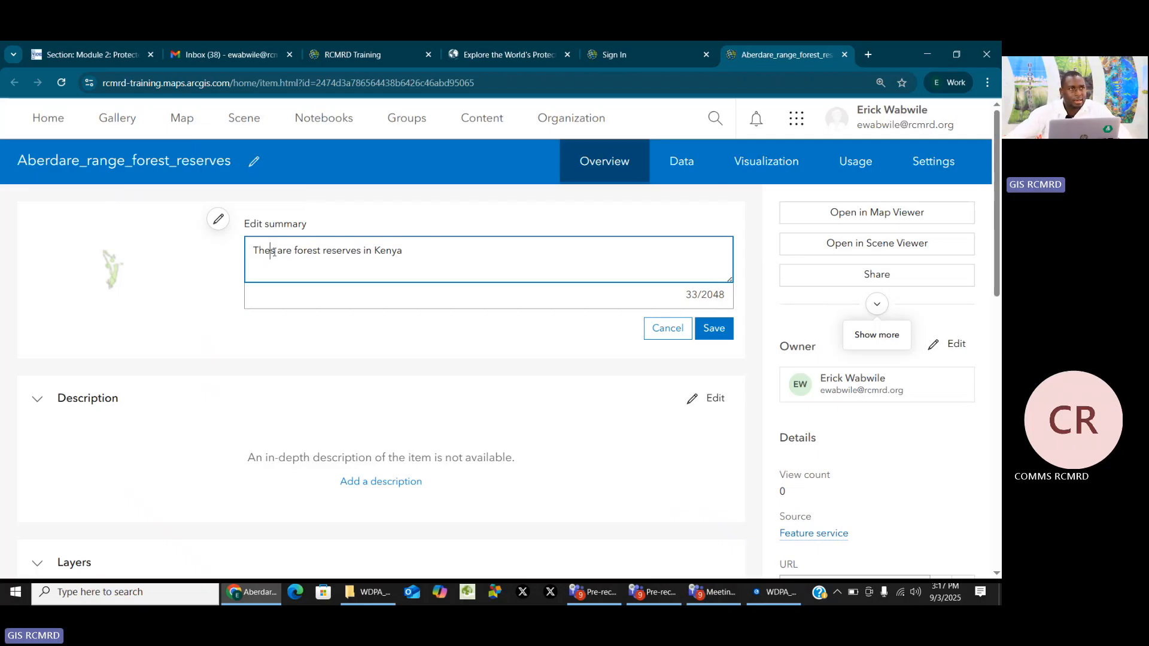
{"action": "type", "text": "e"}
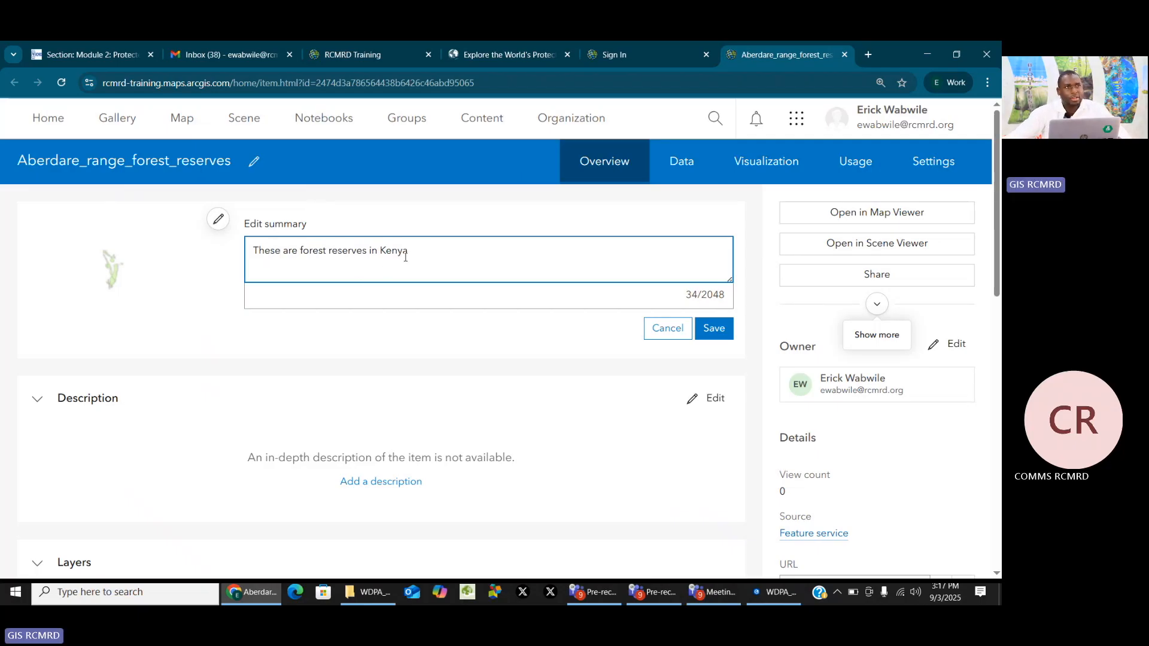
{"action": "left_click", "coordinate": [722, 336]}
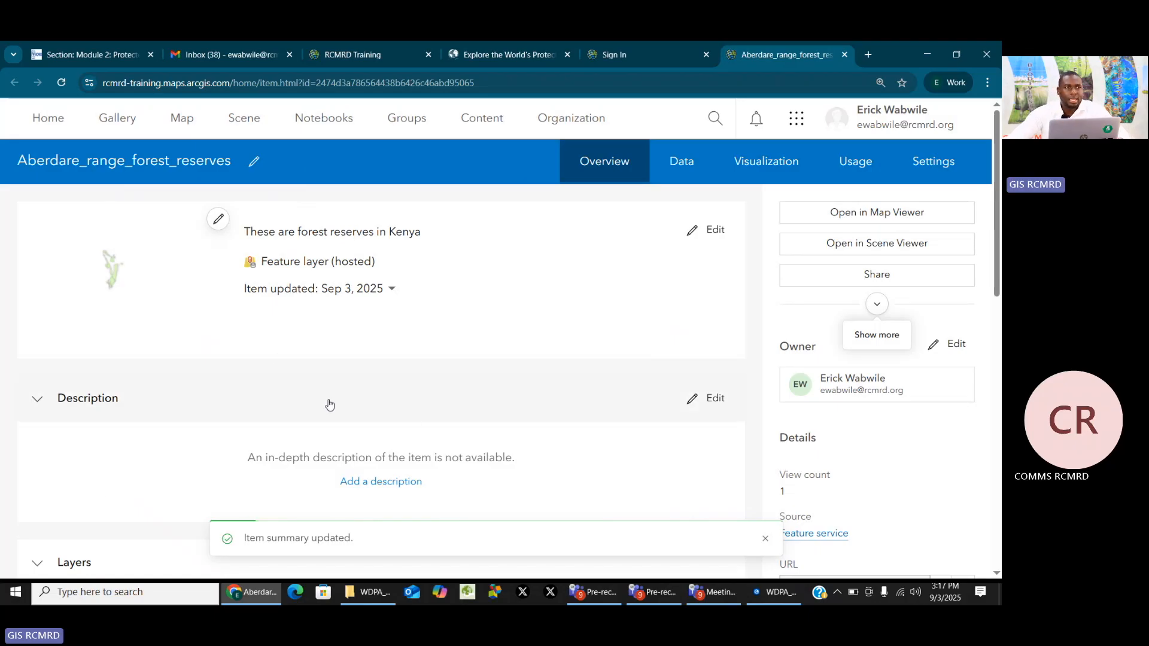
Examine the records in the published layer's data table, including the NAME field
{"action": "left_click", "coordinate": [690, 169]}
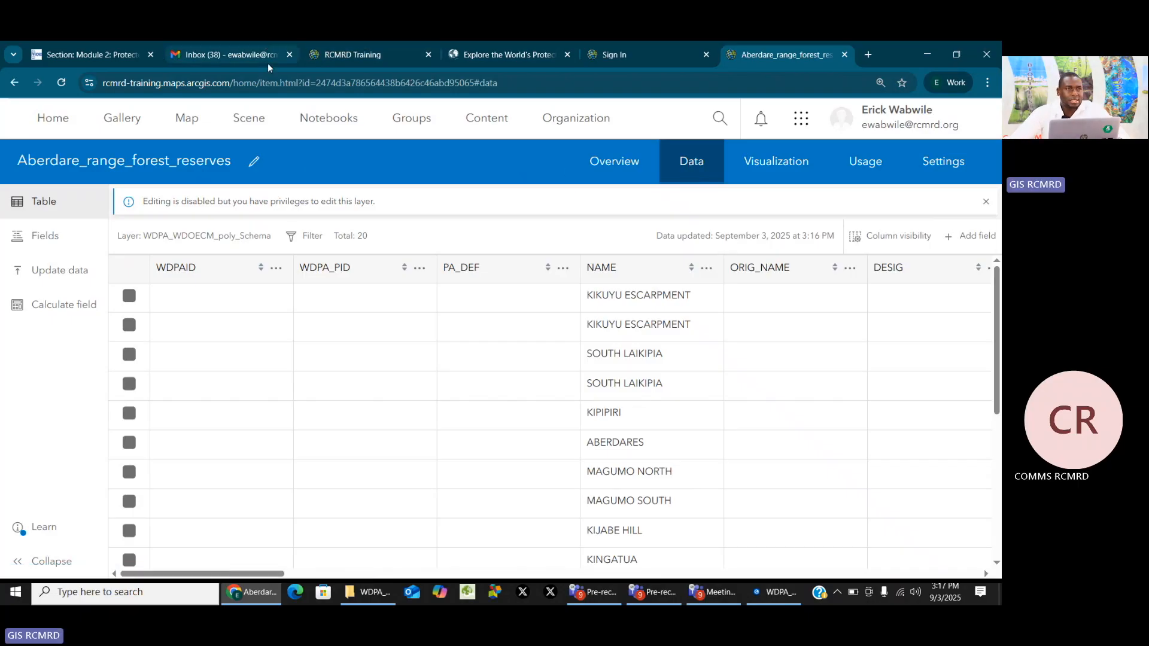
{"action": "scroll", "coordinate": [650, 357], "scroll_direction": "down", "scroll_amount": 5}
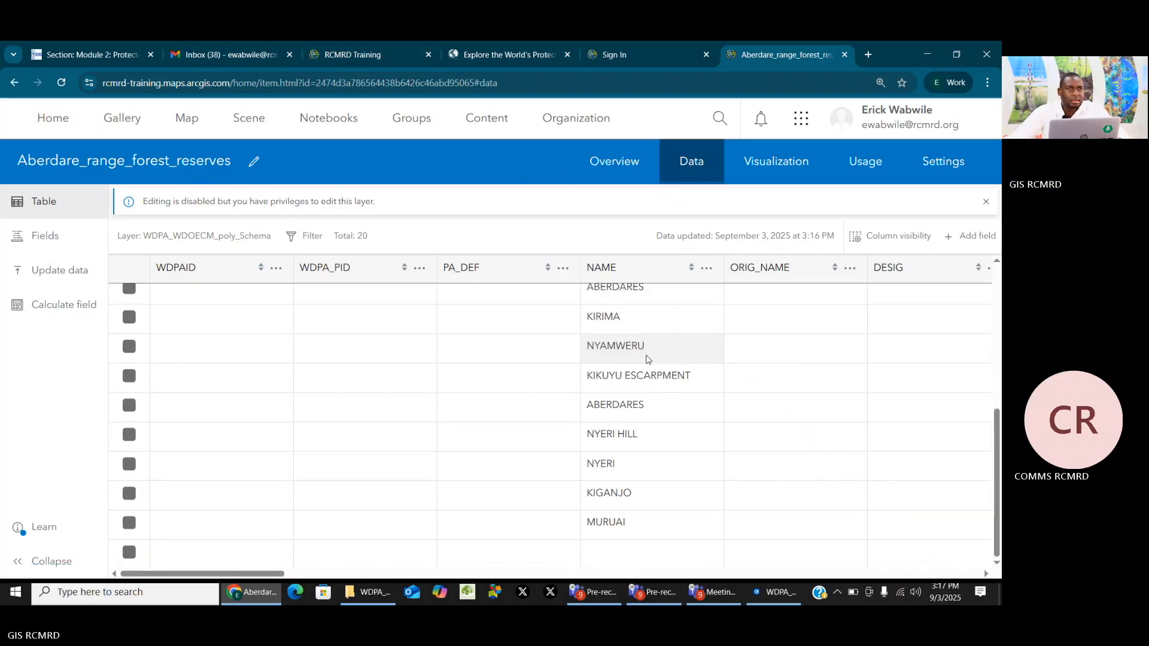
{"action": "scroll", "coordinate": [649, 359], "scroll_direction": "up", "scroll_amount": 5}
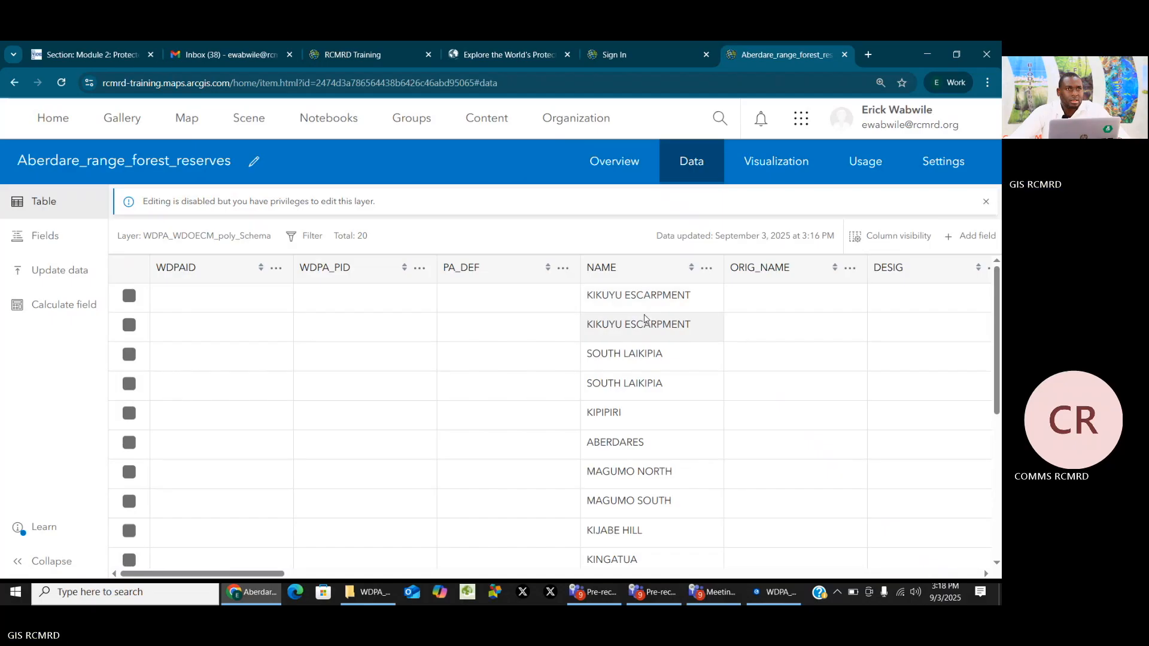
{"action": "scroll", "coordinate": [650, 509], "scroll_direction": "down", "scroll_amount": 5}
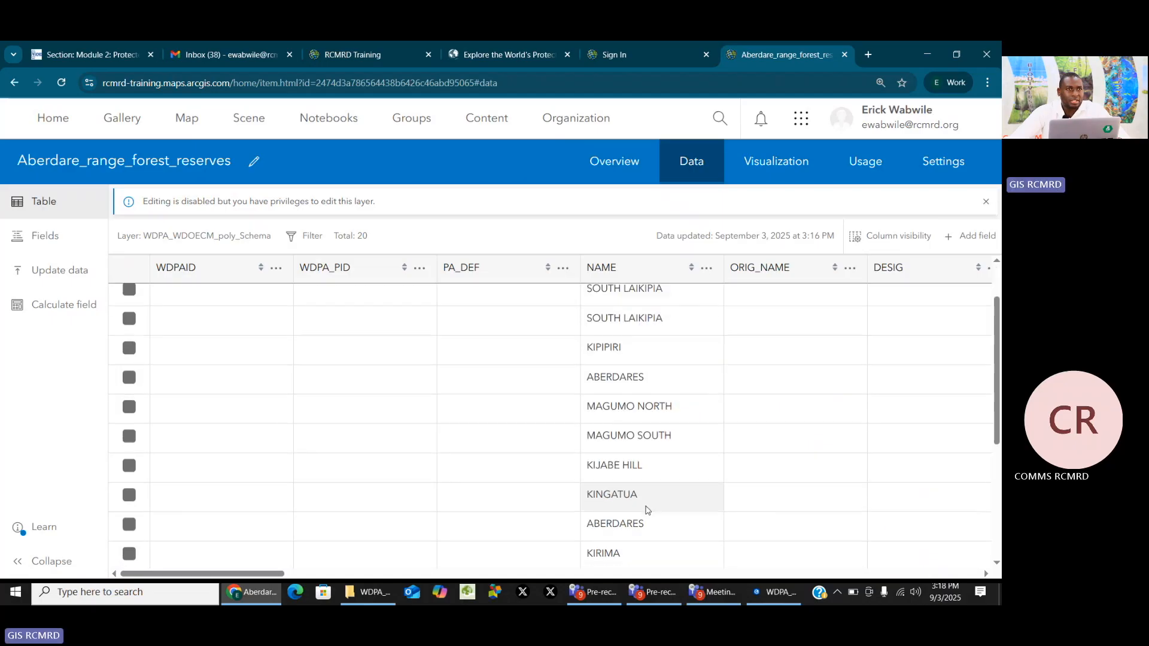
{"action": "scroll", "coordinate": [650, 511], "scroll_direction": "down", "scroll_amount": 1}
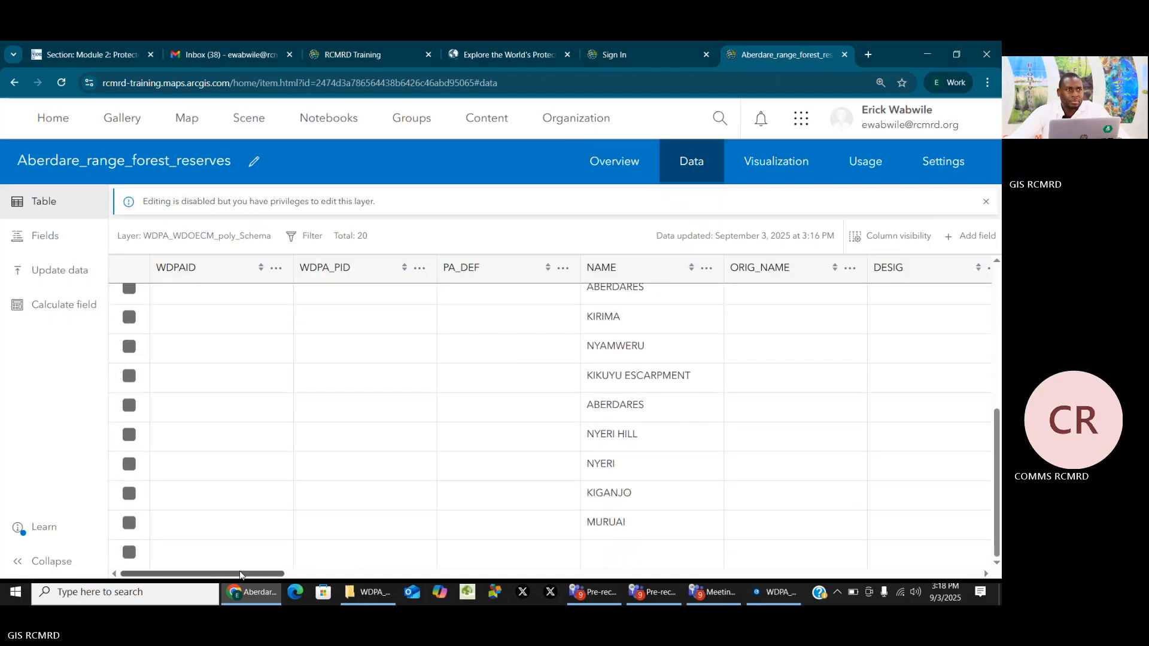
{"action": "mouse_move", "coordinate": [235, 574]}
{"action": "left_mouse_down"}
{"action": "mouse_move", "coordinate": [971, 568]}
{"action": "mouse_move", "coordinate": [677, 574]}
{"action": "mouse_move", "coordinate": [653, 592]}
{"action": "mouse_move", "coordinate": [222, 576]}
{"action": "left_mouse_up"}
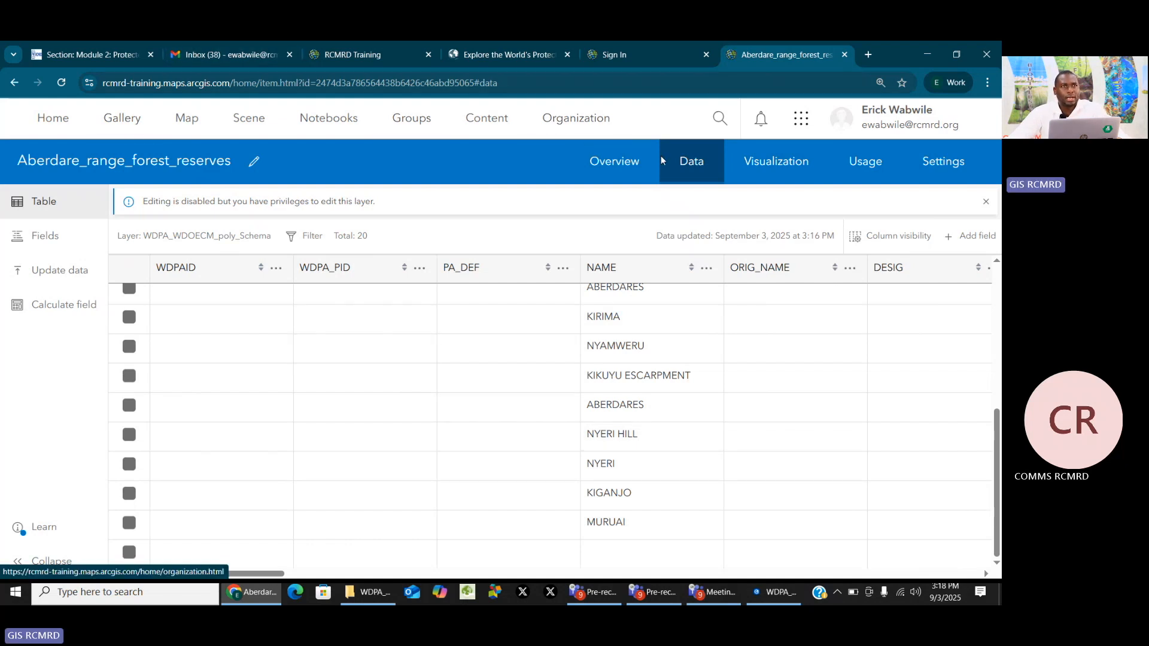
Go to the account's content list and view the item page of the PCA in ESA web map
{"action": "left_click", "coordinate": [622, 171]}
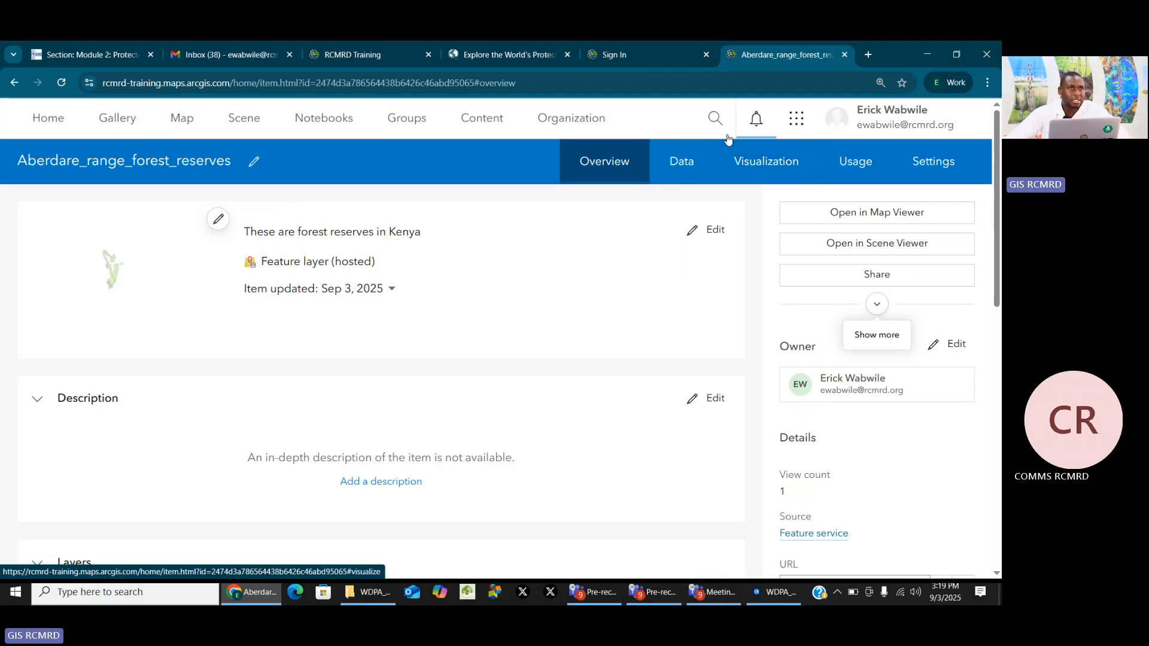
{"action": "left_click", "coordinate": [479, 122]}
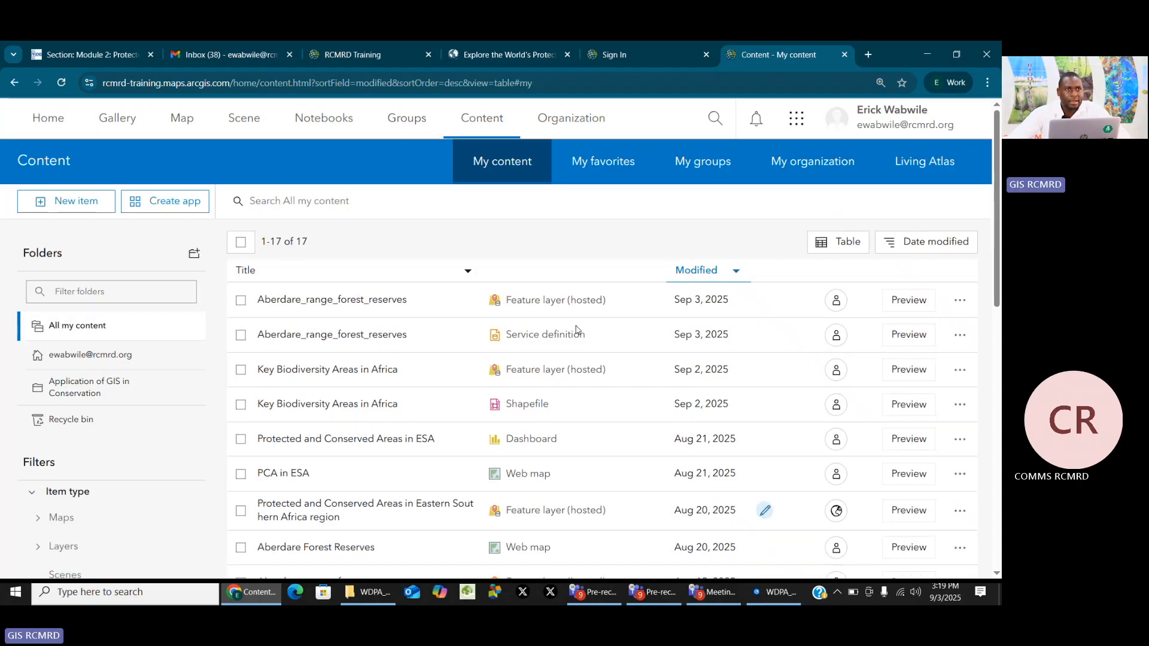
{"action": "left_click", "coordinate": [291, 477]}
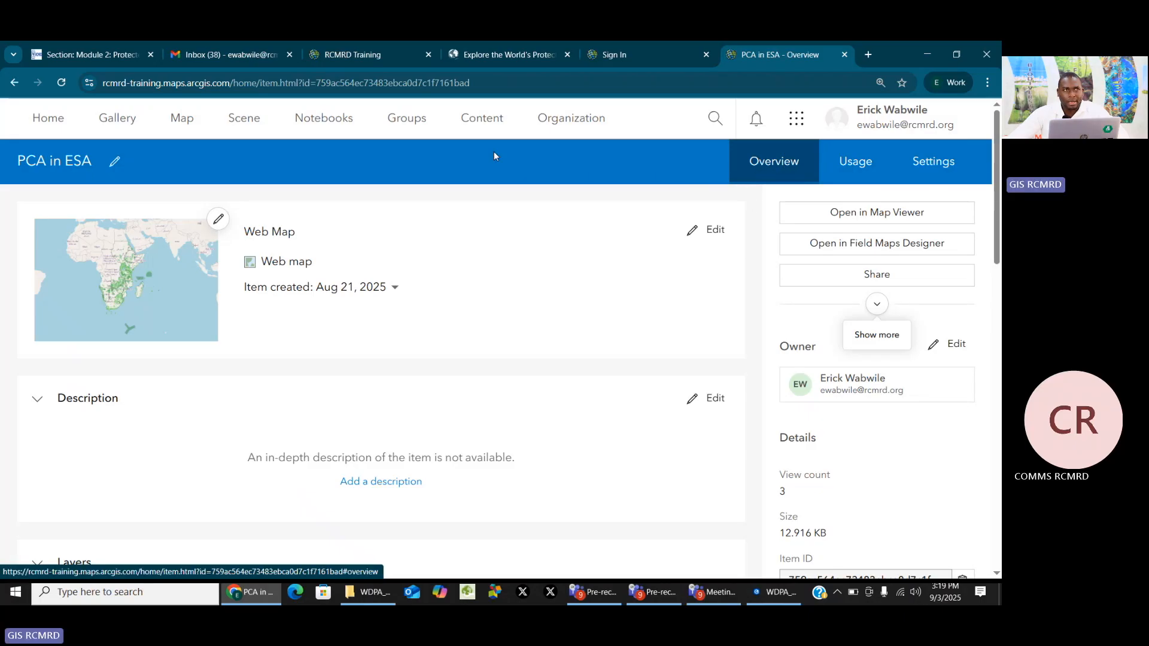
Return to the content list, look through its items and open the hosted feature layer Aberdare_range_forest_reserves
{"action": "left_click", "coordinate": [483, 119]}
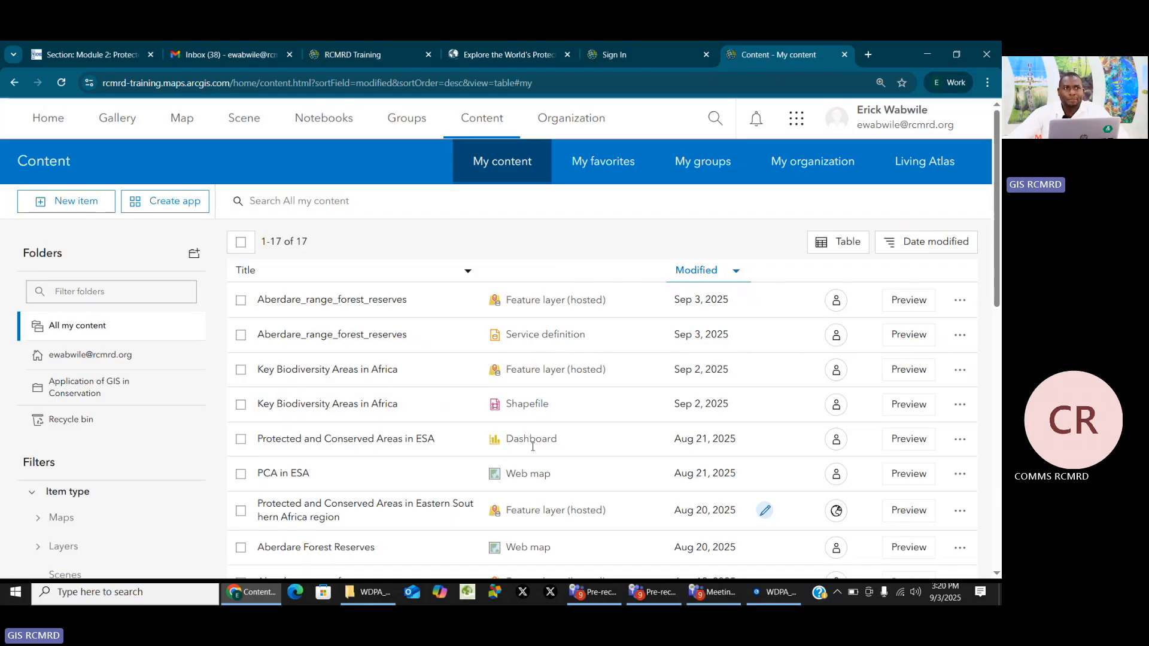
{"action": "scroll", "coordinate": [533, 427], "scroll_direction": "down", "scroll_amount": 5}
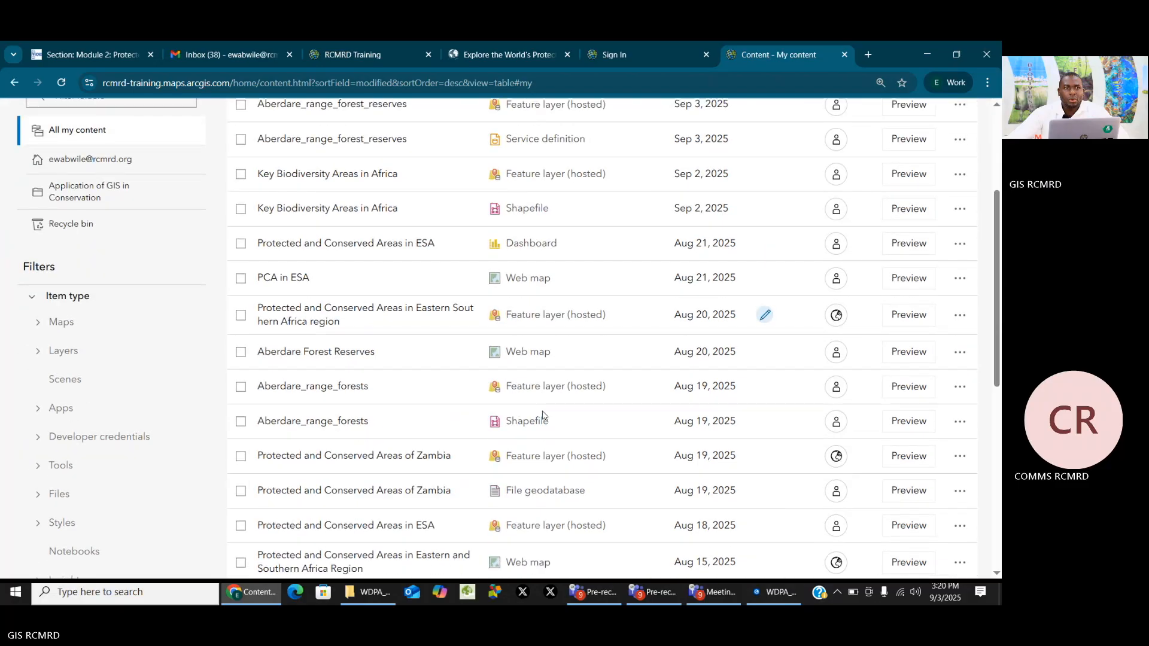
{"action": "scroll", "coordinate": [542, 412], "scroll_direction": "up", "scroll_amount": 5}
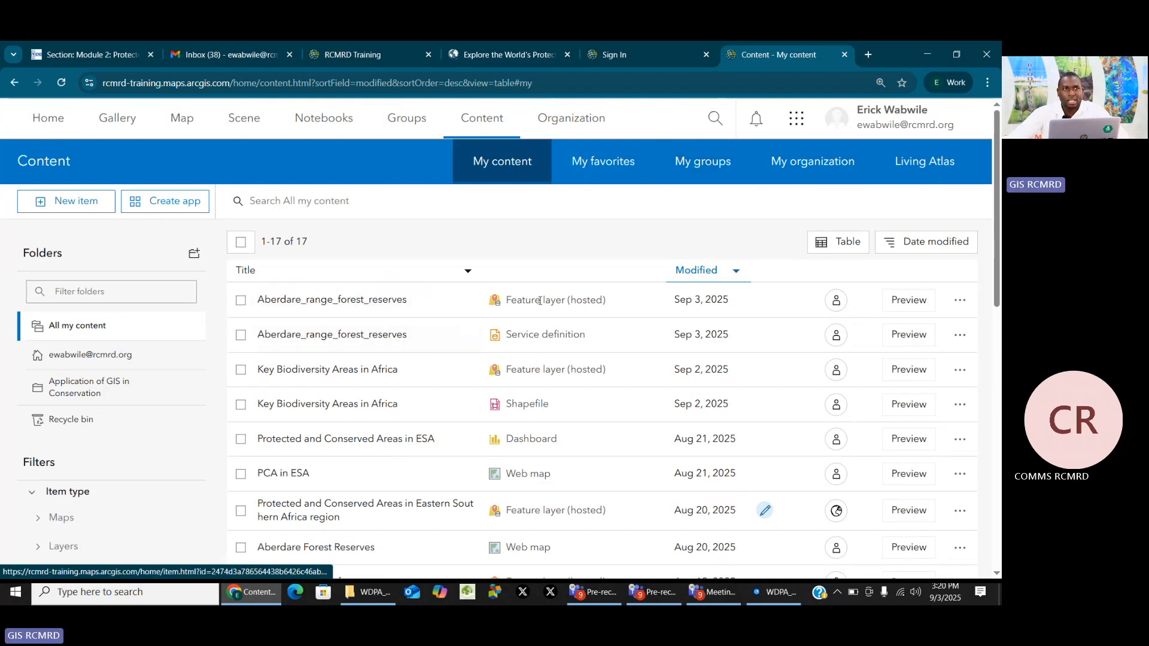
{"action": "left_click", "coordinate": [355, 305]}
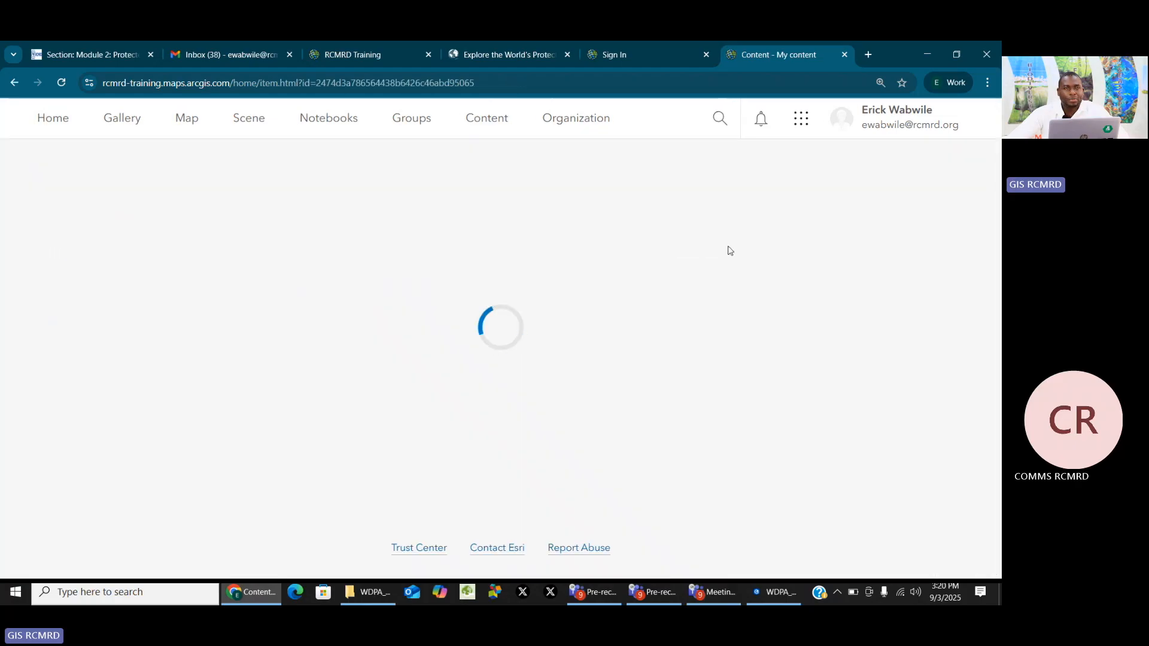